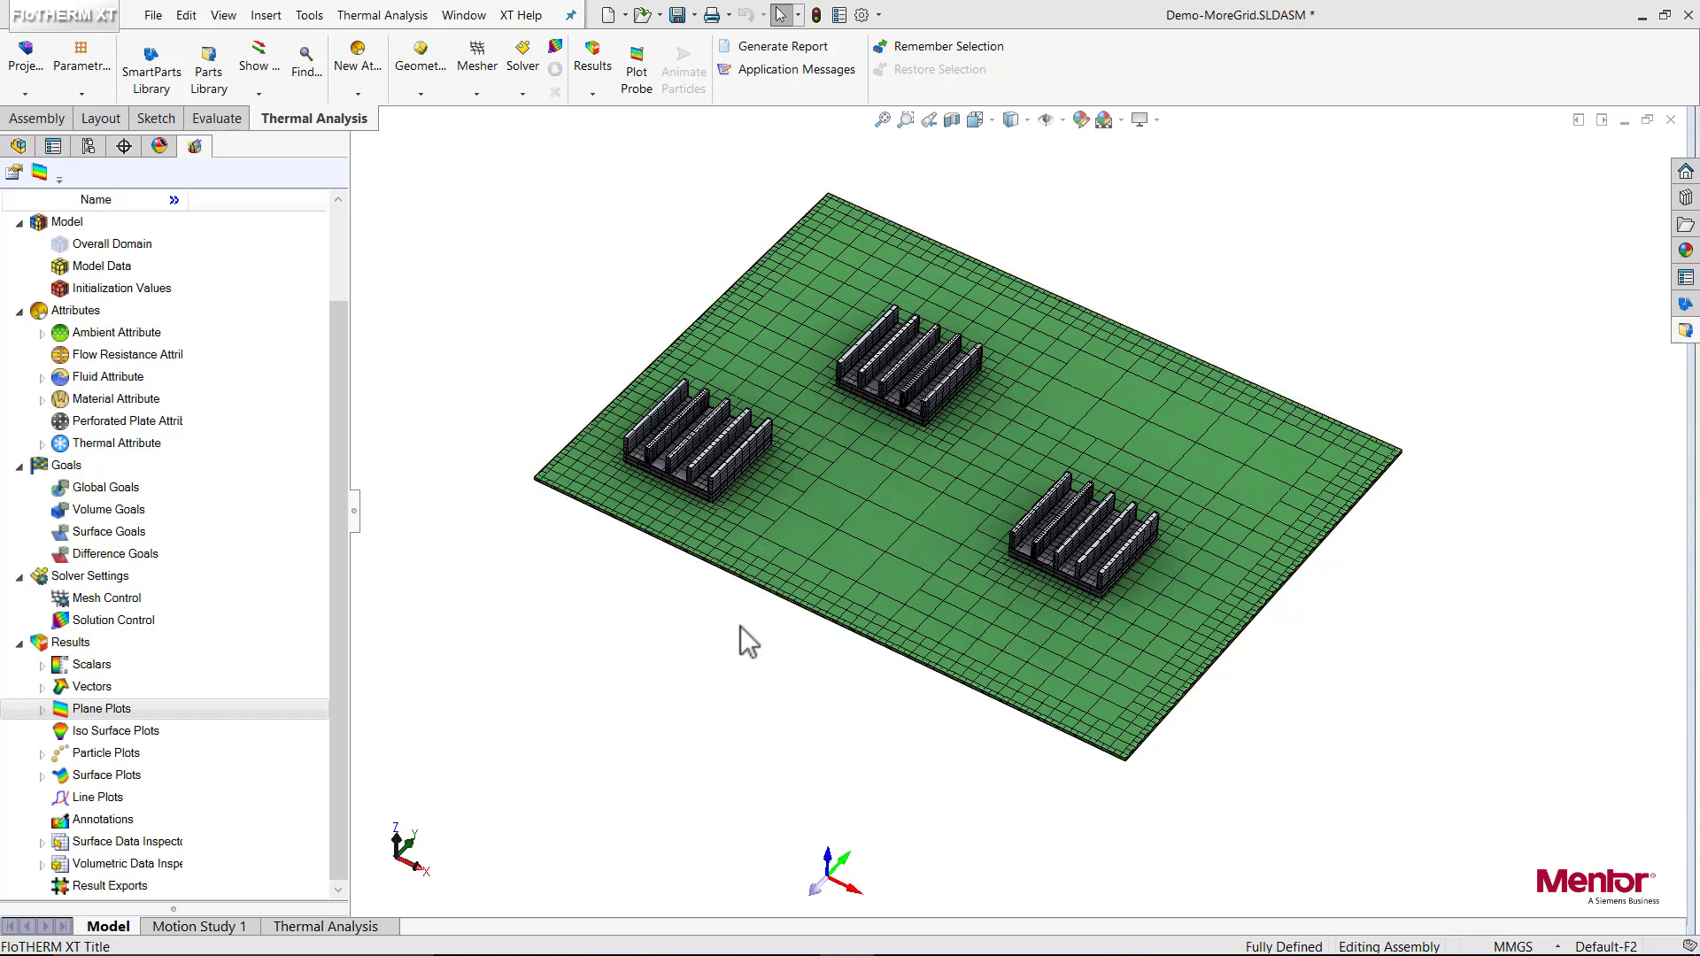
Create a result export in ParaView format that includes the Temperature and Velocity scalars.
{"action": "right_click", "coordinate": [183, 880]}
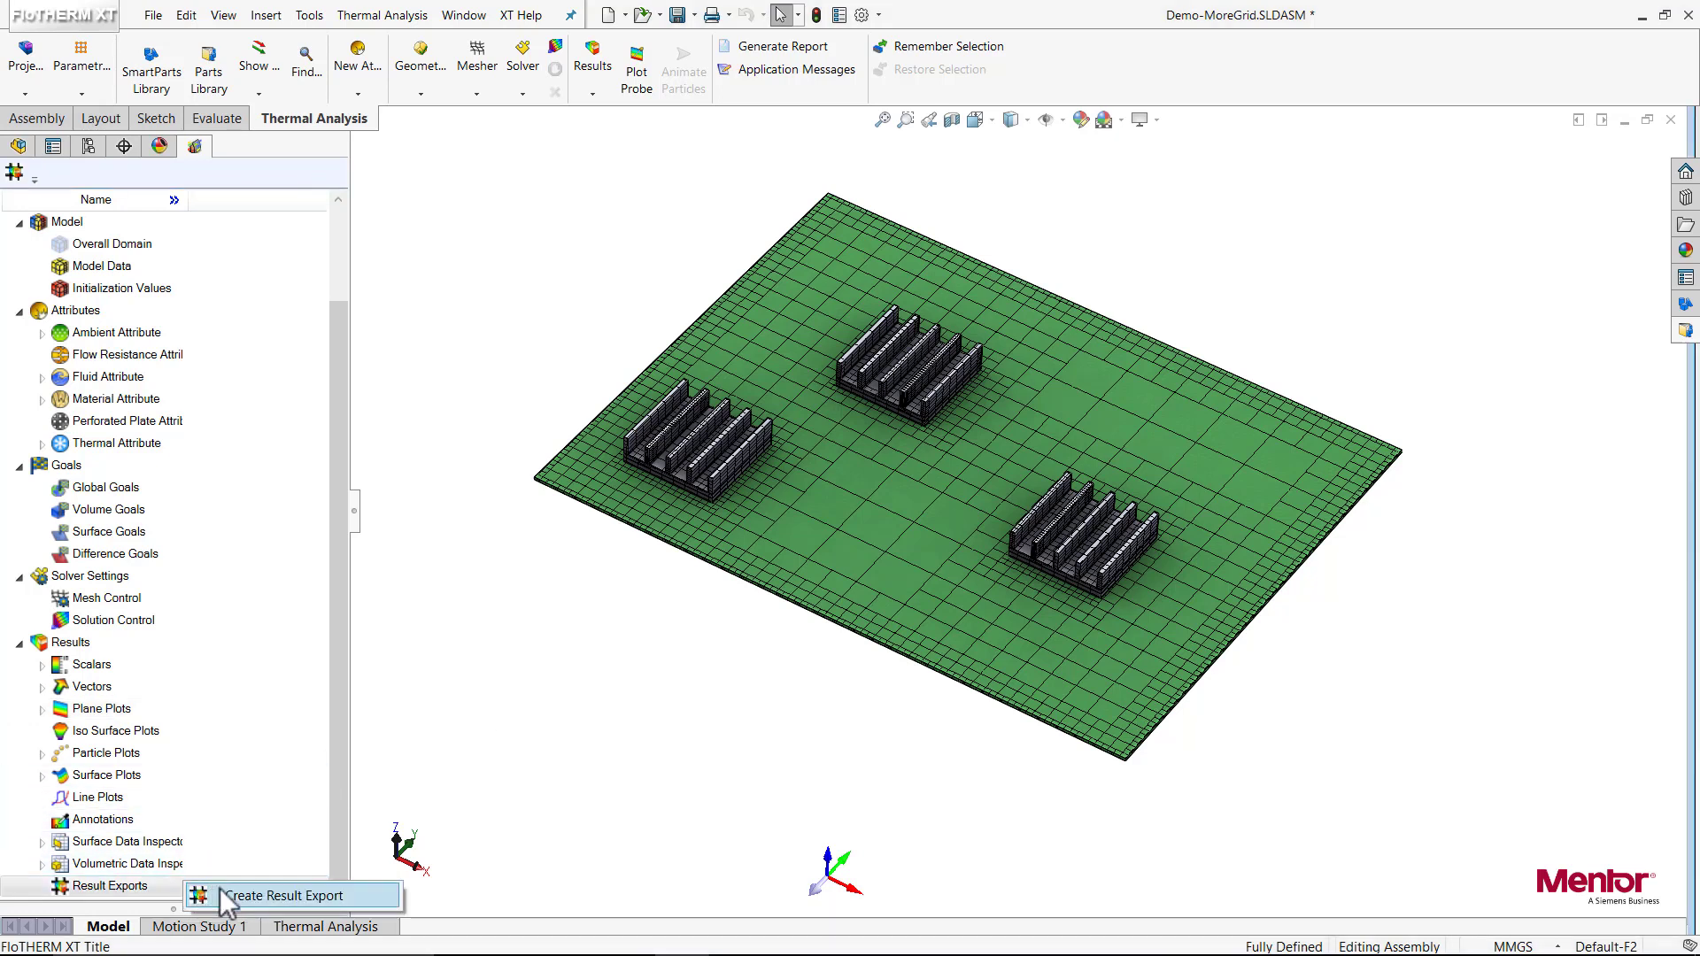
{"action": "left_click", "coordinate": [265, 894]}
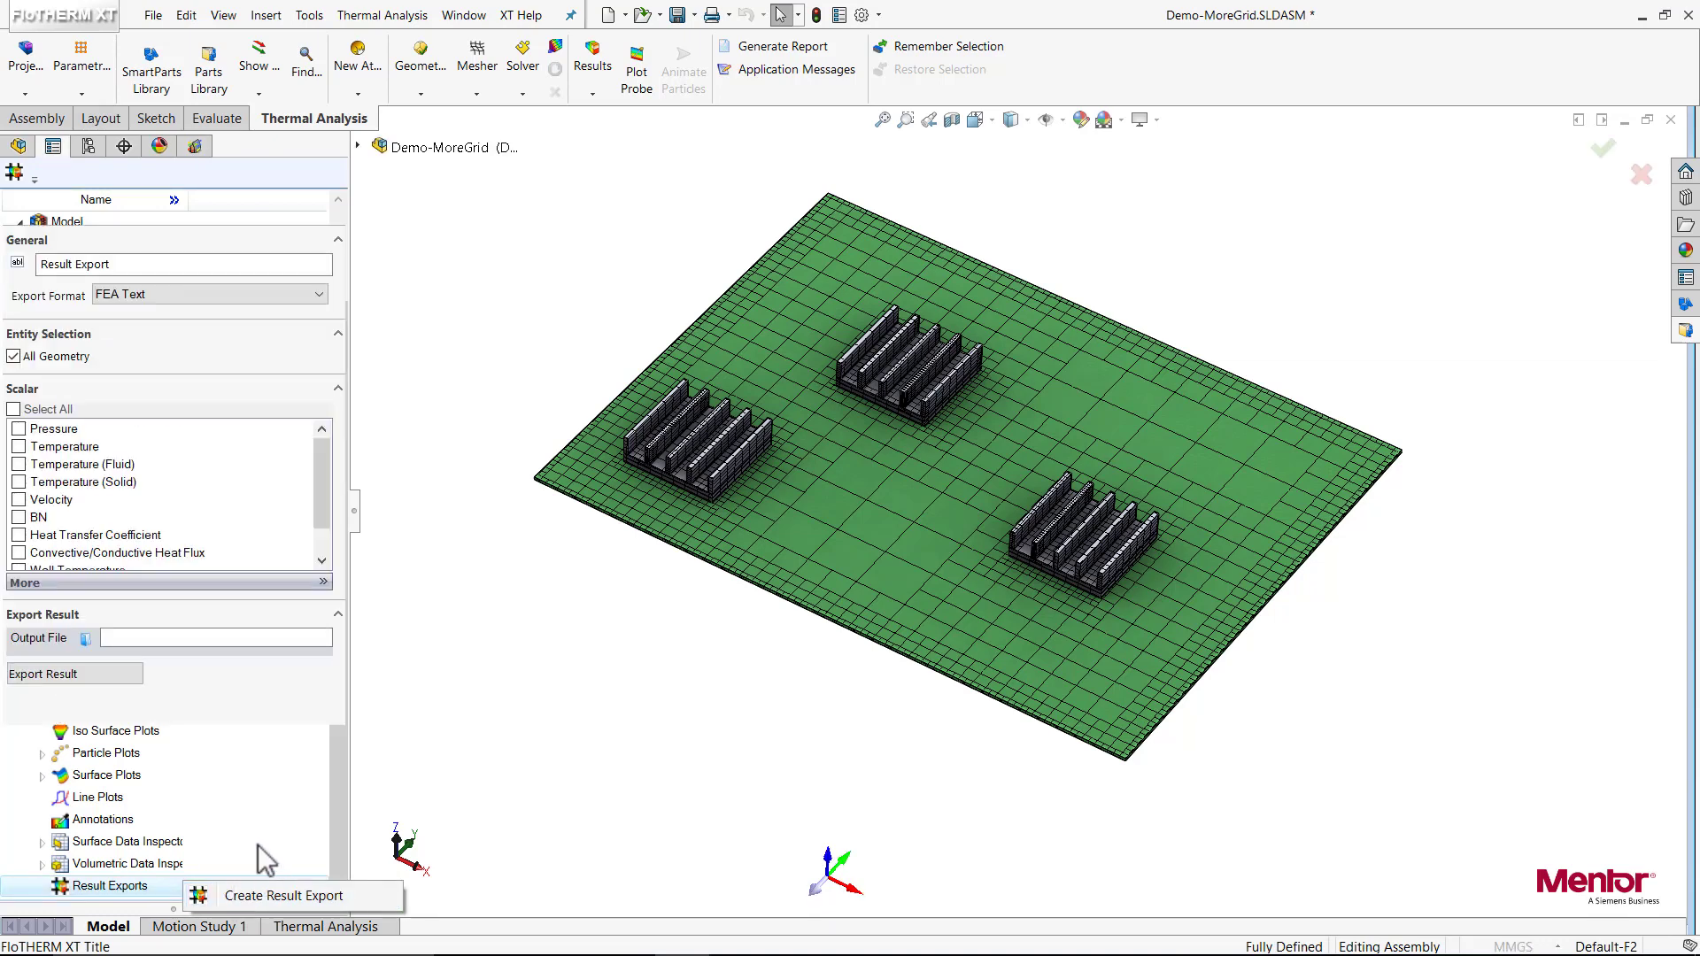
{"action": "left_click", "coordinate": [209, 295]}
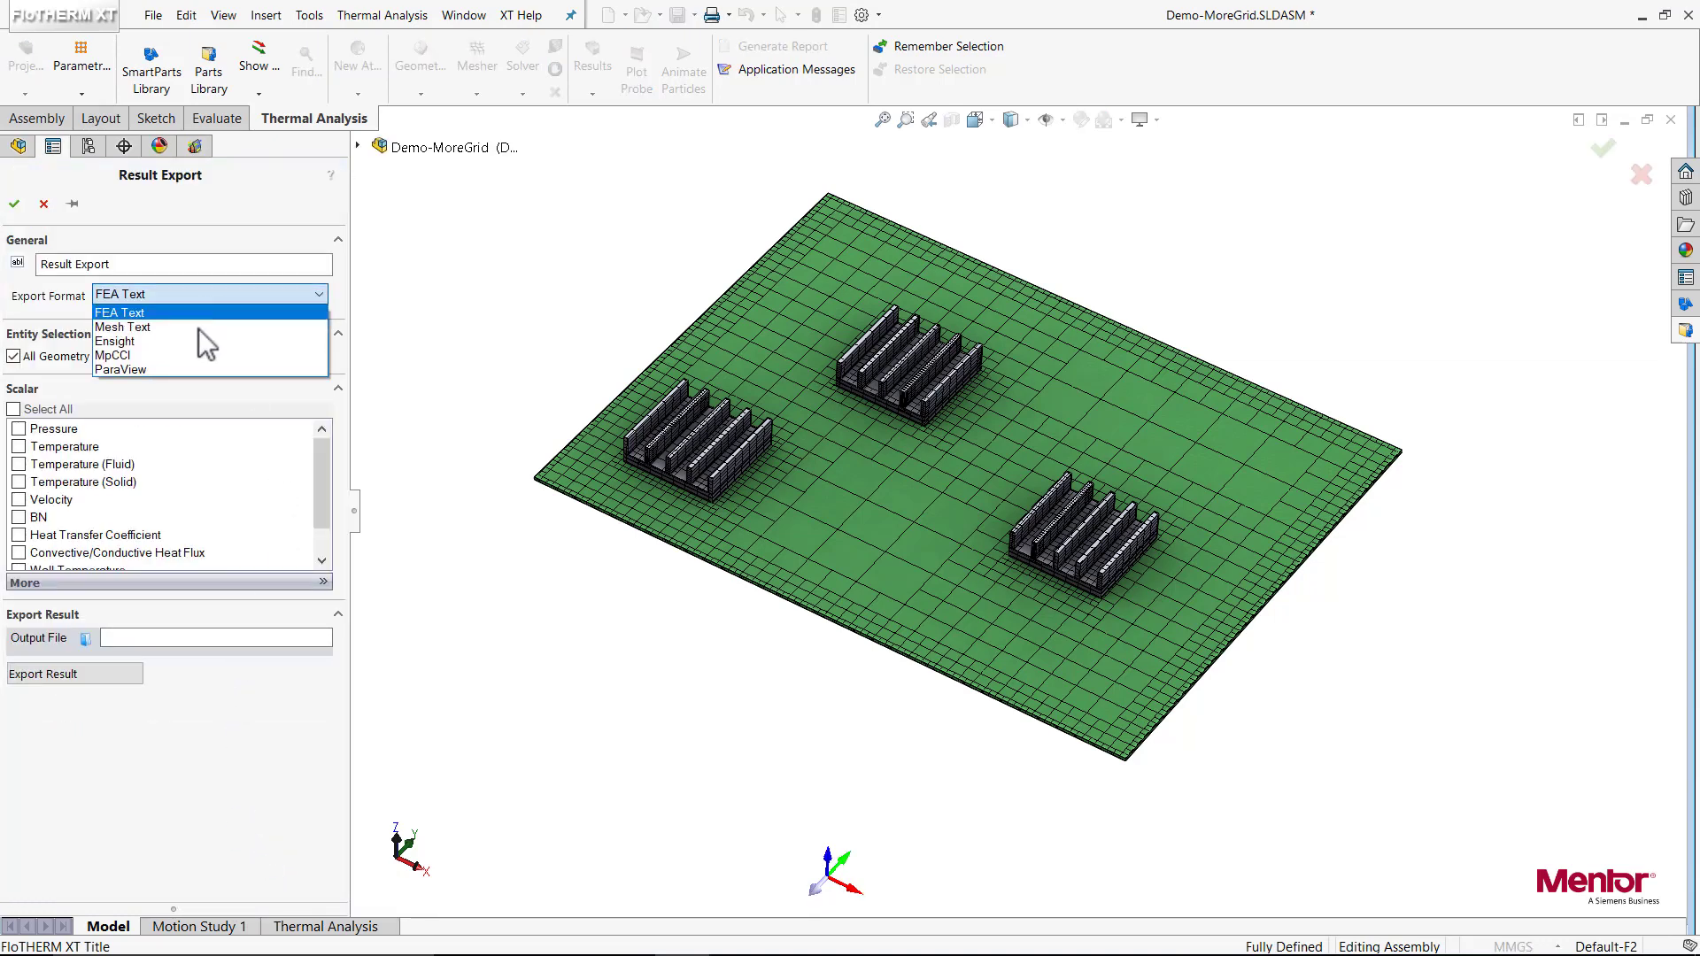
{"action": "left_click", "coordinate": [188, 369]}
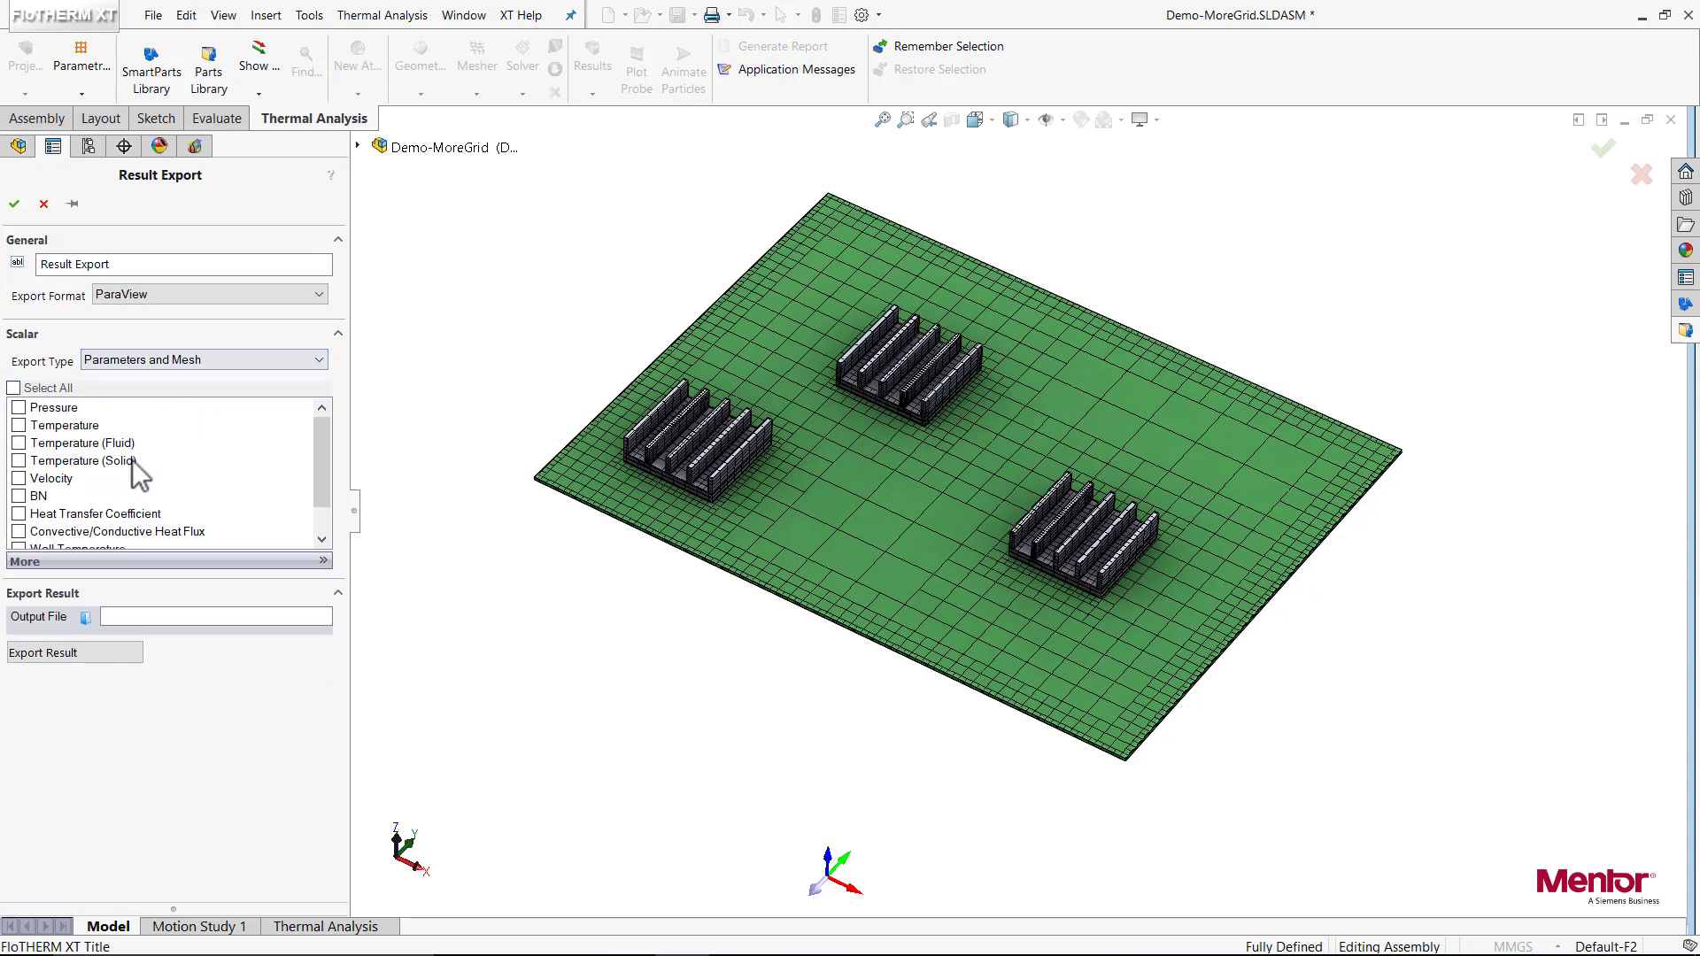
{"action": "left_click", "coordinate": [18, 425]}
{"action": "left_click", "coordinate": [19, 481]}
Set the output file to project in the Paraview_Results folder and export the result.
{"action": "left_click", "coordinate": [88, 615]}
{"action": "left_click", "coordinate": [1085, 358]}
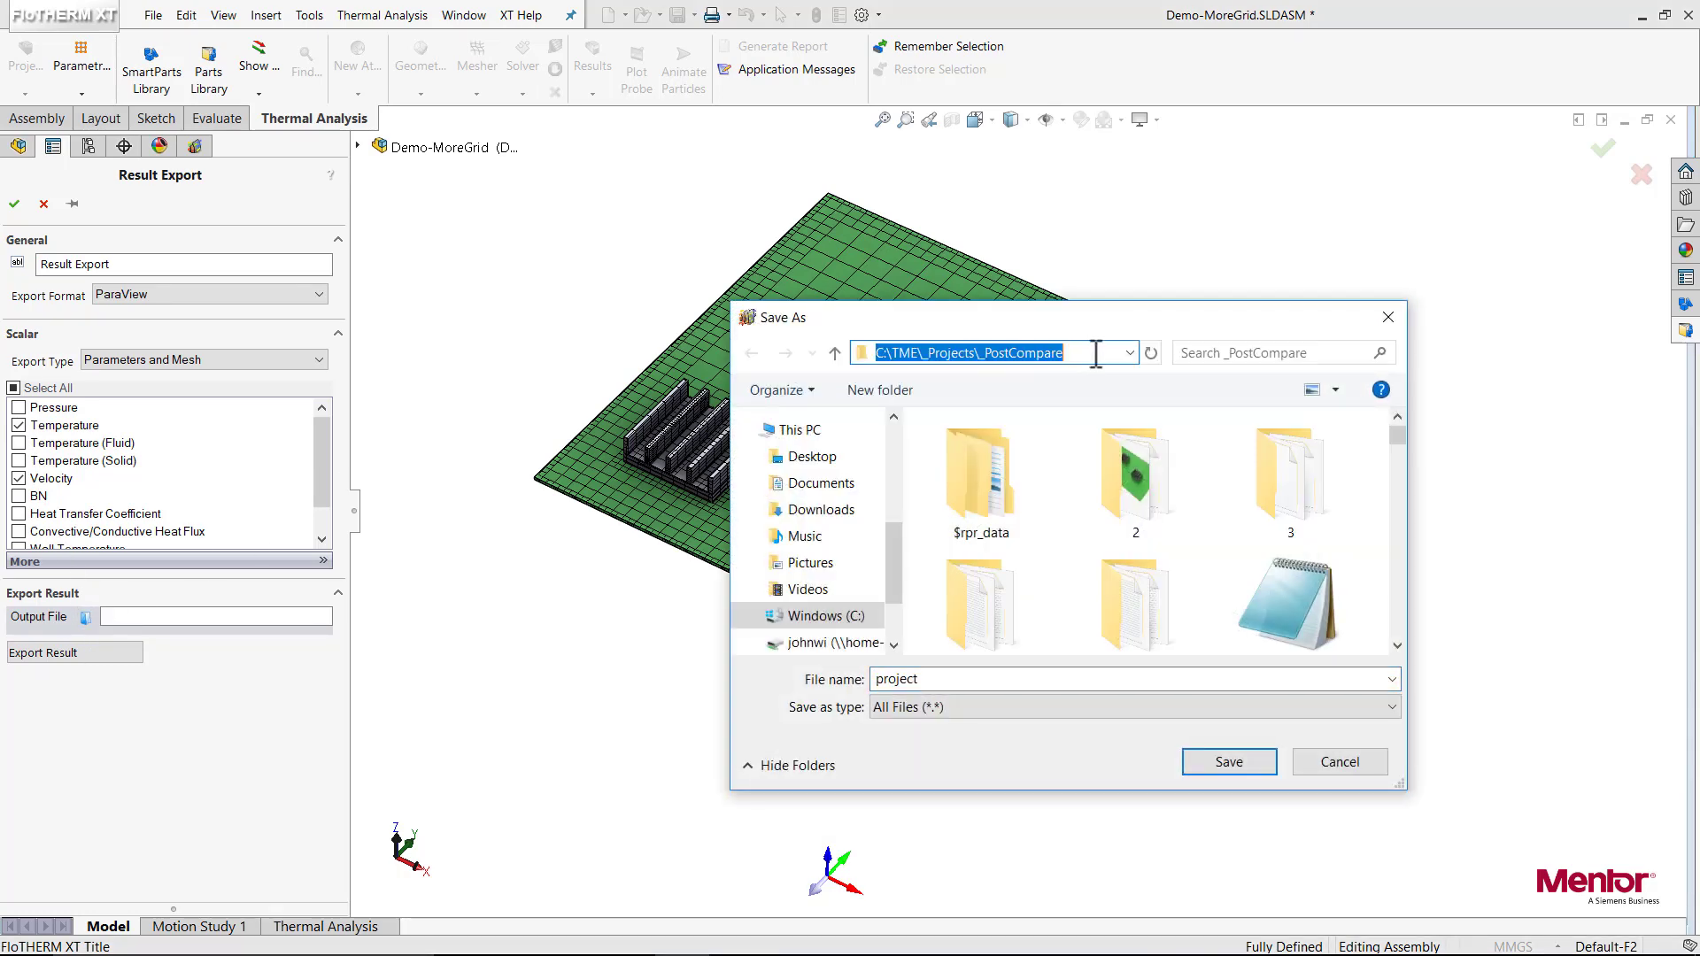
{"action": "key", "text": "ctrl+v"}
{"action": "key", "text": "Return"}
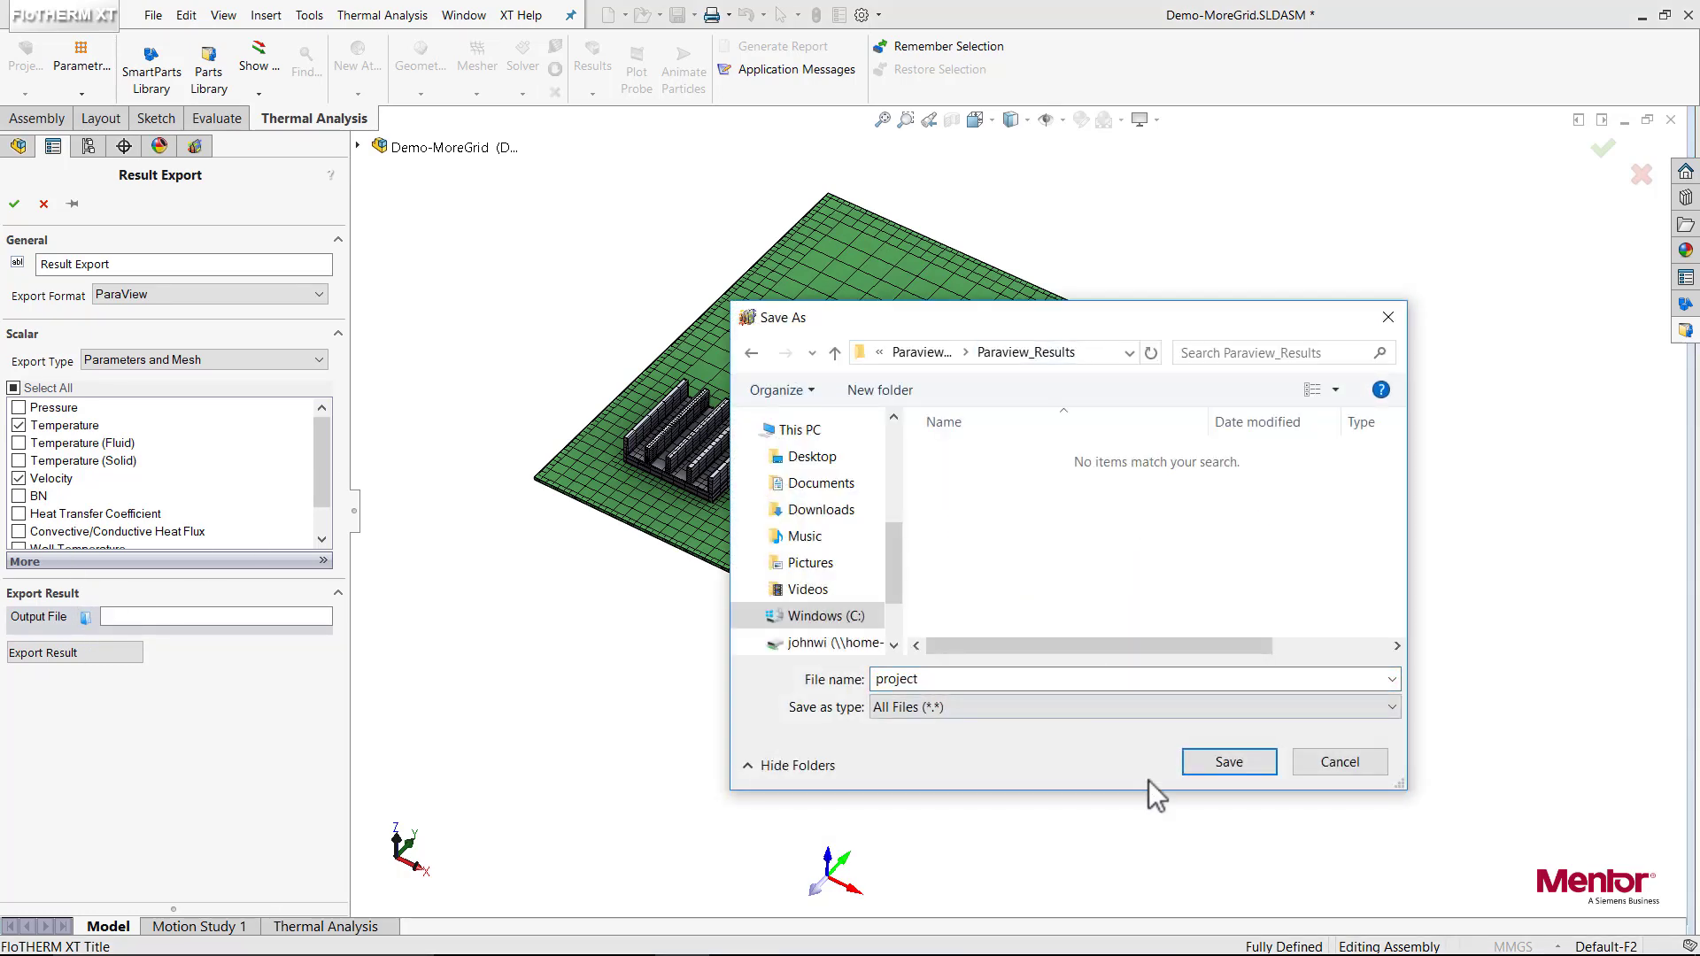
{"action": "left_click", "coordinate": [1229, 763]}
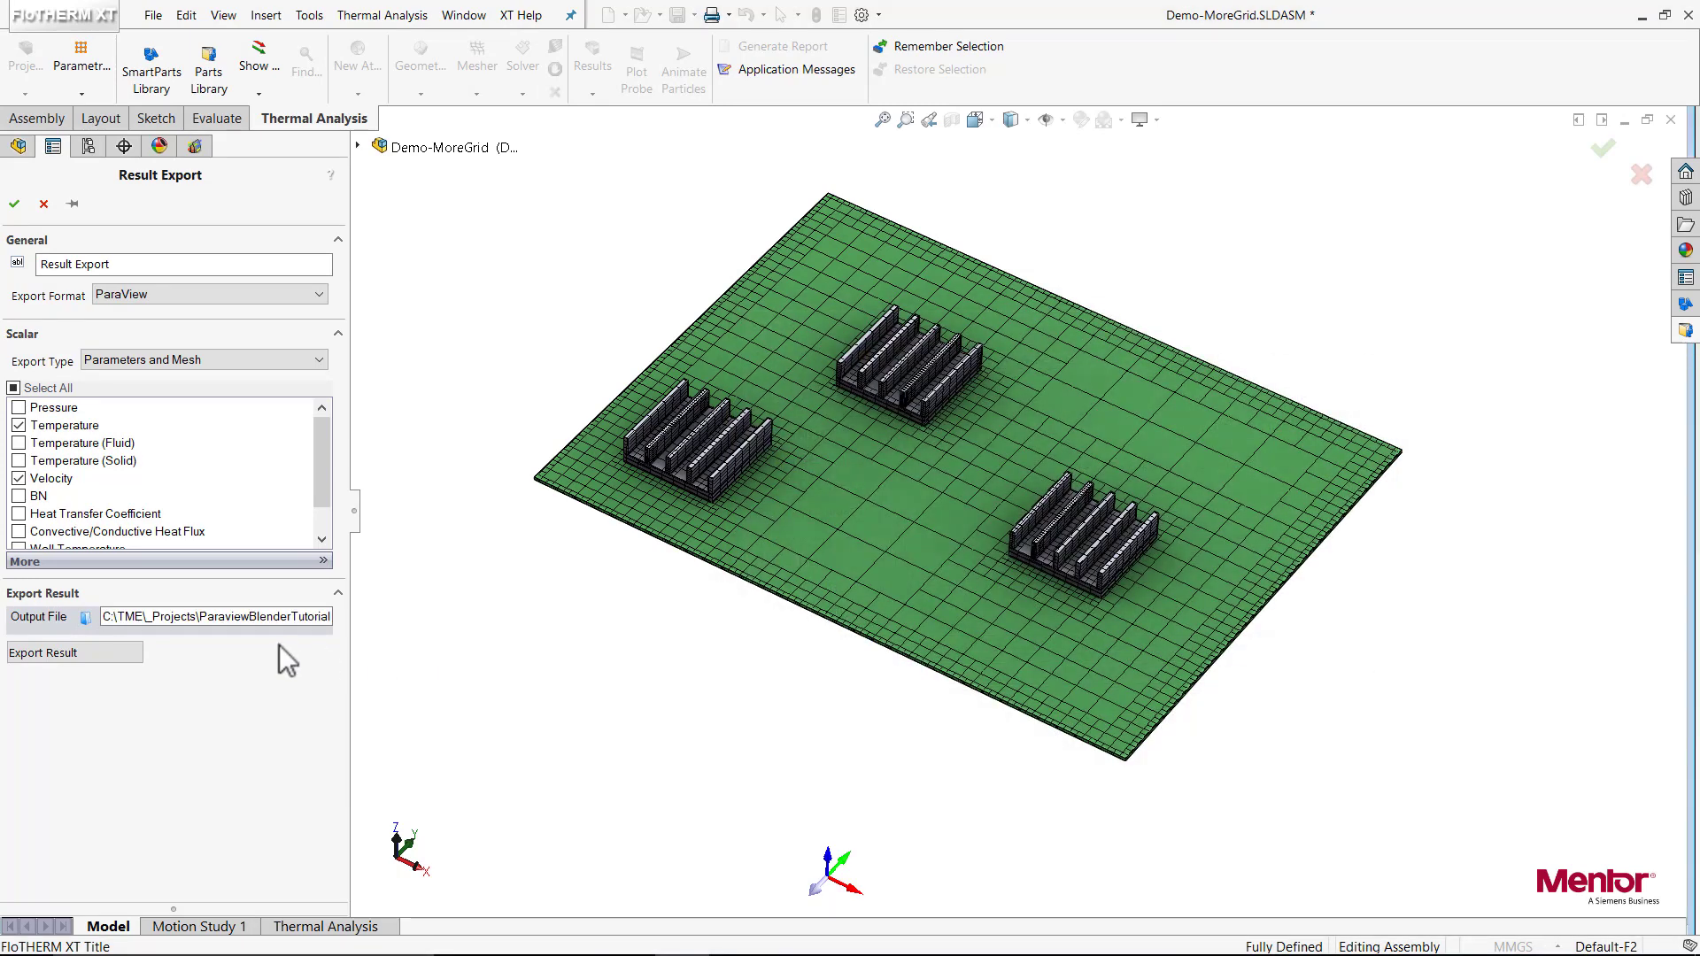
{"action": "left_click", "coordinate": [78, 650]}
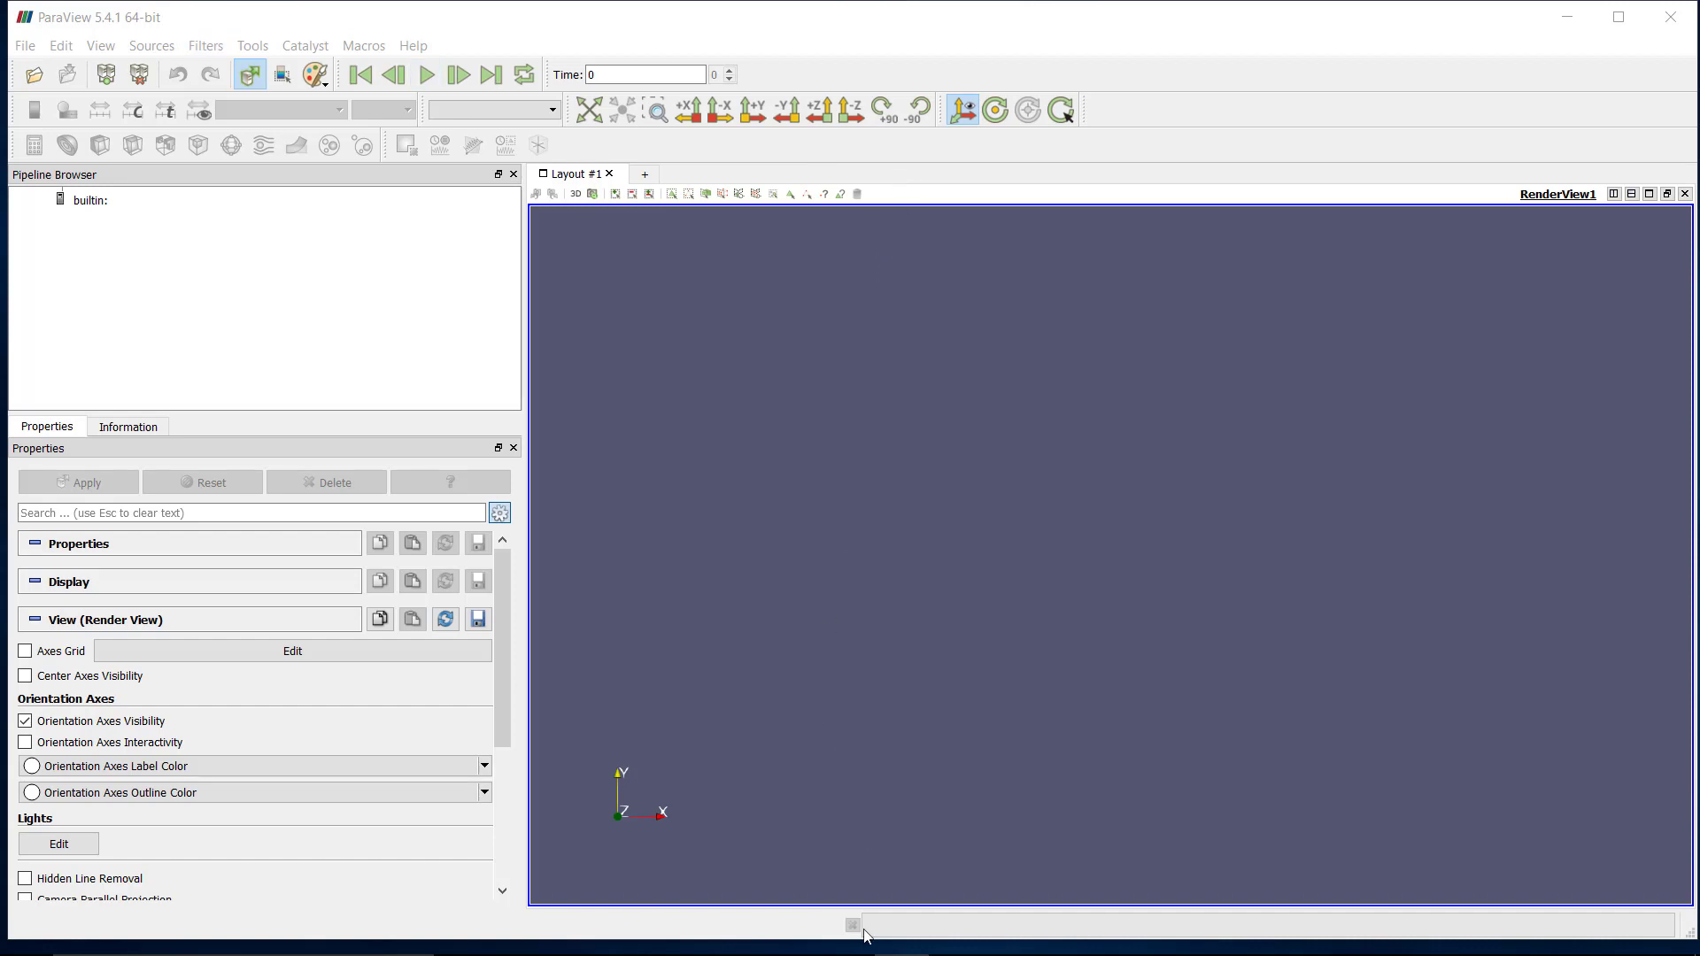
Switch to the NVIDIA Control Panel, check the preferred graphics processor assigned to ParaView, and close it.
{"action": "mouse_move", "coordinate": [866, 949]}
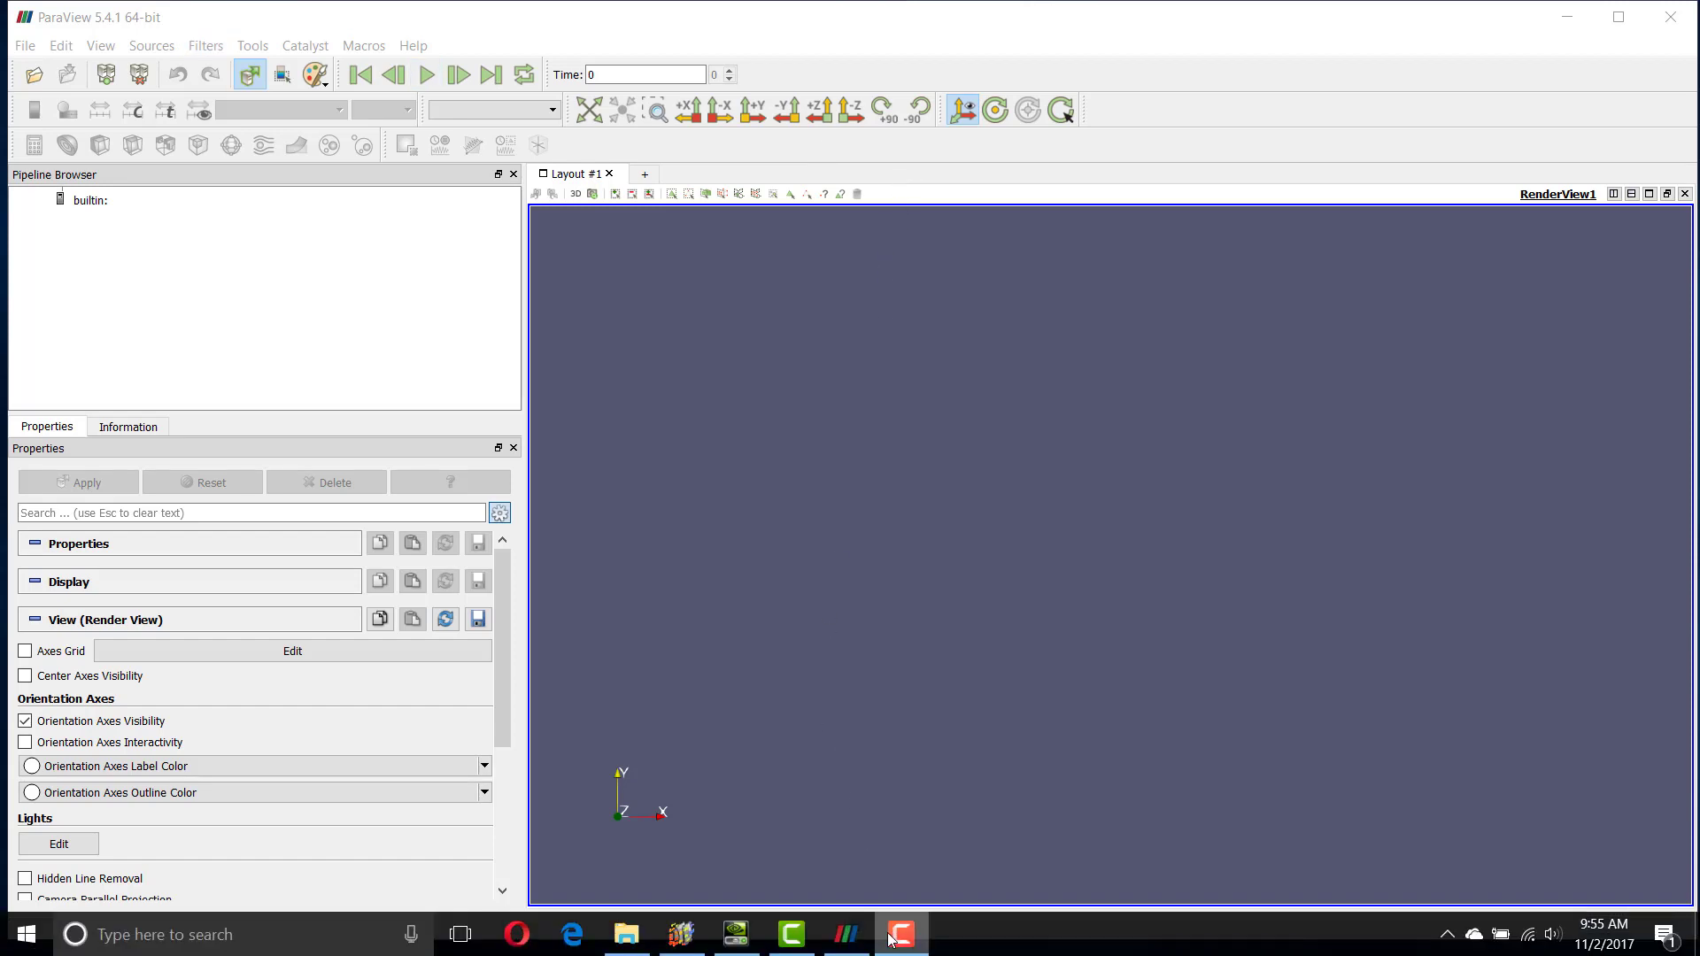
{"action": "left_click", "coordinate": [735, 939]}
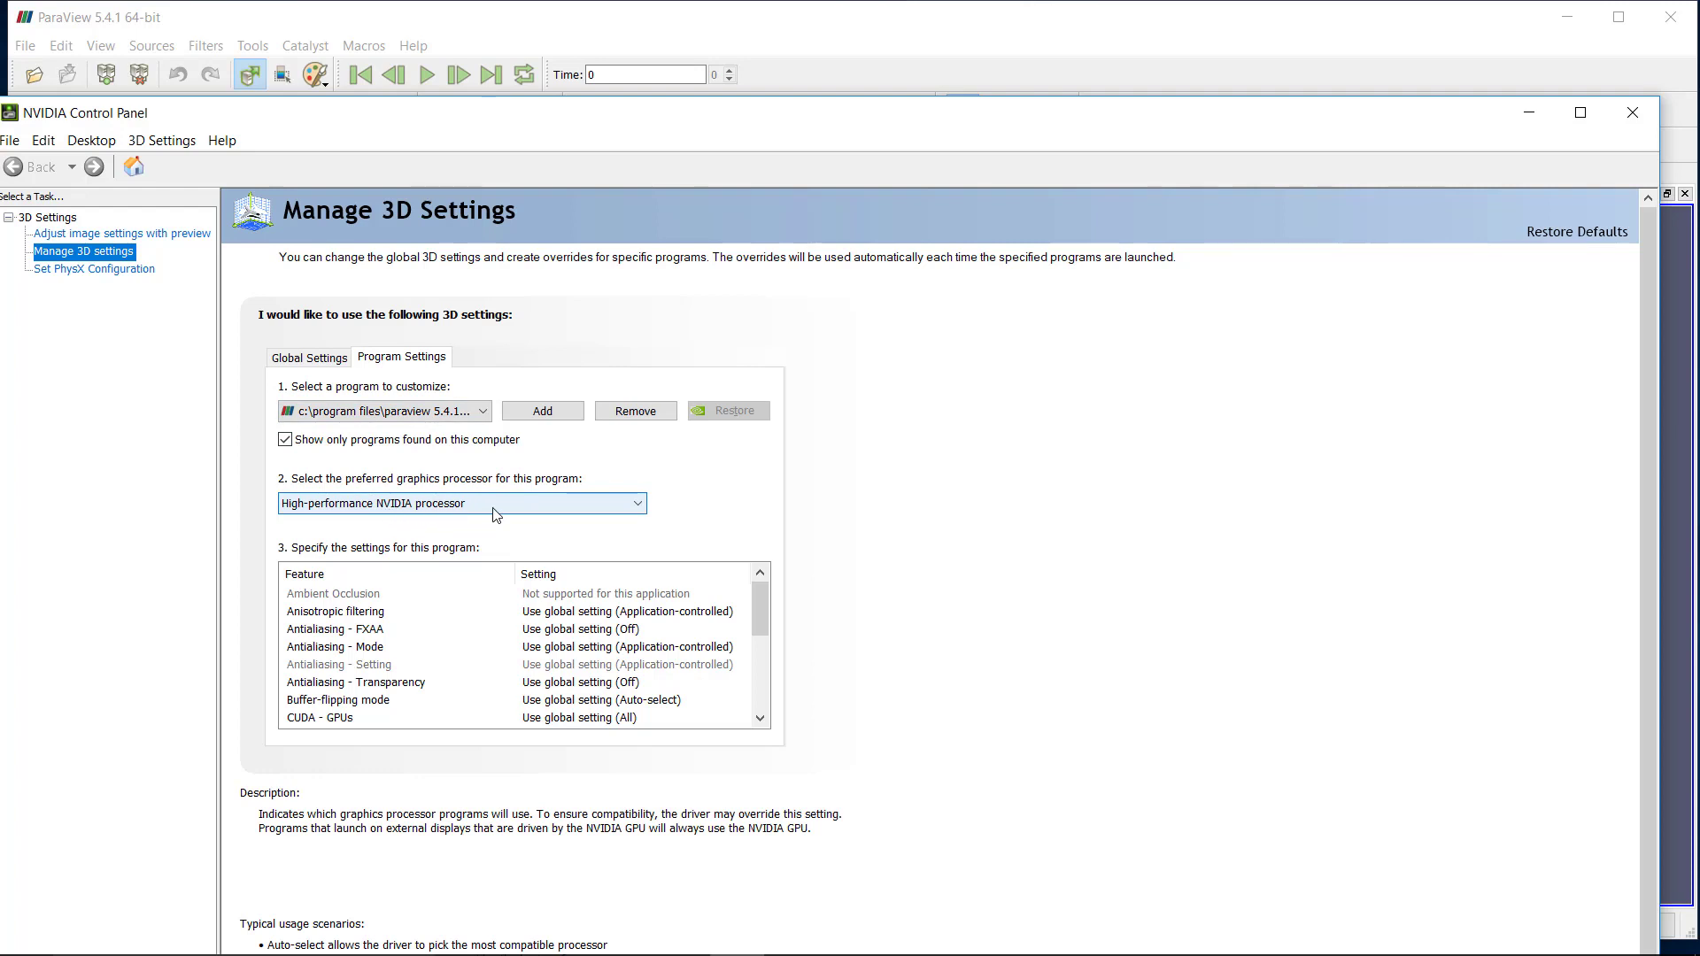
{"action": "left_click", "coordinate": [1636, 118]}
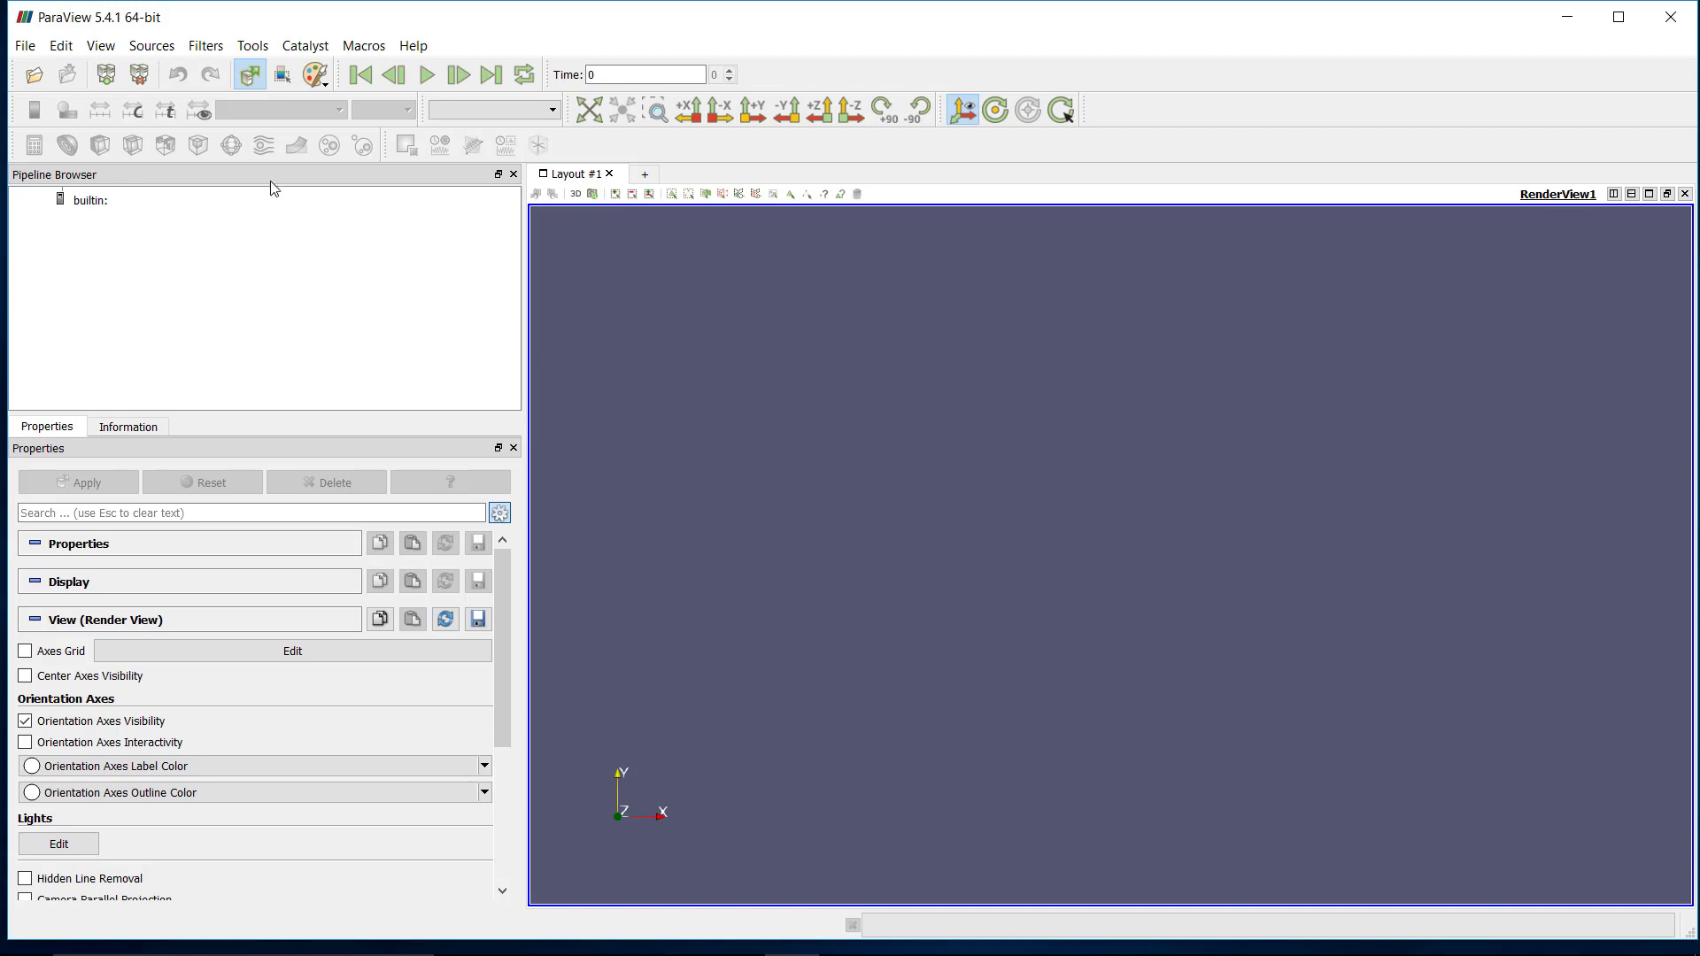
{"action": "left_click", "coordinate": [27, 48]}
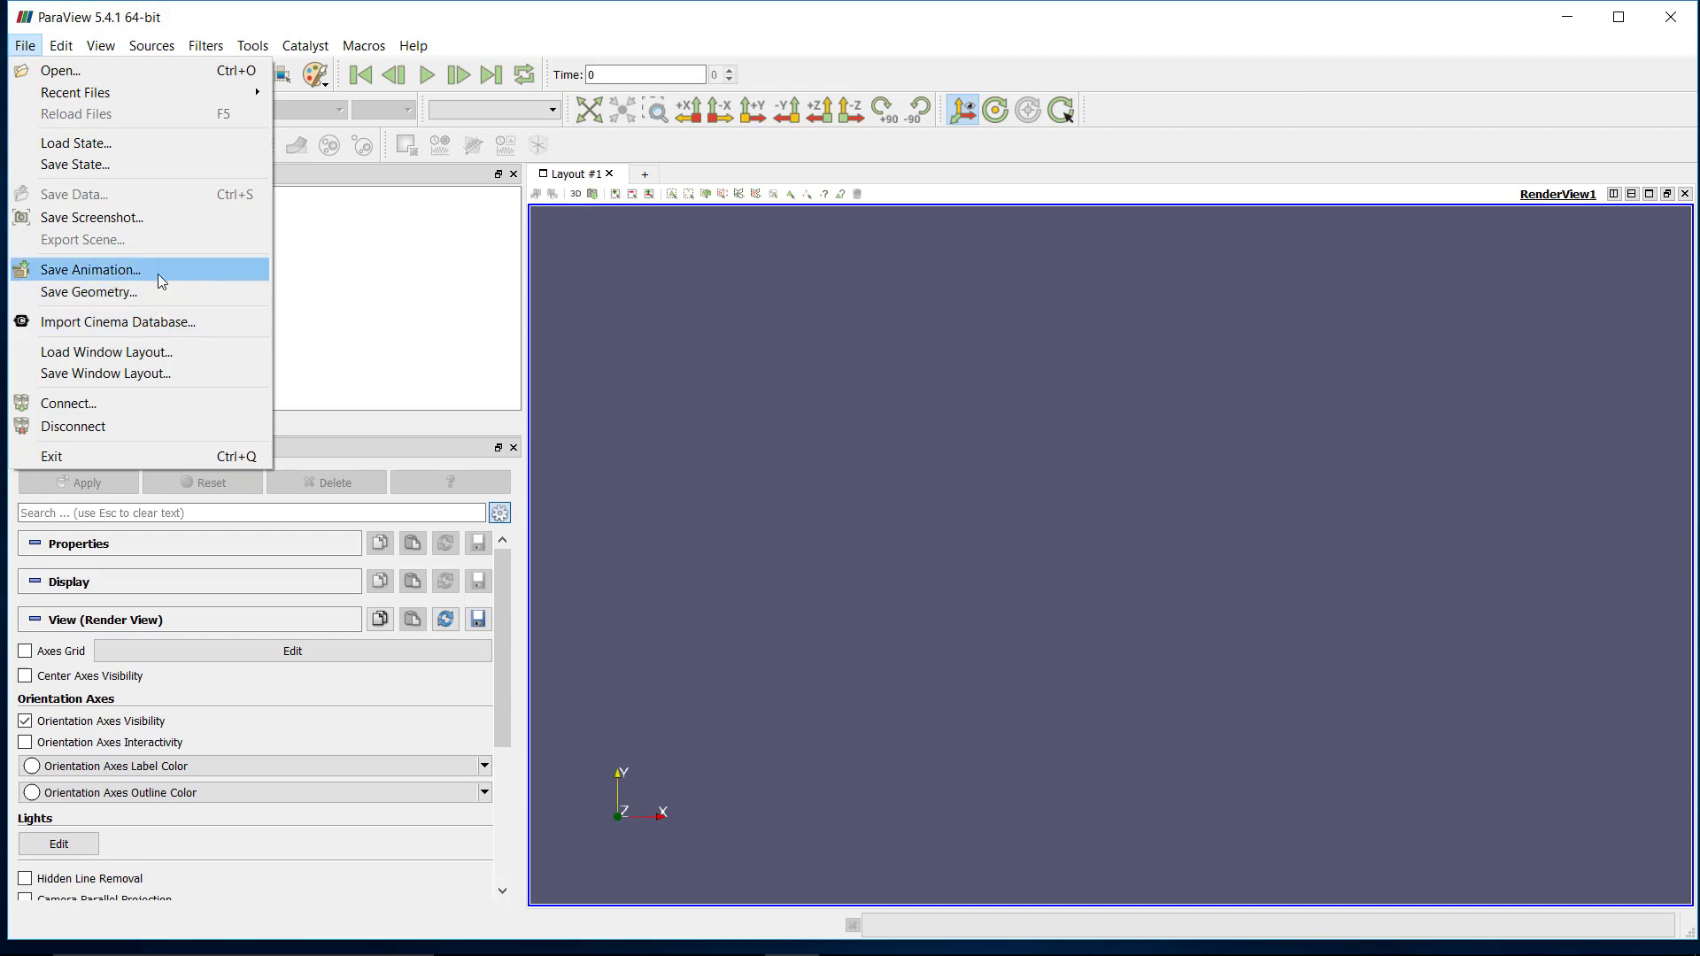
{"action": "left_click", "coordinate": [687, 43]}
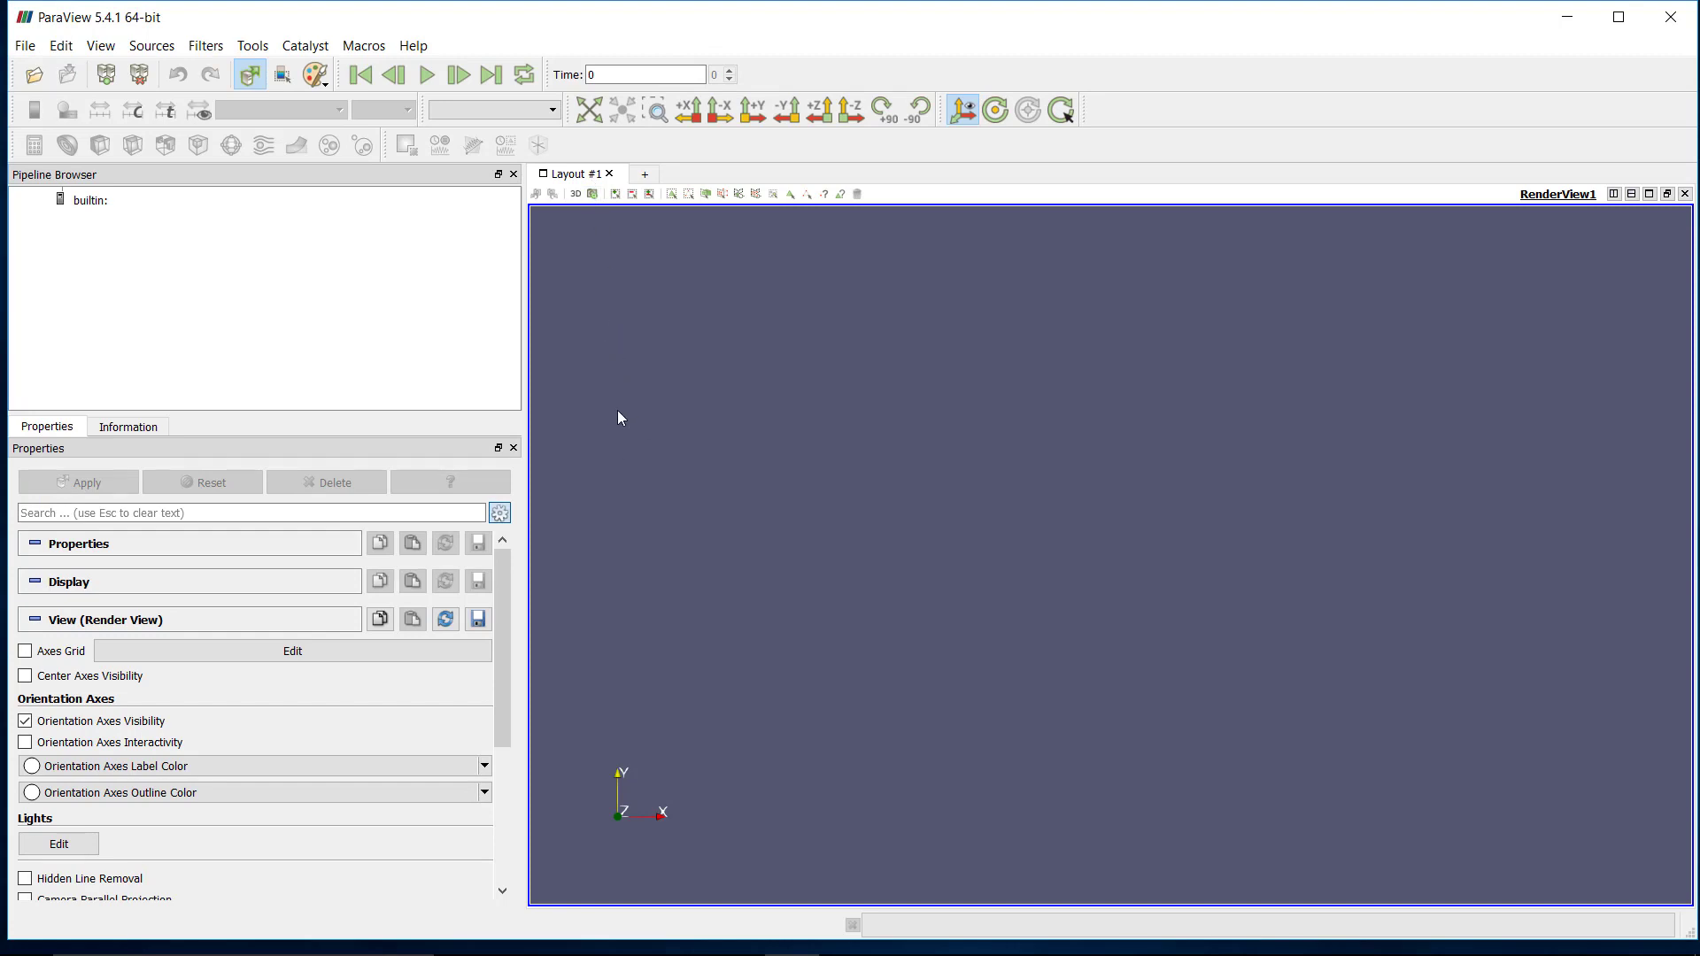
Browse for files to open in C:/TME/_Projects/ParaviewBlenderTutorial/Paraview_Results.
{"action": "left_click", "coordinate": [35, 78]}
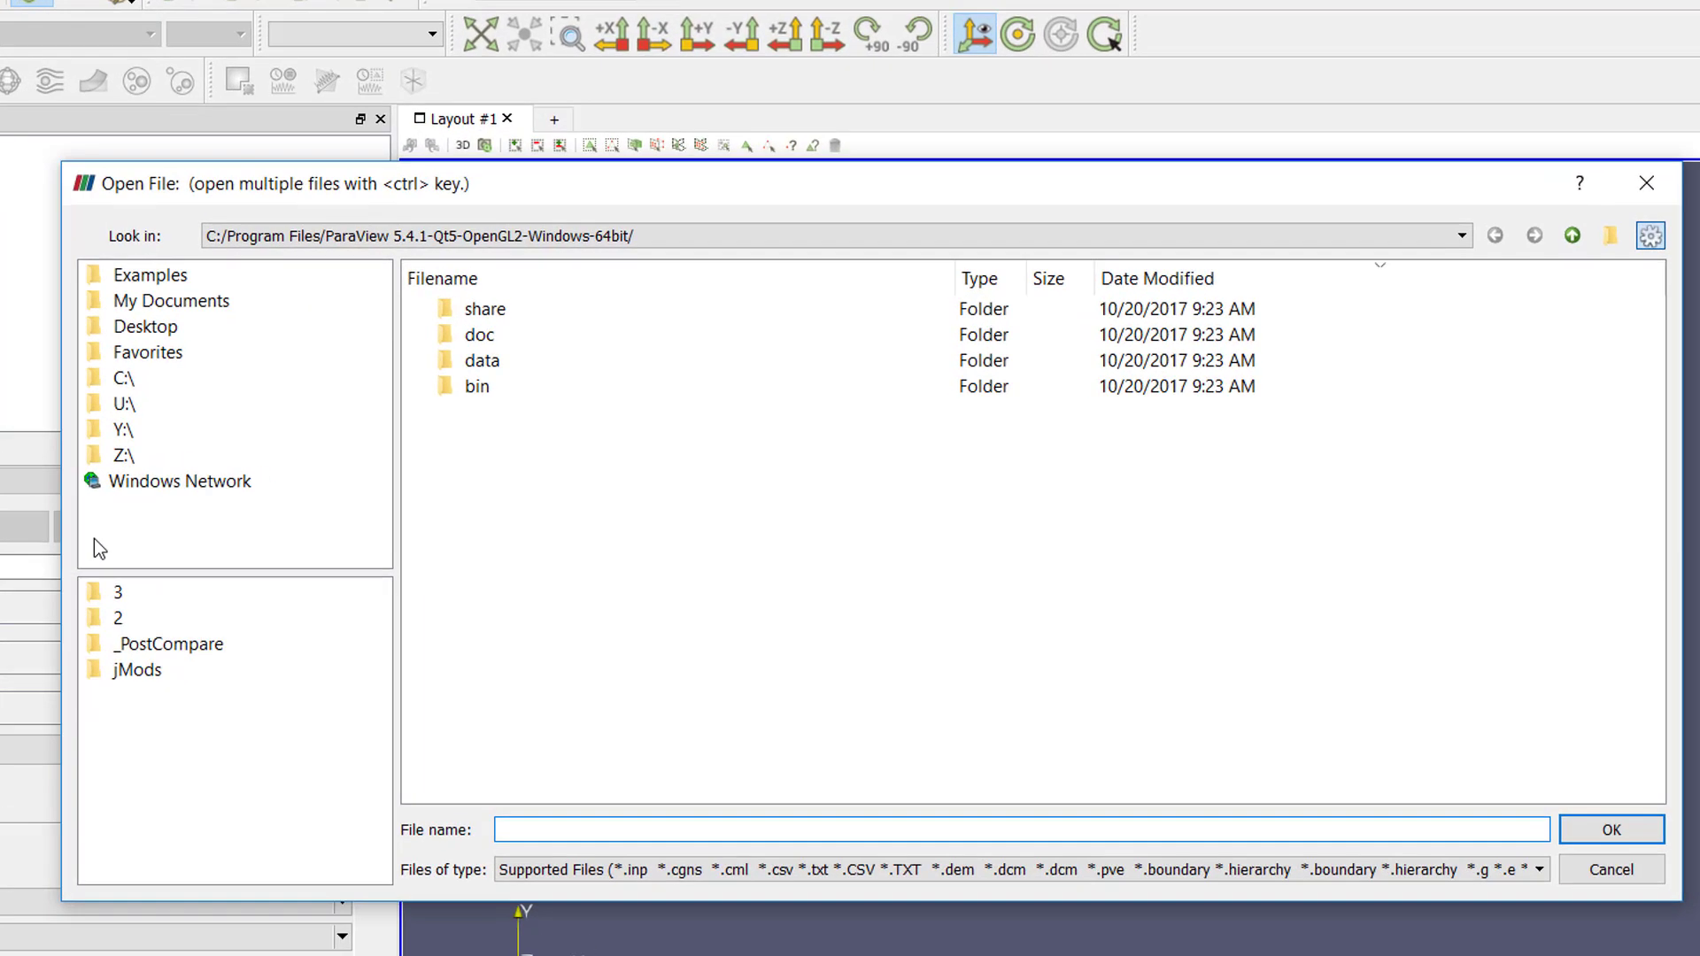
{"action": "left_click", "coordinate": [126, 593]}
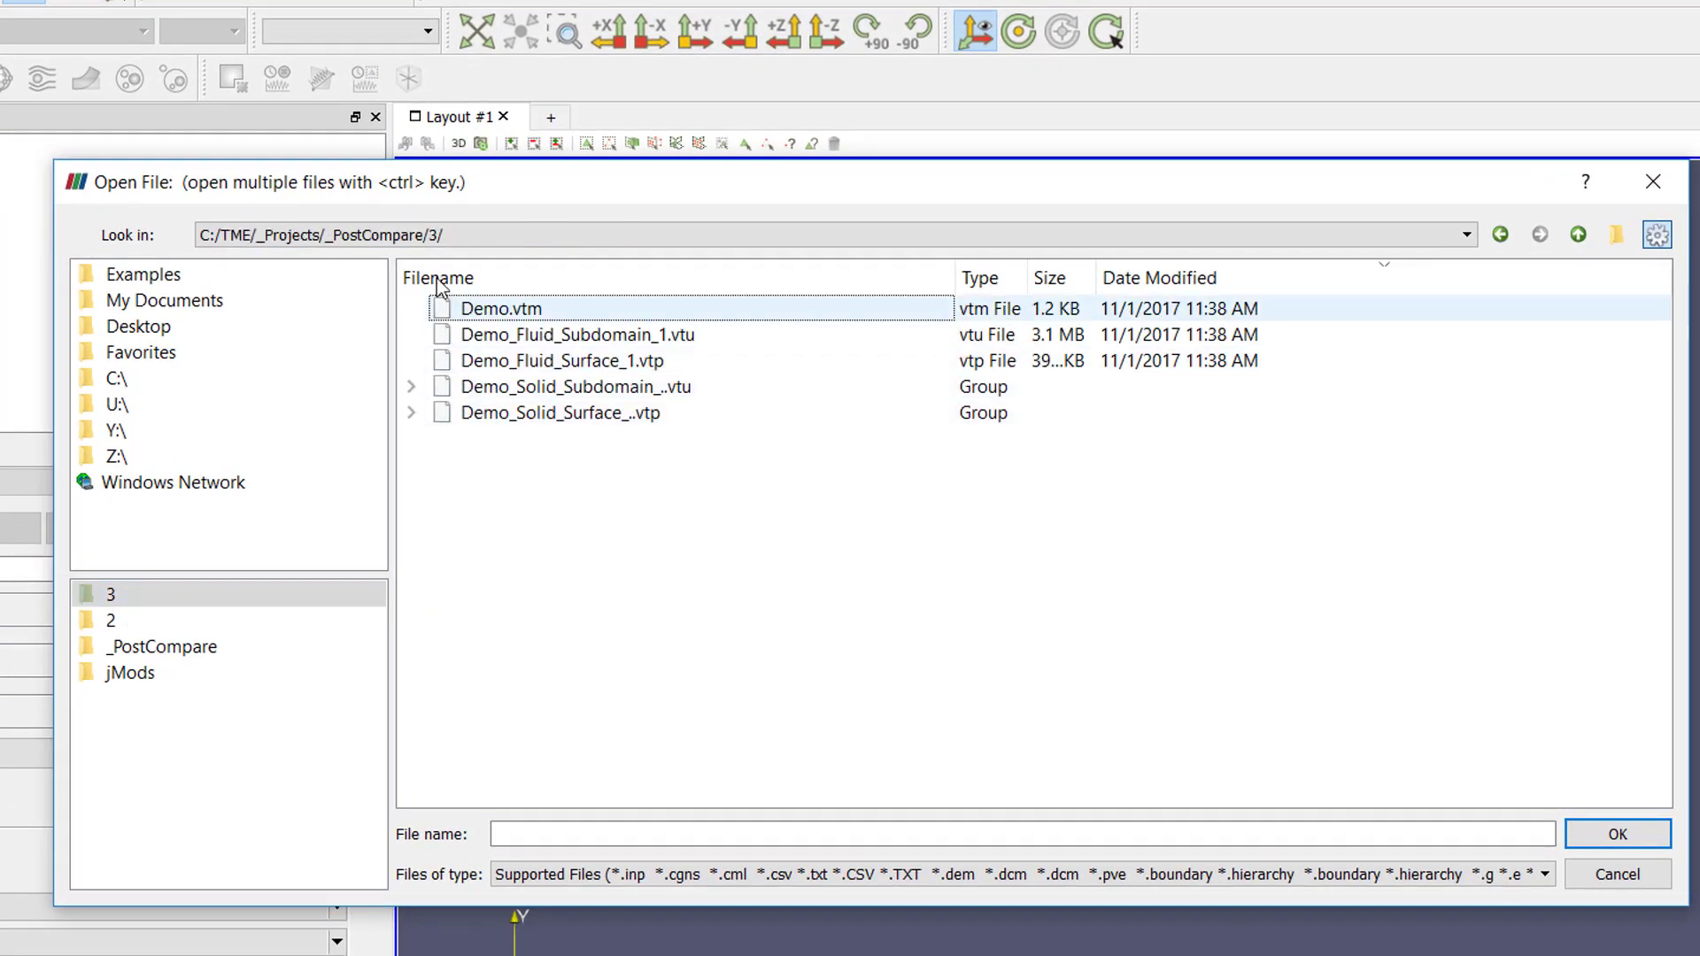
{"action": "left_click", "coordinate": [1578, 233]}
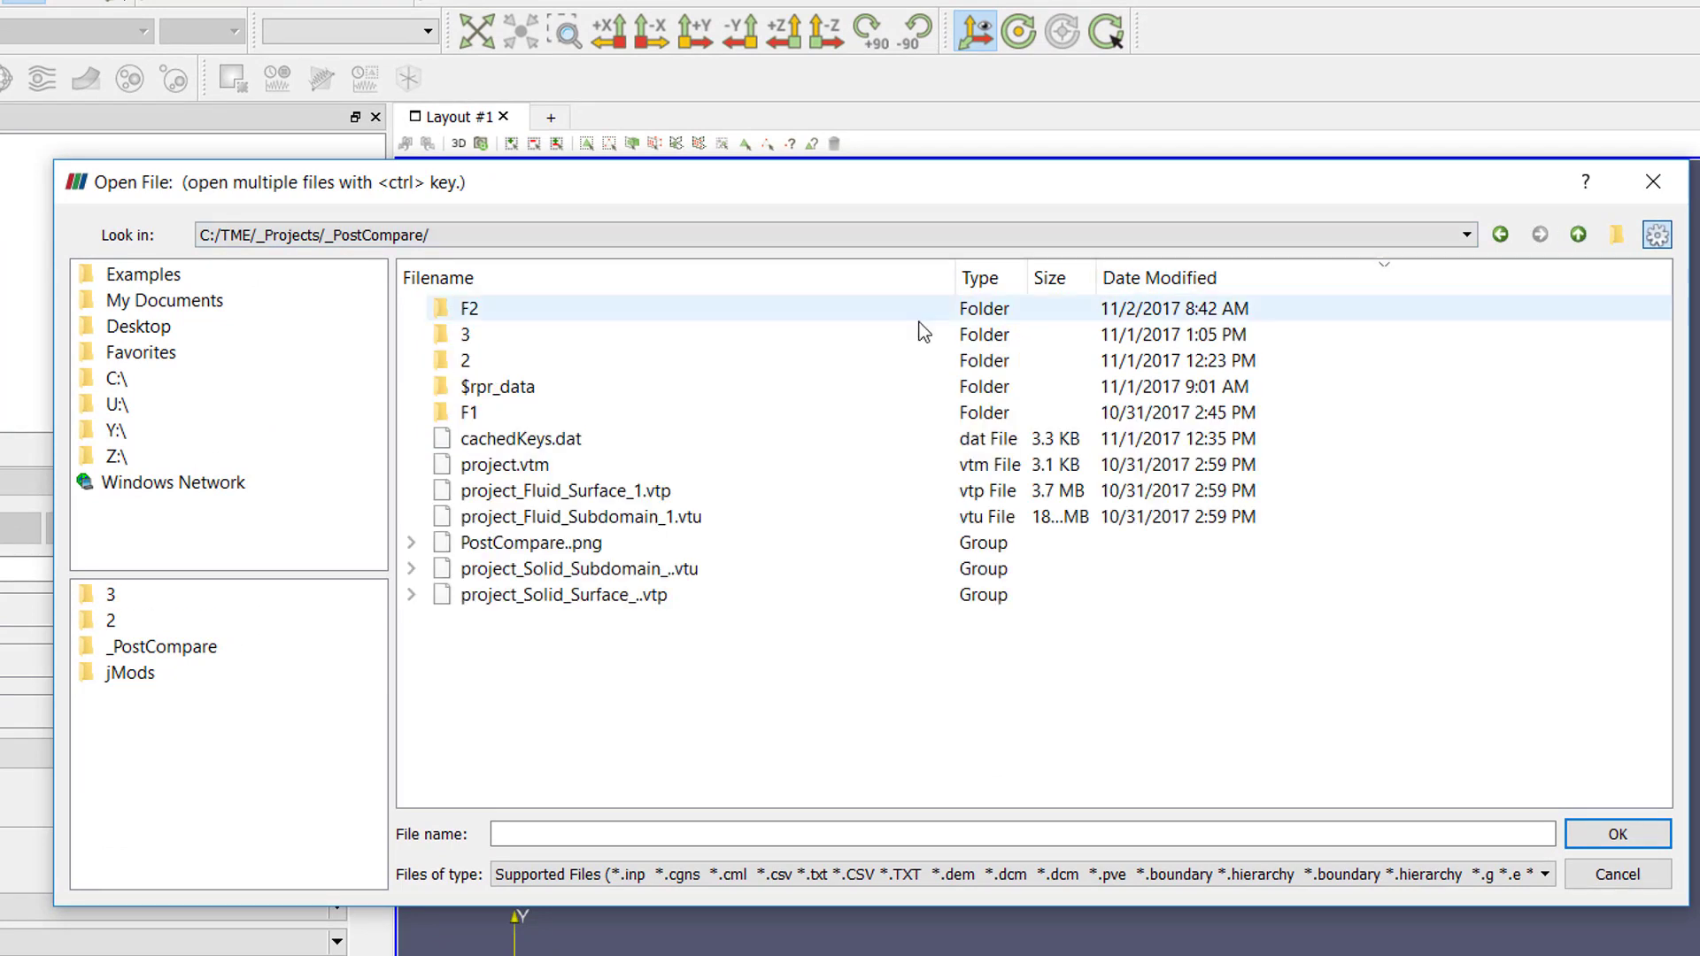
{"action": "left_click", "coordinate": [1566, 230]}
{"action": "double_click", "coordinate": [634, 336]}
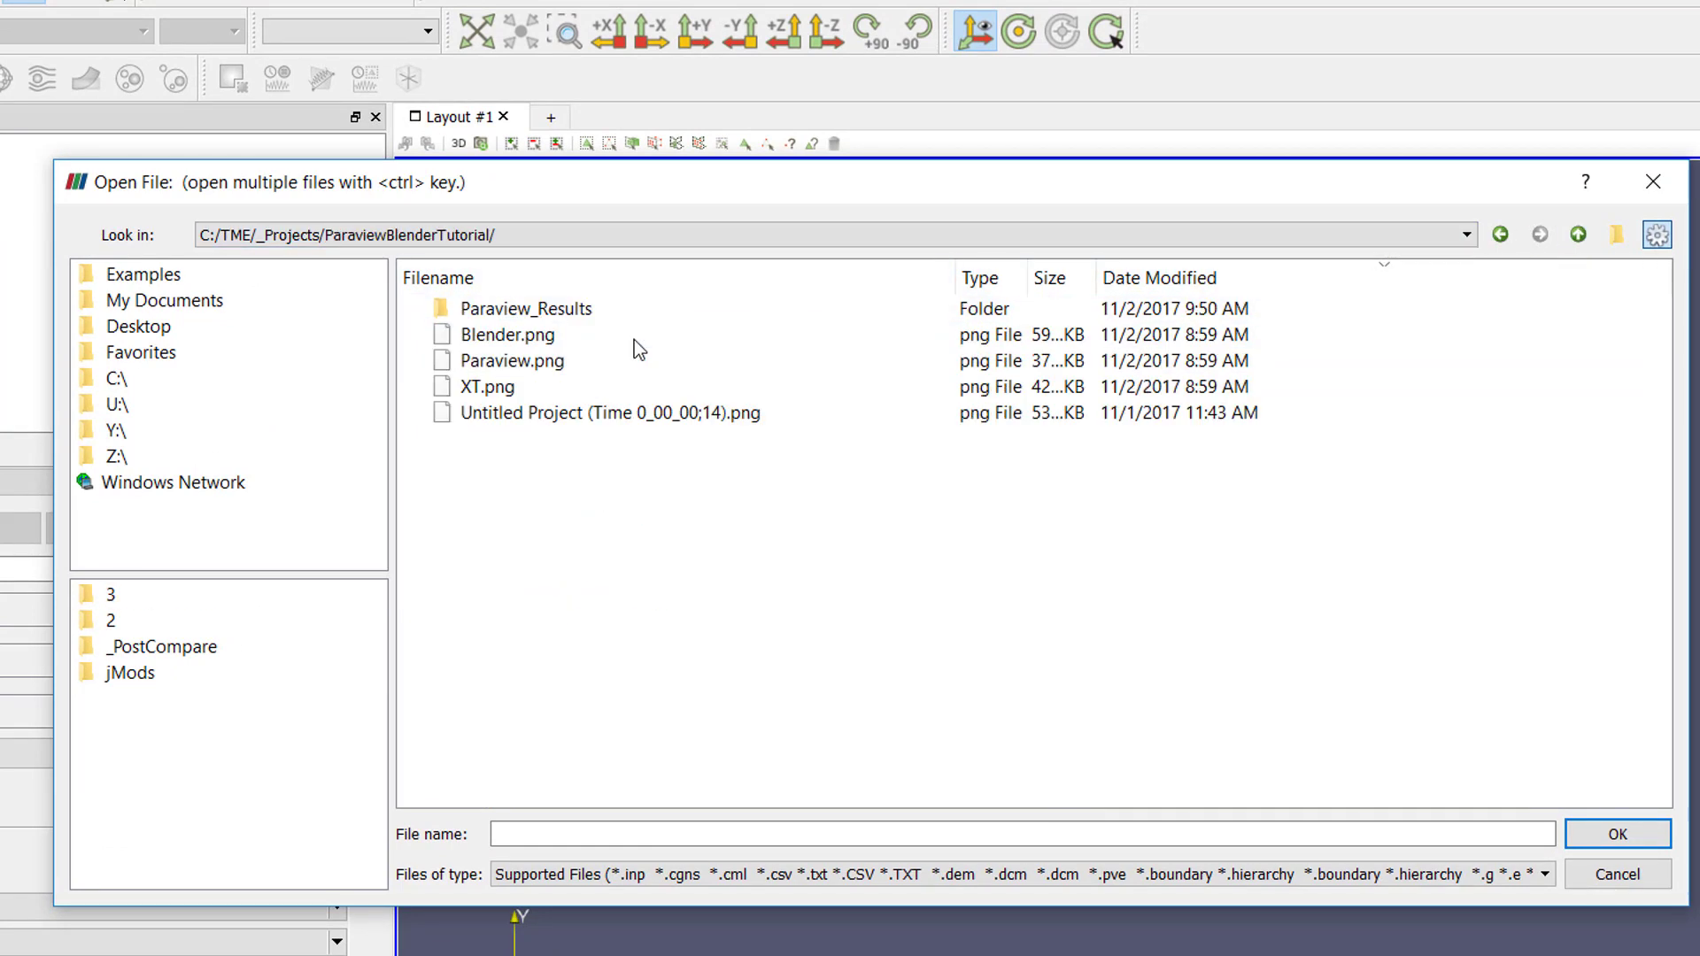
{"action": "double_click", "coordinate": [578, 317]}
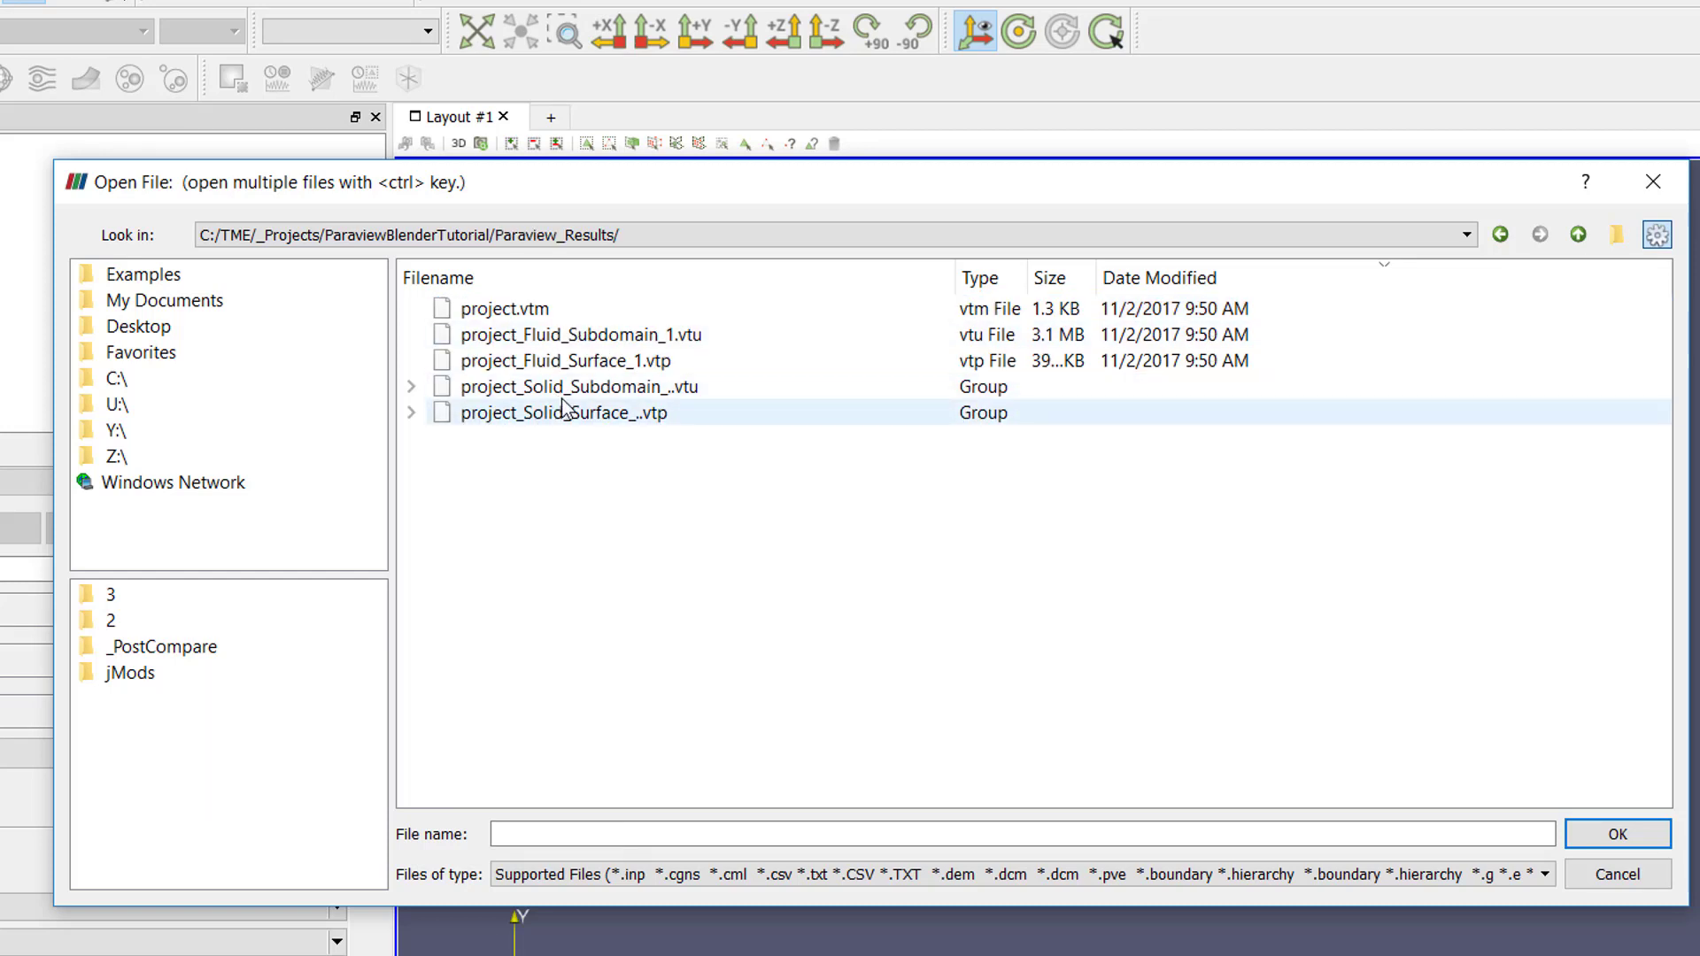
Examine the exported project, fluid and solid files, including the individual files in the project_Solid_Subdomain group.
{"action": "left_click", "coordinate": [538, 310]}
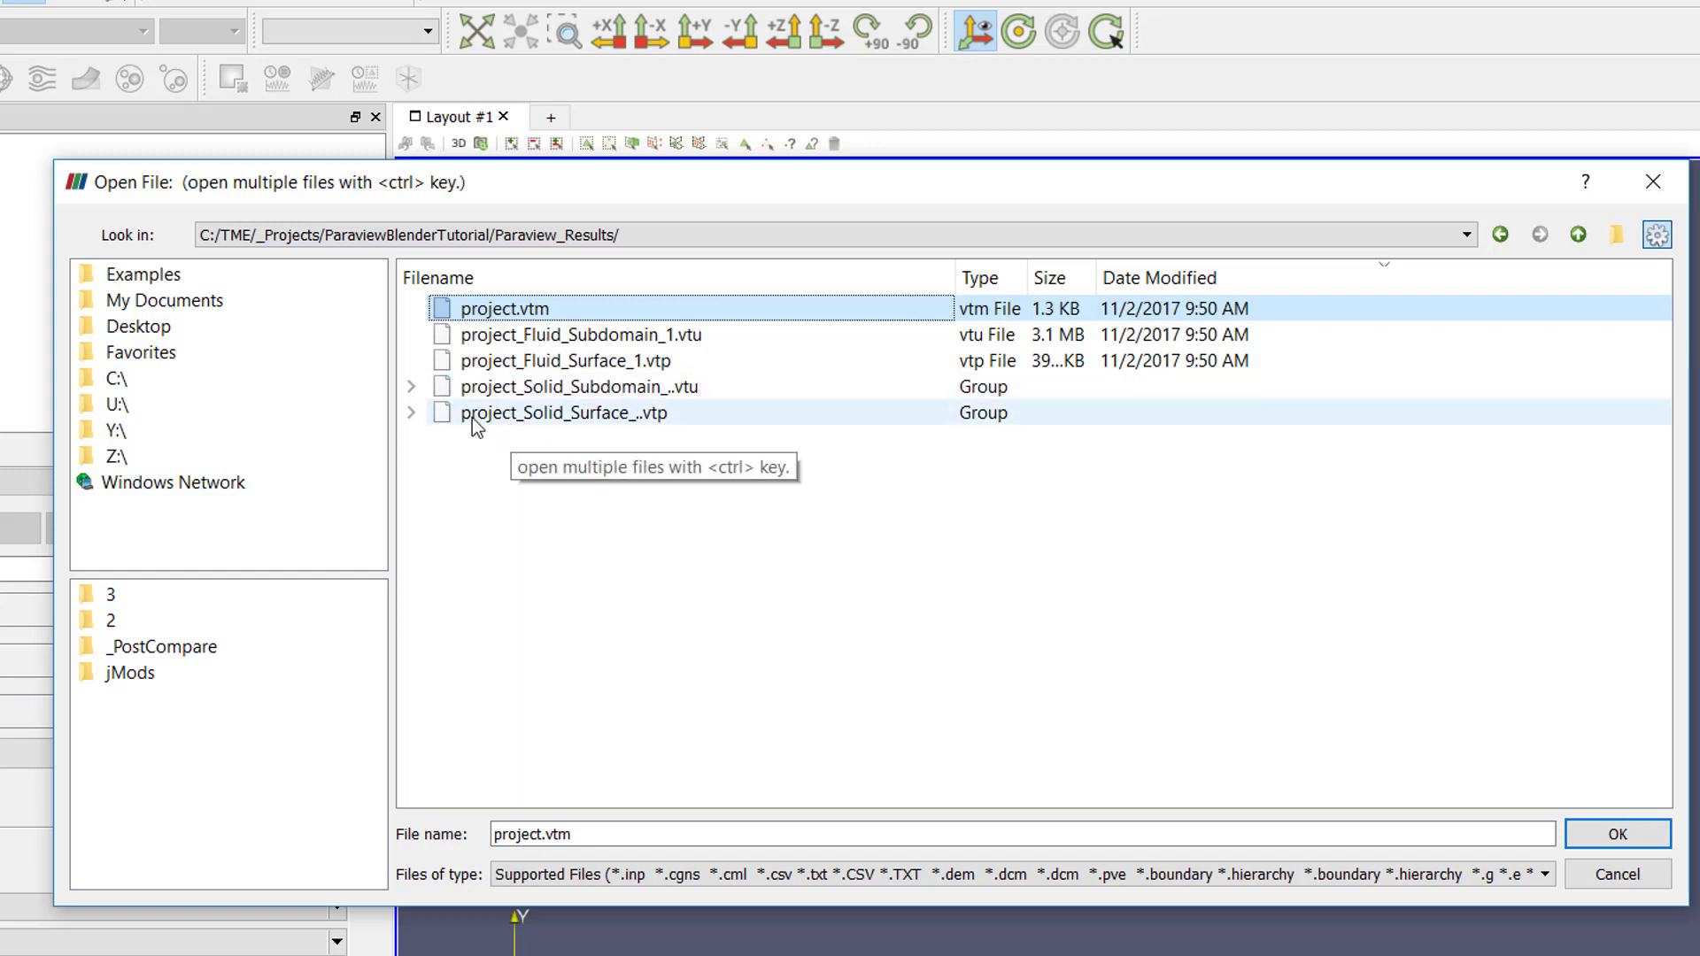
{"action": "left_click", "coordinate": [653, 334]}
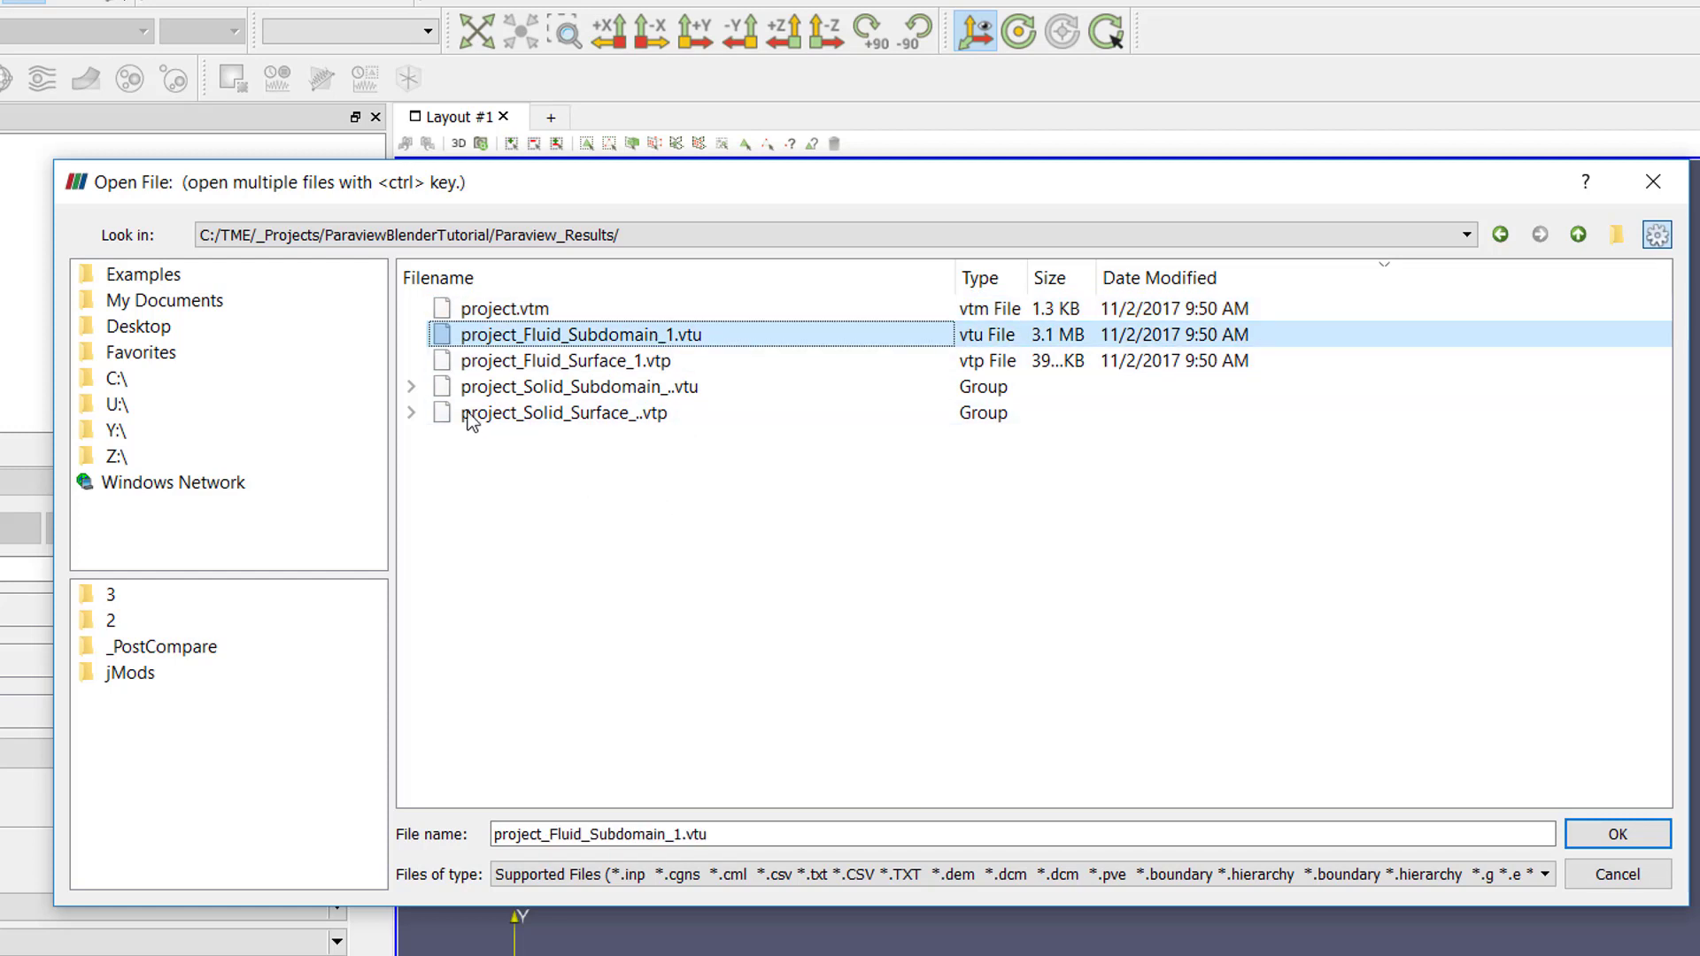
{"action": "left_click", "coordinate": [410, 388]}
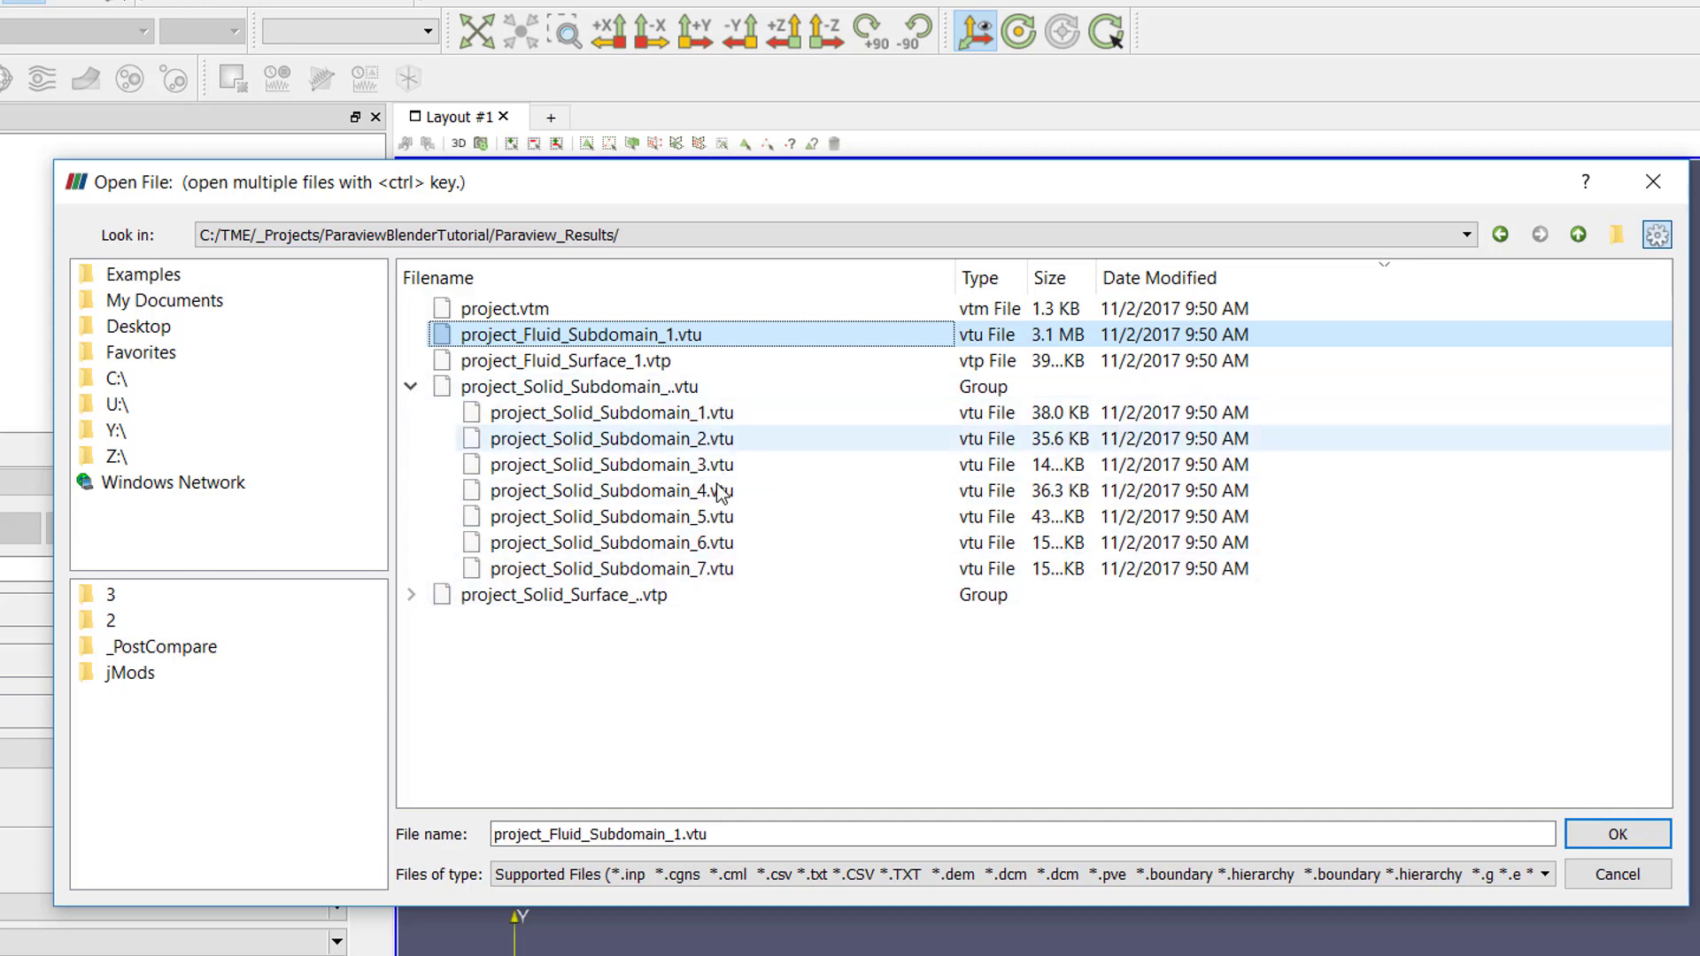
{"action": "left_click", "coordinate": [651, 363]}
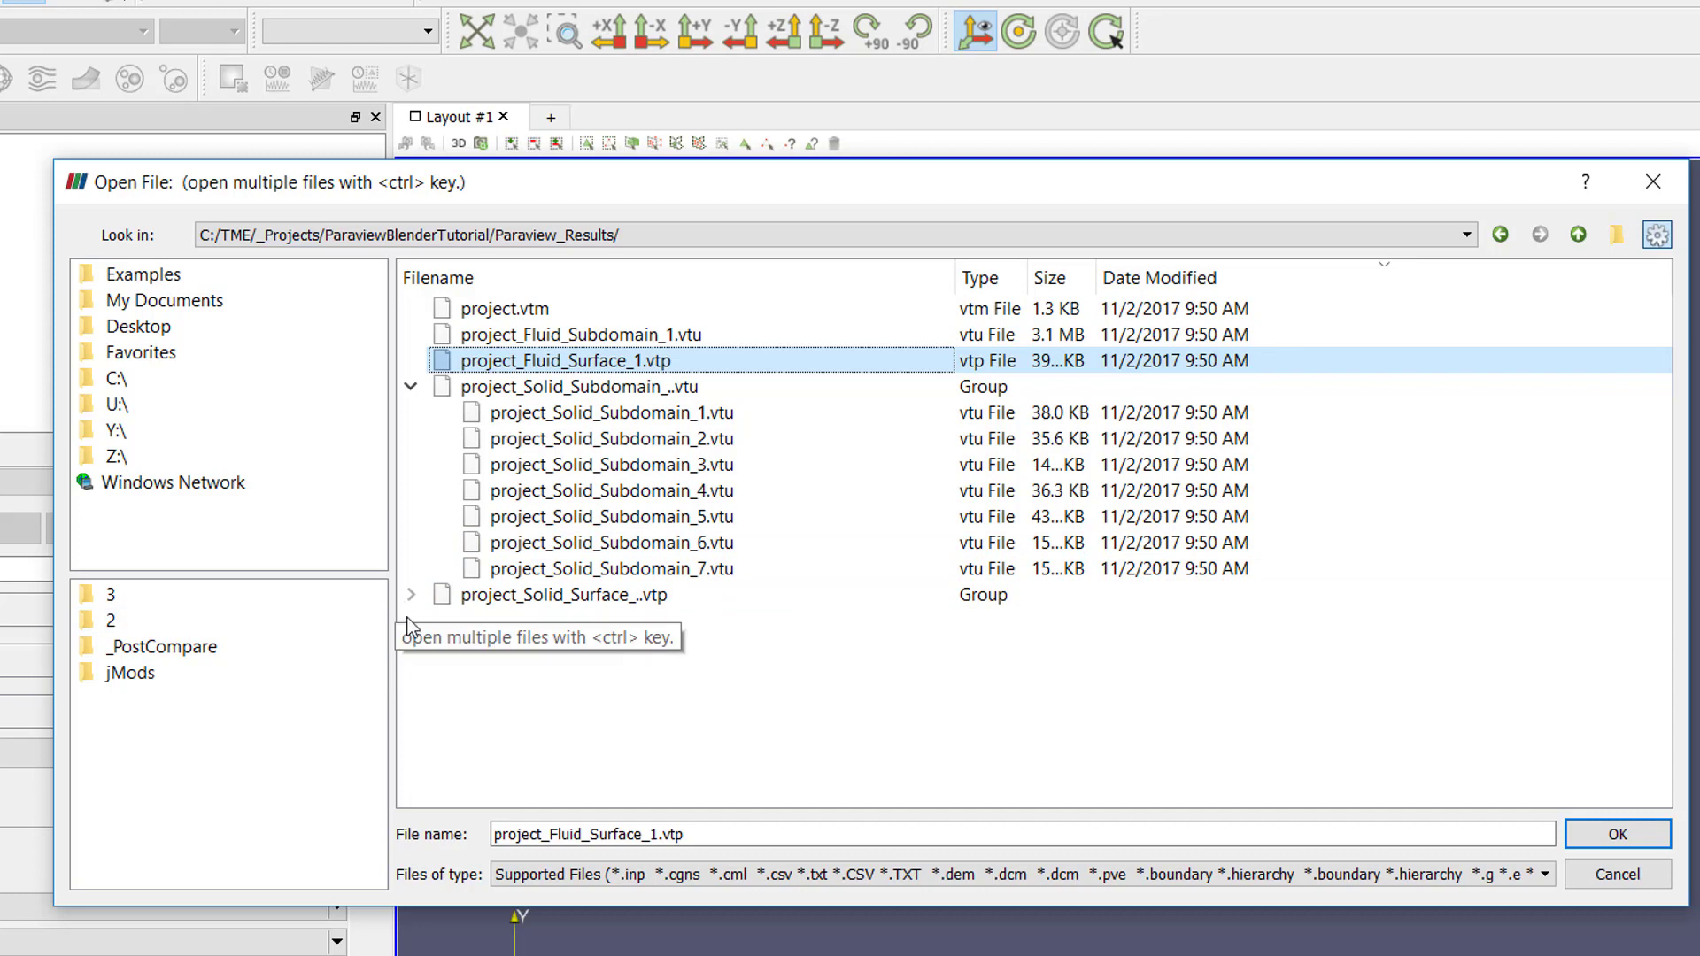
{"action": "left_click", "coordinate": [410, 596]}
{"action": "left_click", "coordinate": [409, 596]}
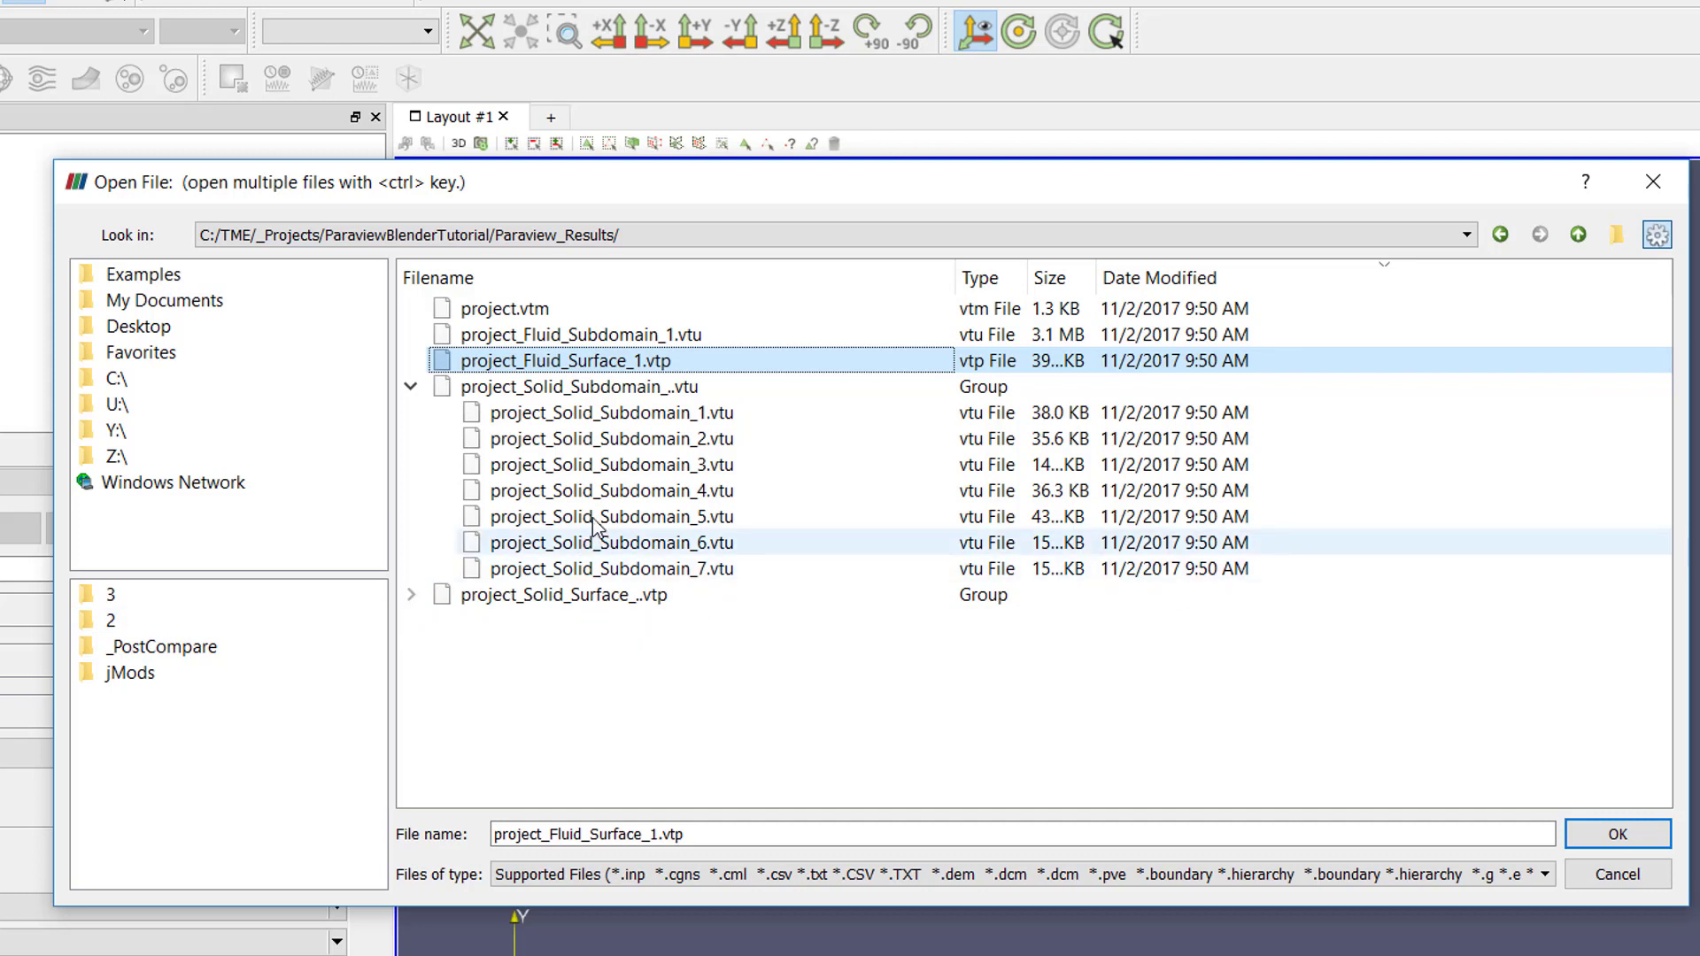
{"action": "left_click", "coordinate": [643, 416]}
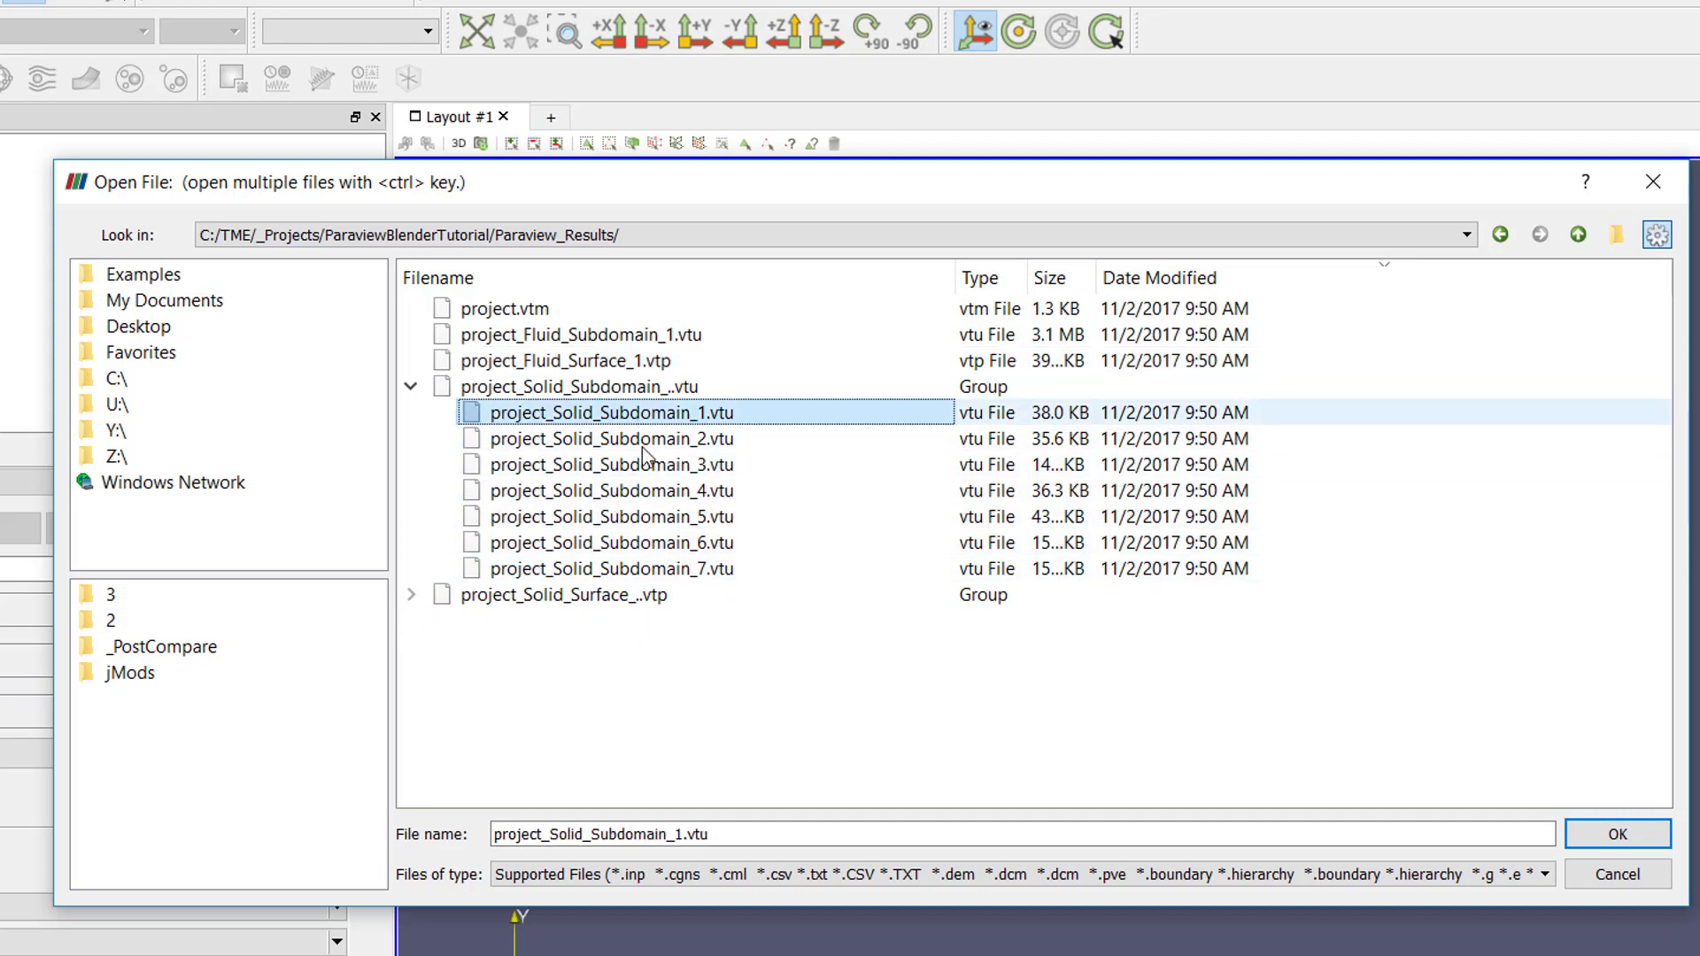
{"action": "left_click", "coordinate": [659, 566]}
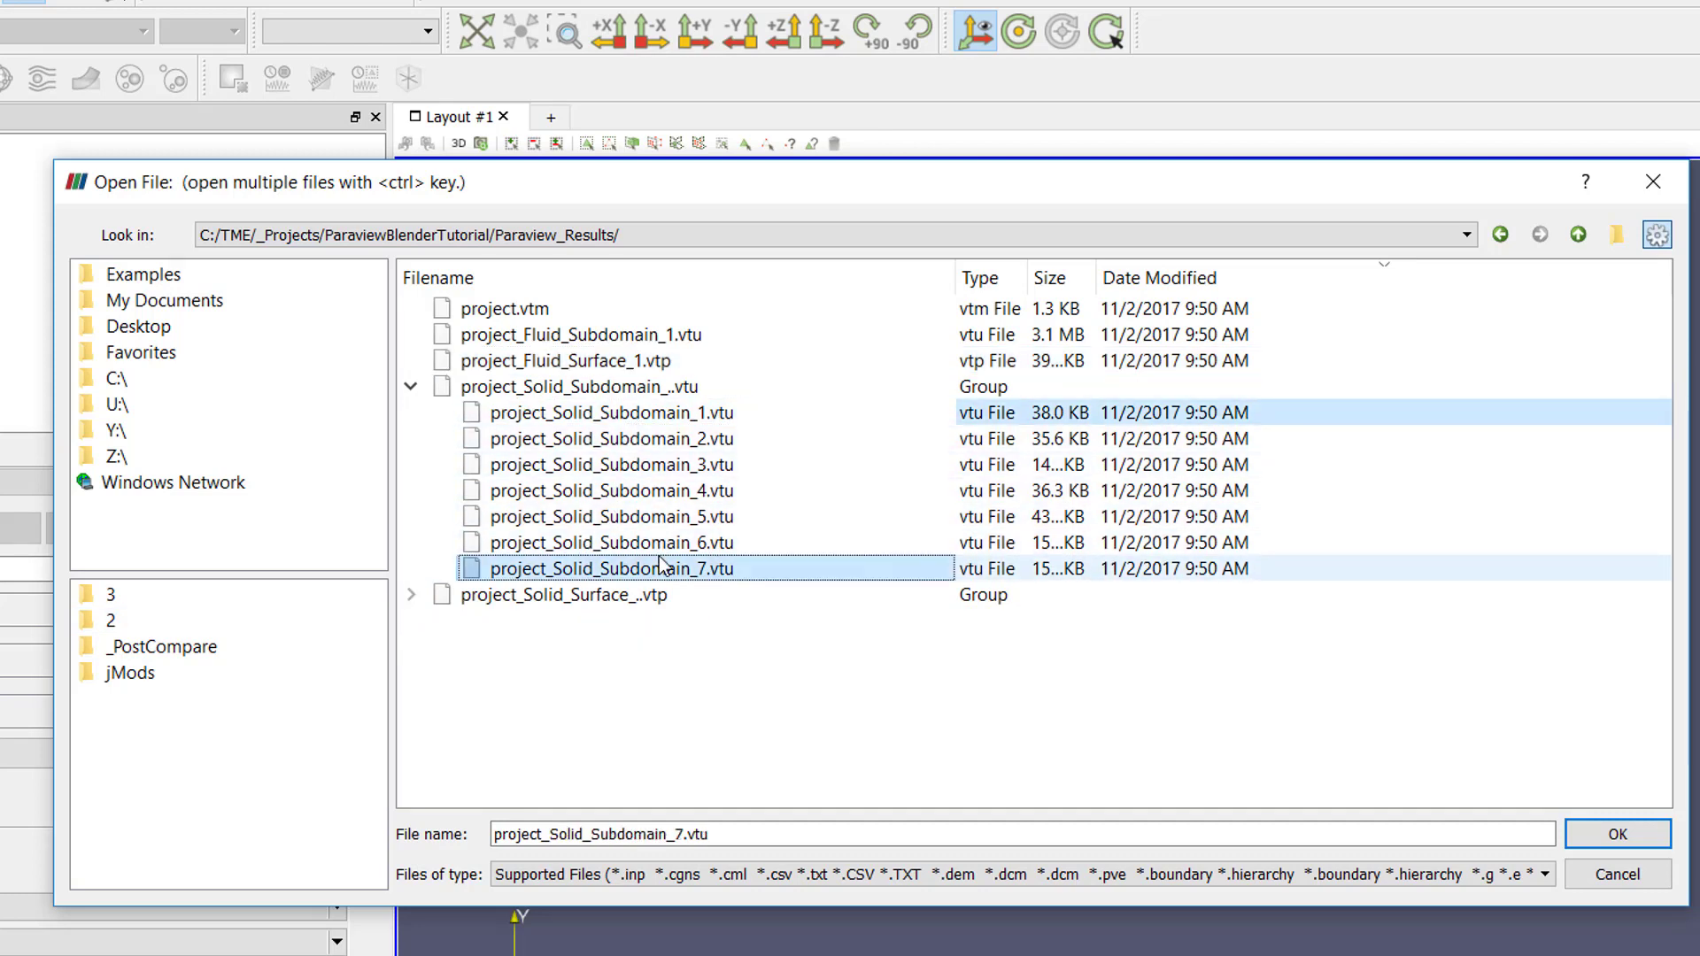
{"action": "left_click", "coordinate": [639, 390]}
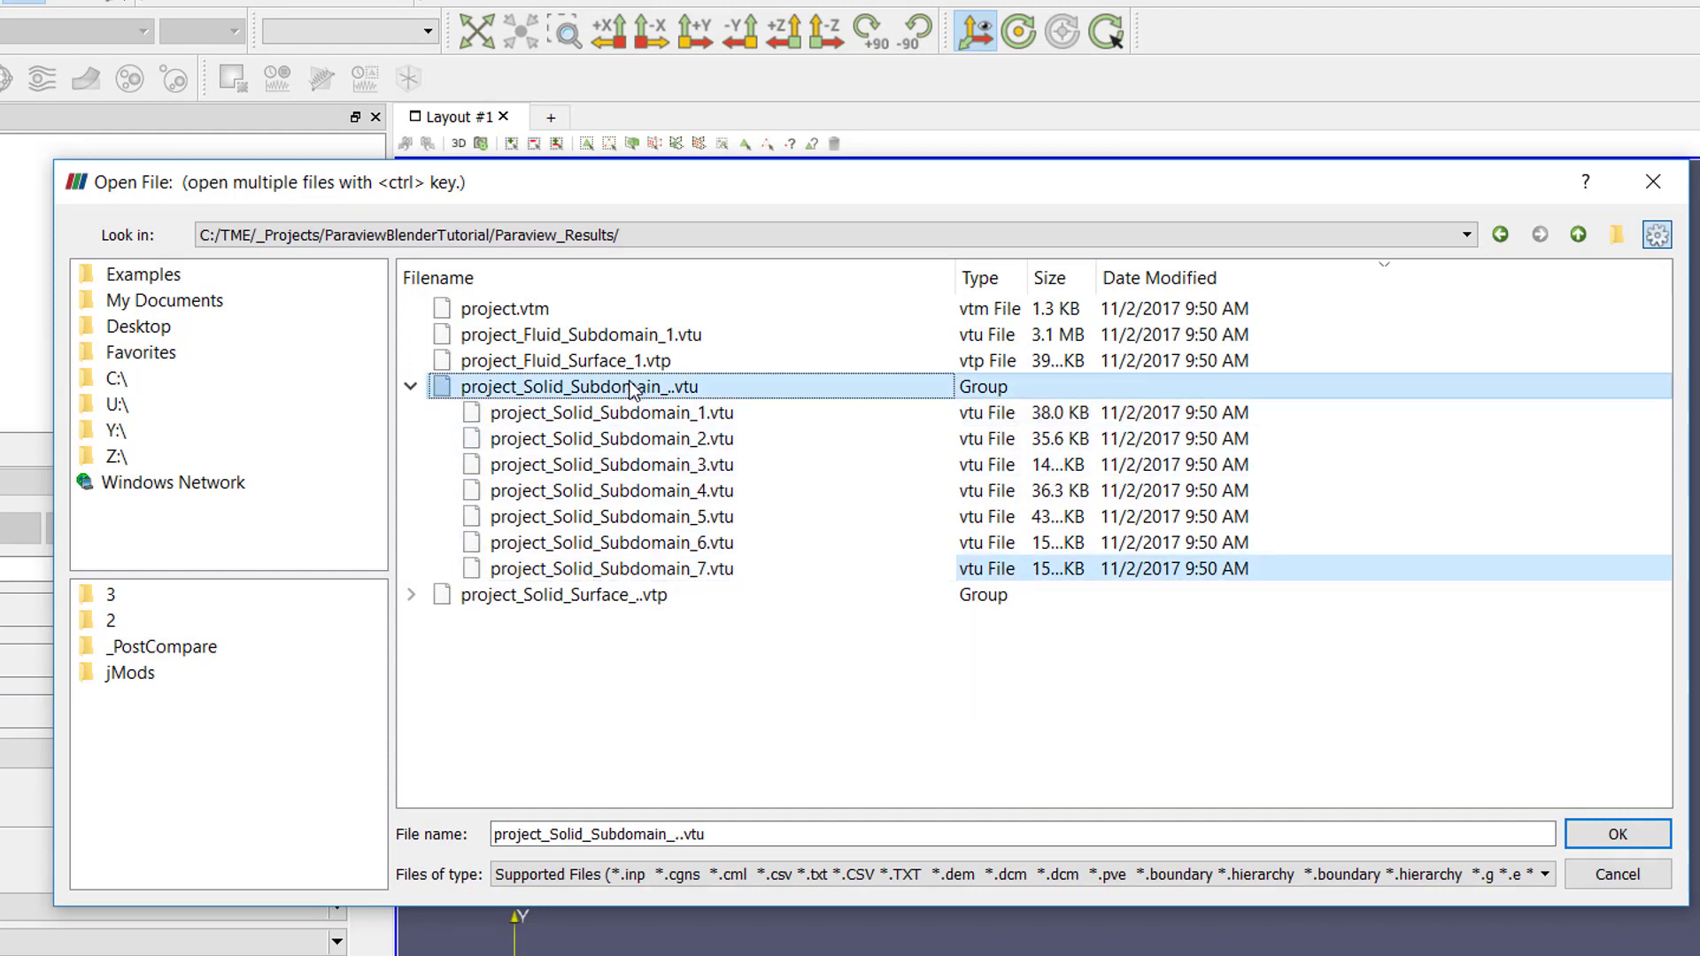
{"action": "left_click", "coordinate": [412, 387]}
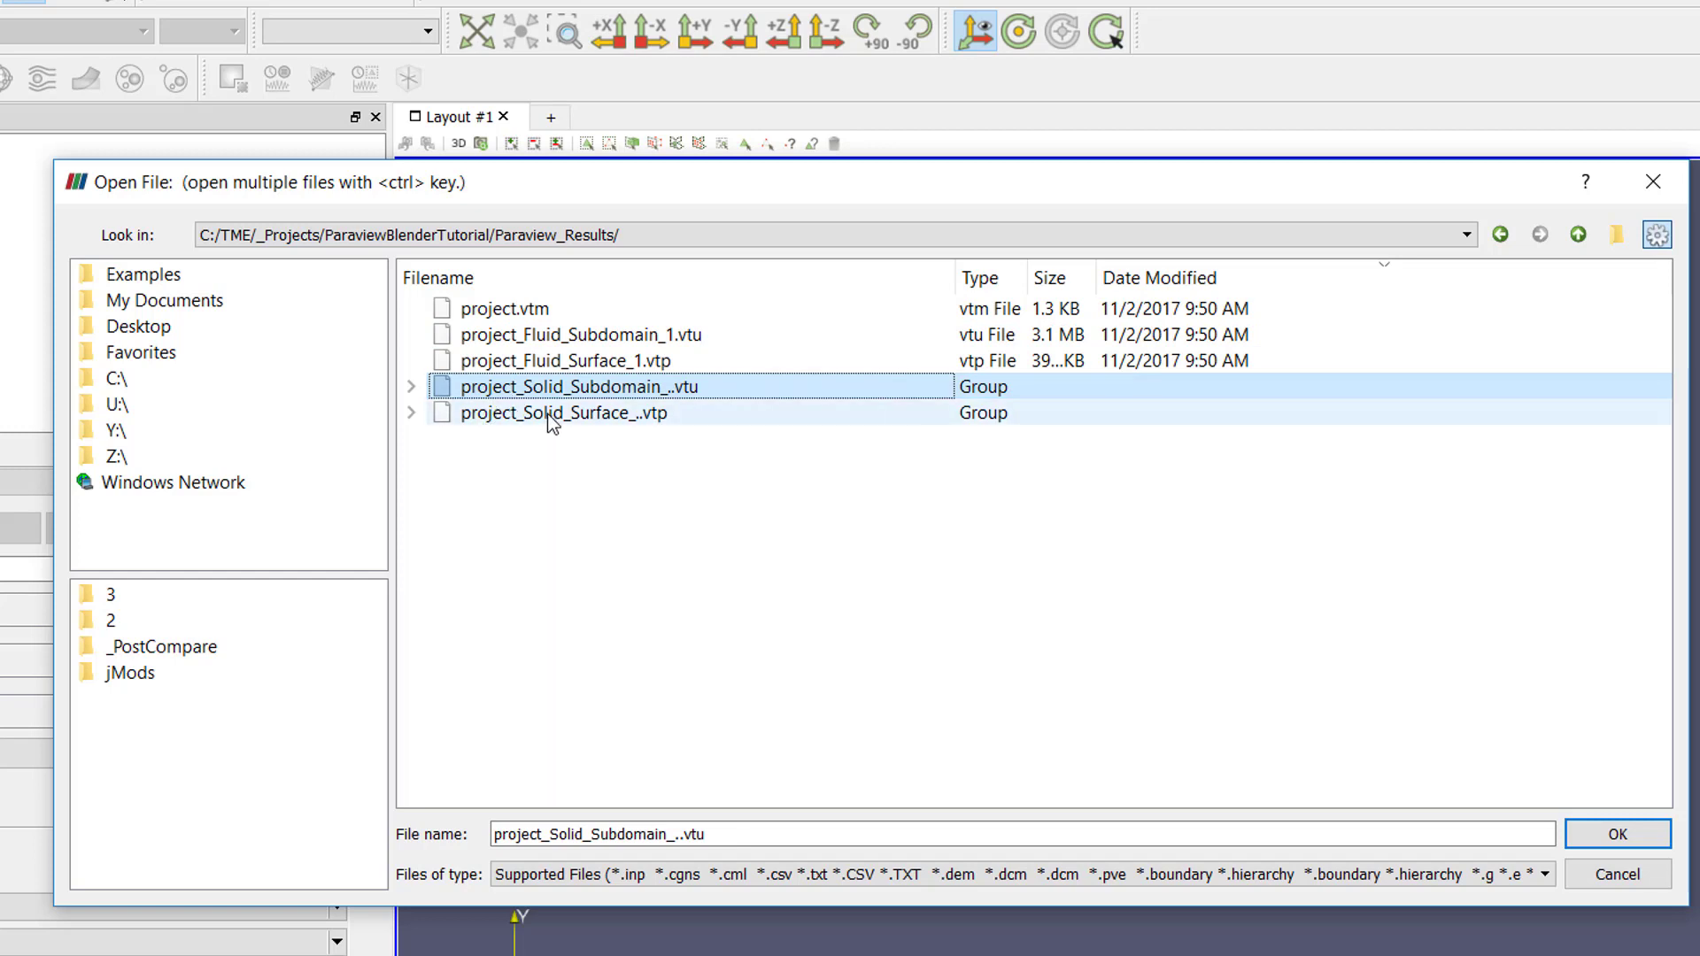
Load project_Solid_Subdomain_1.vtu through project_Solid_Subdomain_7.vtu as separate sources and apply them.
{"action": "left_click", "coordinate": [411, 387]}
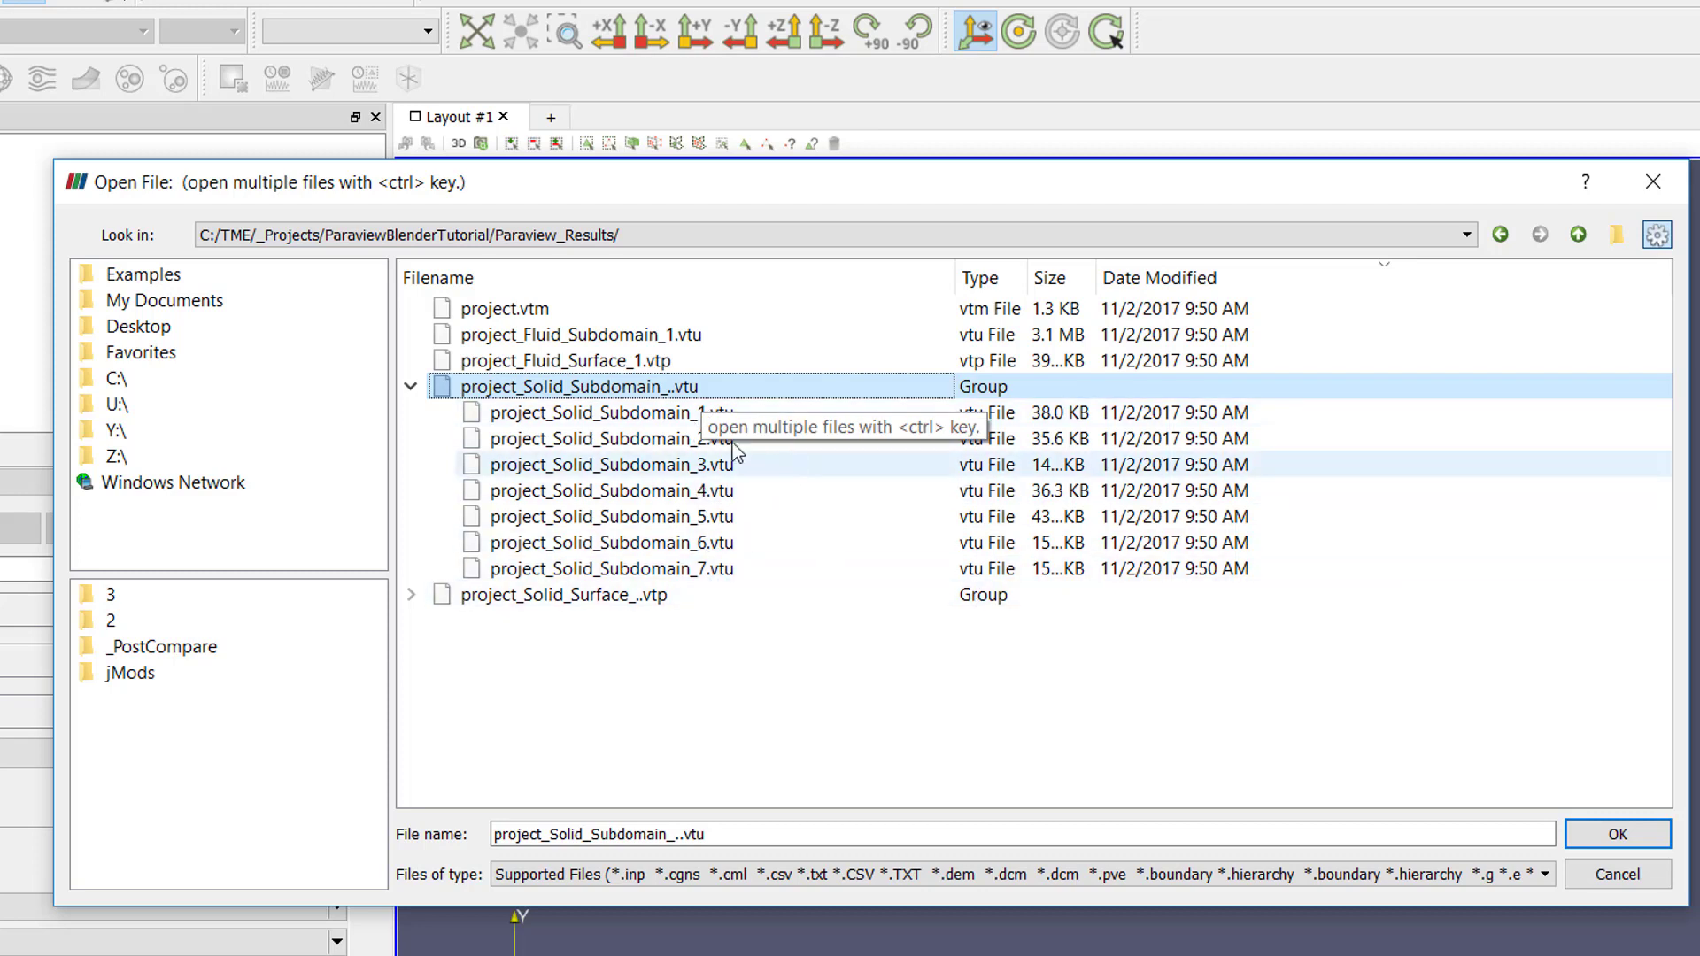
{"action": "left_click", "coordinate": [671, 415]}
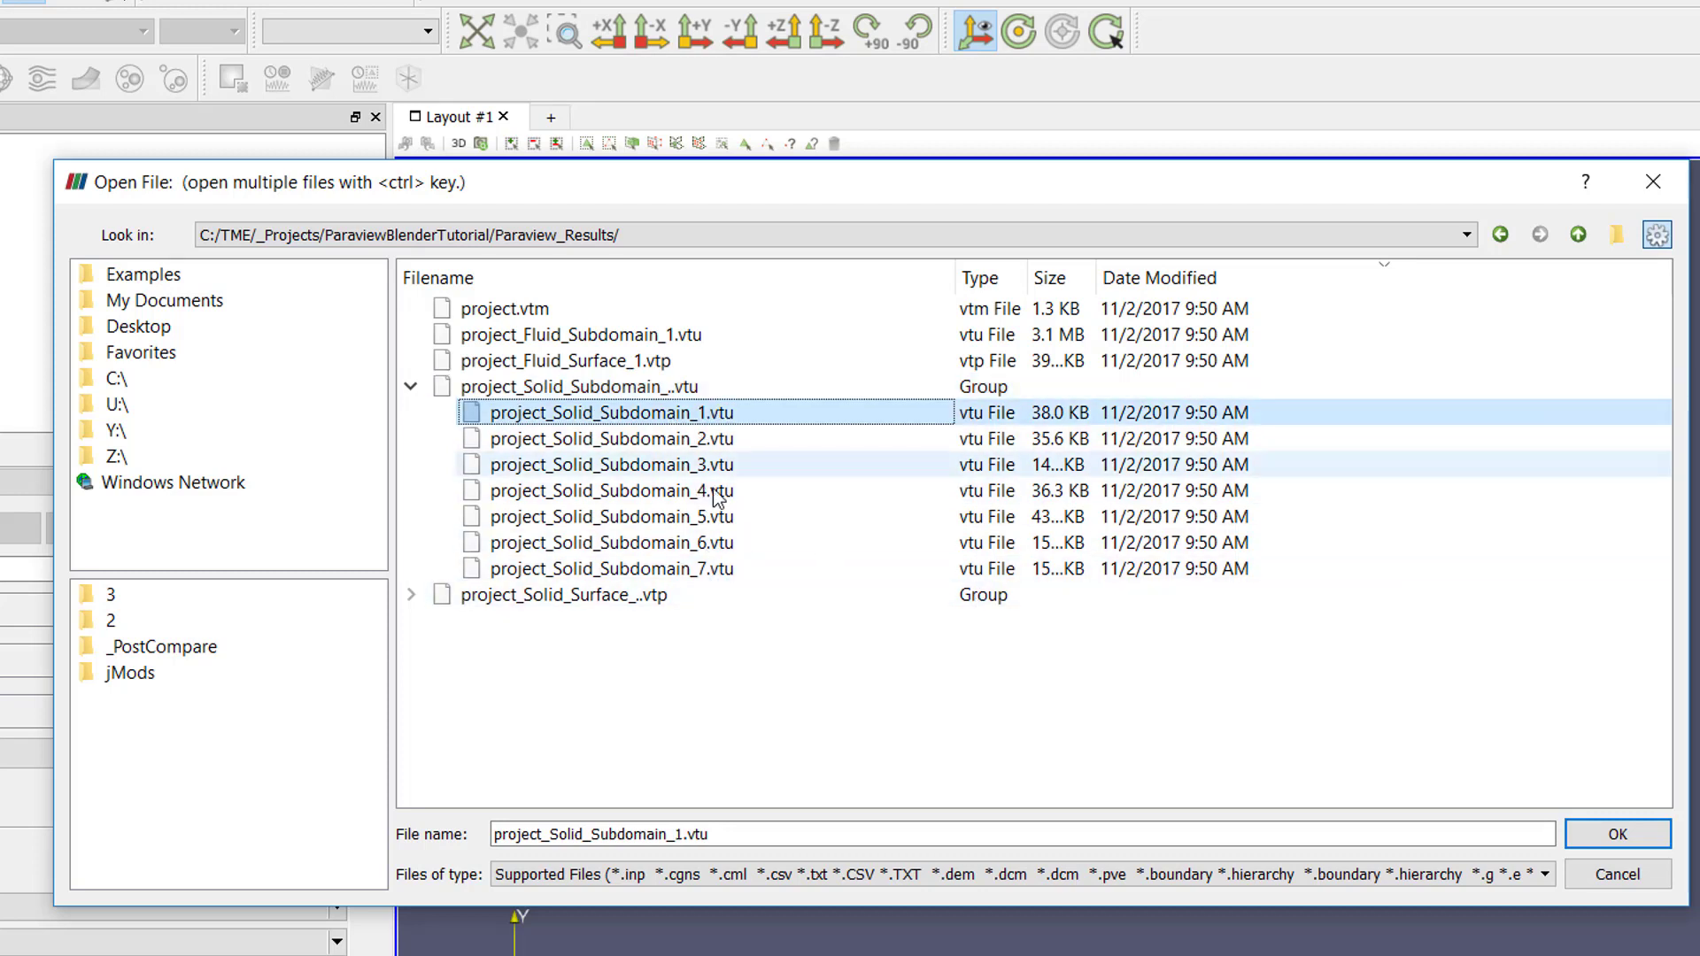
{"action": "left_click", "coordinate": [741, 570], "text": "shift"}
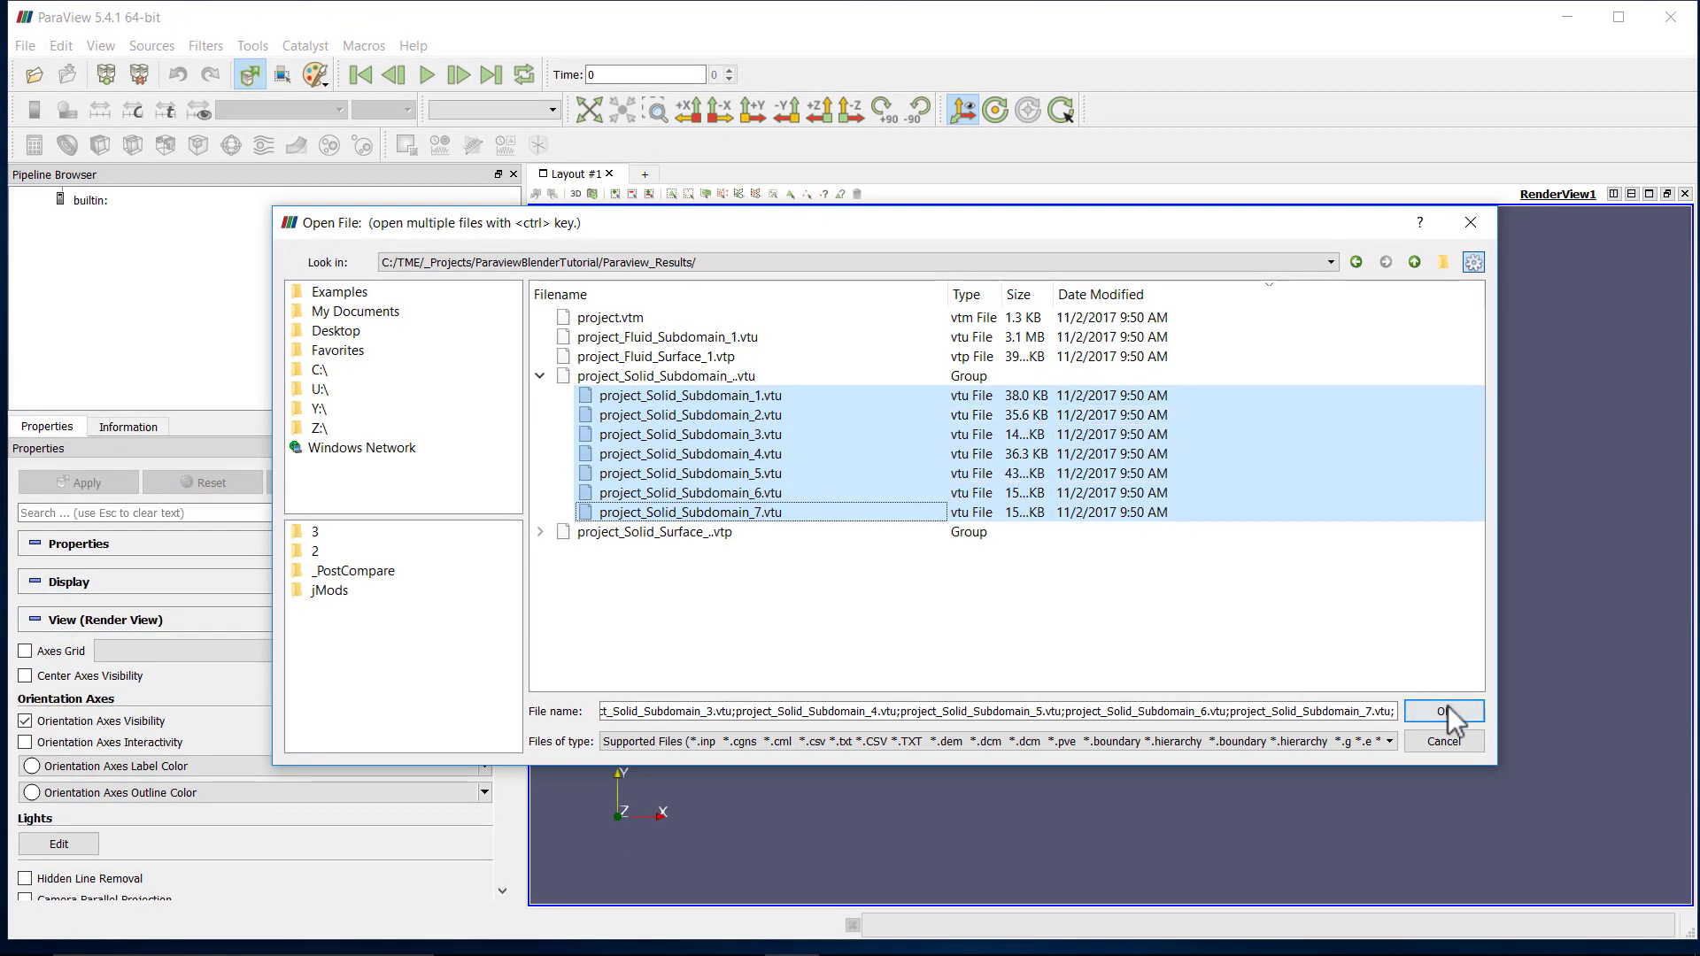
{"action": "left_click", "coordinate": [1443, 711]}
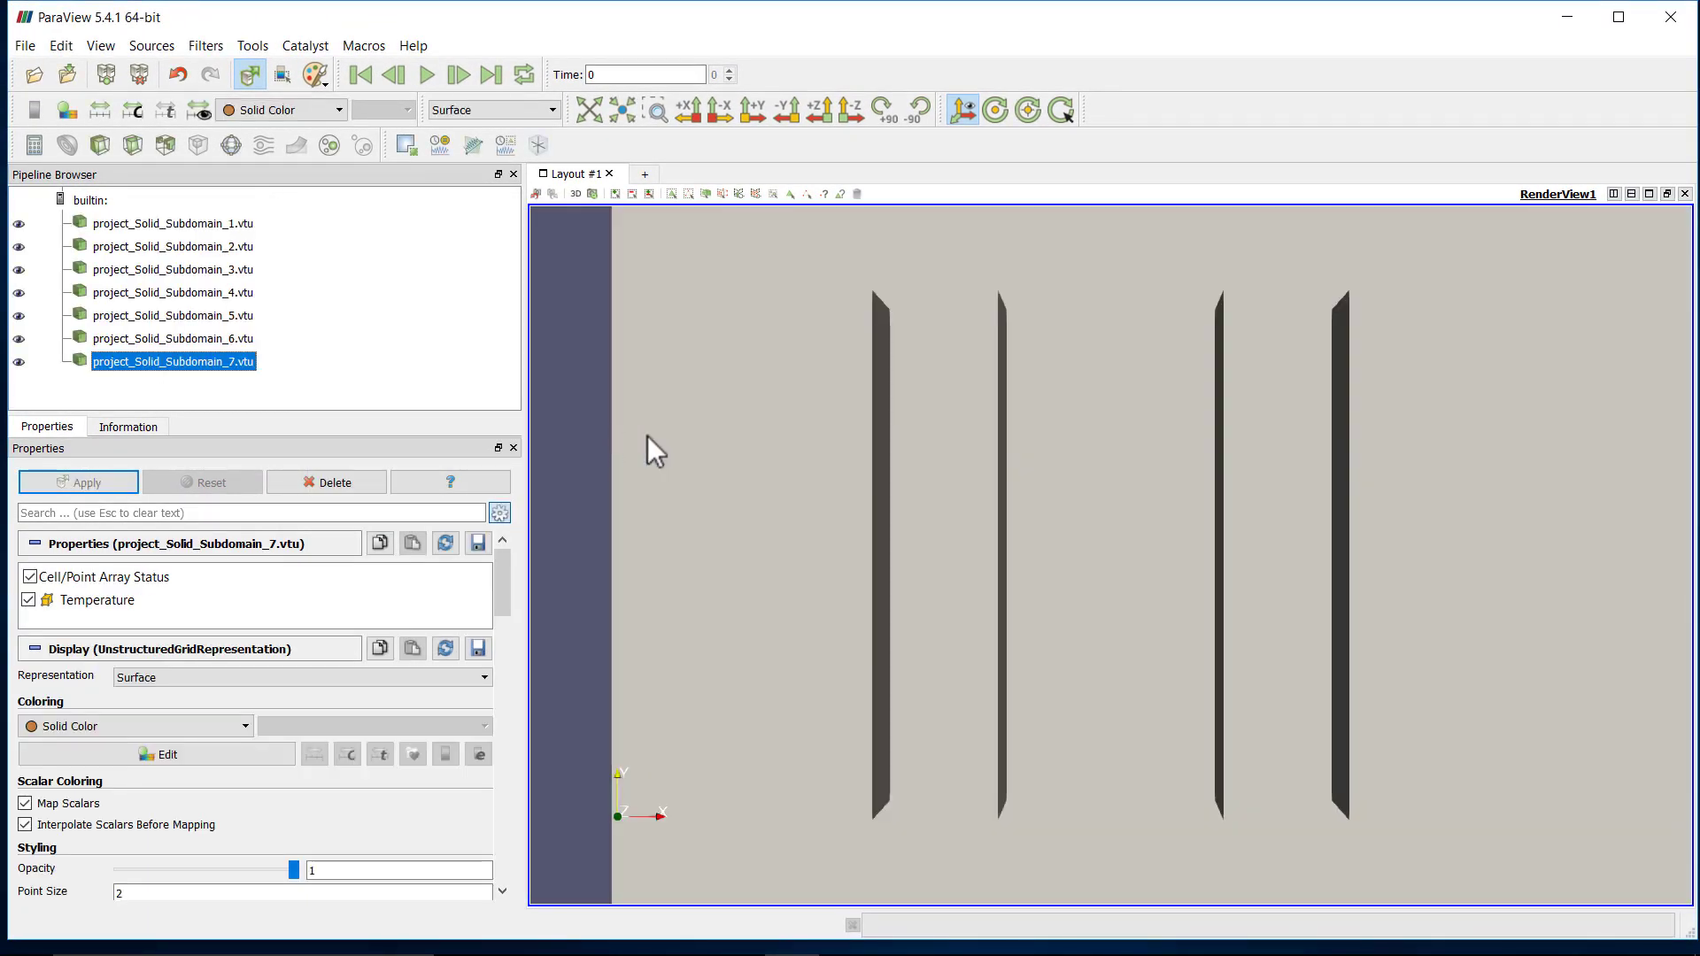
Inspect the loaded board and heat sinks along the X and Y directions and from an oblique angle.
{"action": "scroll", "coordinate": [657, 485], "scroll_direction": "down", "scroll_amount": 5}
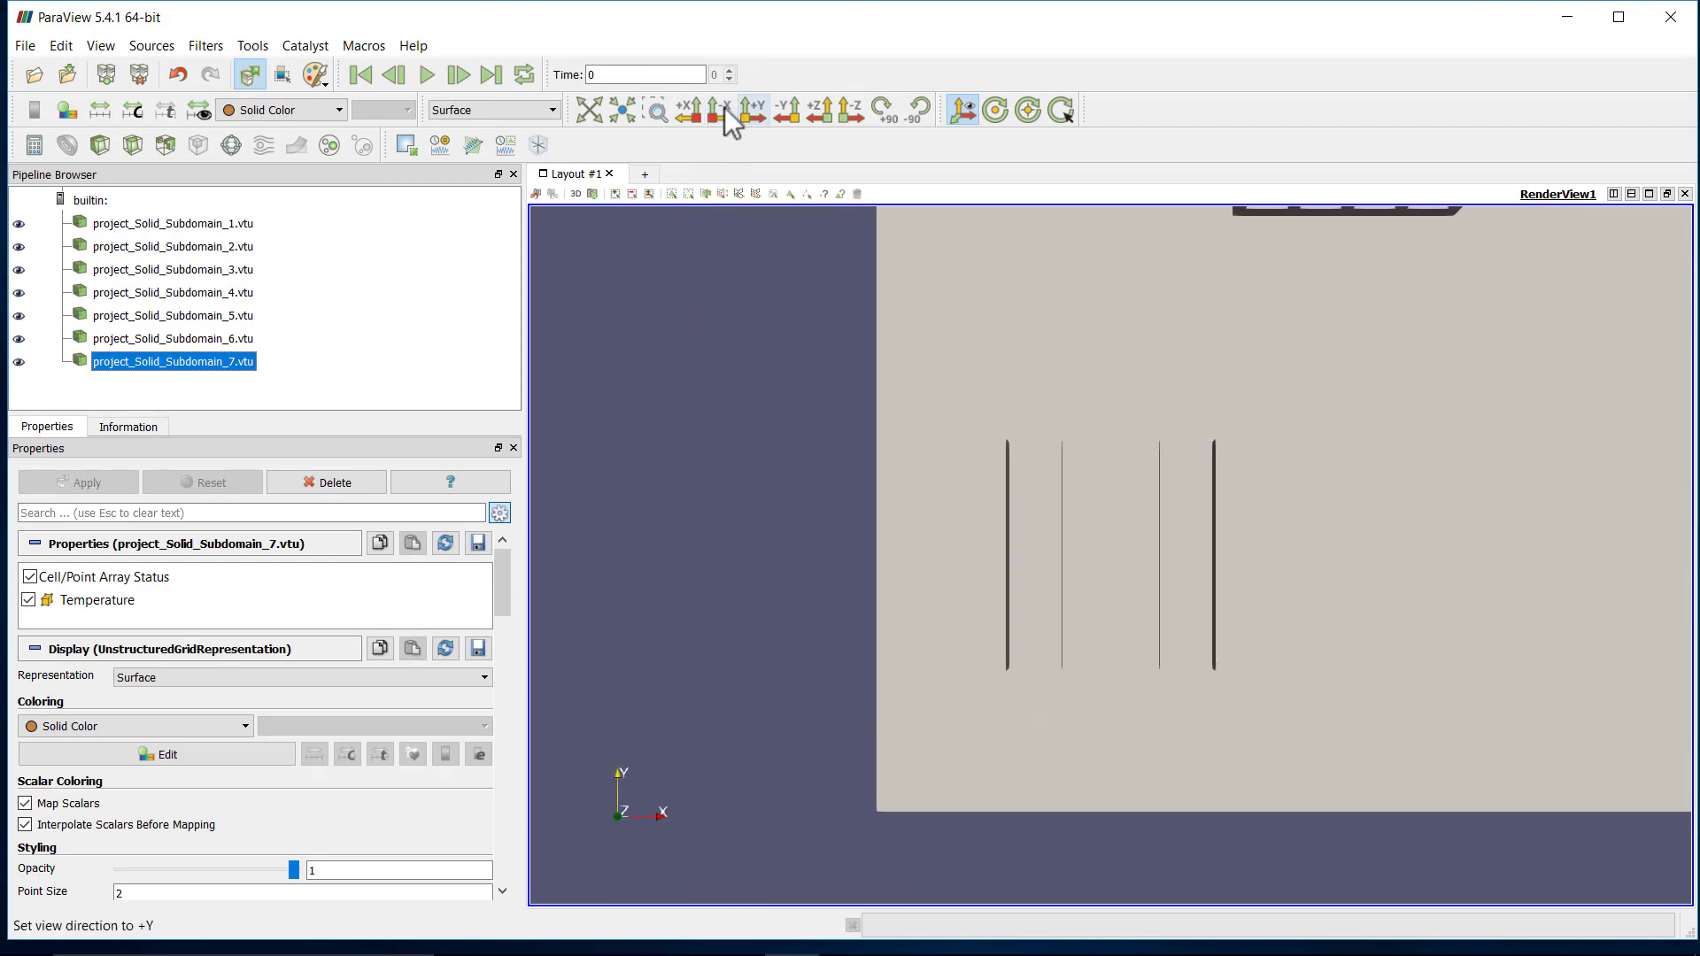
{"action": "left_click", "coordinate": [698, 112]}
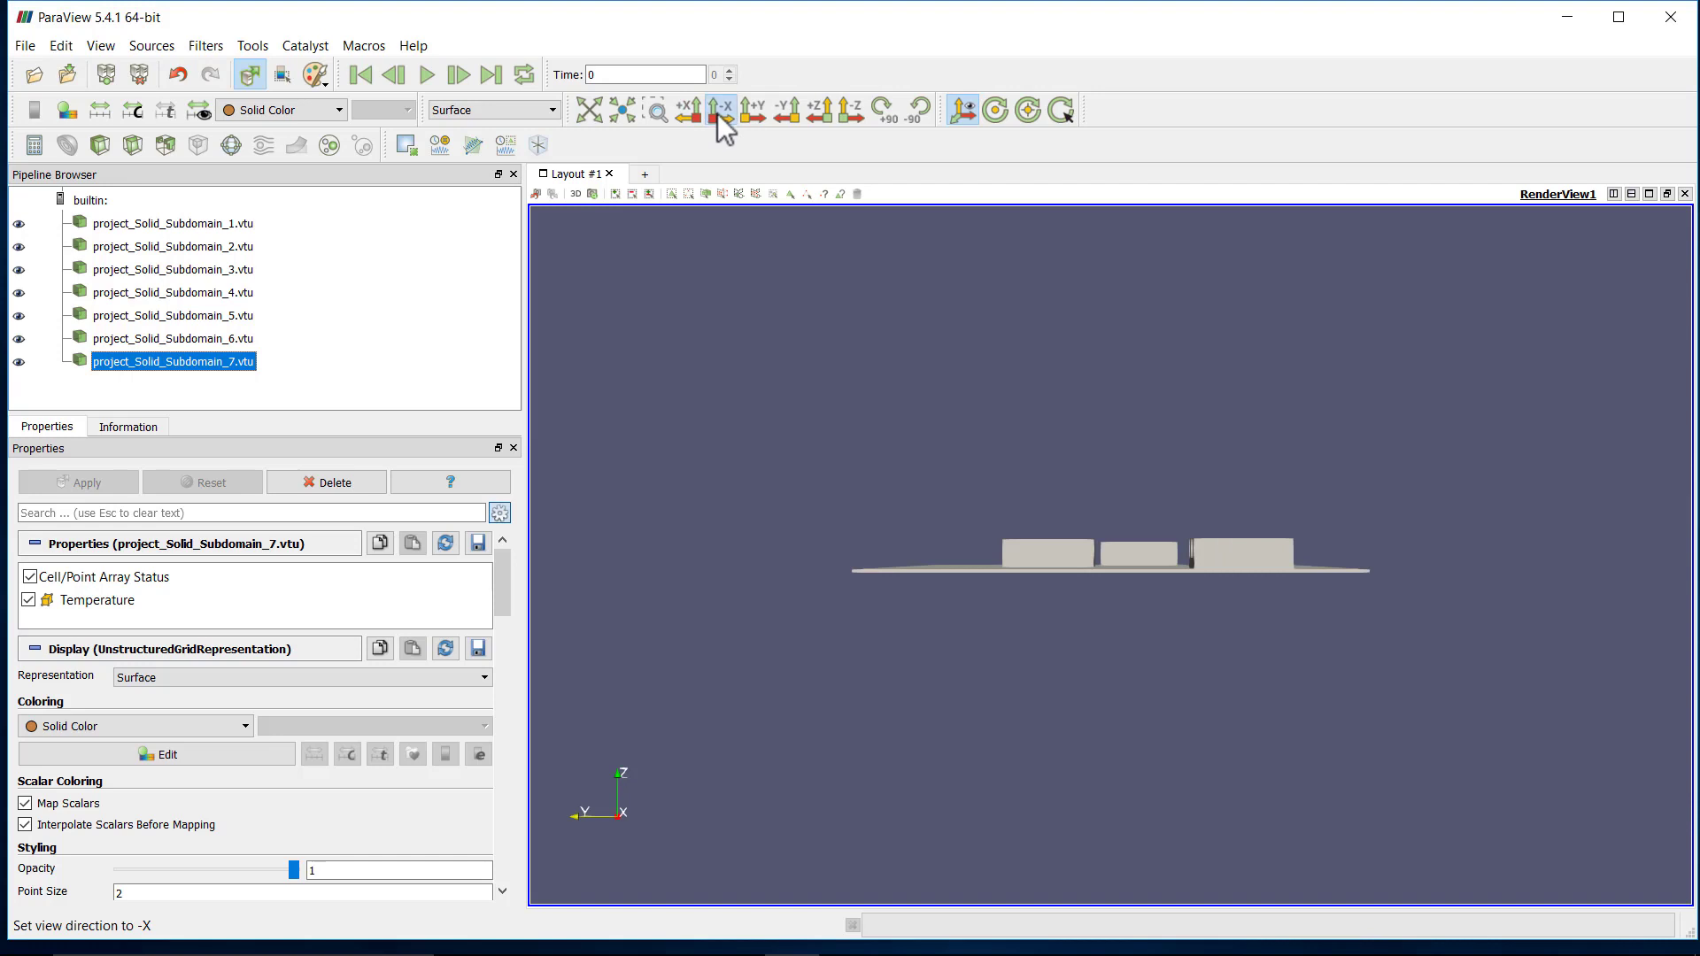
{"action": "left_click", "coordinate": [788, 107]}
{"action": "left_click", "coordinate": [788, 106]}
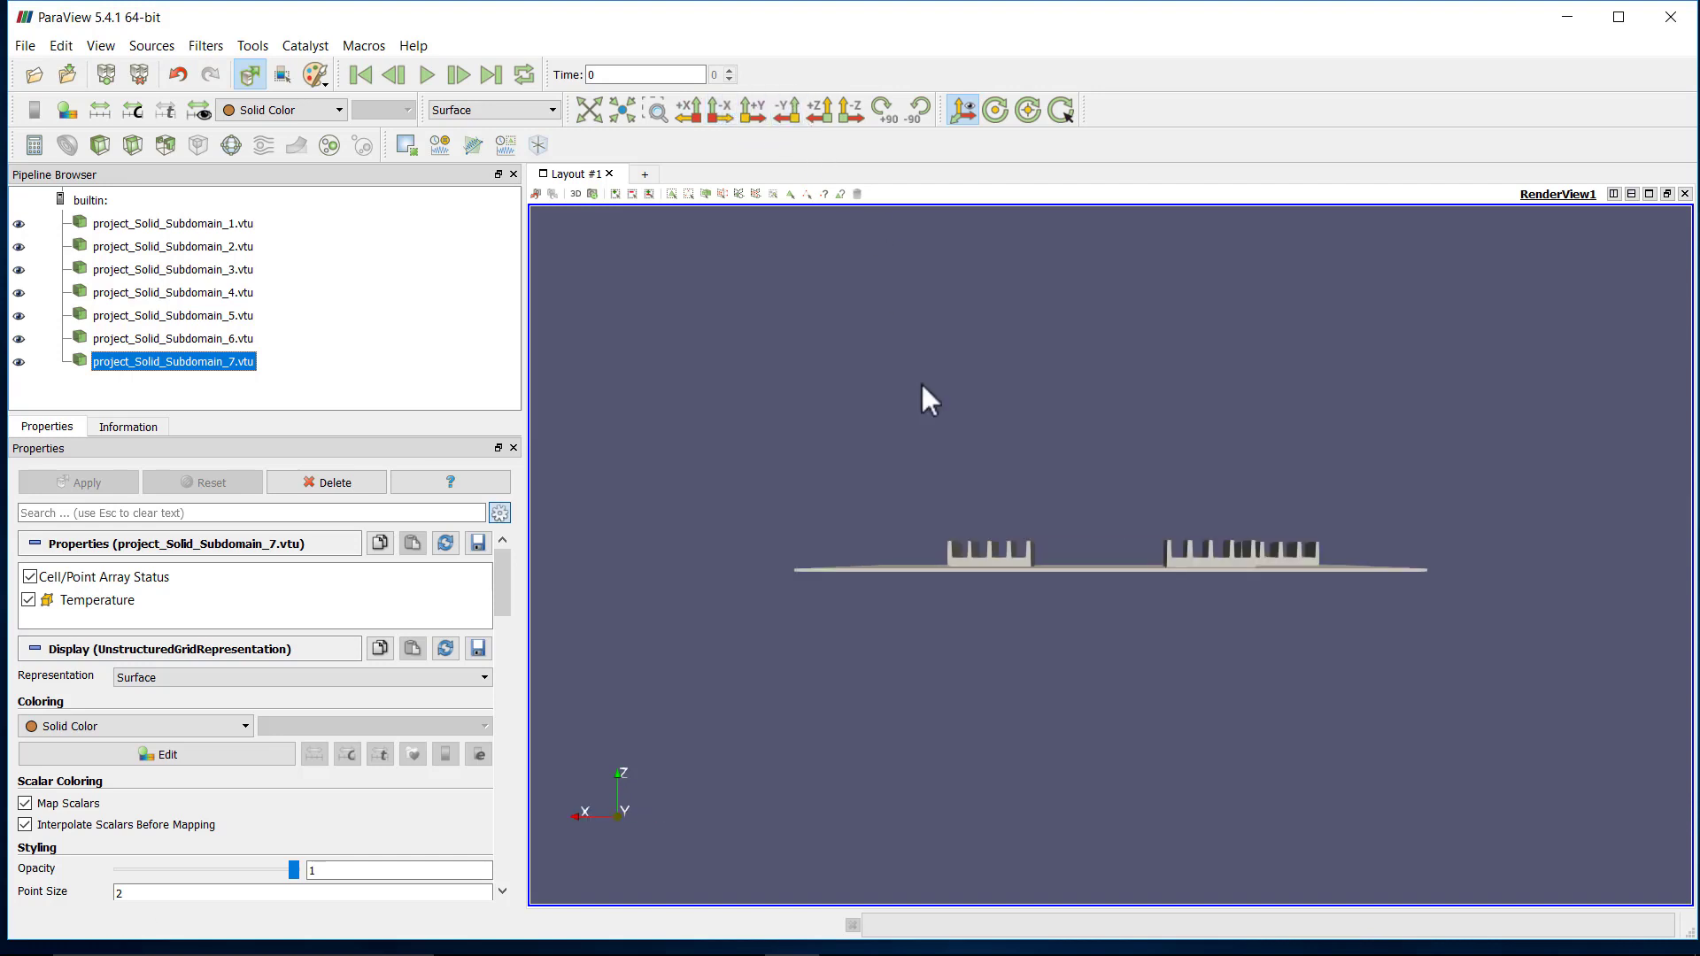
{"action": "left_click_drag", "start_coordinate": [1093, 474], "coordinate": [1120, 508]}
{"action": "scroll", "coordinate": [1124, 509], "scroll_direction": "up", "scroll_amount": 2}
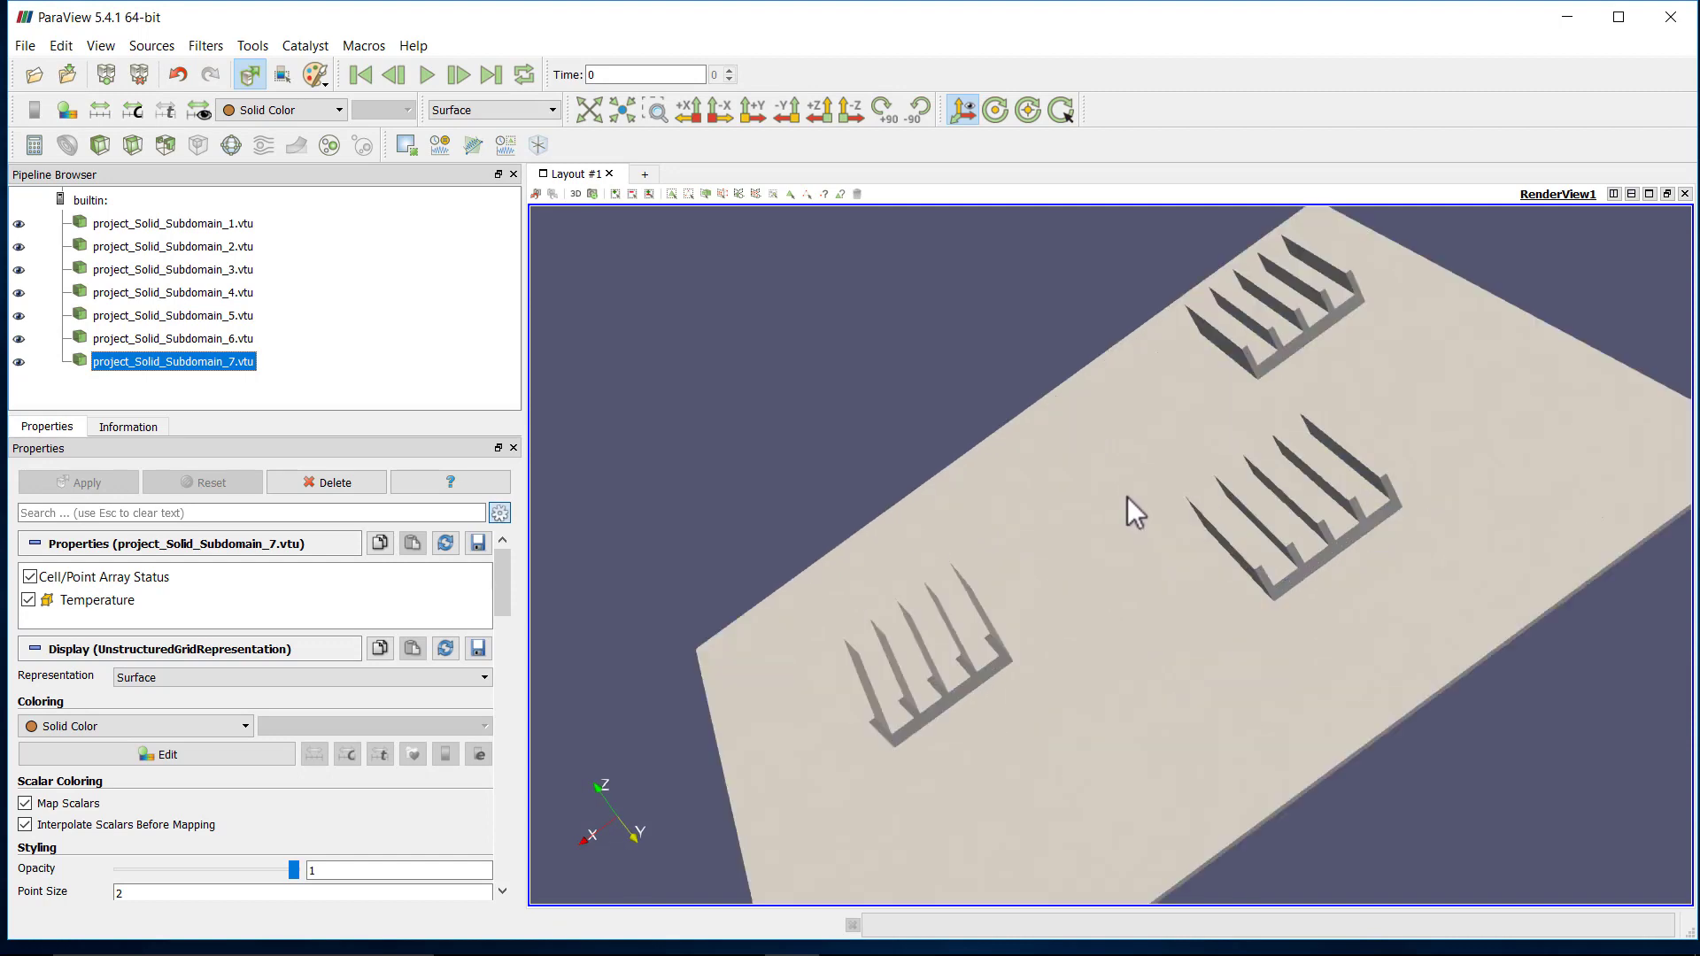
Inspect the board and its three heat sinks from several angles and distances.
{"action": "scroll", "coordinate": [1121, 493], "scroll_direction": "down", "scroll_amount": 1}
{"action": "scroll", "coordinate": [1121, 492], "scroll_direction": "down", "scroll_amount": 1}
{"action": "middle_click_drag", "start_coordinate": [1066, 490], "coordinate": [996, 459]}
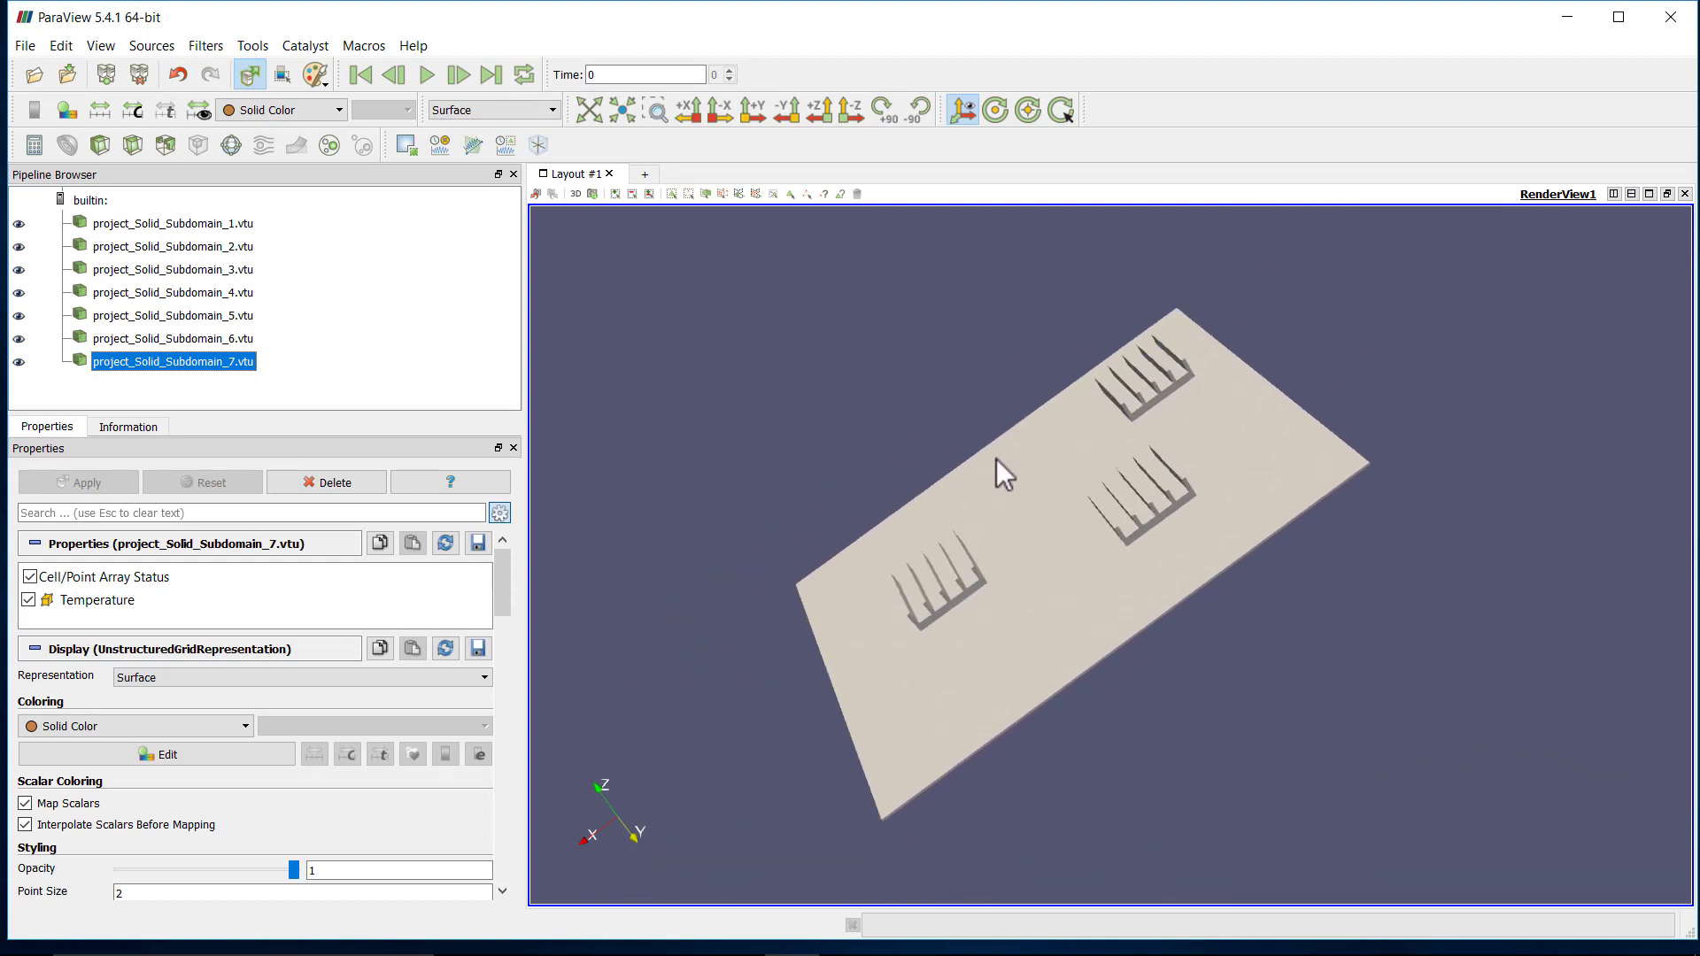
{"action": "scroll", "coordinate": [979, 493], "scroll_direction": "down", "scroll_amount": 1}
{"action": "scroll", "coordinate": [1032, 636], "scroll_direction": "up", "scroll_amount": 3}
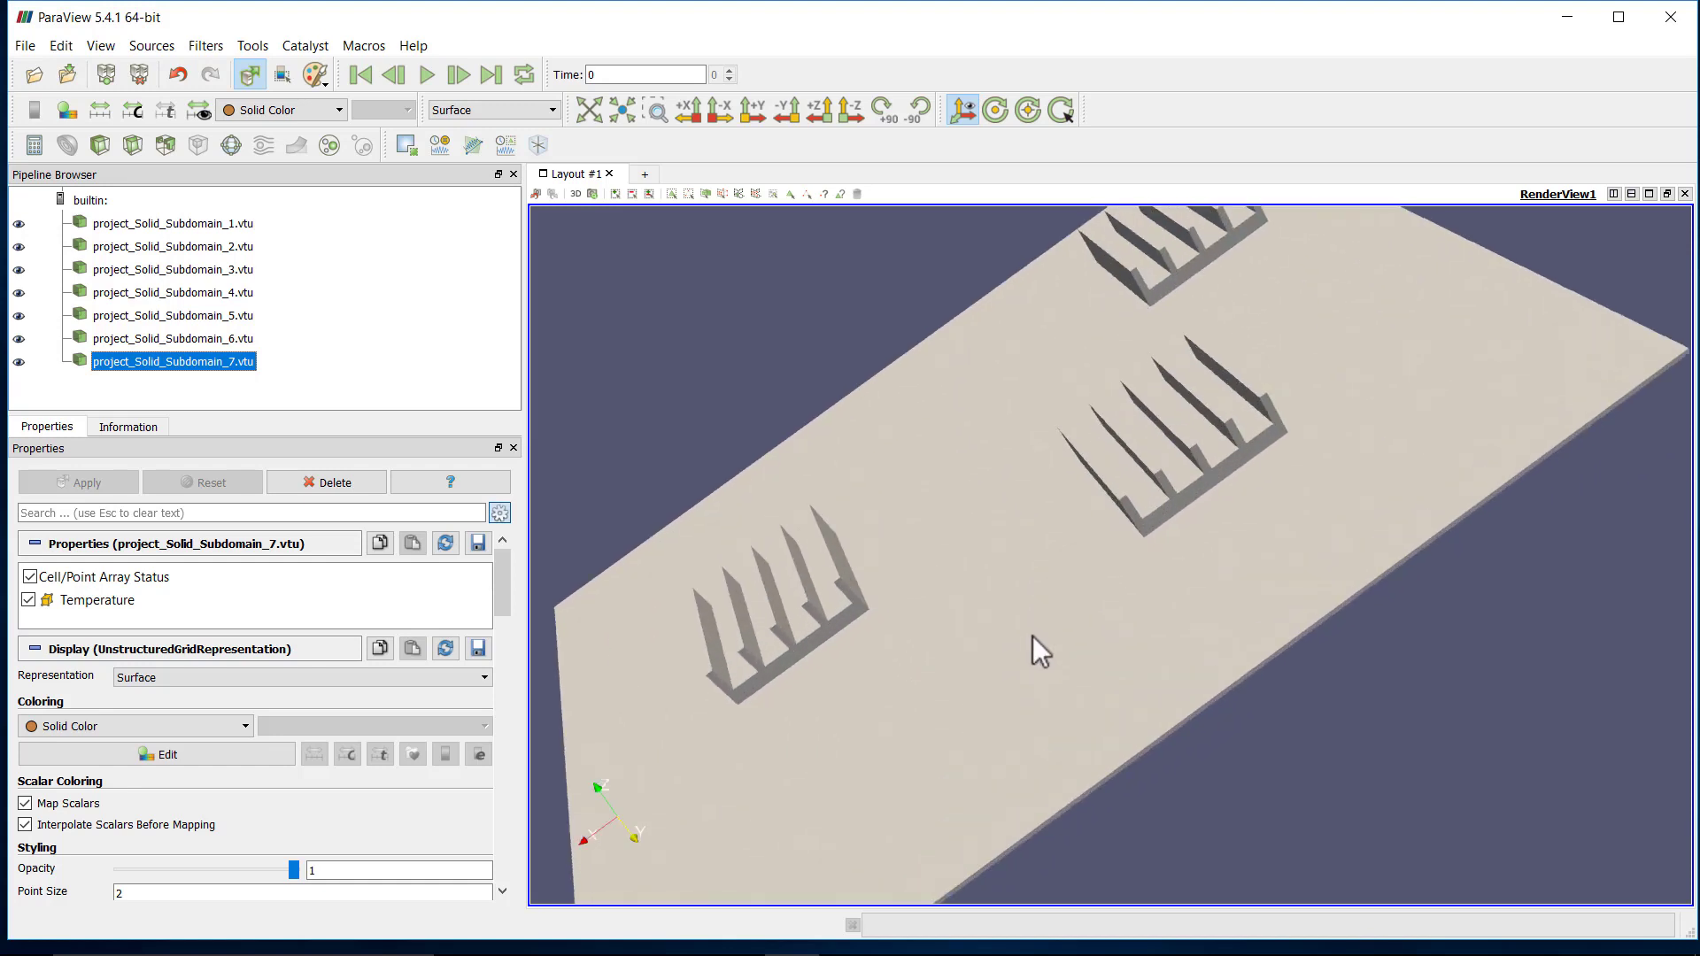
{"action": "scroll", "coordinate": [1034, 454], "scroll_direction": "down", "scroll_amount": 2}
{"action": "scroll", "coordinate": [1057, 512], "scroll_direction": "up", "scroll_amount": 1}
{"action": "left_click_drag", "start_coordinate": [1020, 503], "coordinate": [903, 550]}
{"action": "scroll", "coordinate": [902, 549], "scroll_direction": "down", "scroll_amount": 3}
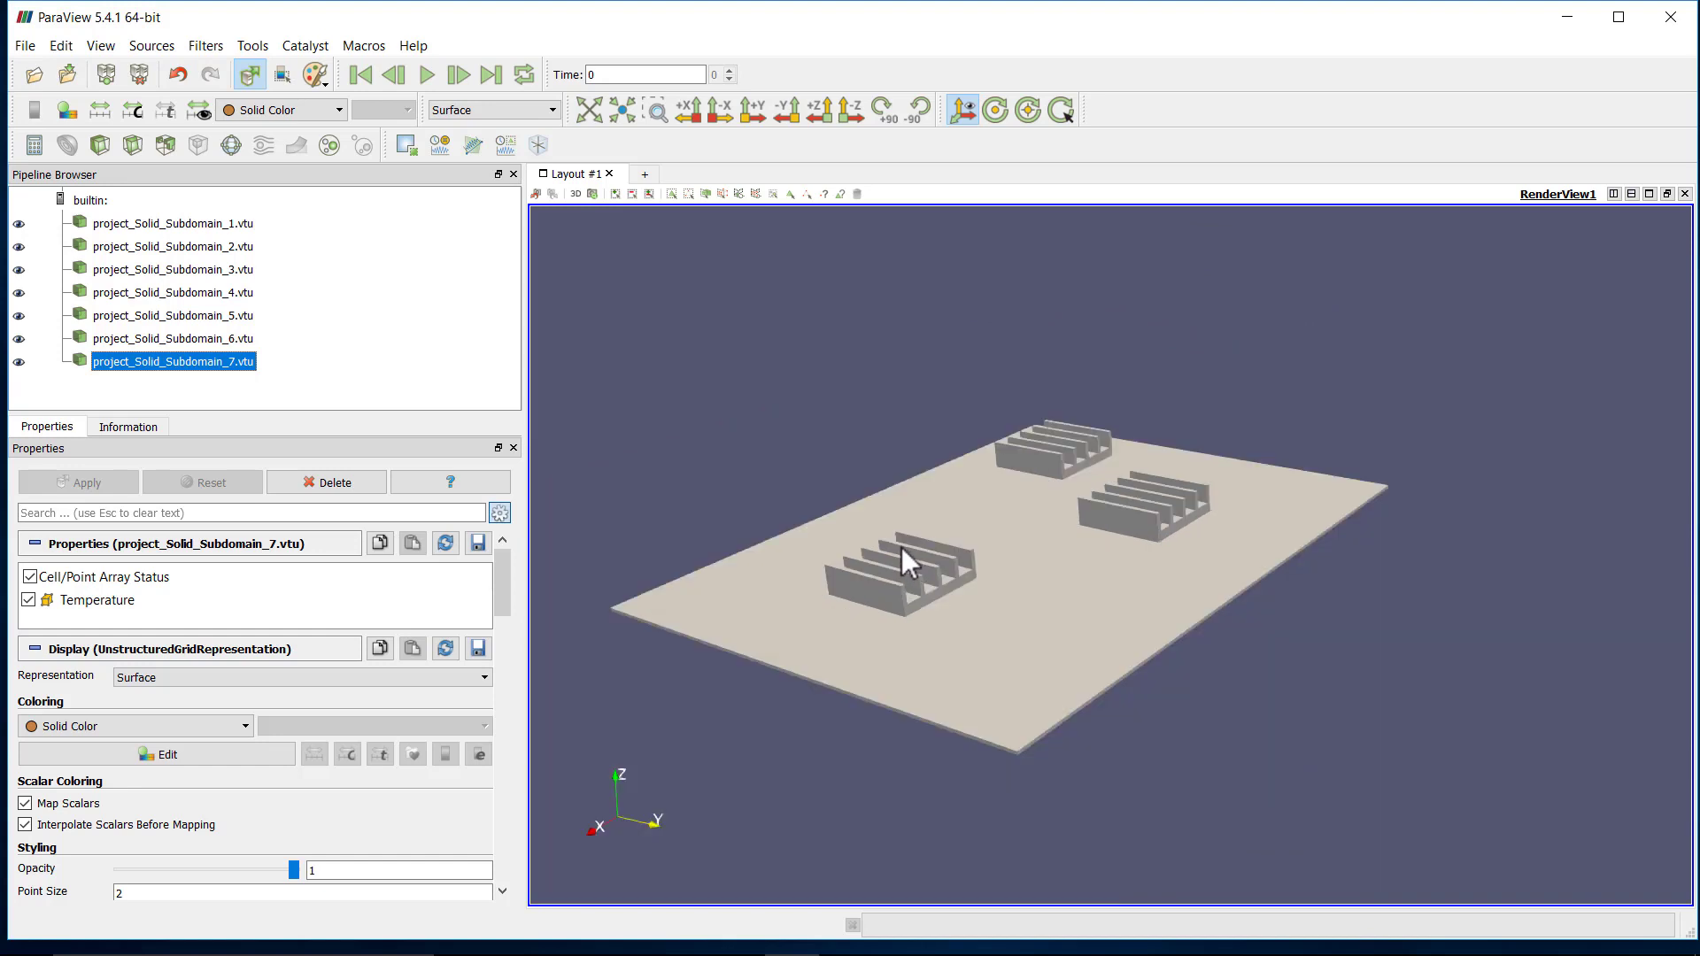
{"action": "left_click_drag", "start_coordinate": [1011, 583], "coordinate": [894, 618]}
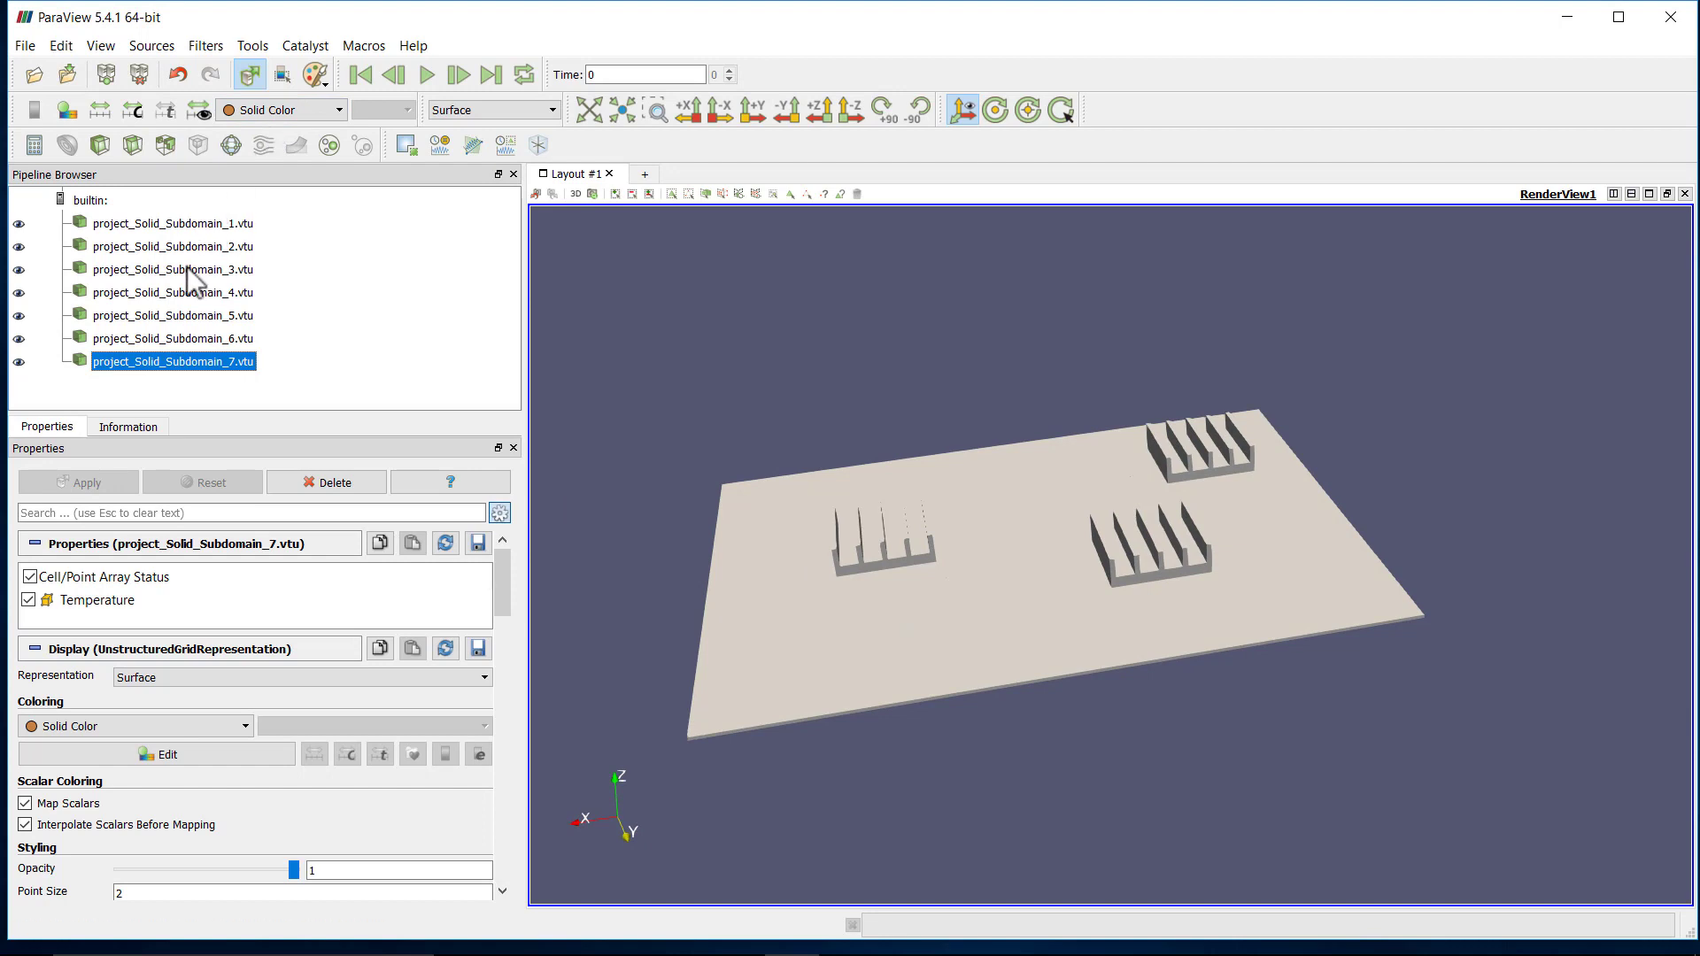
Toggle the visibility of project_Solid_Subdomain_7.vtu to identify which part of the assembly it represents.
{"action": "left_click", "coordinate": [150, 226]}
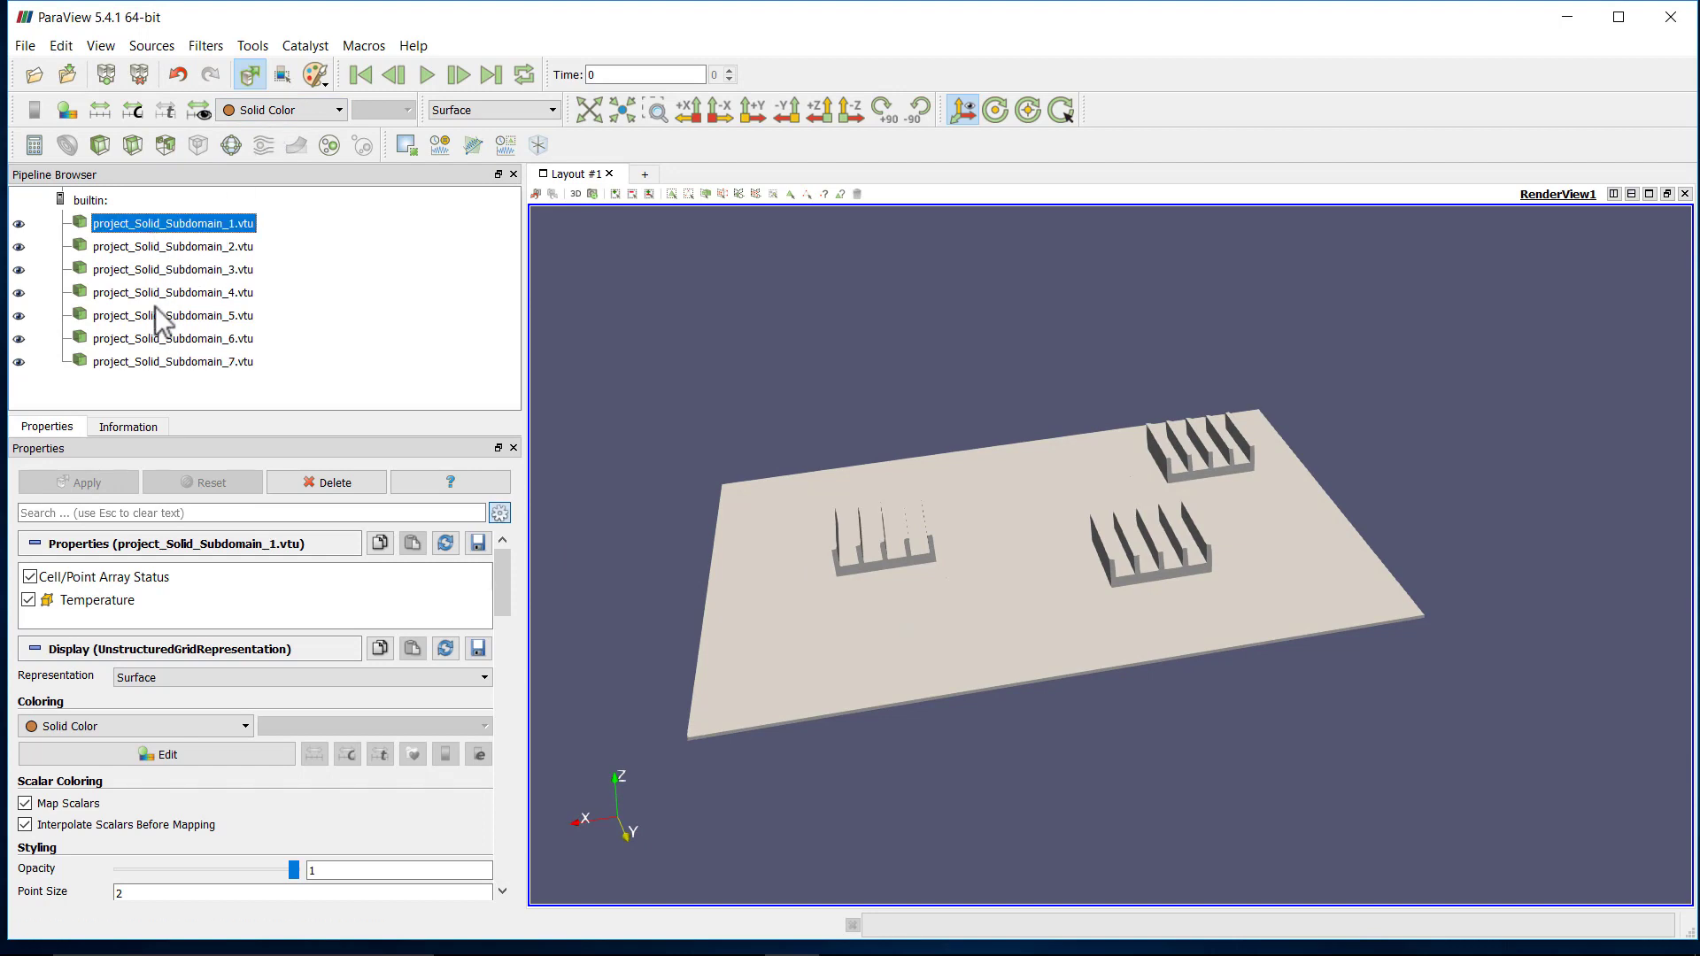
{"action": "left_click", "coordinate": [157, 360]}
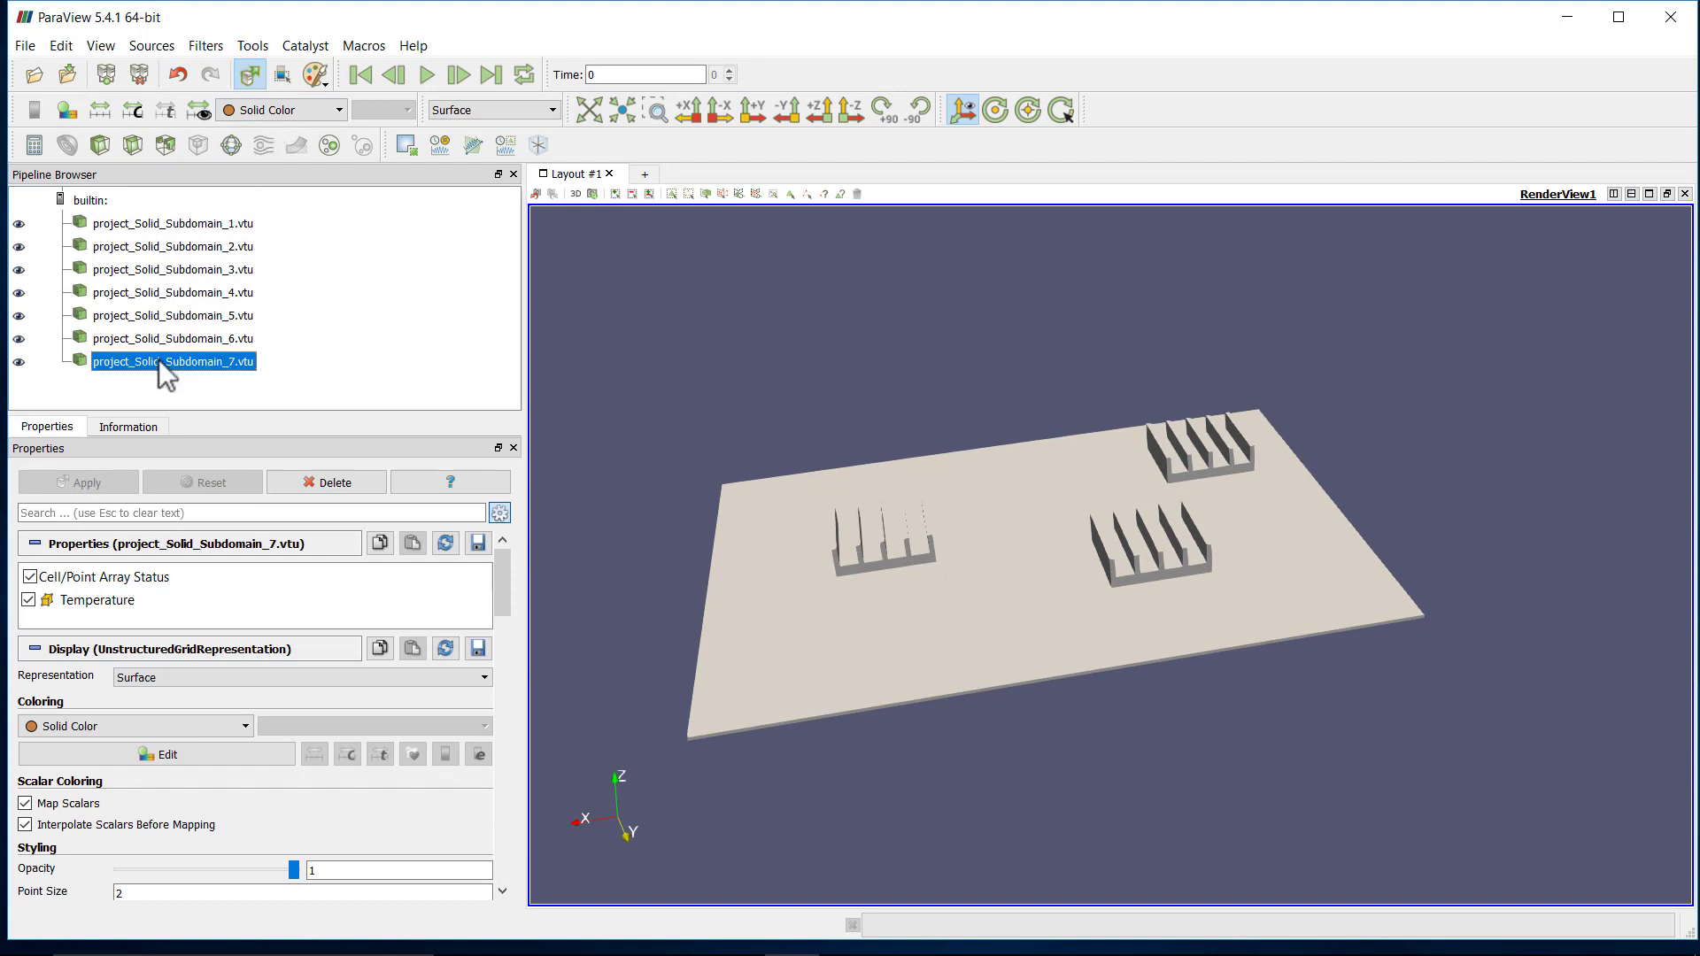
{"action": "left_click", "coordinate": [18, 362]}
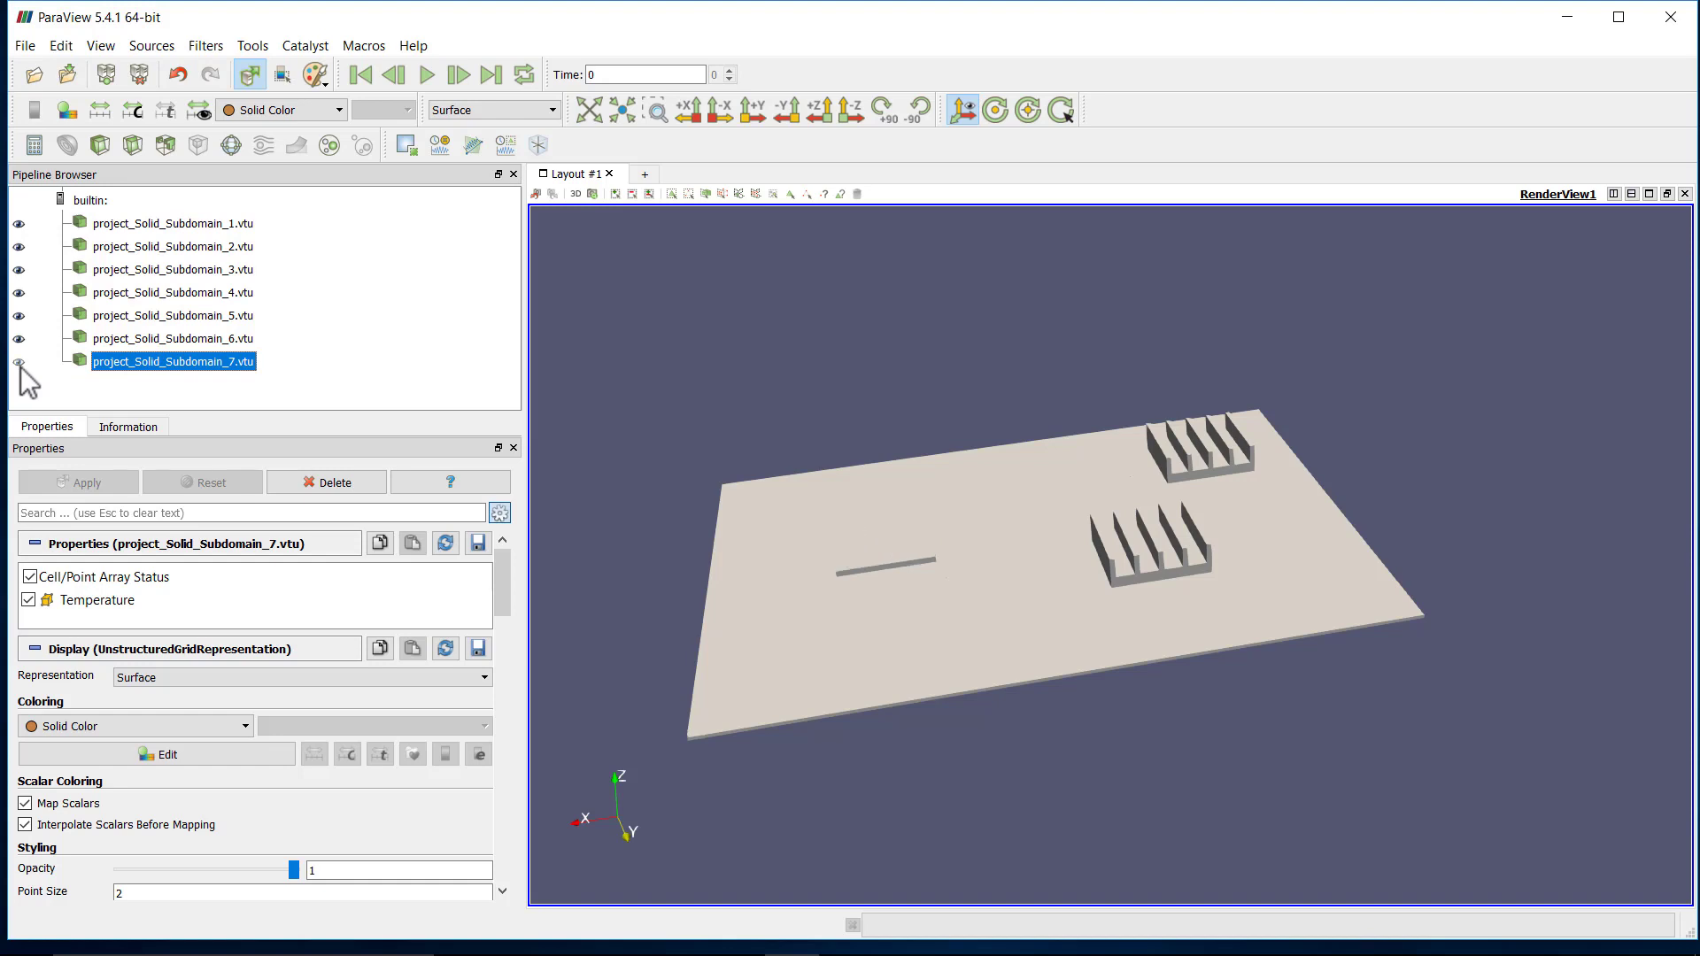
{"action": "left_click", "coordinate": [19, 362]}
{"action": "left_click", "coordinate": [19, 362]}
{"action": "left_click", "coordinate": [18, 362]}
{"action": "left_click", "coordinate": [19, 362]}
{"action": "left_click", "coordinate": [19, 362]}
Color project_Solid_Subdomain_7.vtu by Temperature and examine the distribution across its fins up close.
{"action": "left_click", "coordinate": [330, 110]}
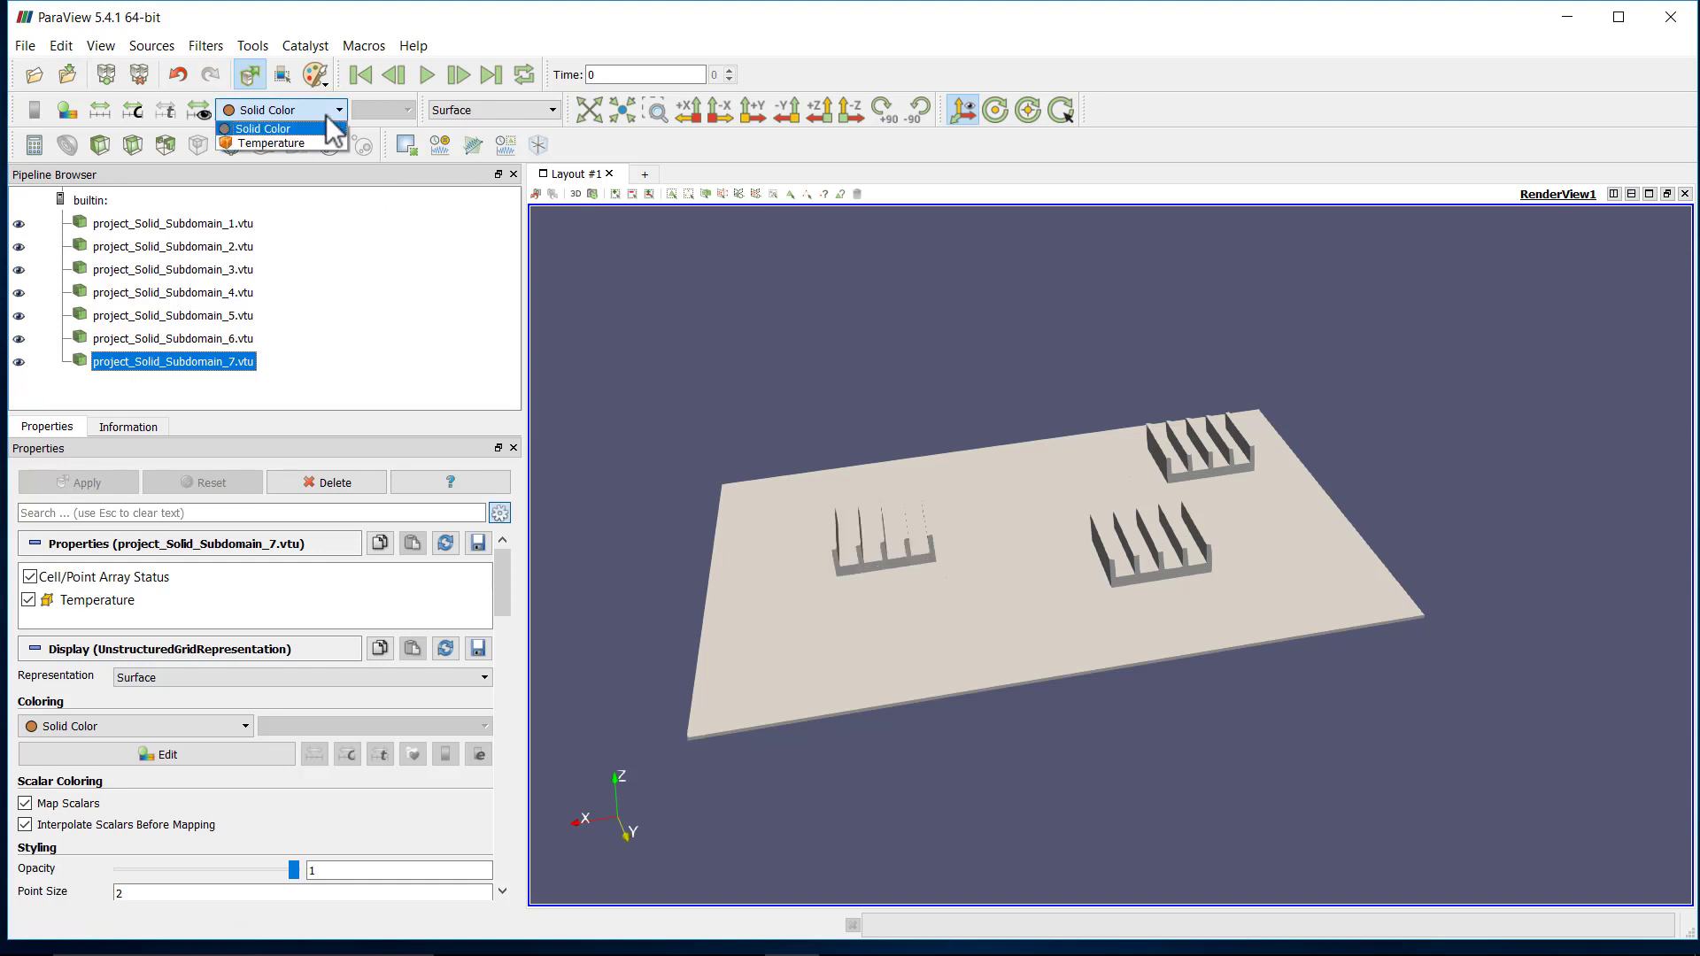
{"action": "left_click", "coordinate": [271, 144]}
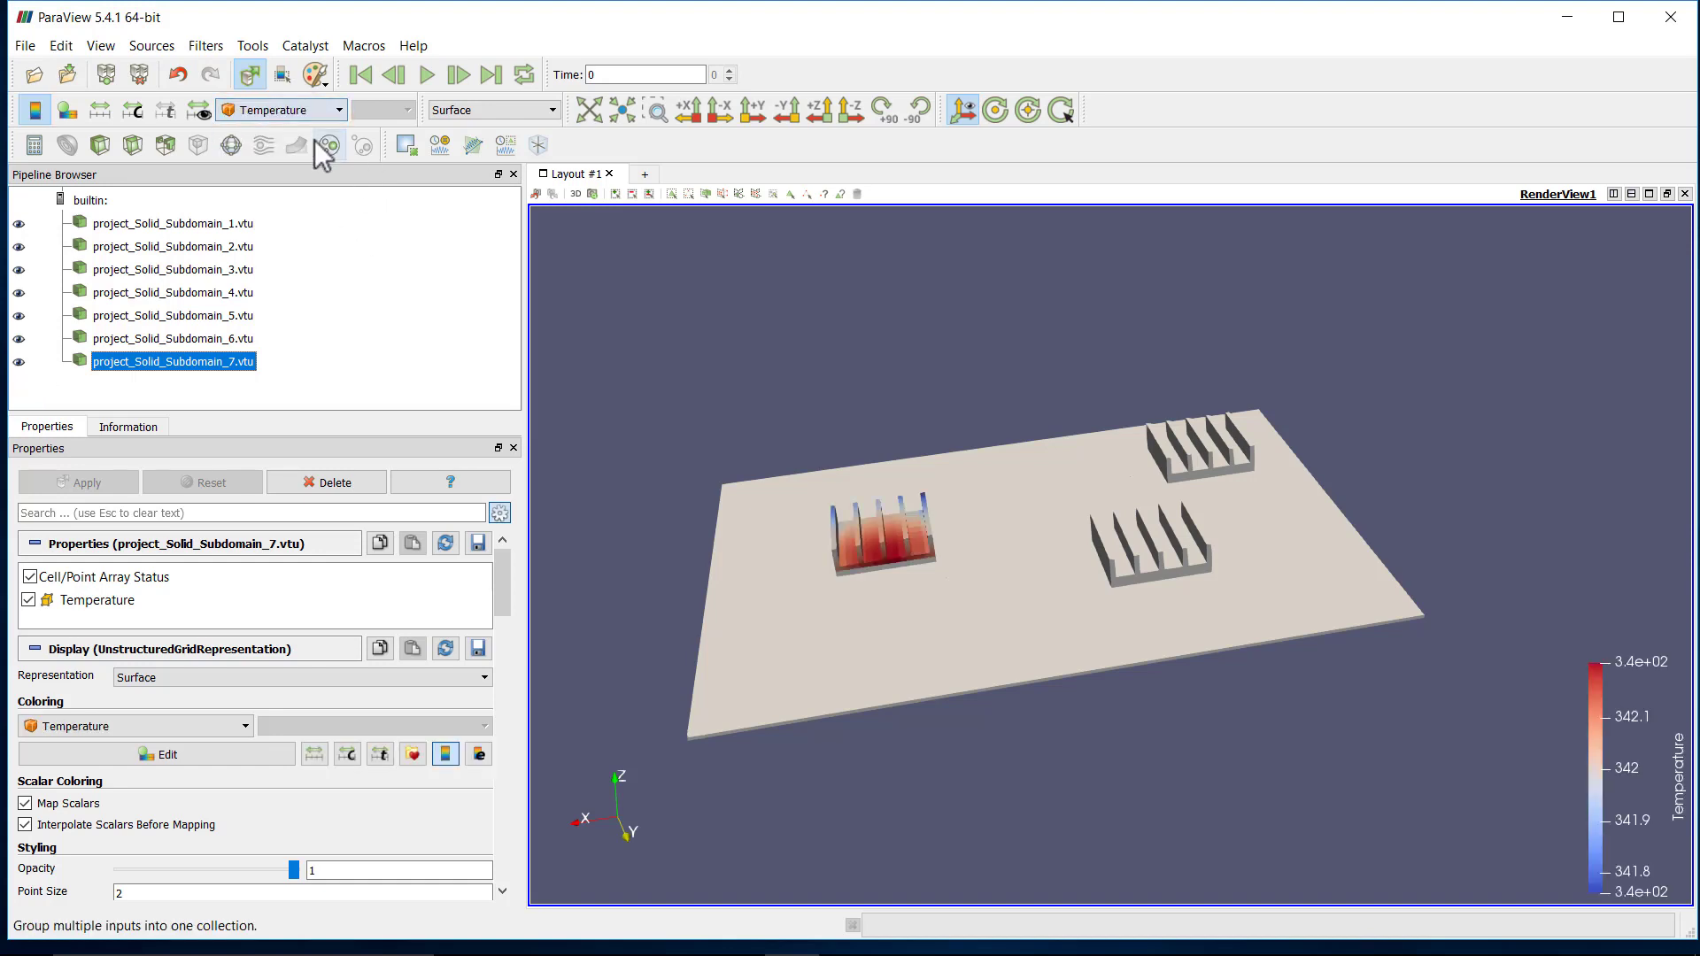
{"action": "left_click_drag", "start_coordinate": [1020, 501], "coordinate": [878, 570]}
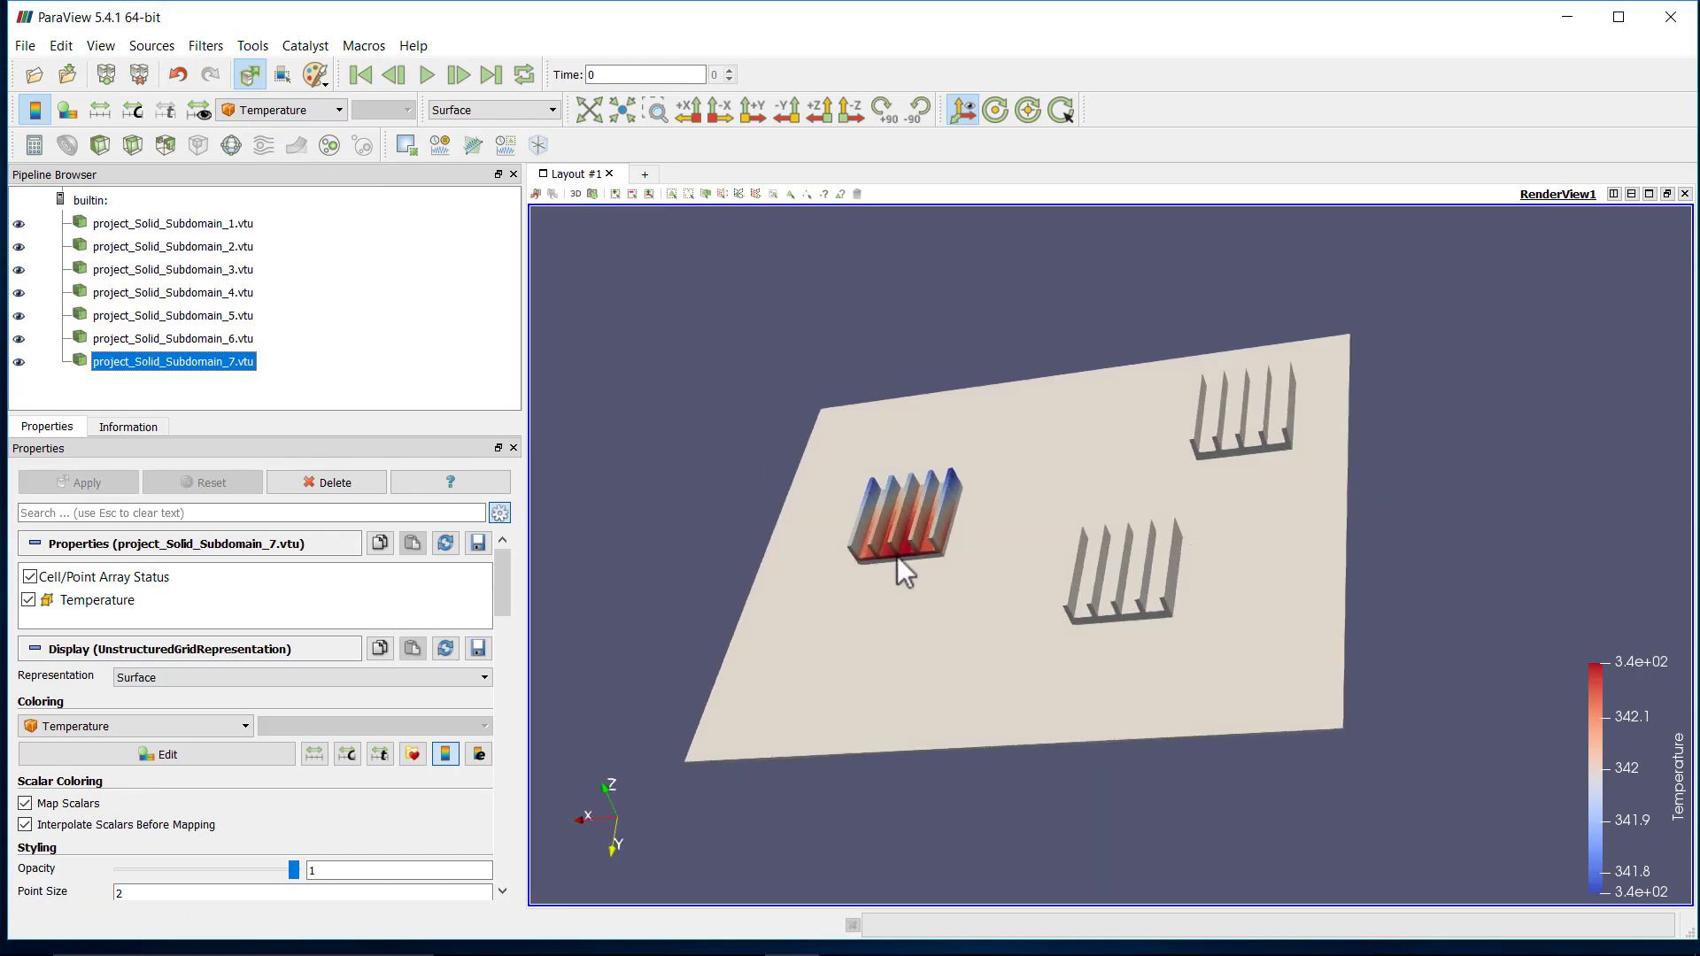
{"action": "scroll", "coordinate": [912, 540], "scroll_direction": "up", "scroll_amount": 5}
{"action": "left_click_drag", "start_coordinate": [804, 487], "coordinate": [1156, 496]}
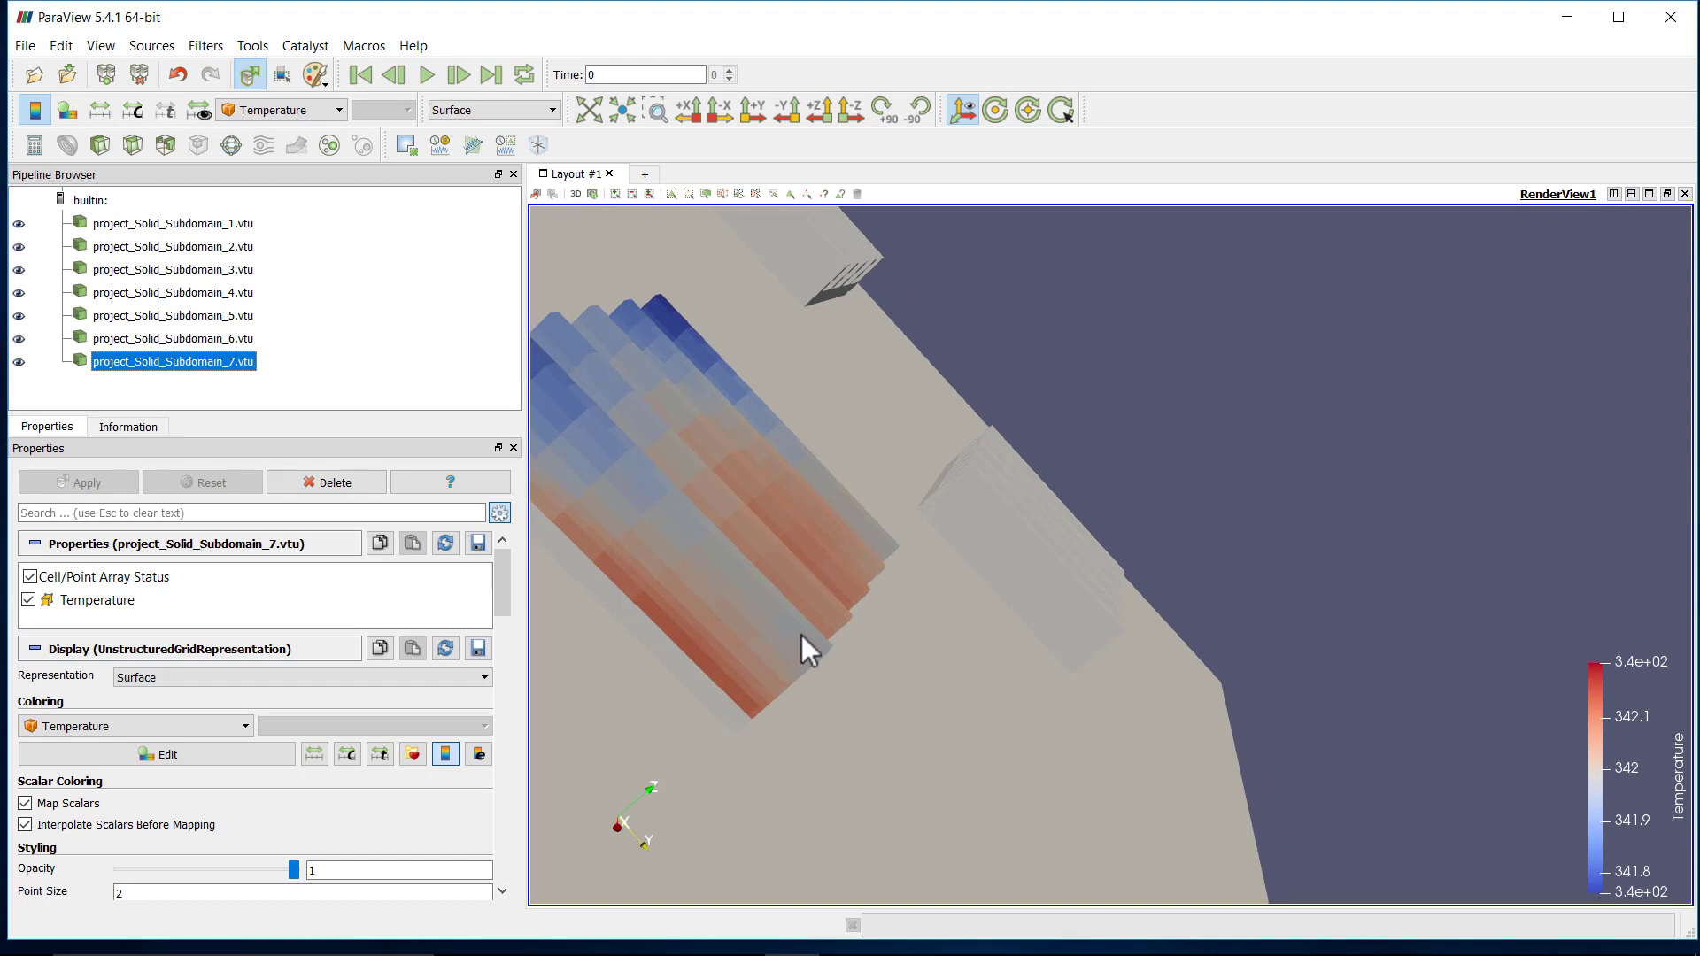
{"action": "scroll", "coordinate": [819, 646], "scroll_direction": "down", "scroll_amount": 3}
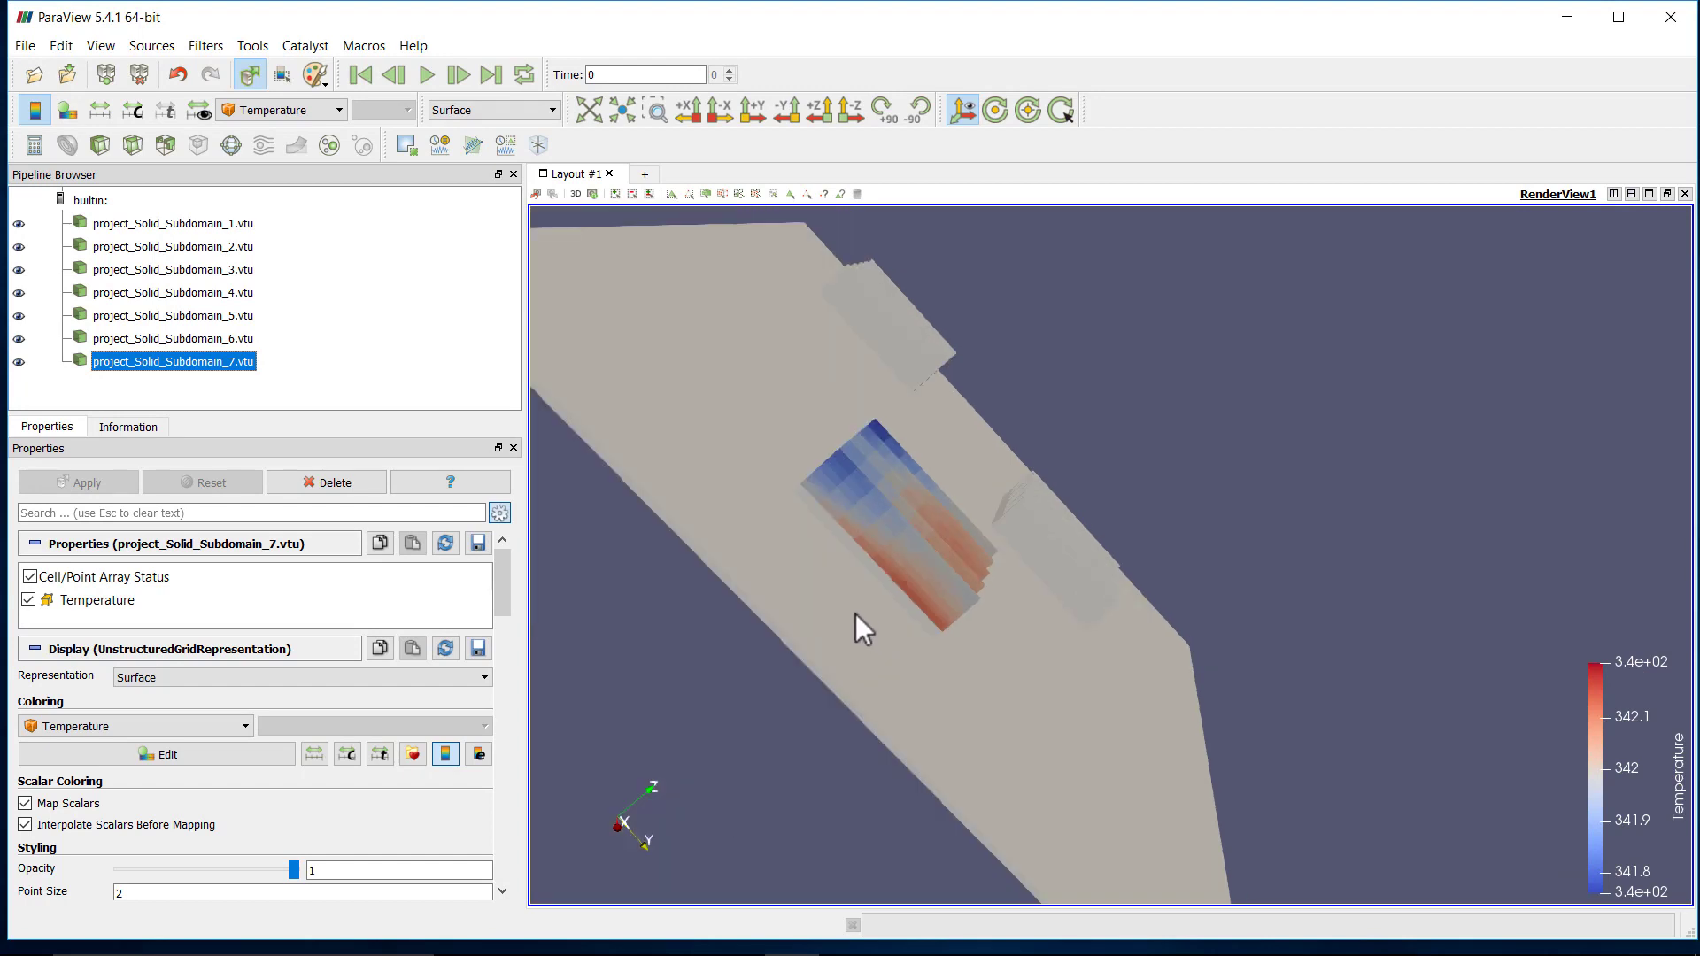
{"action": "left_click_drag", "start_coordinate": [855, 613], "coordinate": [654, 588]}
{"action": "left_click_drag", "start_coordinate": [775, 595], "coordinate": [689, 588]}
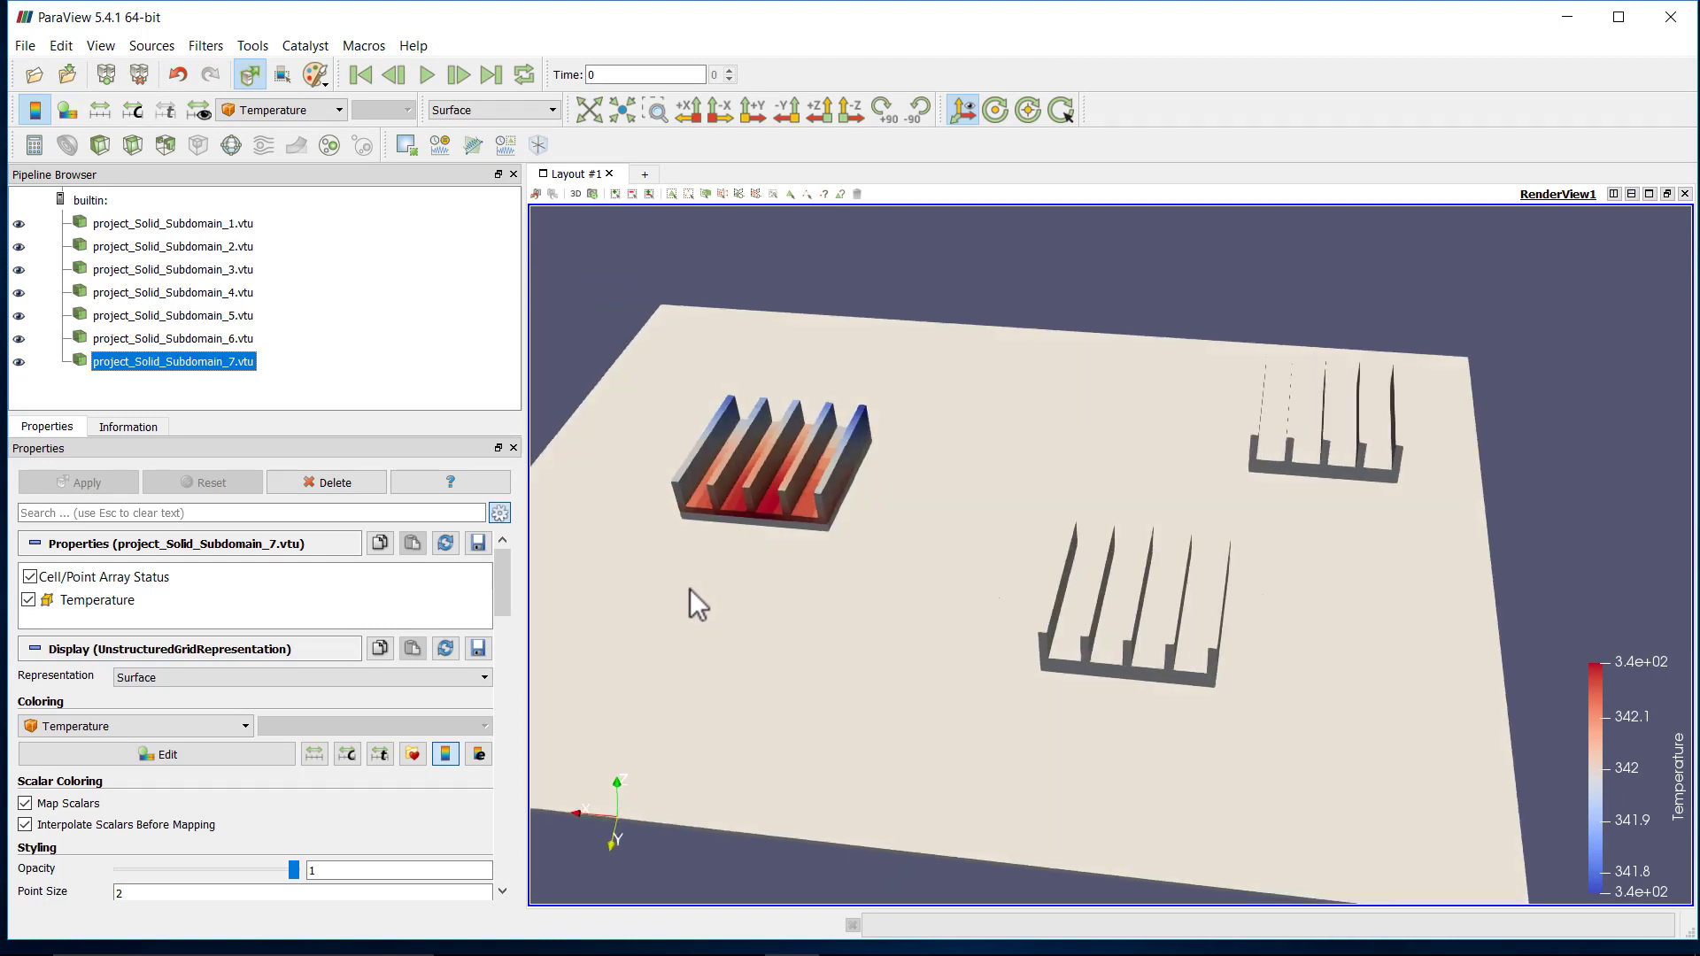
{"action": "left_click_drag", "start_coordinate": [786, 455], "coordinate": [777, 467]}
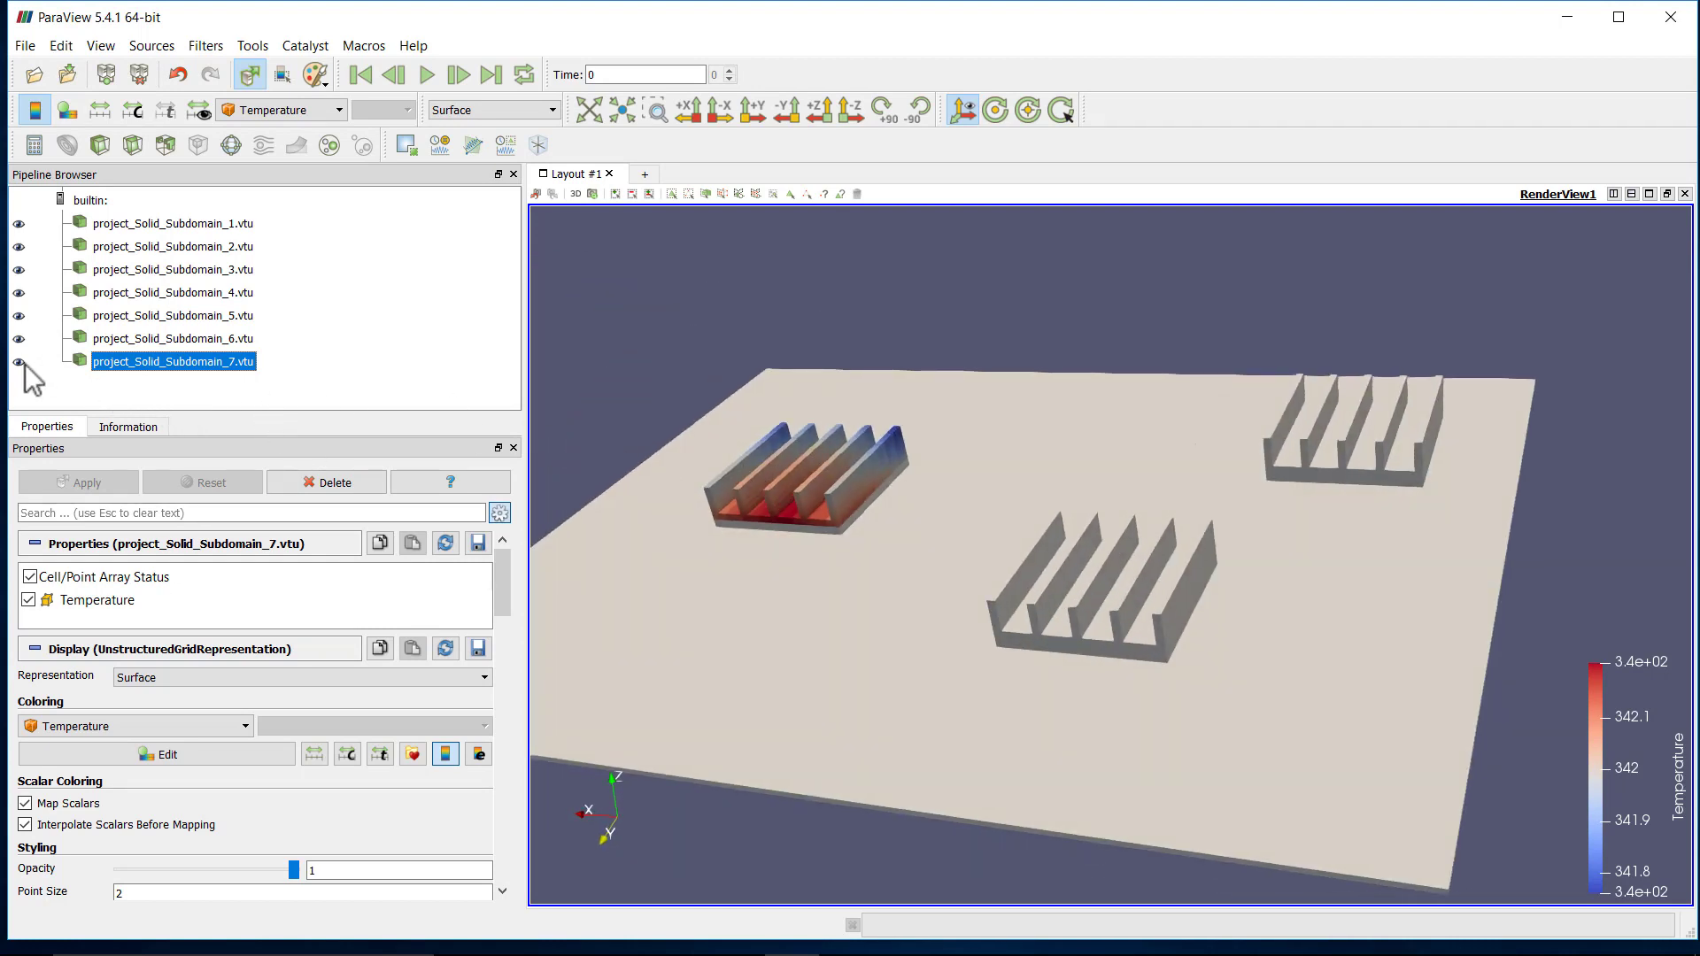
Return project_Solid_Subdomain_7.vtu to Solid Color.
{"action": "left_click", "coordinate": [320, 115]}
{"action": "left_click", "coordinate": [319, 125]}
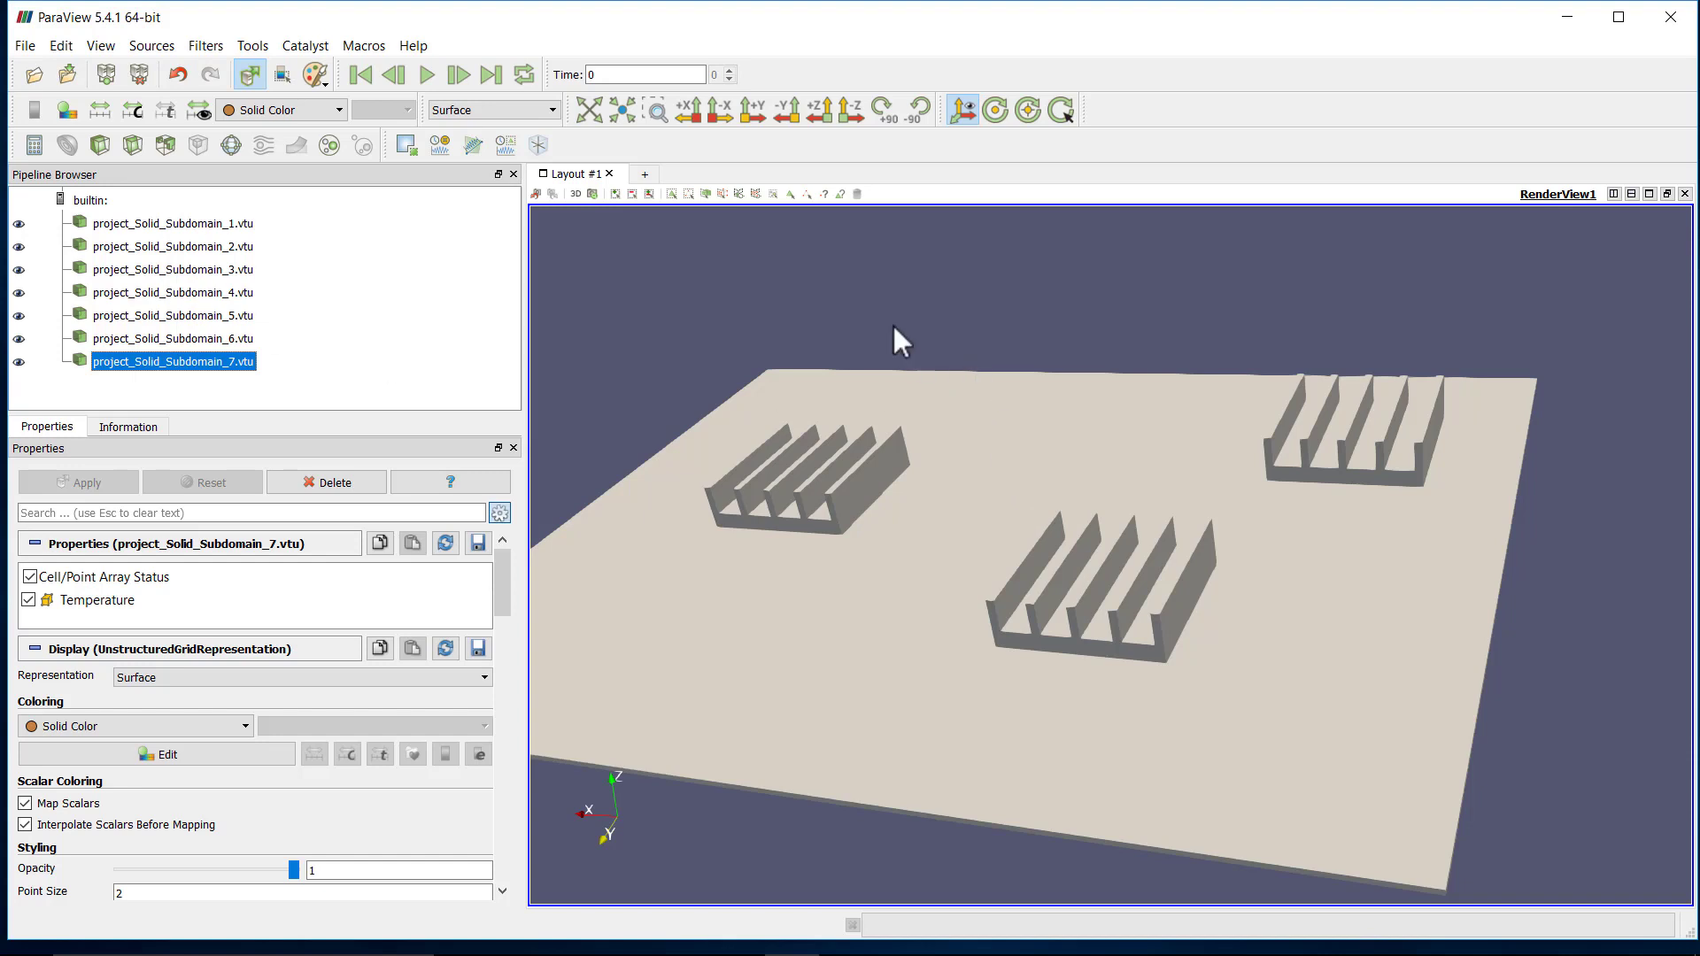
{"action": "left_click_drag", "start_coordinate": [1021, 459], "coordinate": [1021, 455]}
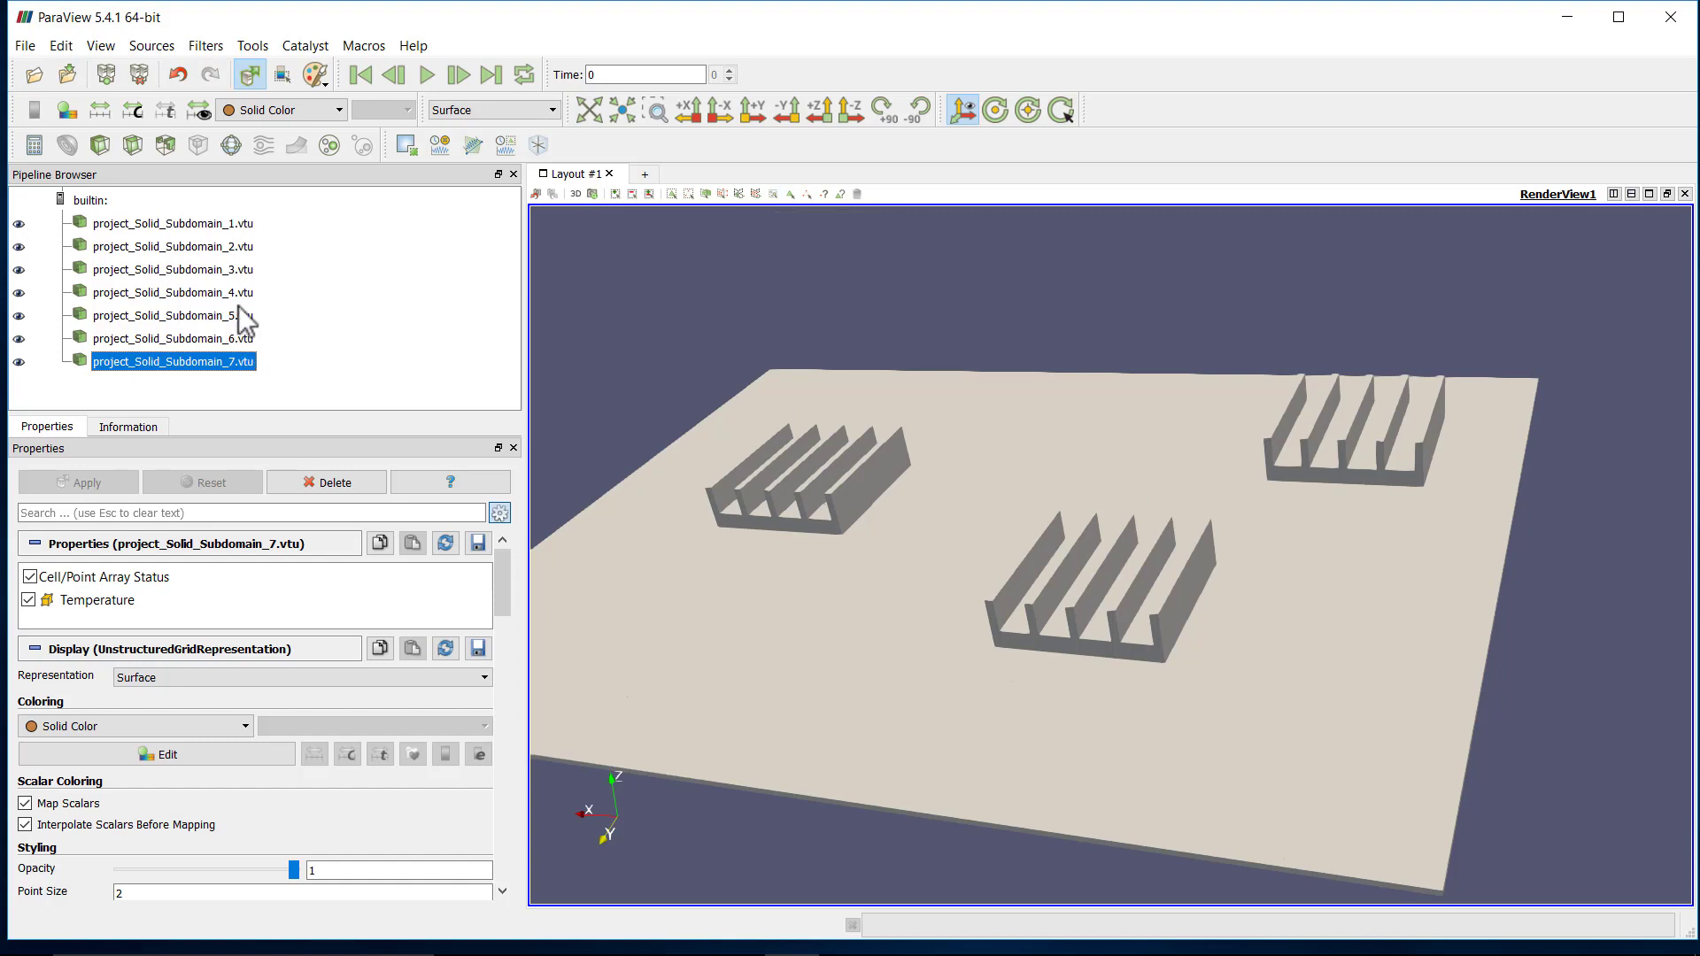
Pick the board's block in the render view and rename its source to PCB.
{"action": "left_click_drag", "start_coordinate": [1066, 349], "coordinate": [1066, 354]}
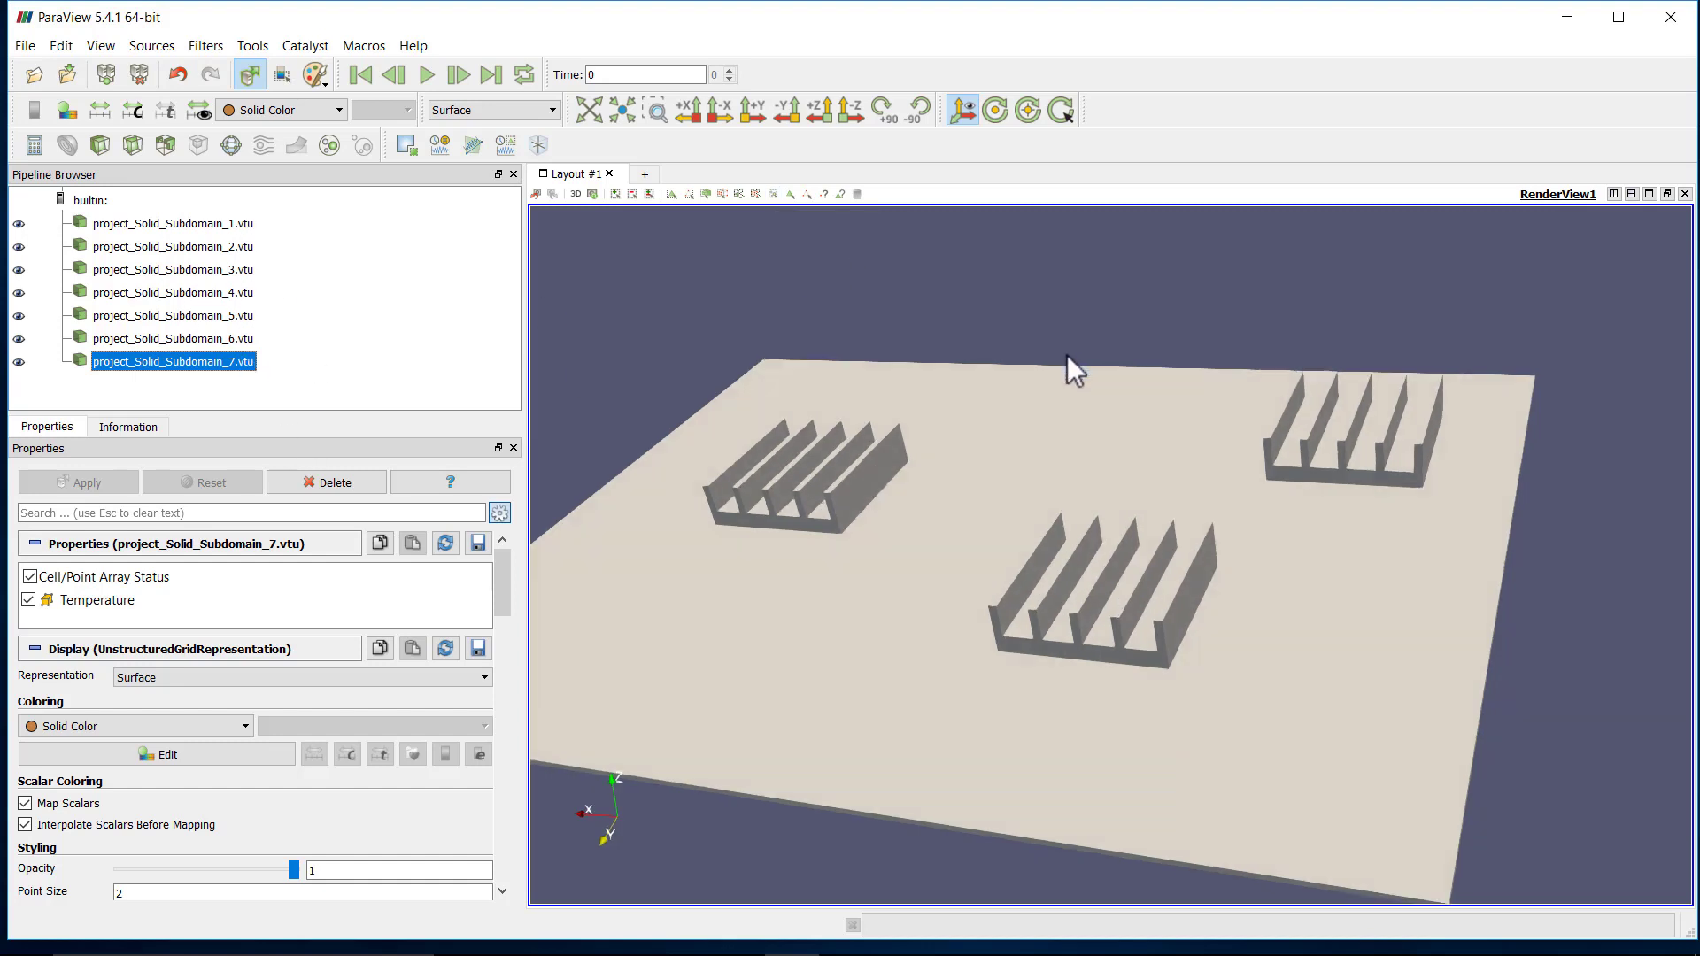
{"action": "key", "text": "b"}
{"action": "left_click", "coordinate": [1068, 397]}
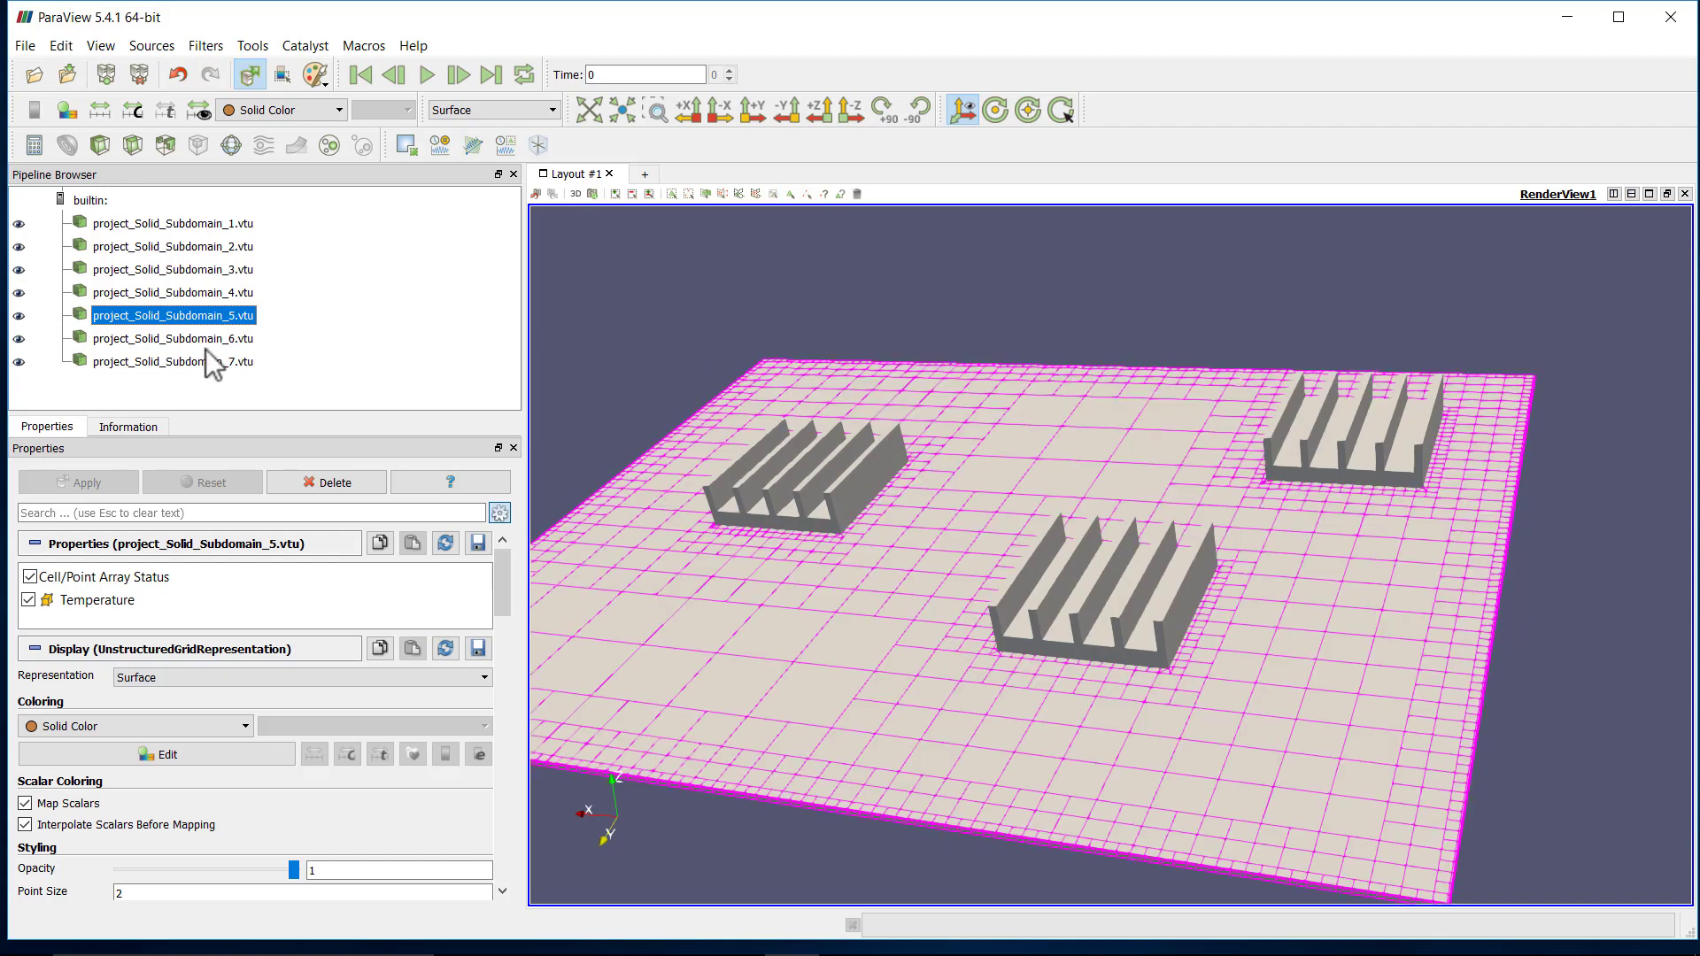
{"action": "double_click", "coordinate": [218, 315]}
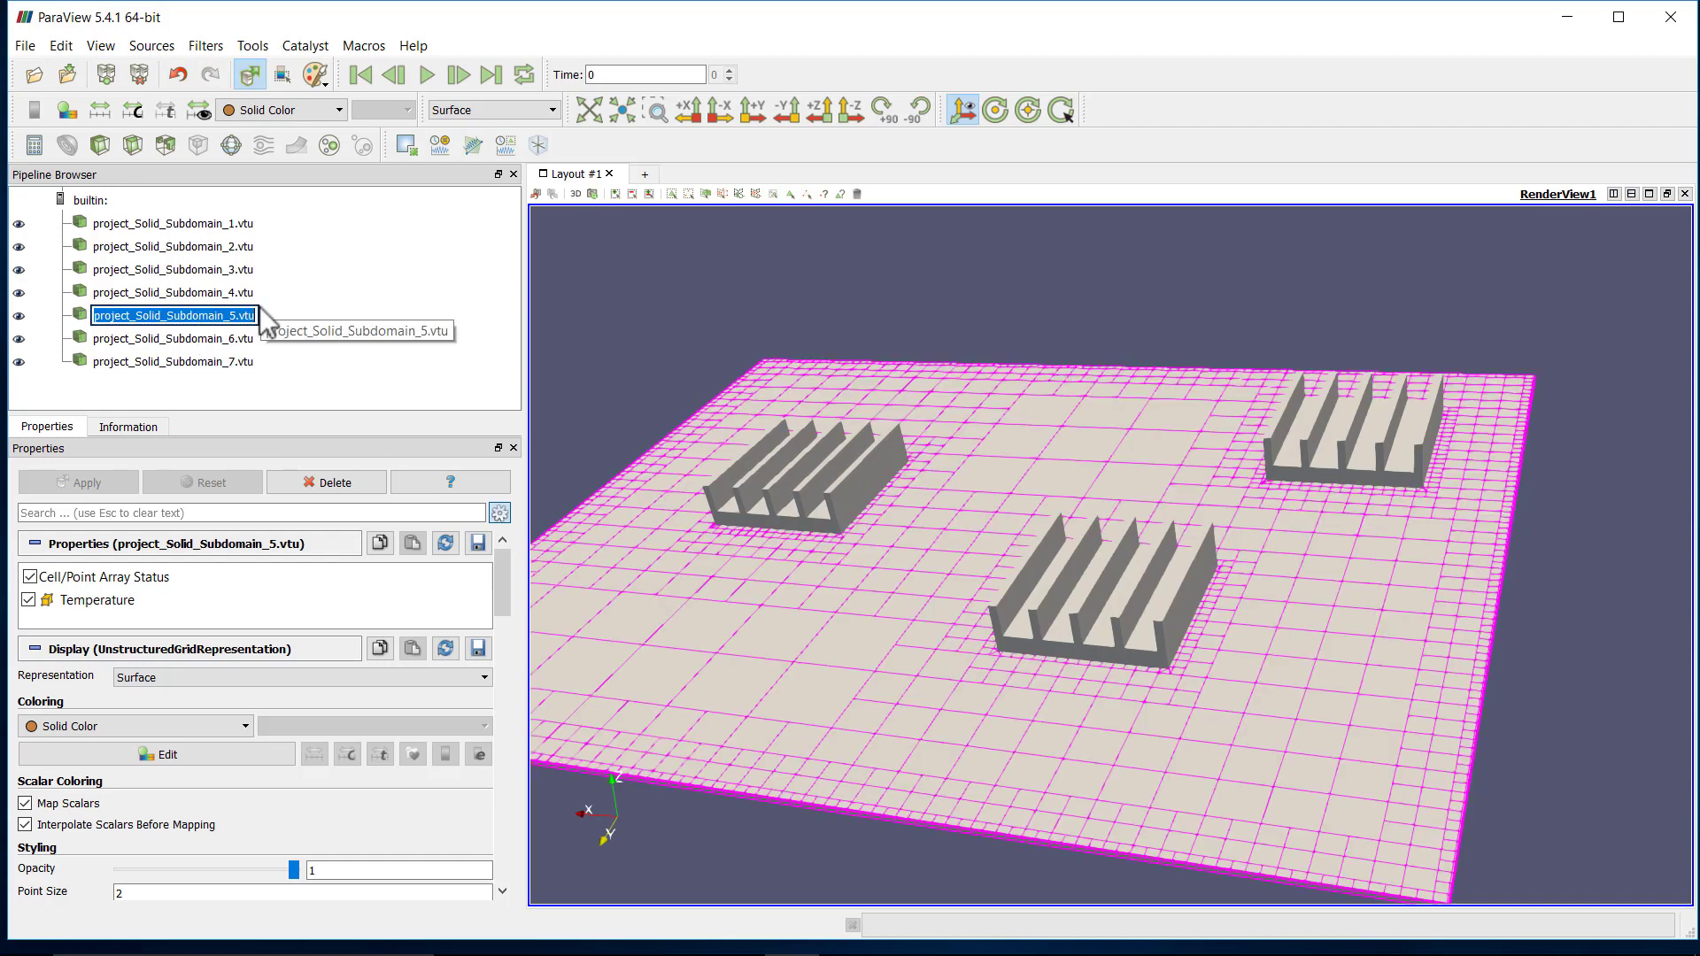
{"action": "type", "text": "PX"}
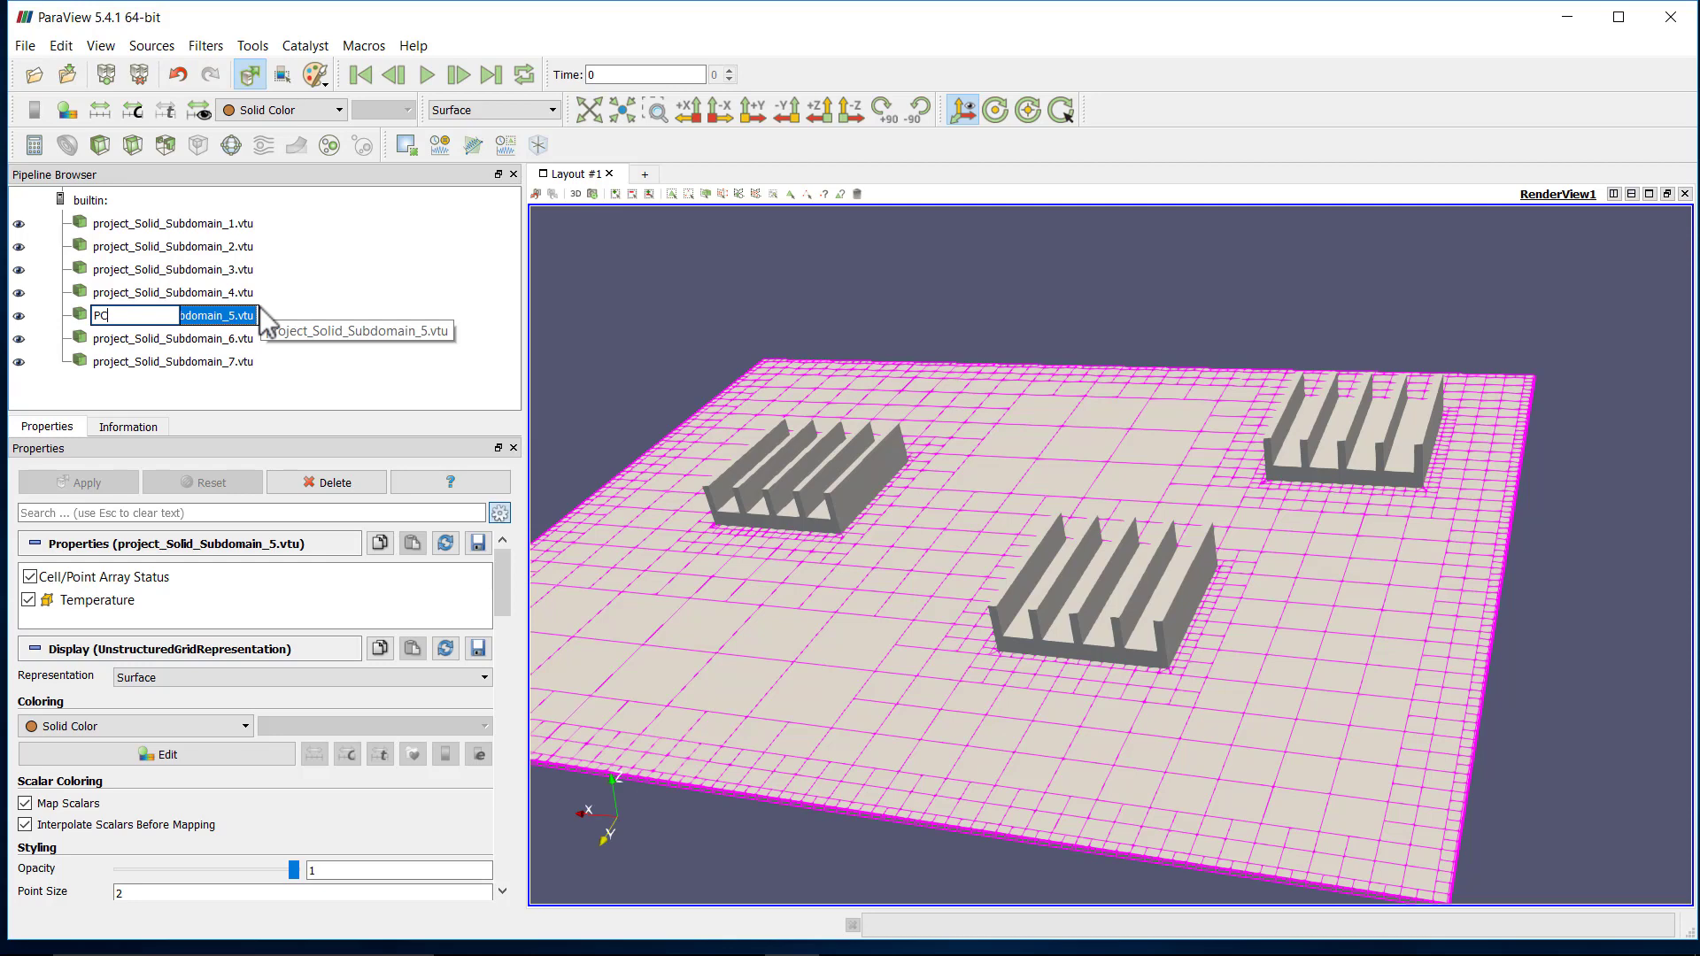
{"action": "type", "text": "B"}
{"action": "key", "text": "Return"}
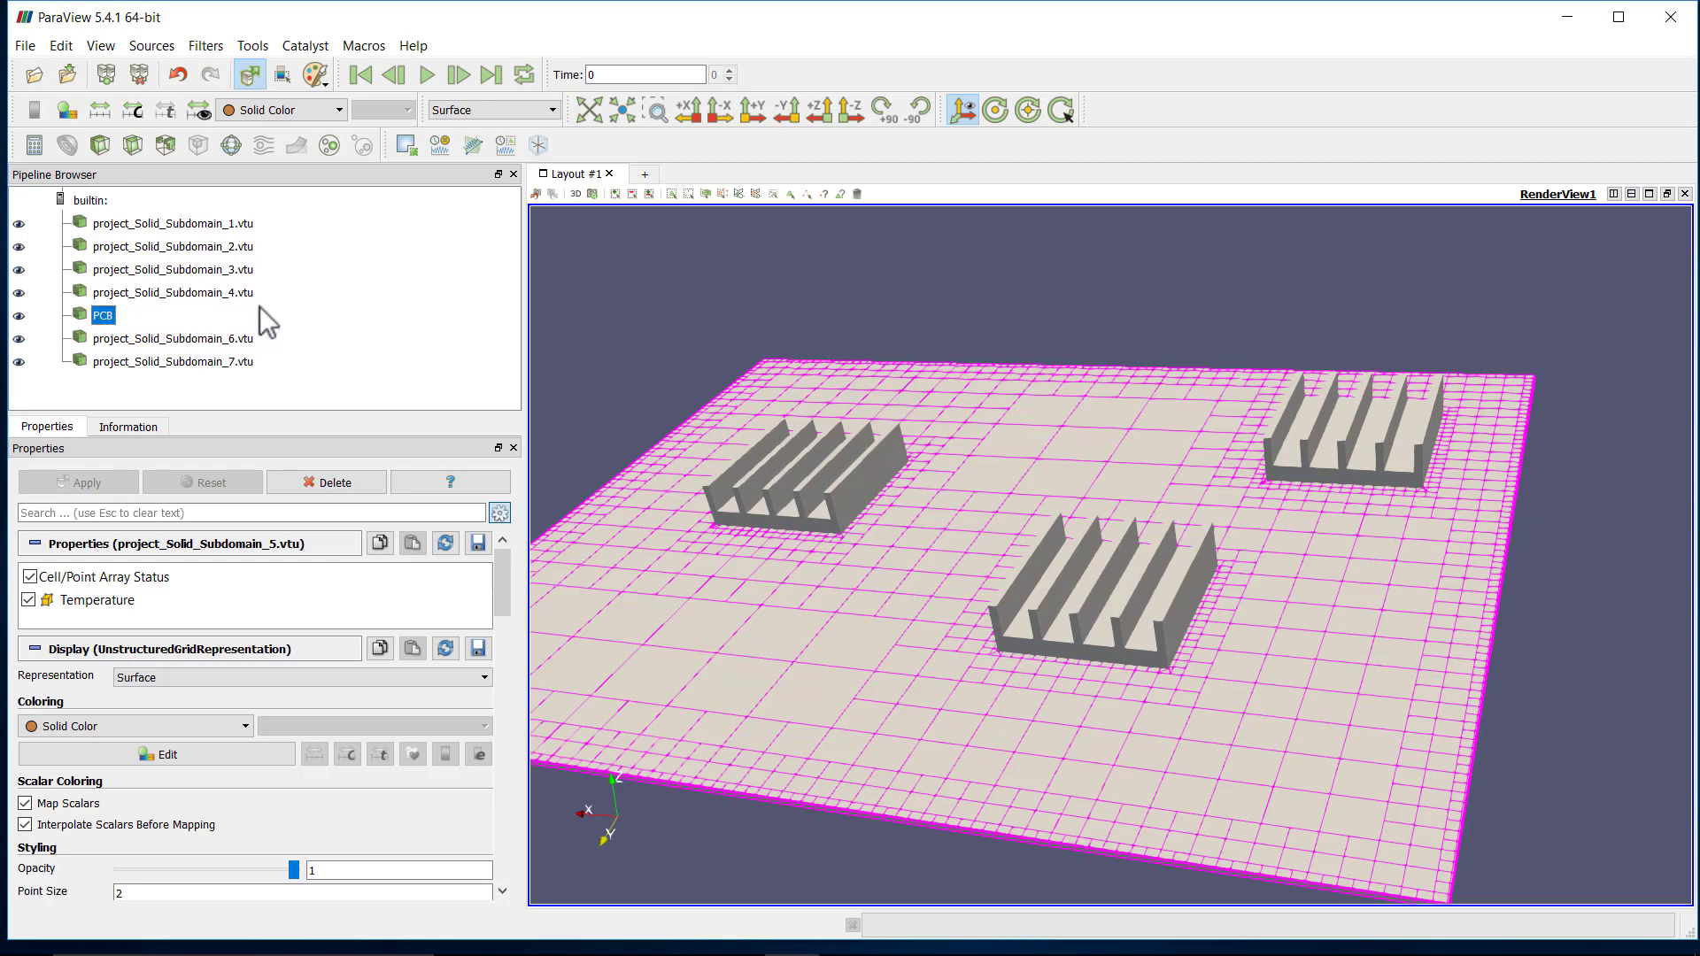
Set the PCB's solid color to the basic green and clear the block selection.
{"action": "left_click", "coordinate": [221, 755]}
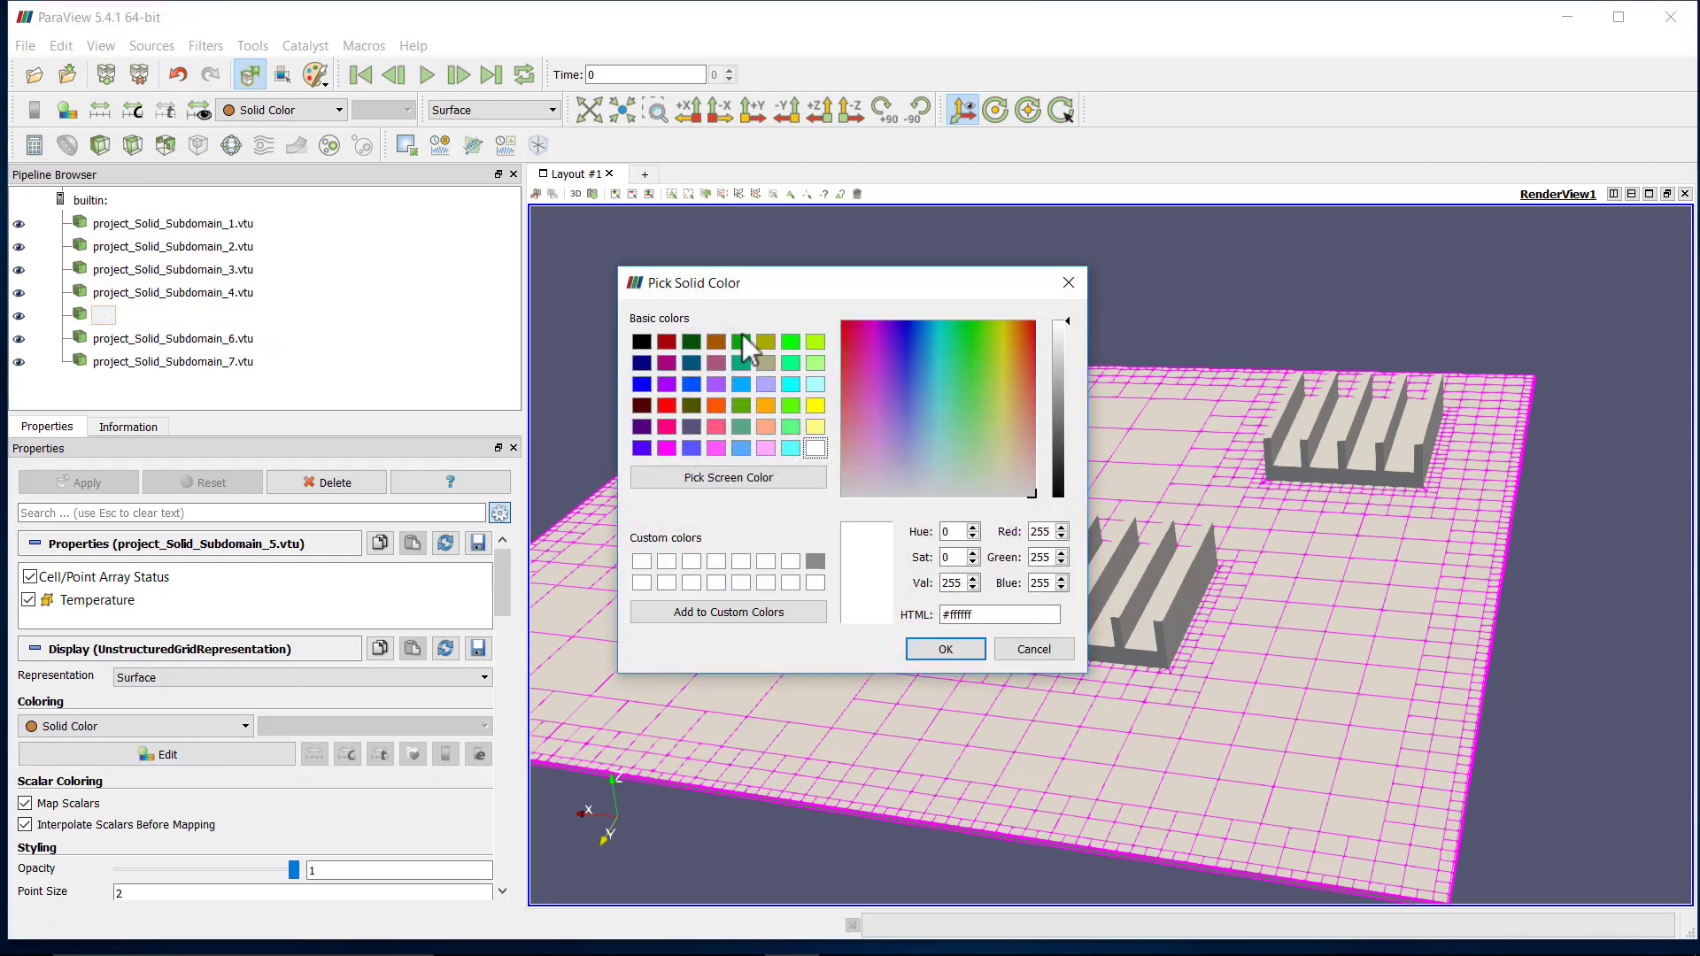
{"action": "left_click", "coordinate": [742, 341]}
{"action": "left_click", "coordinate": [944, 649]}
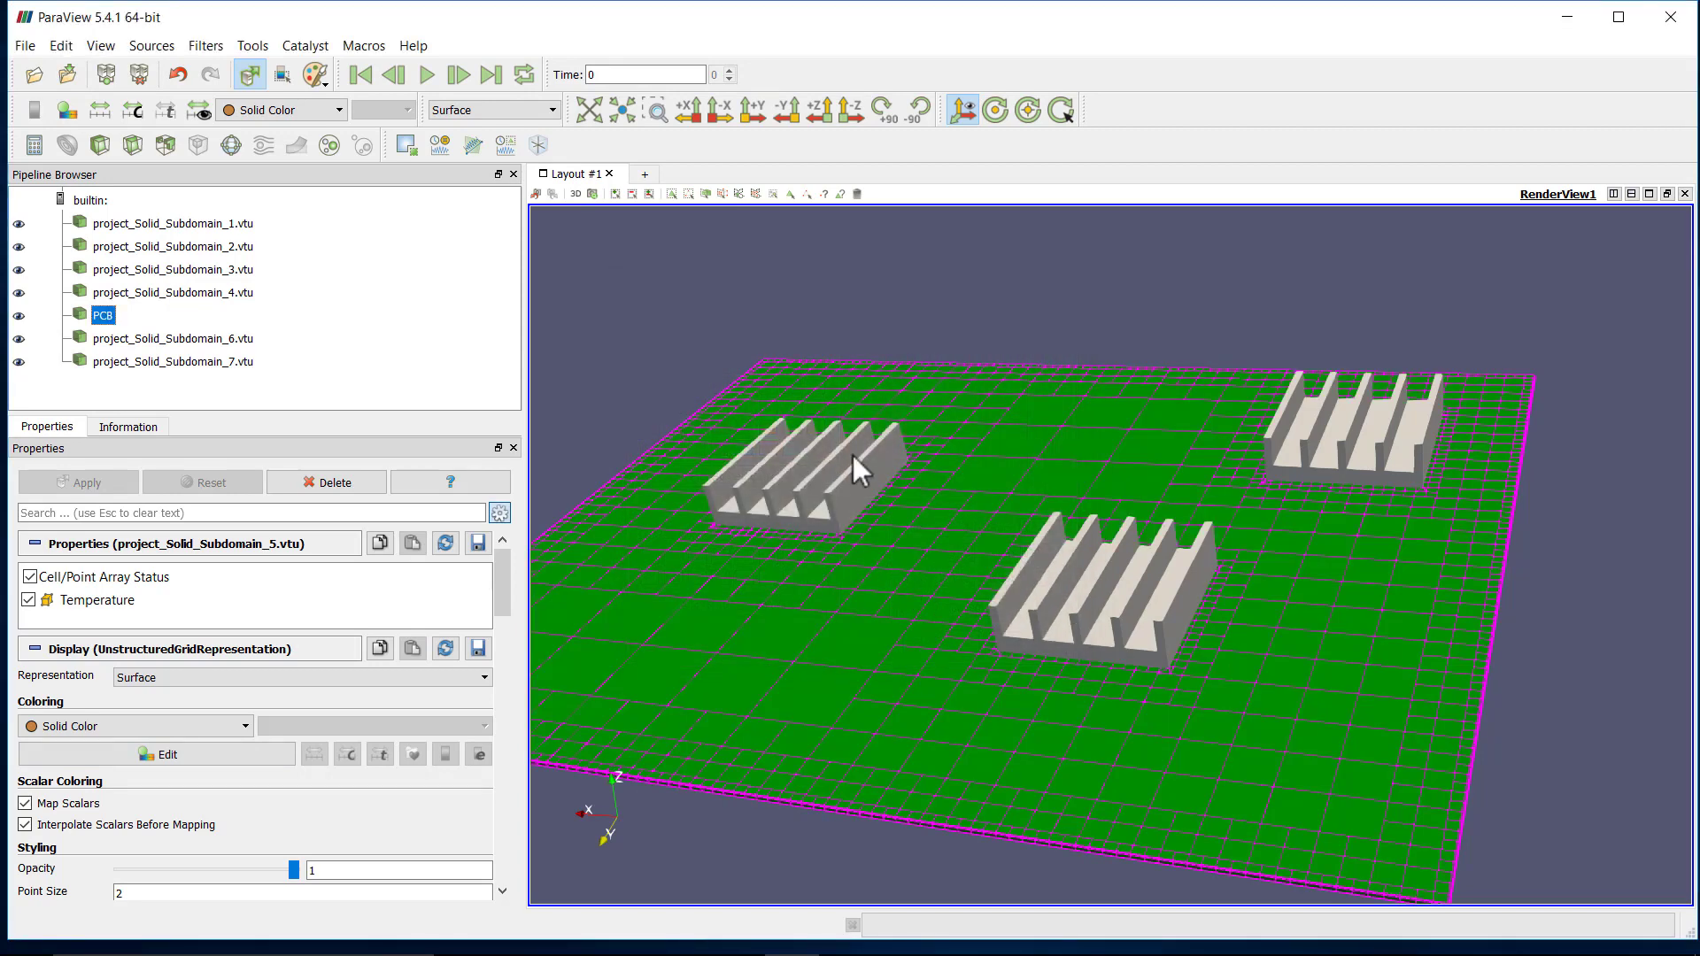
{"action": "key", "text": "b"}
{"action": "left_click", "coordinate": [901, 274]}
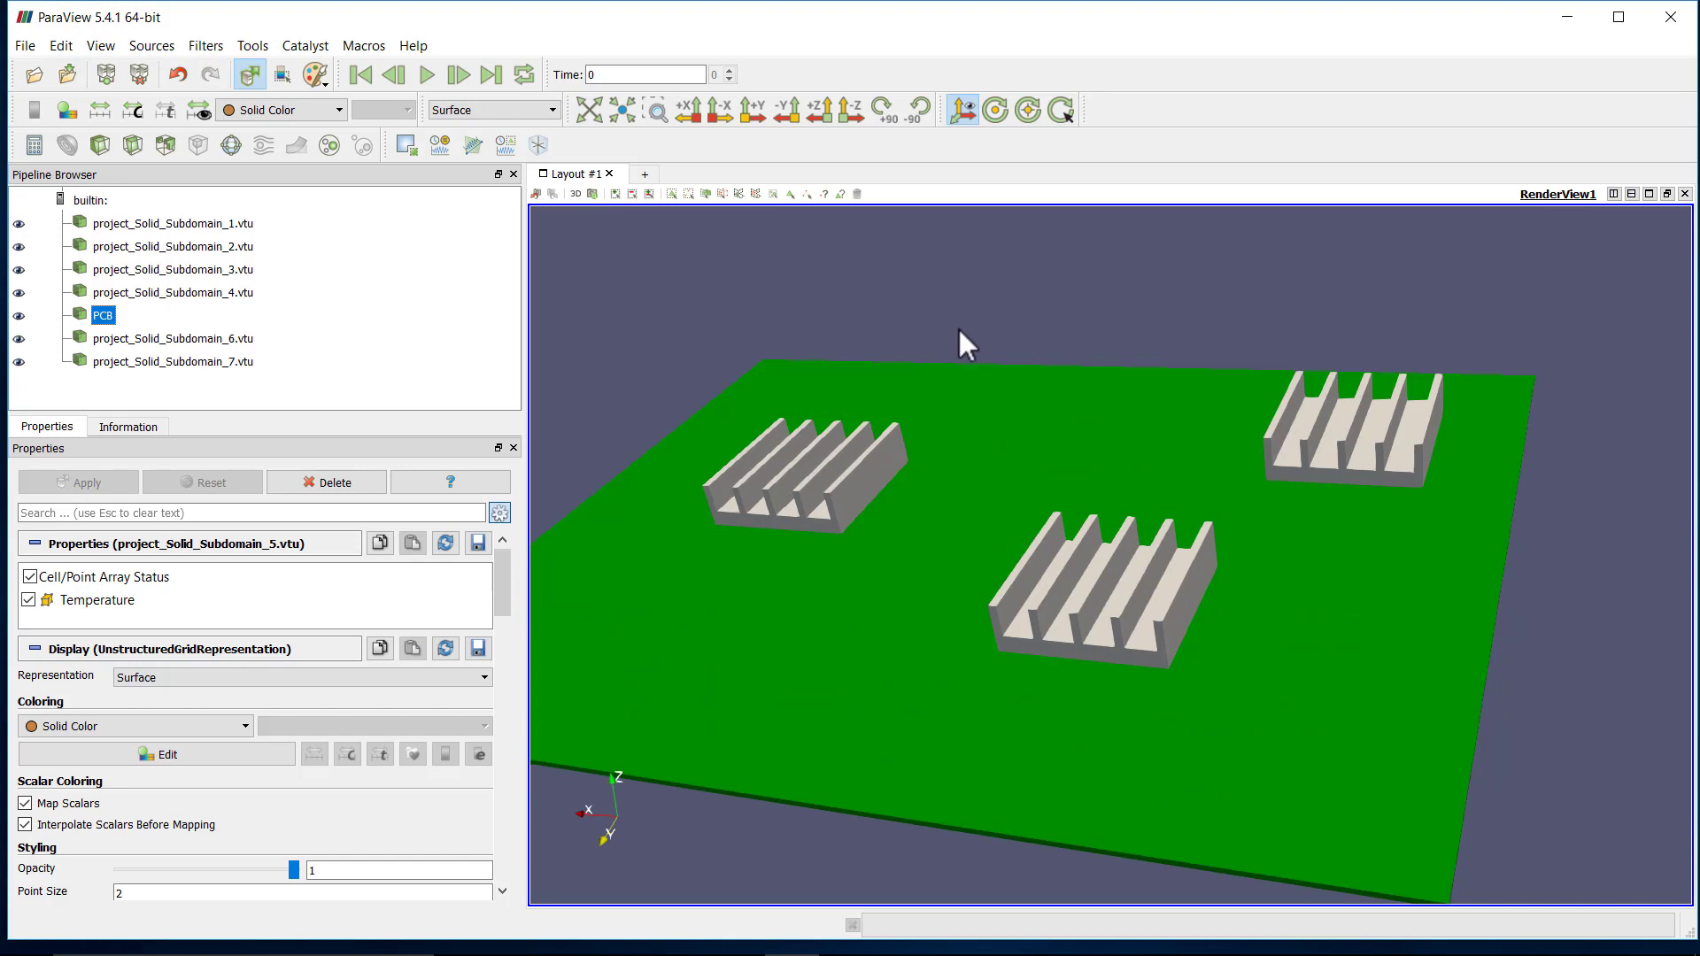
Pick each of the three heat sinks as a block in the render view to identify its source.
{"action": "key", "text": "b"}
{"action": "left_click", "coordinate": [1366, 455]}
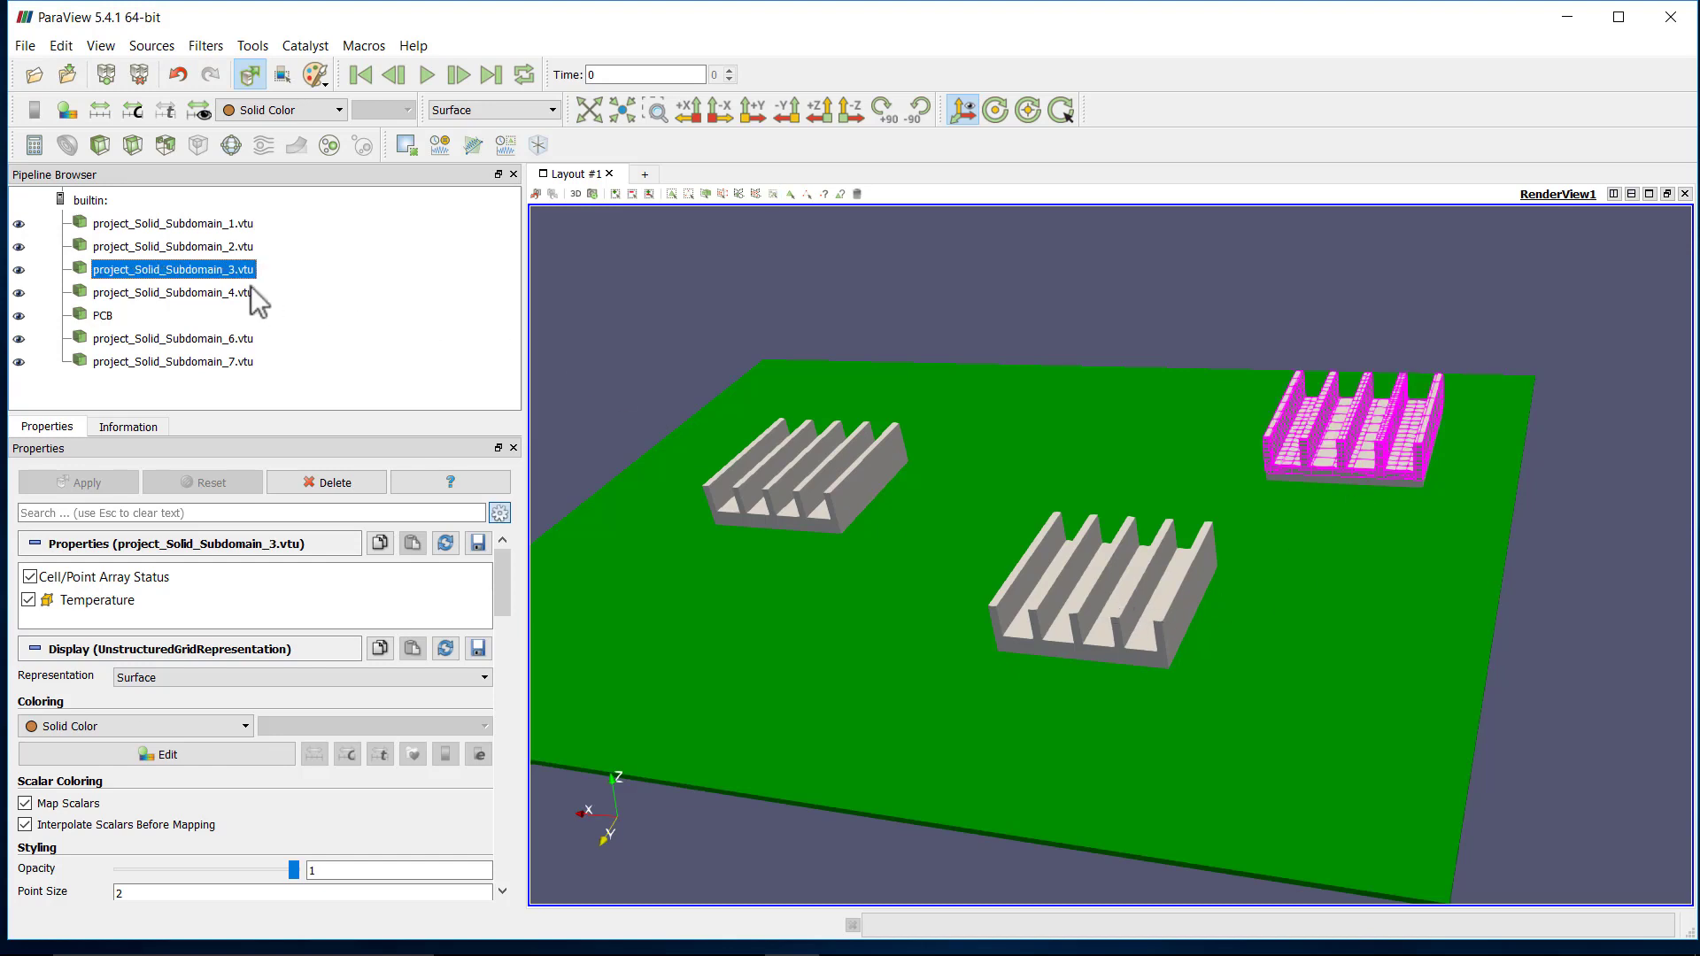
{"action": "key", "text": "b"}
{"action": "left_click", "coordinate": [1125, 576]}
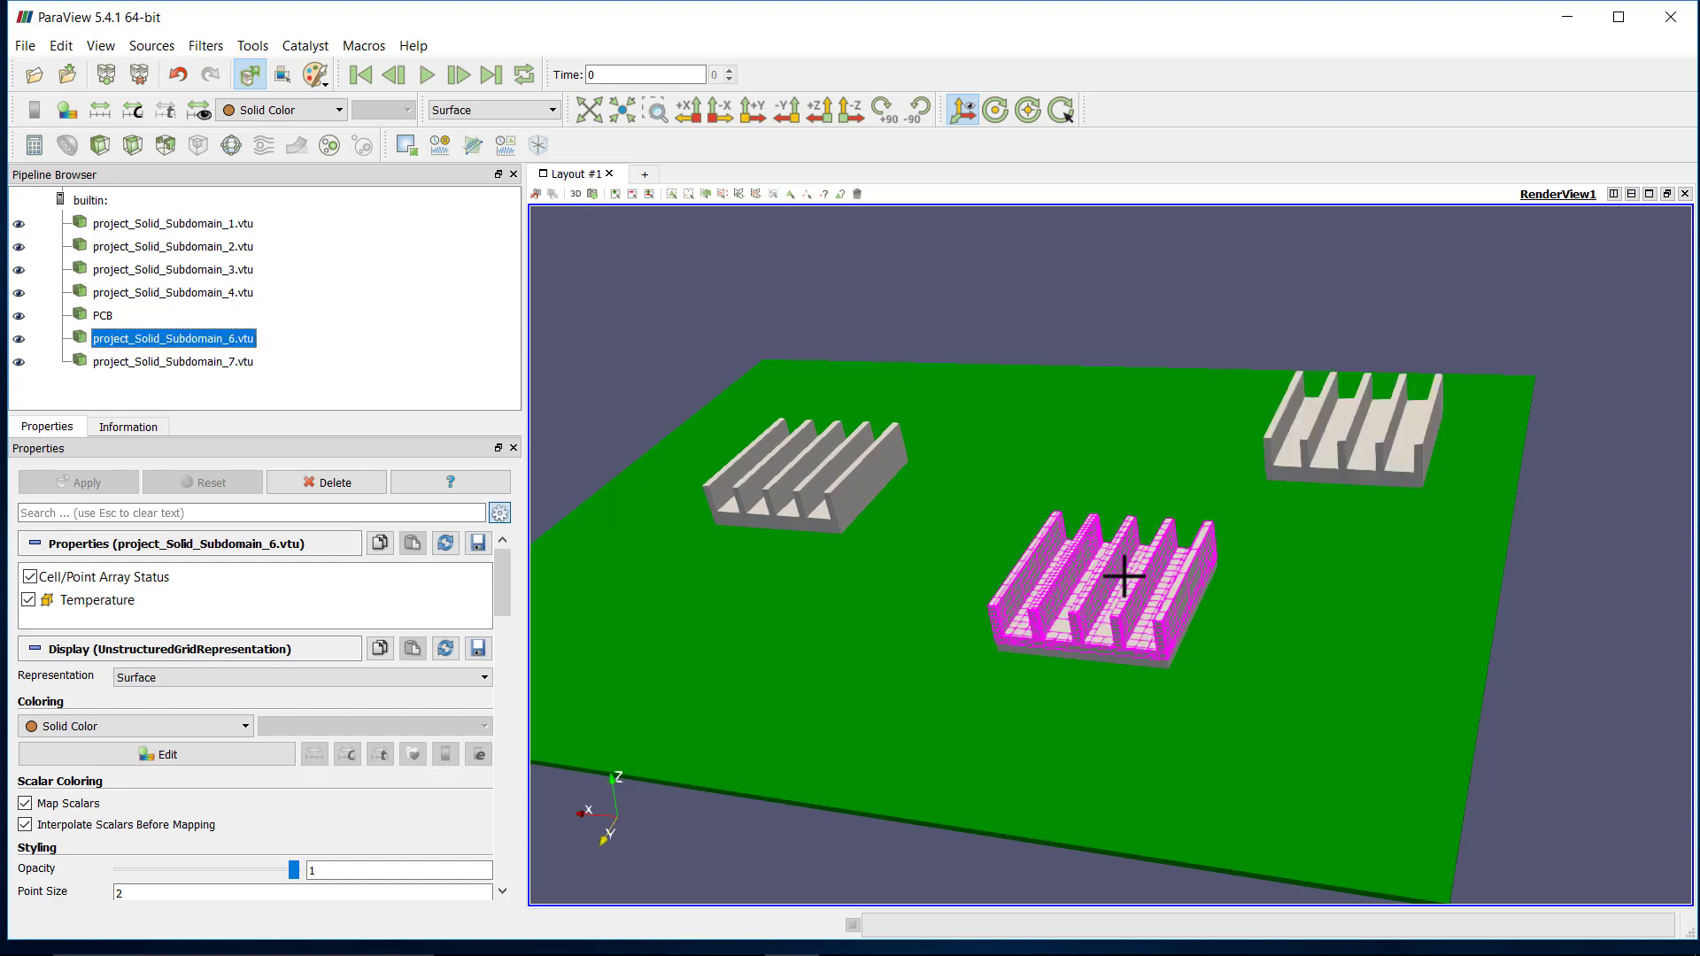
{"action": "left_click", "coordinate": [827, 484]}
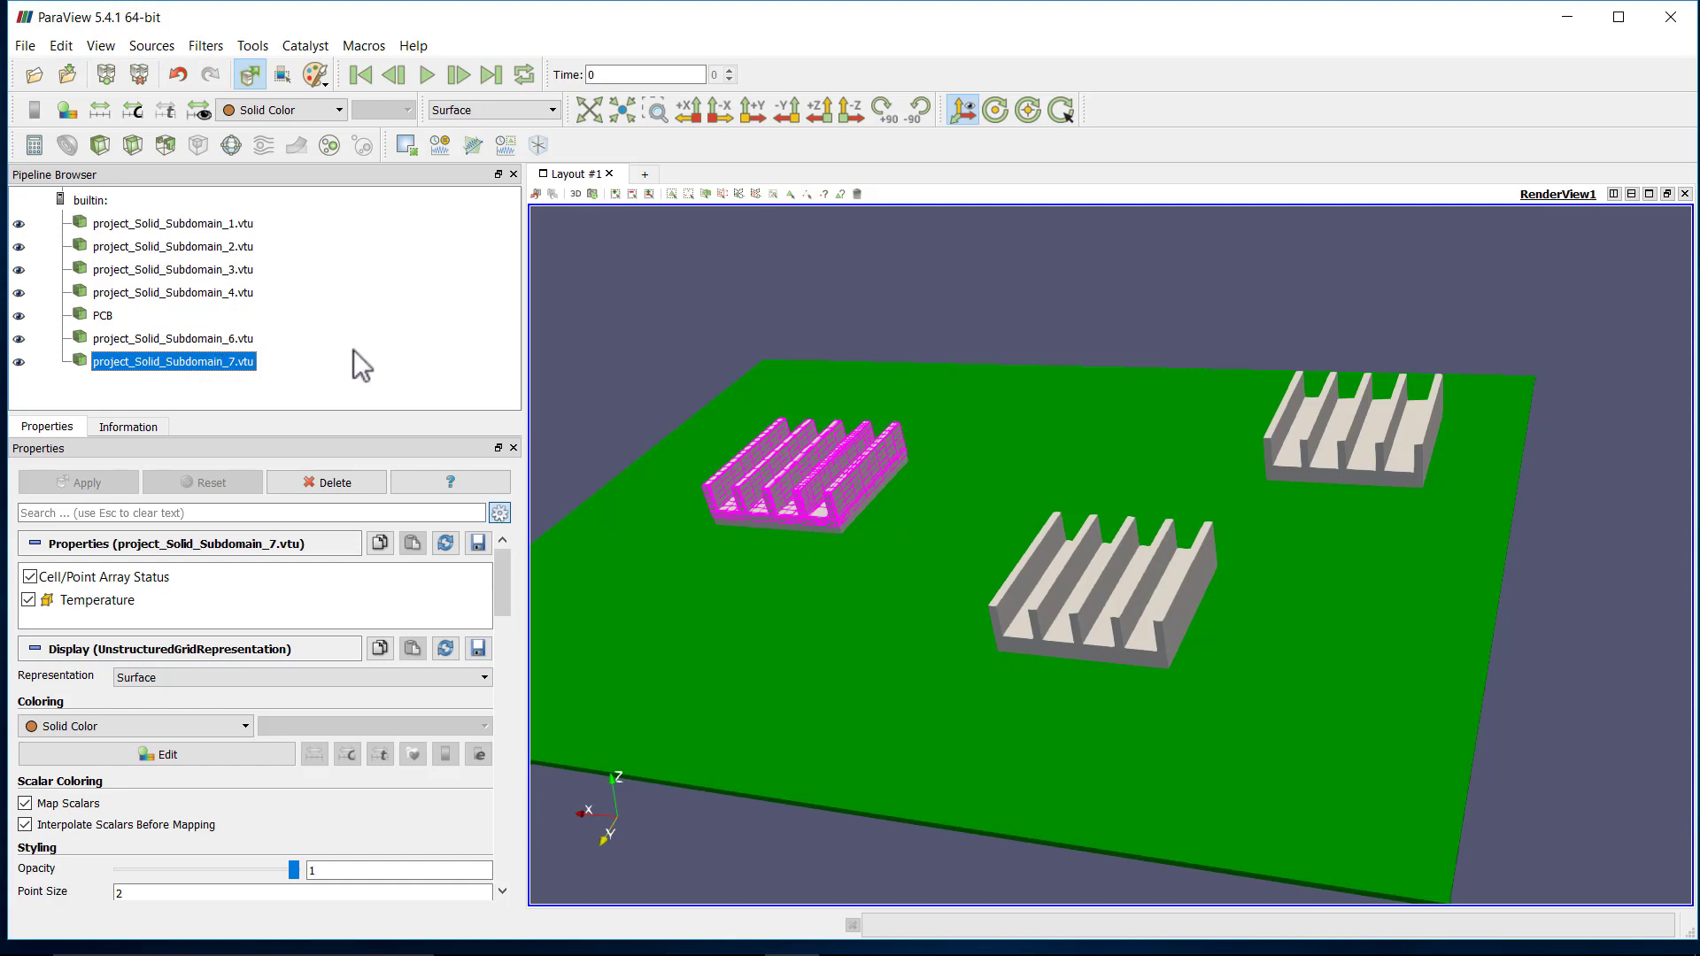
Group project_Solid_Subdomain_3.vtu, project_Solid_Subdomain_6.vtu and project_Solid_Subdomain_7.vtu into one collection with Group Datasets.
{"action": "left_click", "coordinate": [239, 338], "text": "ctrl"}
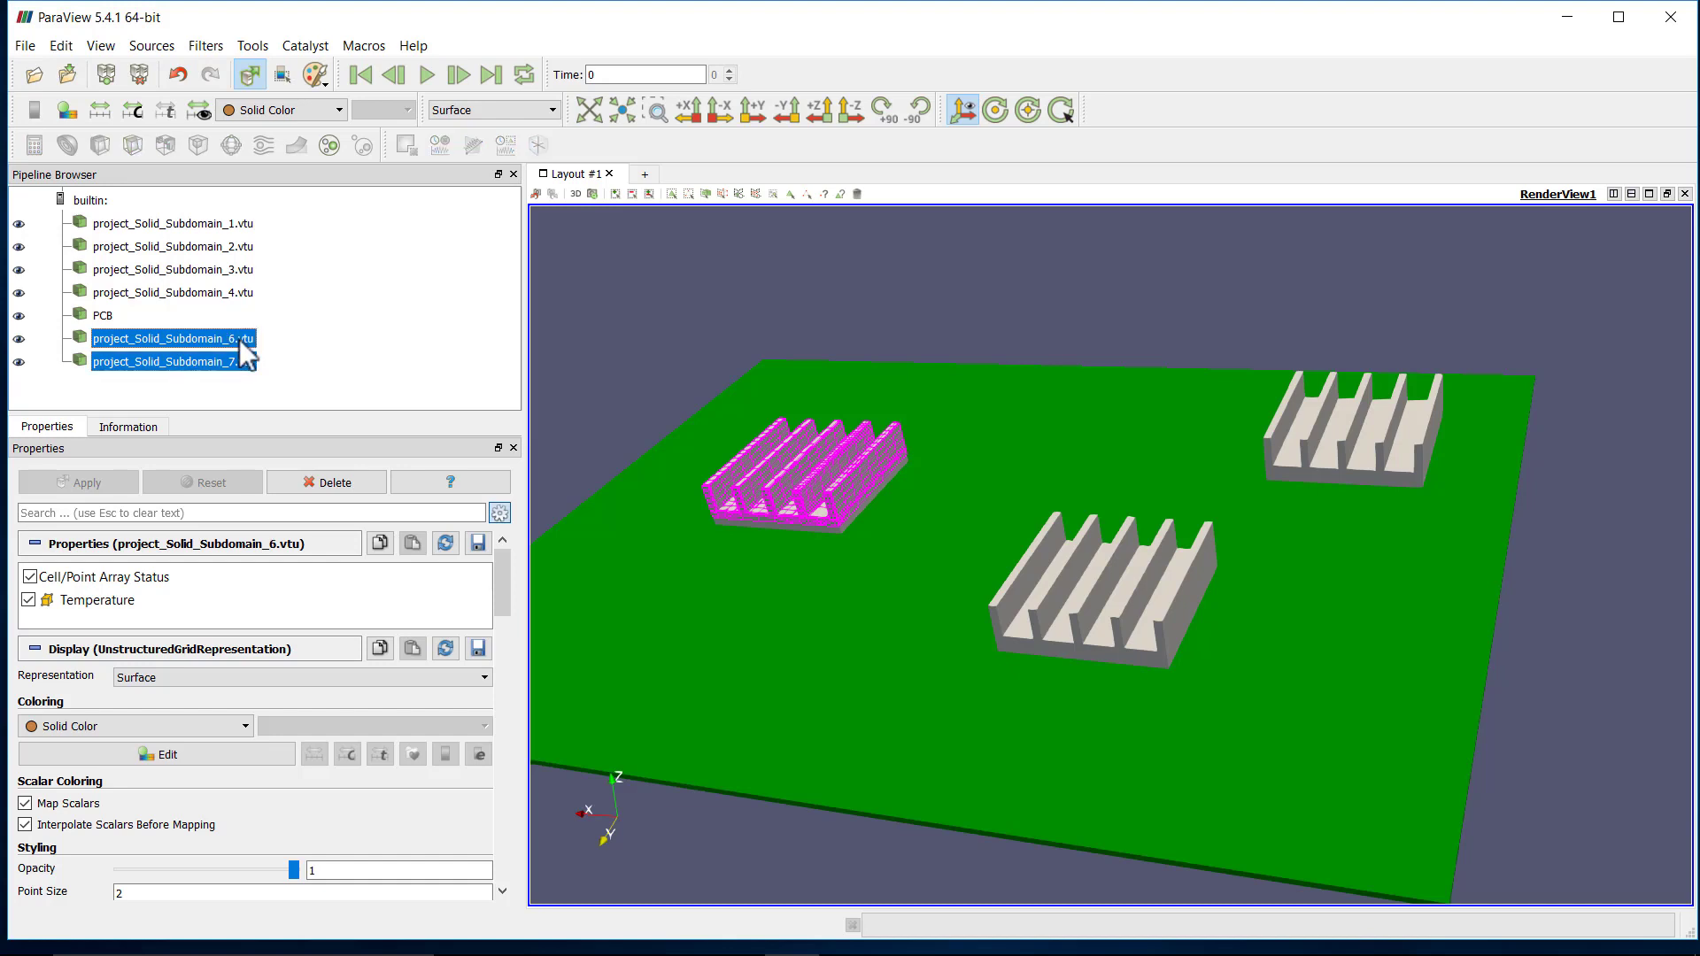
{"action": "left_click", "coordinate": [242, 269], "text": "ctrl"}
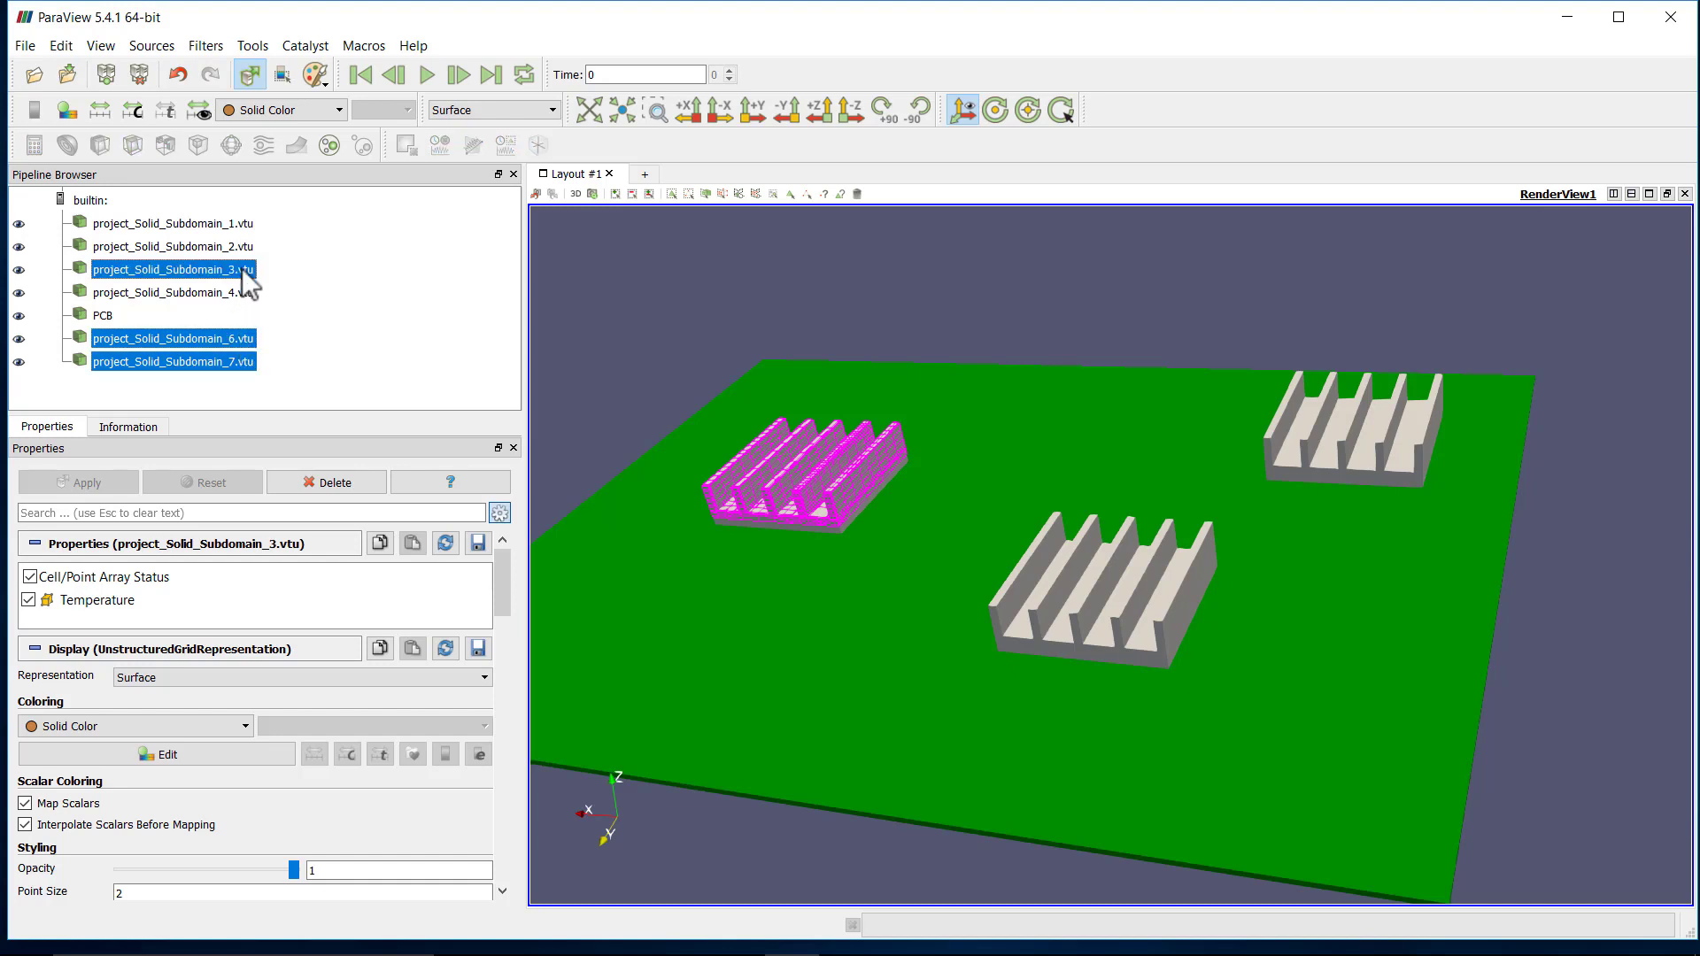
{"action": "left_click", "coordinate": [330, 147]}
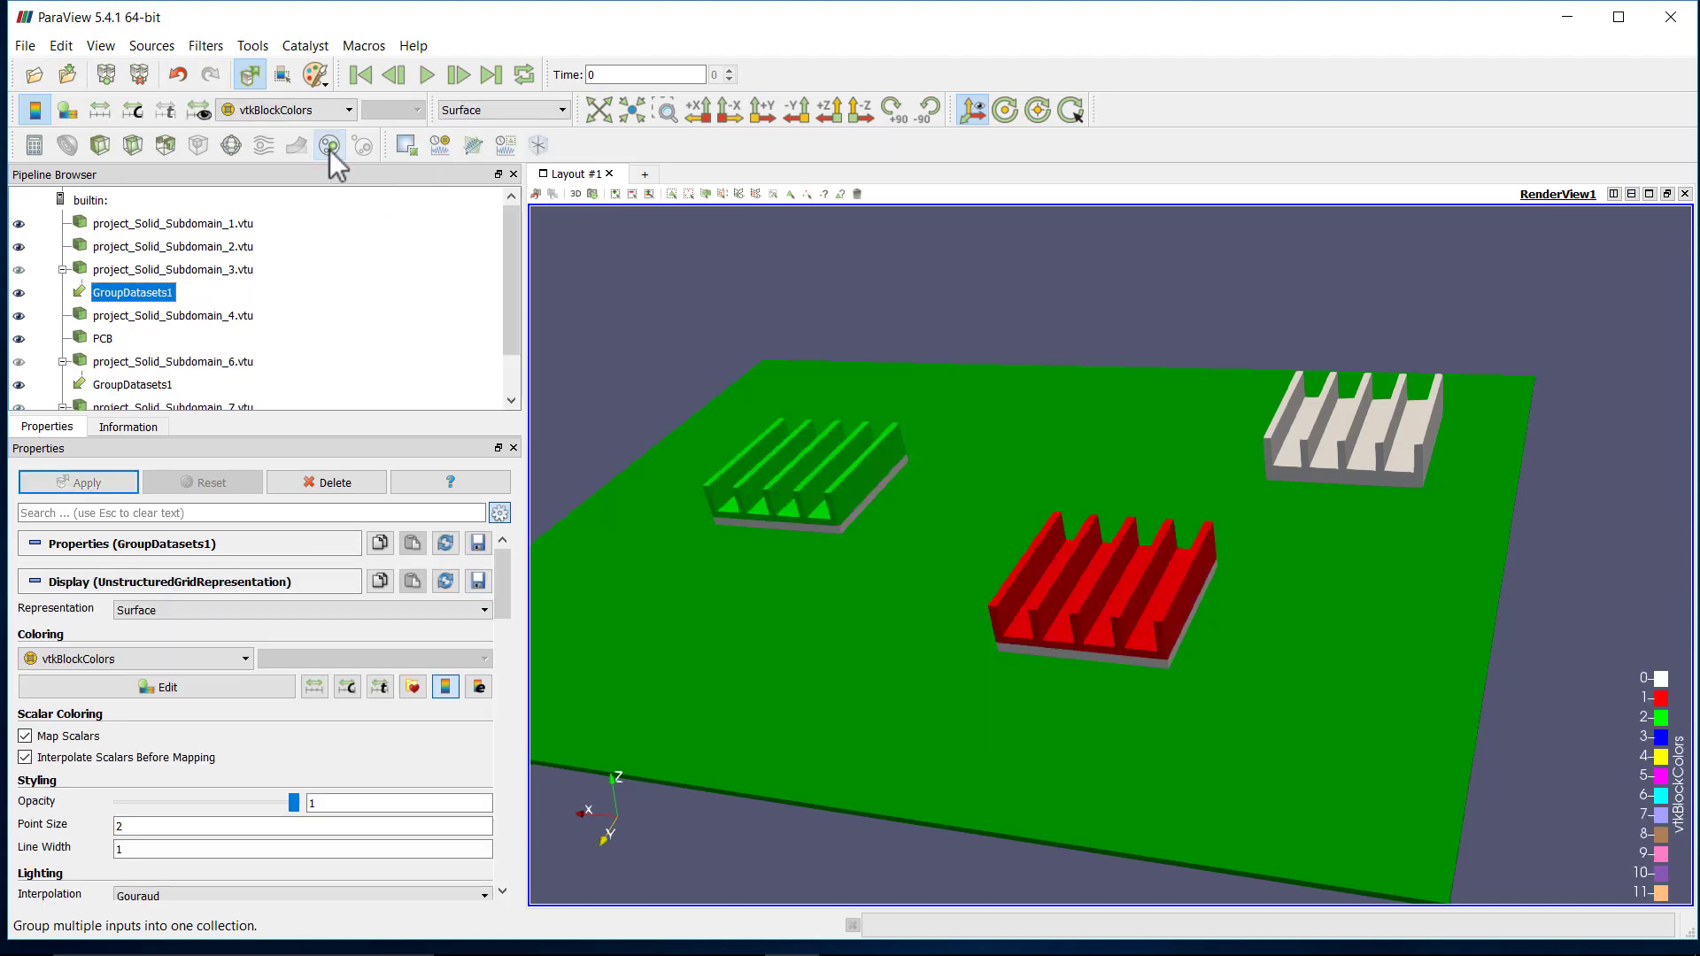
Color the grouped heat sinks dataset by Temperature and view the result at an angle.
{"action": "left_click_drag", "start_coordinate": [508, 294], "coordinate": [513, 363]}
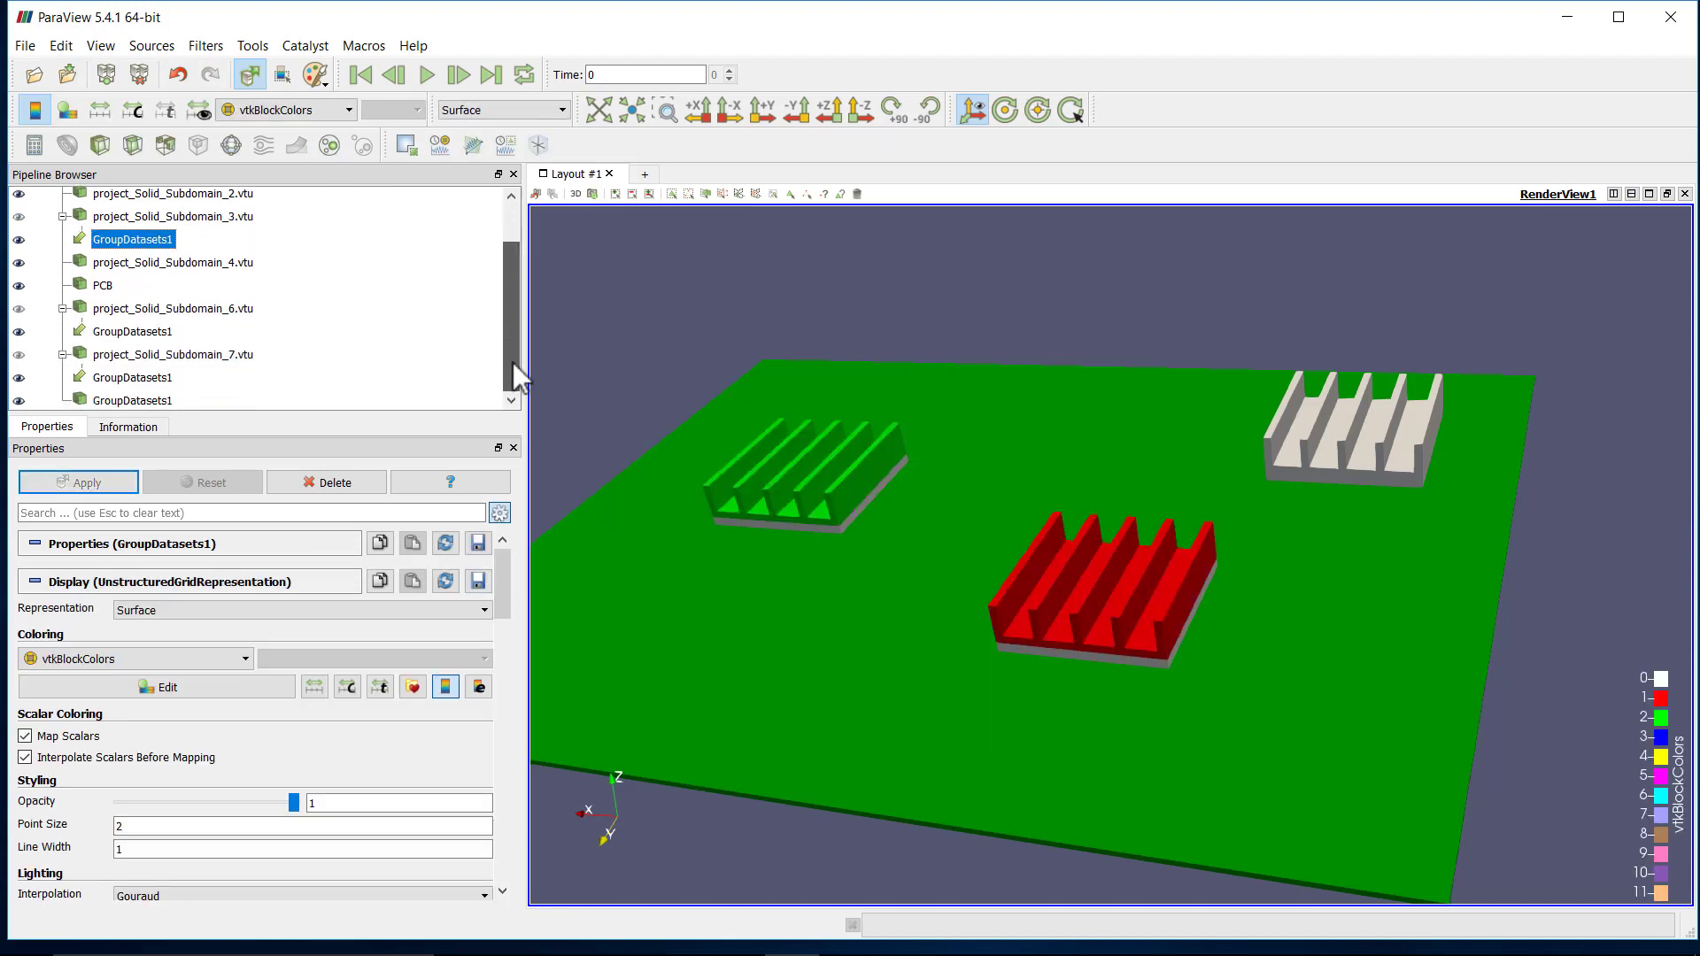
{"action": "left_click", "coordinate": [155, 400]}
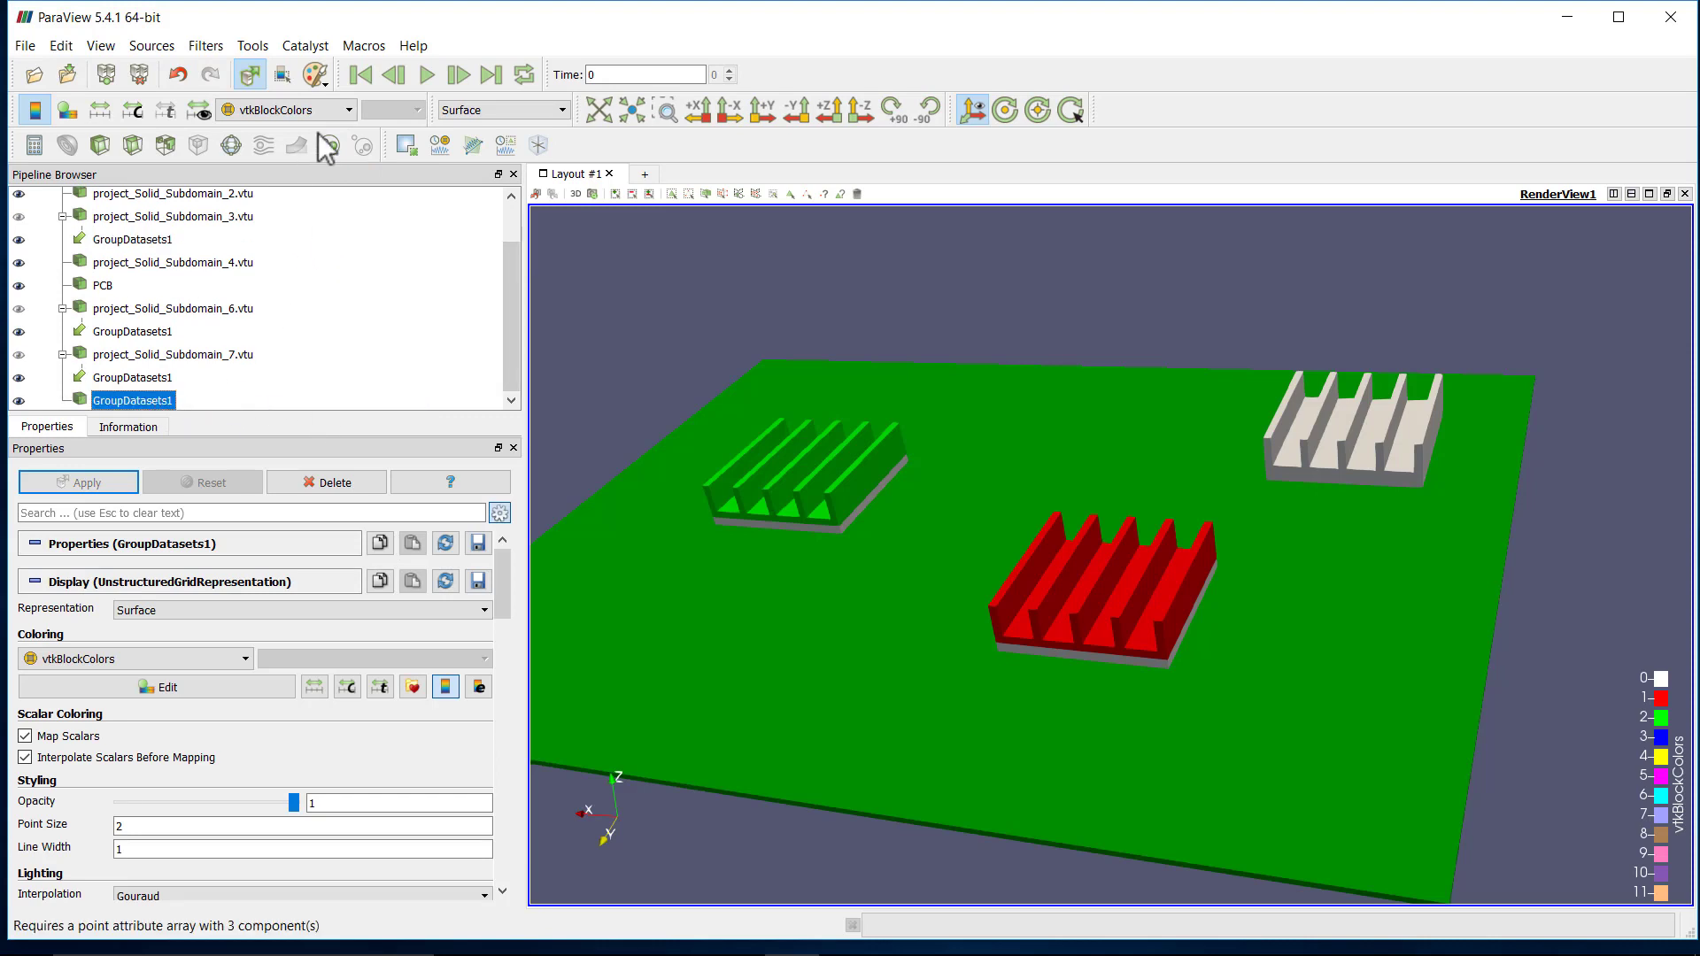
{"action": "left_click", "coordinate": [306, 110]}
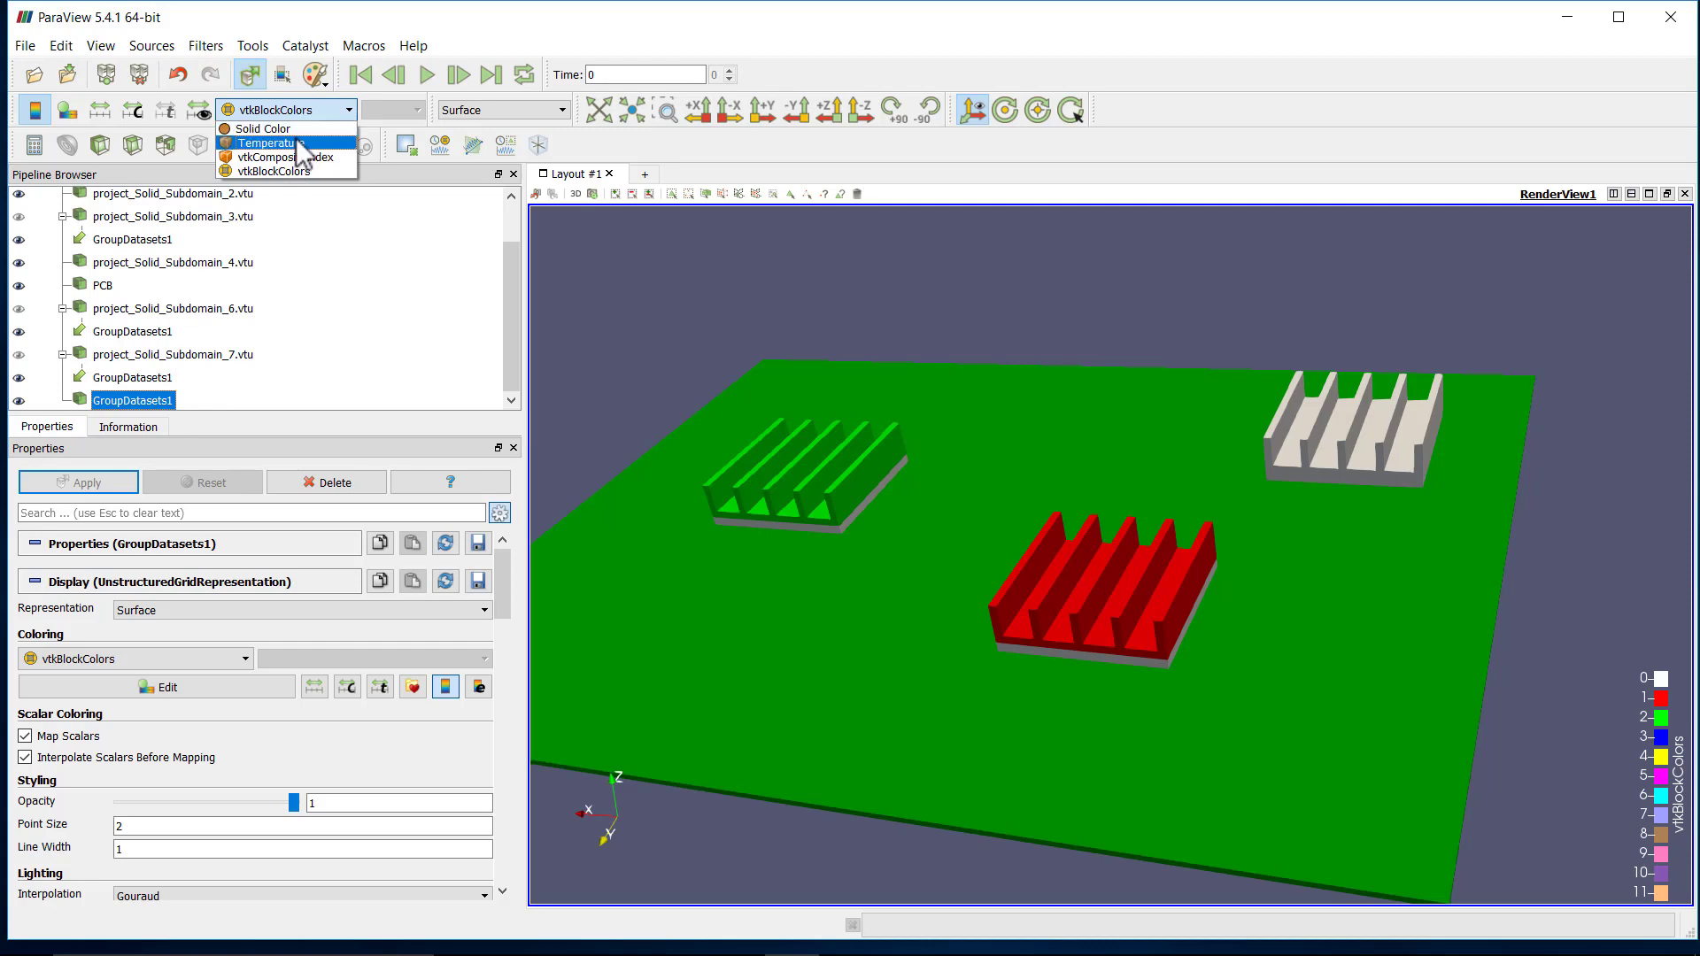
{"action": "left_click", "coordinate": [279, 133]}
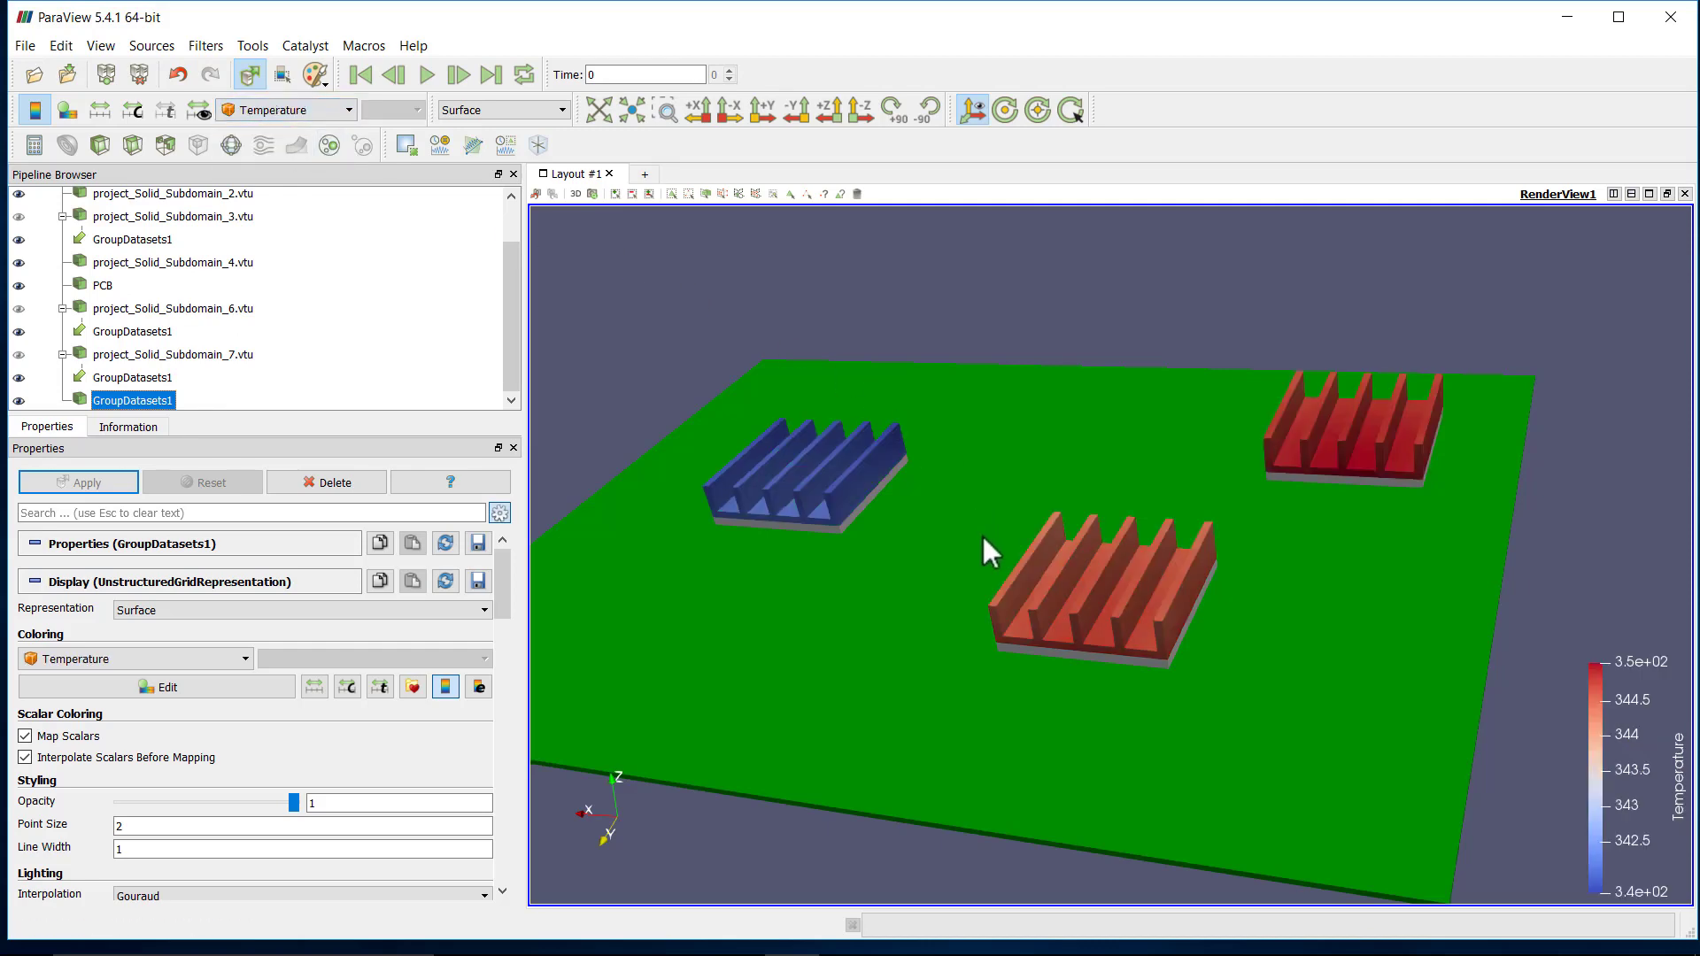
{"action": "mouse_move", "coordinate": [985, 567]}
{"action": "left_mouse_down"}
{"action": "mouse_move", "coordinate": [947, 558]}
{"action": "mouse_move", "coordinate": [910, 595]}
{"action": "mouse_move", "coordinate": [1006, 574]}
{"action": "left_mouse_up"}
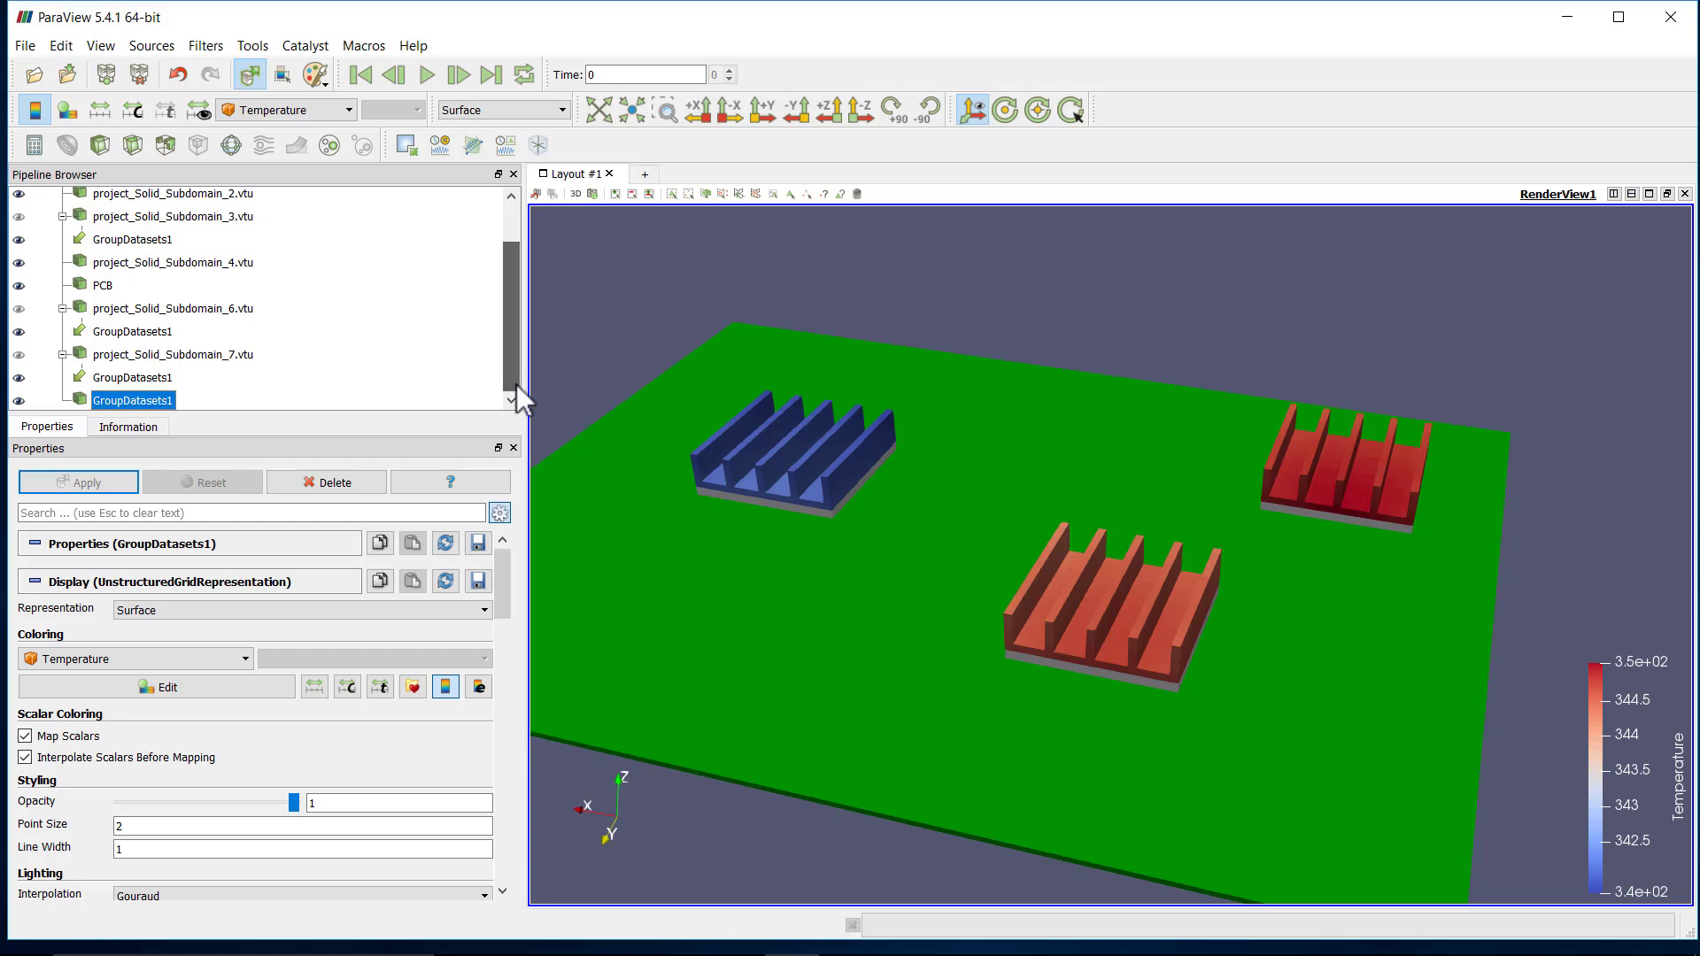
Apply the Cell Data to Point Data filter to the grouped heat sinks dataset.
{"action": "left_click_drag", "start_coordinate": [1243, 614], "coordinate": [1115, 604]}
{"action": "scroll", "coordinate": [1088, 583], "scroll_direction": "up", "scroll_amount": 5}
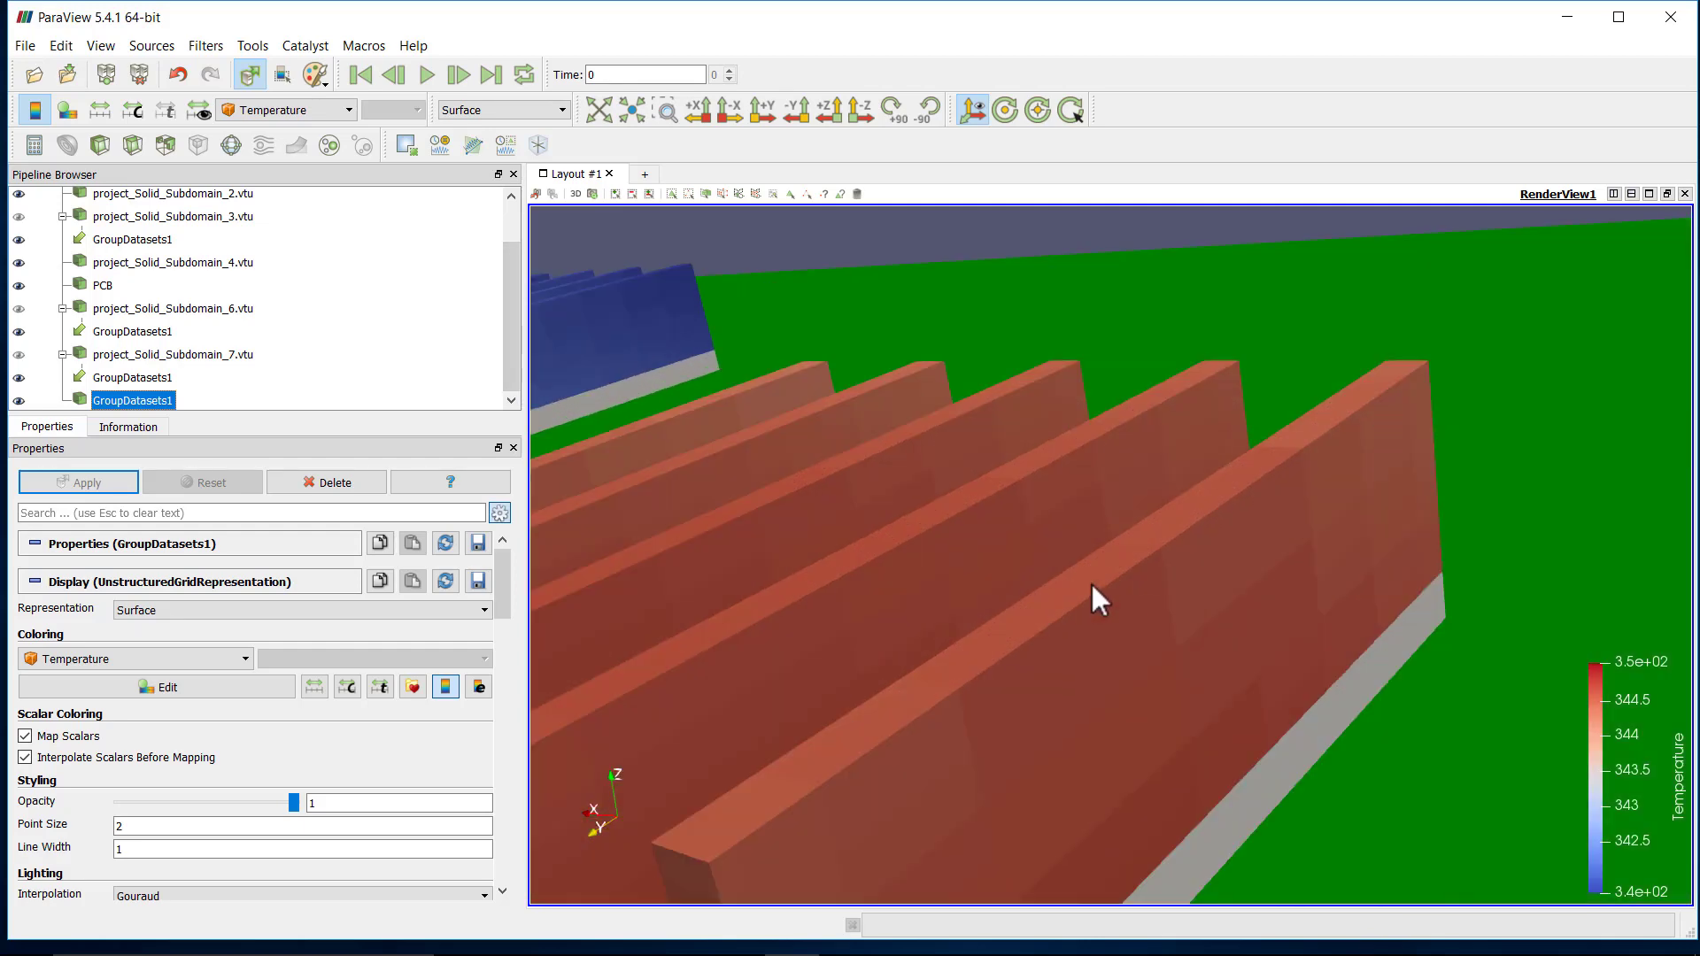
{"action": "scroll", "coordinate": [1092, 583], "scroll_direction": "down", "scroll_amount": 10}
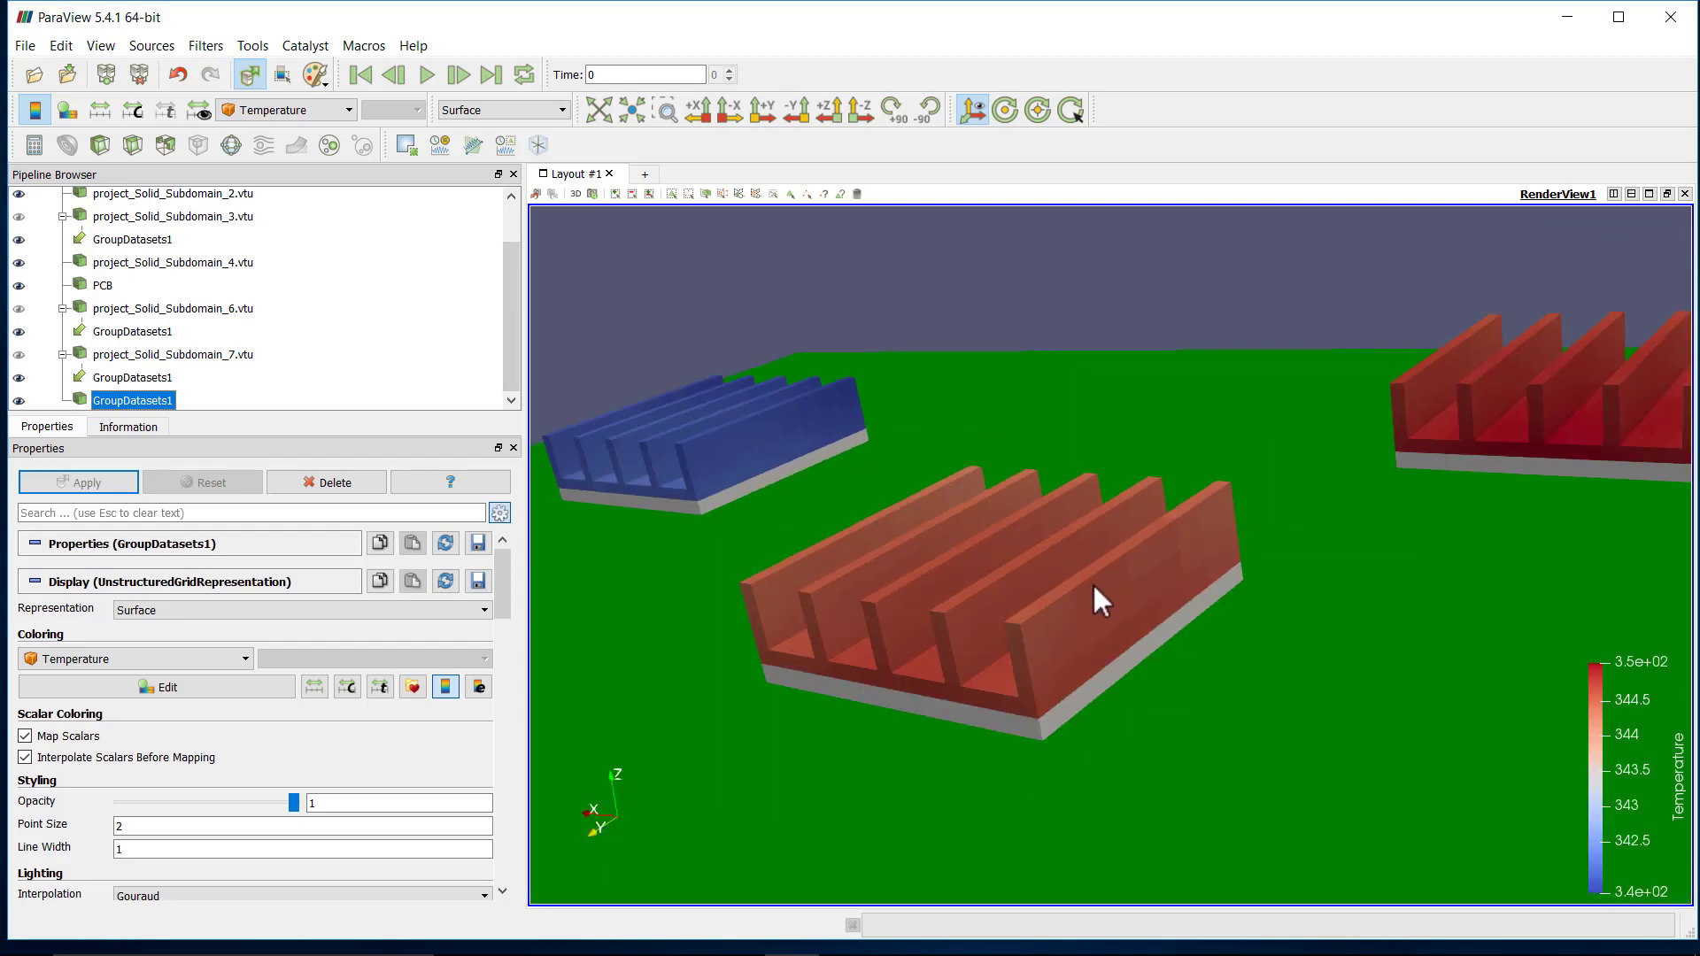
{"action": "left_click_drag", "start_coordinate": [1068, 566], "coordinate": [1018, 467]}
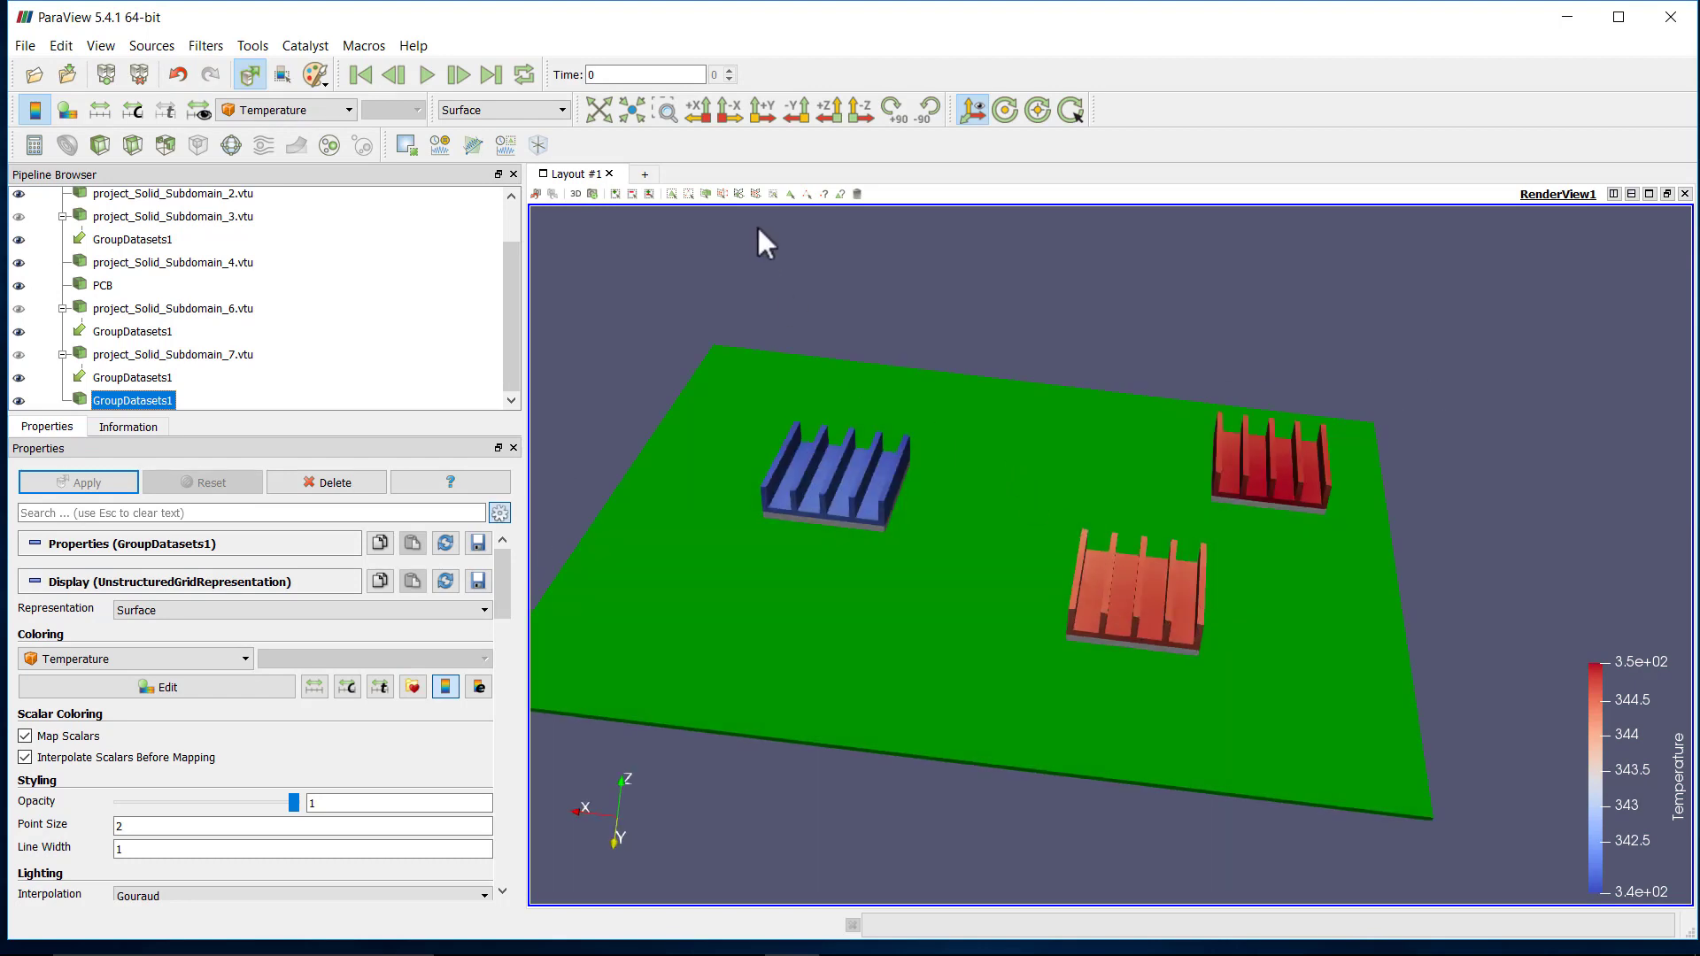
{"action": "left_click", "coordinate": [206, 46]}
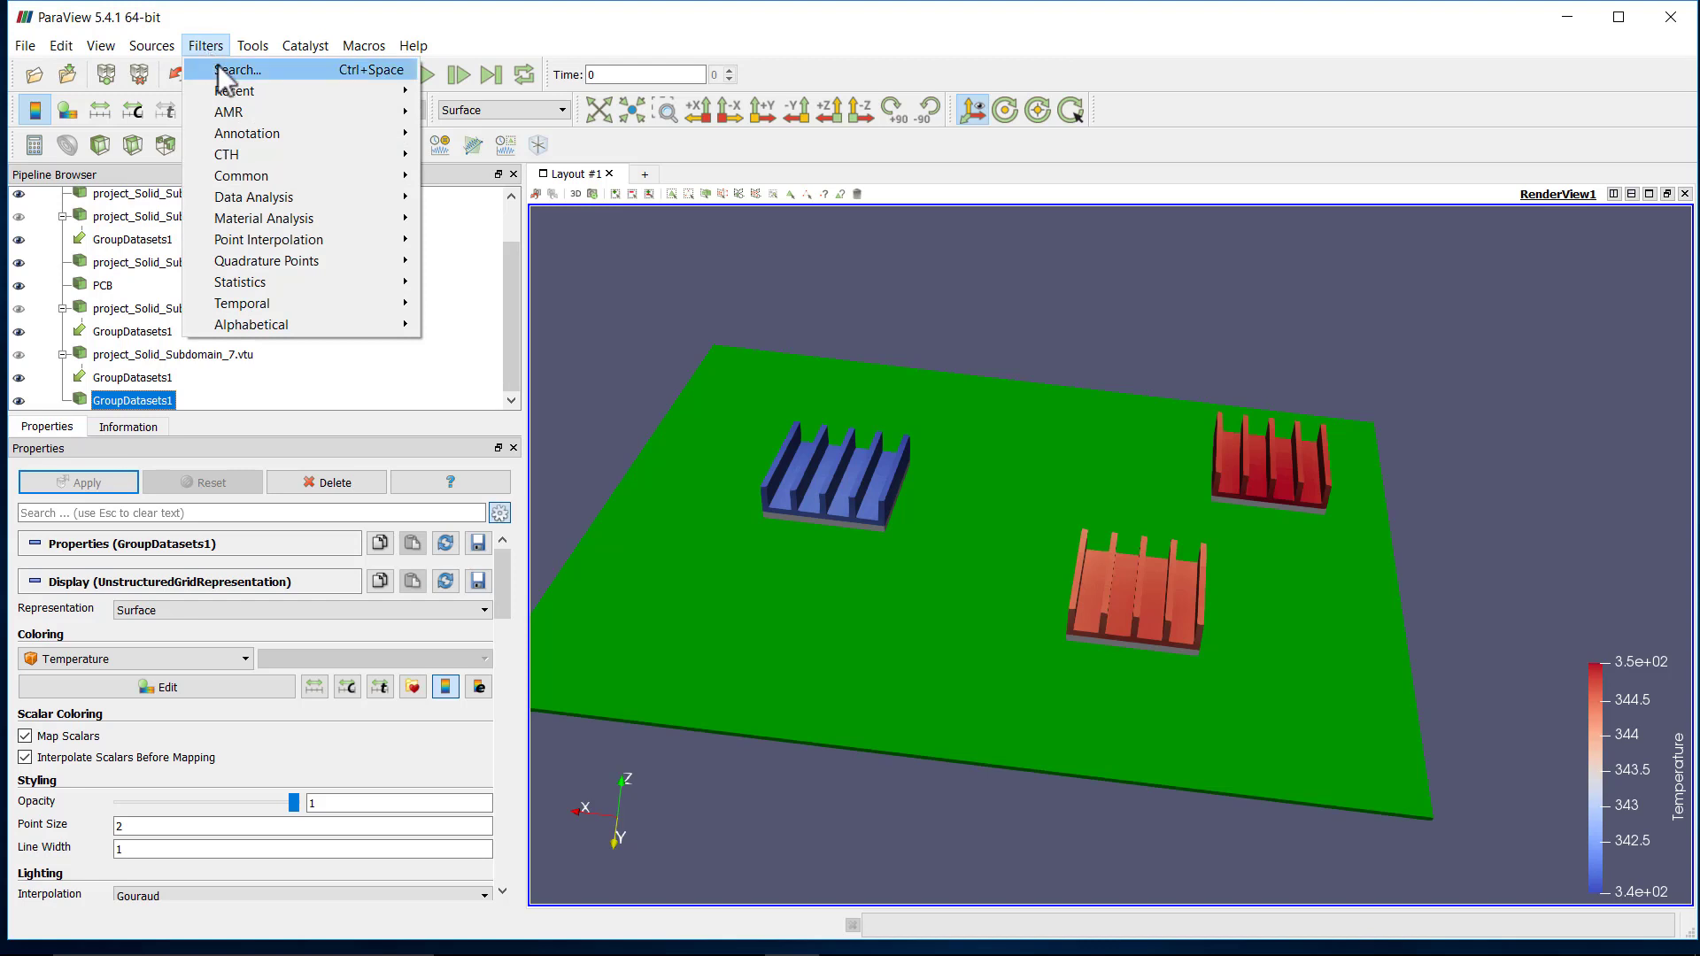
{"action": "left_click", "coordinate": [219, 69]}
{"action": "type", "text": "c"}
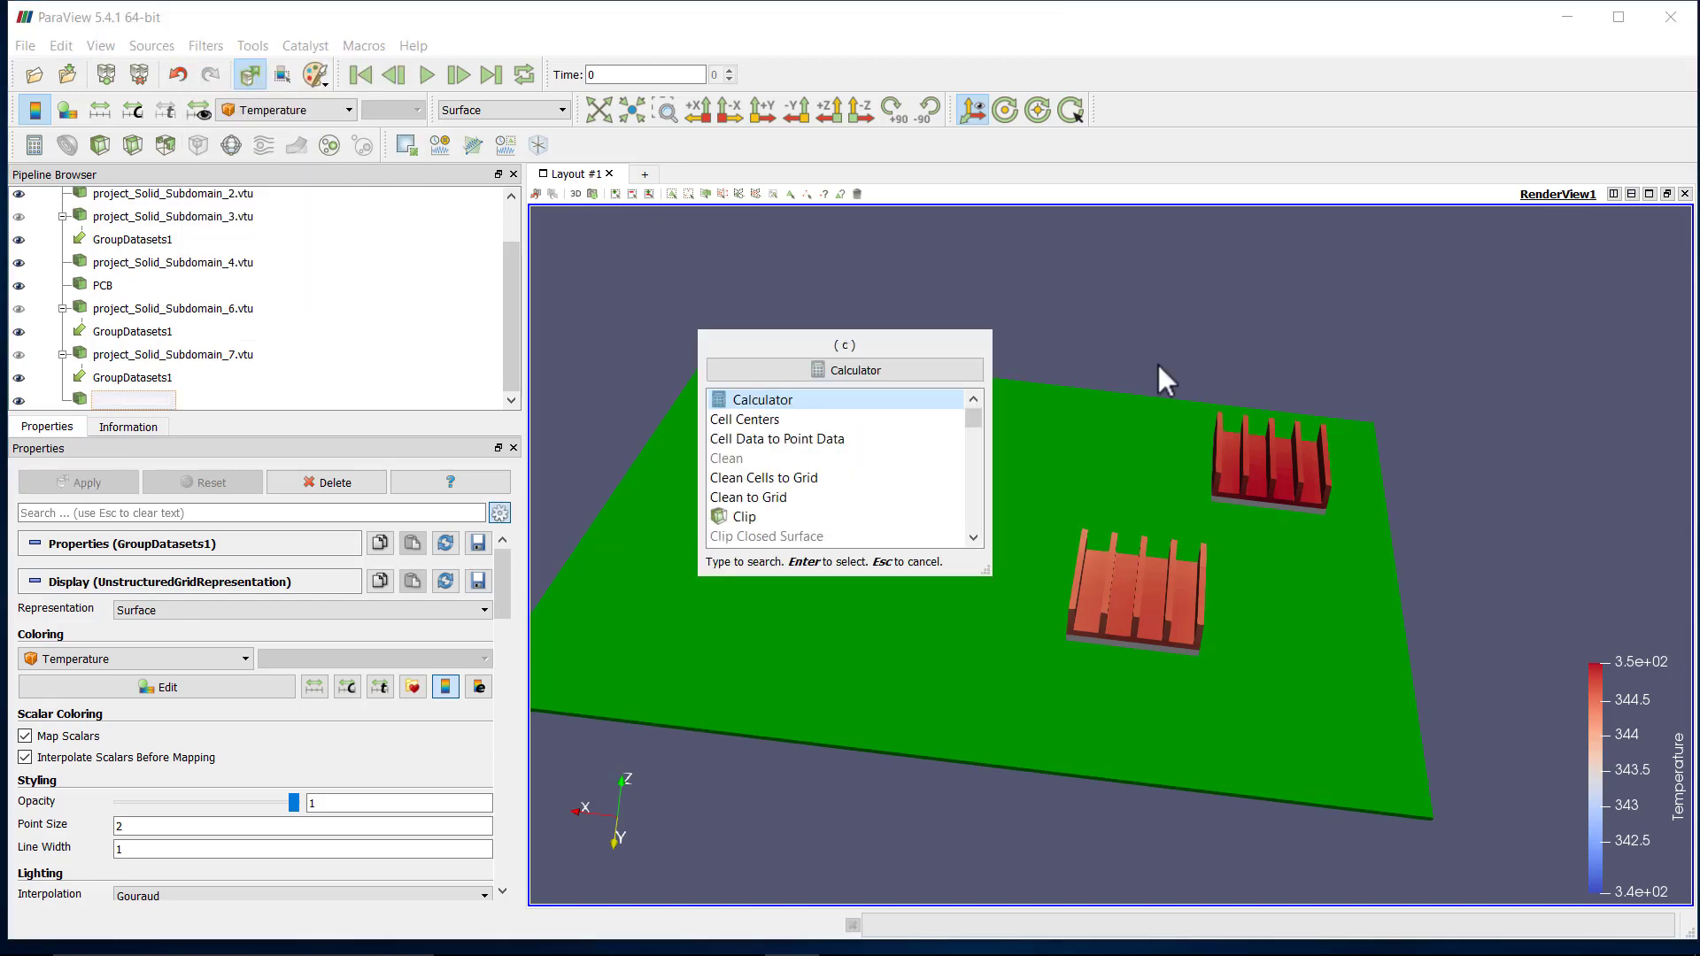
{"action": "type", "text": "el"}
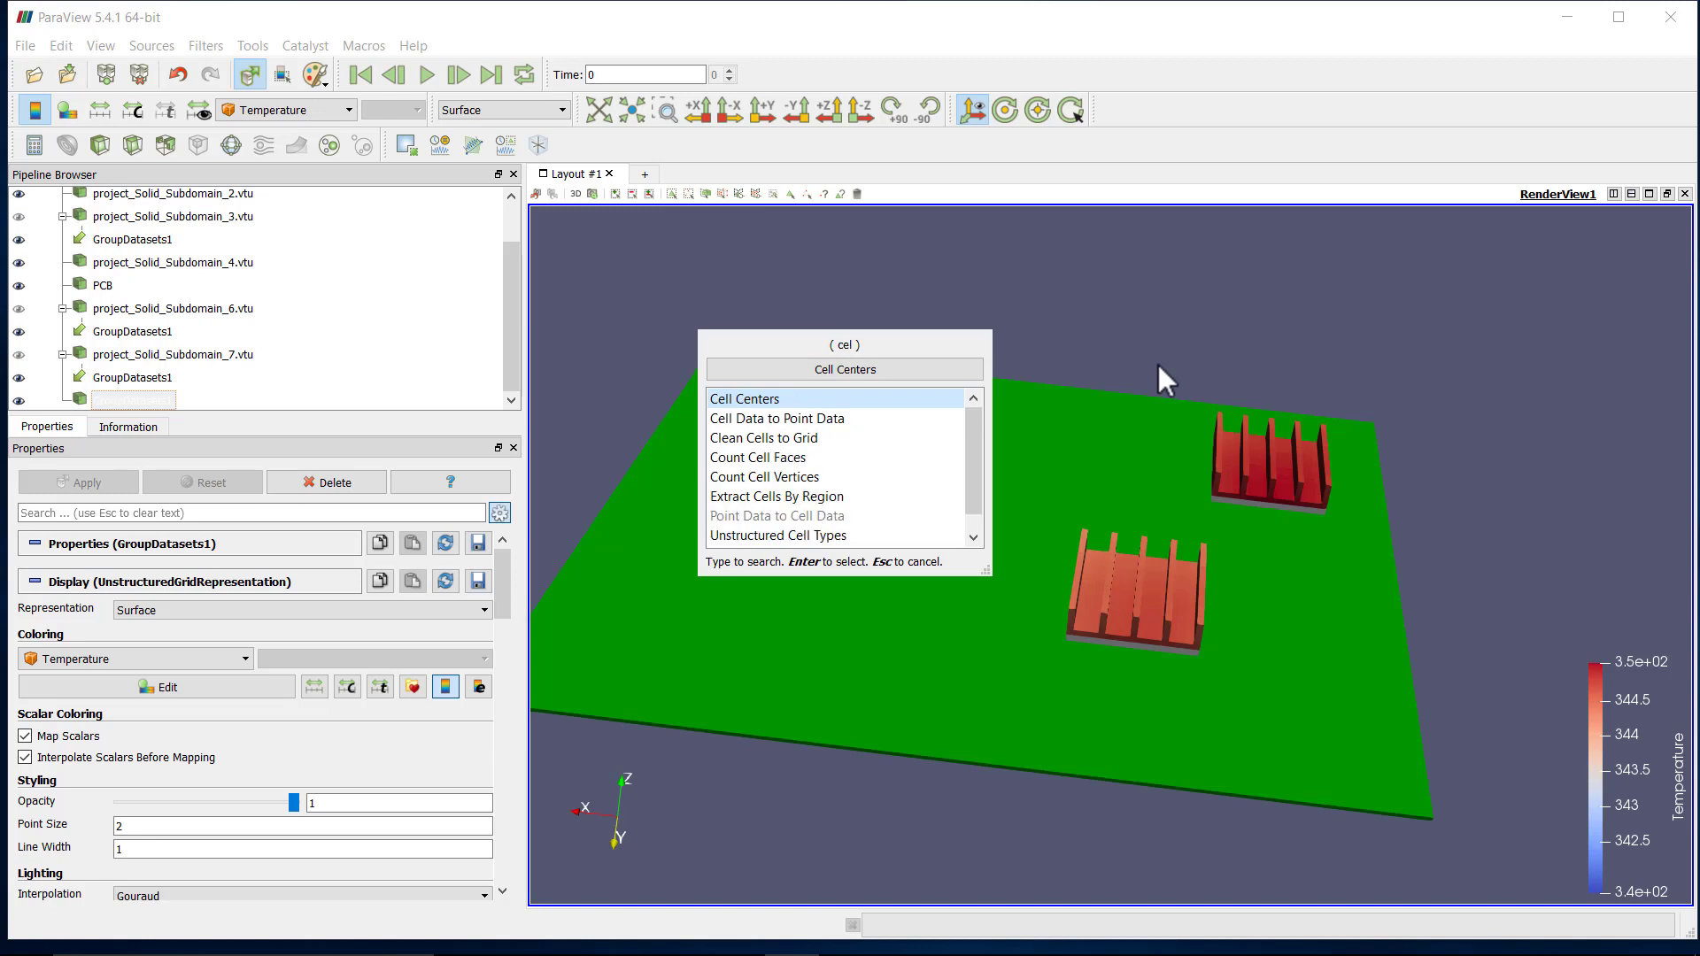
{"action": "left_click", "coordinate": [820, 421]}
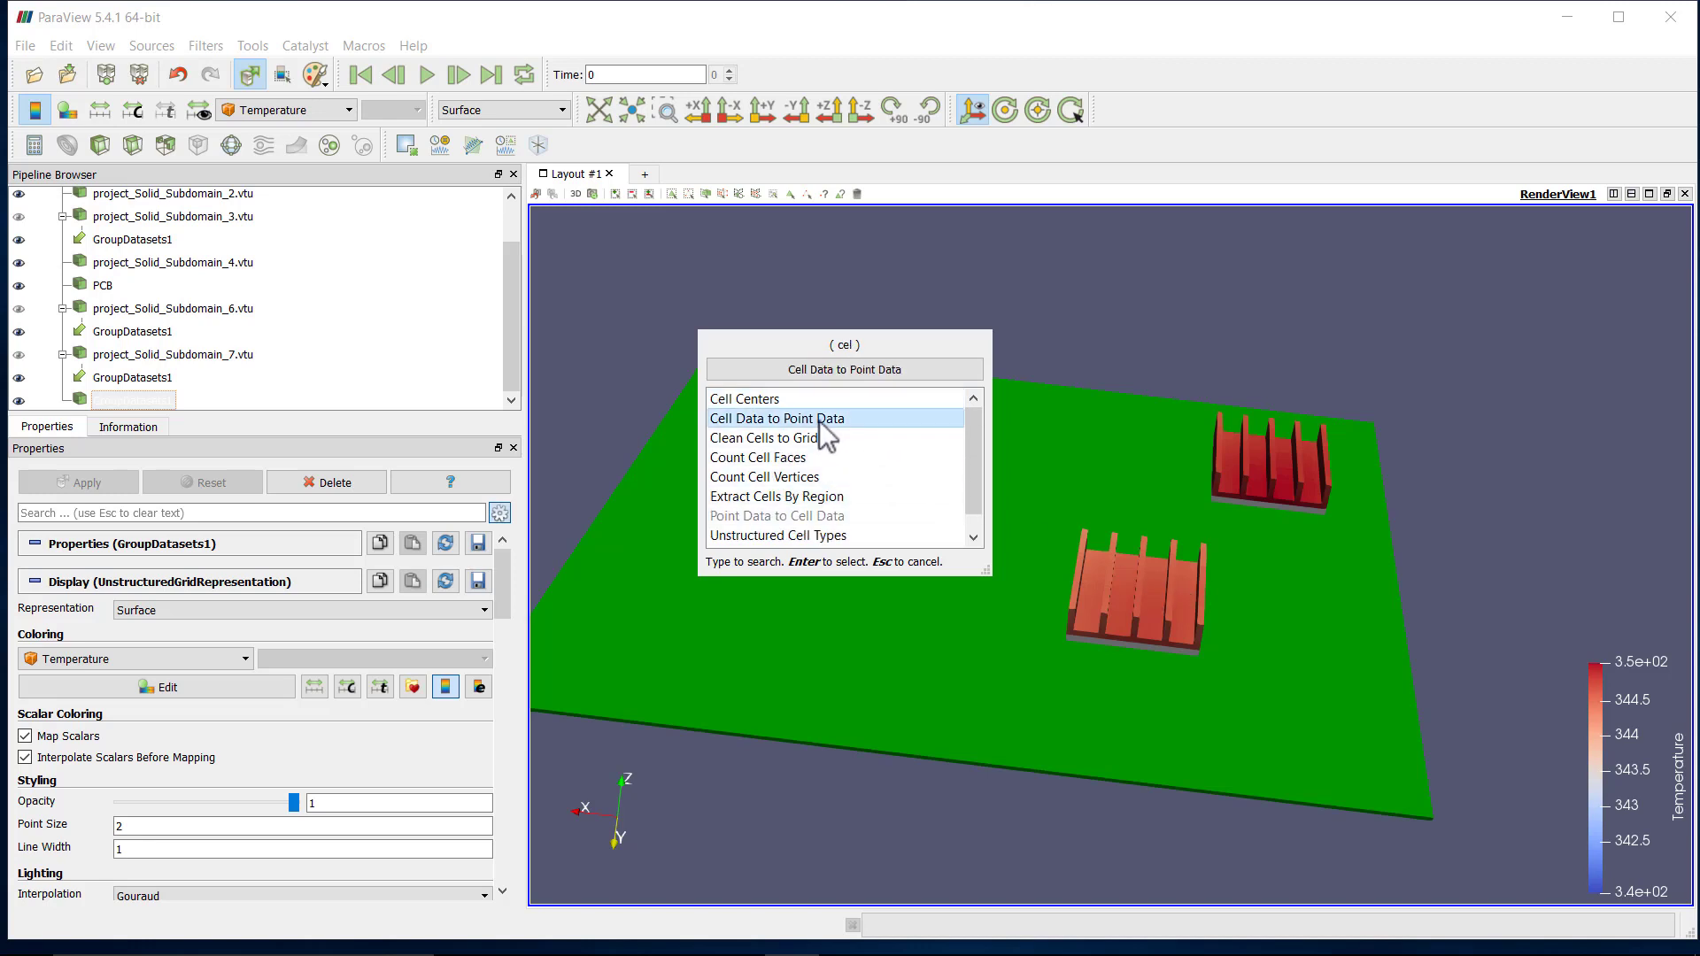
{"action": "left_click", "coordinate": [810, 377]}
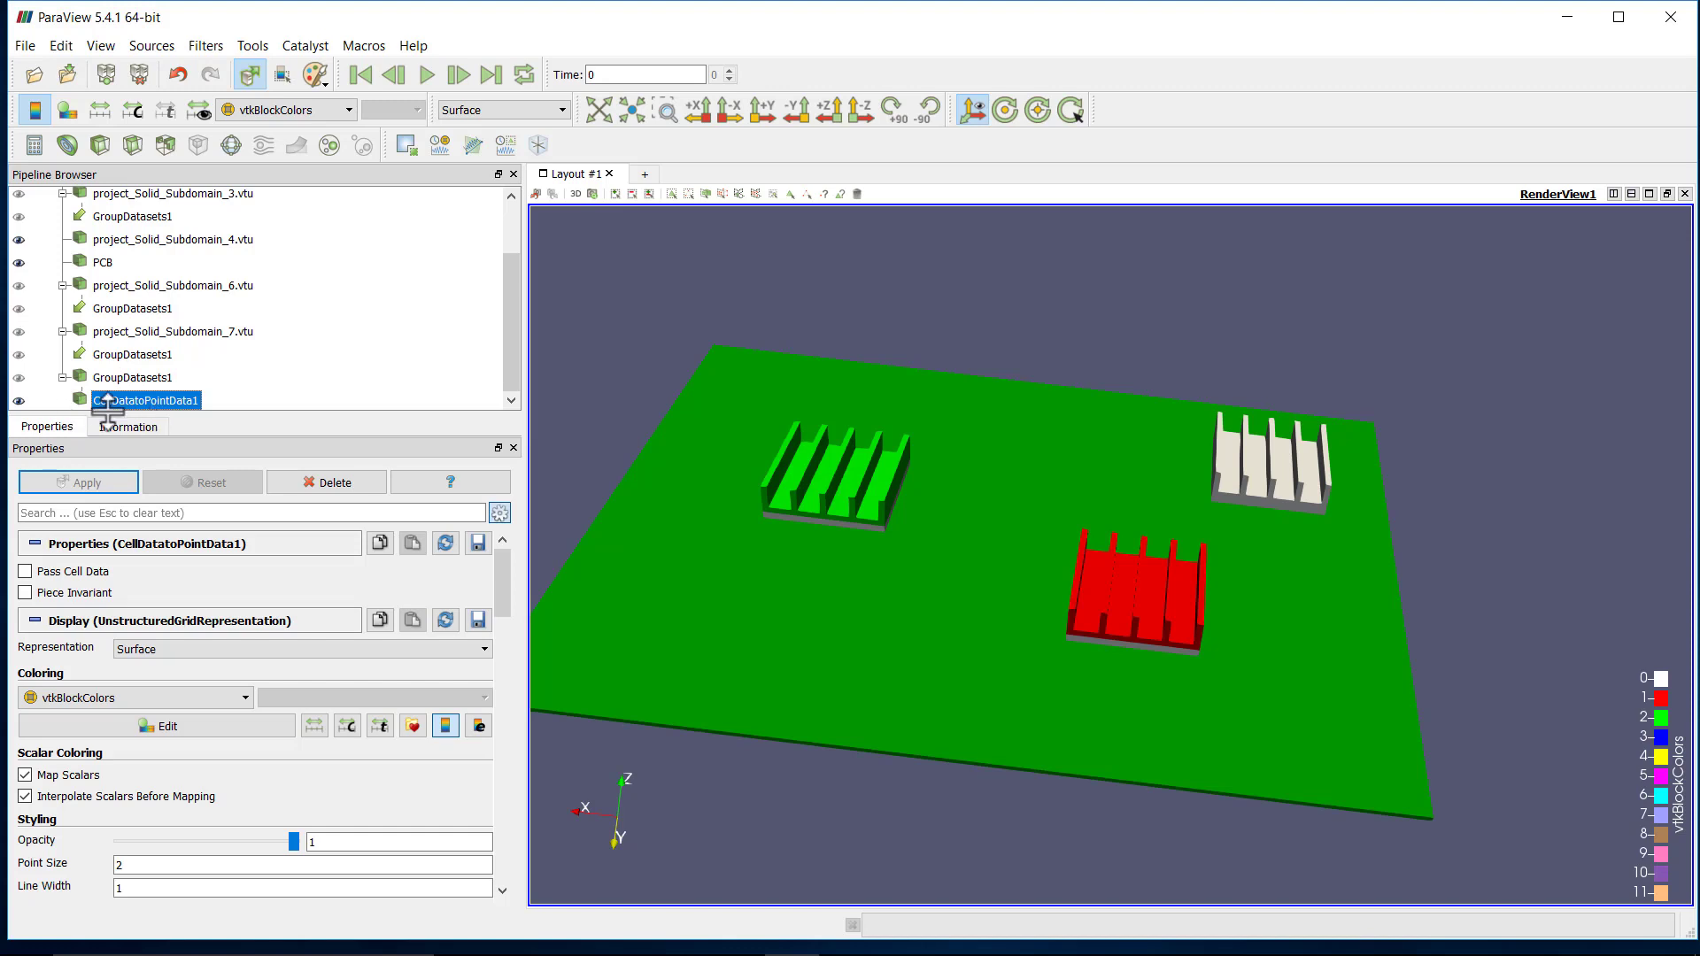
Color the point-data heat sinks by Temperature and inspect the smoothed shading on the fins up close.
{"action": "left_click", "coordinate": [314, 104]}
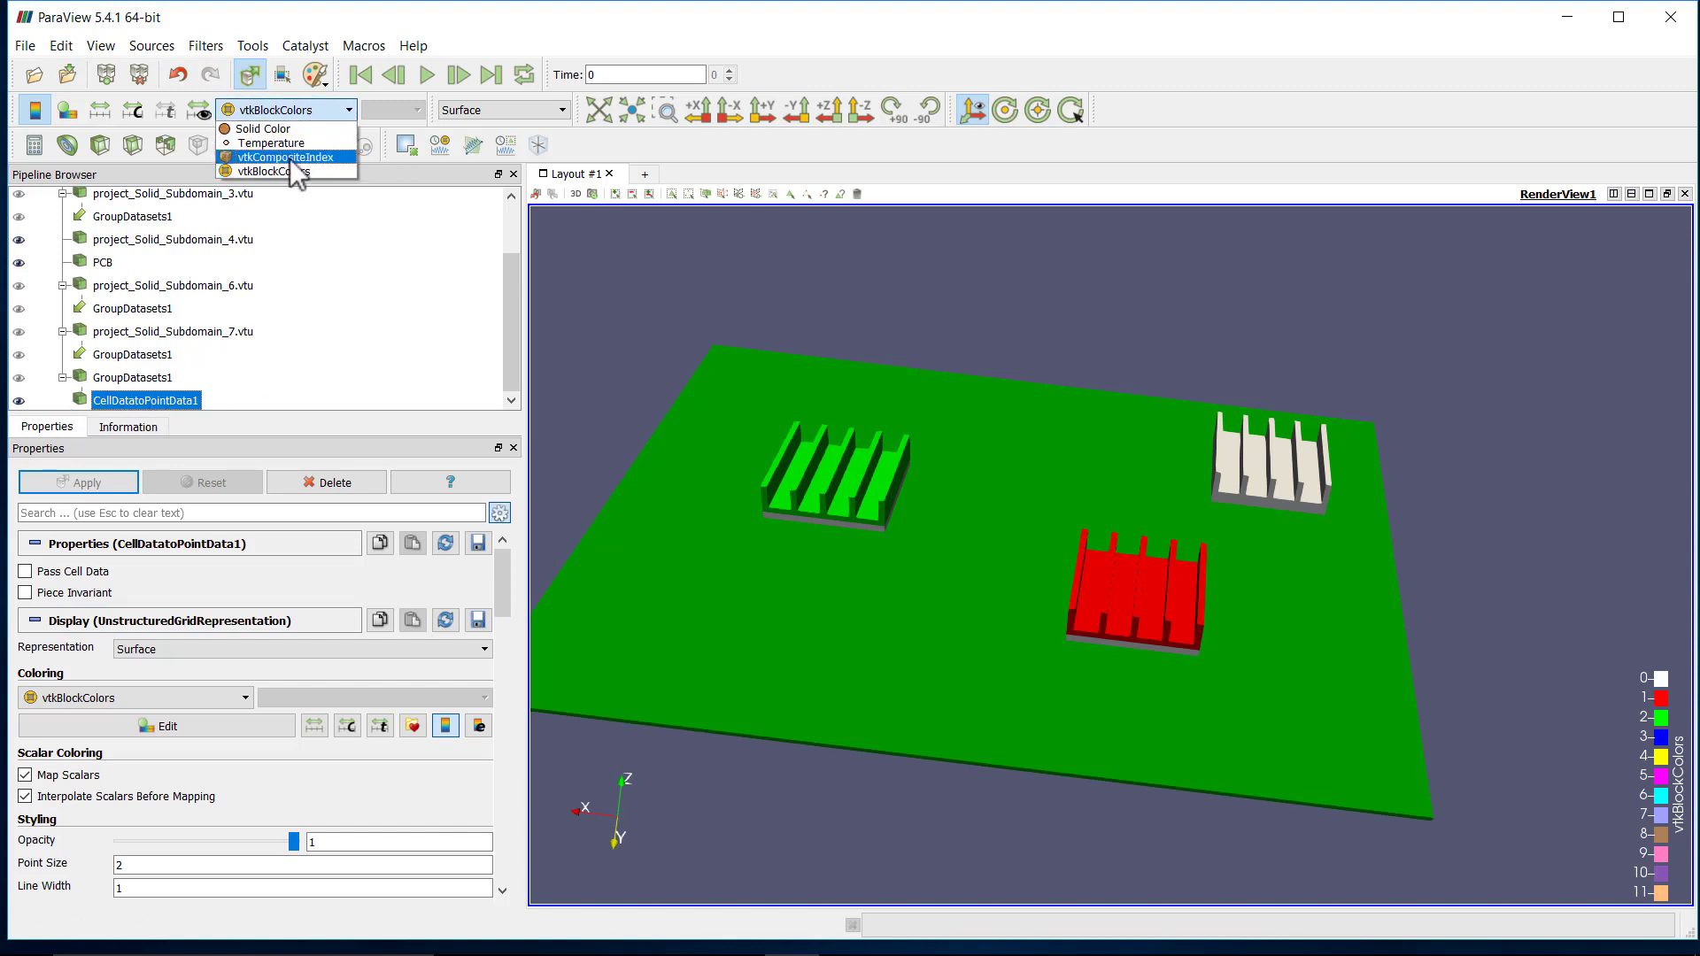
{"action": "left_click", "coordinate": [295, 145]}
{"action": "left_click_drag", "start_coordinate": [1013, 607], "coordinate": [859, 589]}
{"action": "scroll", "coordinate": [1030, 577], "scroll_direction": "up", "scroll_amount": 5}
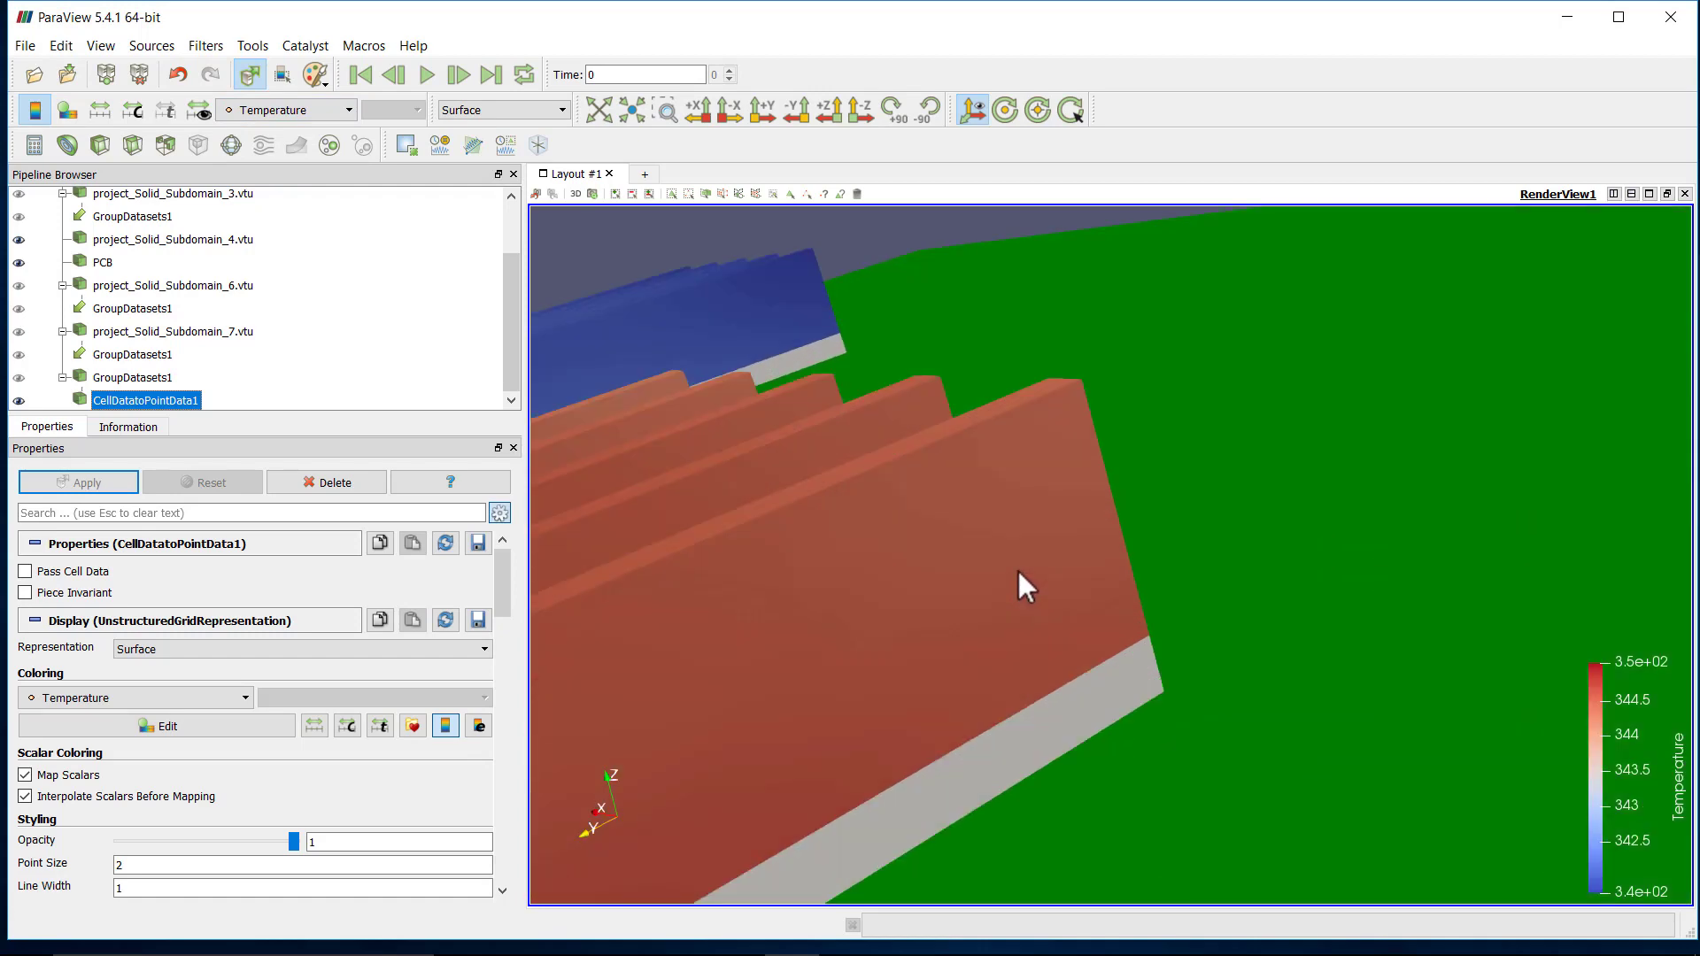
{"action": "scroll", "coordinate": [1020, 577], "scroll_direction": "down", "scroll_amount": 2}
{"action": "scroll", "coordinate": [1018, 560], "scroll_direction": "down", "scroll_amount": 3}
{"action": "left_click_drag", "start_coordinate": [1012, 555], "coordinate": [1188, 572]}
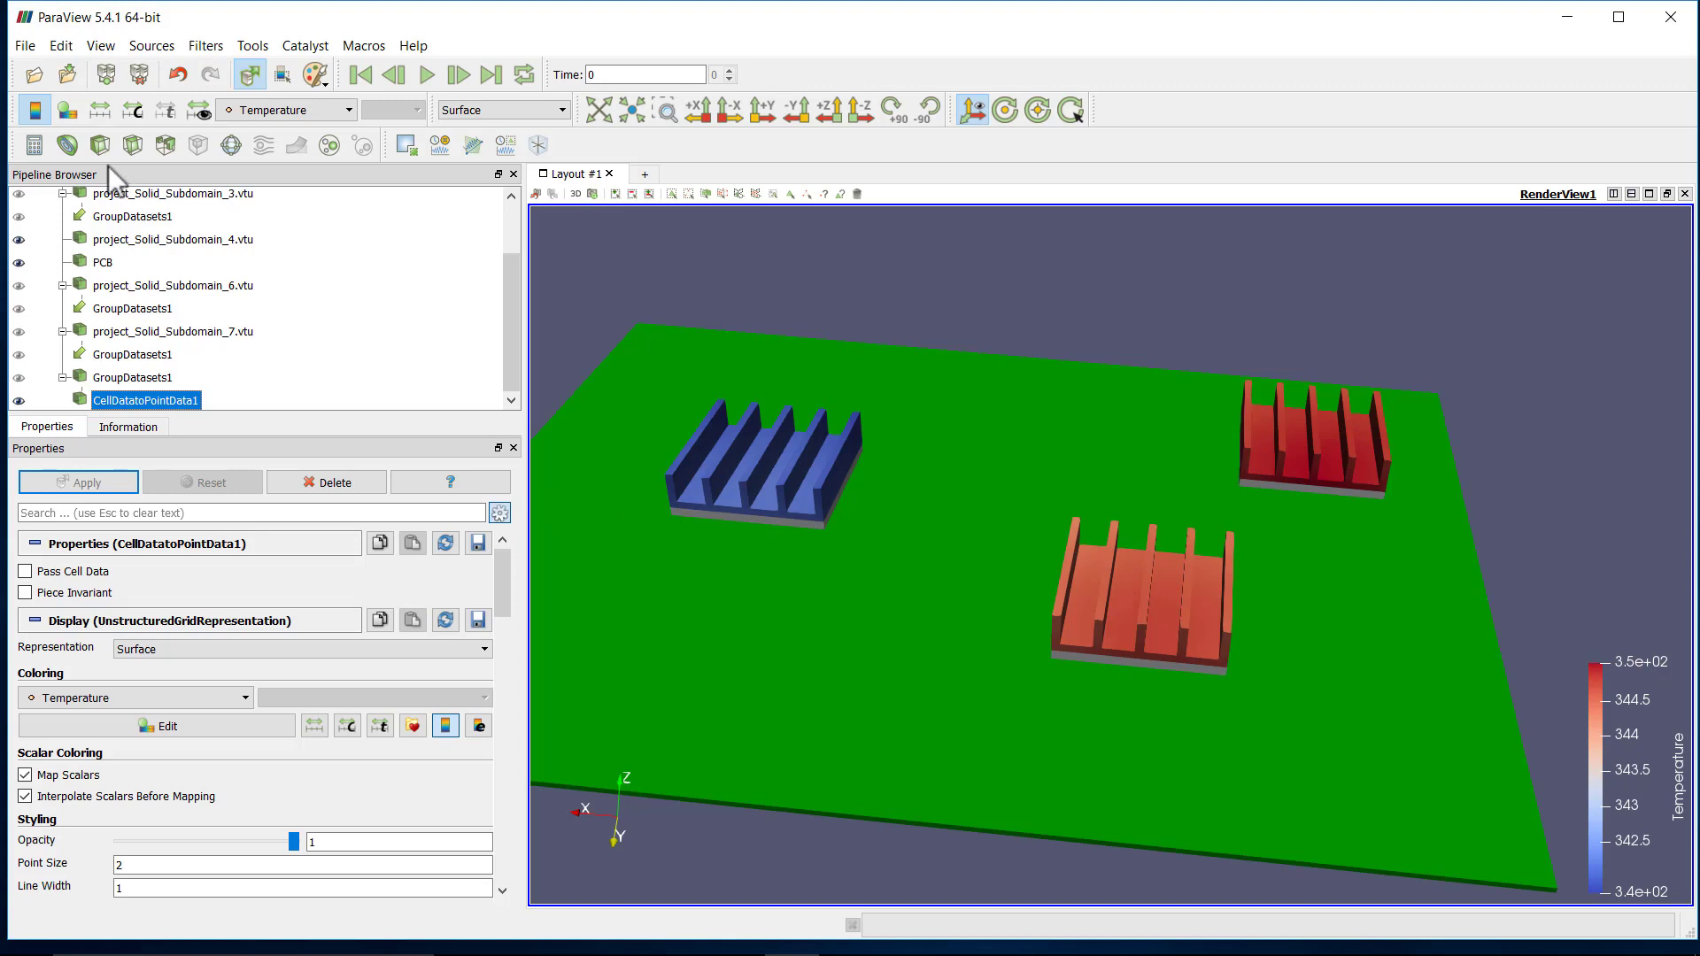
Add a Calculator filter to the point-data heat sinks and name its result array TdegC.
{"action": "left_click", "coordinate": [34, 145]}
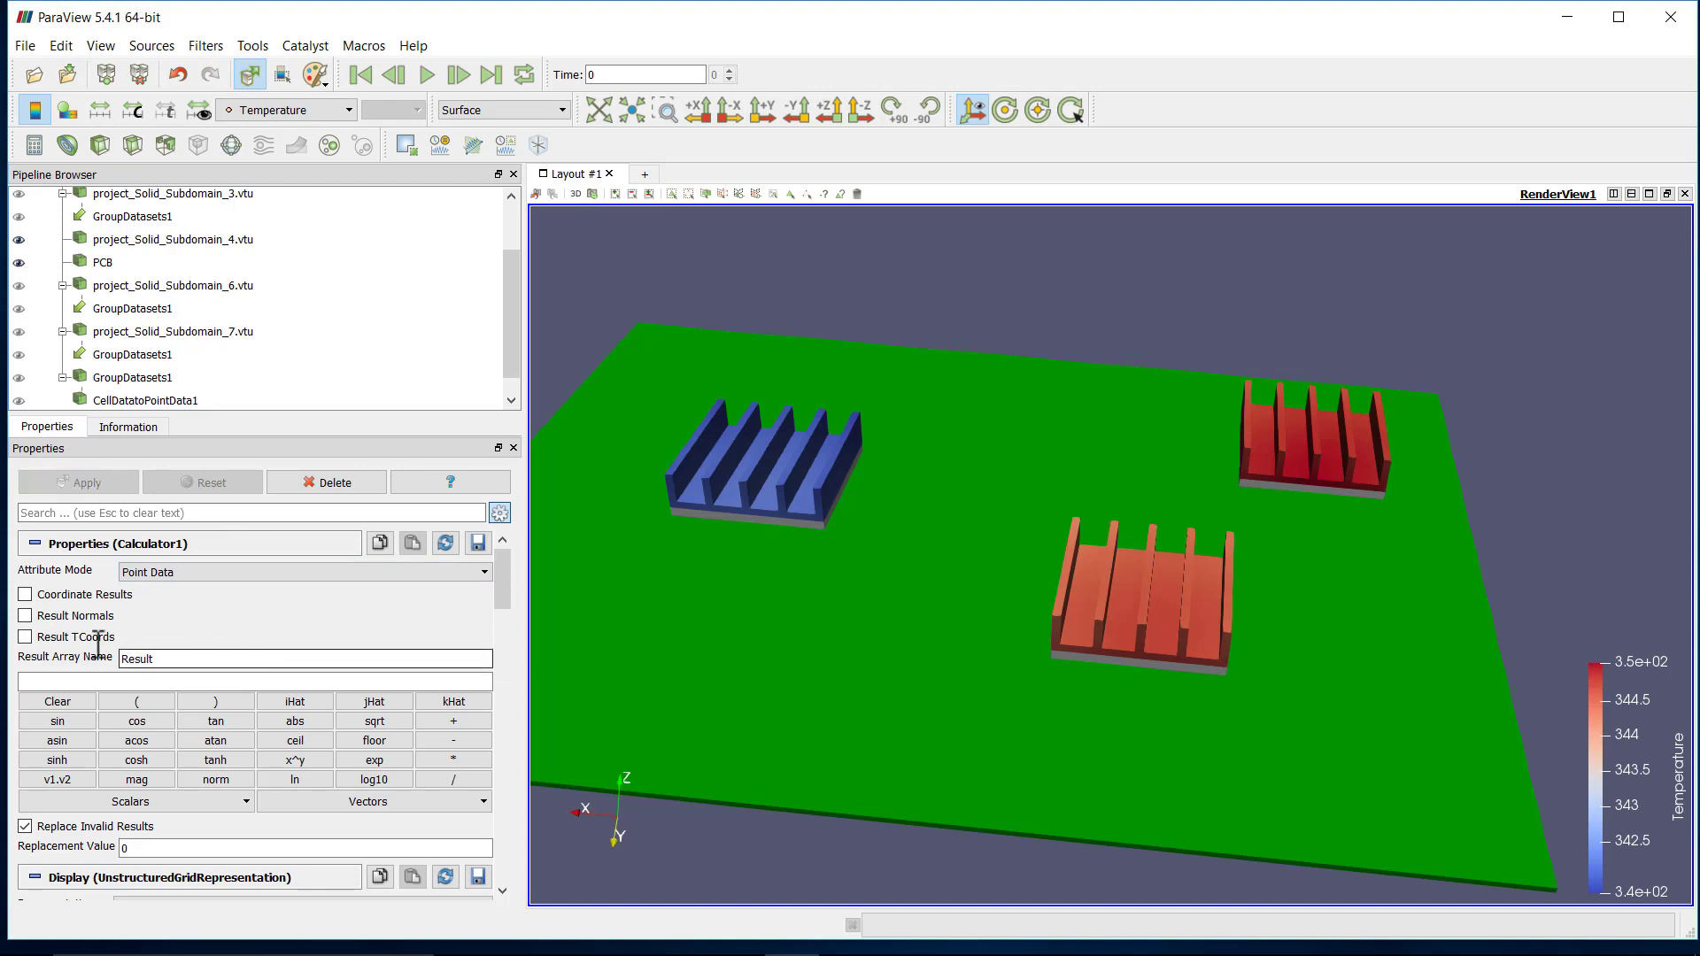
{"action": "left_click_drag", "start_coordinate": [120, 659], "coordinate": [237, 657]}
{"action": "type", "text": "T"}
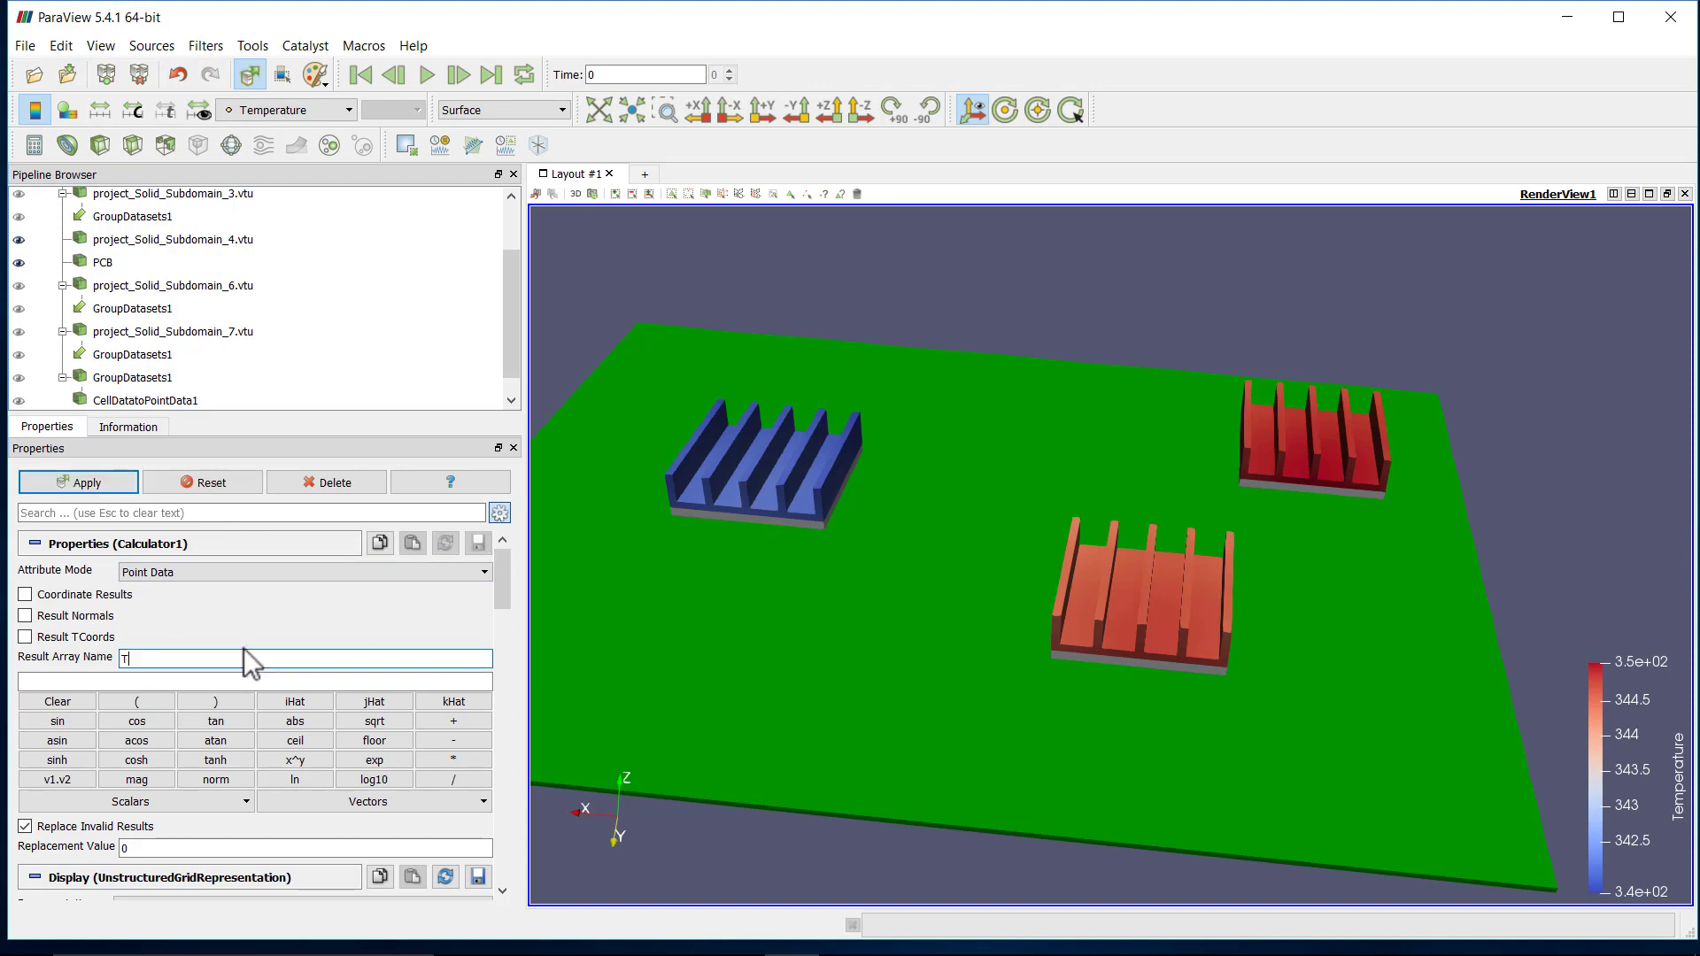
{"action": "type", "text": "degC"}
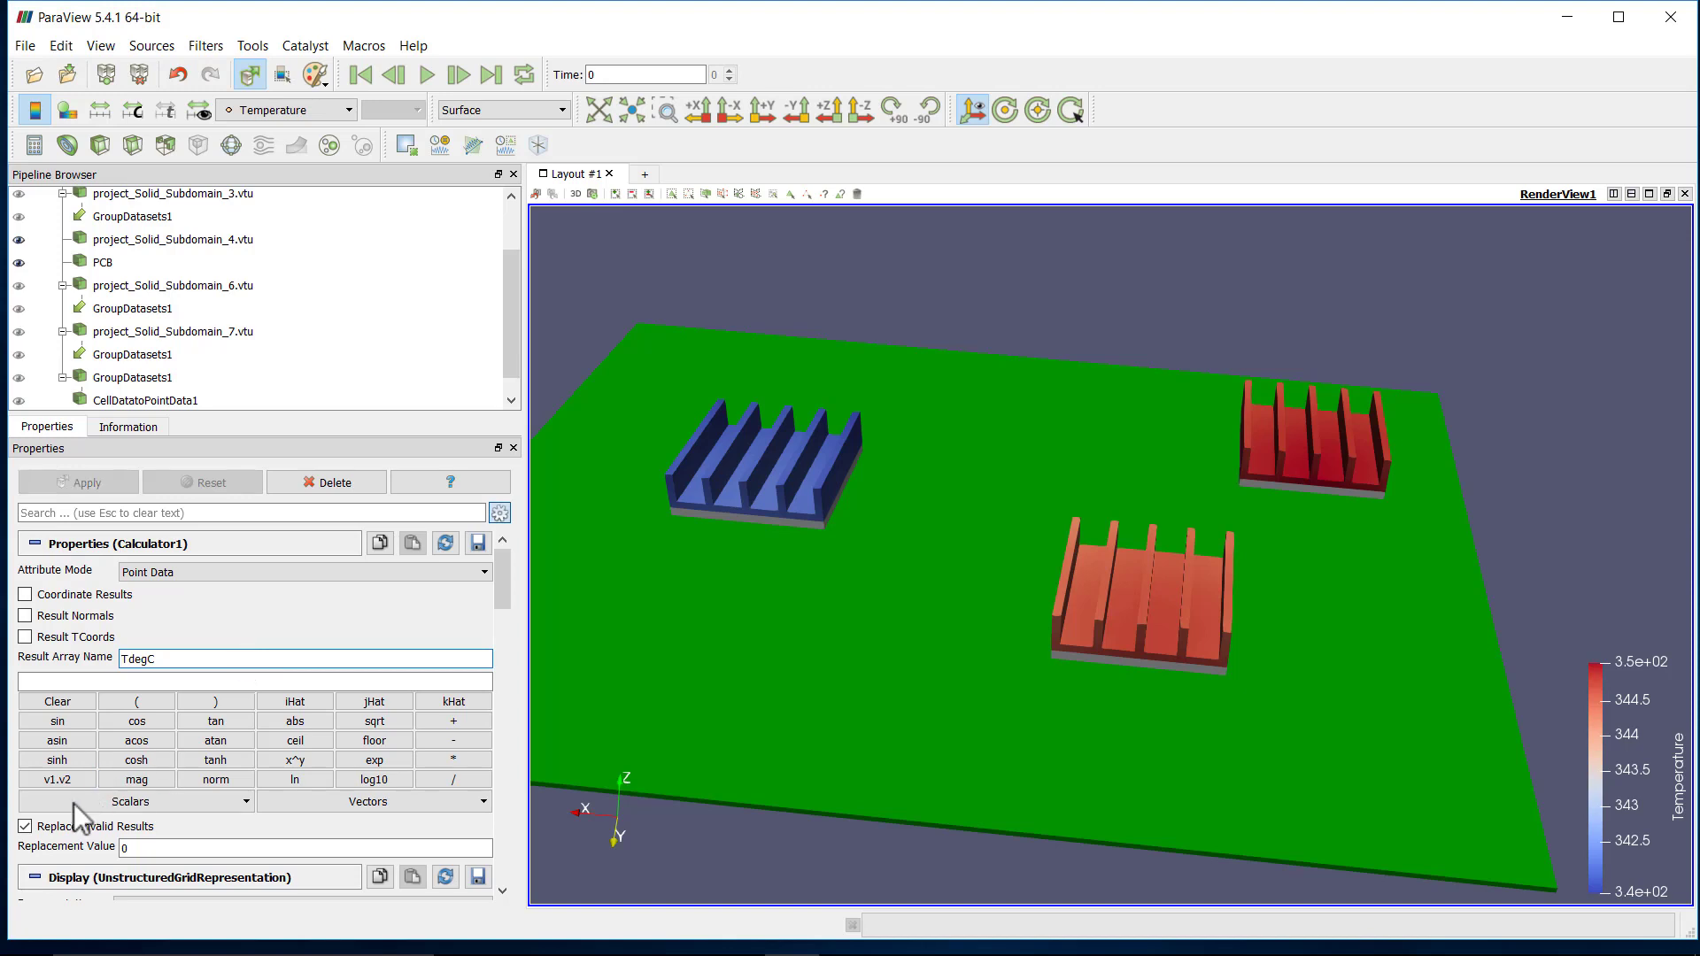
Set the Calculator expression to Temperature-273.15 and apply it.
{"action": "left_click", "coordinate": [140, 800]}
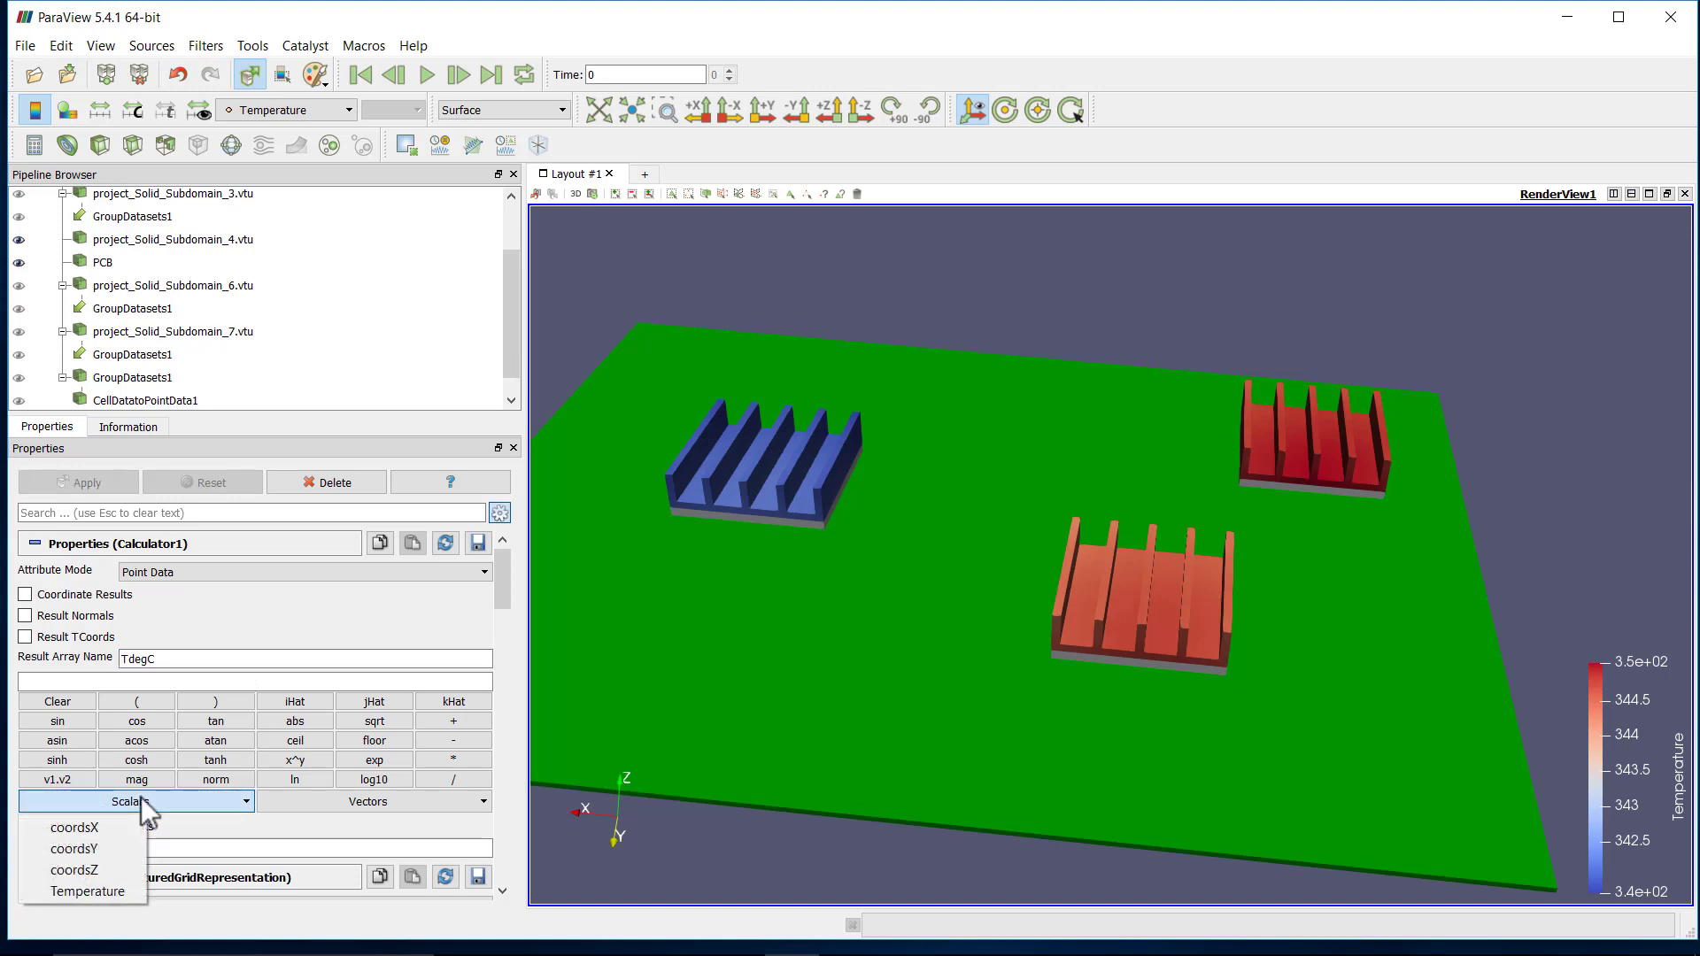
{"action": "left_click", "coordinate": [103, 891]}
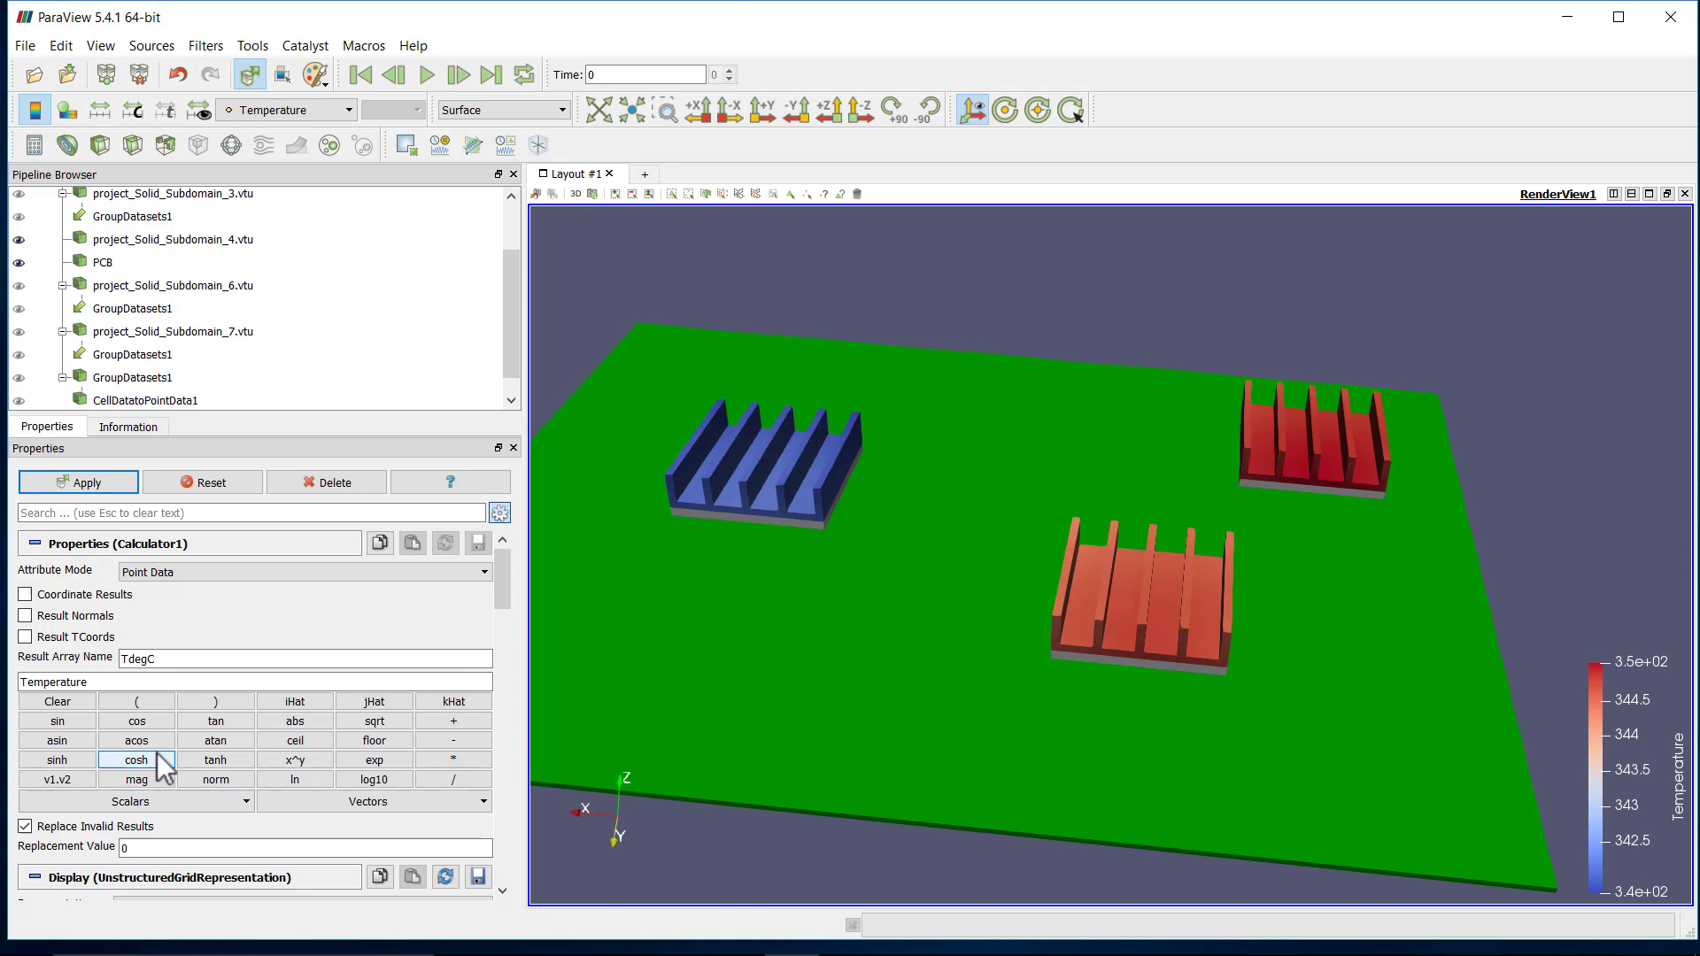
{"action": "left_click", "coordinate": [169, 680]}
{"action": "type", "text": "-2"}
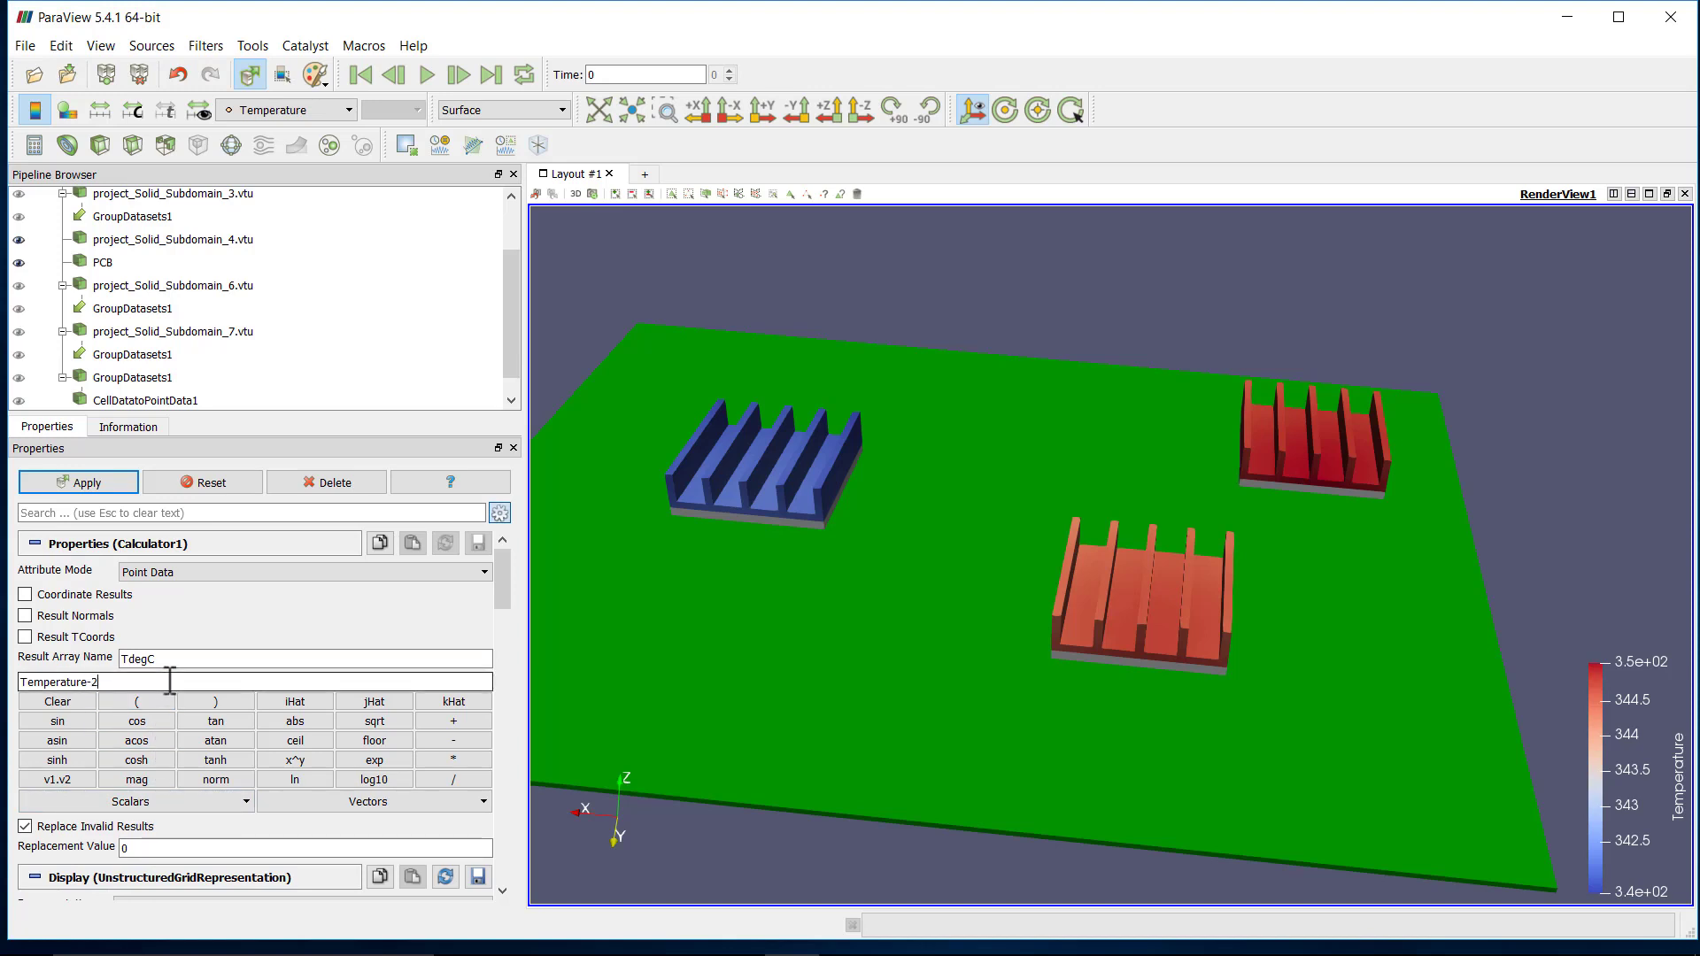
{"action": "type", "text": "73.15"}
{"action": "key", "text": "Return"}
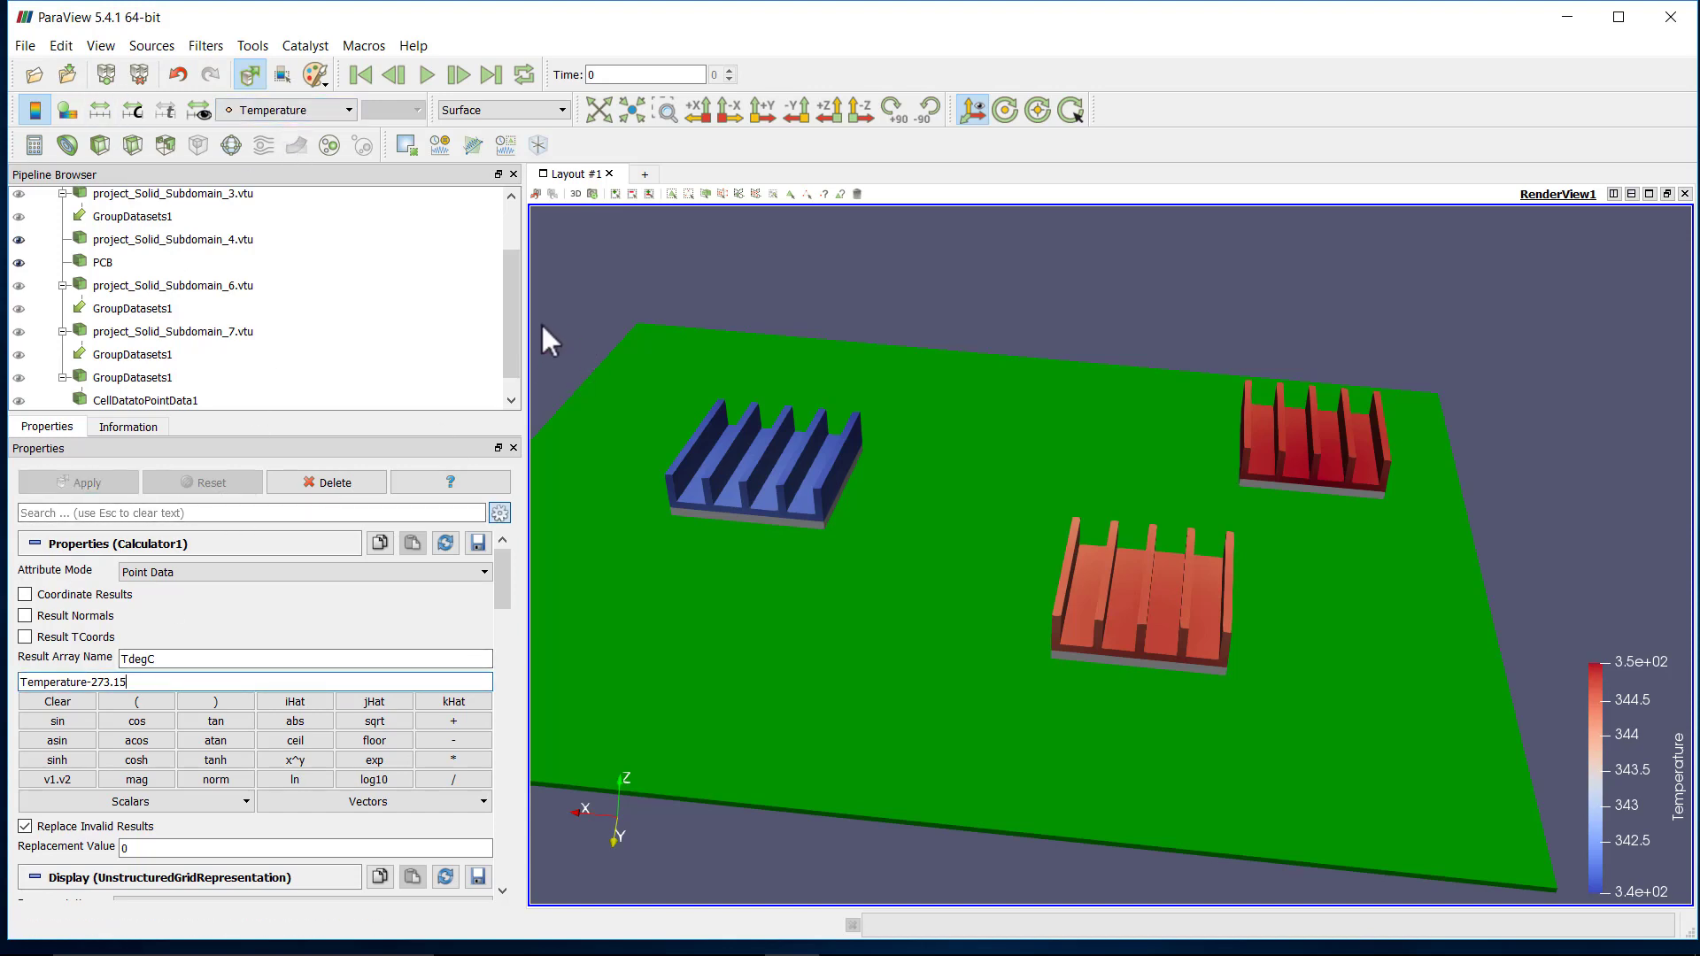
Color the Calculator result on the heat sinks by TdegC.
{"action": "scroll", "coordinate": [506, 336], "scroll_direction": "down", "scroll_amount": 1}
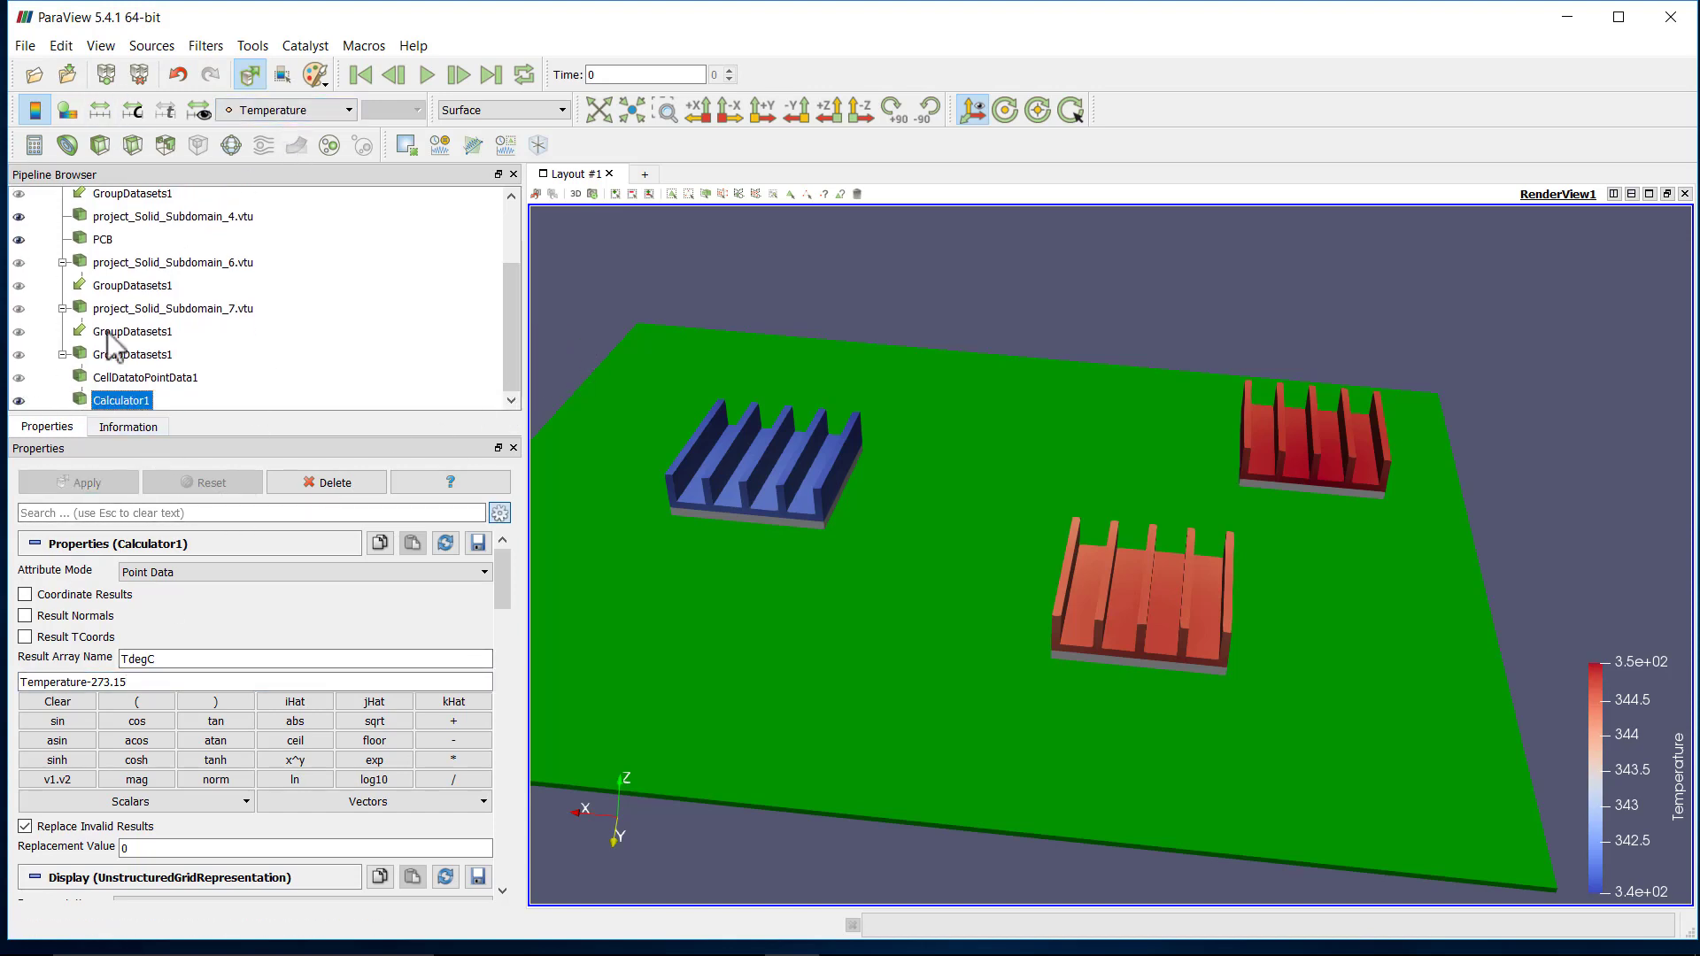
{"action": "left_click", "coordinate": [310, 110]}
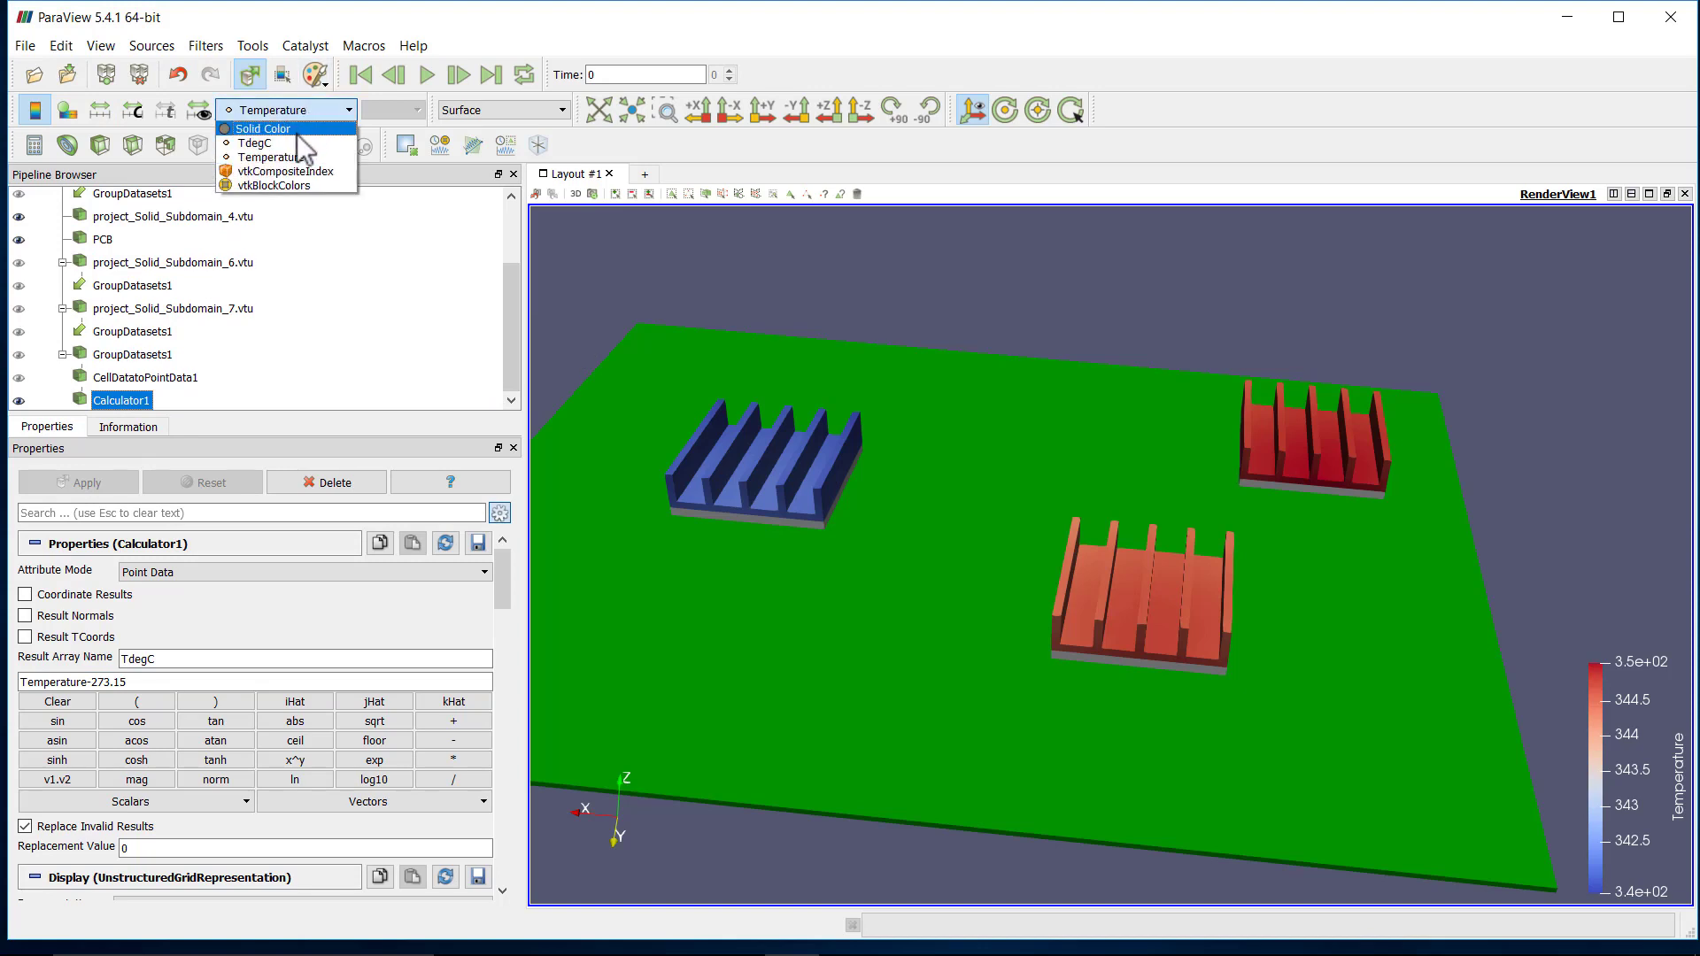
{"action": "left_click", "coordinate": [295, 142]}
{"action": "left_click_drag", "start_coordinate": [1108, 701], "coordinate": [990, 717]}
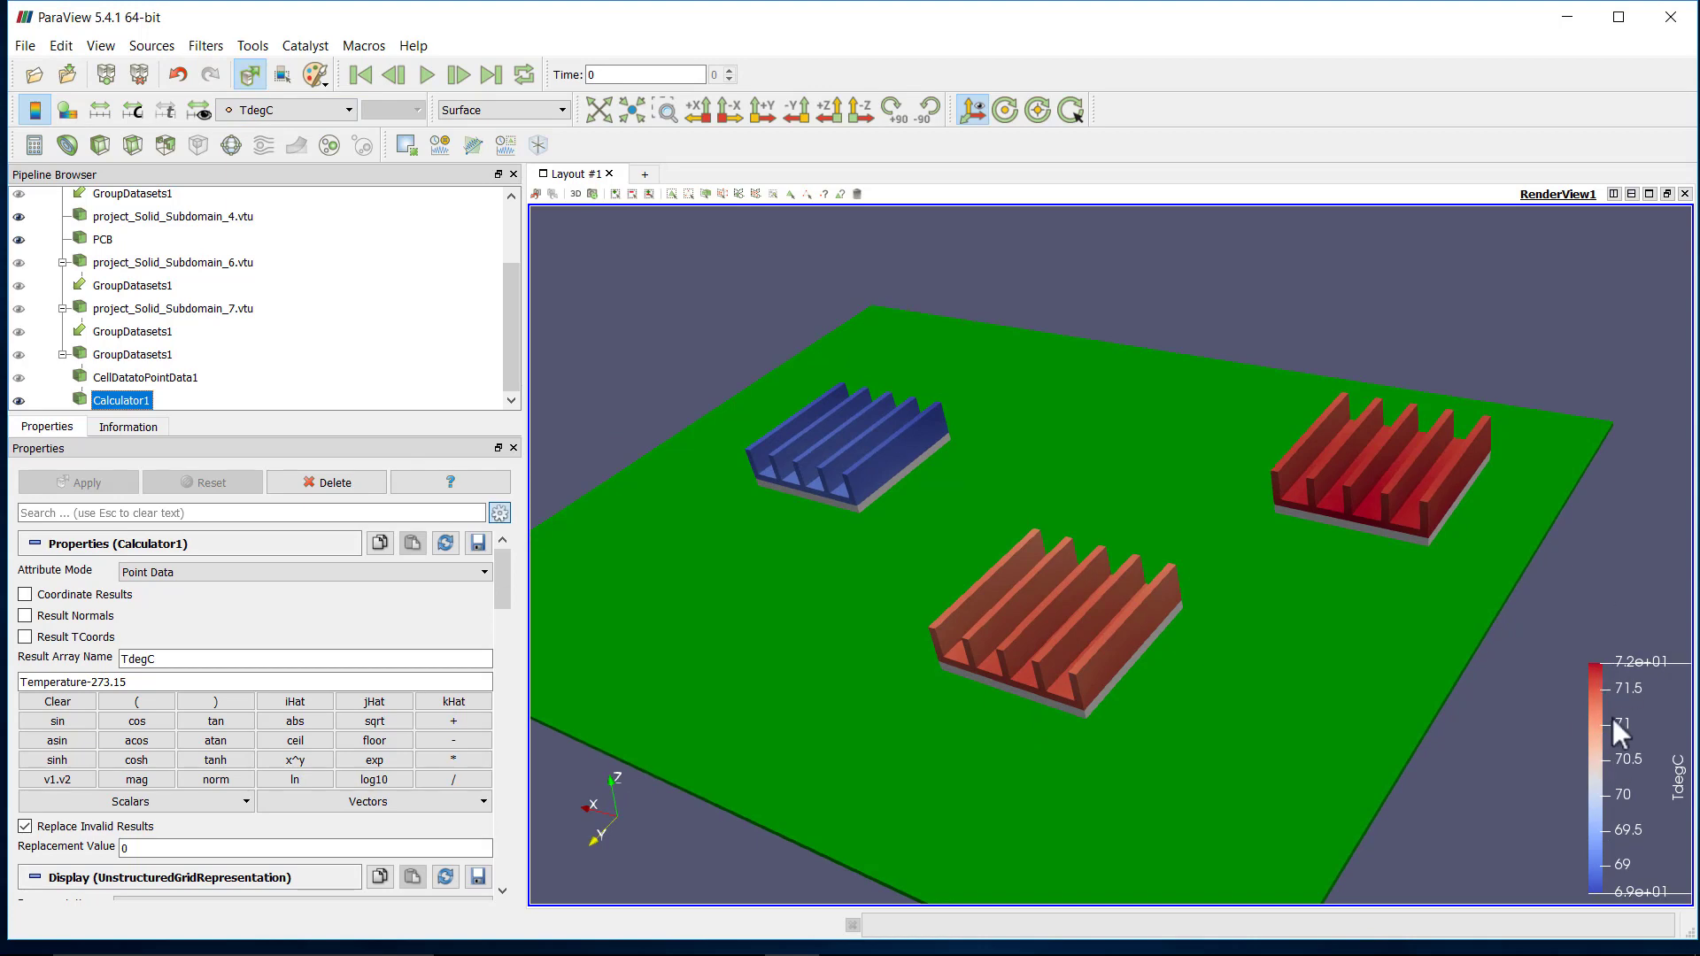
Show the whole board at an angle and switch the render view to the White Background palette.
{"action": "left_click_drag", "start_coordinate": [1292, 765], "coordinate": [1149, 742]}
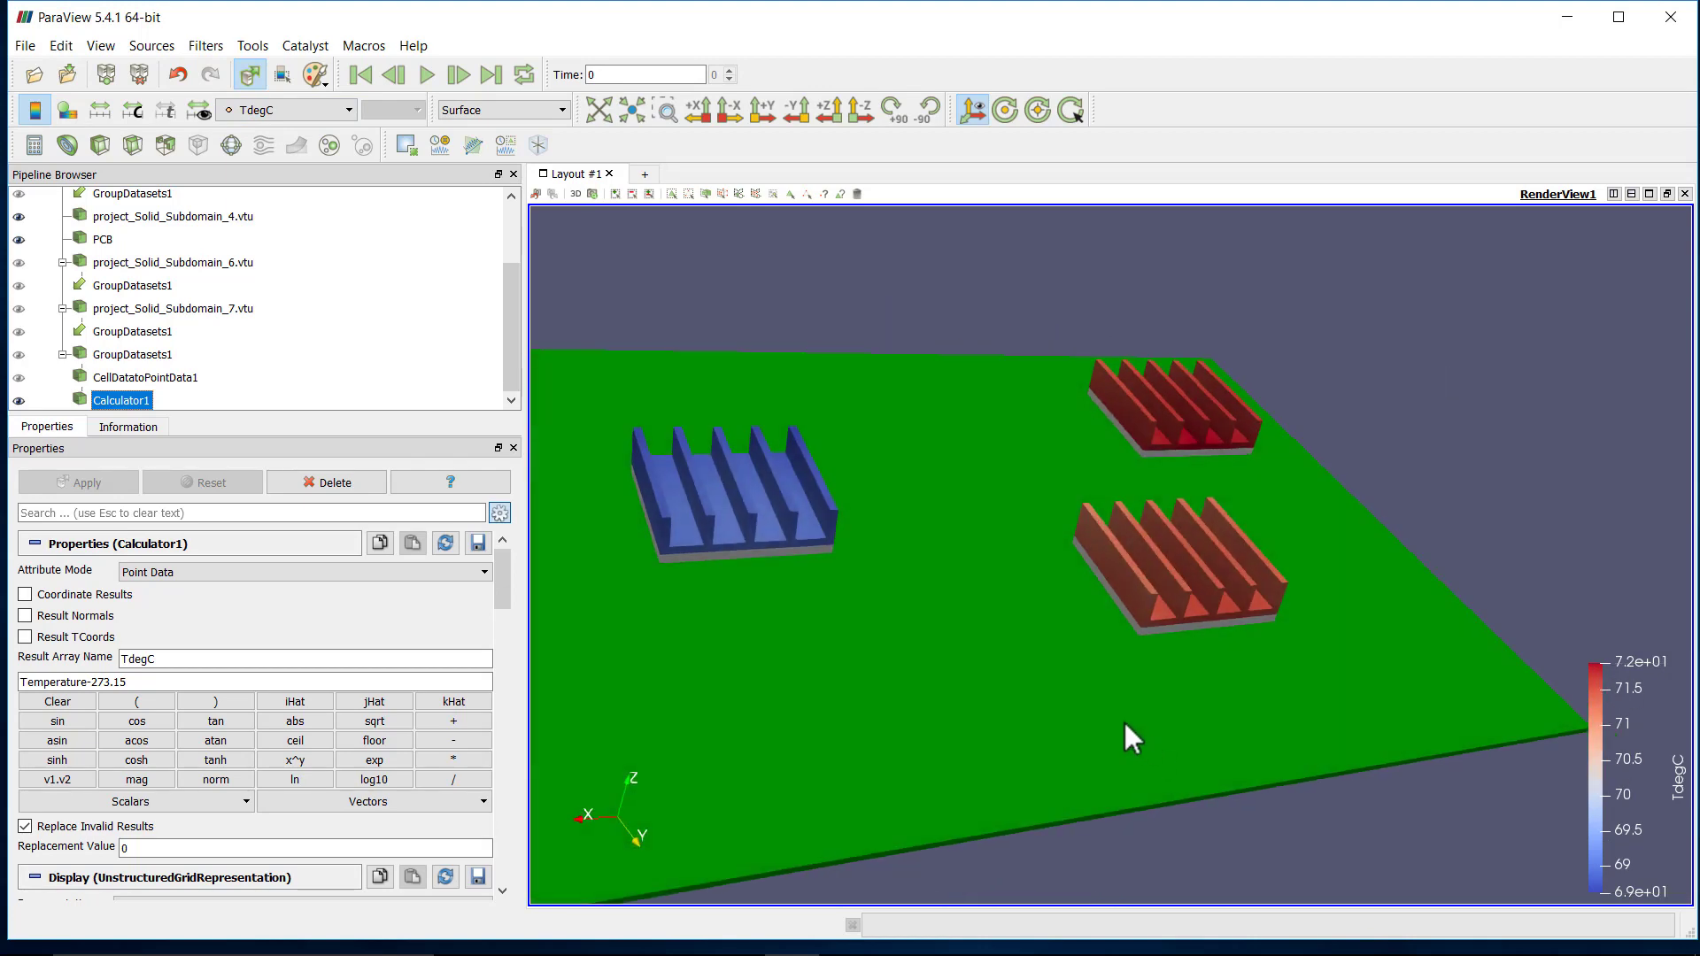
{"action": "mouse_move", "coordinate": [997, 679]}
{"action": "left_mouse_down"}
{"action": "mouse_move", "coordinate": [988, 704]}
{"action": "mouse_move", "coordinate": [1011, 686]}
{"action": "mouse_move", "coordinate": [980, 624]}
{"action": "mouse_move", "coordinate": [874, 611]}
{"action": "mouse_move", "coordinate": [962, 611]}
{"action": "mouse_move", "coordinate": [949, 614]}
{"action": "mouse_move", "coordinate": [990, 655]}
{"action": "left_mouse_up"}
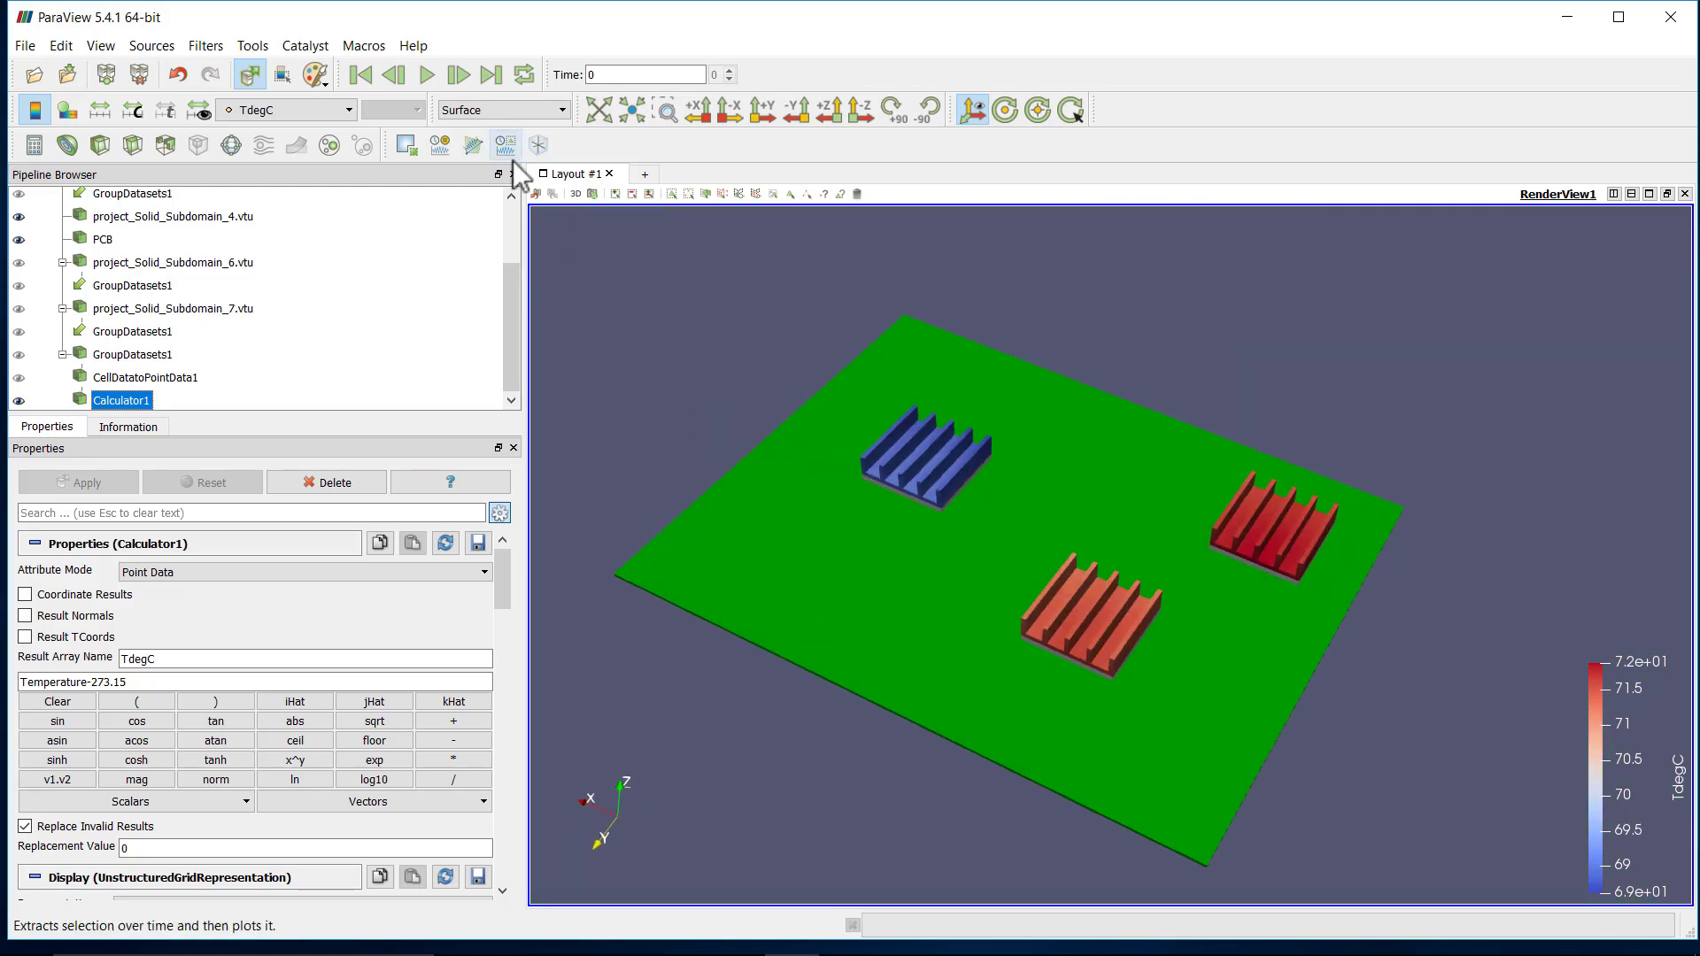
{"action": "left_click", "coordinate": [327, 83]}
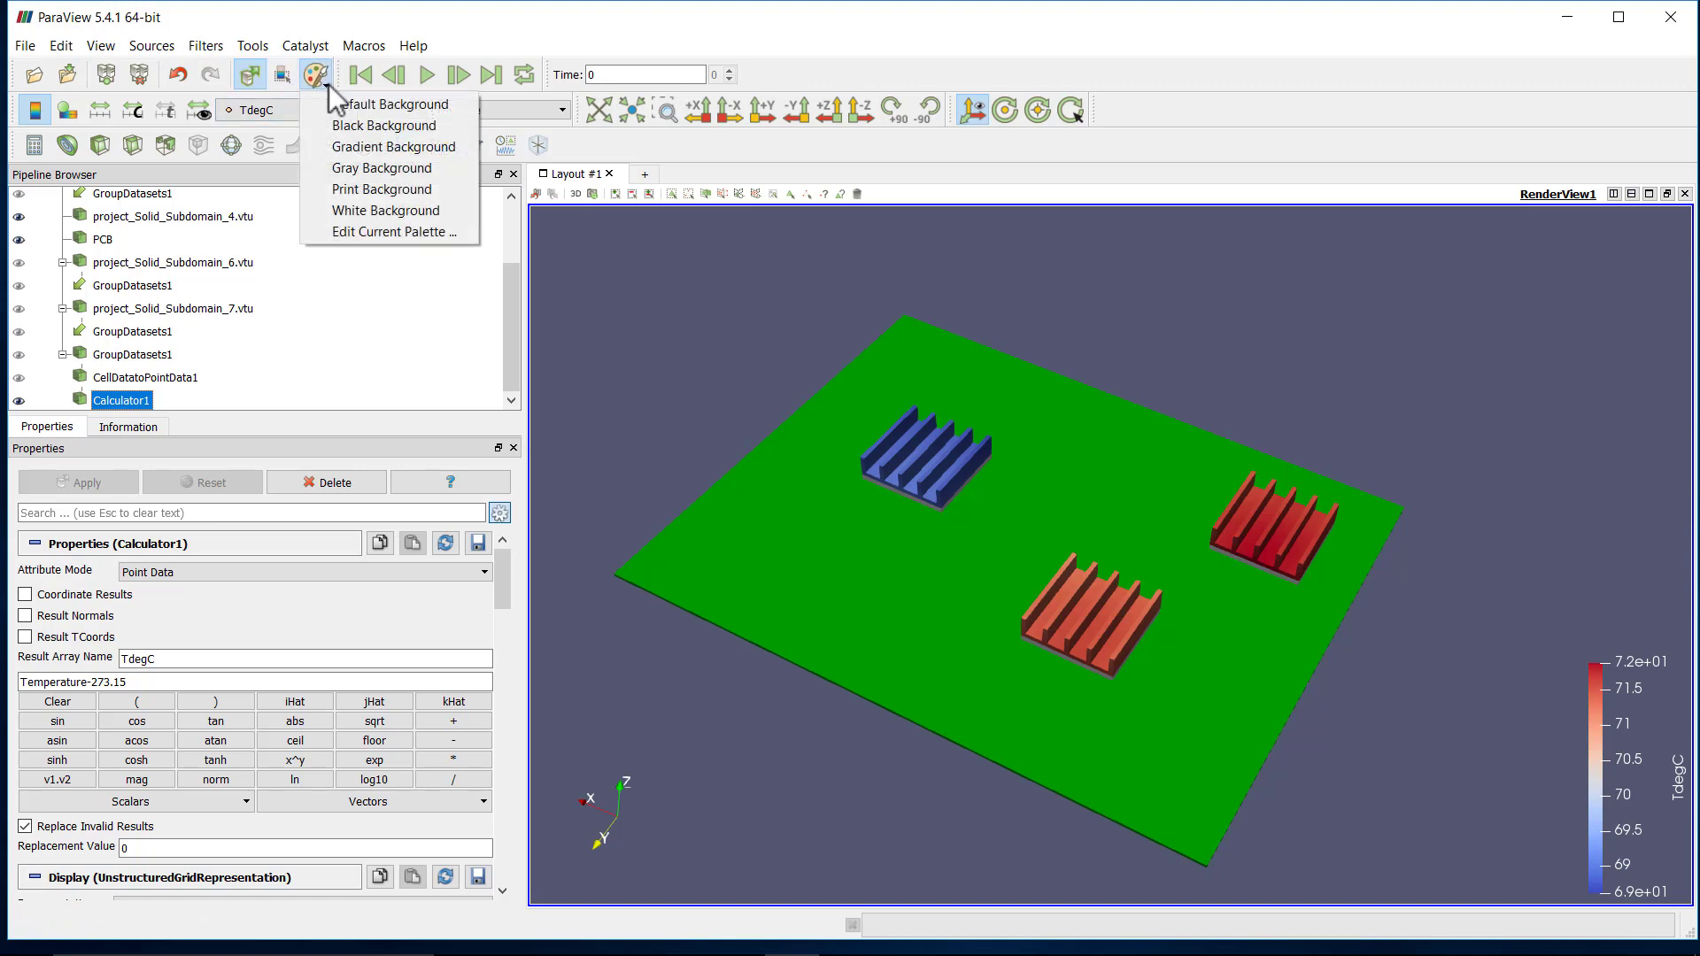
{"action": "left_click", "coordinate": [365, 211]}
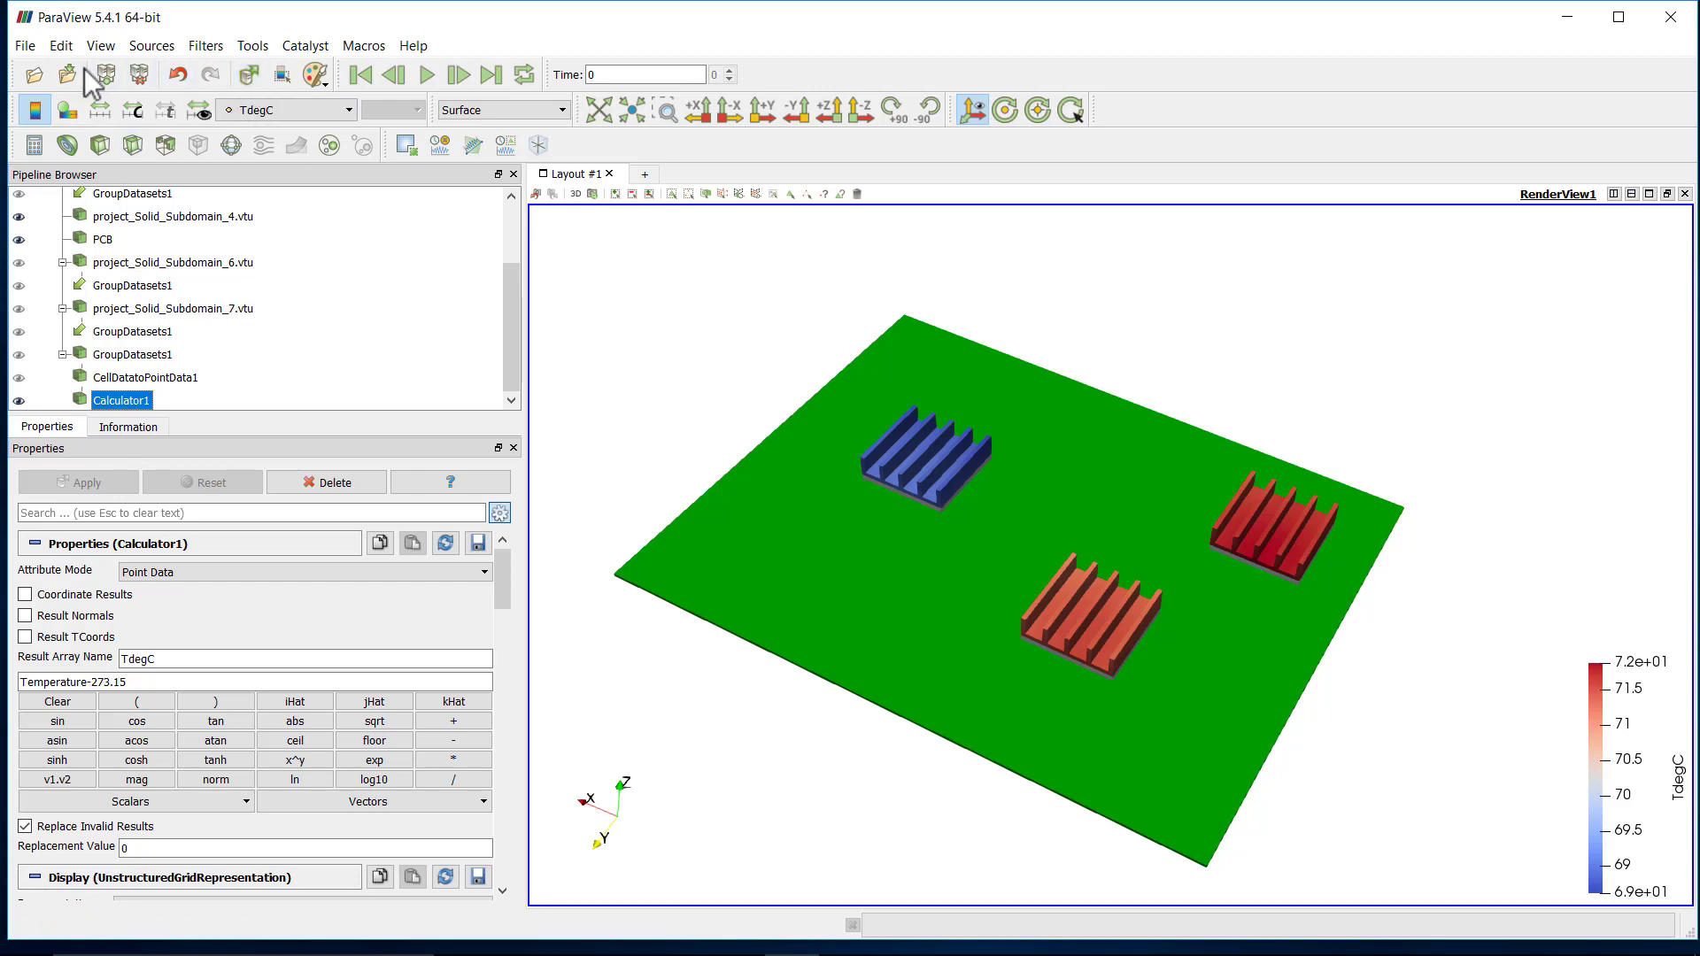
Open project_Fluid_Subdomain_1.vtu and load it with all its arrays enabled.
{"action": "left_click", "coordinate": [27, 51]}
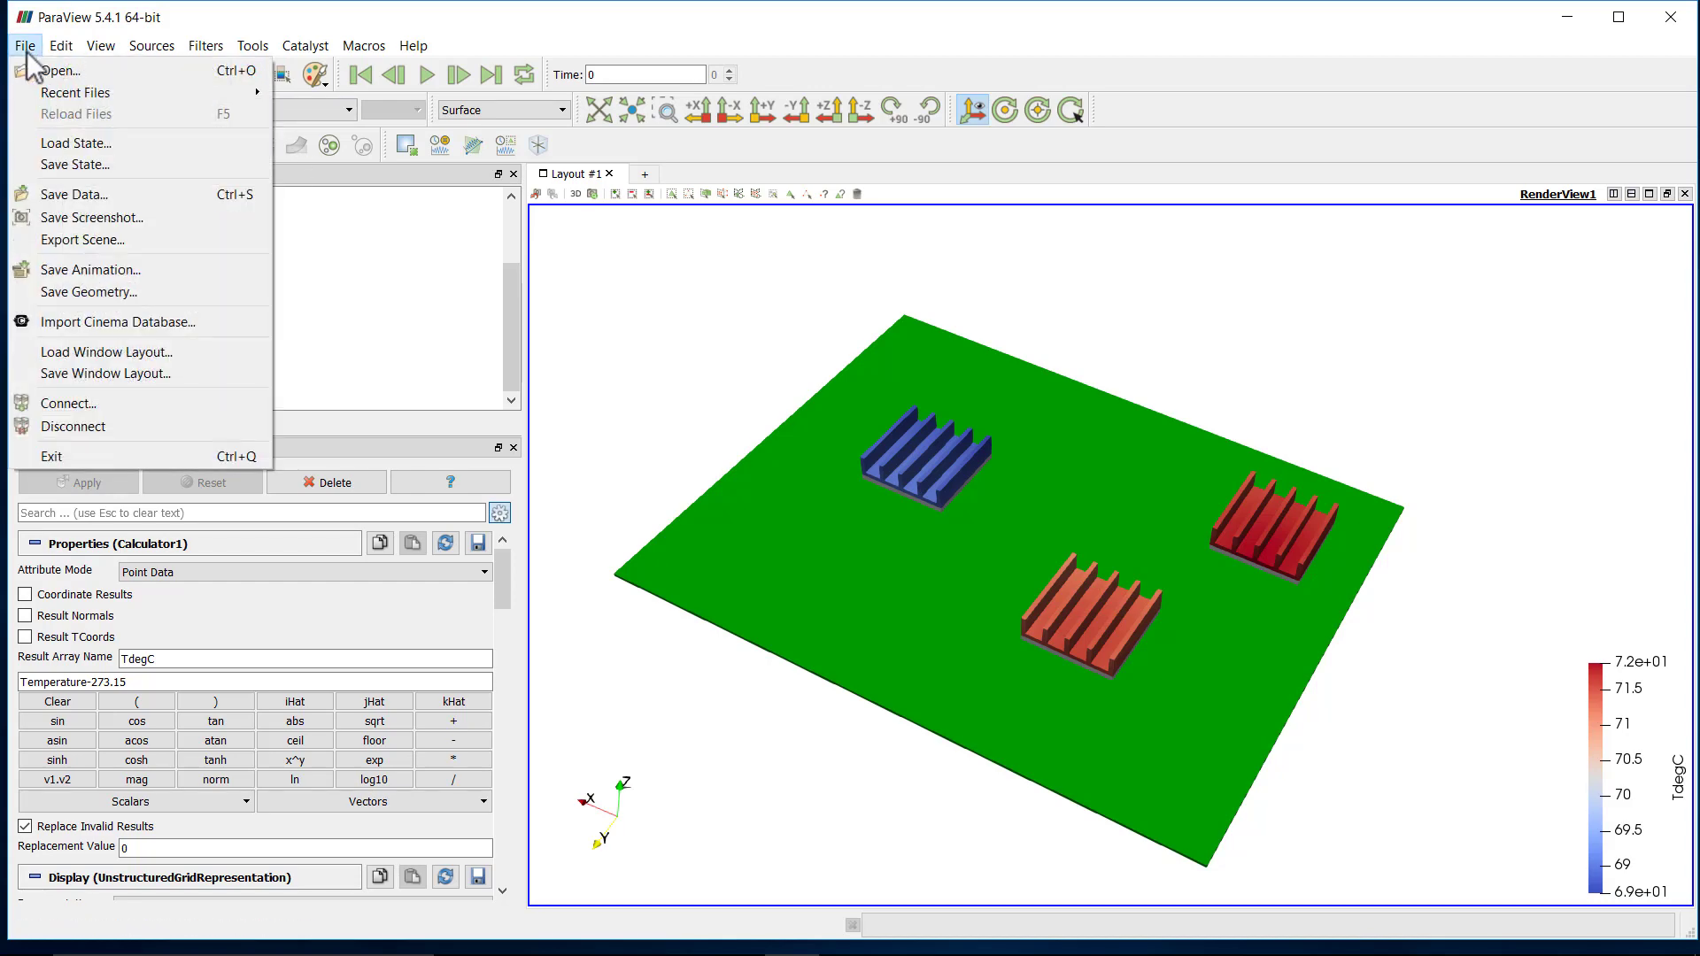
{"action": "left_click", "coordinate": [44, 70]}
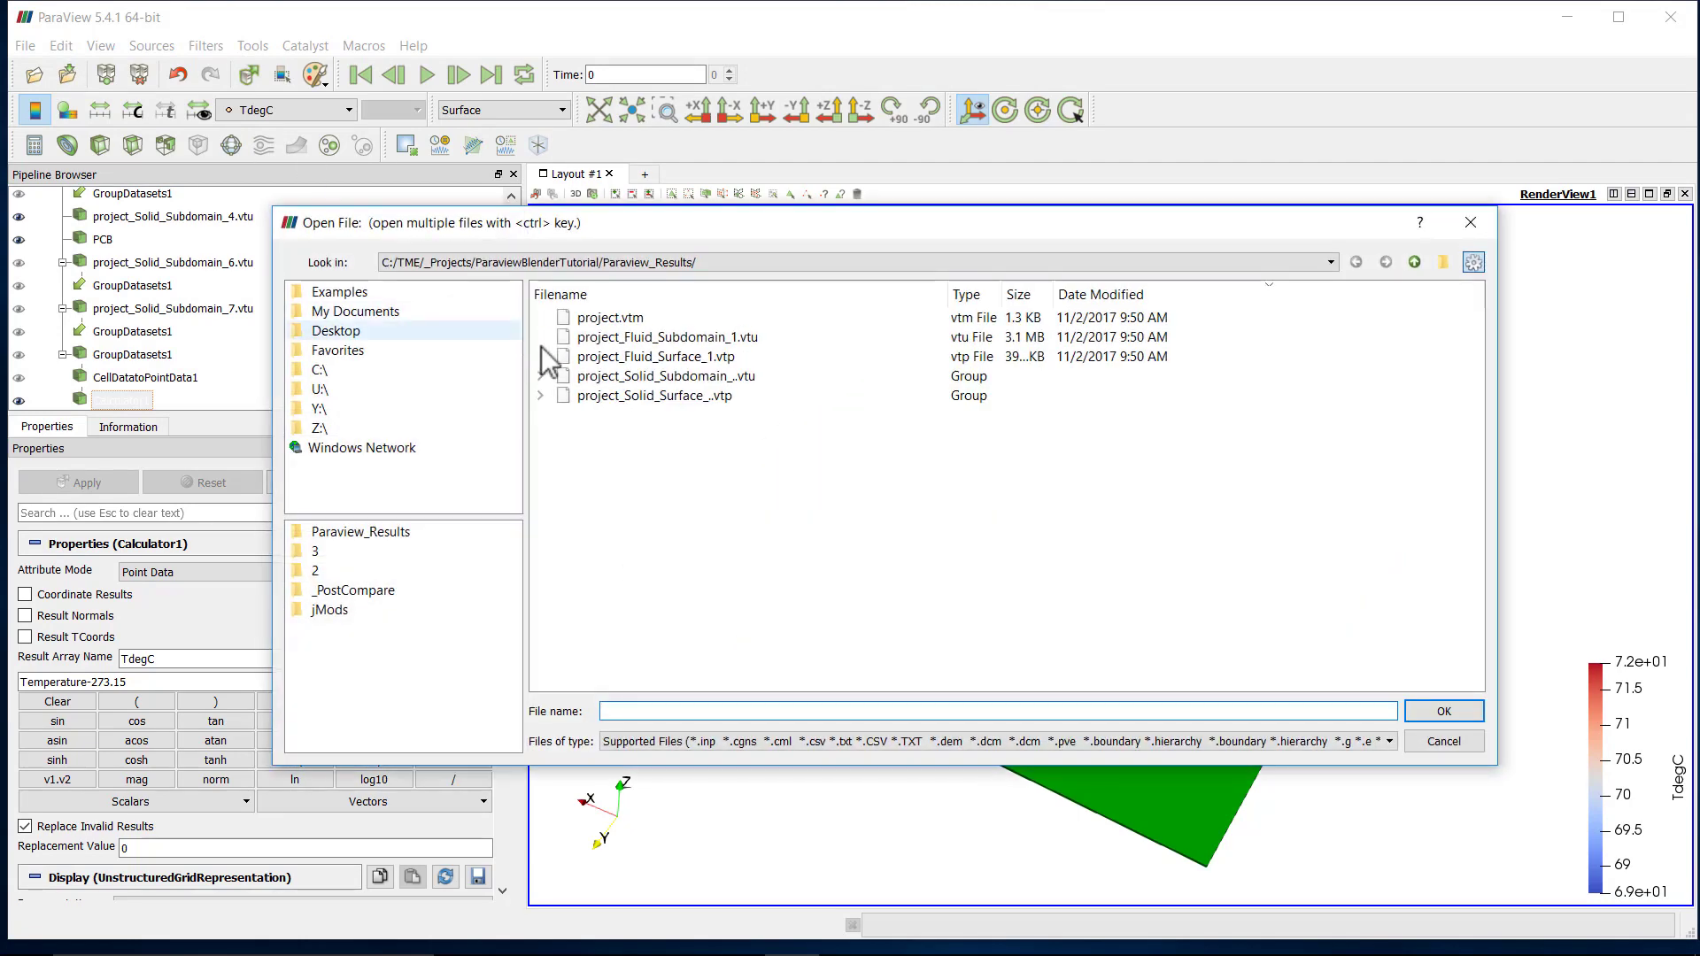
{"action": "left_click", "coordinate": [678, 337]}
{"action": "double_click", "coordinate": [678, 334]}
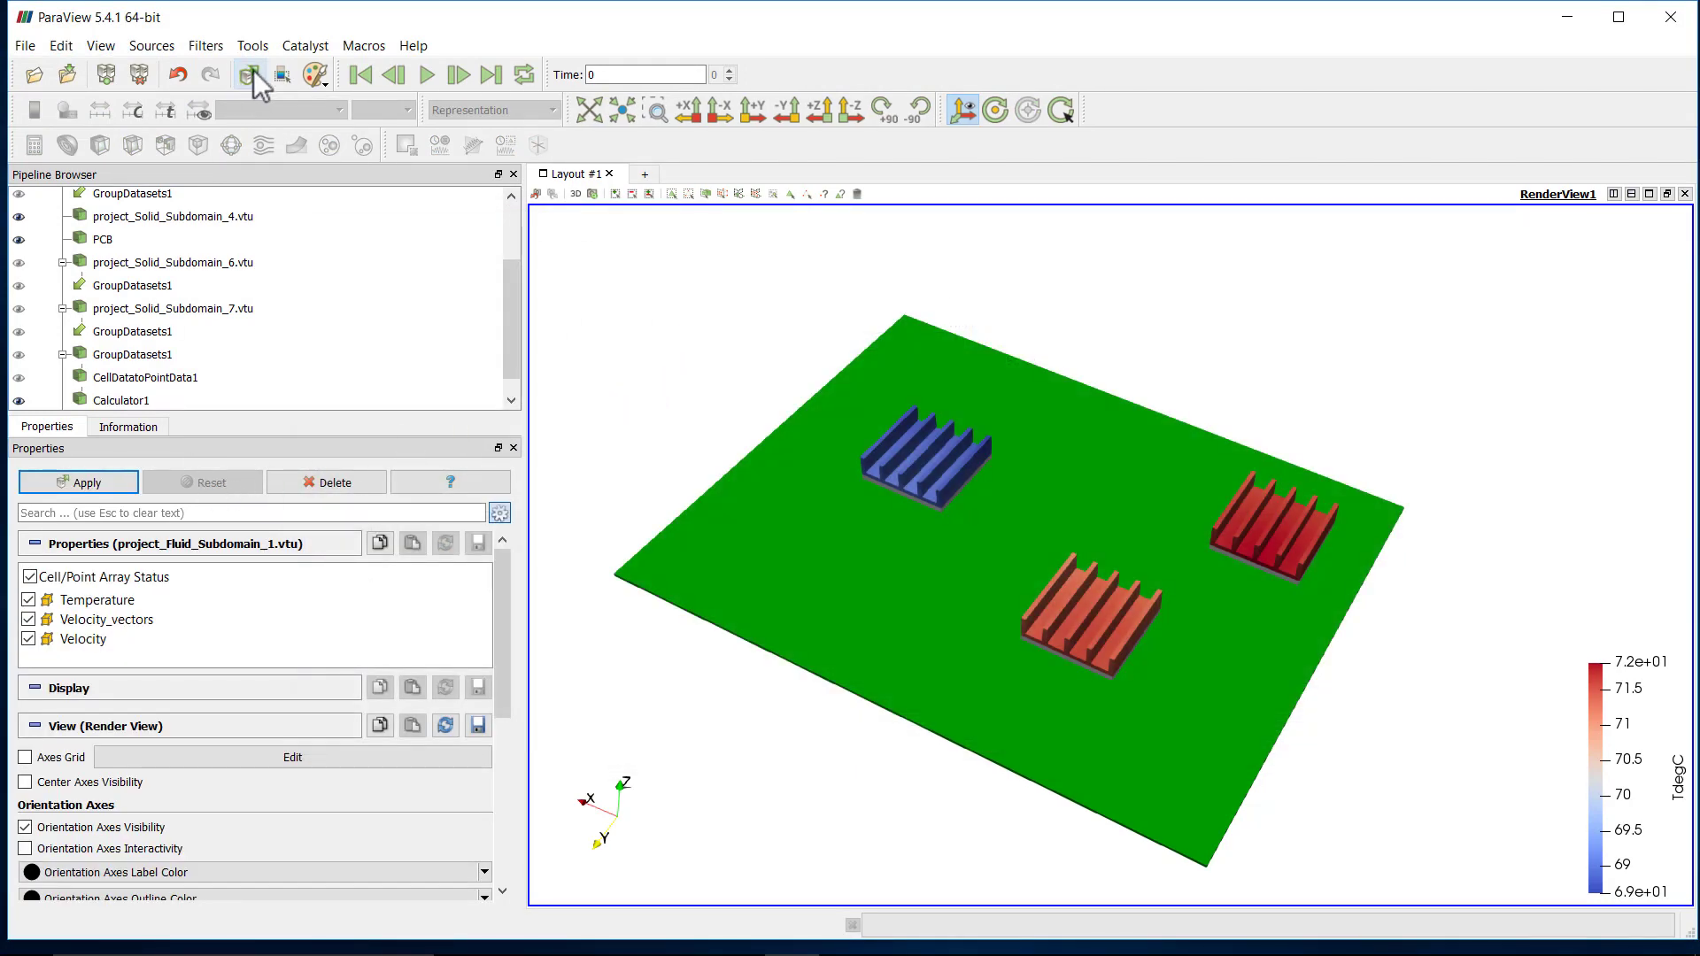
{"action": "left_click", "coordinate": [94, 481]}
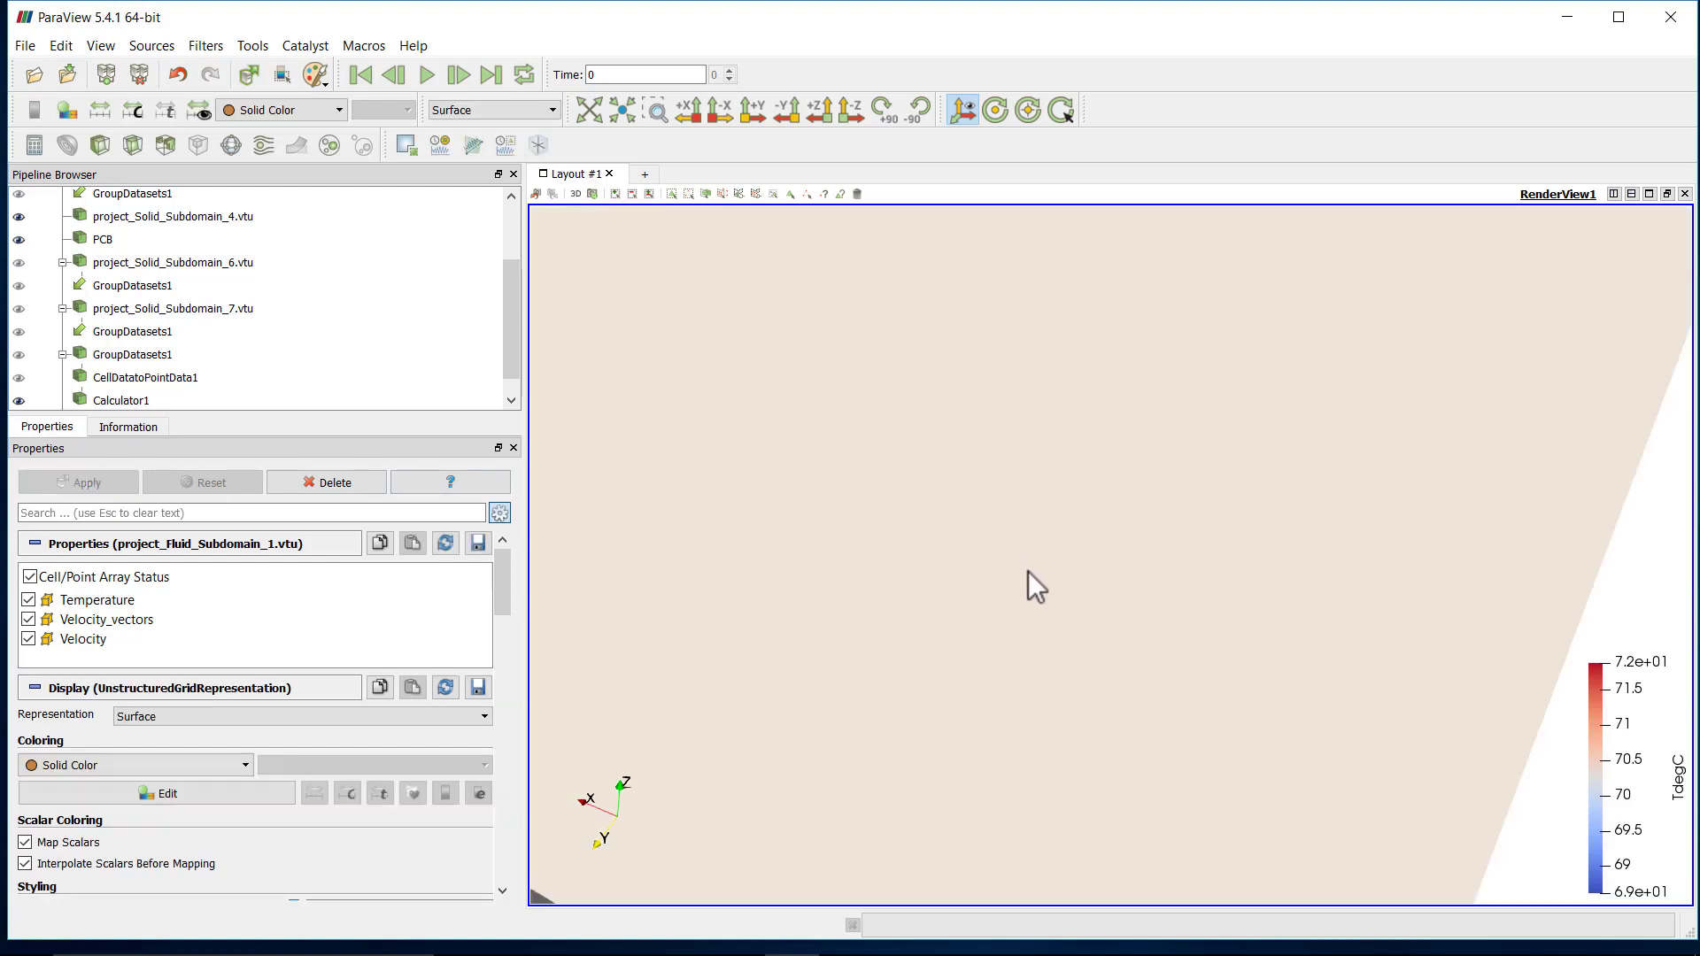
Display the fluid subdomain as Wireframe and view the PCB inside its mesh.
{"action": "scroll", "coordinate": [1012, 571], "scroll_direction": "down", "scroll_amount": 5}
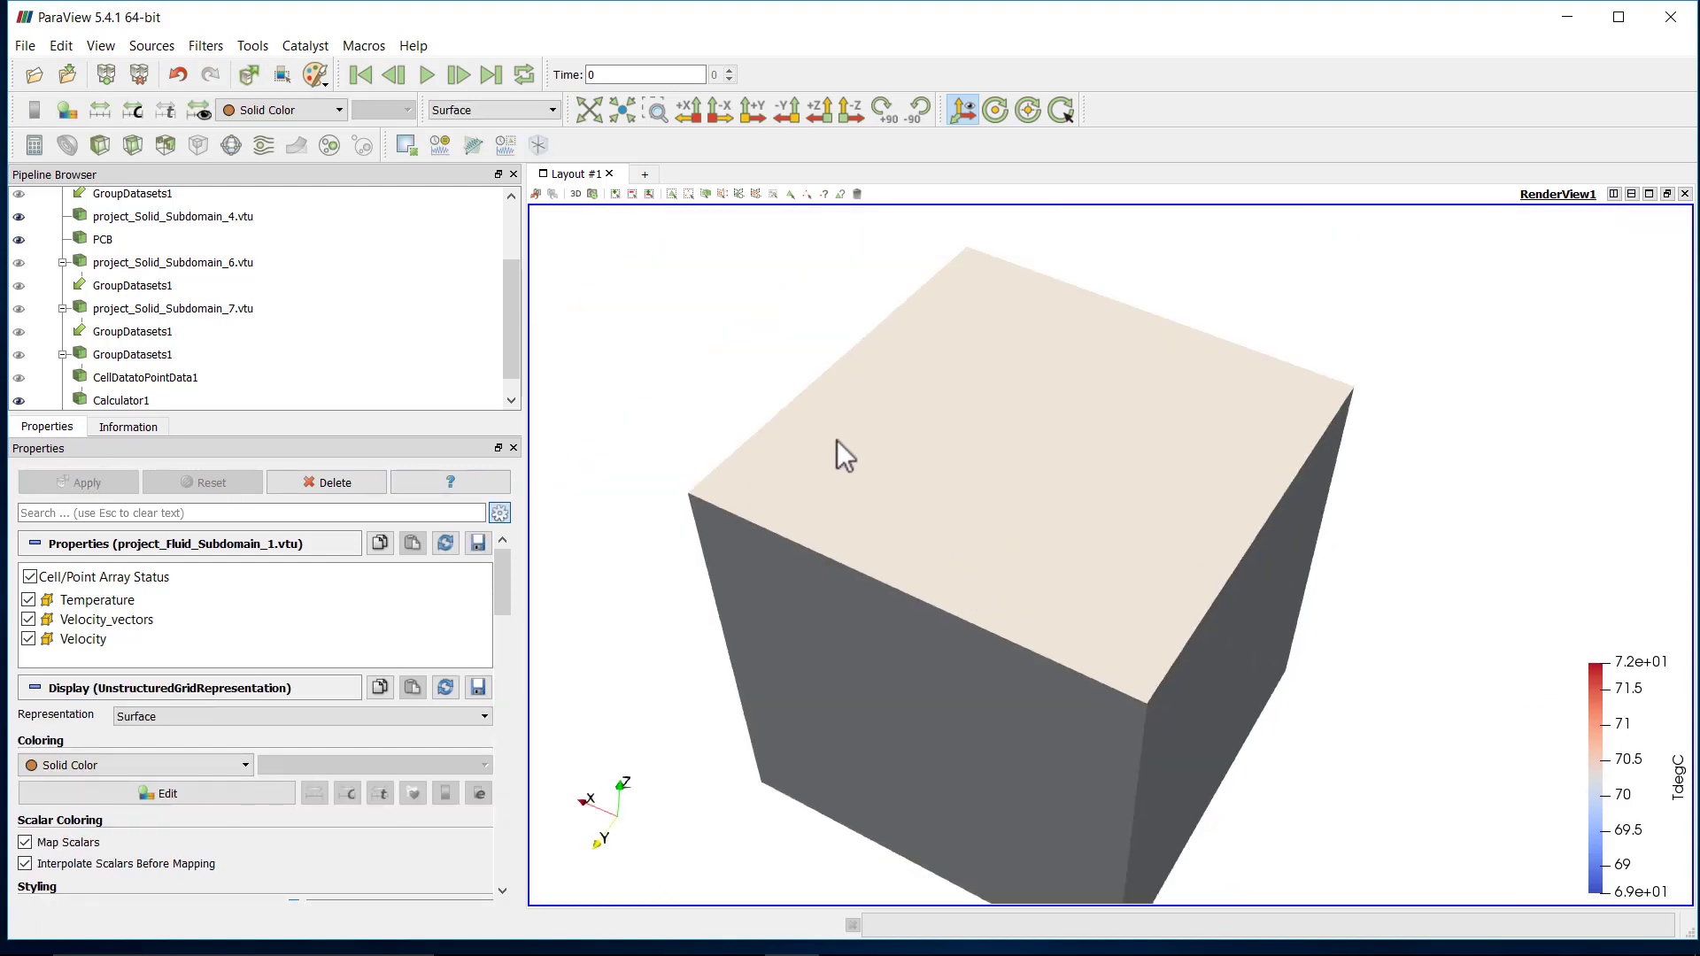
{"action": "left_click", "coordinate": [480, 108]}
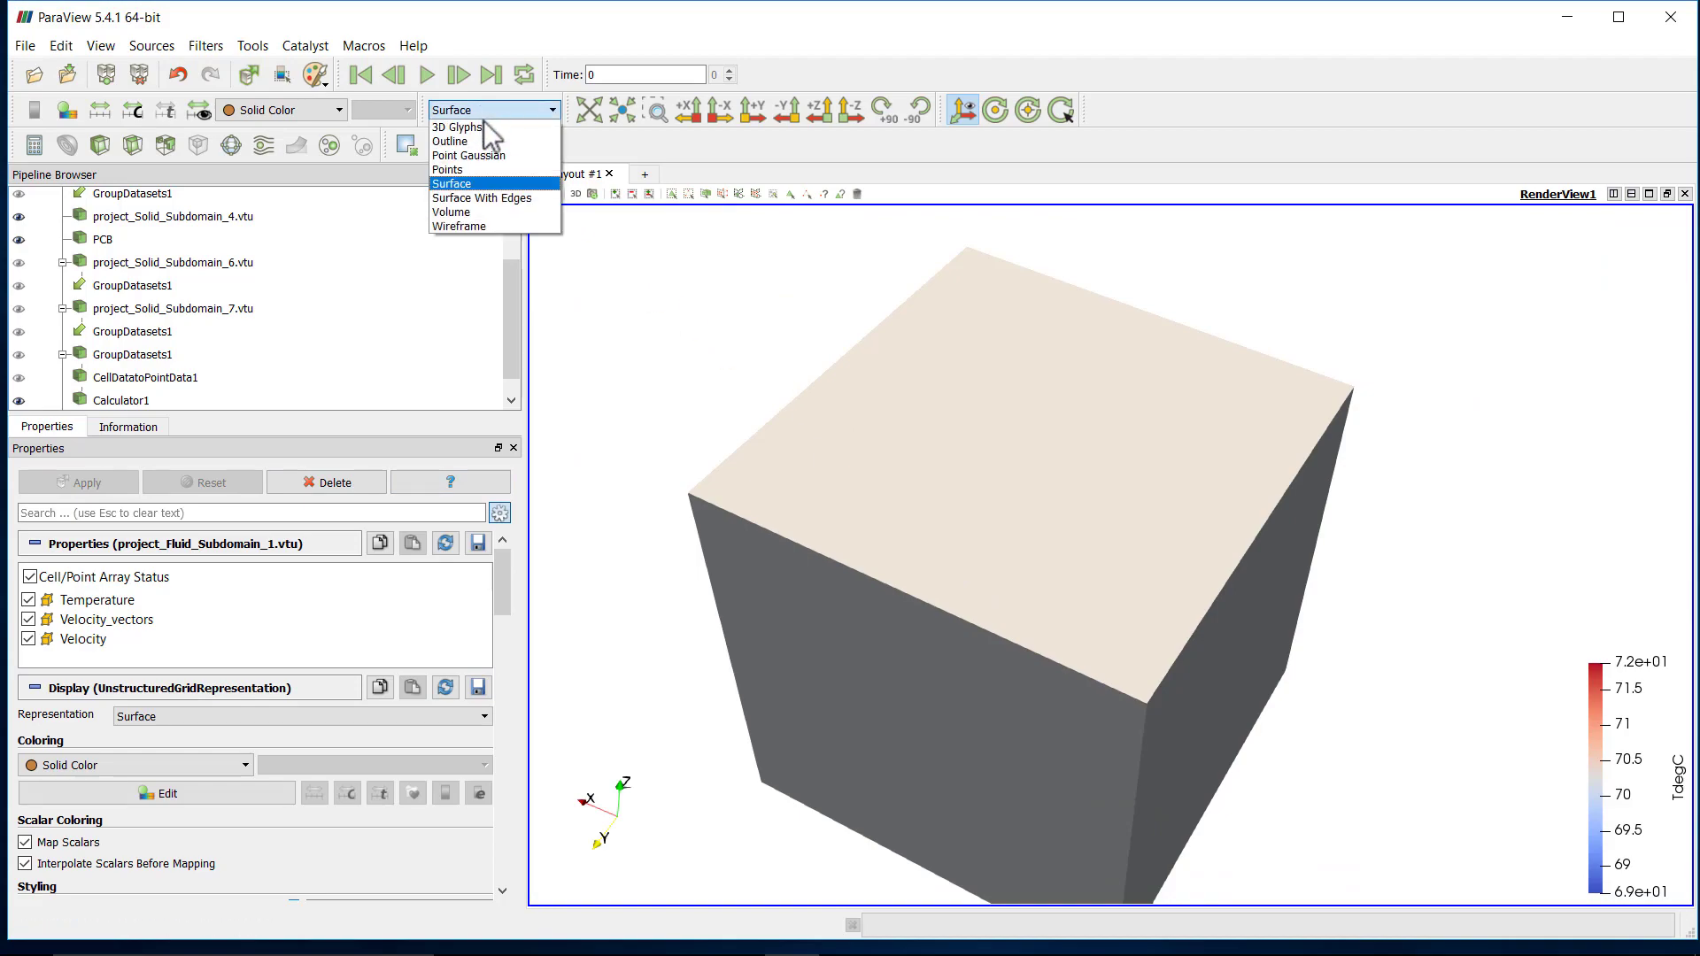
{"action": "left_click", "coordinate": [486, 224]}
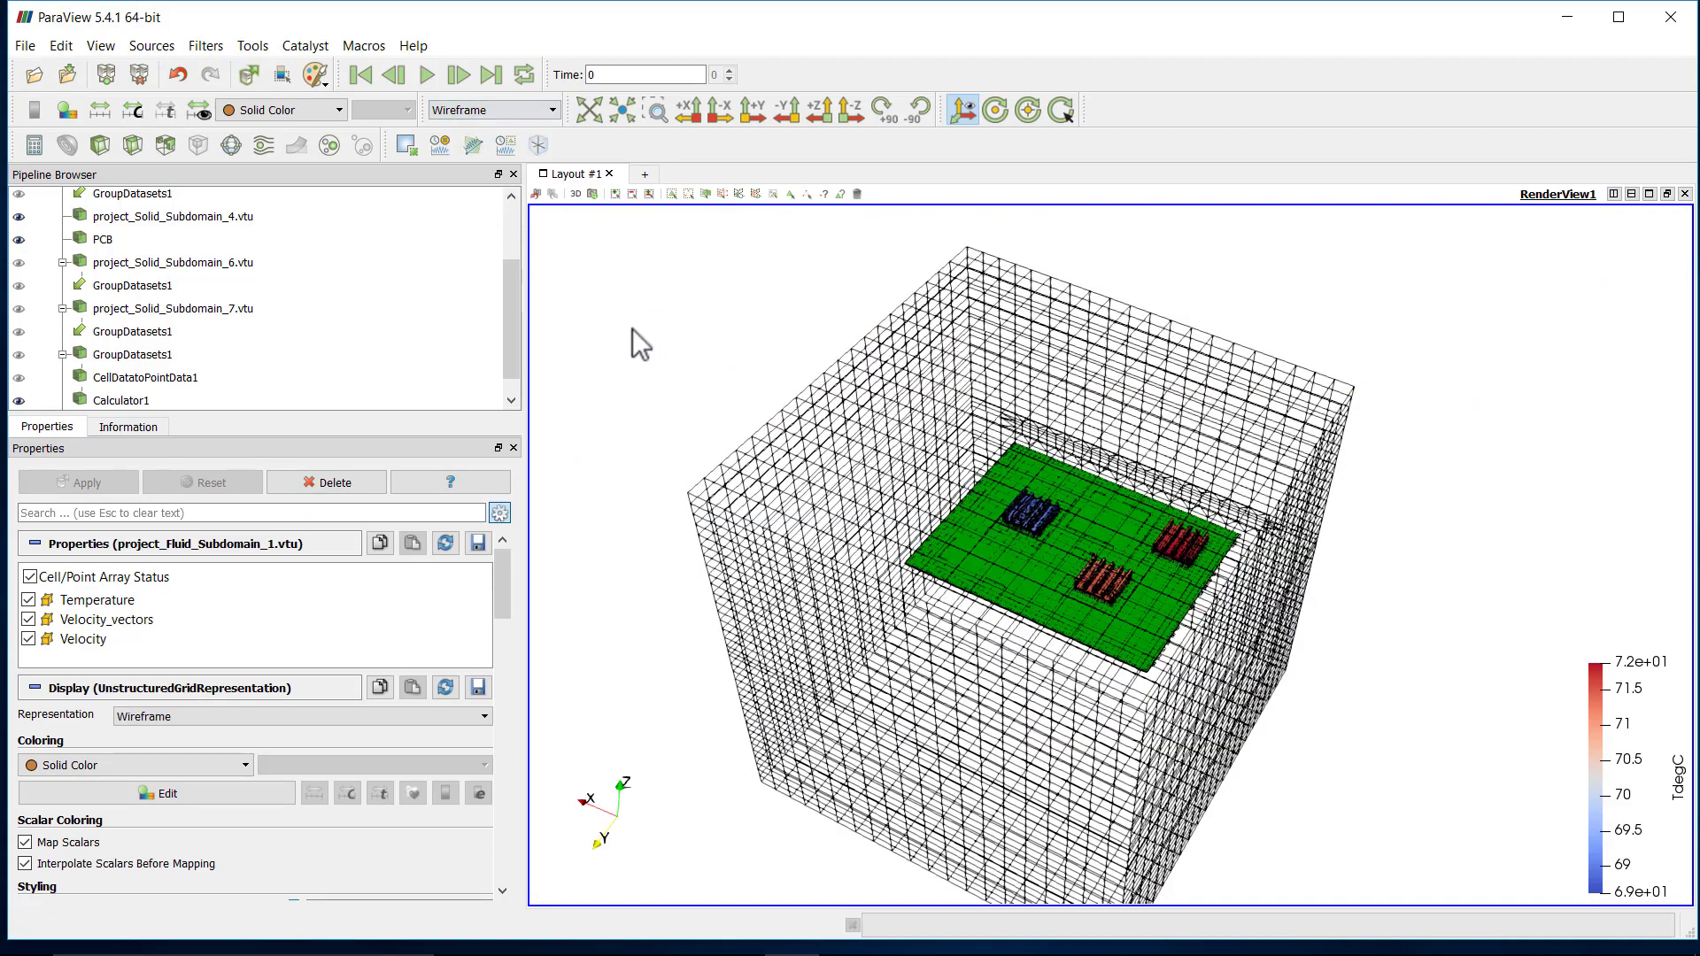
{"action": "left_click_drag", "start_coordinate": [663, 293], "coordinate": [597, 173]}
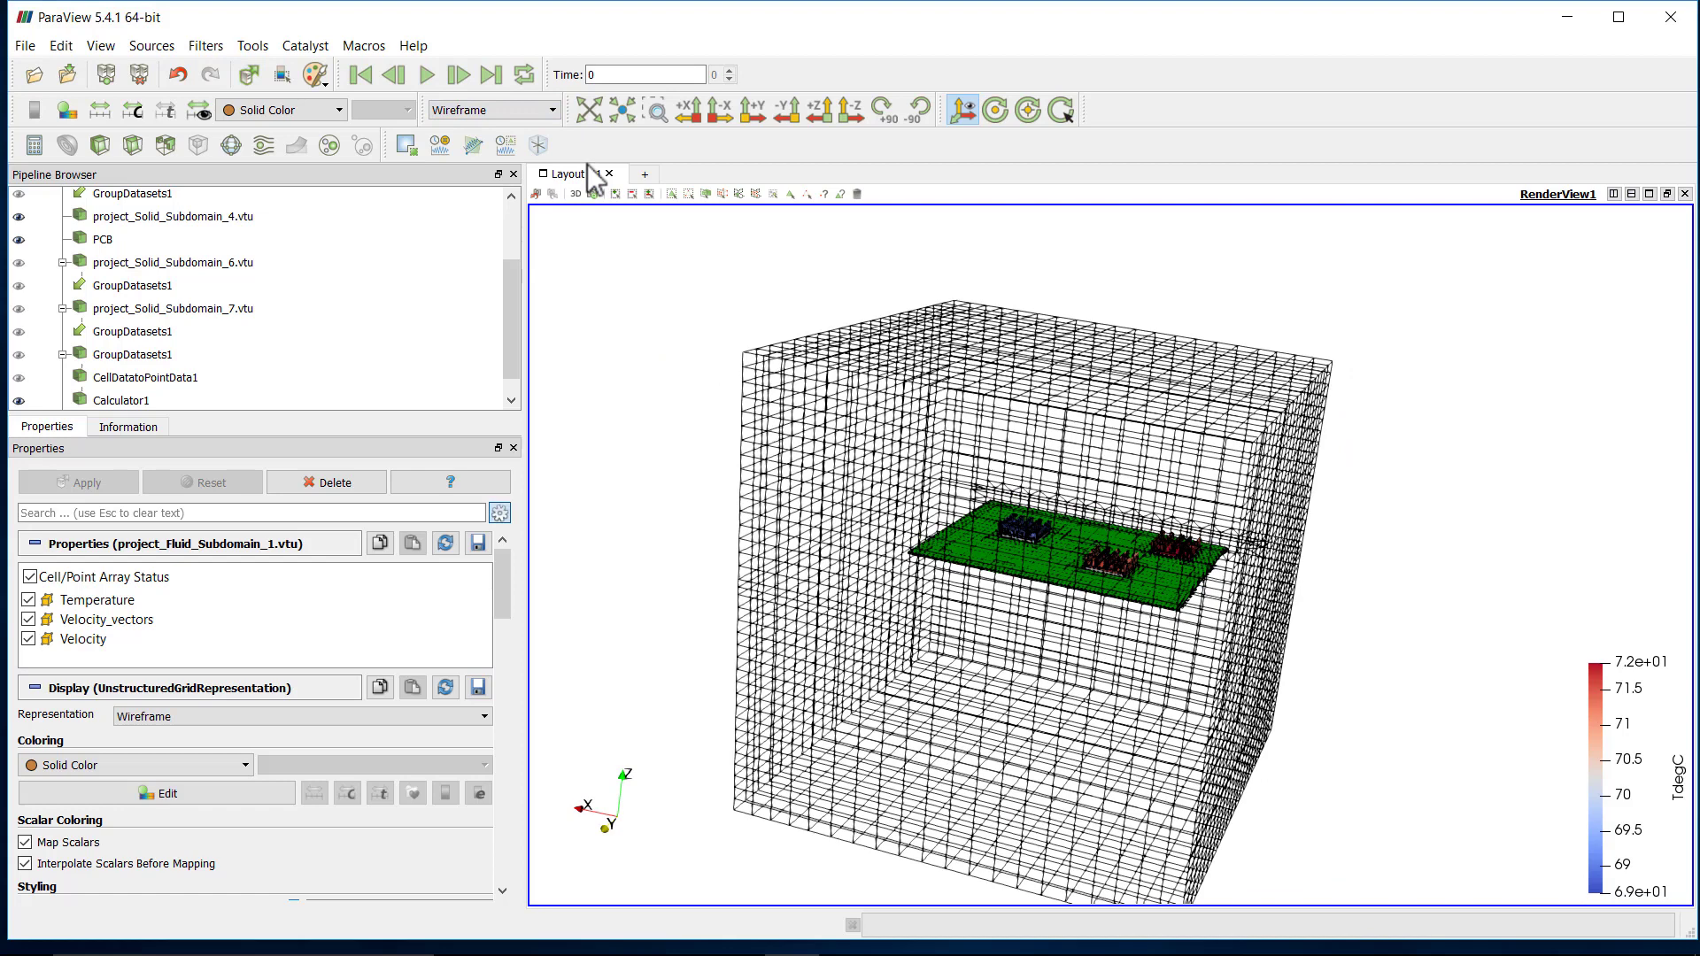
Set the fluid subdomain's representation to Outline and view the board inside the box from another angle.
{"action": "left_click", "coordinate": [547, 111]}
{"action": "left_click", "coordinate": [520, 142]}
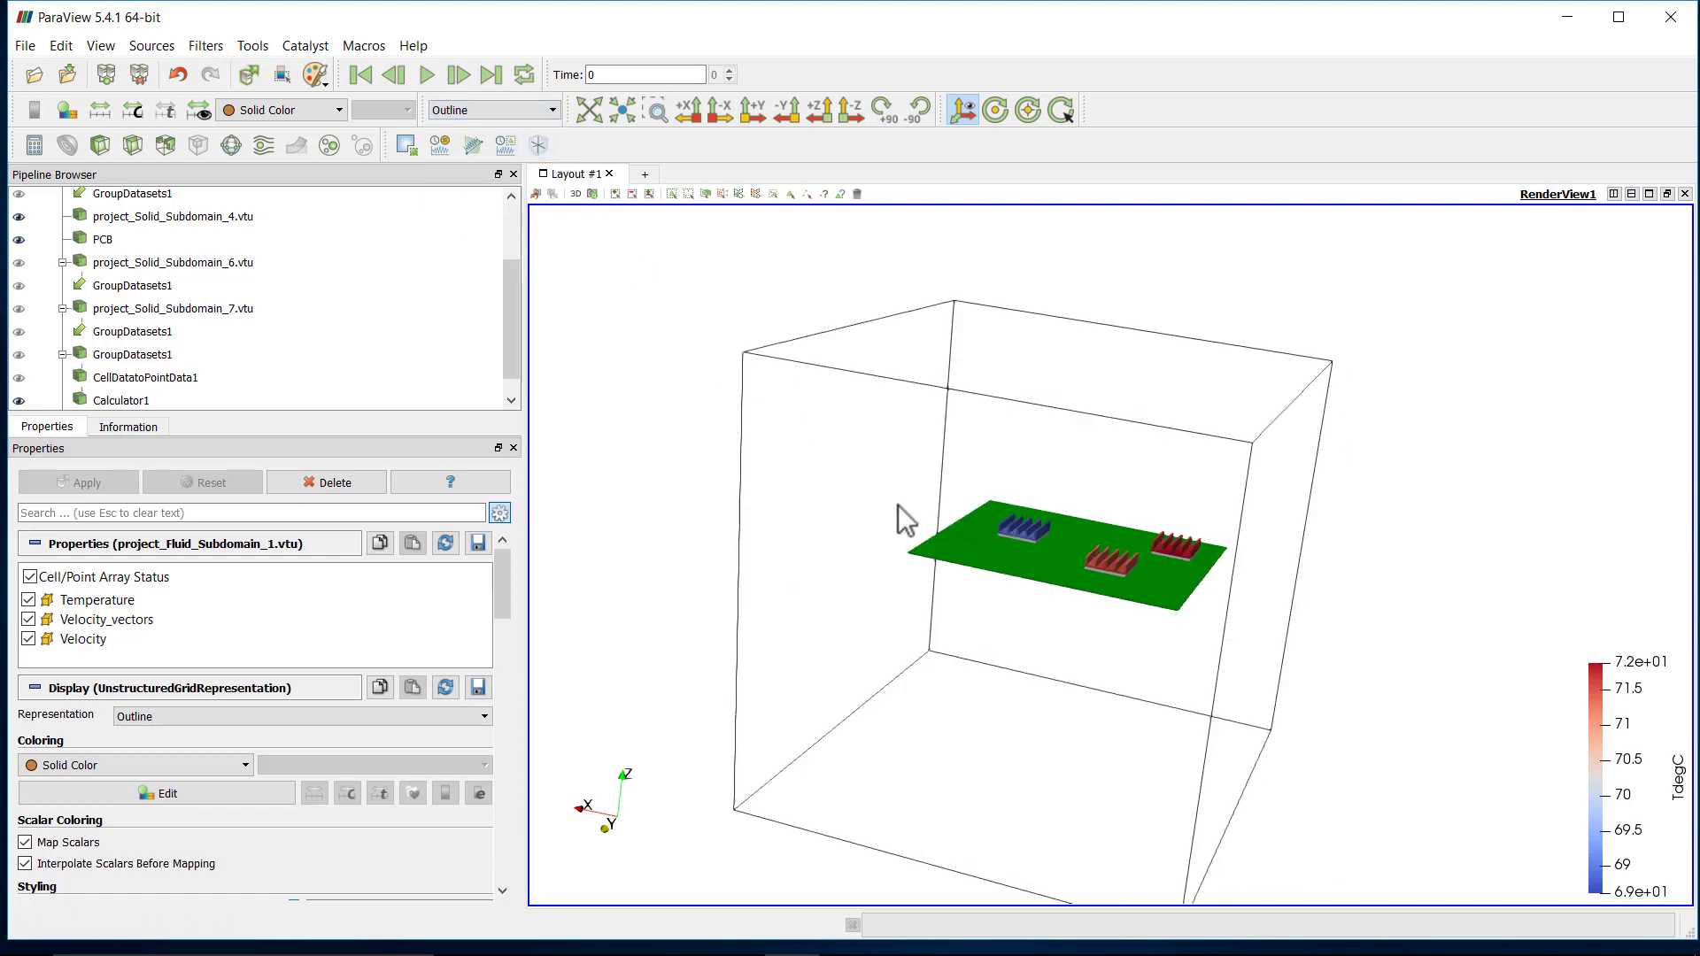
{"action": "left_click_drag", "start_coordinate": [898, 504], "coordinate": [817, 533]}
{"action": "scroll", "coordinate": [518, 397], "scroll_direction": "down", "scroll_amount": 1}
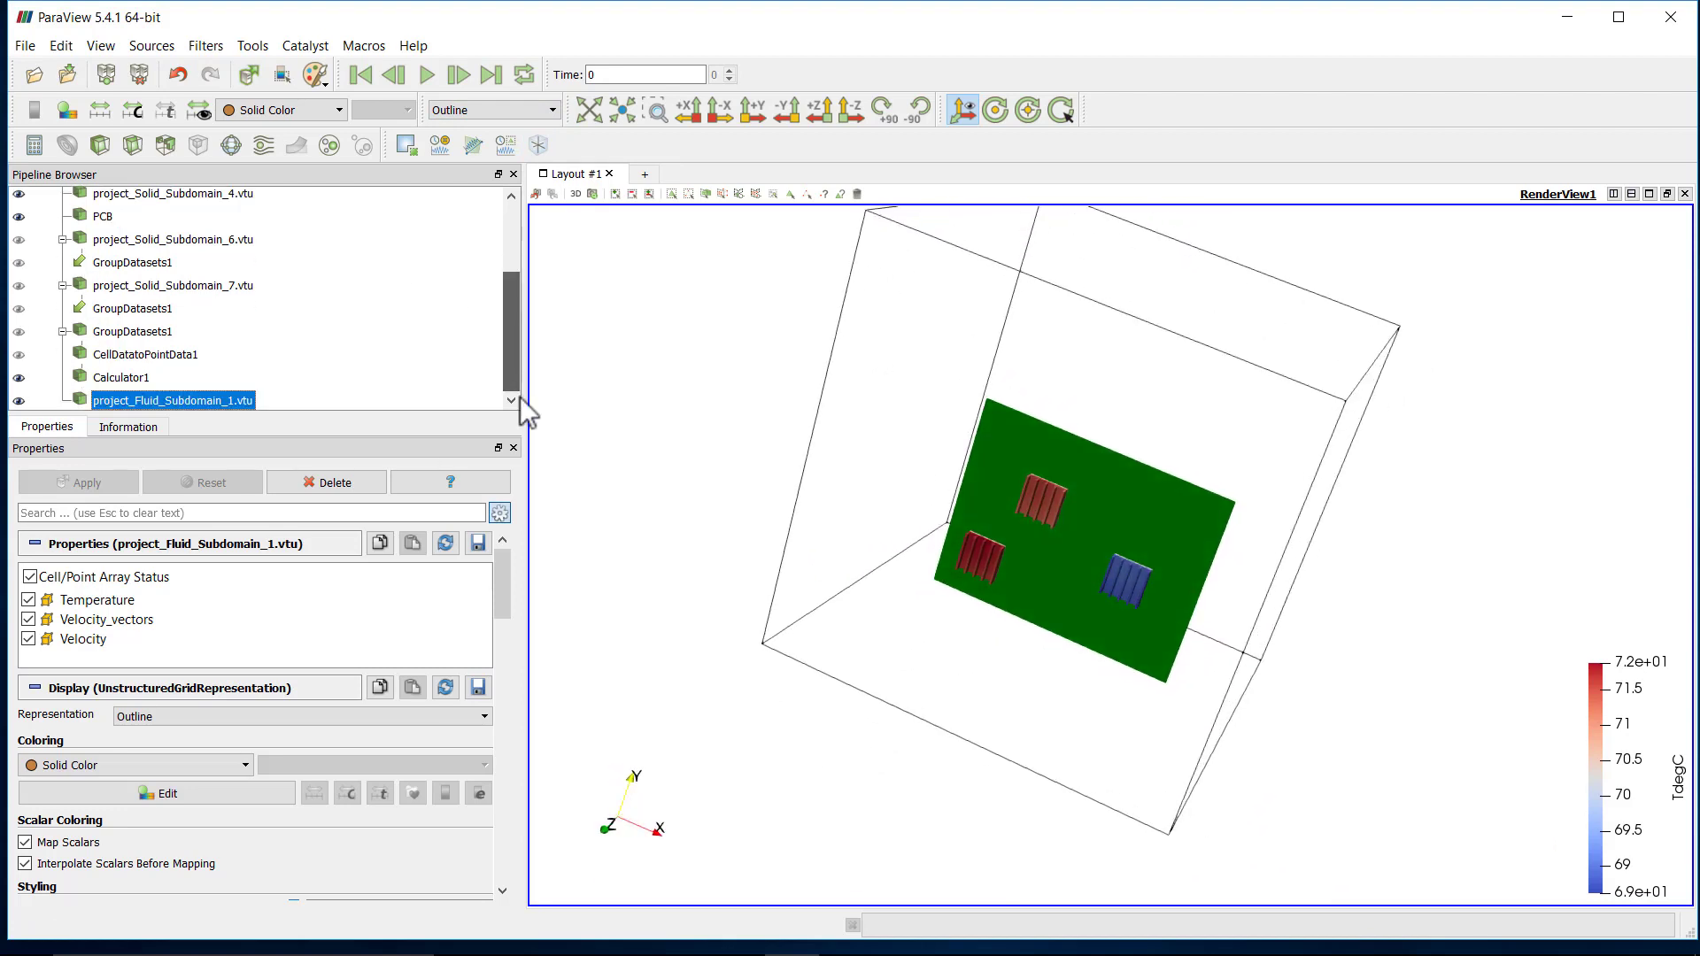
Apply a Cell Data to Point Data filter to project_Fluid_Subdomain_1.vtu and display its result as Outline.
{"action": "left_click", "coordinate": [209, 46]}
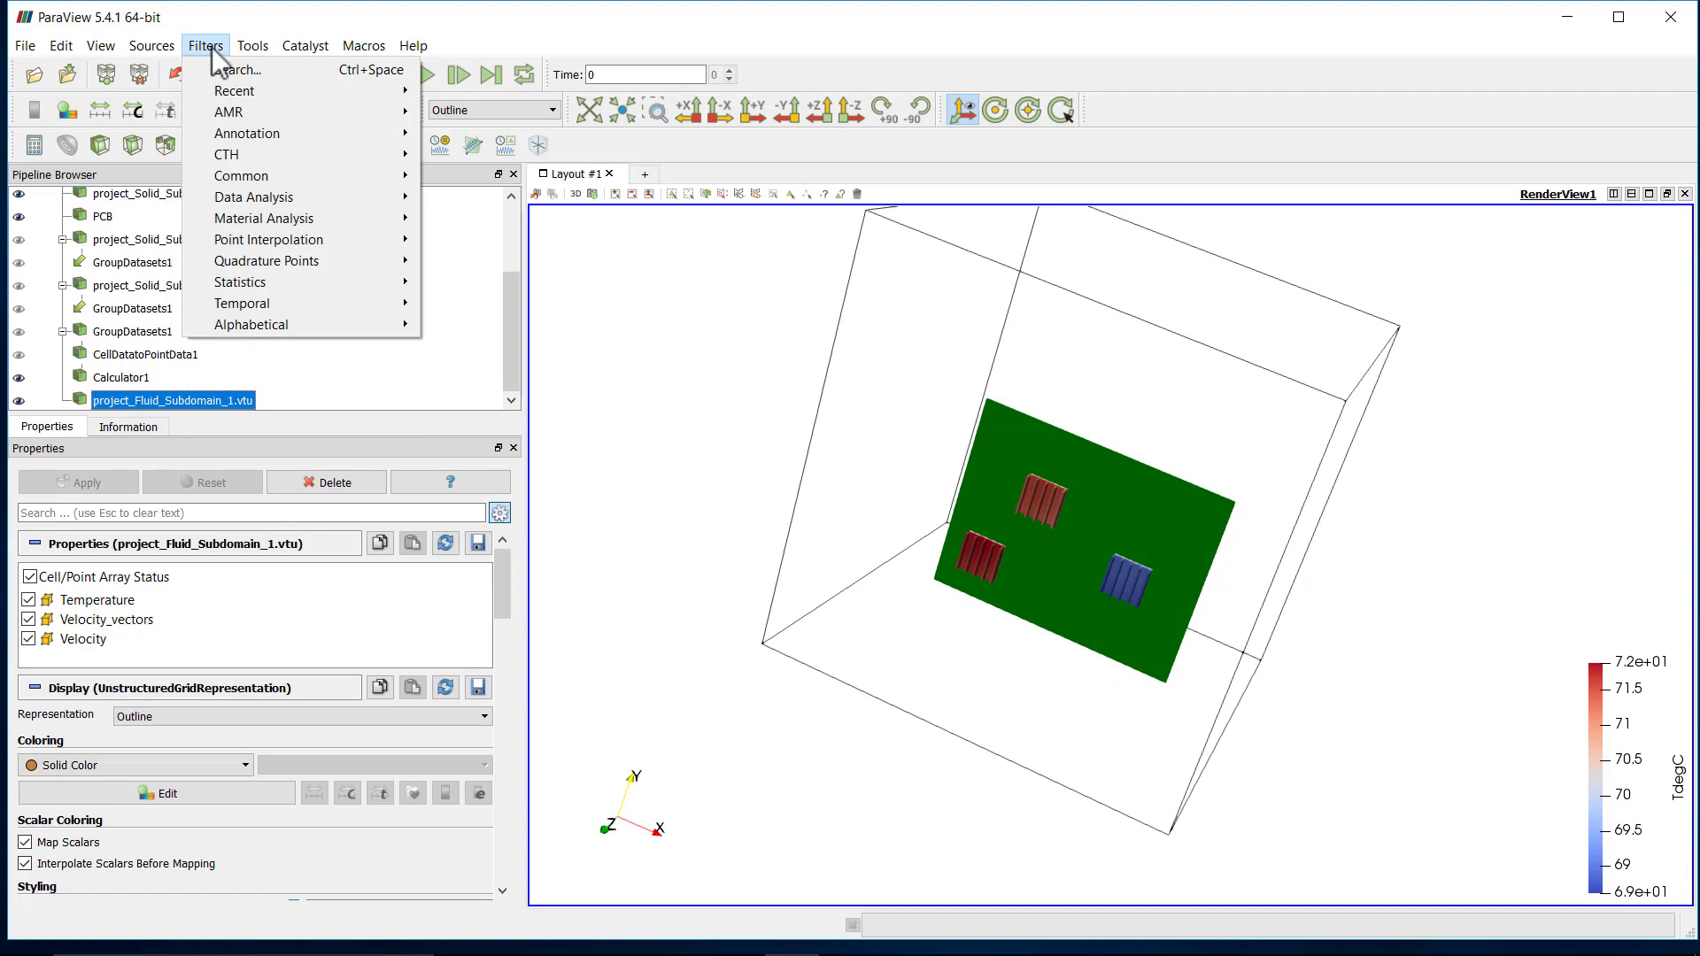
{"action": "mouse_move", "coordinate": [227, 87]}
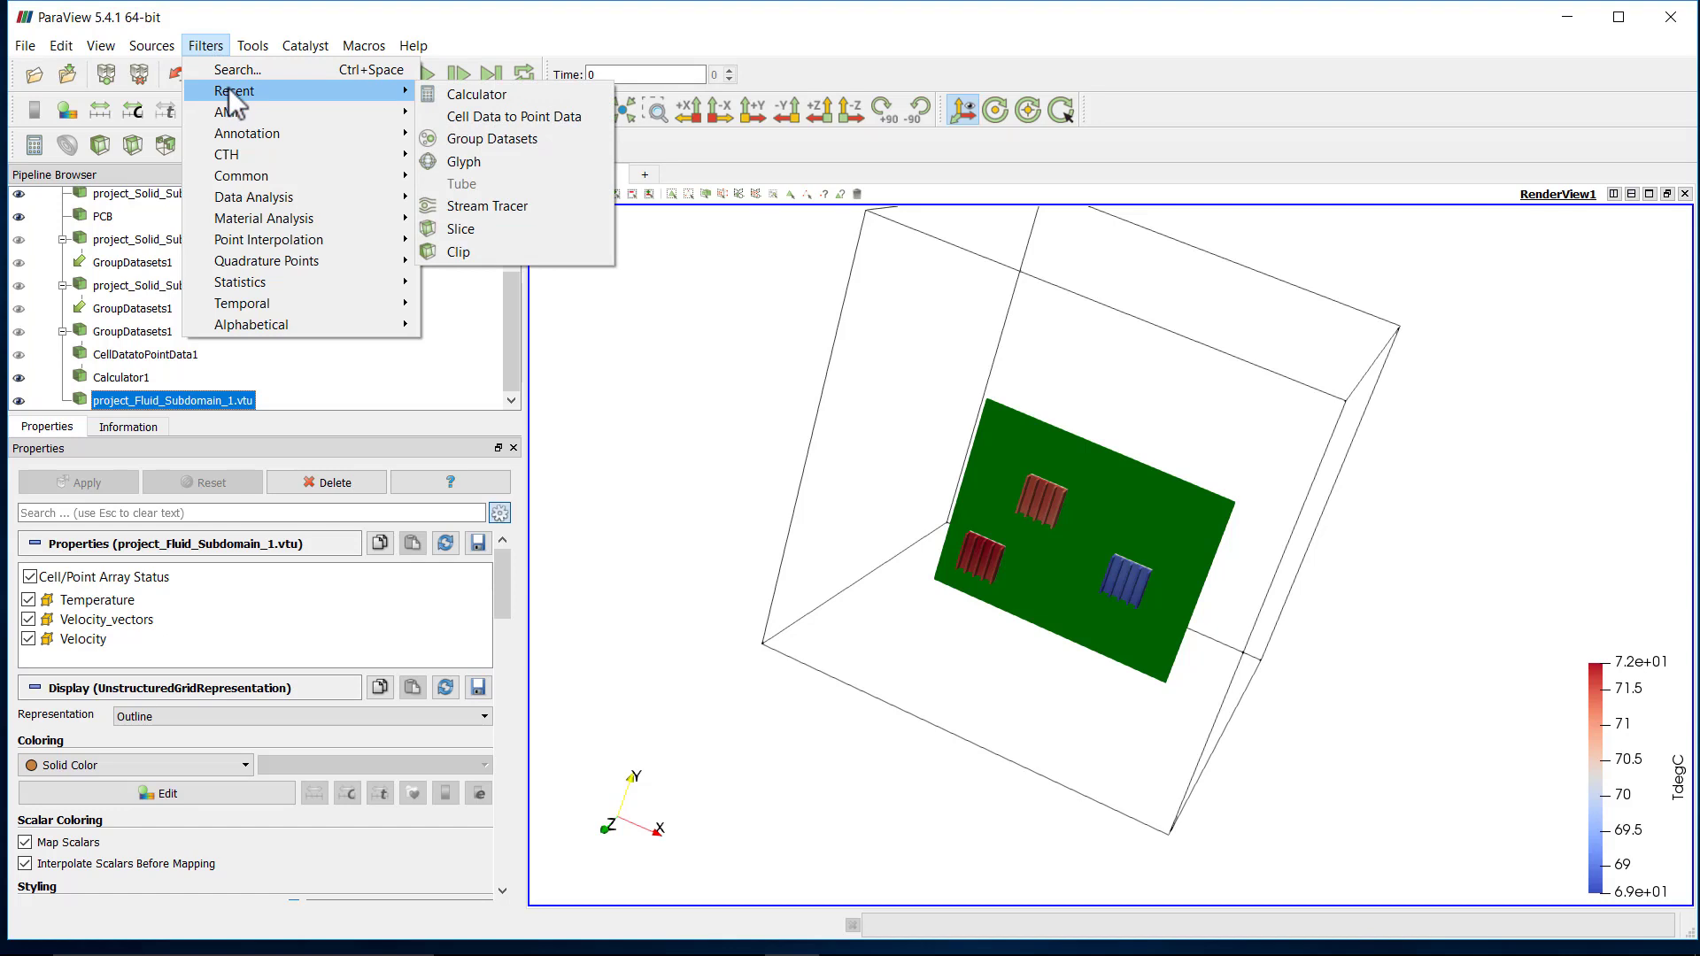
{"action": "left_click", "coordinate": [485, 115]}
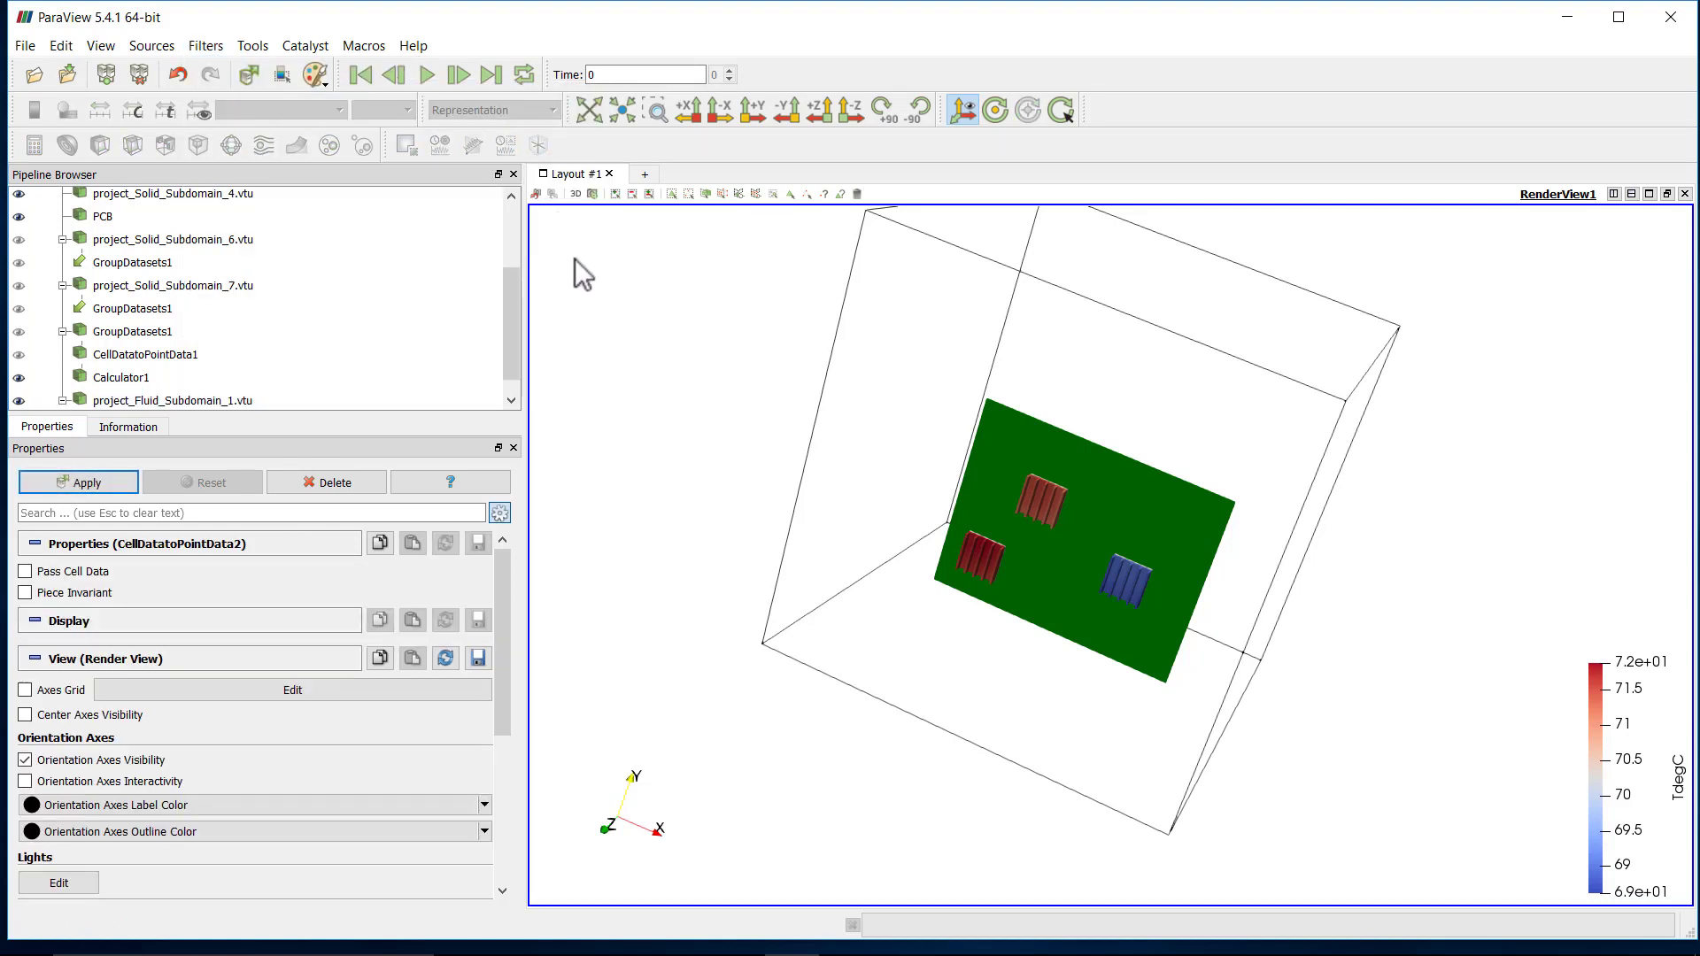
{"action": "left_click_drag", "start_coordinate": [517, 332], "coordinate": [513, 379]}
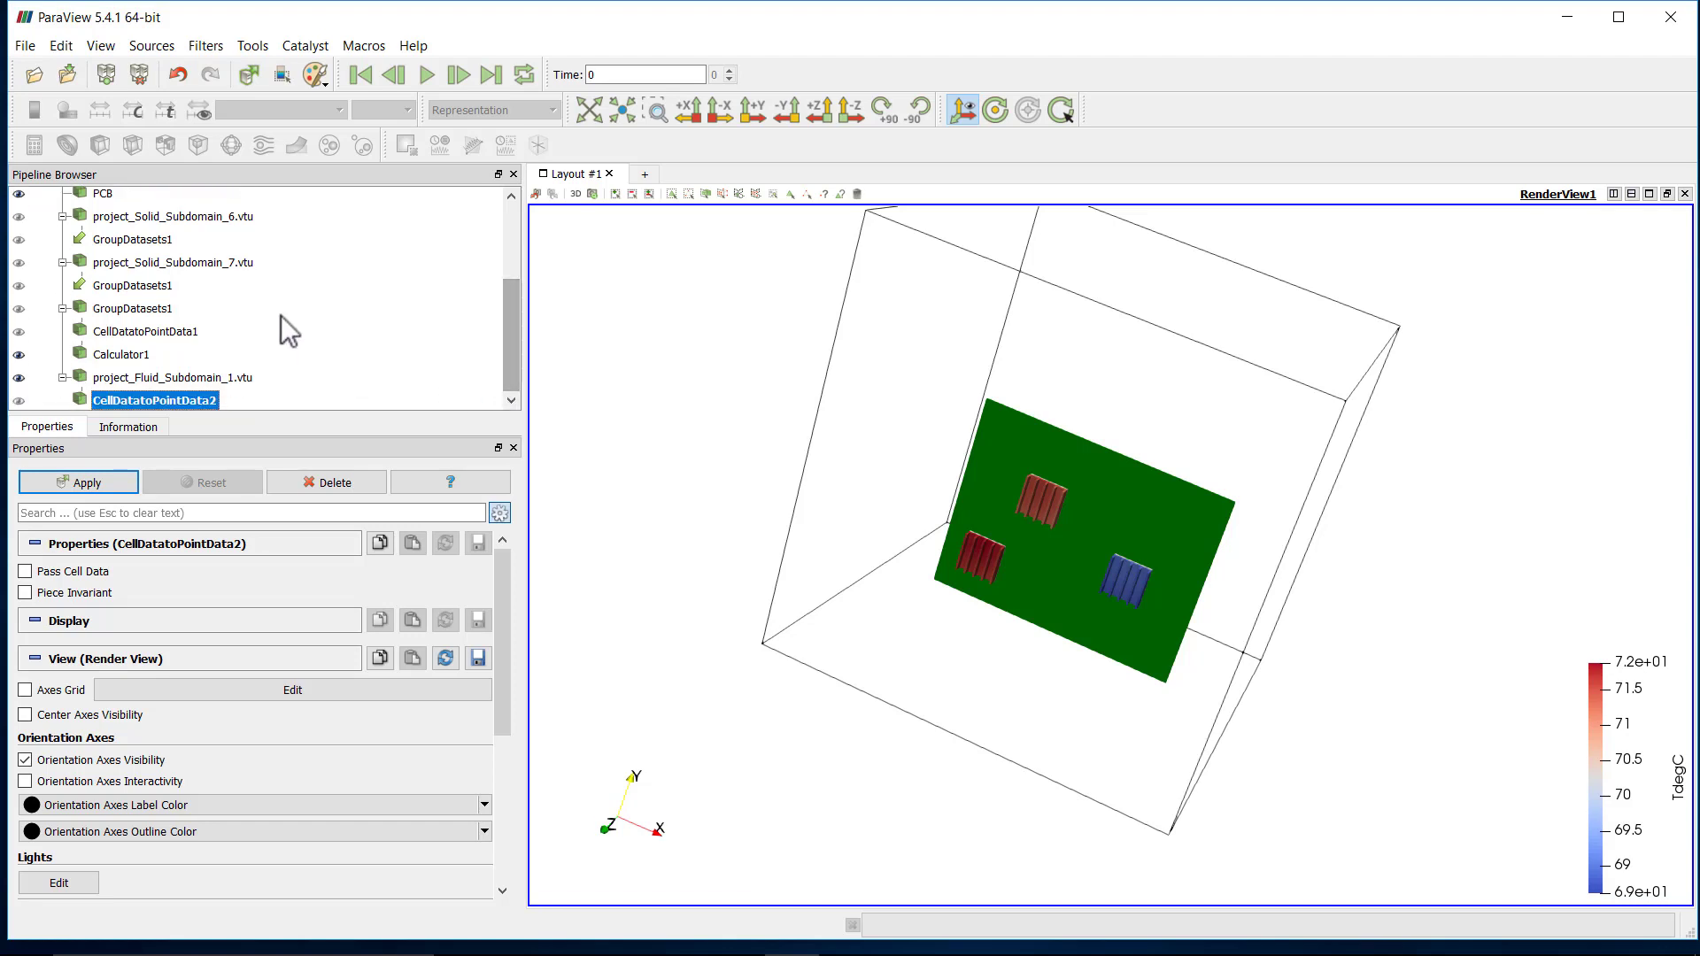
{"action": "left_click", "coordinate": [99, 485]}
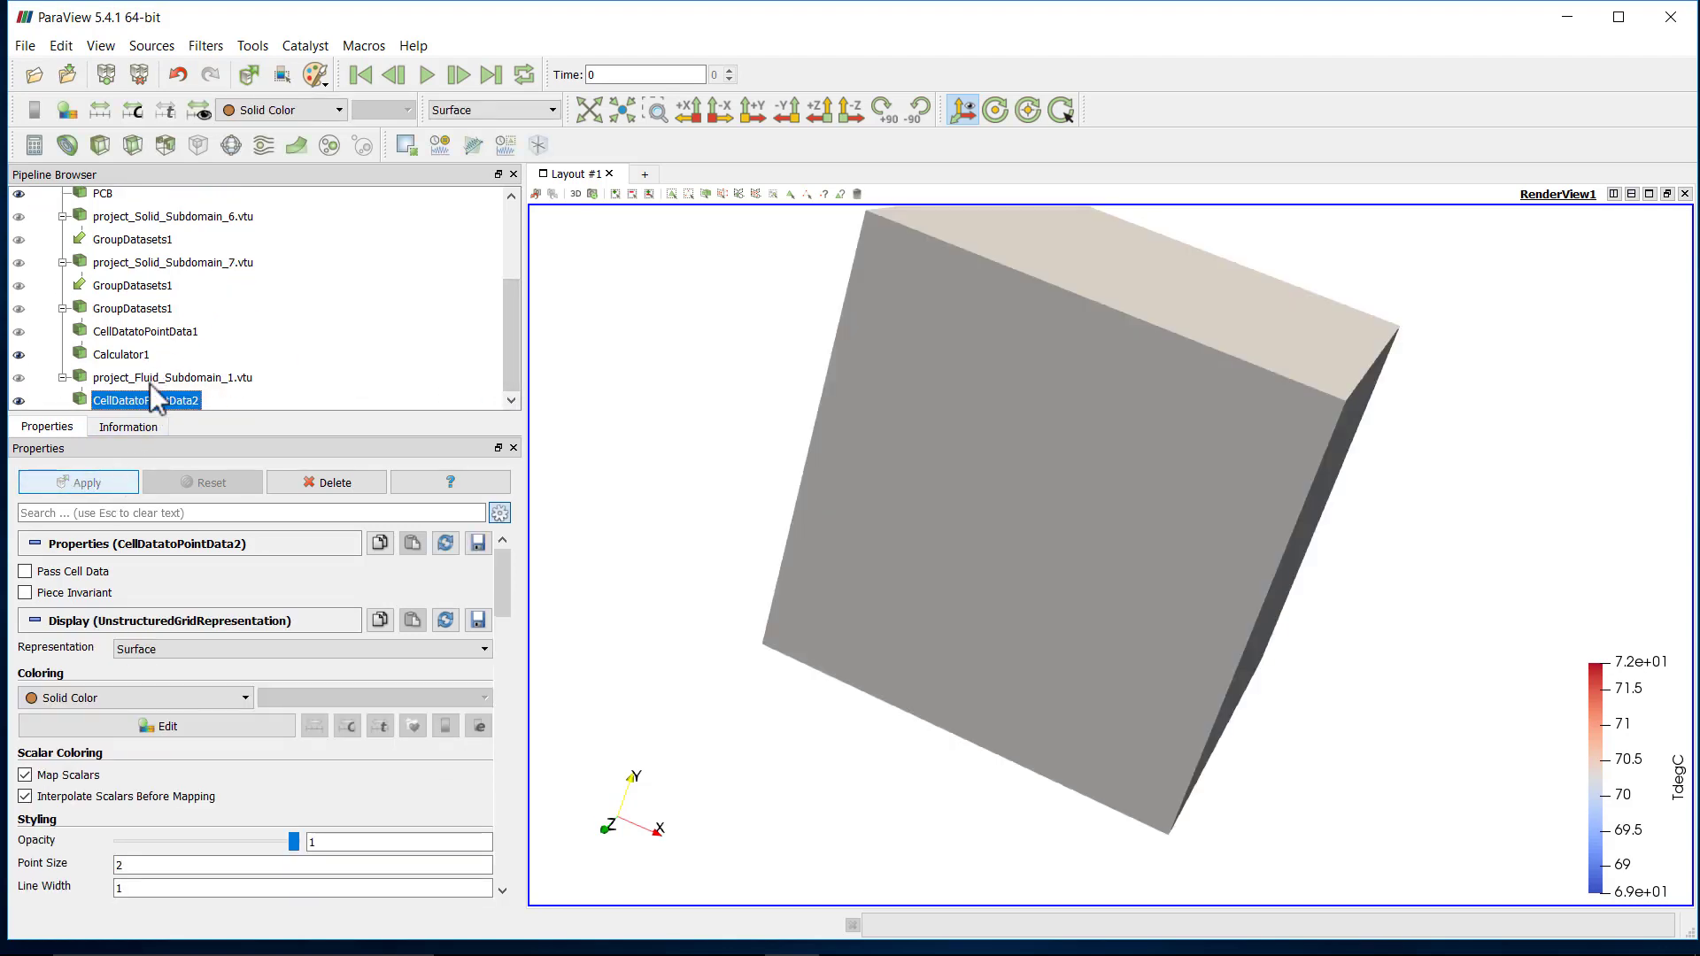
{"action": "left_click", "coordinate": [452, 110]}
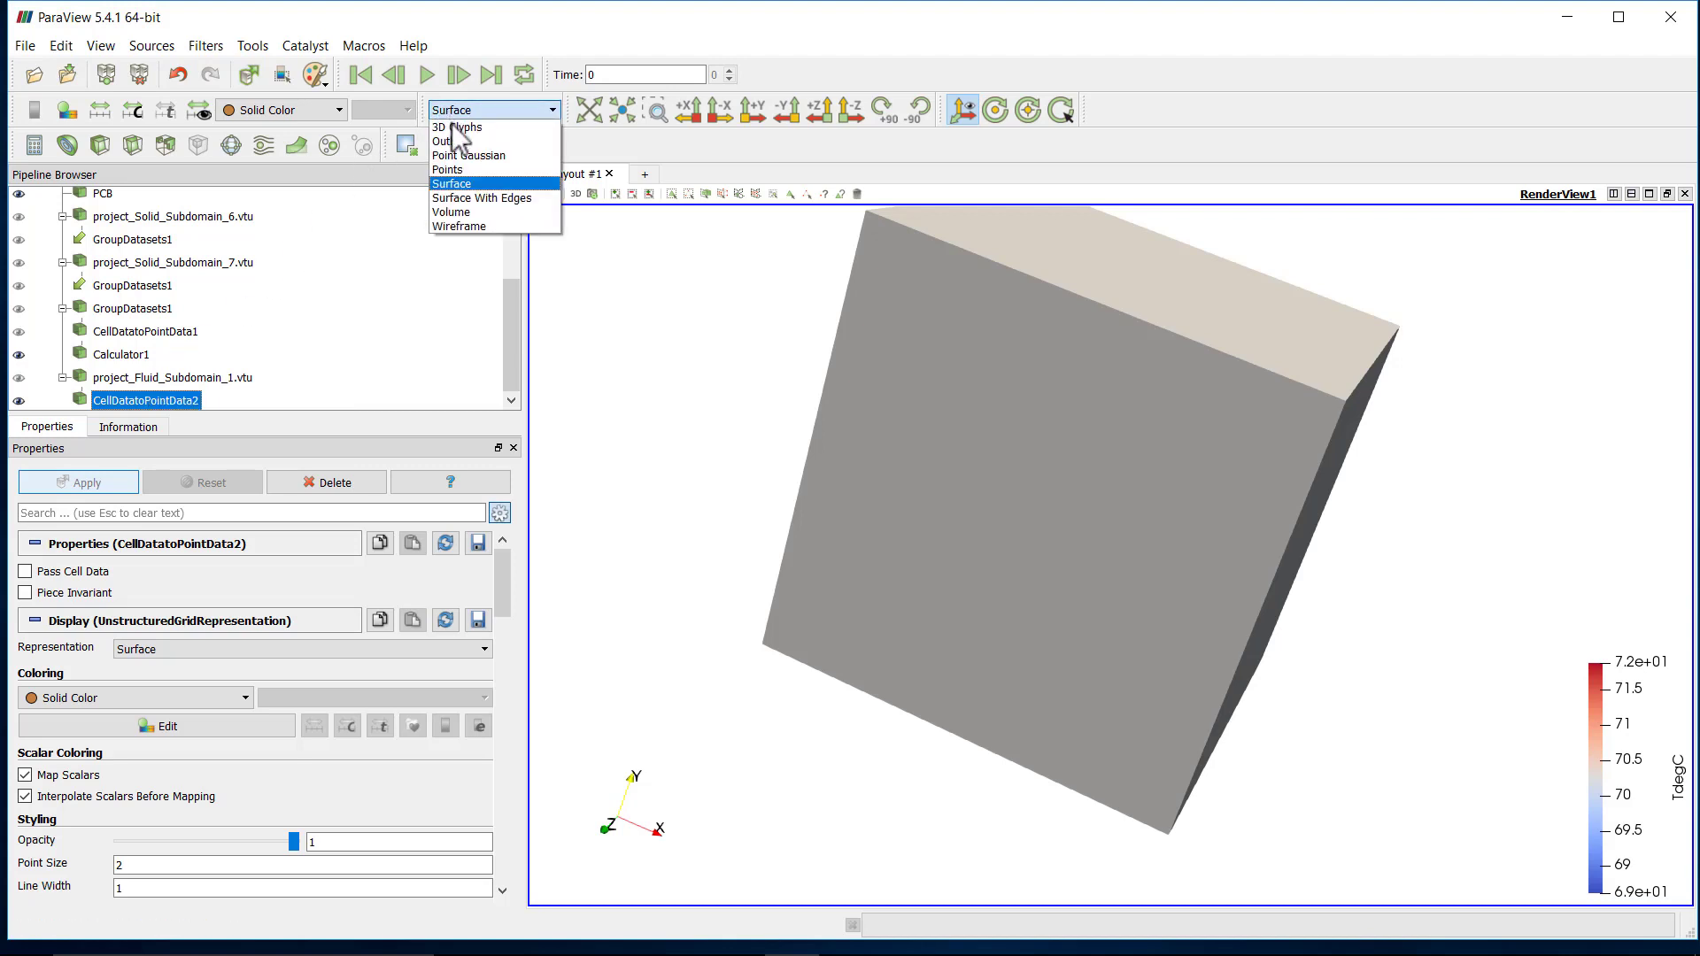
{"action": "left_click", "coordinate": [450, 141]}
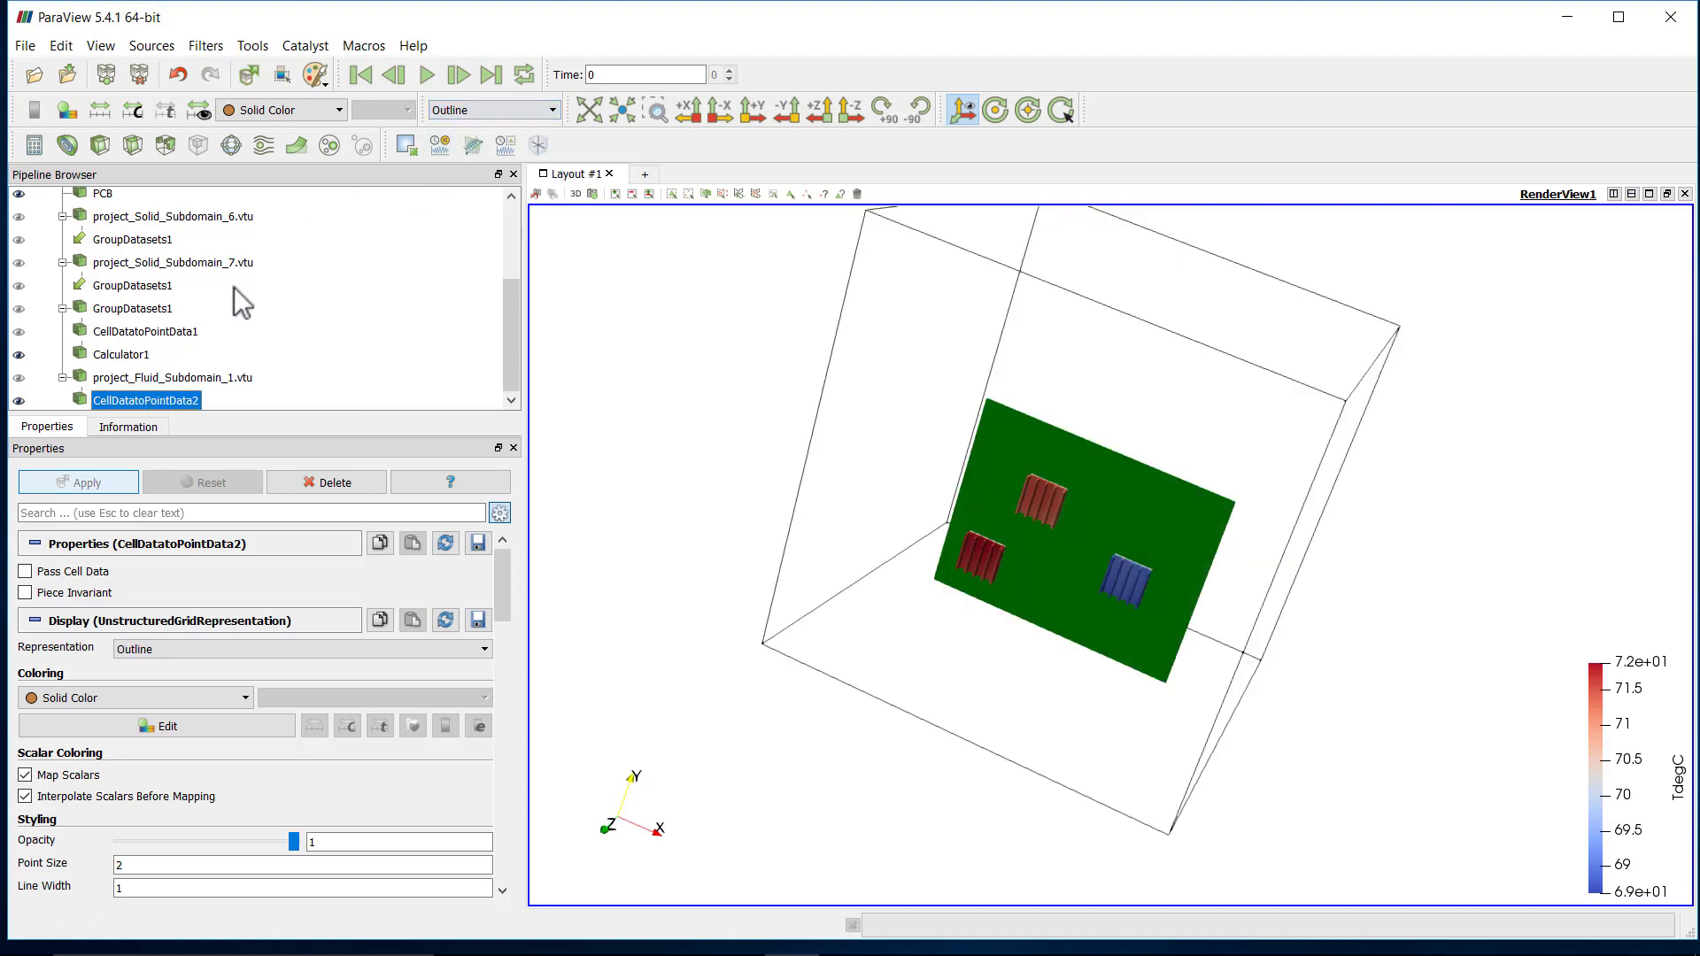
Add a Stream Tracer to the fluid's point data and set its seed type to Point Source.
{"action": "left_click", "coordinate": [260, 152]}
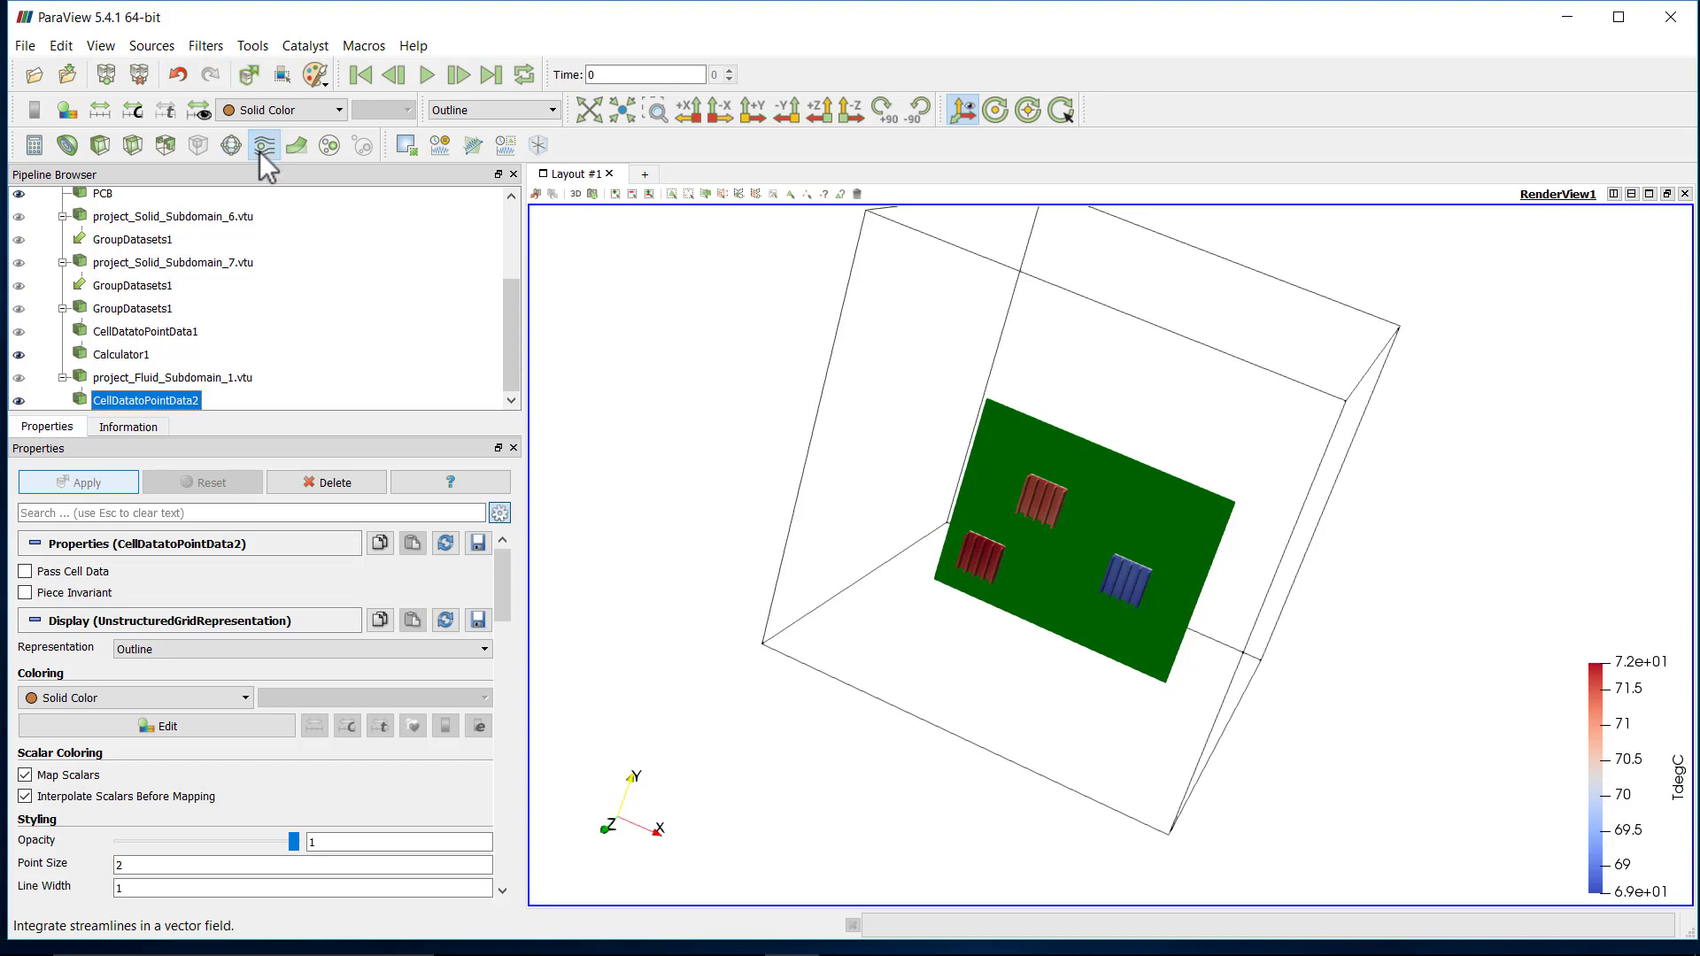
{"action": "left_click_drag", "start_coordinate": [687, 485], "coordinate": [751, 581]}
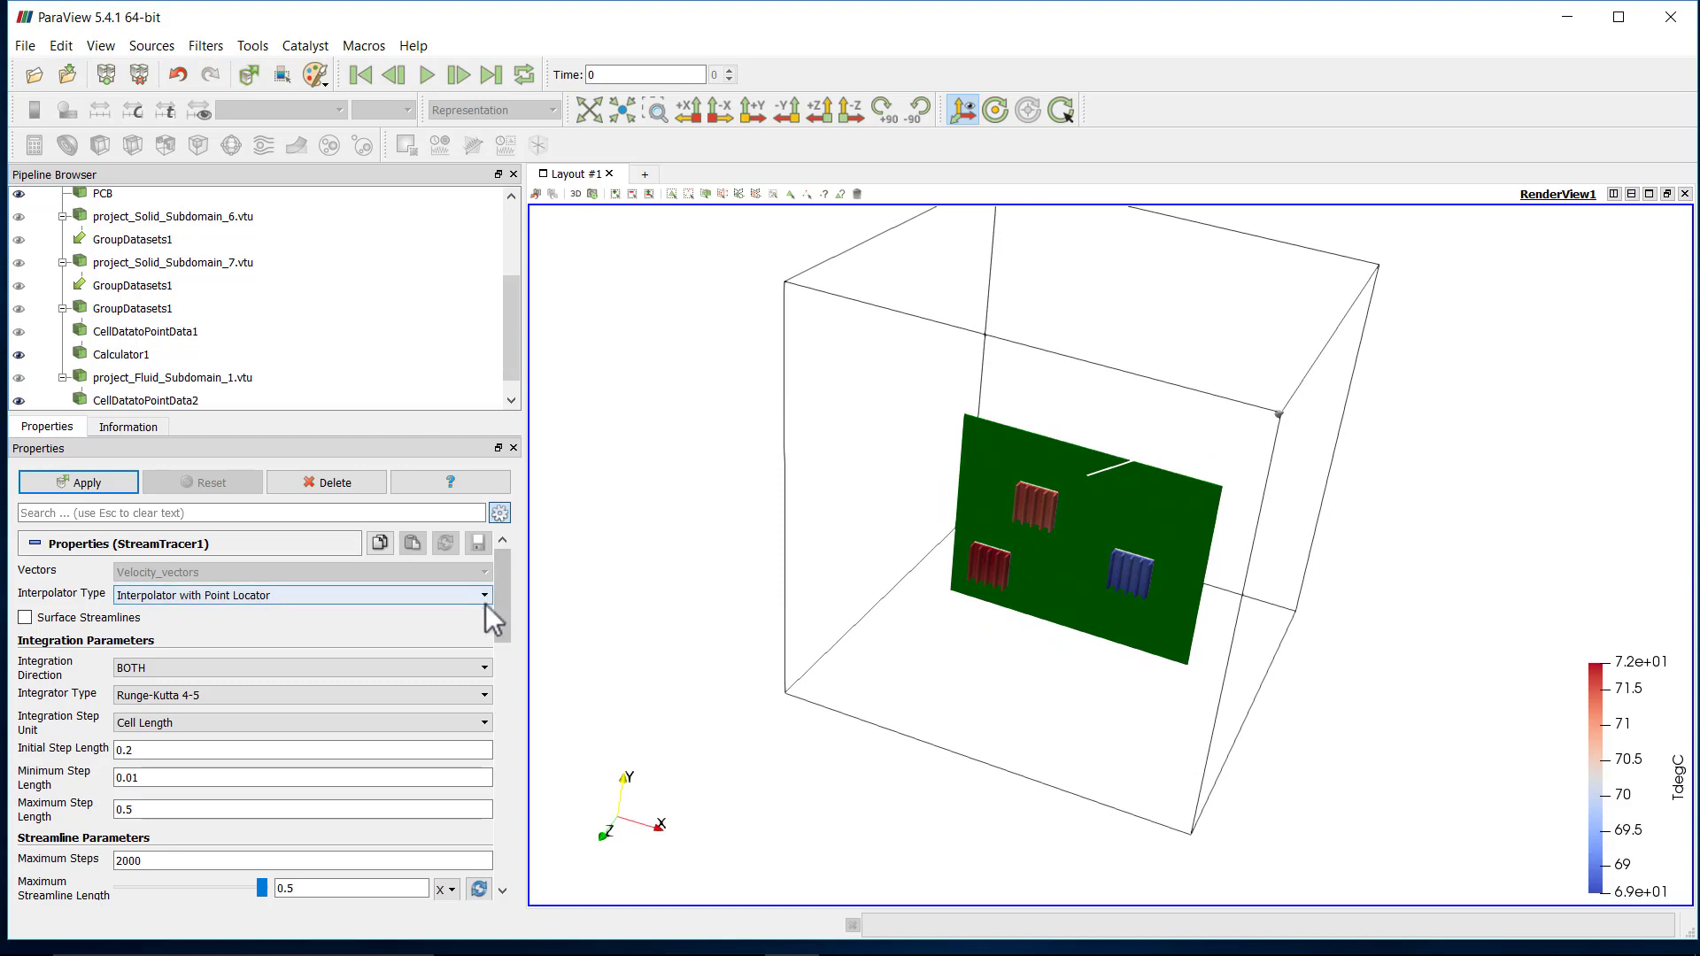
{"action": "left_click_drag", "start_coordinate": [499, 597], "coordinate": [515, 678]}
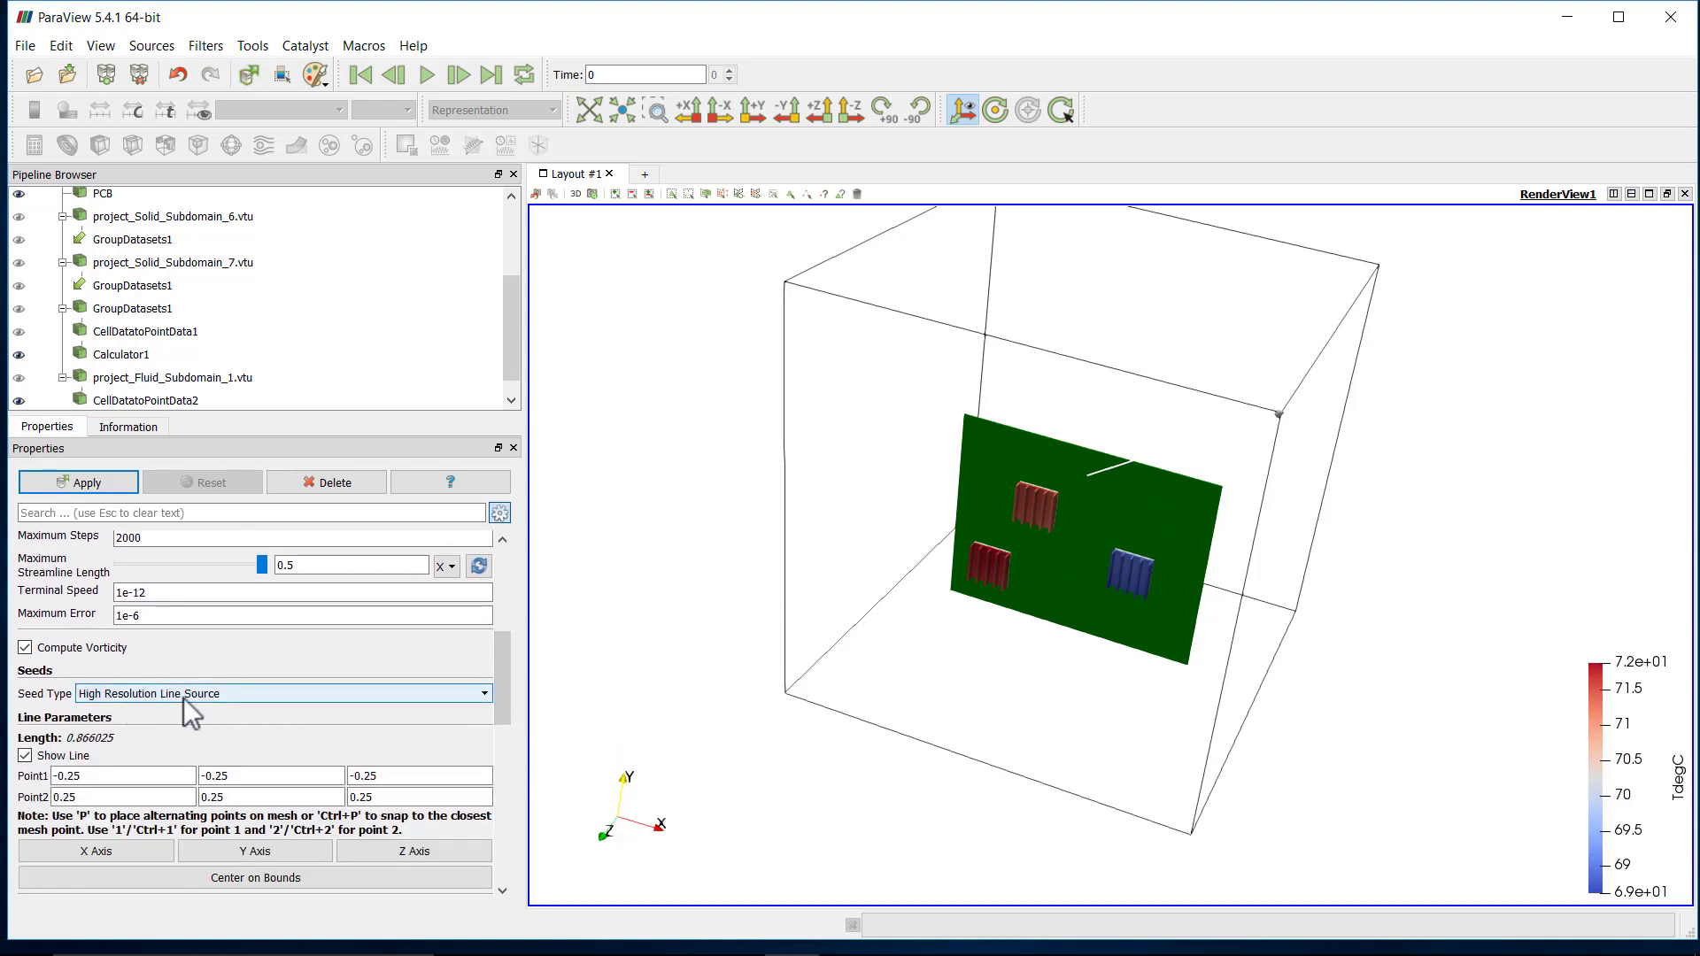
{"action": "left_click", "coordinate": [209, 695]}
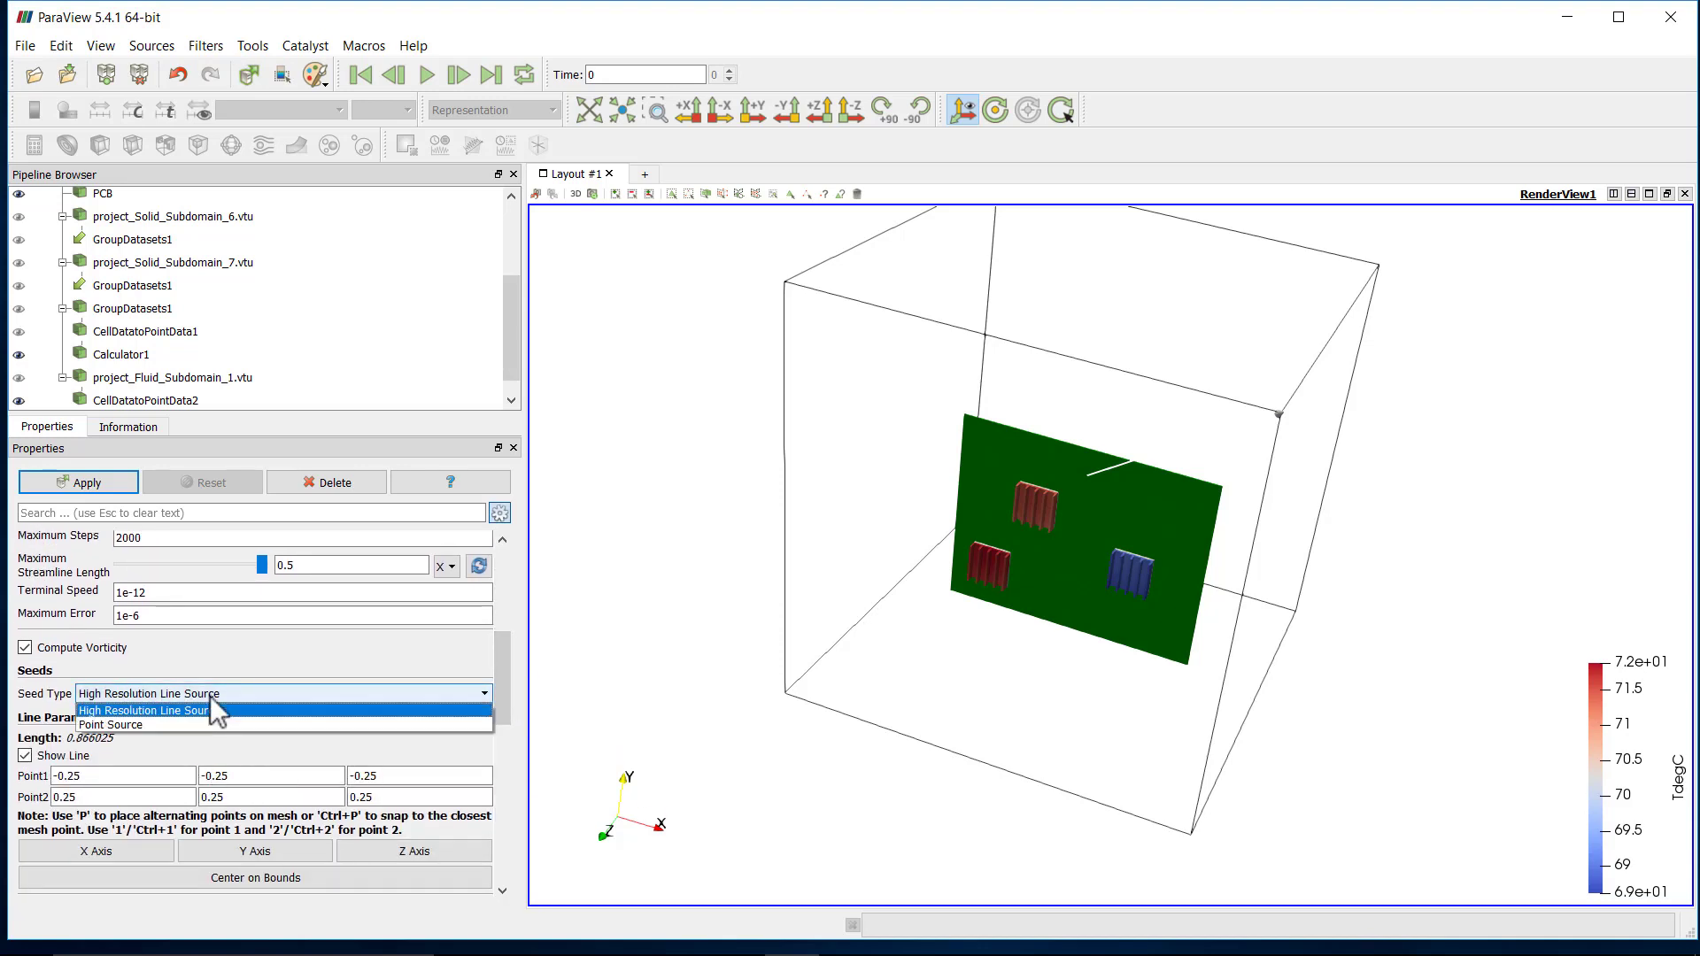
{"action": "left_click", "coordinate": [214, 721]}
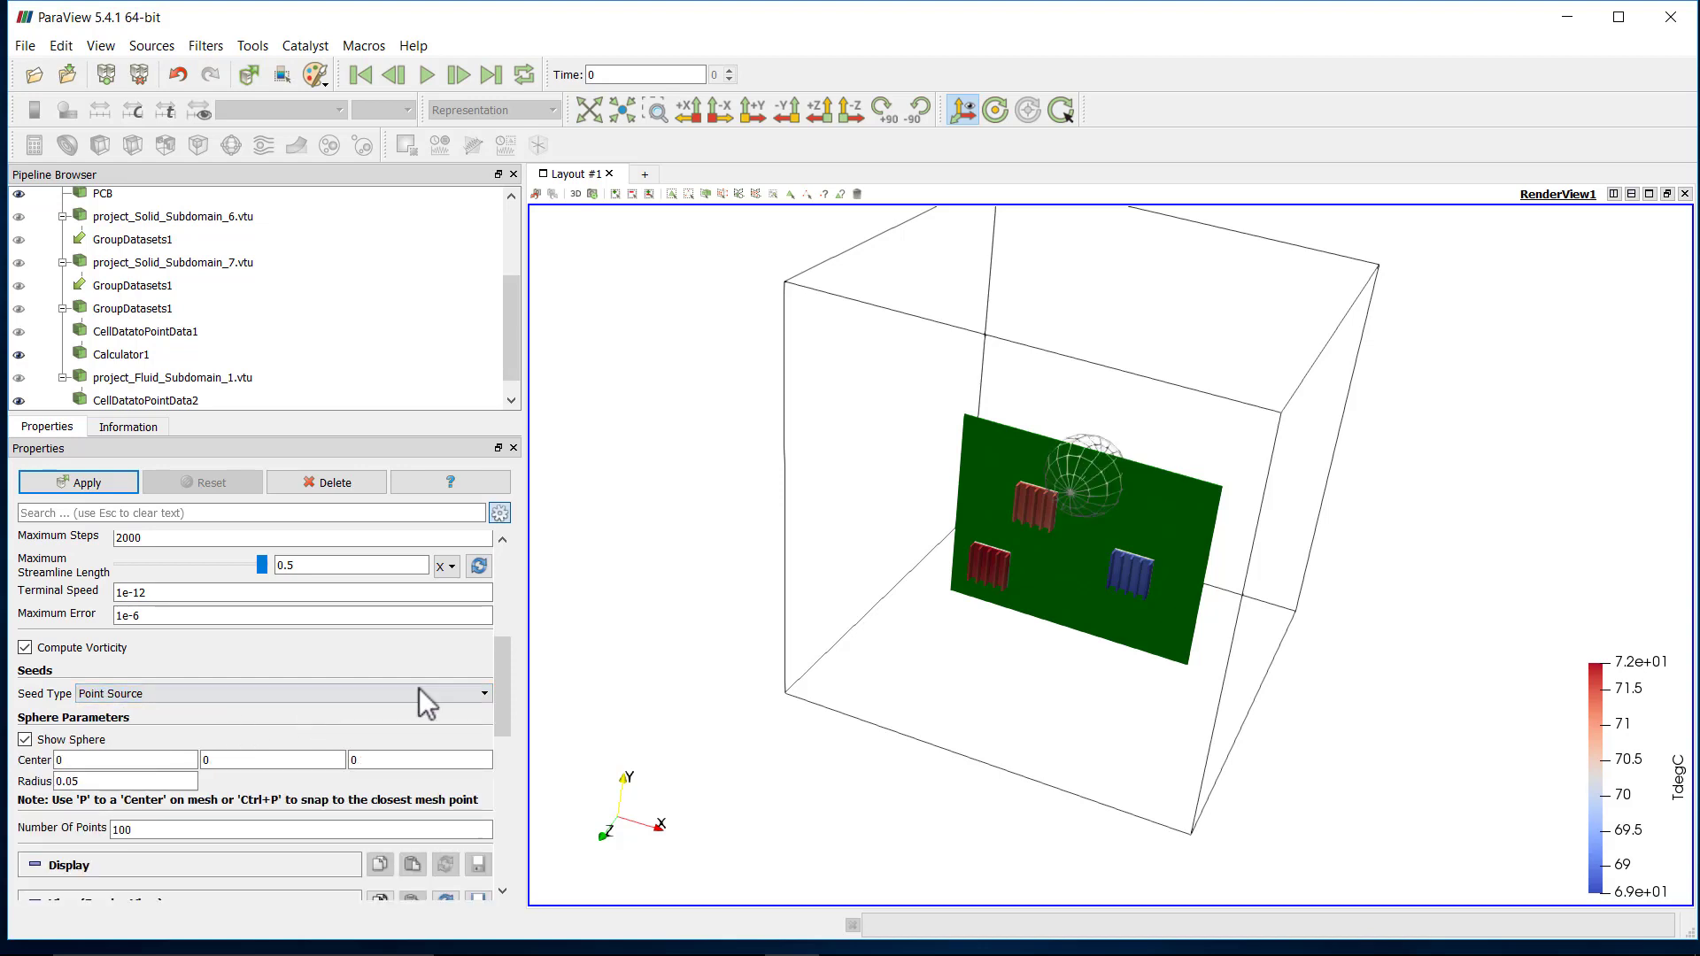
Place the seed sphere near the PCB's lower edge, centered at about (0.006, -0.140, 0.075), and shrink its radius to about 0.026.
{"action": "left_click_drag", "start_coordinate": [703, 665], "coordinate": [672, 659]}
{"action": "left_click_drag", "start_coordinate": [1098, 439], "coordinate": [1002, 646]}
{"action": "left_click_drag", "start_coordinate": [709, 629], "coordinate": [751, 652]}
{"action": "left_click_drag", "start_coordinate": [988, 633], "coordinate": [1008, 640]}
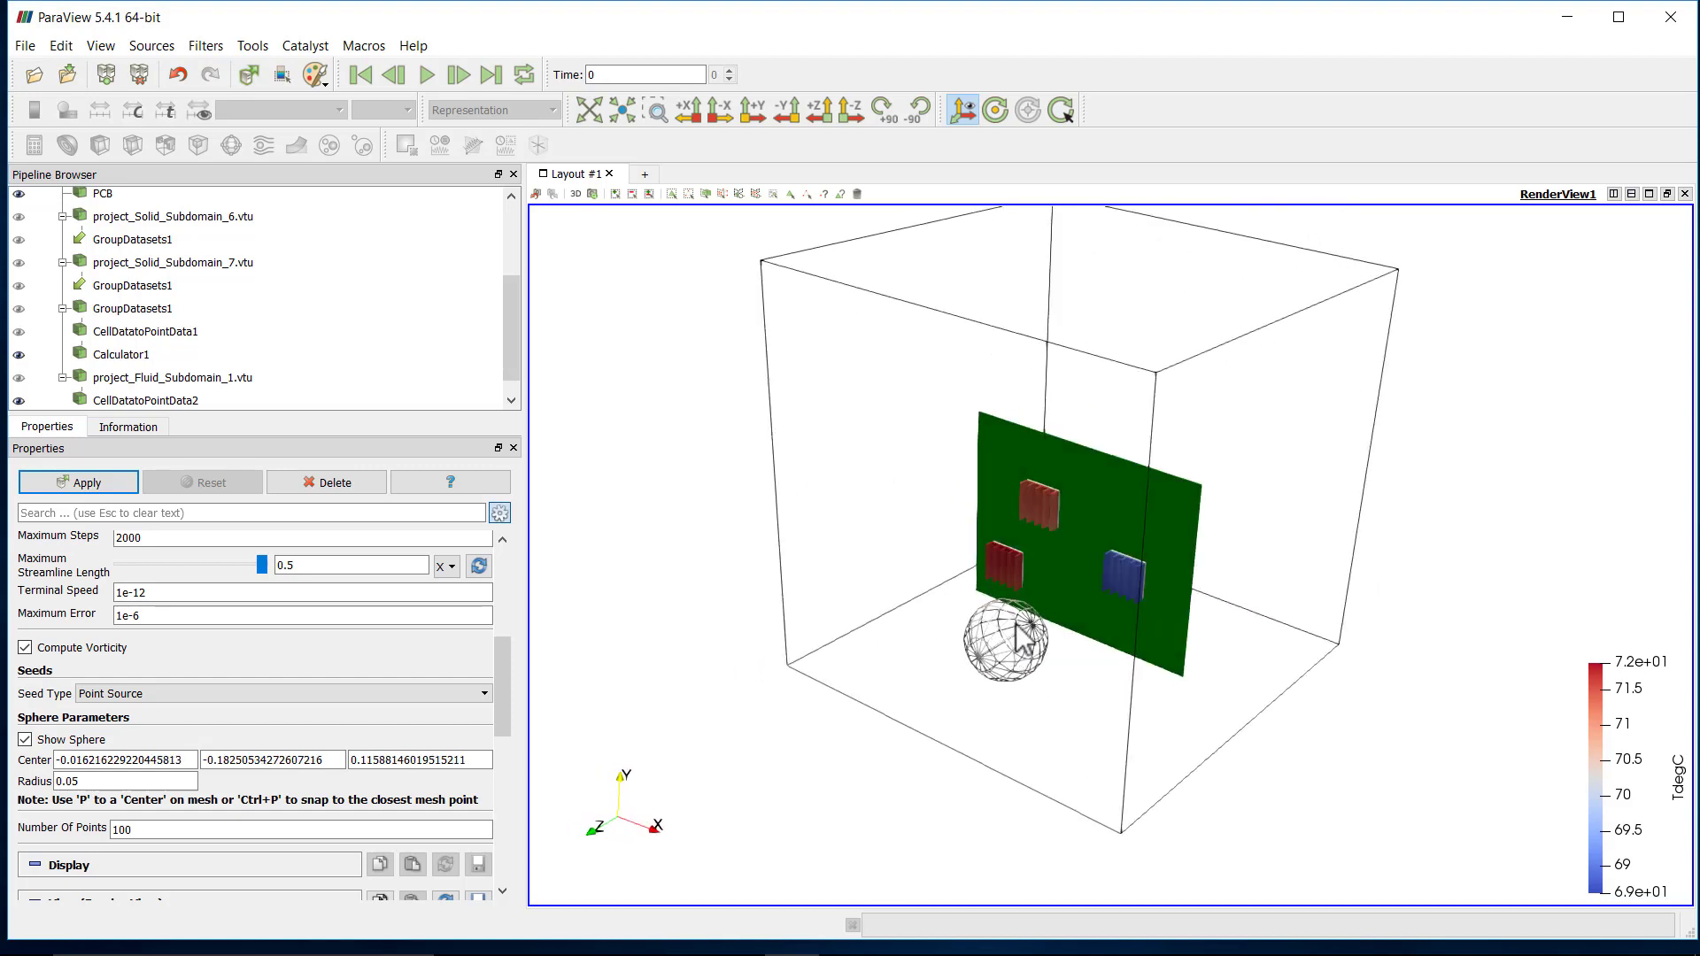
{"action": "right_click_drag", "start_coordinate": [1013, 622], "coordinate": [1012, 634]}
{"action": "left_click_drag", "start_coordinate": [1009, 634], "coordinate": [1050, 593]}
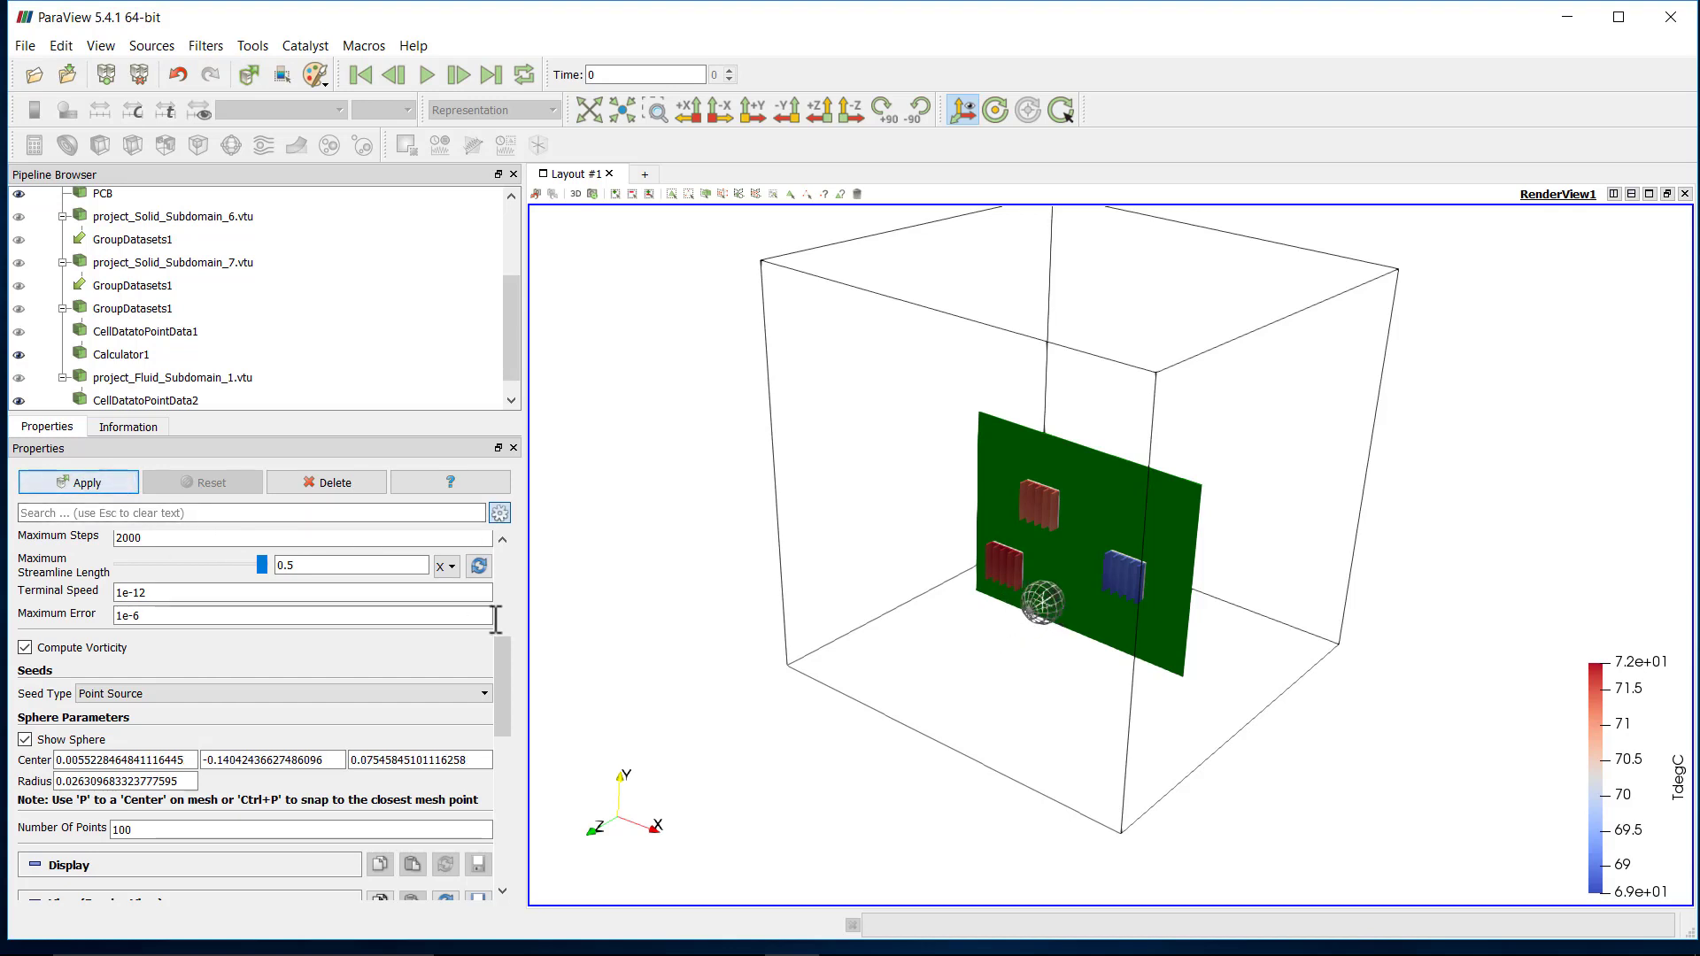
Set the number of seed points to 50 and generate the streamlines.
{"action": "left_click_drag", "start_coordinate": [503, 682], "coordinate": [505, 719]}
{"action": "left_click", "coordinate": [163, 703]}
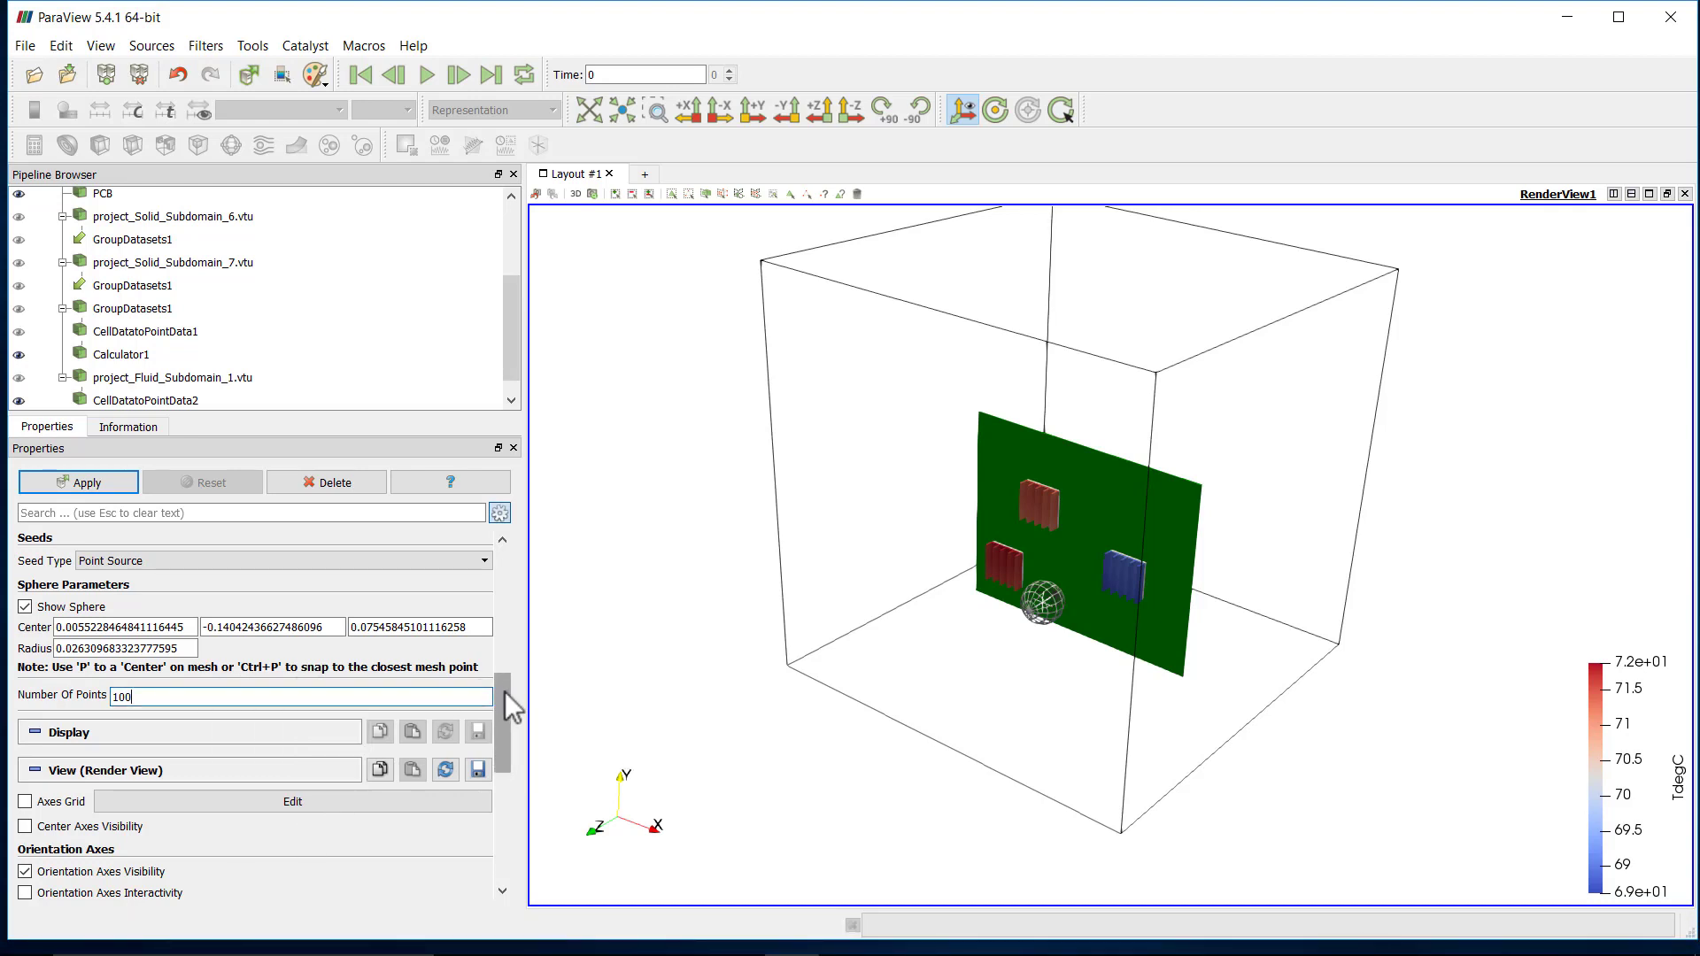
{"action": "left_click_drag", "start_coordinate": [504, 692], "coordinate": [507, 691]}
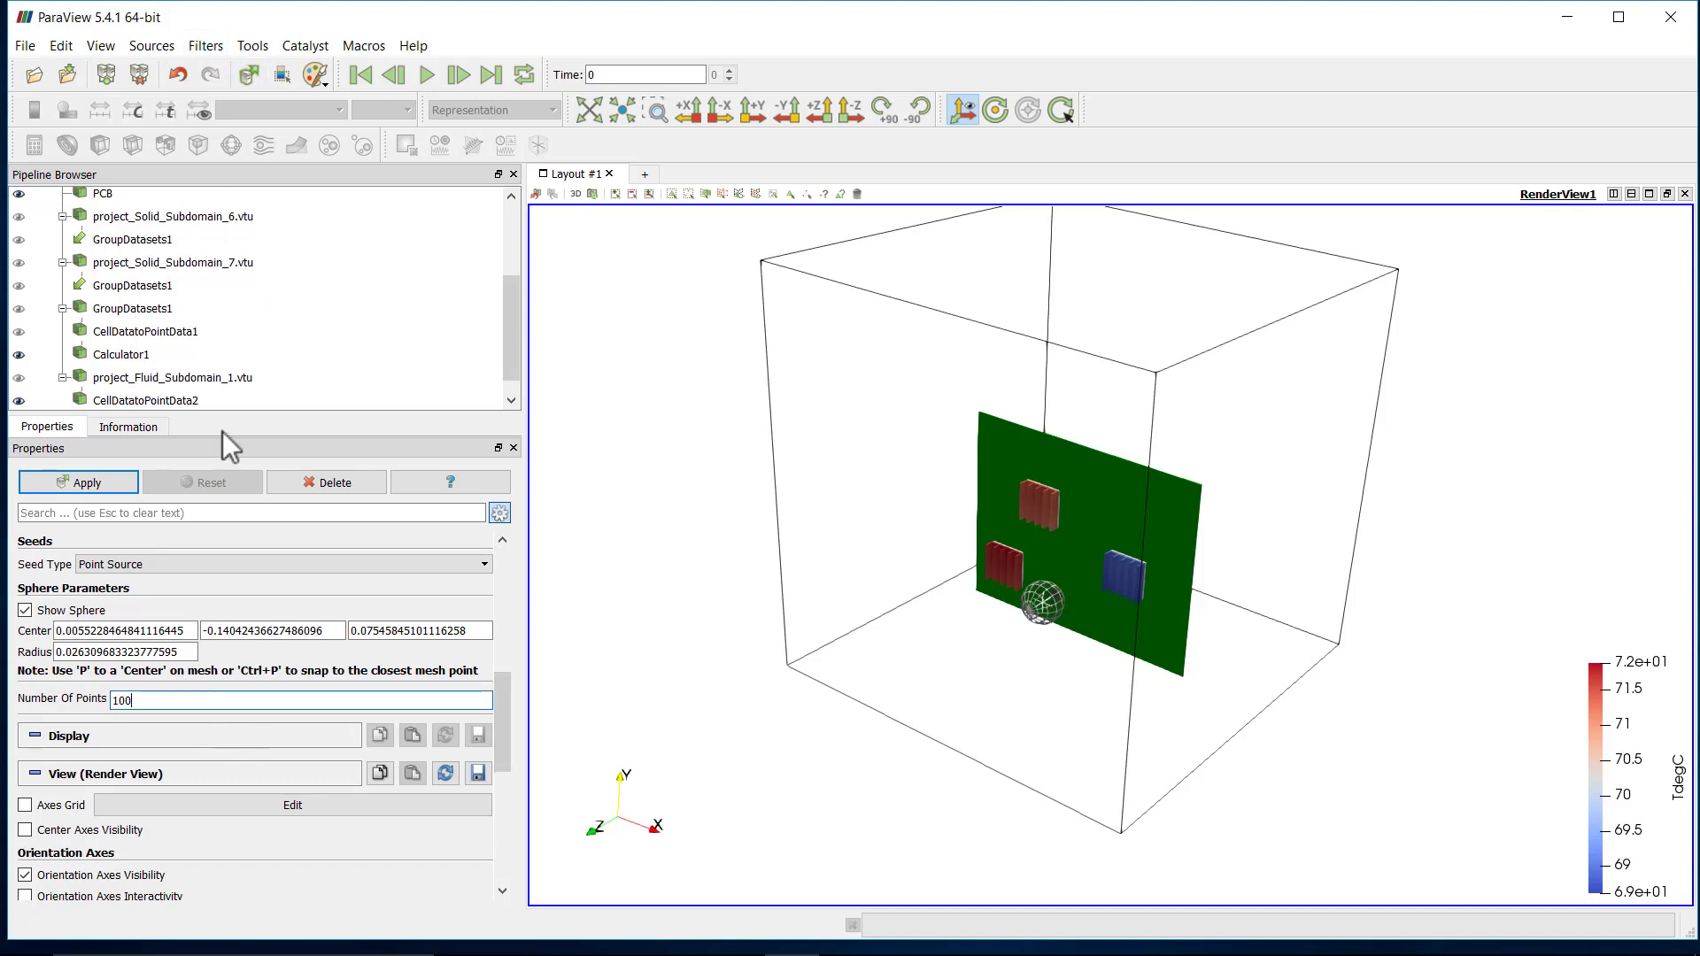
{"action": "left_click", "coordinate": [159, 699]}
{"action": "left_click_drag", "start_coordinate": [160, 699], "coordinate": [97, 704]}
{"action": "type", "text": "50"}
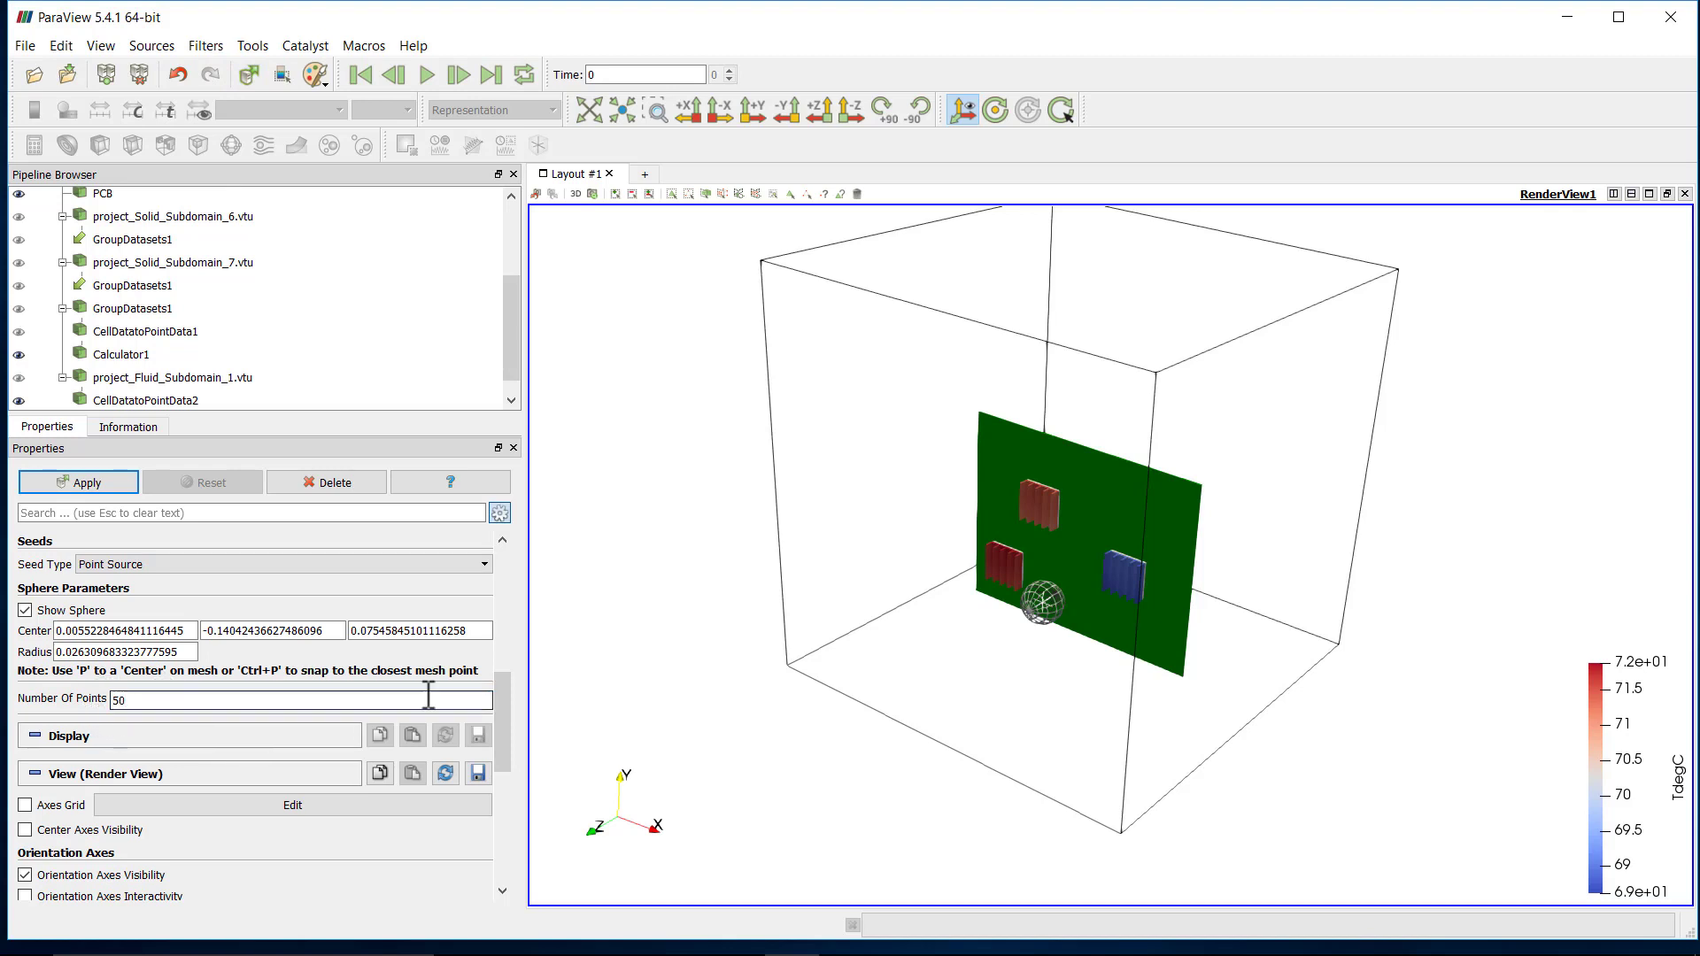
{"action": "scroll", "coordinate": [510, 712], "scroll_direction": "up", "scroll_amount": 1}
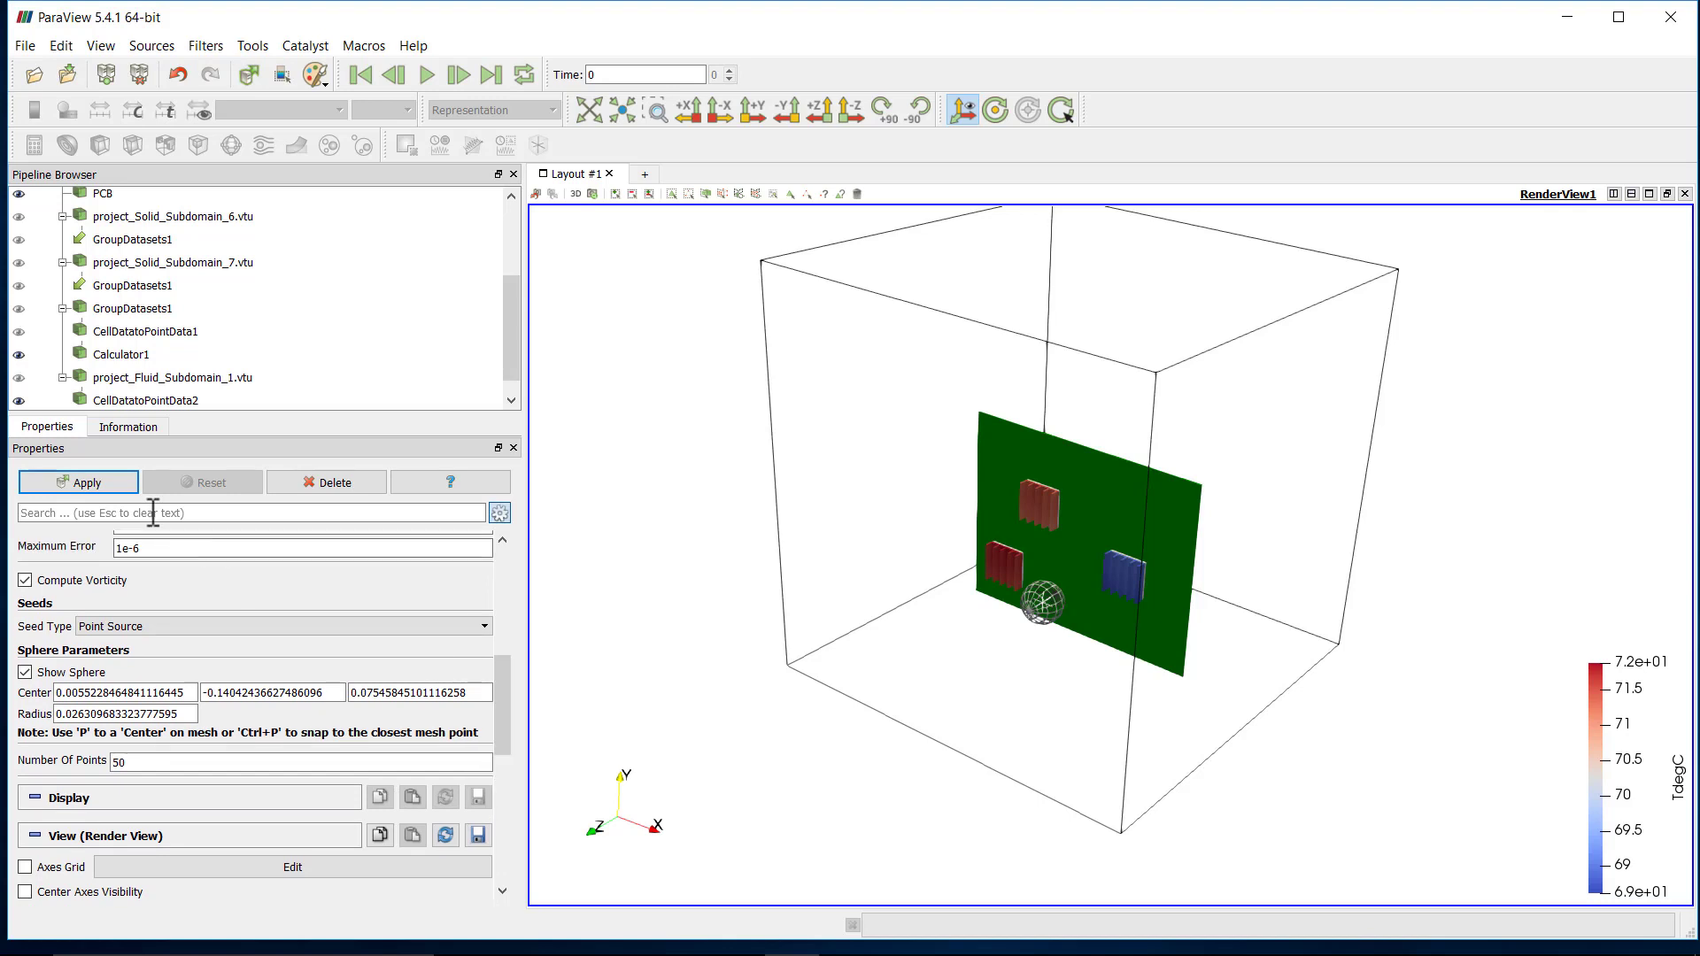
{"action": "left_click_drag", "start_coordinate": [926, 675], "coordinate": [857, 609]}
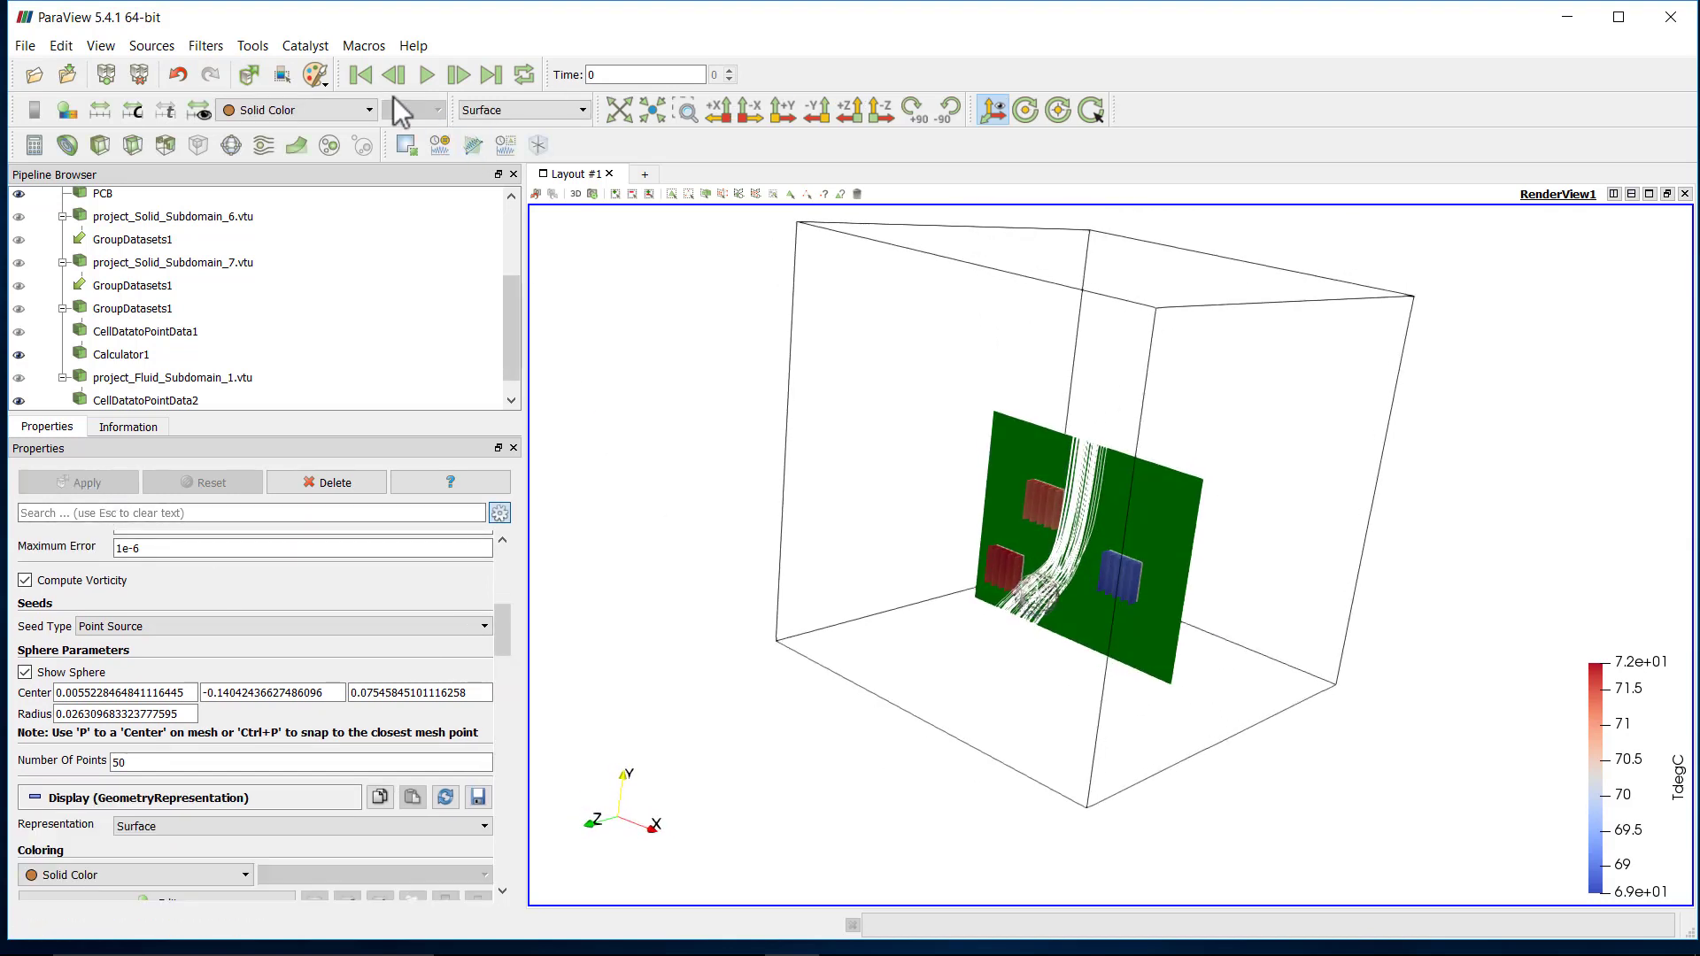
Switch the render view to the blue-gray background palette and color the streamlines by Velocity.
{"action": "left_click", "coordinate": [326, 83]}
{"action": "left_click", "coordinate": [372, 169]}
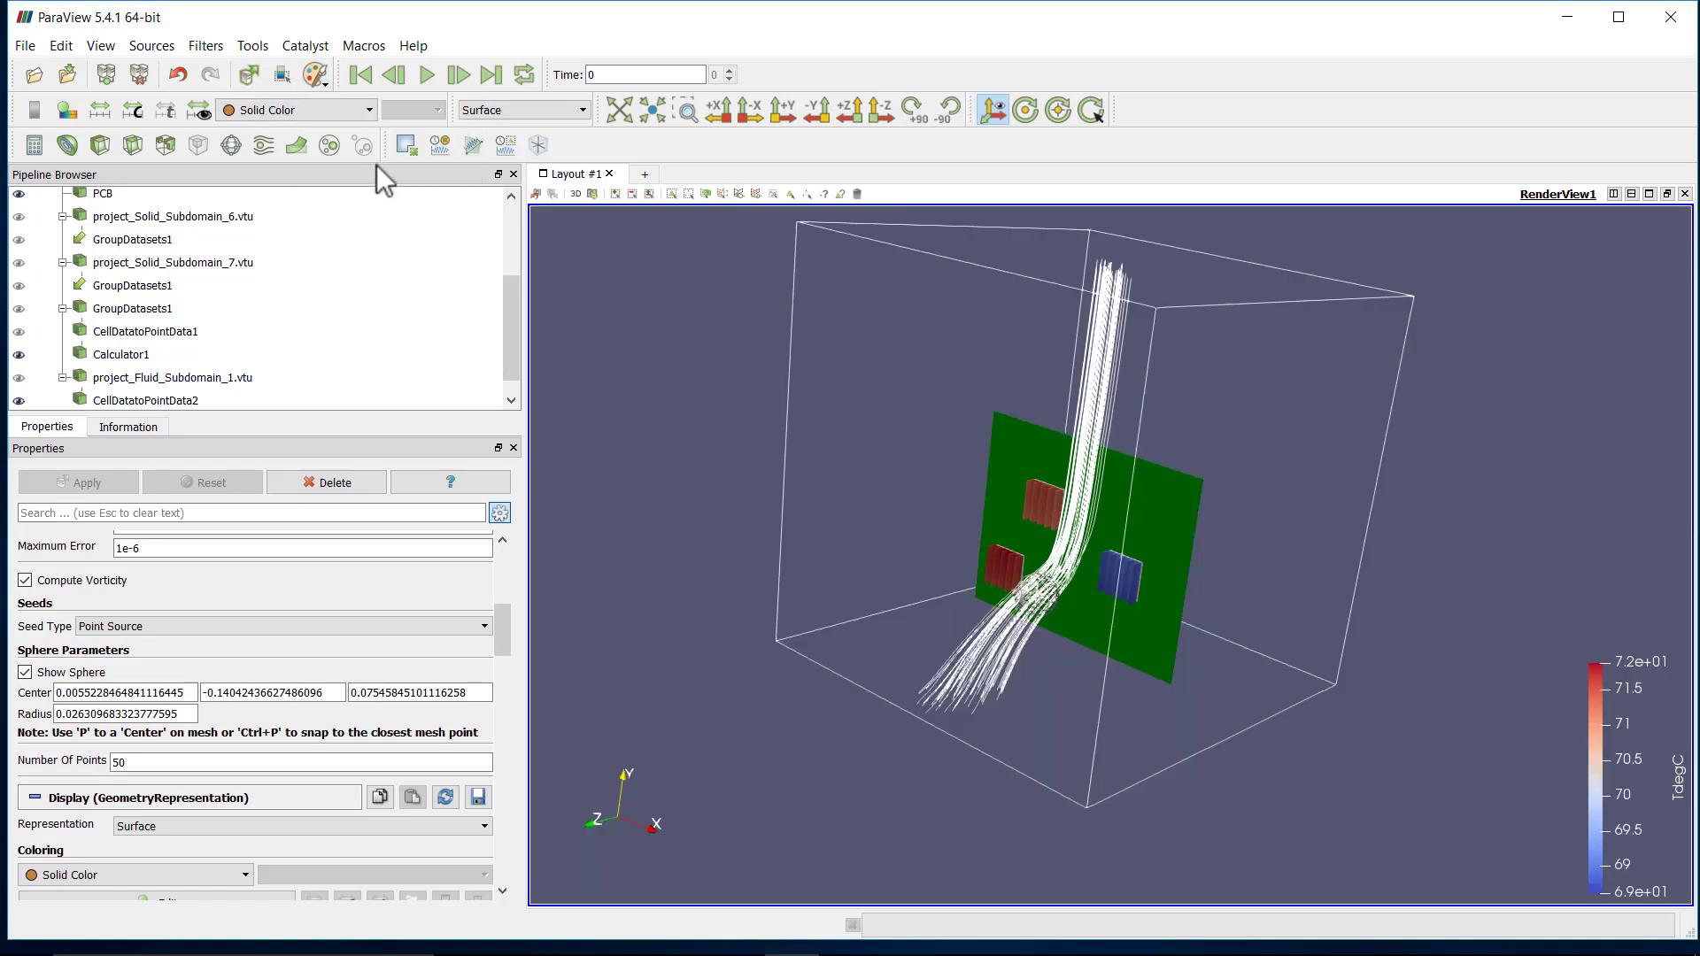
{"action": "left_click", "coordinate": [353, 108]}
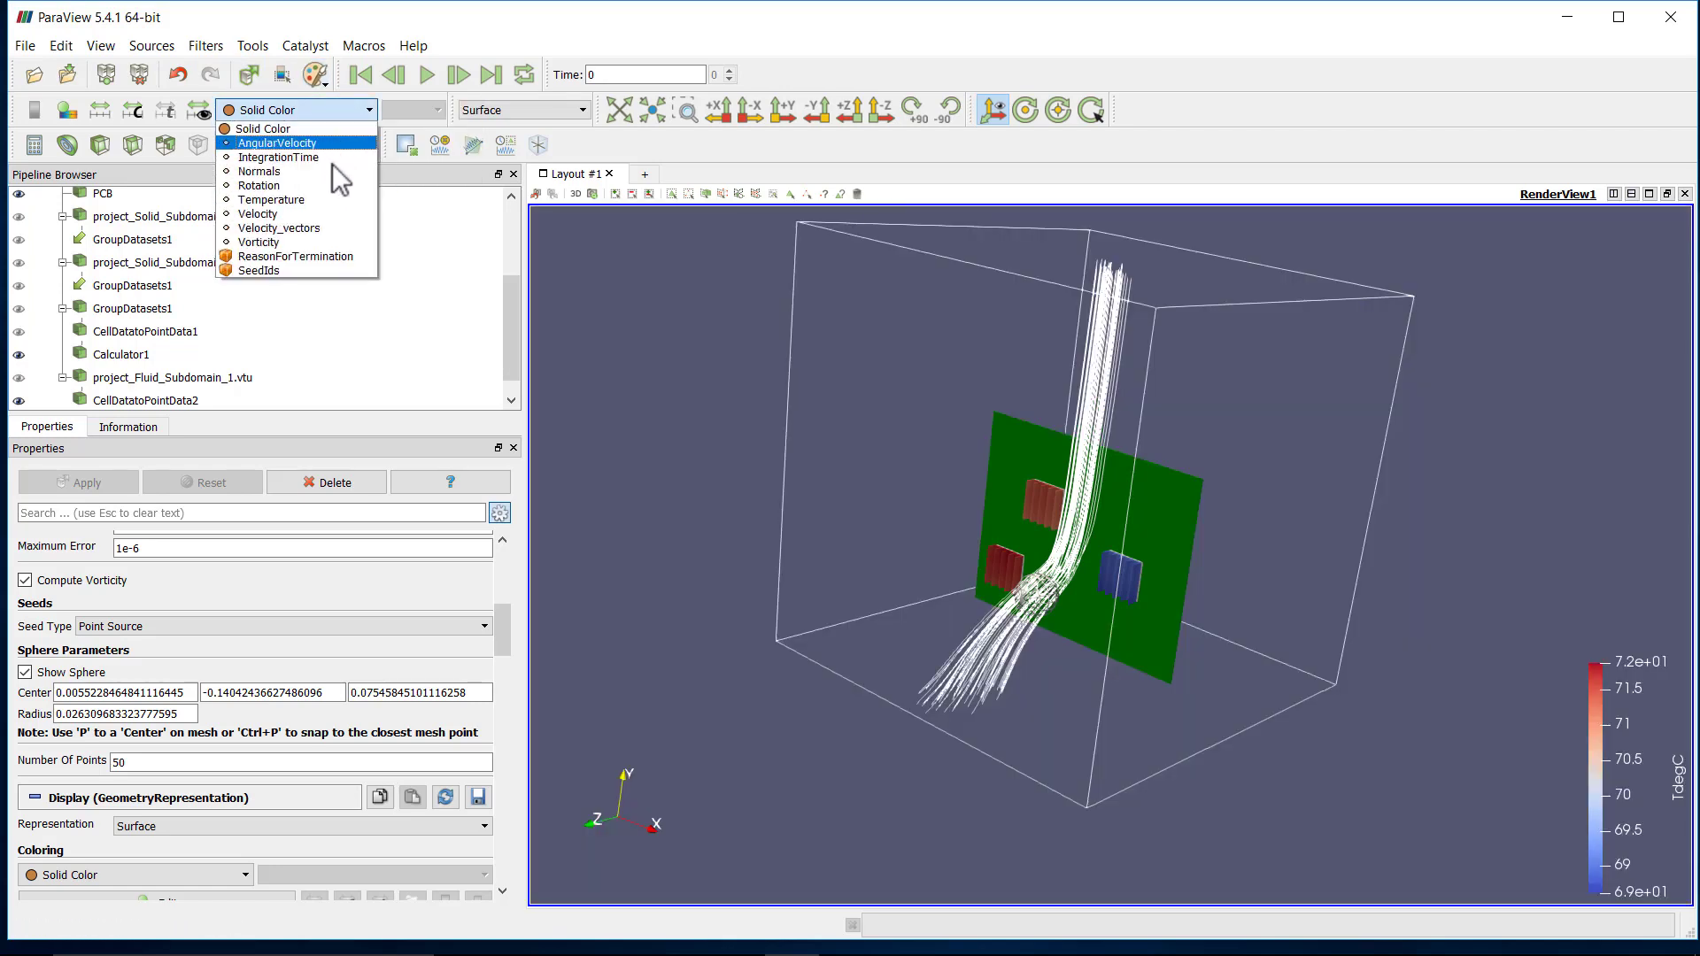
{"action": "left_click", "coordinate": [326, 213]}
{"action": "left_click_drag", "start_coordinate": [766, 595], "coordinate": [742, 534]}
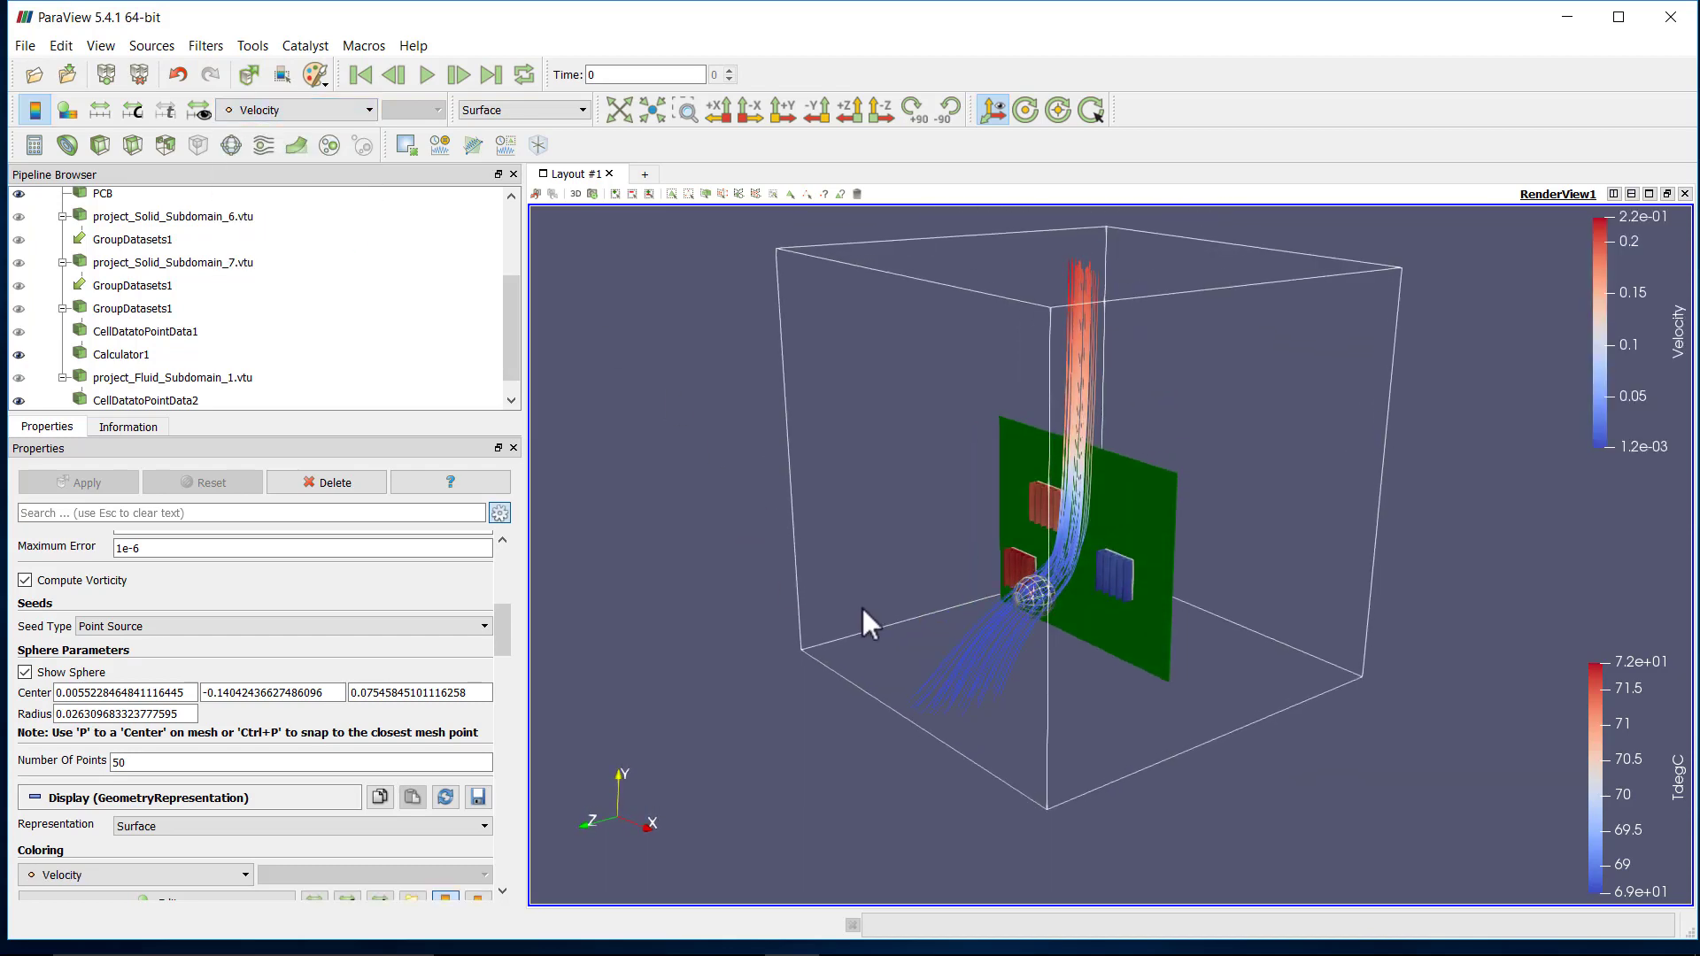
Turn on automatic applying of changes and move the seed sphere to a center of about (0.027, -0.175, 0.070) to update the streamlines.
{"action": "left_click", "coordinate": [251, 76]}
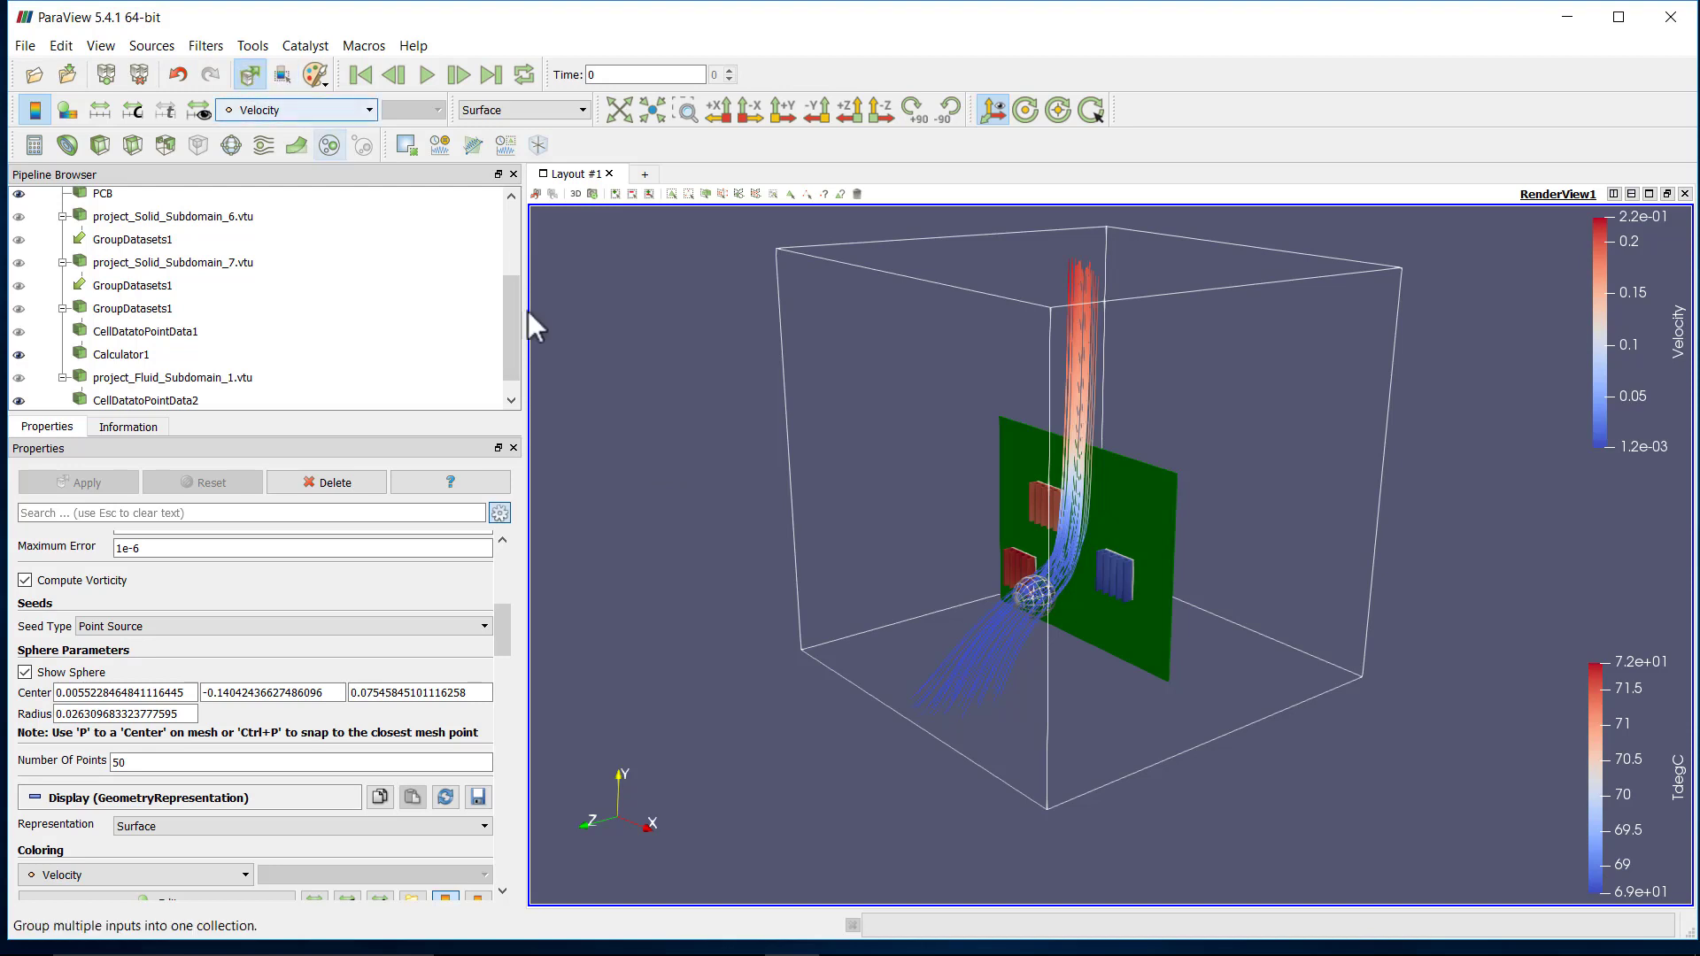
{"action": "left_click_drag", "start_coordinate": [1038, 593], "coordinate": [1067, 615]}
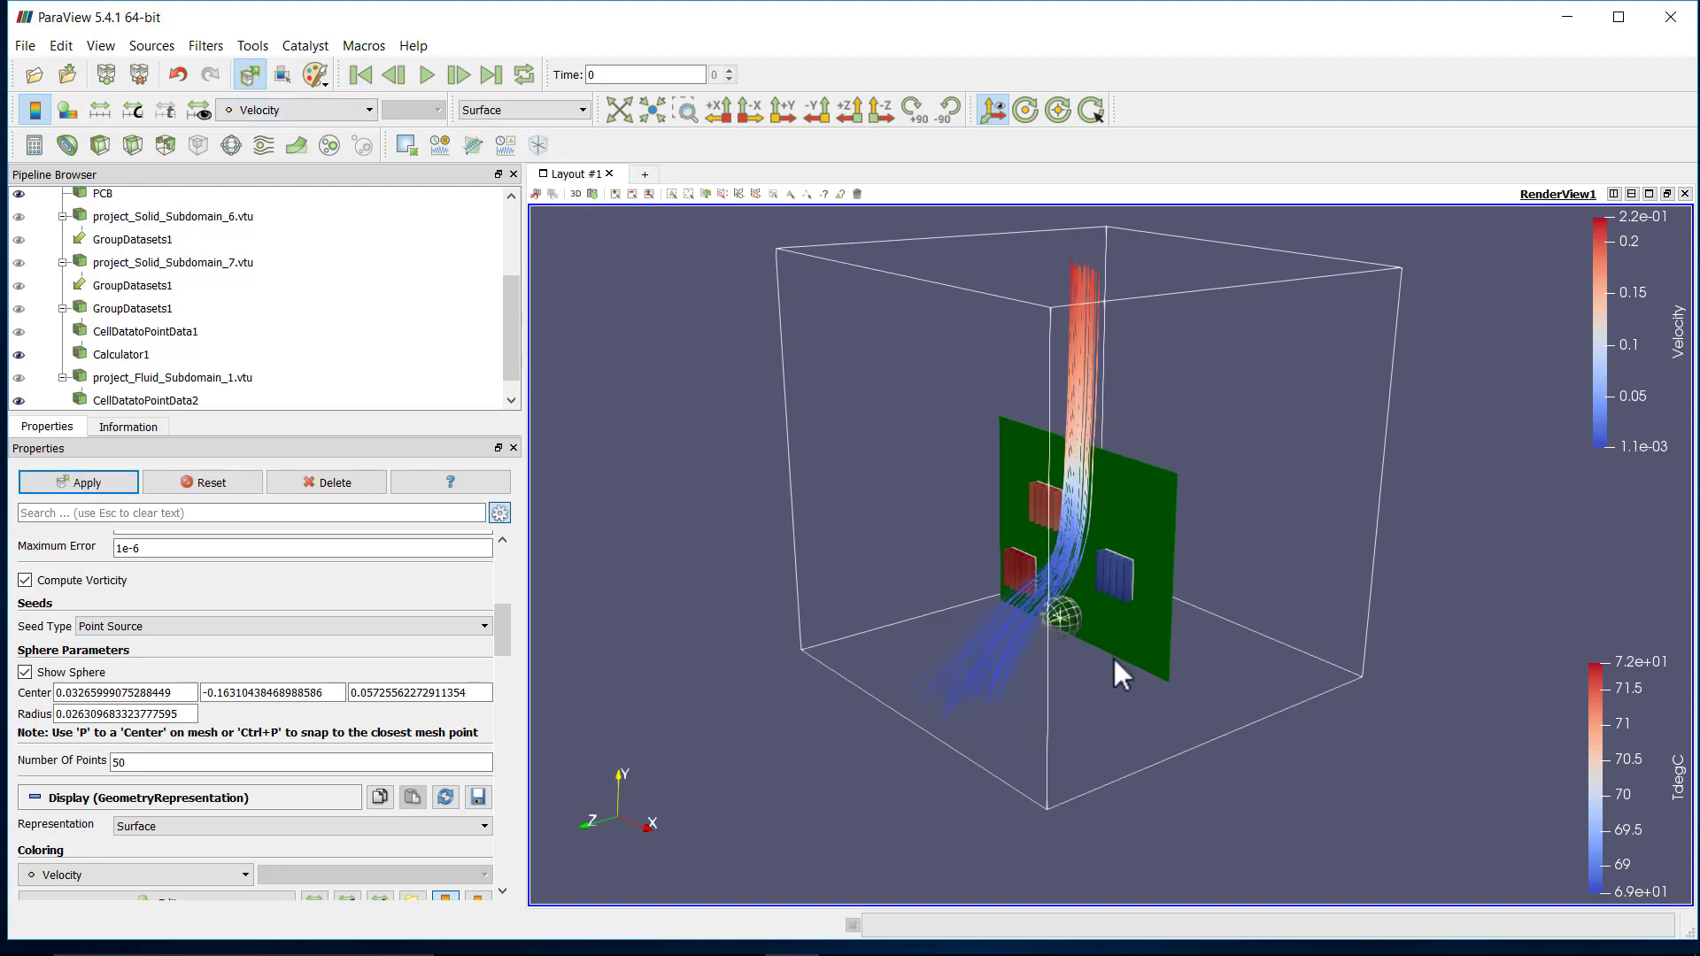
{"action": "left_click_drag", "start_coordinate": [1134, 694], "coordinate": [902, 643]}
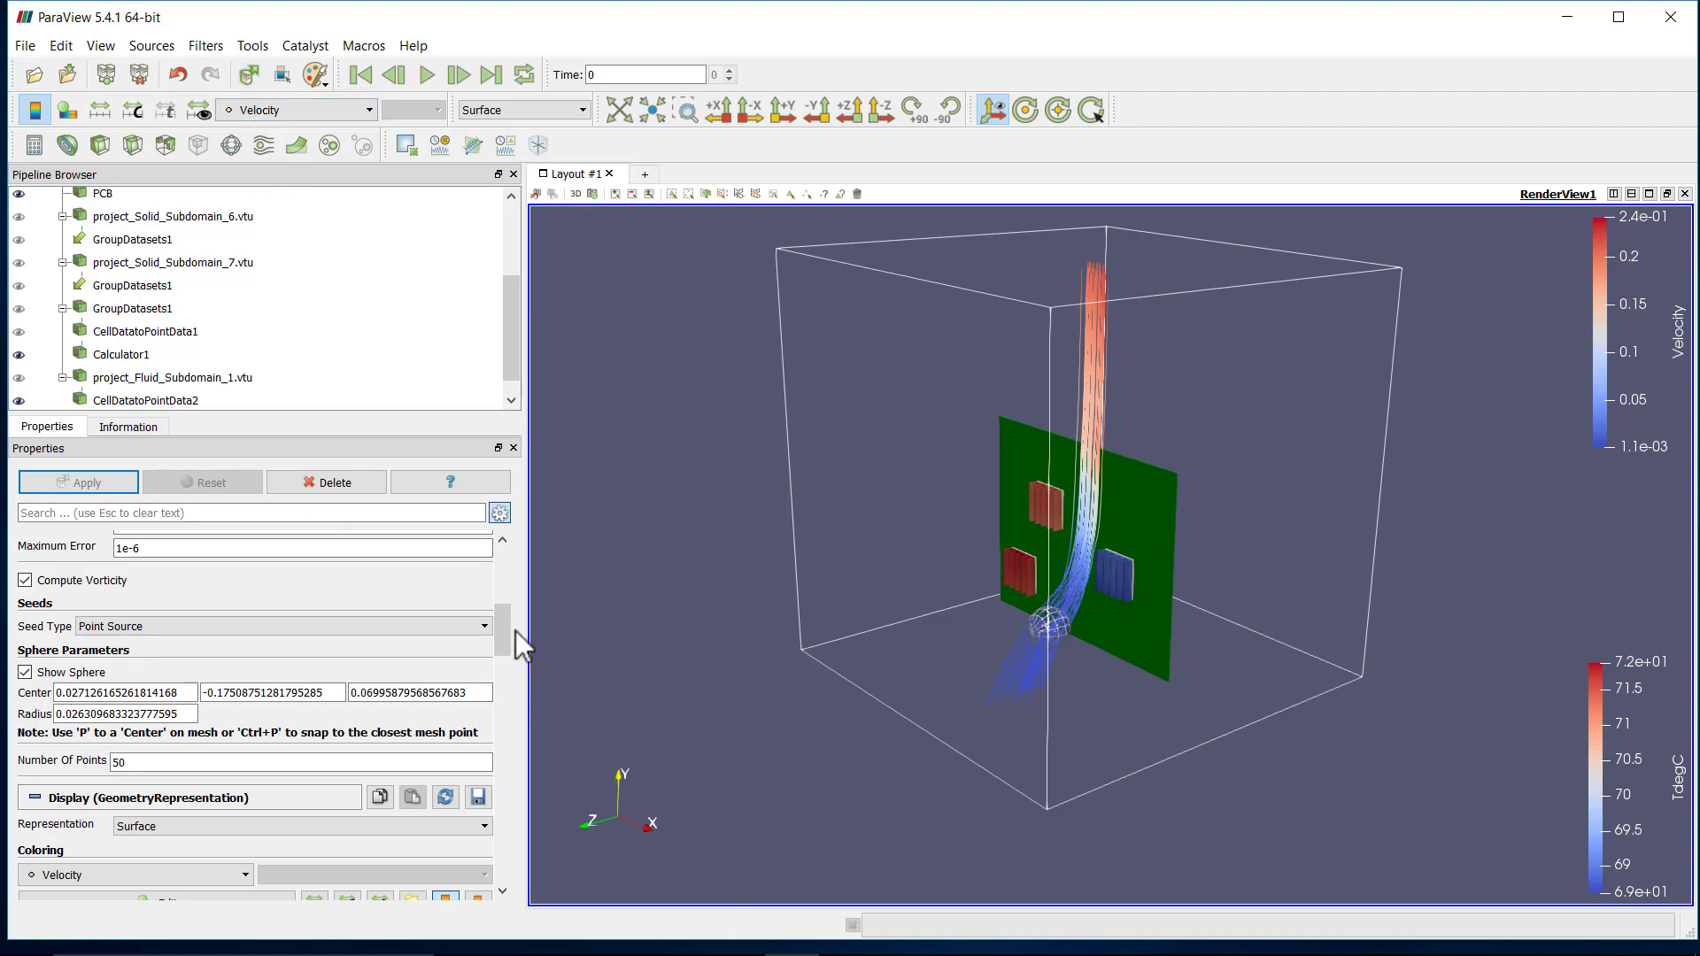
Change the Stream Tracer's seed type to High Resolution Line Source.
{"action": "mouse_move", "coordinate": [501, 633]}
{"action": "left_mouse_down"}
{"action": "mouse_move", "coordinate": [513, 575]}
{"action": "mouse_move", "coordinate": [488, 635]}
{"action": "left_mouse_up"}
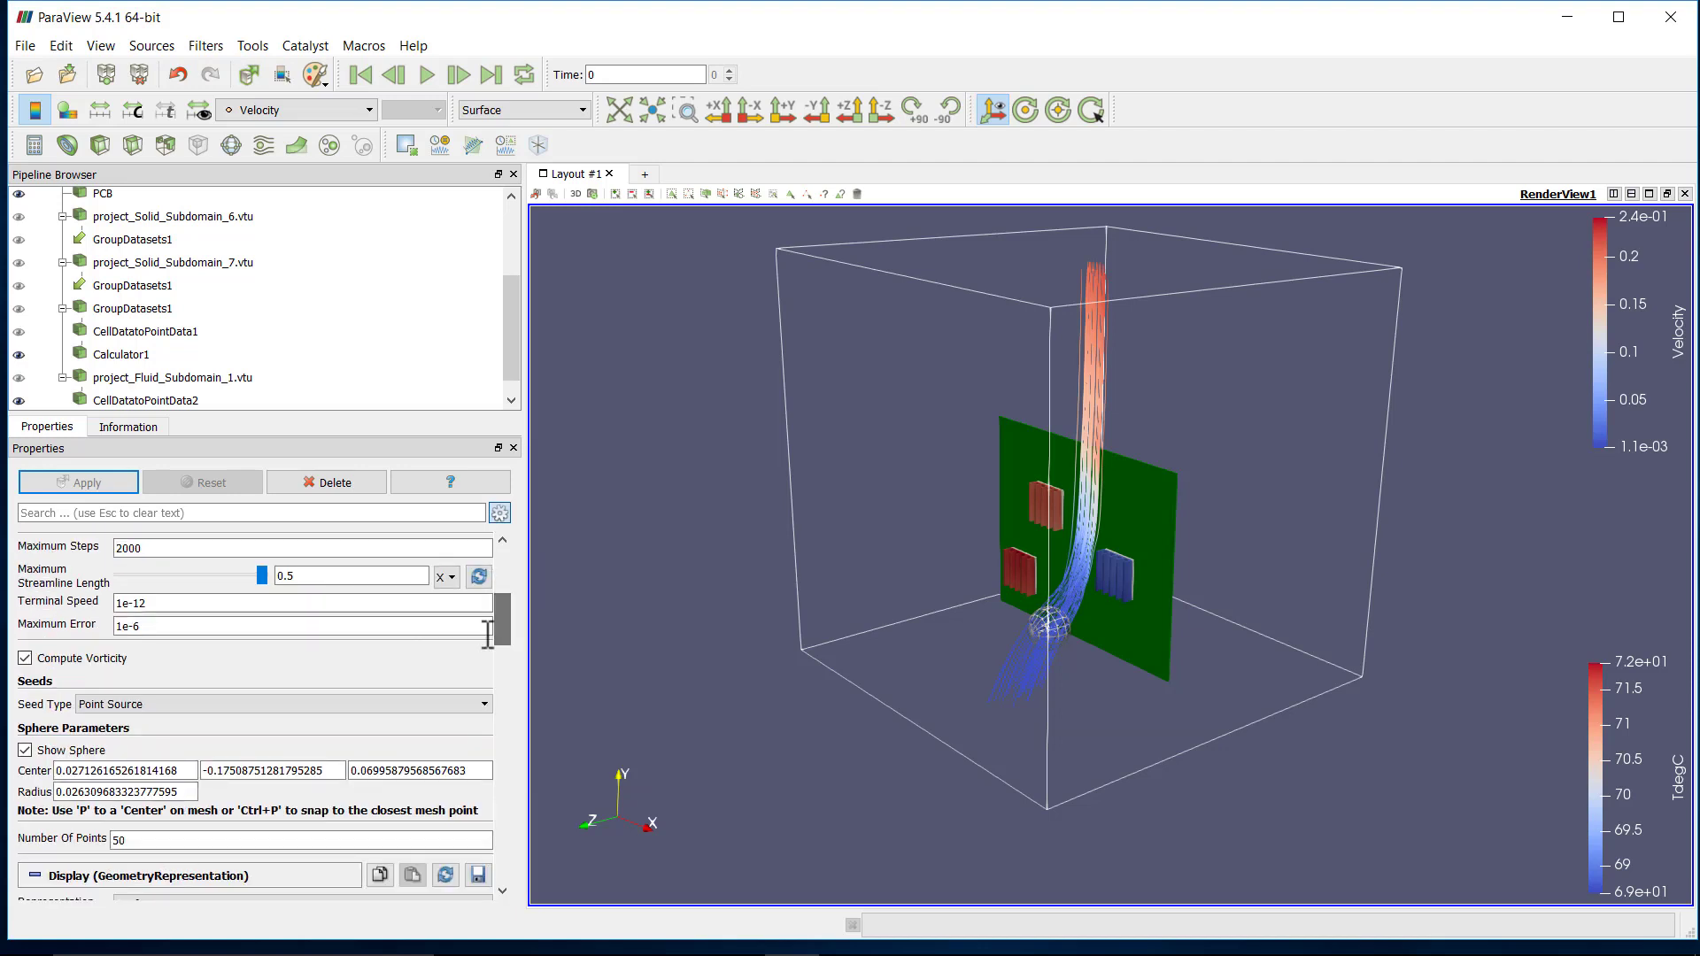
{"action": "left_click", "coordinate": [444, 703]}
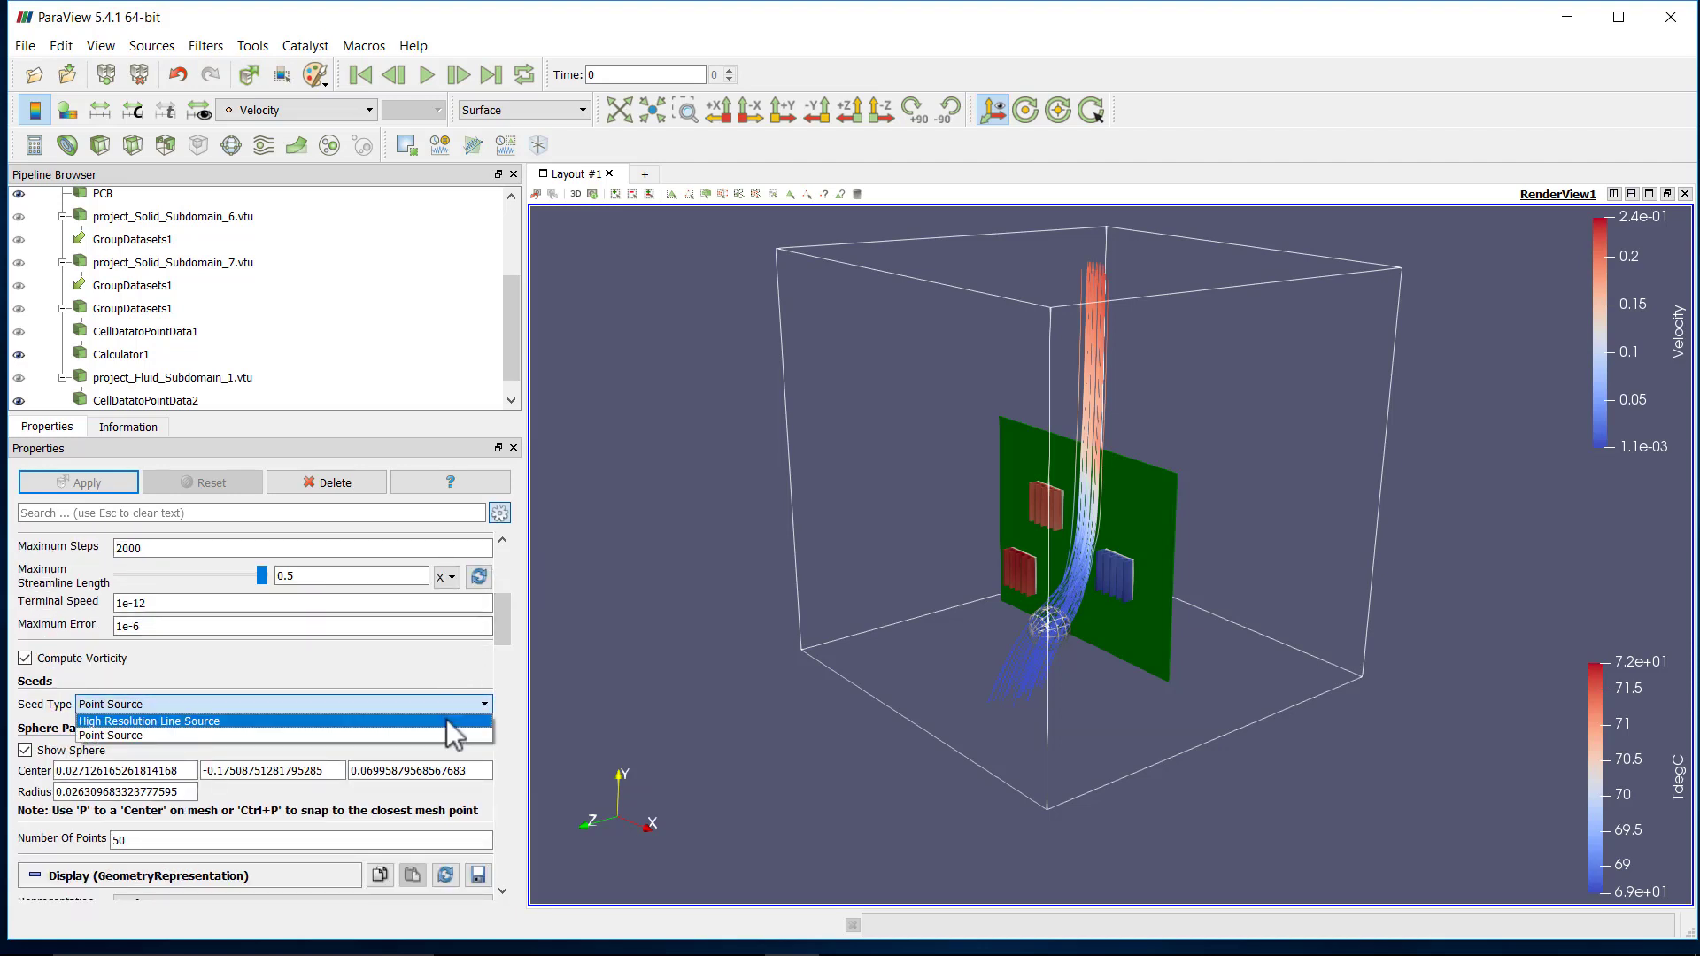
{"action": "left_click", "coordinate": [446, 719]}
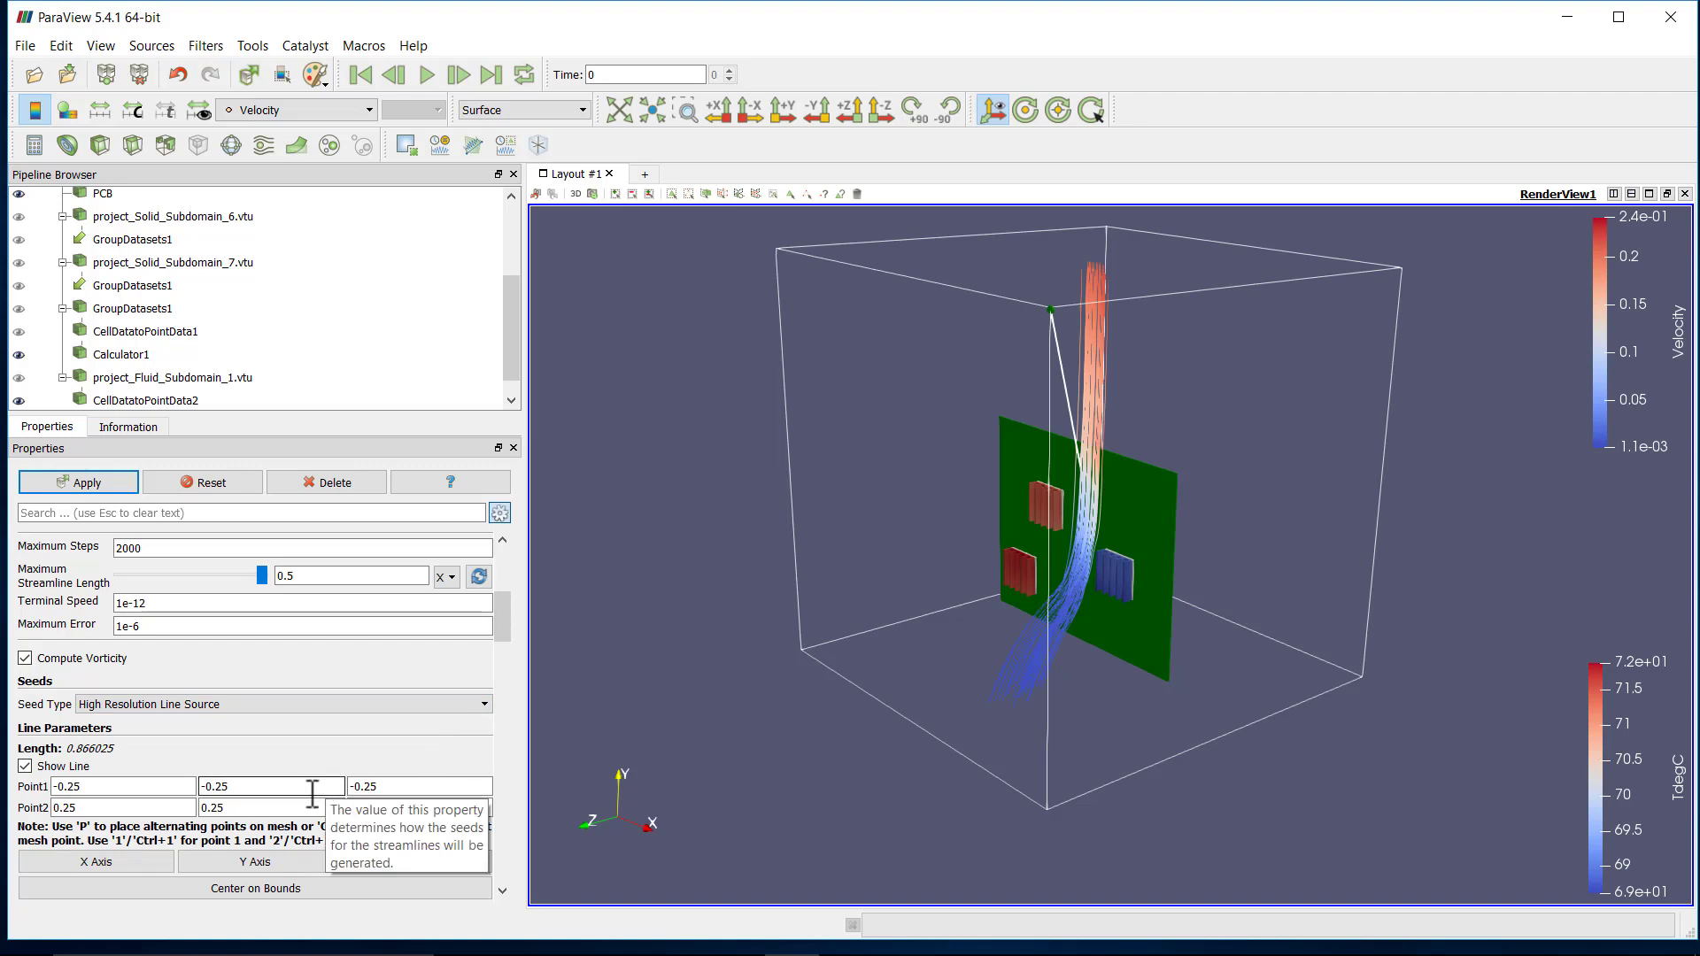
{"action": "left_click_drag", "start_coordinate": [498, 614], "coordinate": [498, 626]}
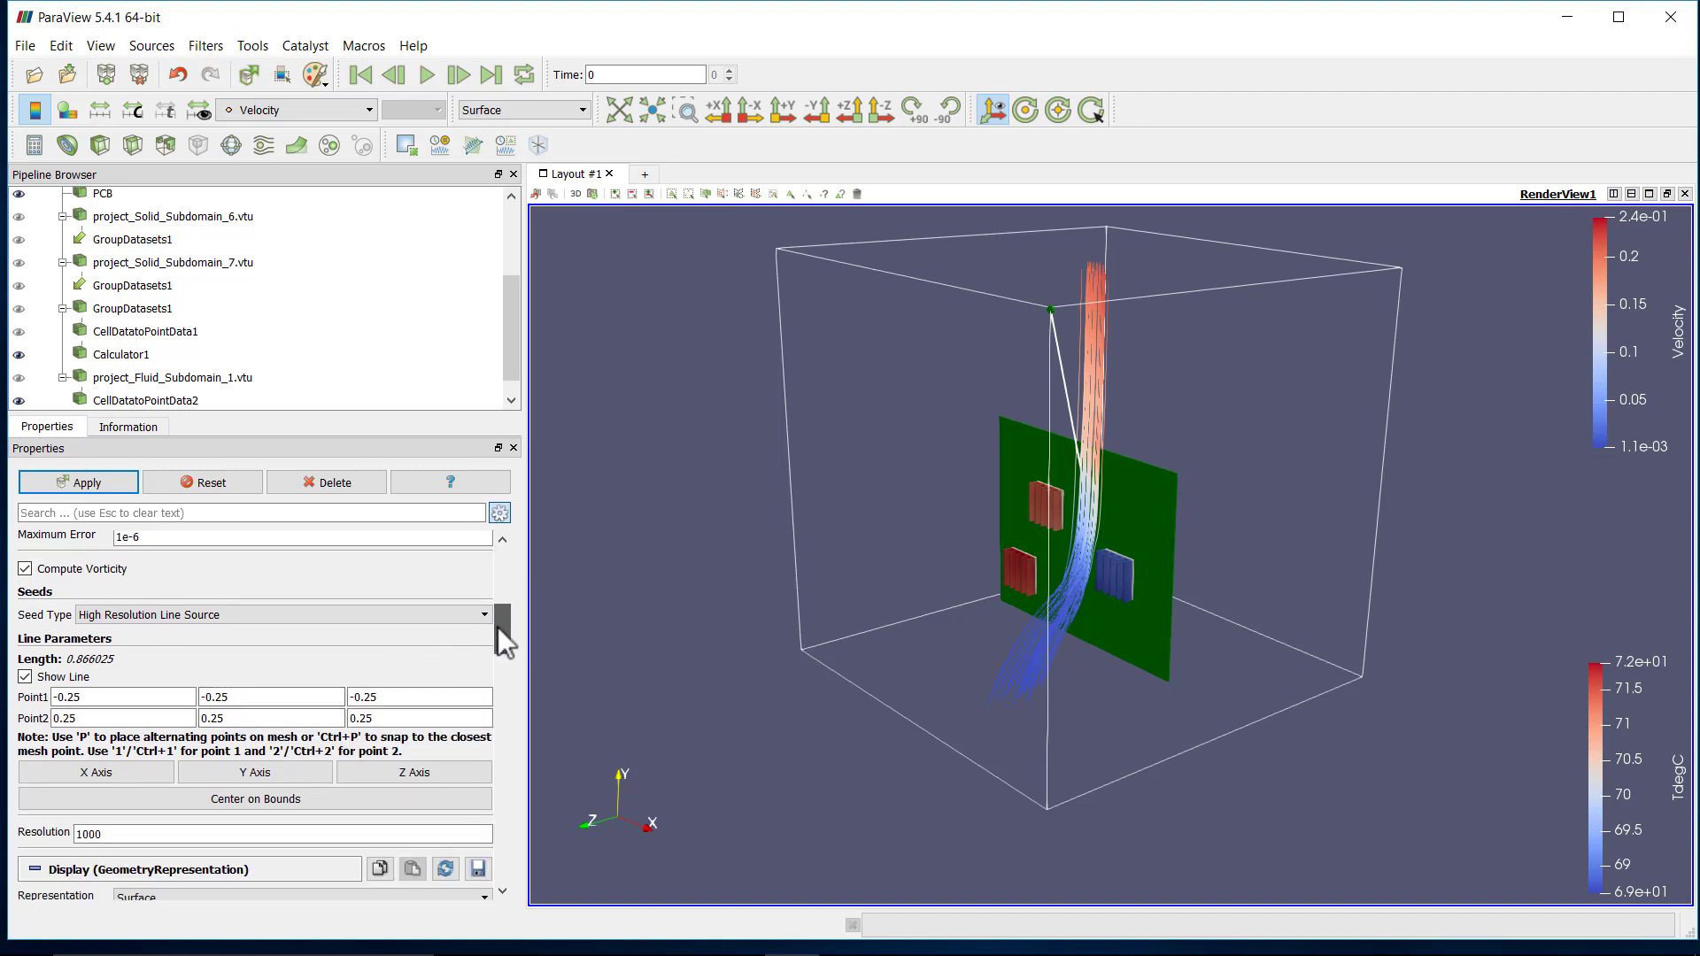
Try repositioning both endpoints of the seed line freehand around the PCB's lower edge, and center the line on the data bounds.
{"action": "left_click_drag", "start_coordinate": [783, 673], "coordinate": [889, 682]}
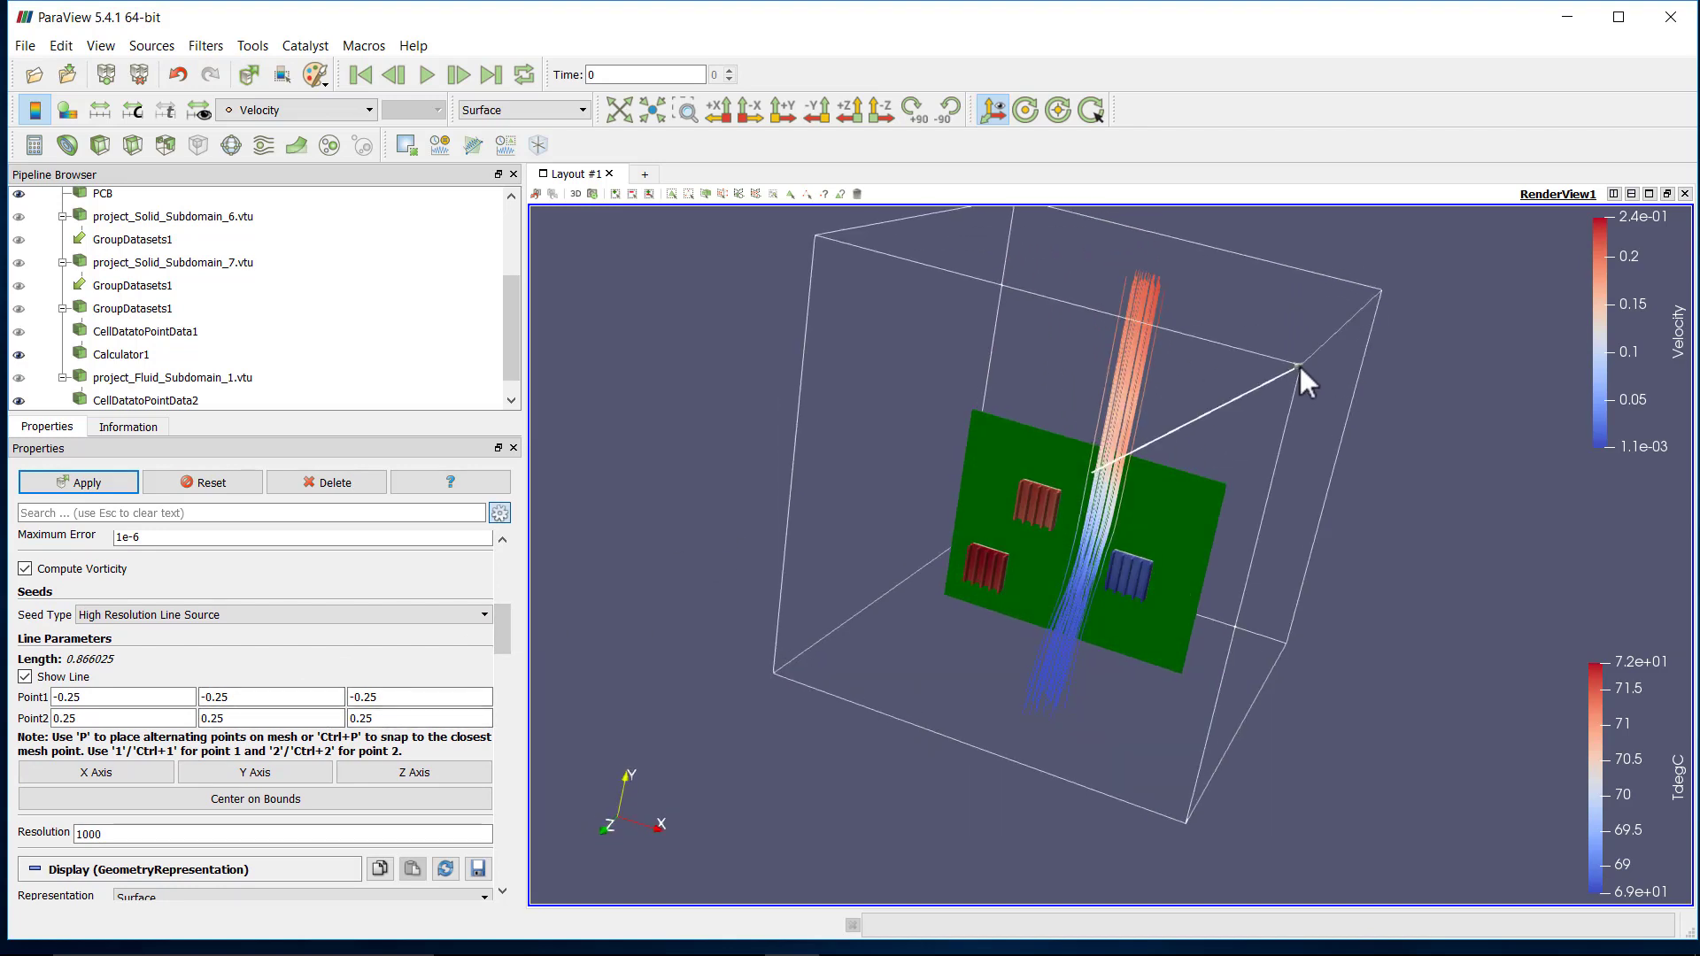
{"action": "left_click_drag", "start_coordinate": [1297, 366], "coordinate": [1198, 644]}
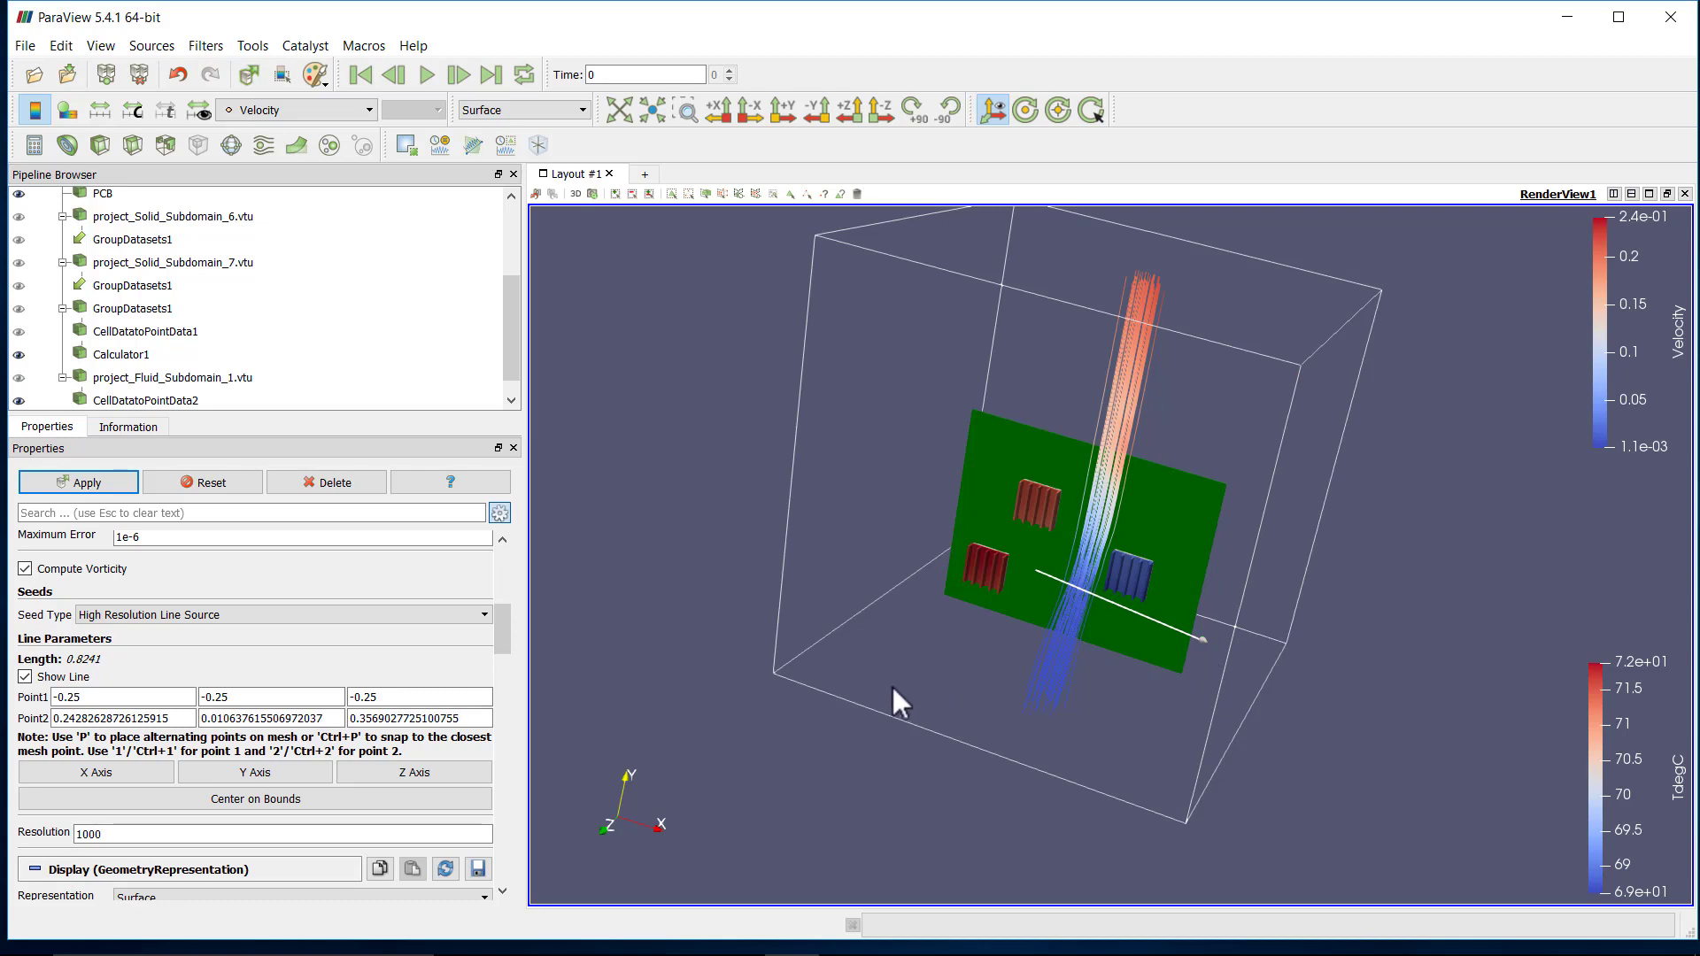
{"action": "left_click_drag", "start_coordinate": [892, 687], "coordinate": [667, 451]}
{"action": "left_click_drag", "start_coordinate": [817, 533], "coordinate": [947, 646]}
{"action": "left_click_drag", "start_coordinate": [947, 647], "coordinate": [726, 681]}
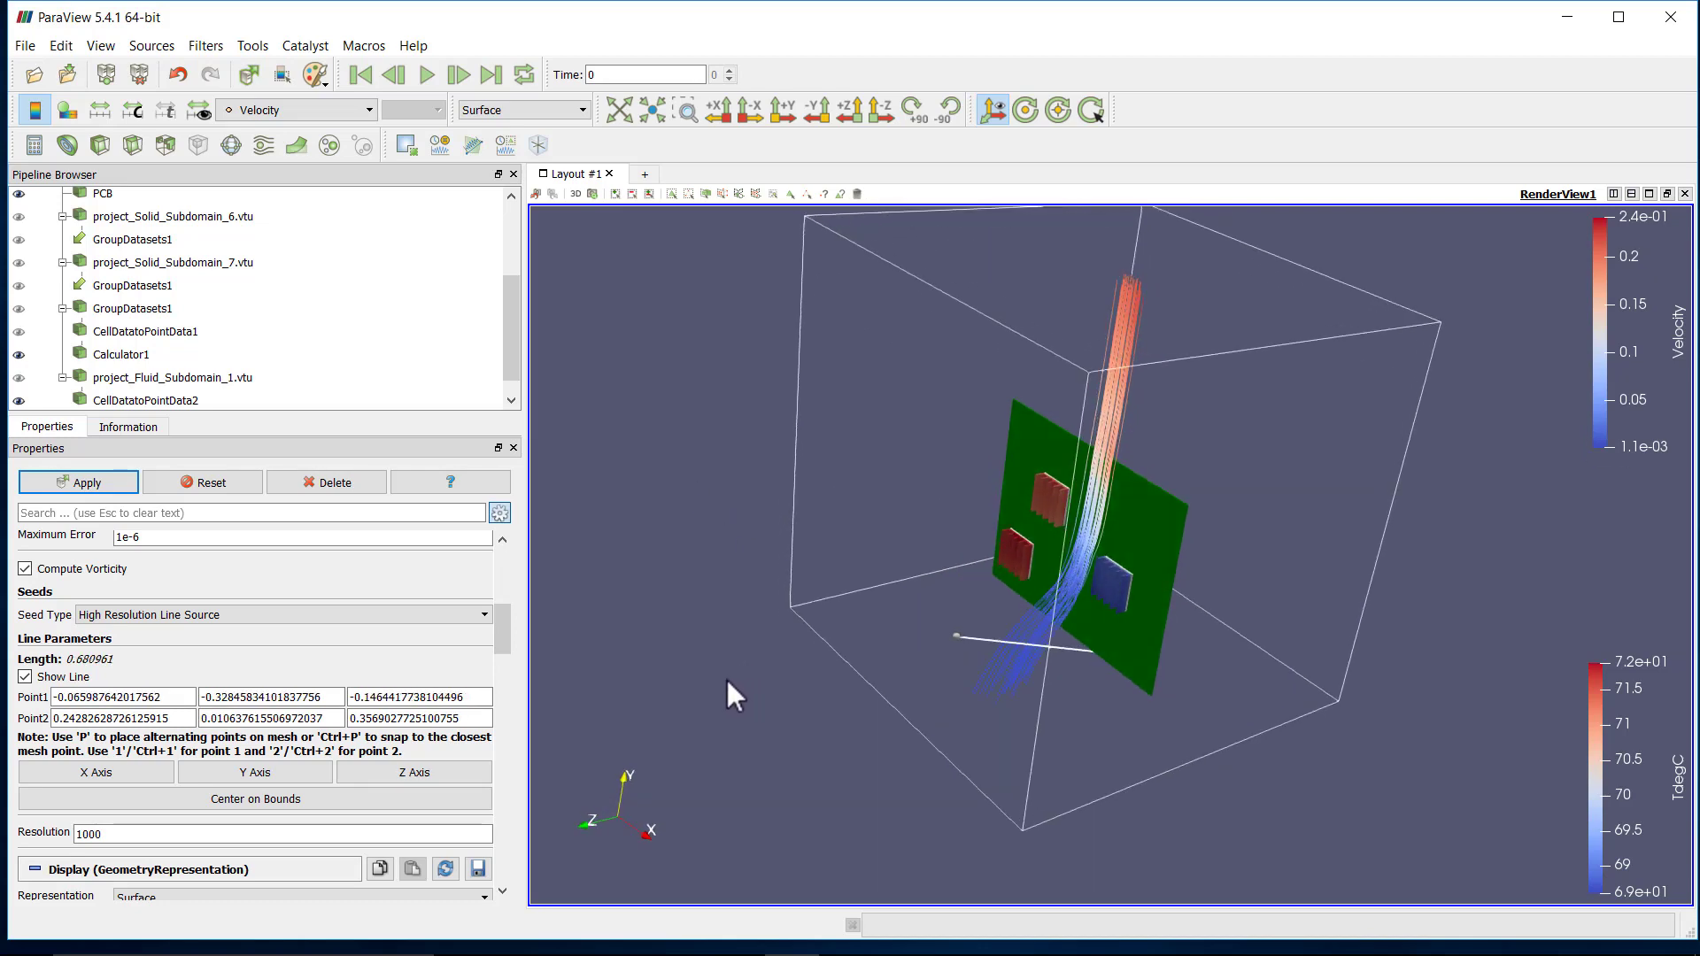
{"action": "left_click_drag", "start_coordinate": [954, 636], "coordinate": [979, 656]}
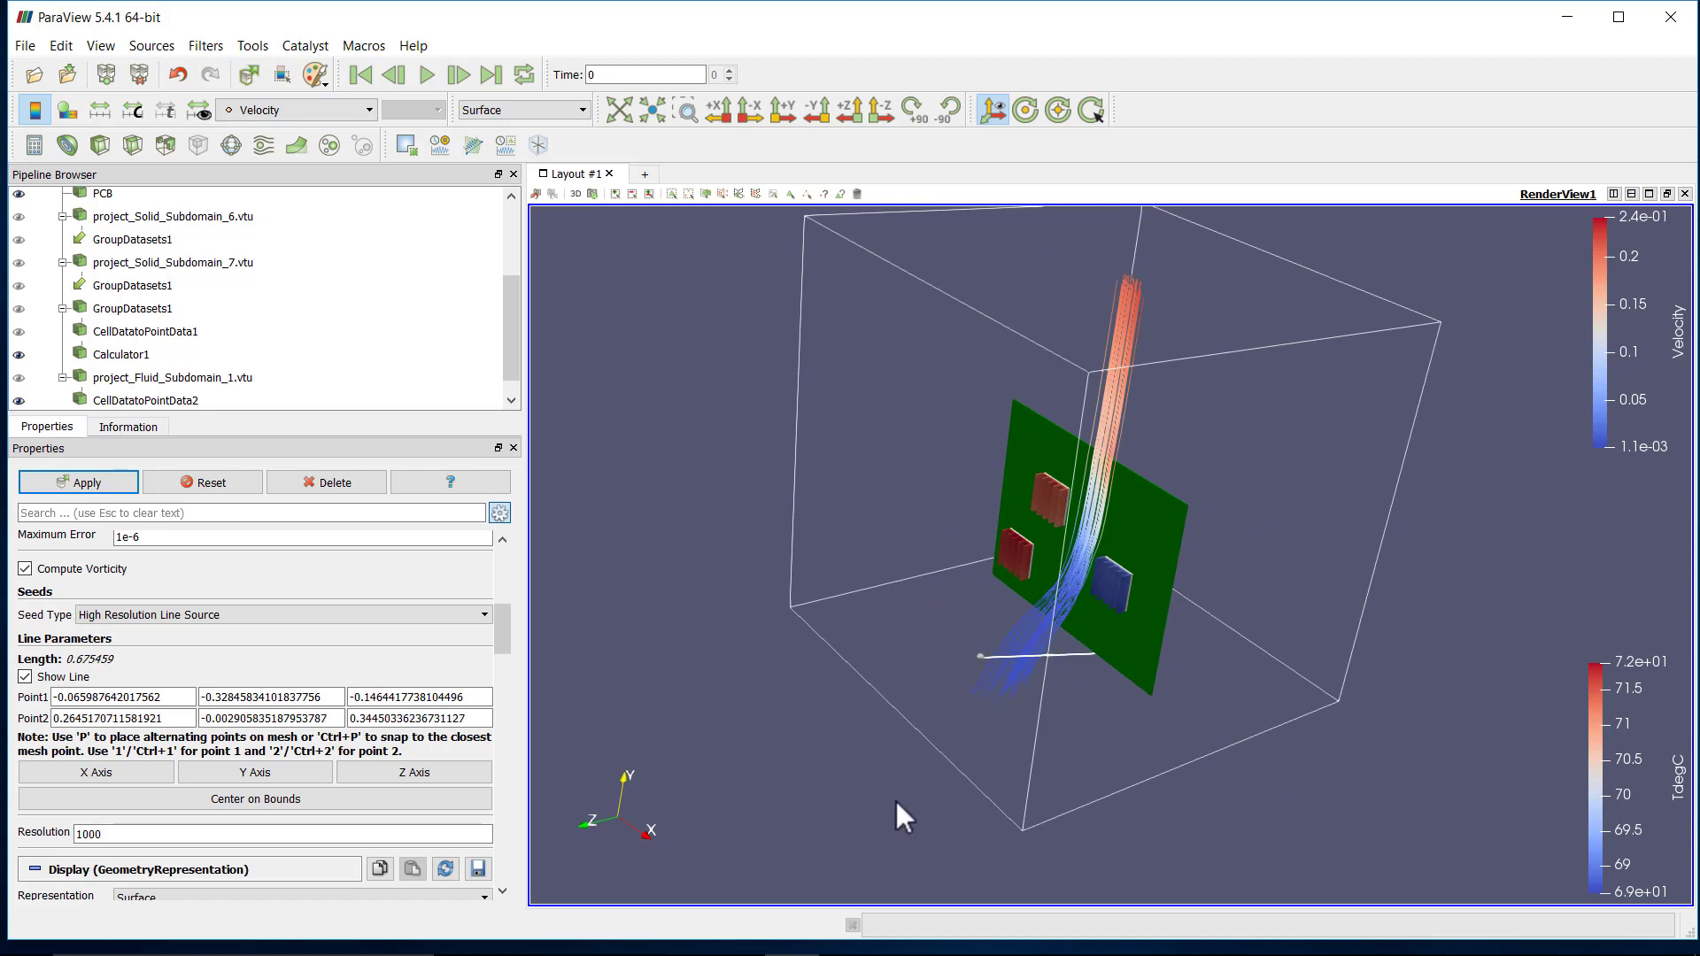
{"action": "left_click_drag", "start_coordinate": [895, 799], "coordinate": [740, 680]}
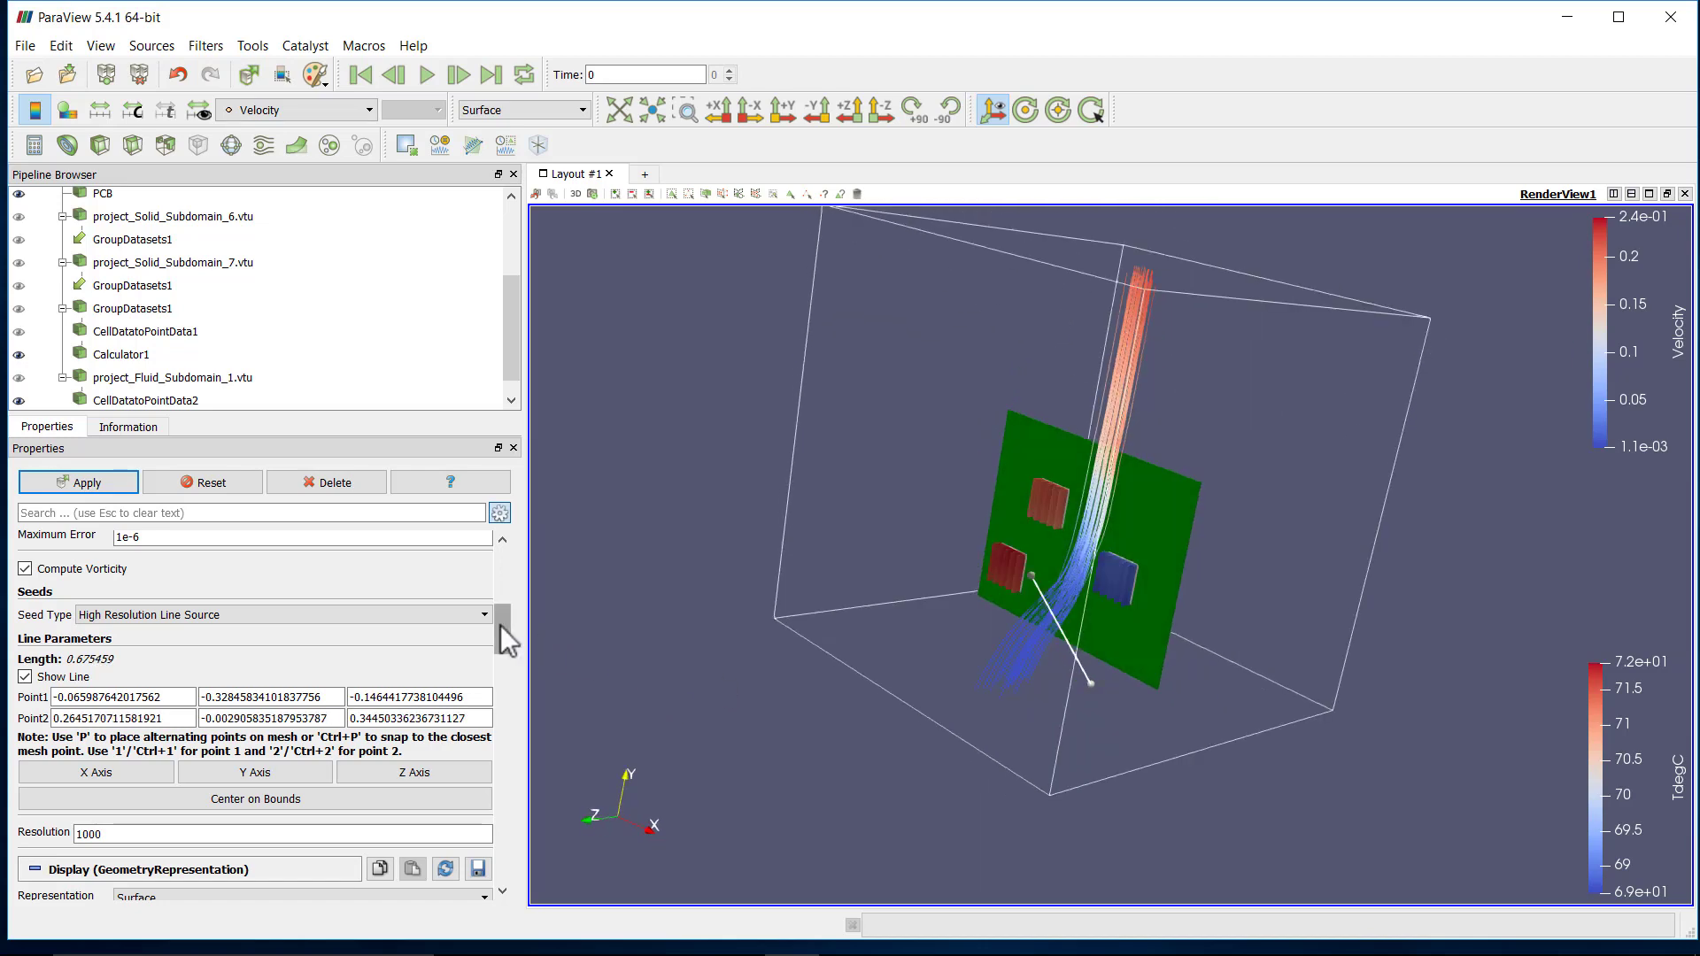
{"action": "mouse_move", "coordinate": [501, 625]}
{"action": "left_mouse_down"}
{"action": "mouse_move", "coordinate": [512, 652]}
{"action": "mouse_move", "coordinate": [513, 623]}
{"action": "mouse_move", "coordinate": [513, 637]}
{"action": "left_mouse_up"}
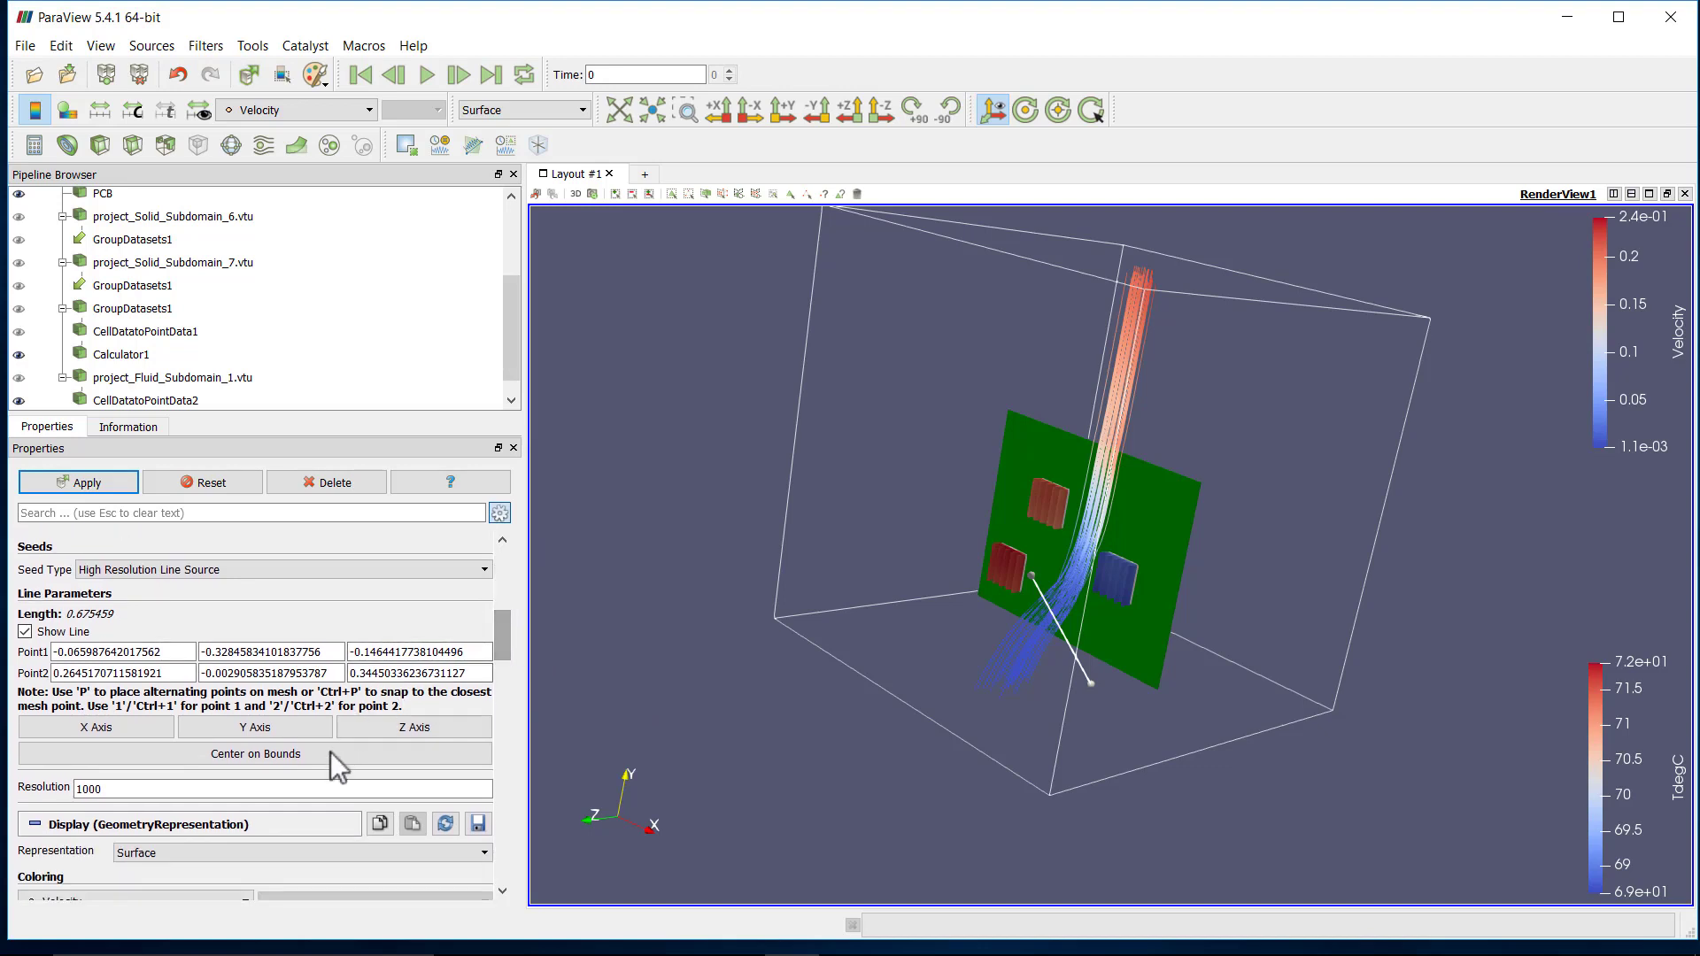
{"action": "left_click", "coordinate": [283, 756]}
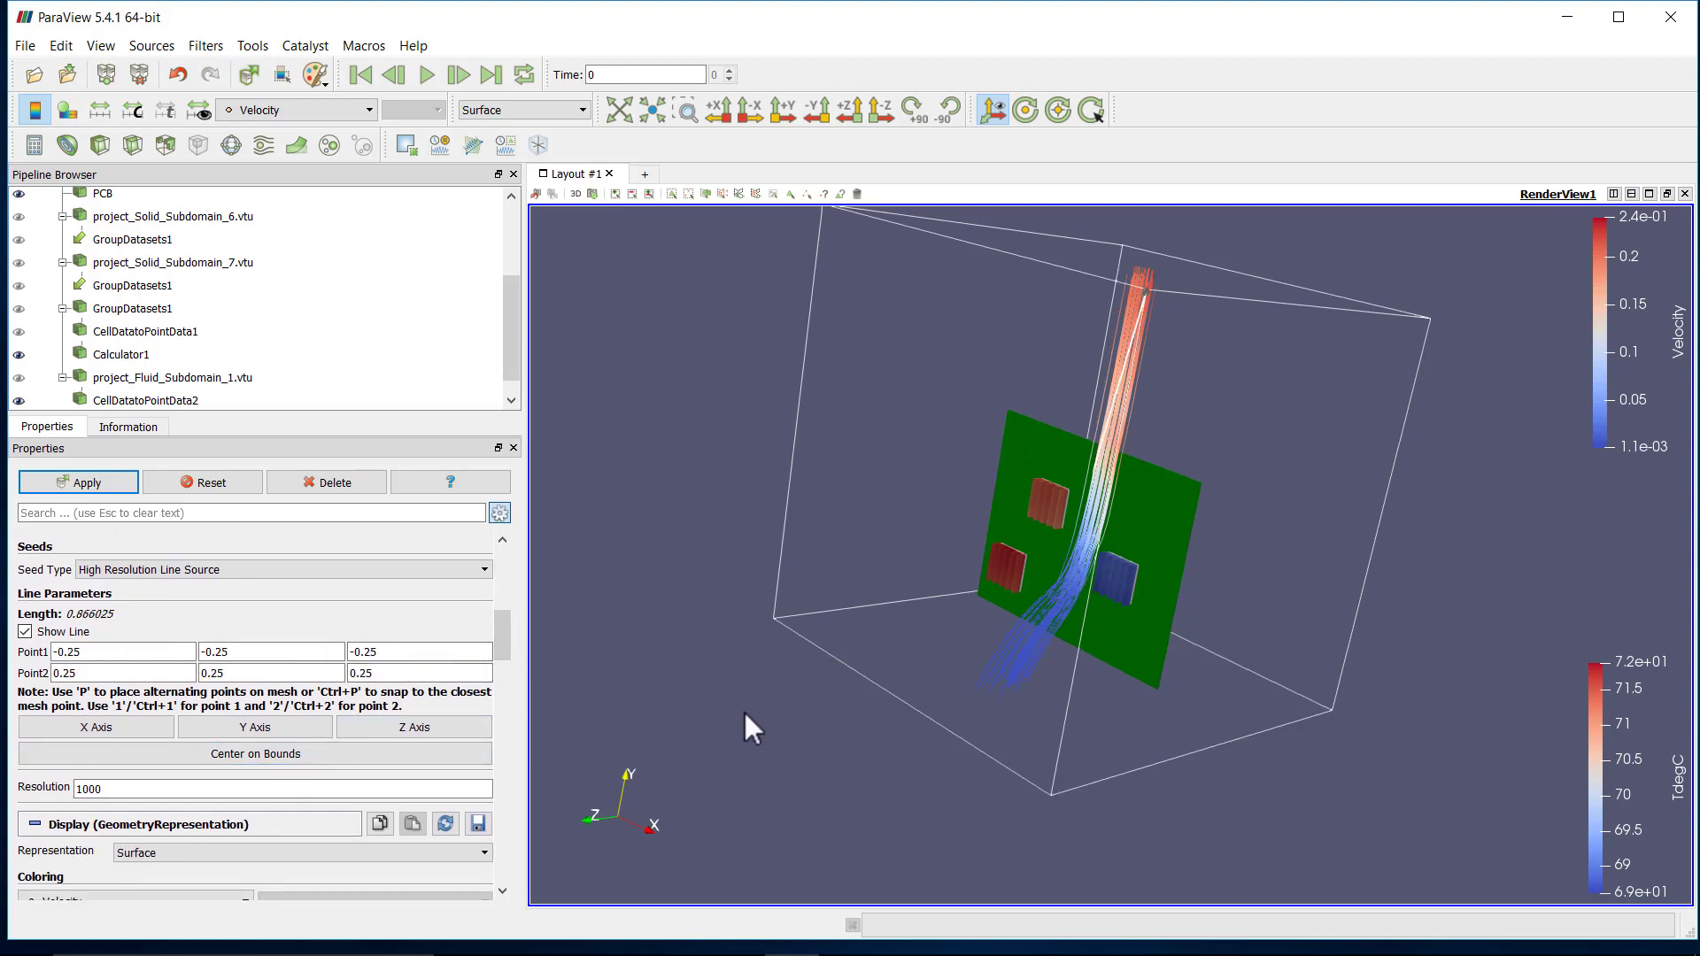
Try the seed line along the Y and Z axes and align it with the X axis.
{"action": "left_click_drag", "start_coordinate": [748, 723], "coordinate": [832, 741]}
{"action": "left_click", "coordinate": [124, 731]}
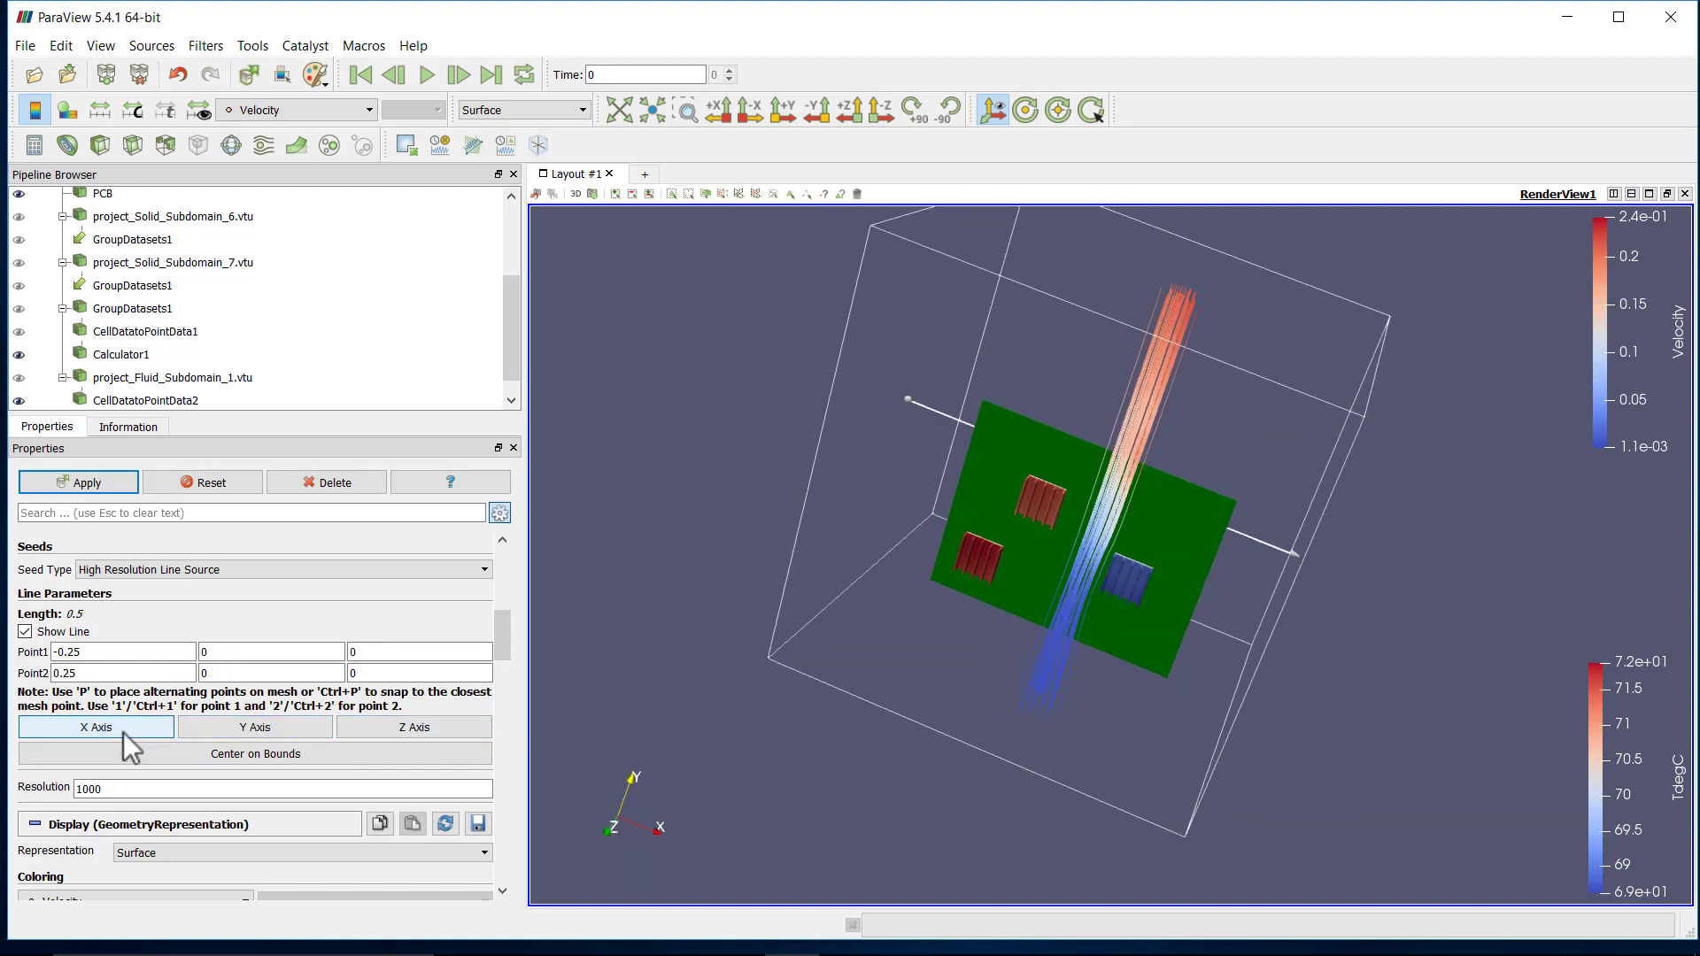
{"action": "left_click", "coordinate": [243, 719]}
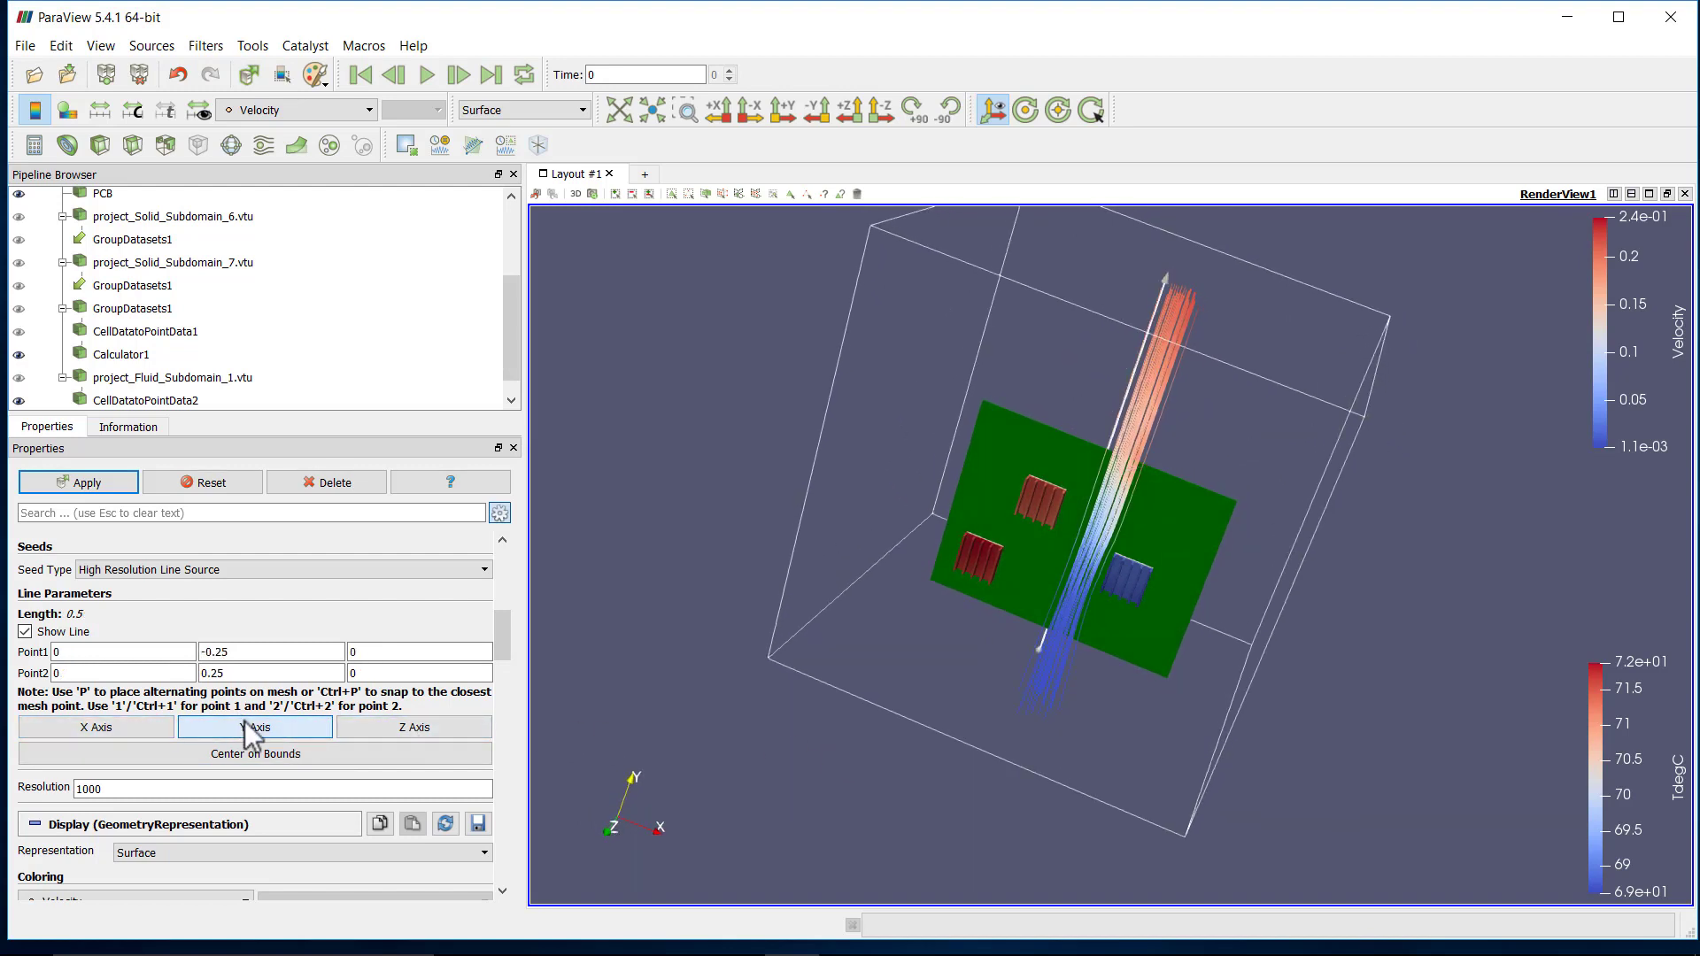
{"action": "left_click", "coordinate": [369, 726]}
{"action": "left_click", "coordinate": [120, 728]}
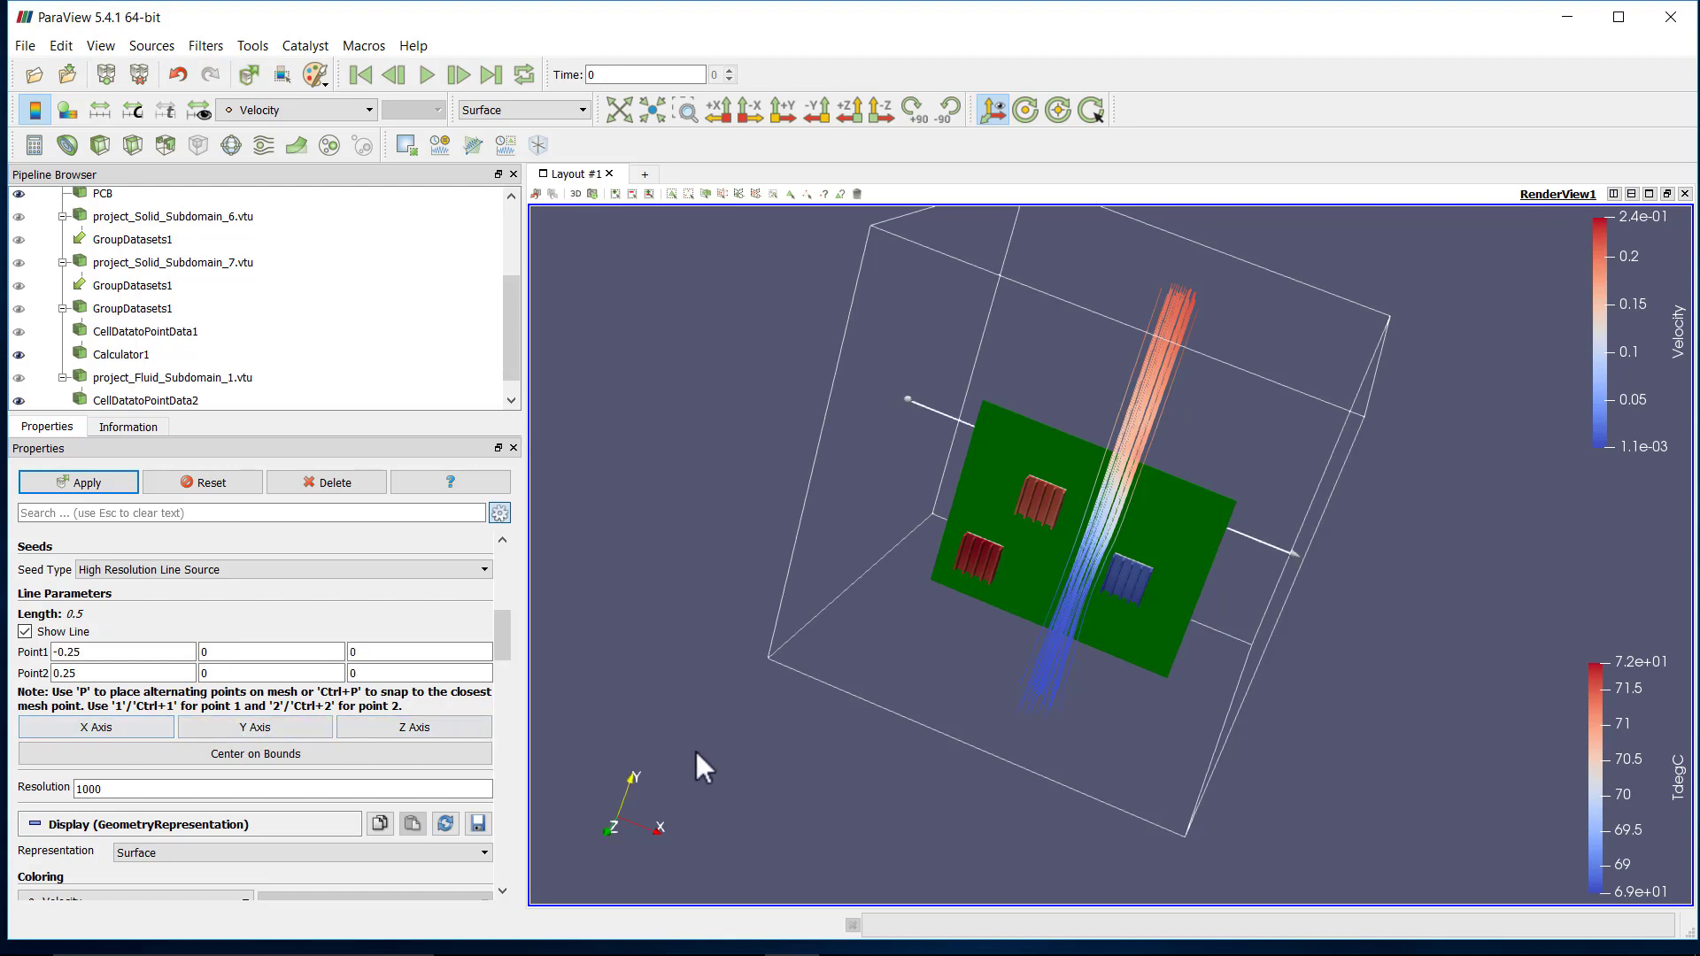
{"action": "left_click_drag", "start_coordinate": [694, 749], "coordinate": [595, 736]}
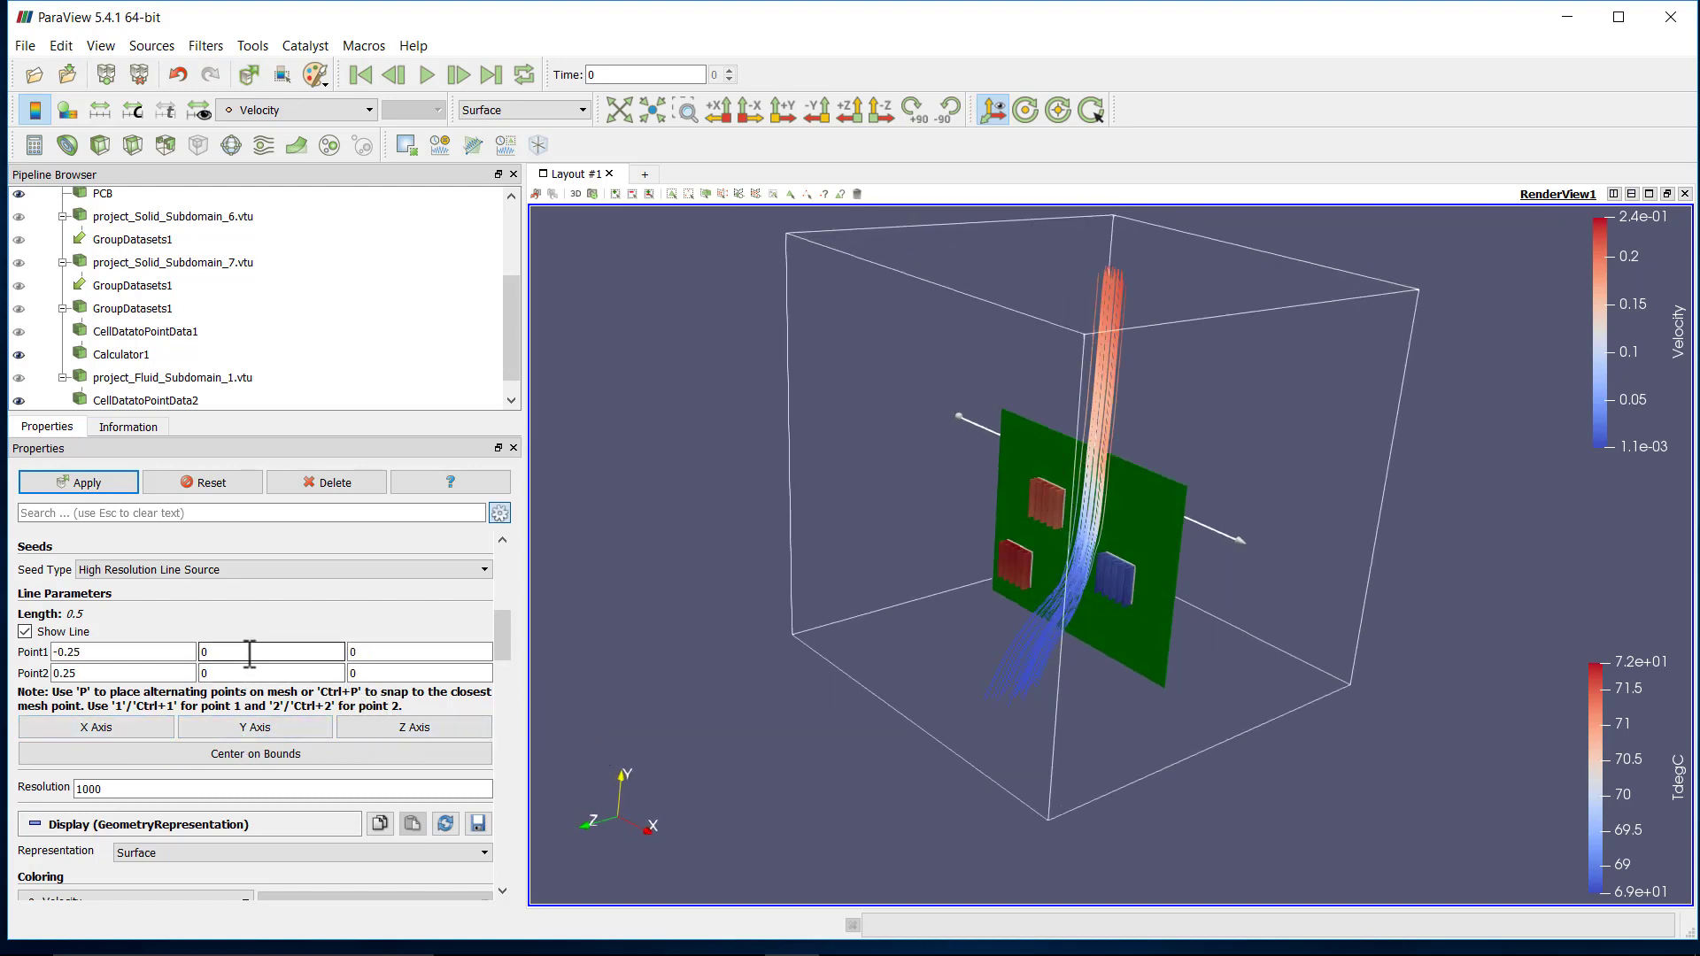
Lower the seed line by setting the Y coordinate of both its endpoints to -0.2.
{"action": "left_click_drag", "start_coordinate": [733, 679], "coordinate": [604, 669]}
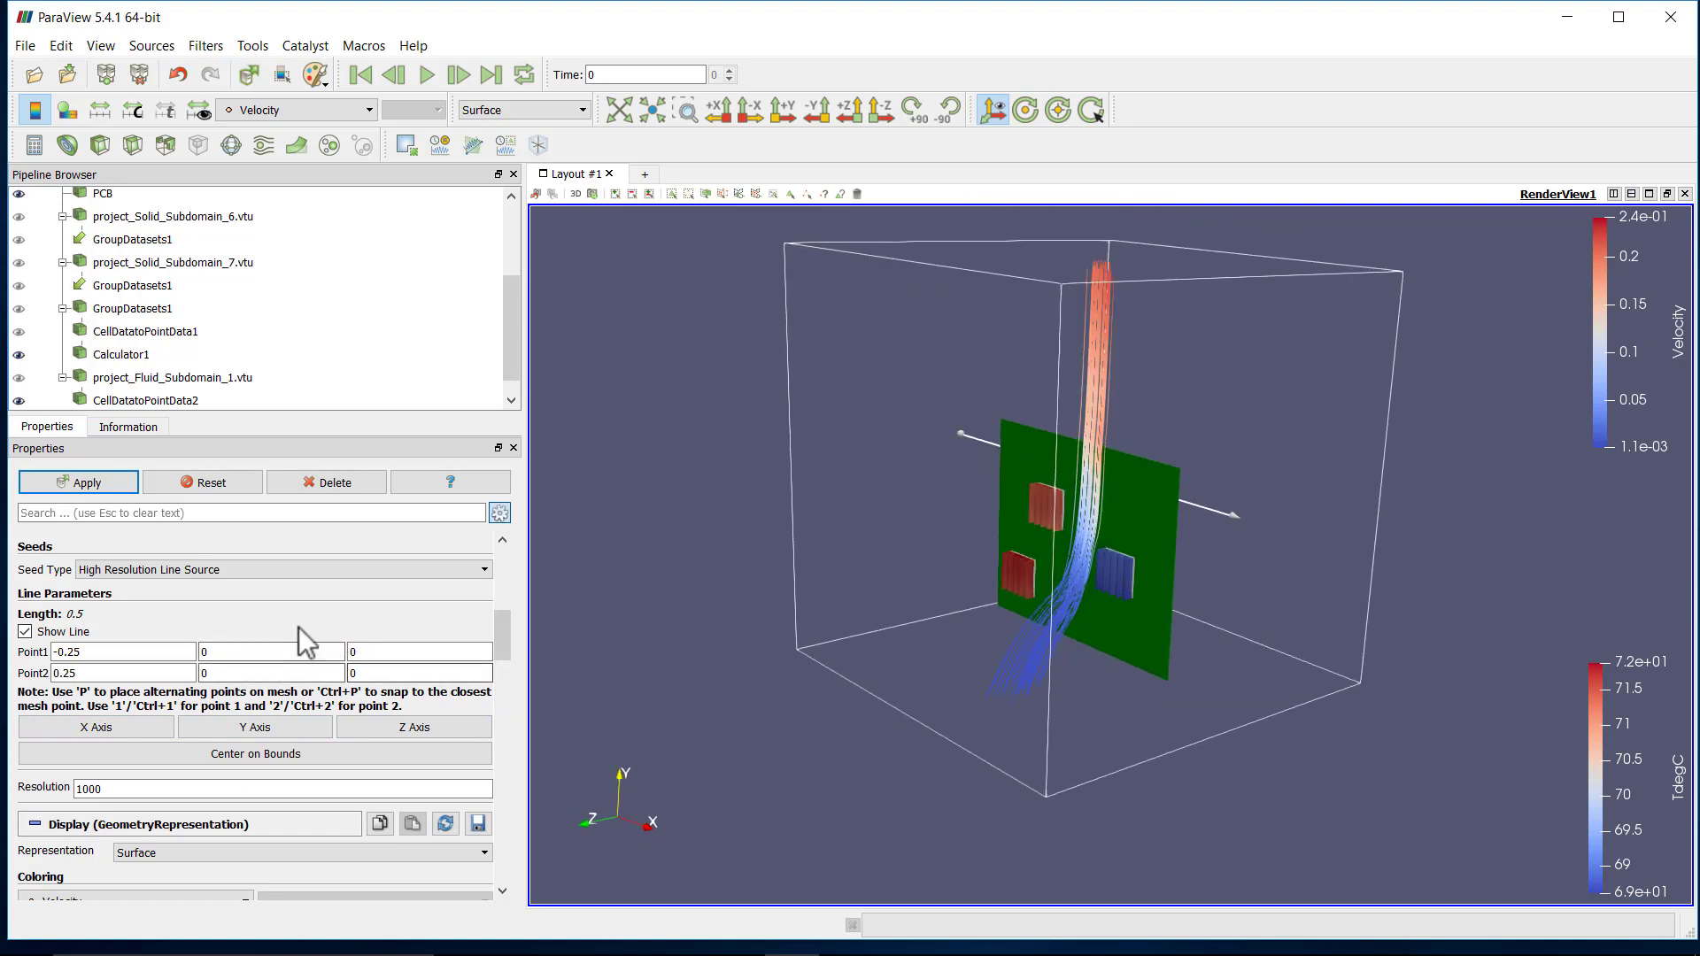
{"action": "double_click", "coordinate": [284, 652]}
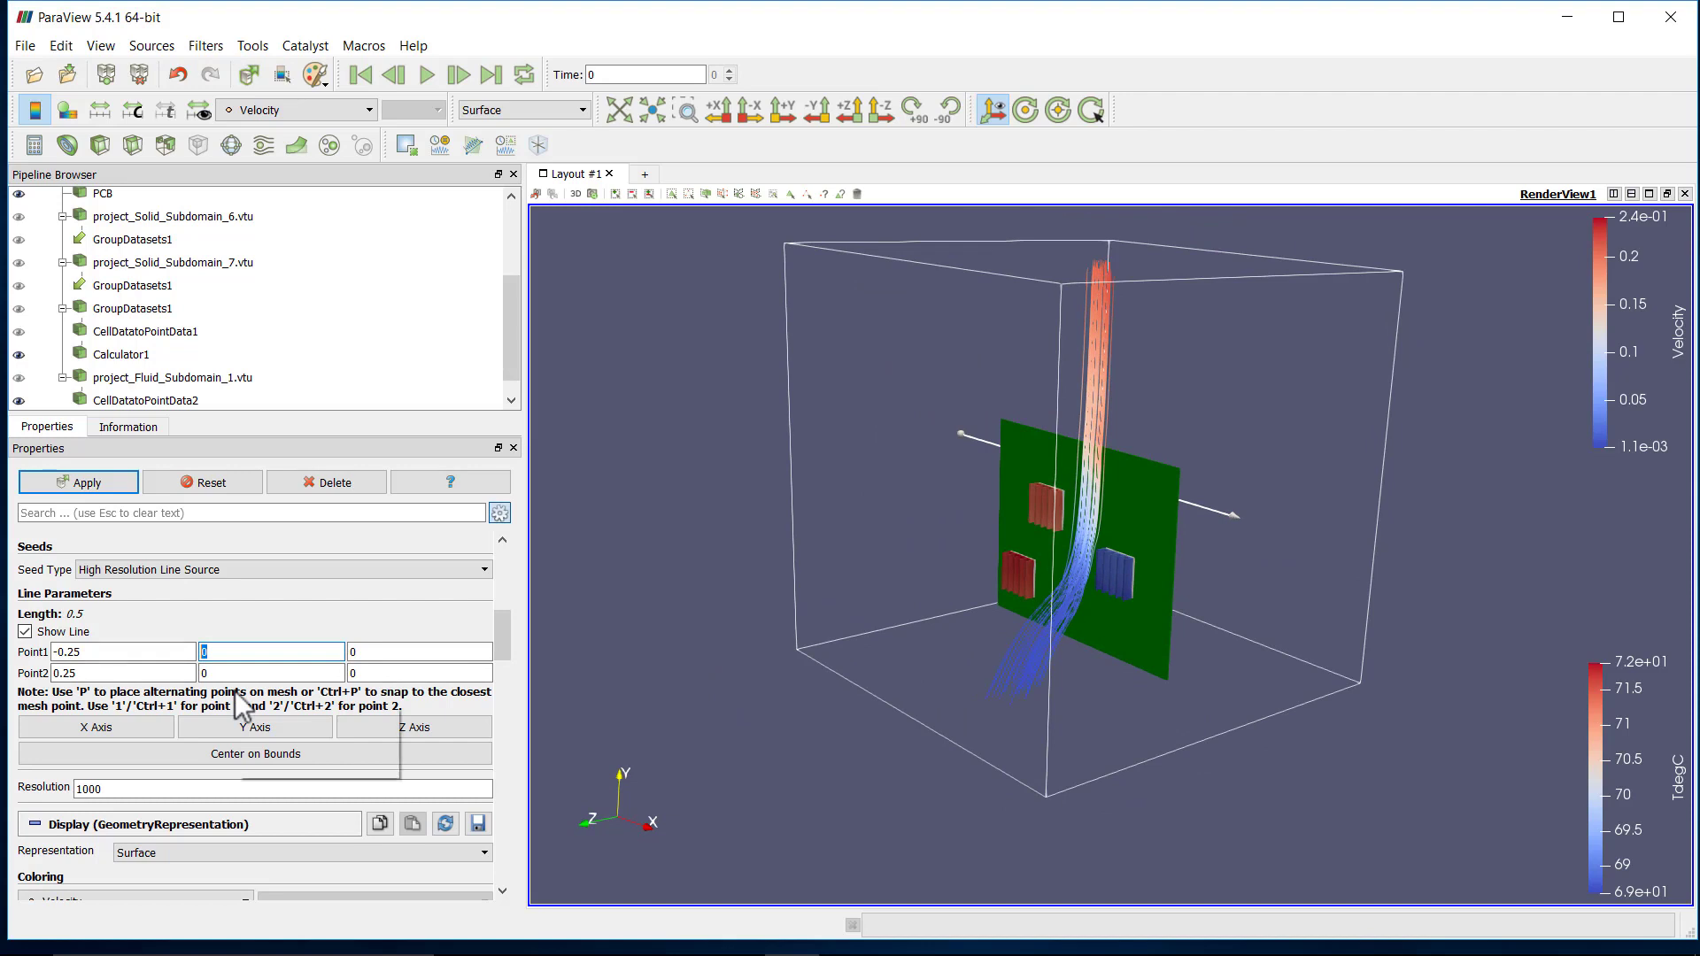
{"action": "type", "text": "-.2"}
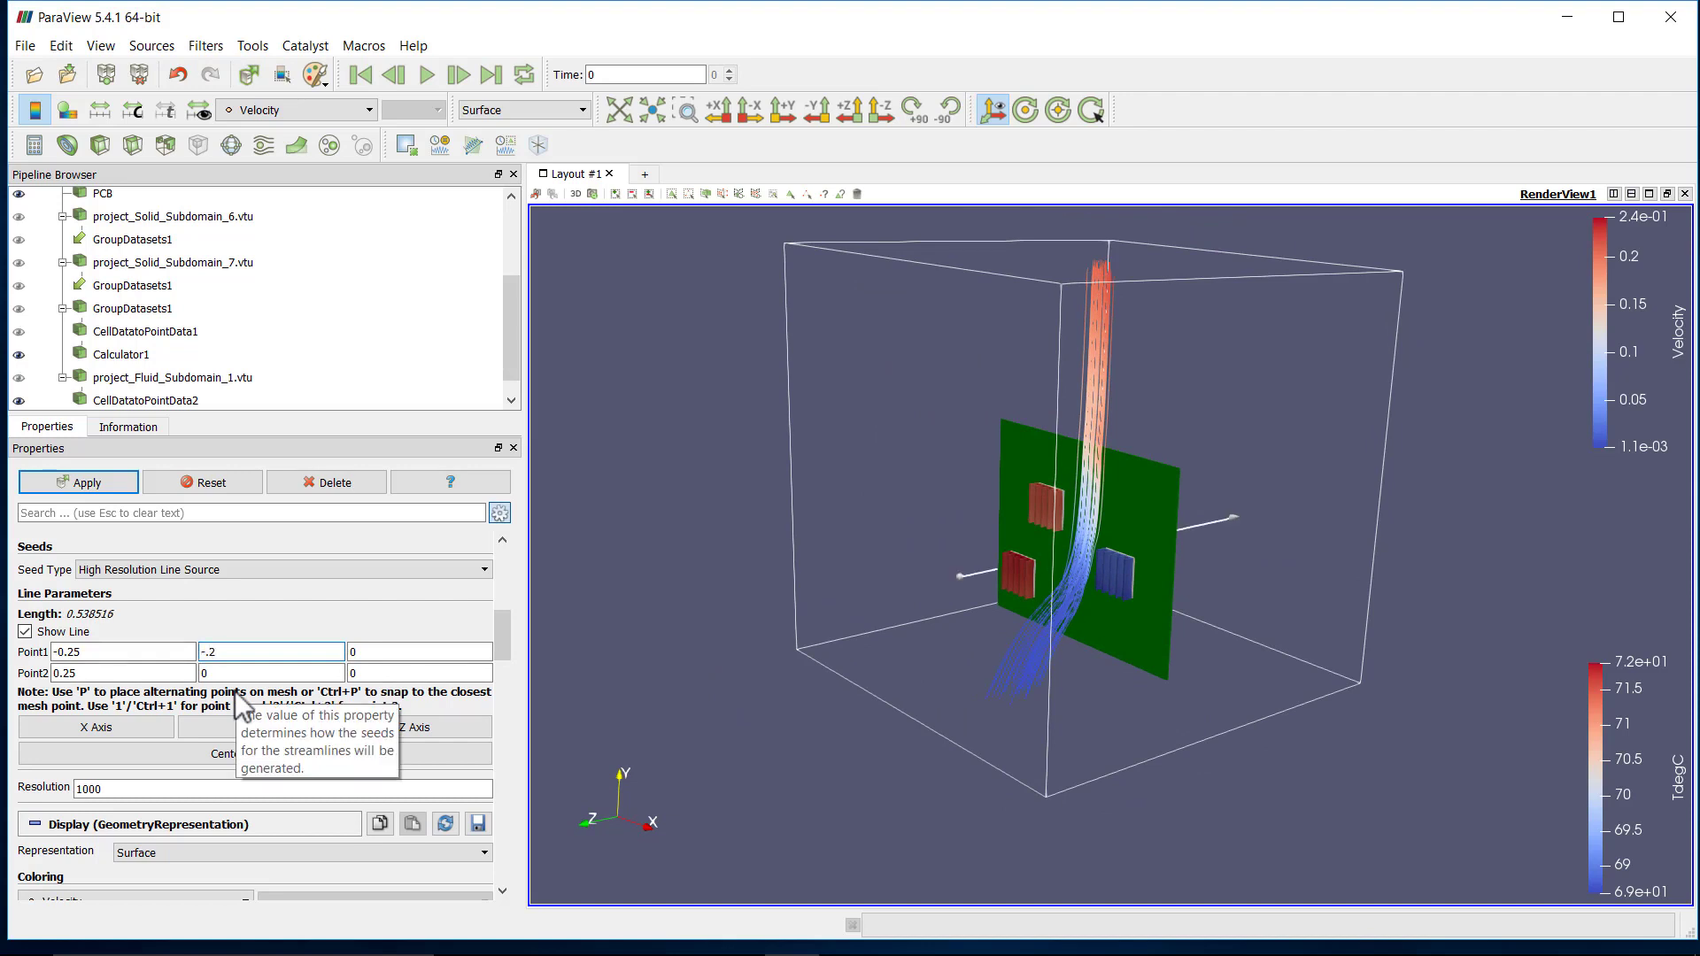
{"action": "double_click", "coordinate": [252, 673]}
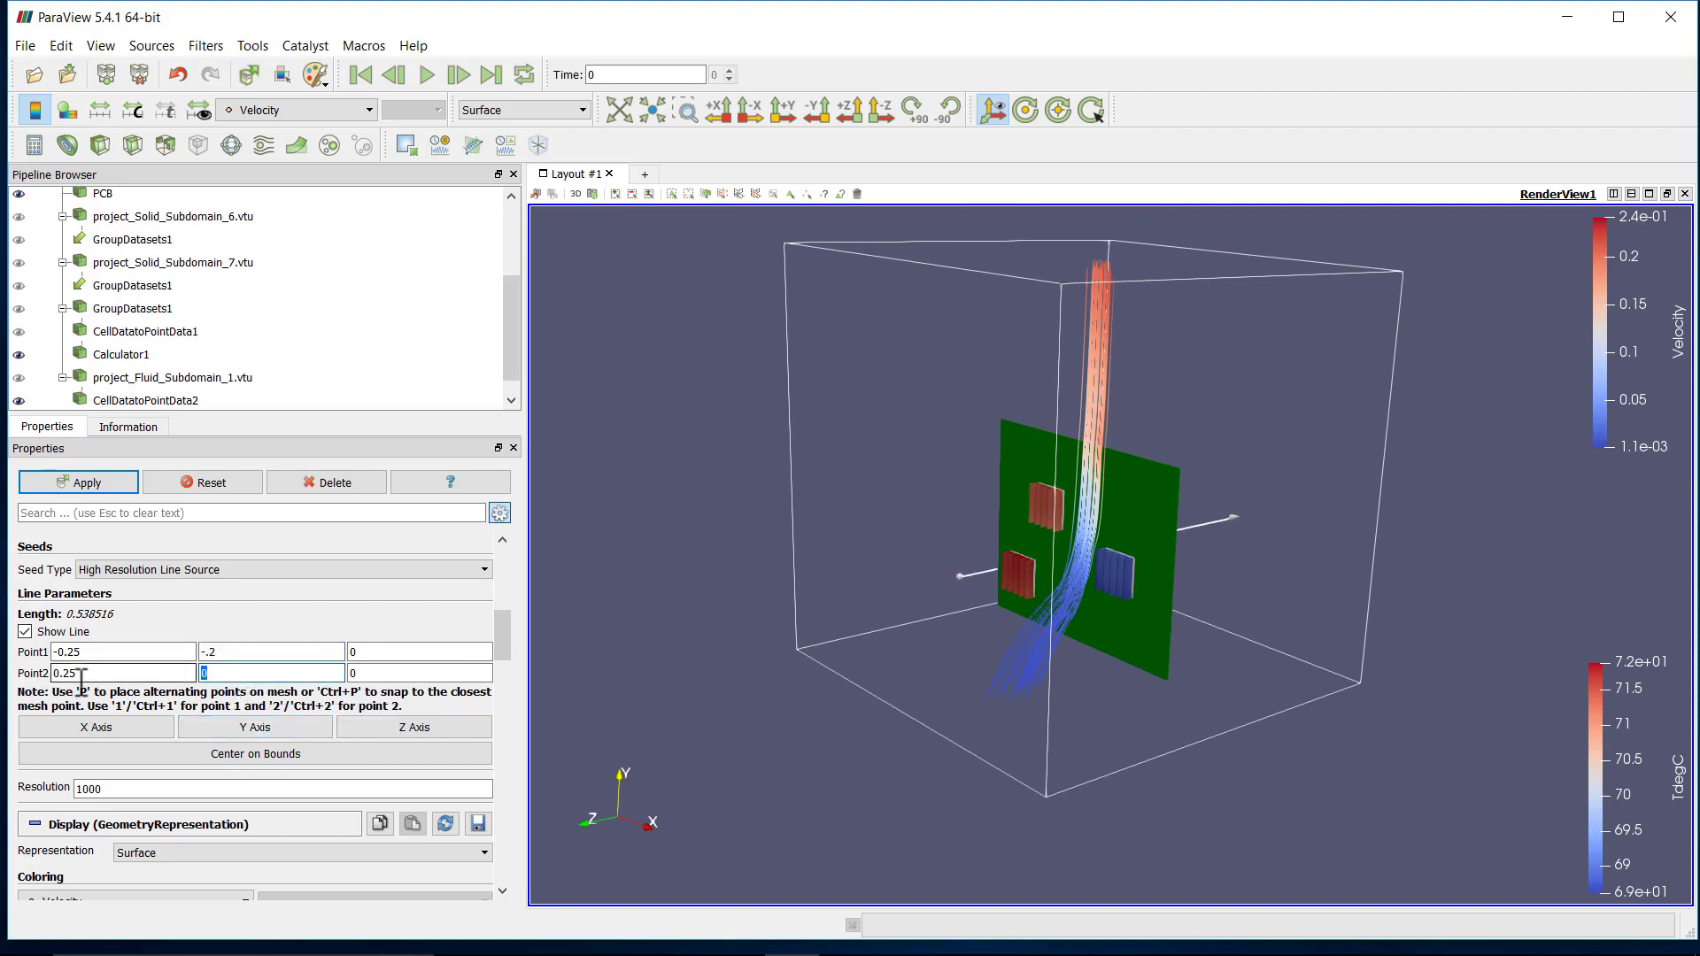
{"action": "key", "text": "Return"}
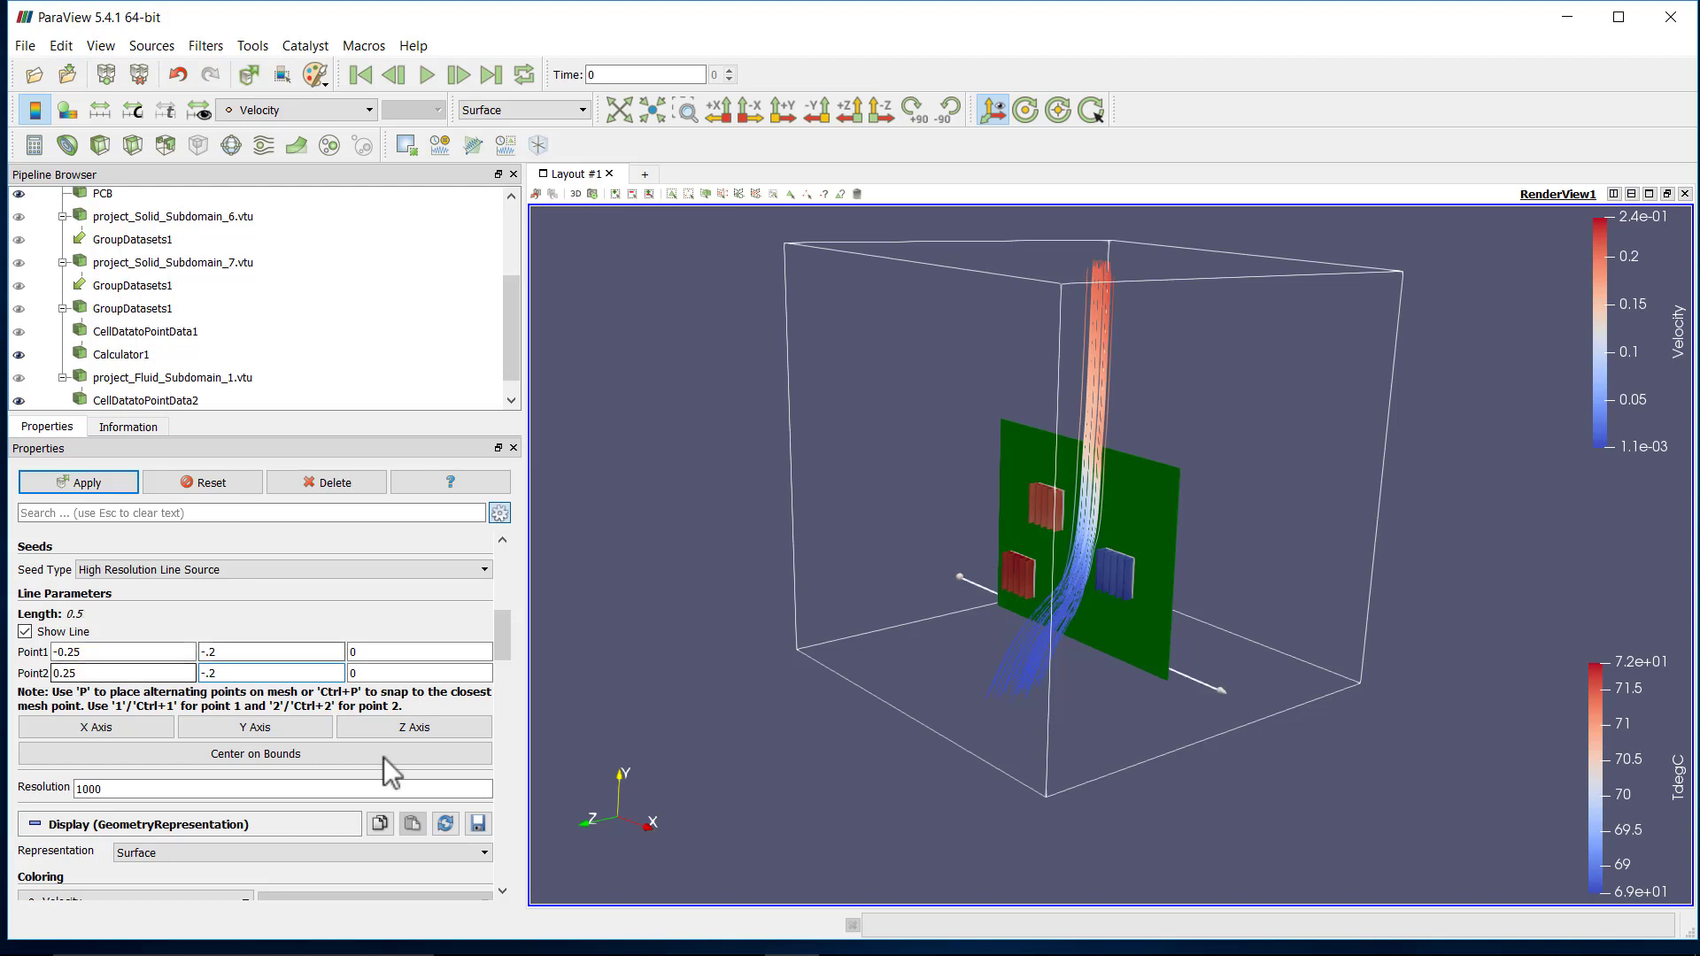
Set the Z coordinate of both seed line endpoints to 0.01 and regenerate the streamlines.
{"action": "left_click_drag", "start_coordinate": [1054, 789], "coordinate": [972, 776]}
{"action": "left_click", "coordinate": [405, 651]}
{"action": "left_click_drag", "start_coordinate": [406, 649], "coordinate": [286, 656]}
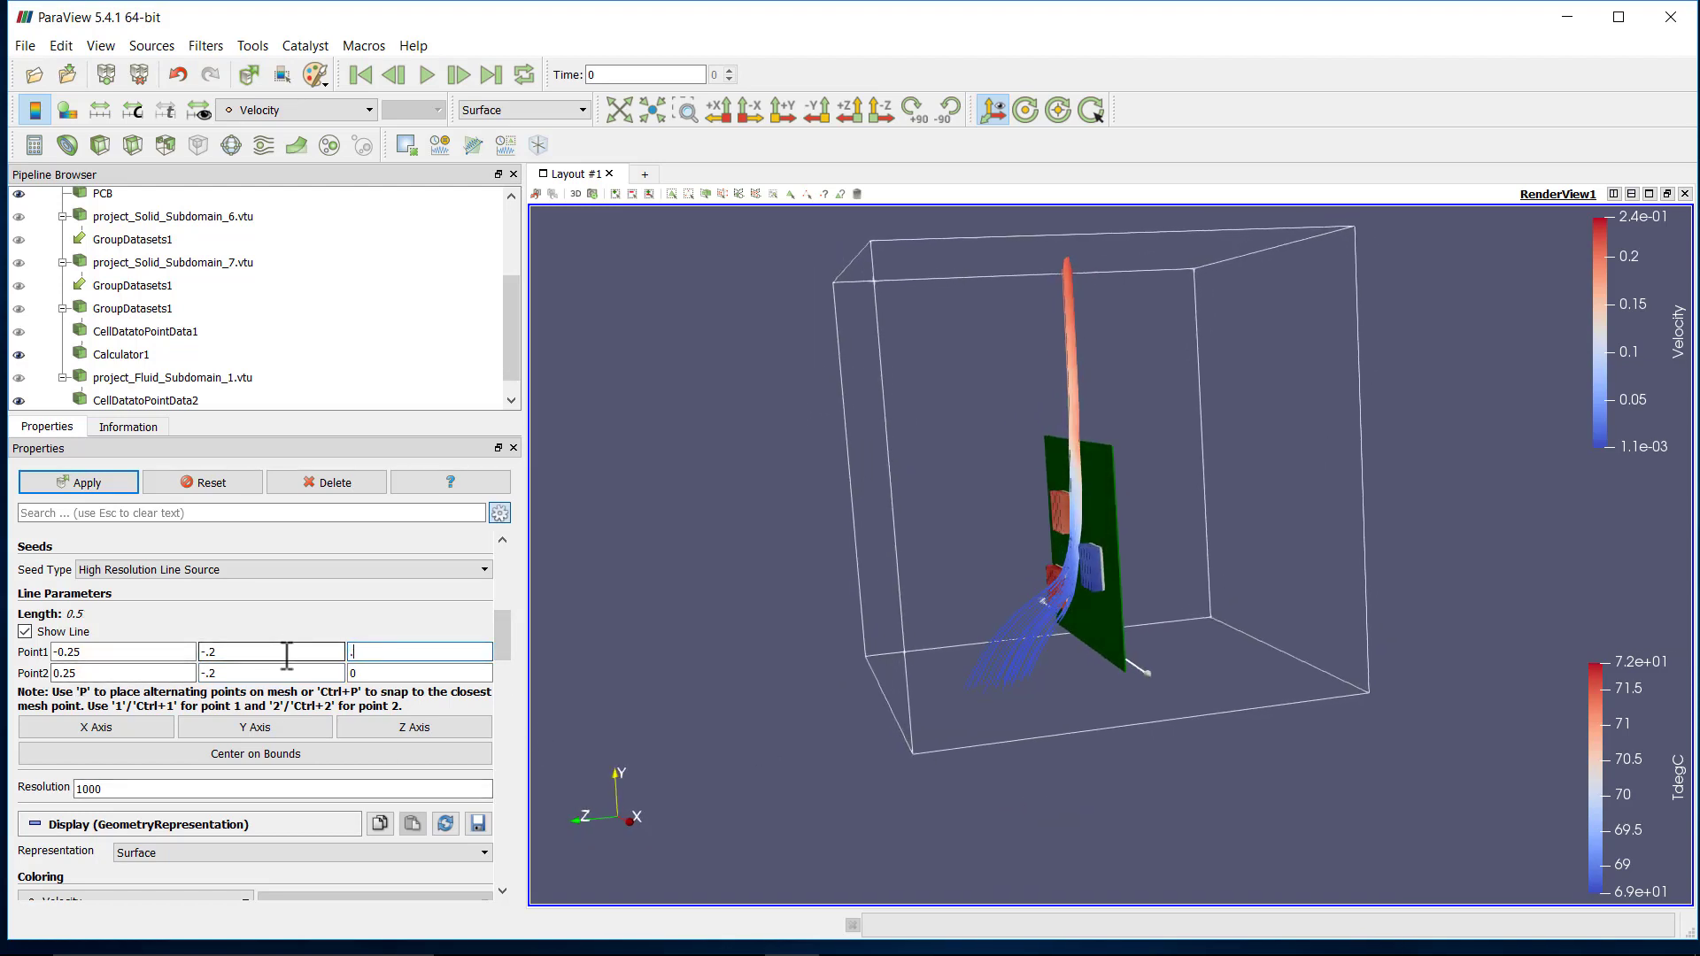
{"action": "type", "text": ".01"}
{"action": "left_click_drag", "start_coordinate": [368, 675], "coordinate": [276, 675]}
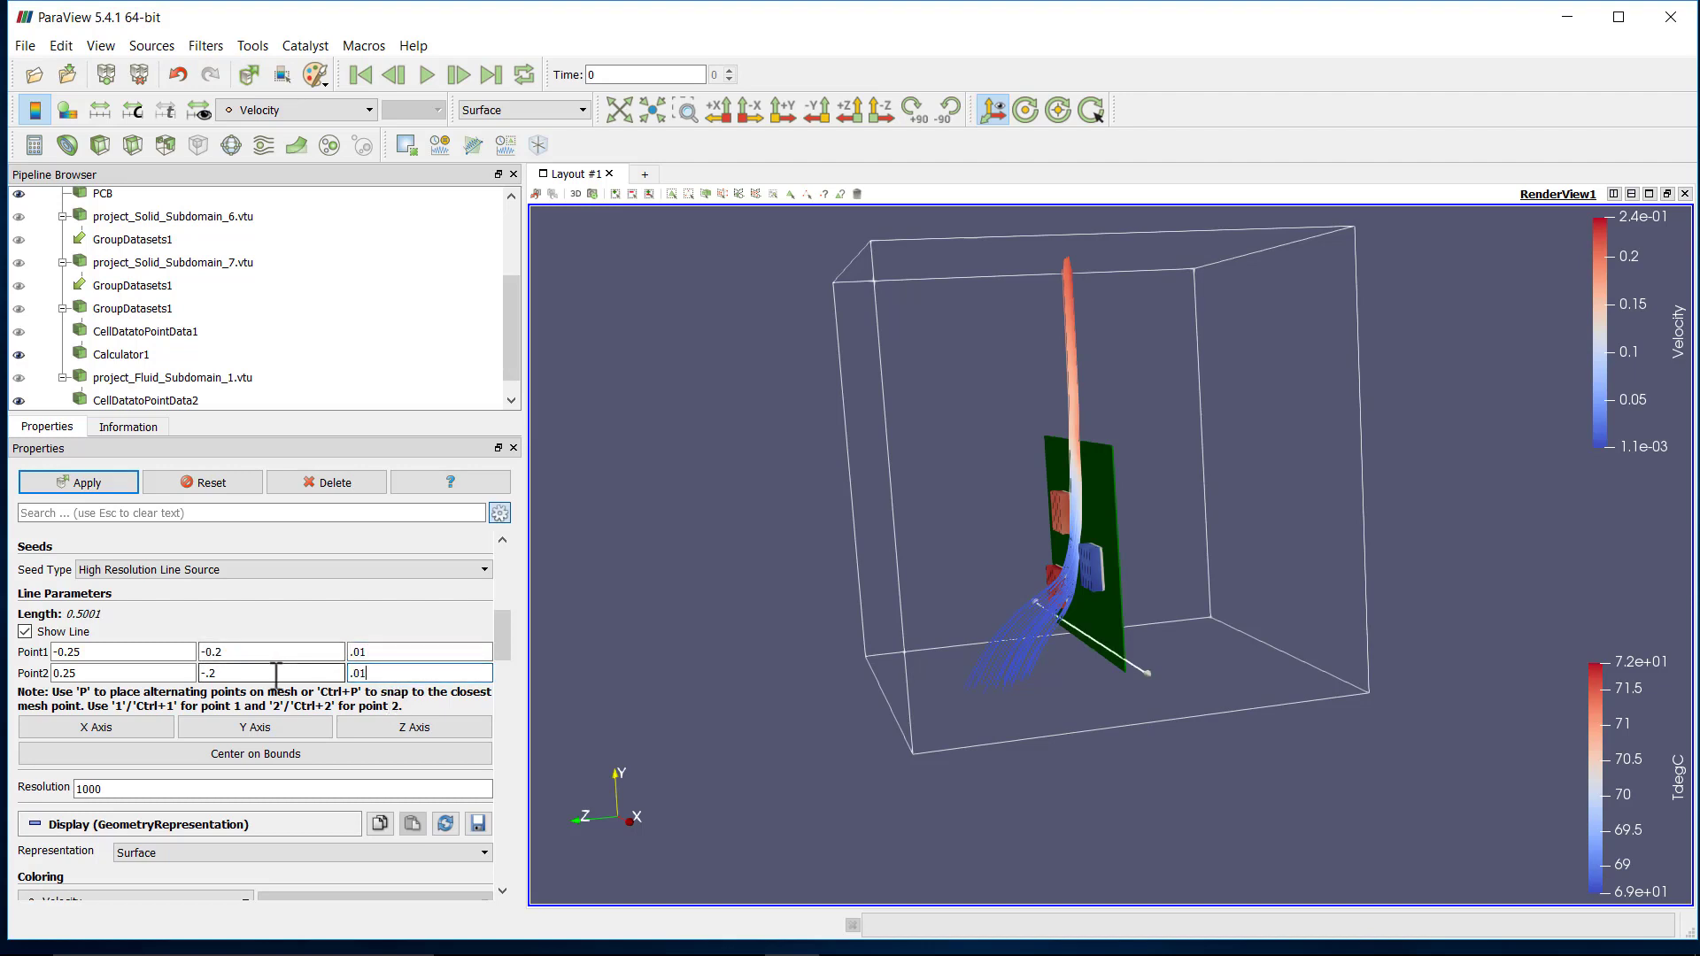
{"action": "left_click", "coordinate": [112, 474]}
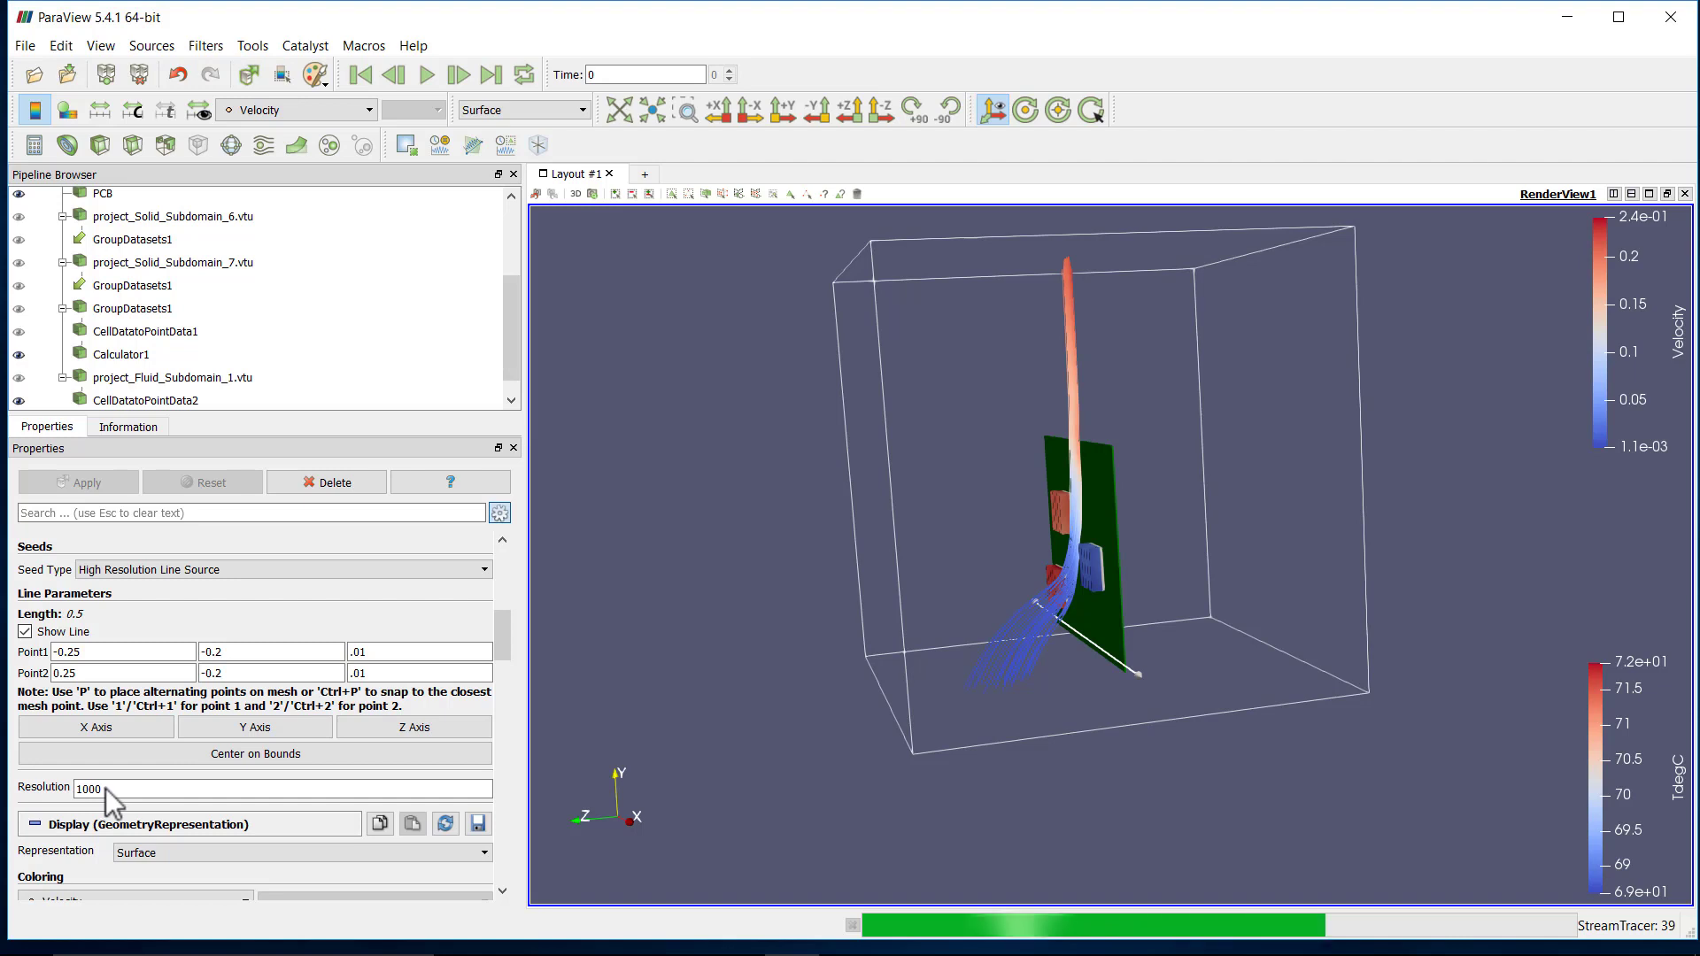
Reduce the seed line's resolution to 50 and update the streamlines.
{"action": "left_click_drag", "start_coordinate": [773, 636], "coordinate": [980, 640]}
{"action": "double_click", "coordinate": [78, 789]}
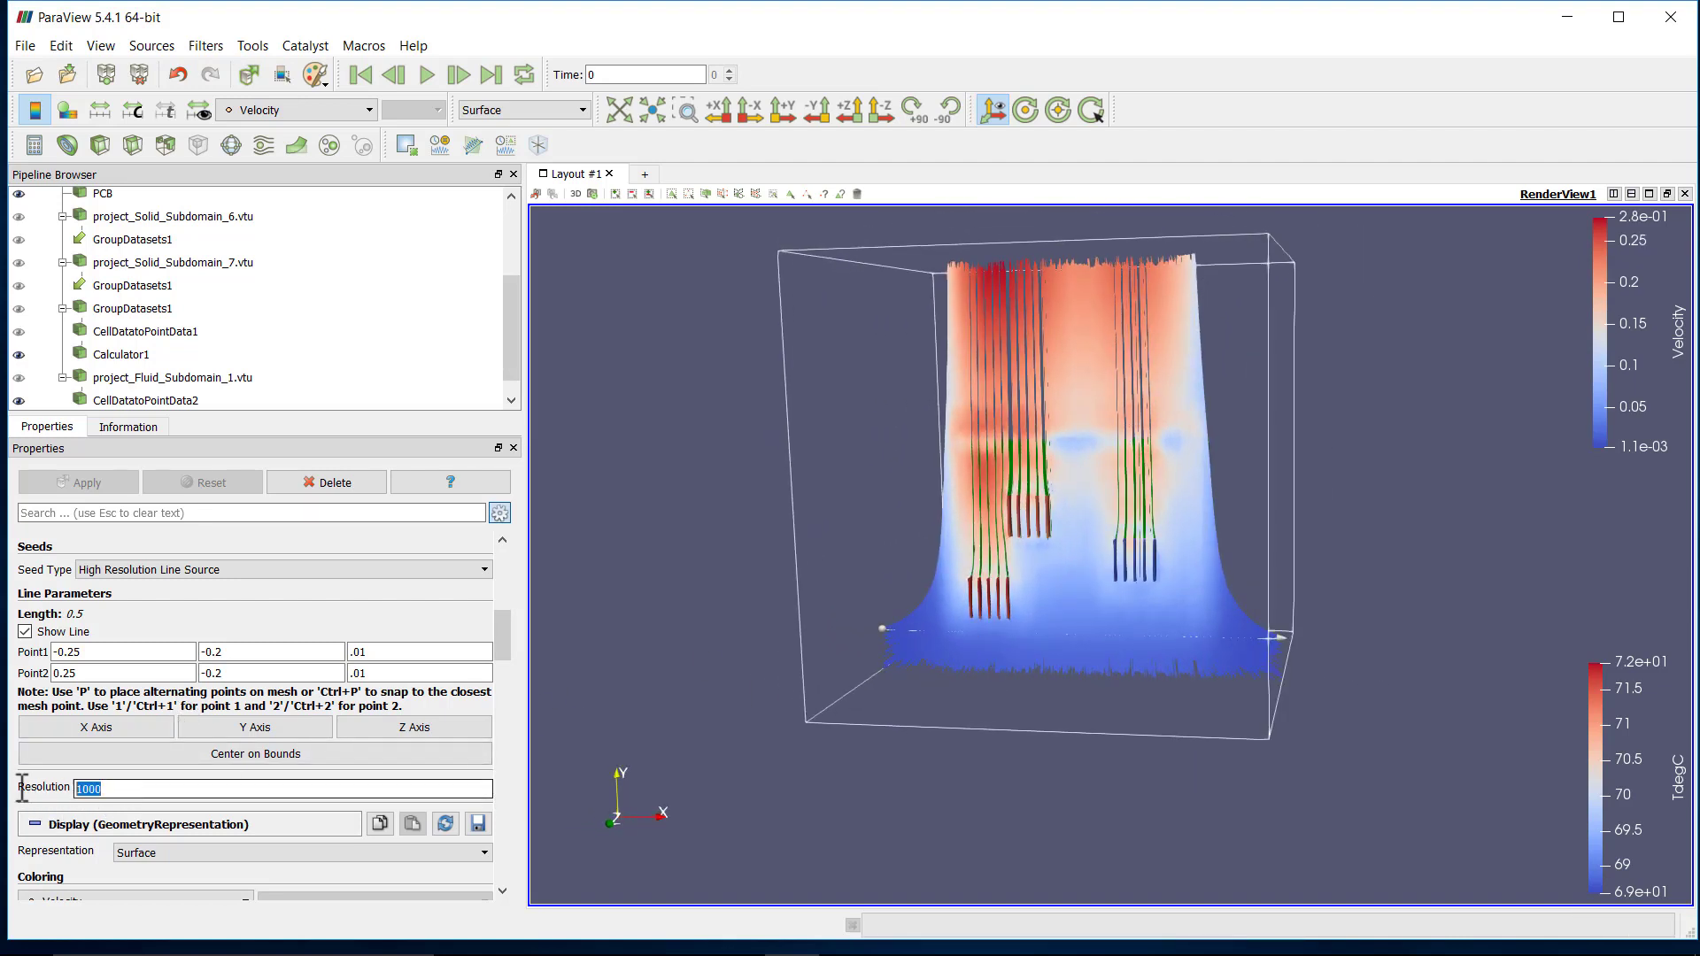
{"action": "type", "text": "50"}
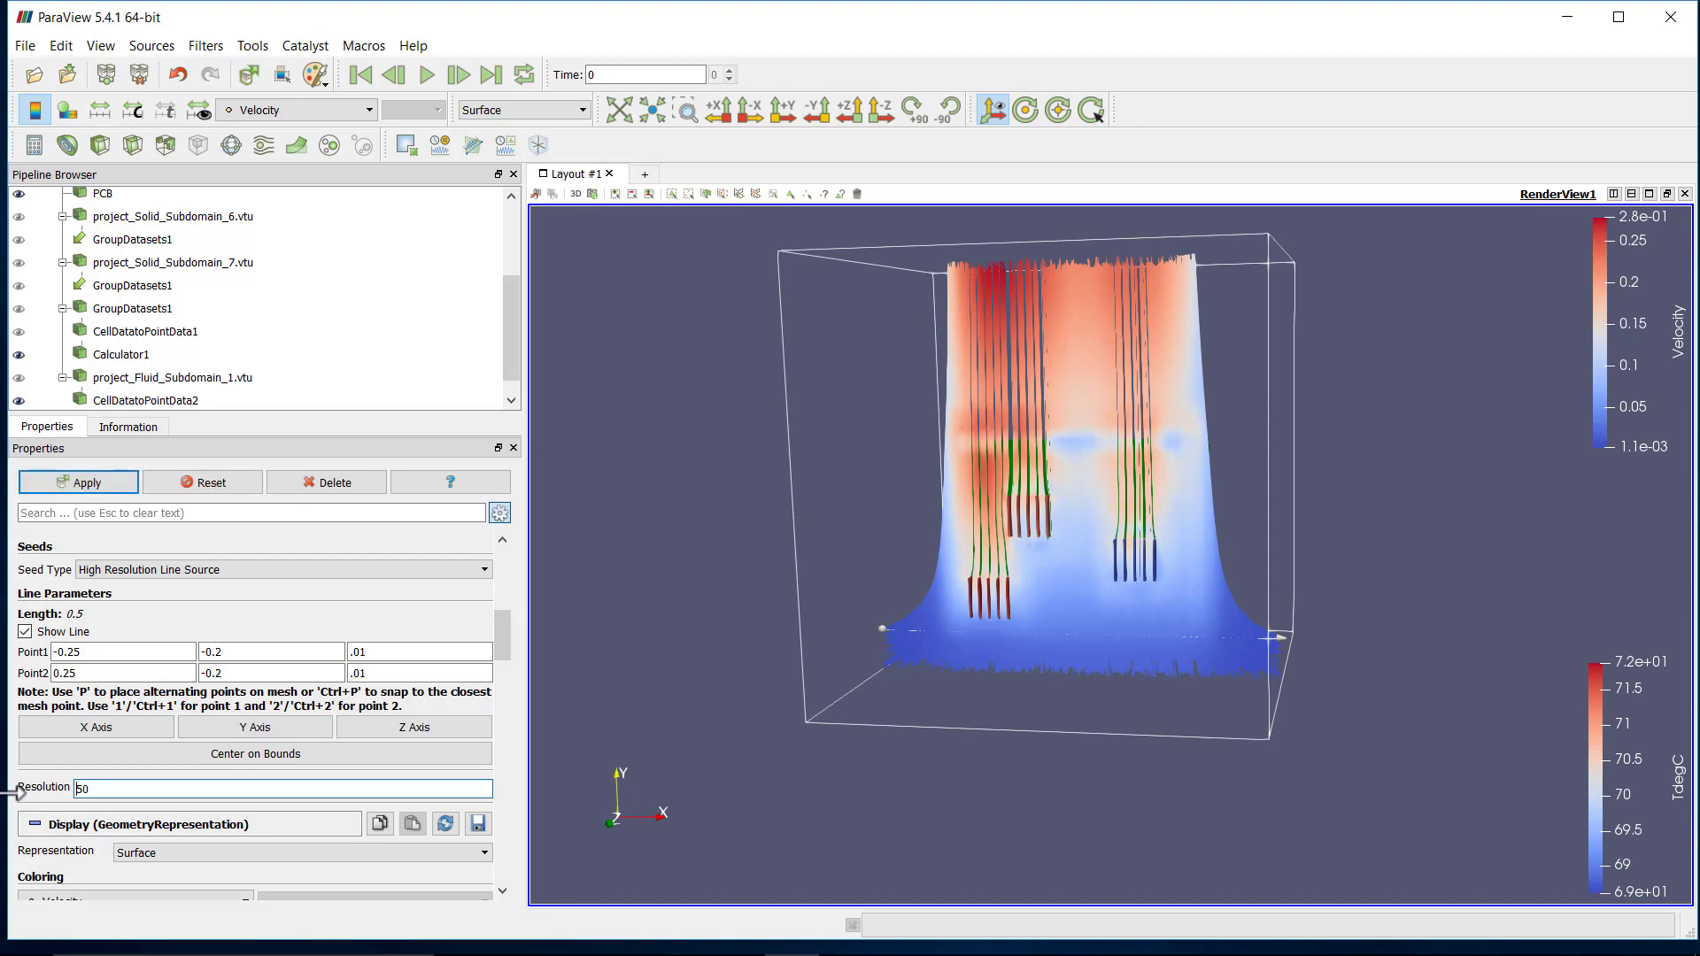
{"action": "left_click", "coordinate": [98, 481]}
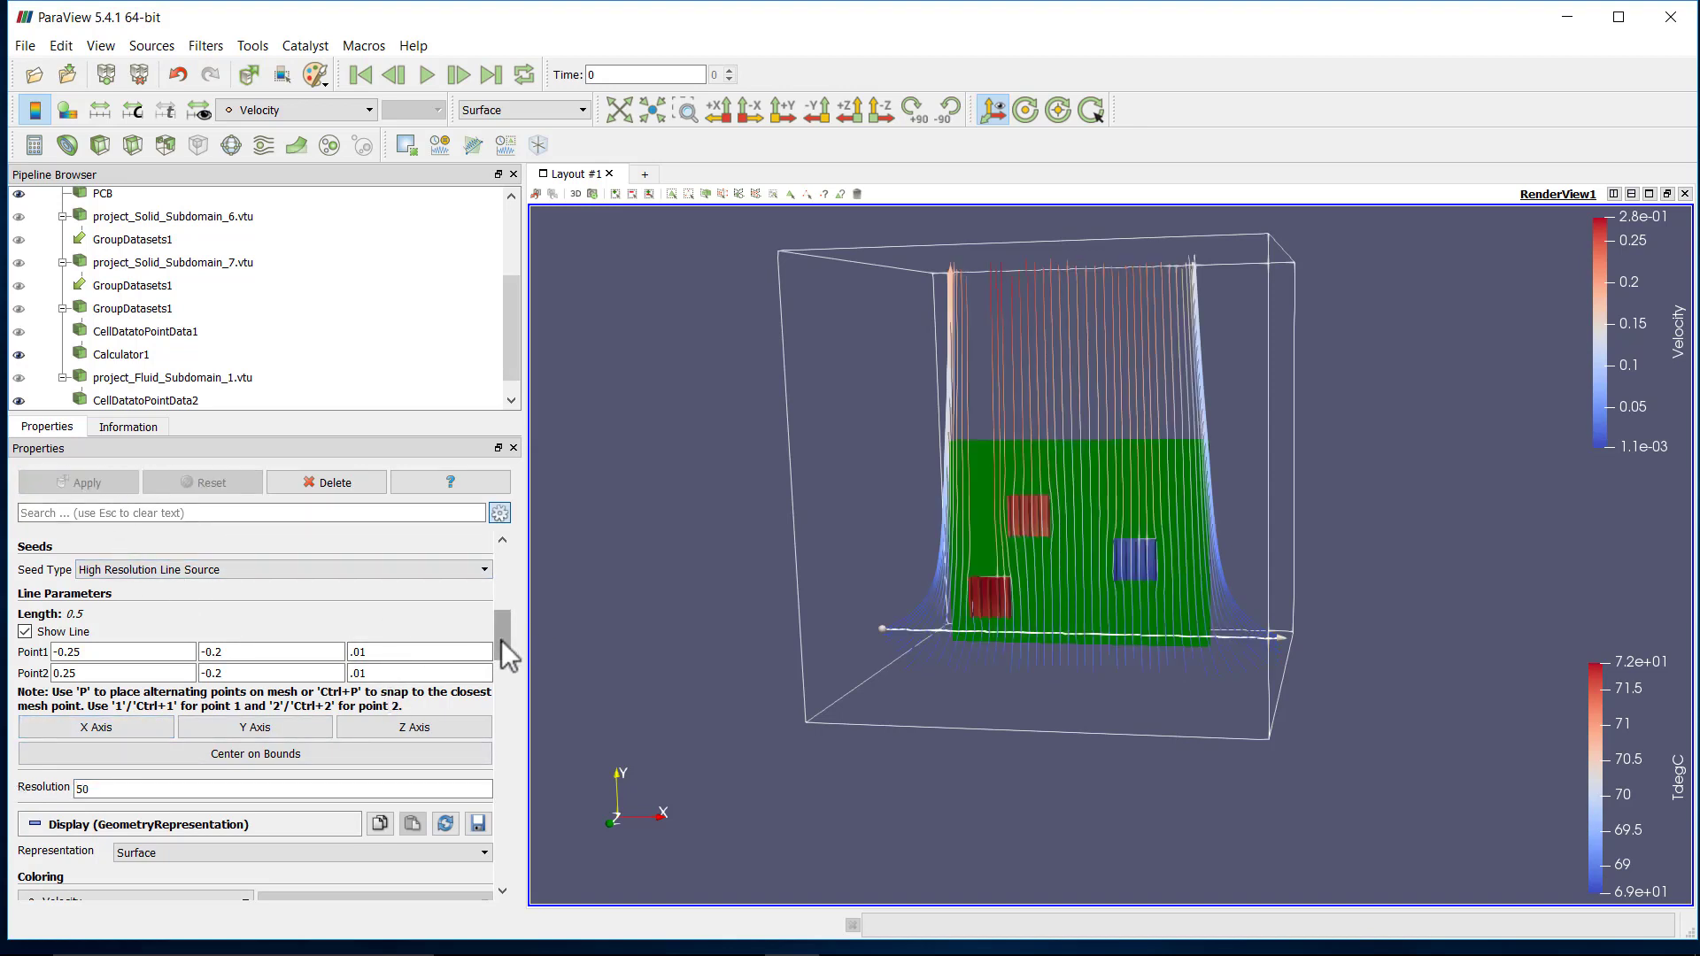
Look over the Stream Tracer's integration, streamline and seed line settings.
{"action": "left_click_drag", "start_coordinate": [501, 640], "coordinate": [519, 570]}
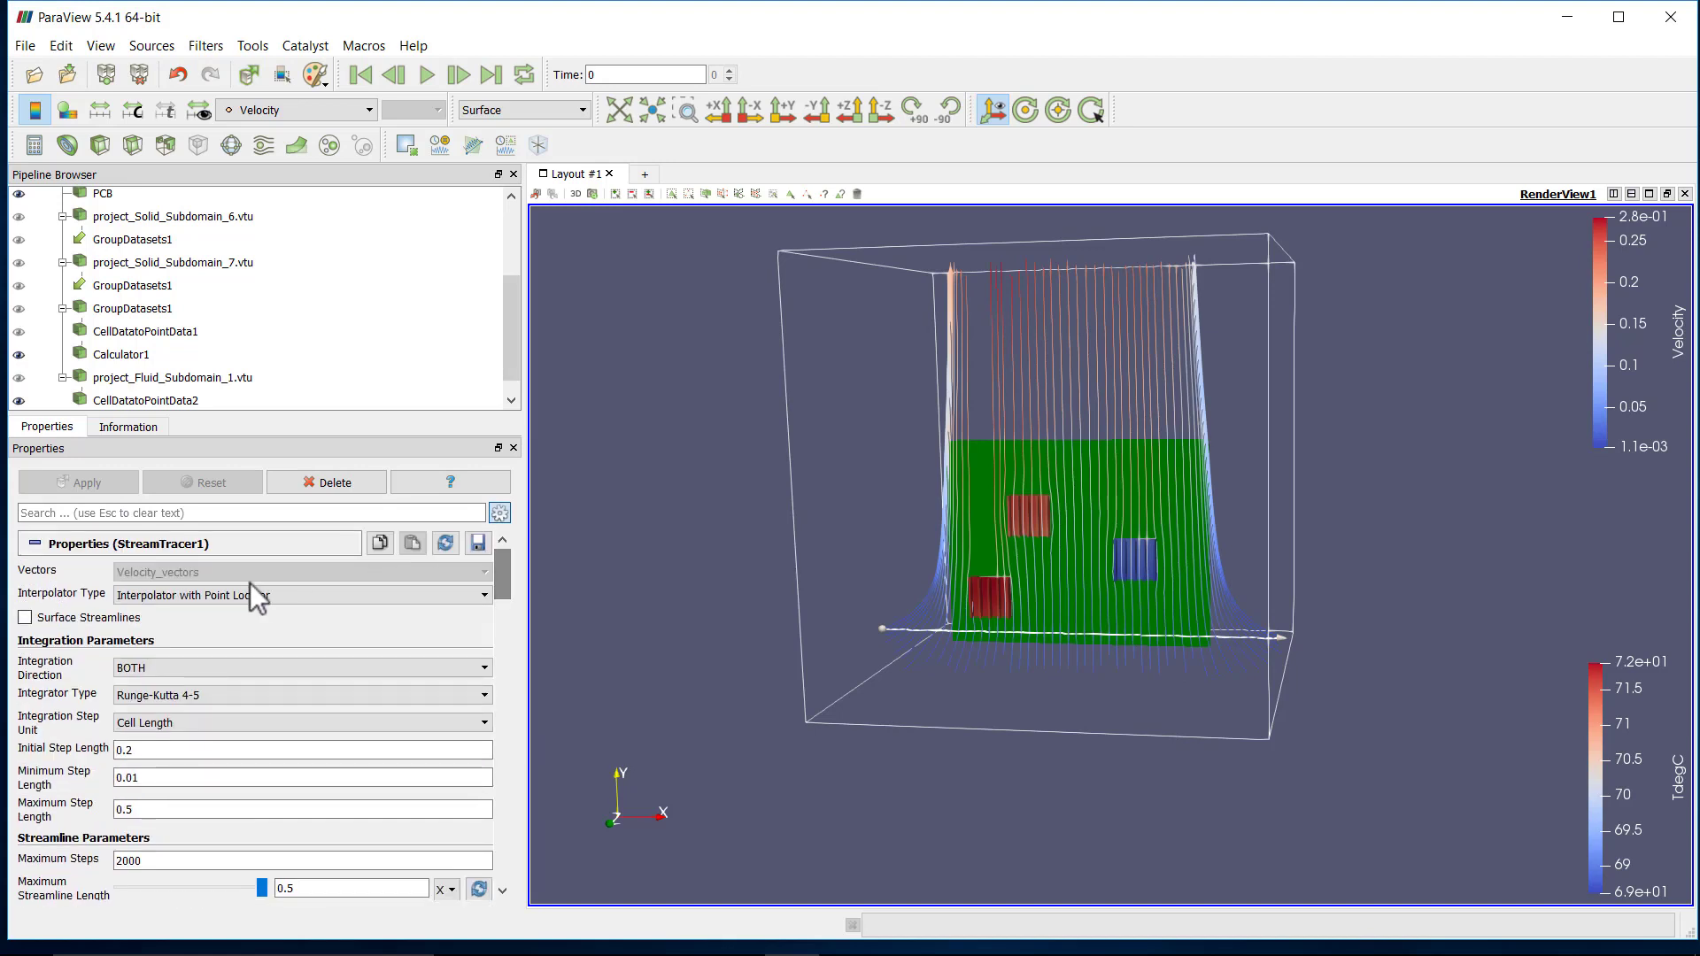
{"action": "left_click", "coordinate": [483, 541]}
{"action": "left_click_drag", "start_coordinate": [501, 567], "coordinate": [513, 631]}
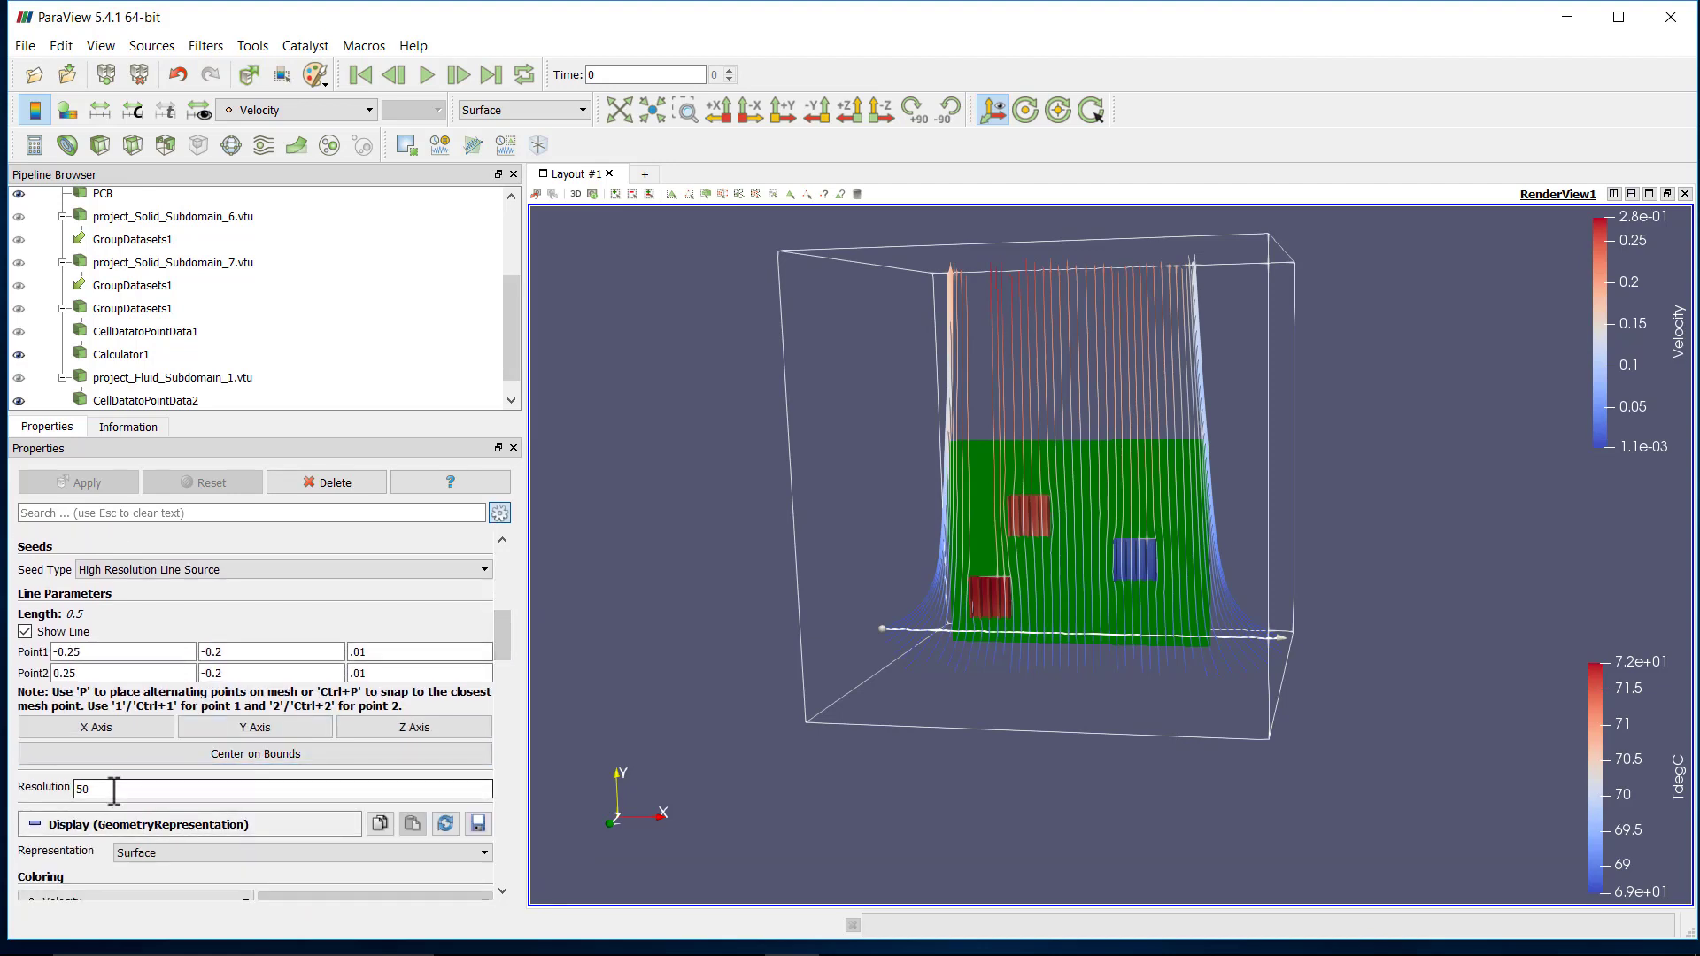
{"action": "mouse_move", "coordinate": [501, 641]}
{"action": "left_mouse_down"}
{"action": "mouse_move", "coordinate": [508, 596]}
{"action": "mouse_move", "coordinate": [508, 646]}
{"action": "left_mouse_up"}
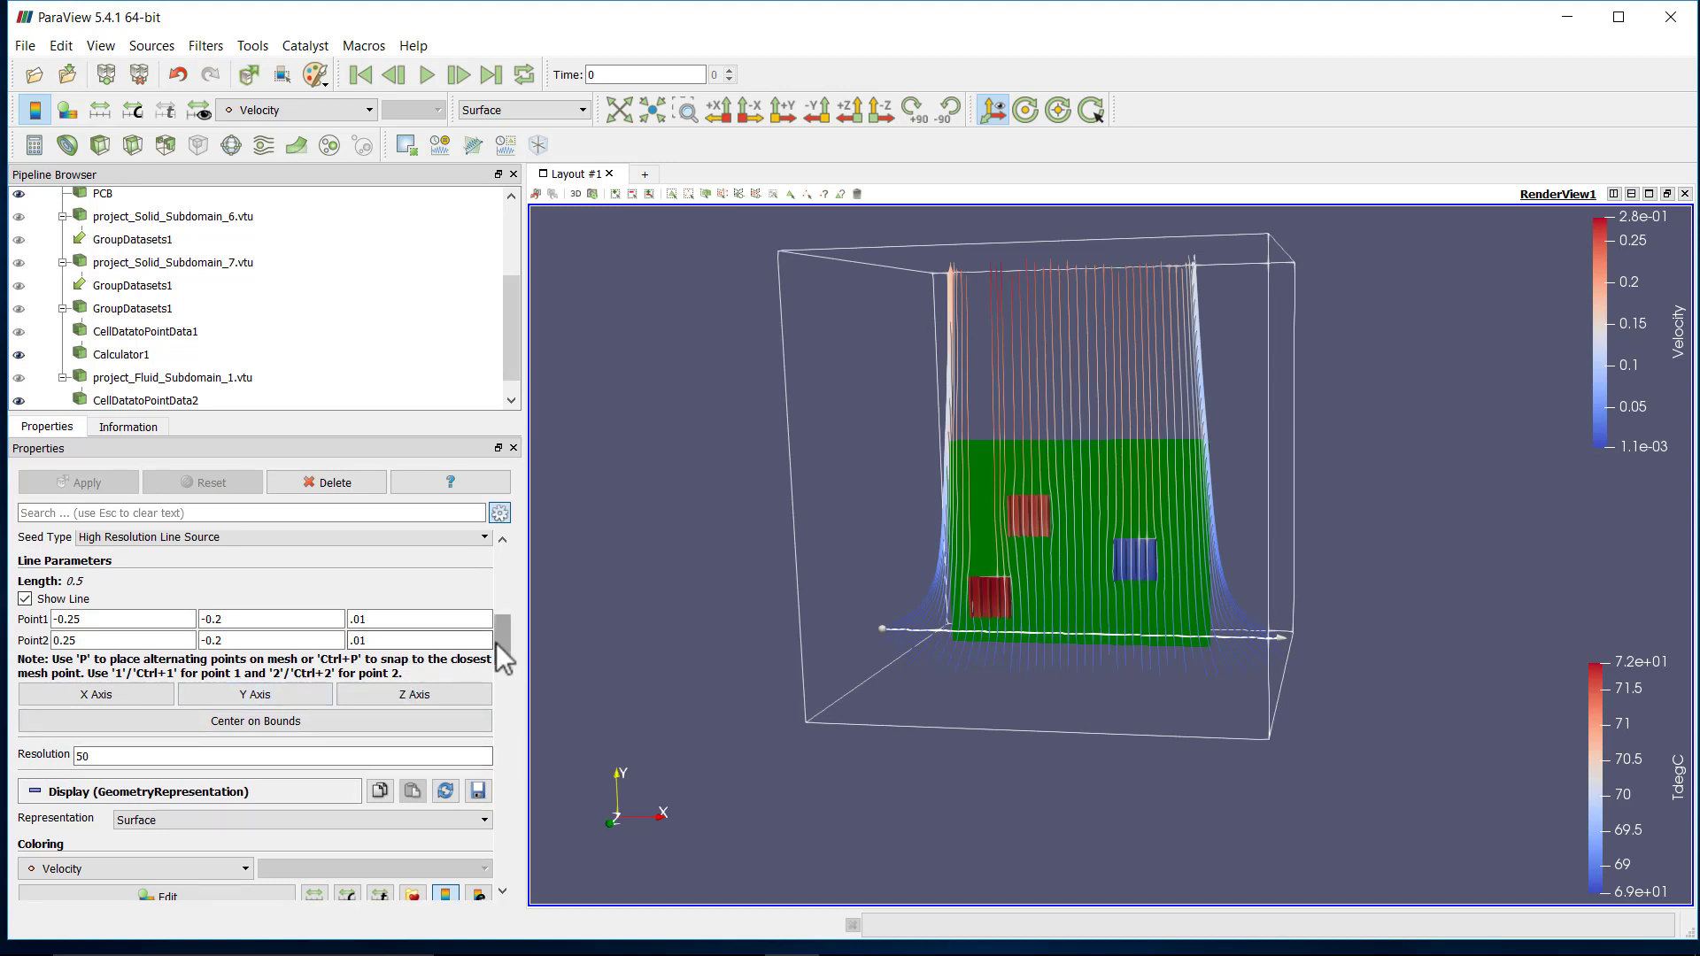
{"action": "left_click_drag", "start_coordinate": [495, 645], "coordinate": [406, 560]}
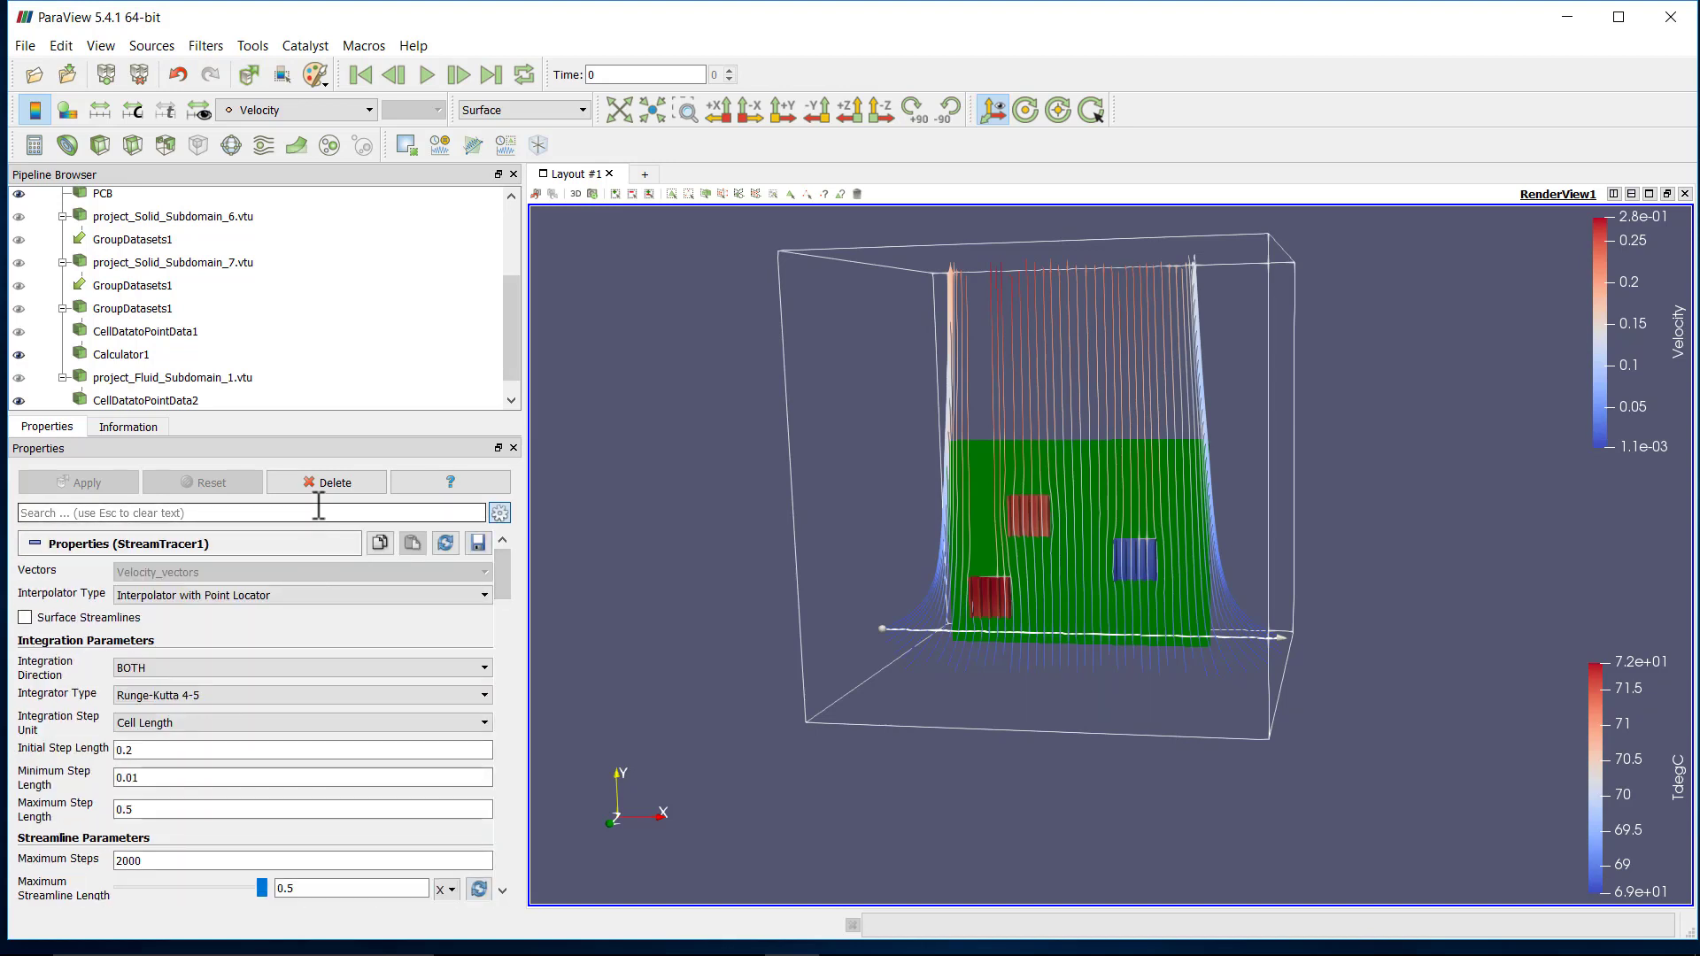
Search the Stream Tracer's properties for "resol" and for "step", and clear the search.
{"action": "left_click", "coordinate": [356, 512]}
{"action": "type", "text": "res"}
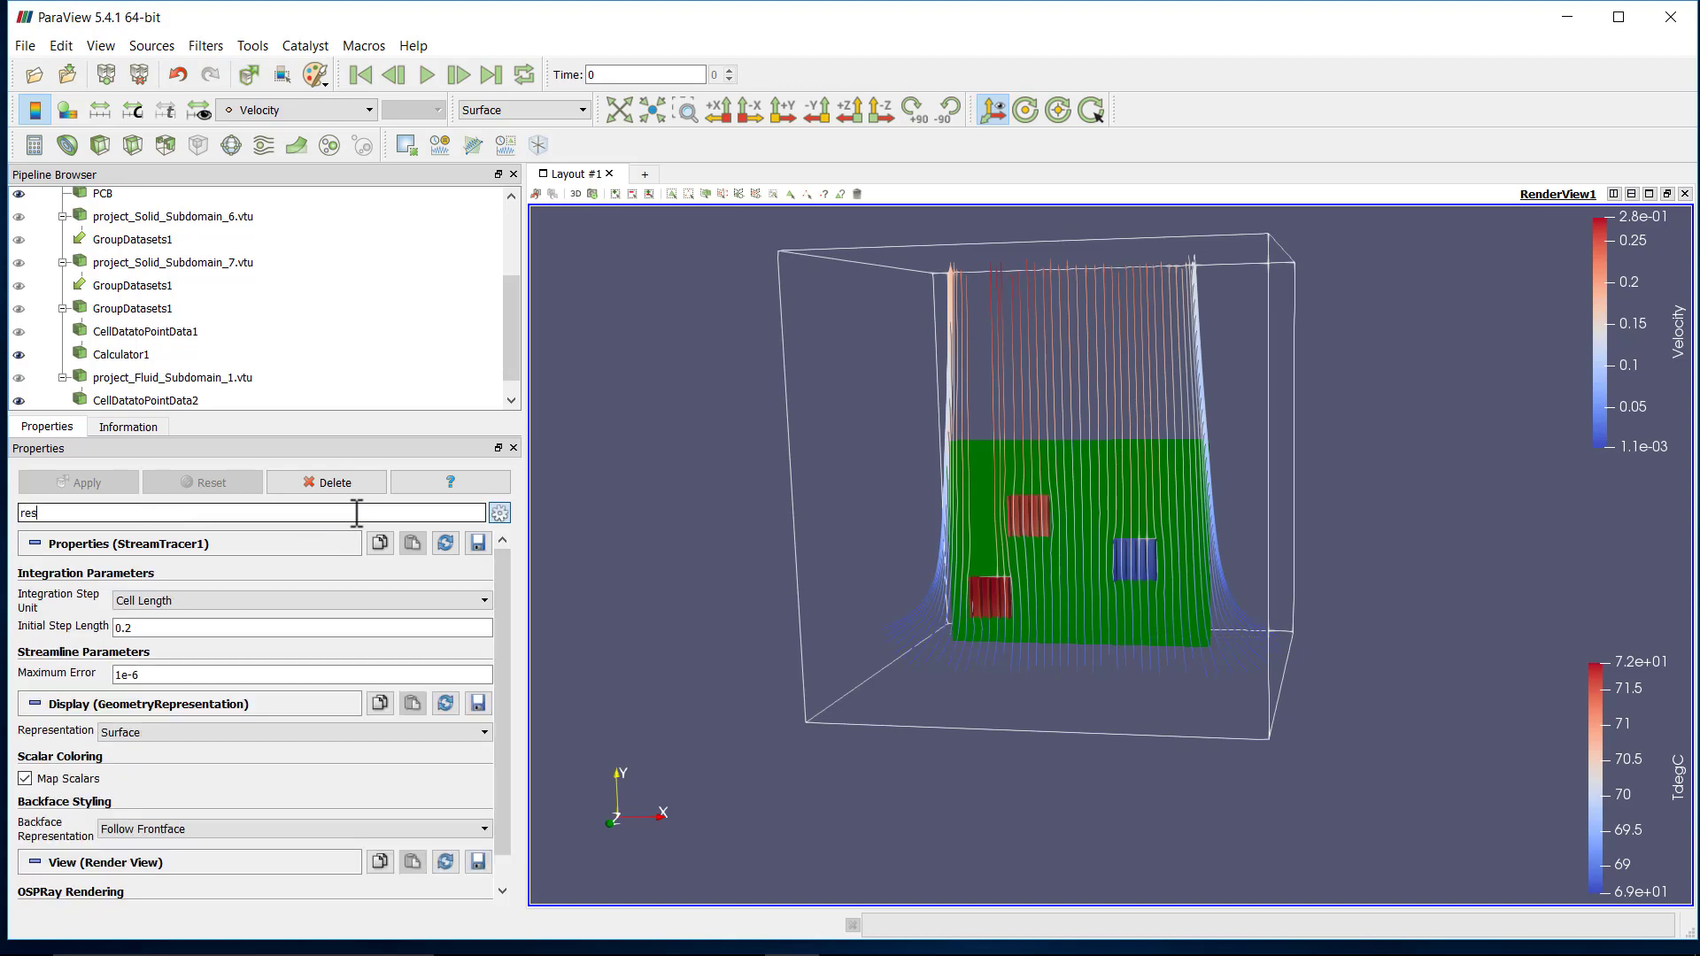
{"action": "type", "text": "ol"}
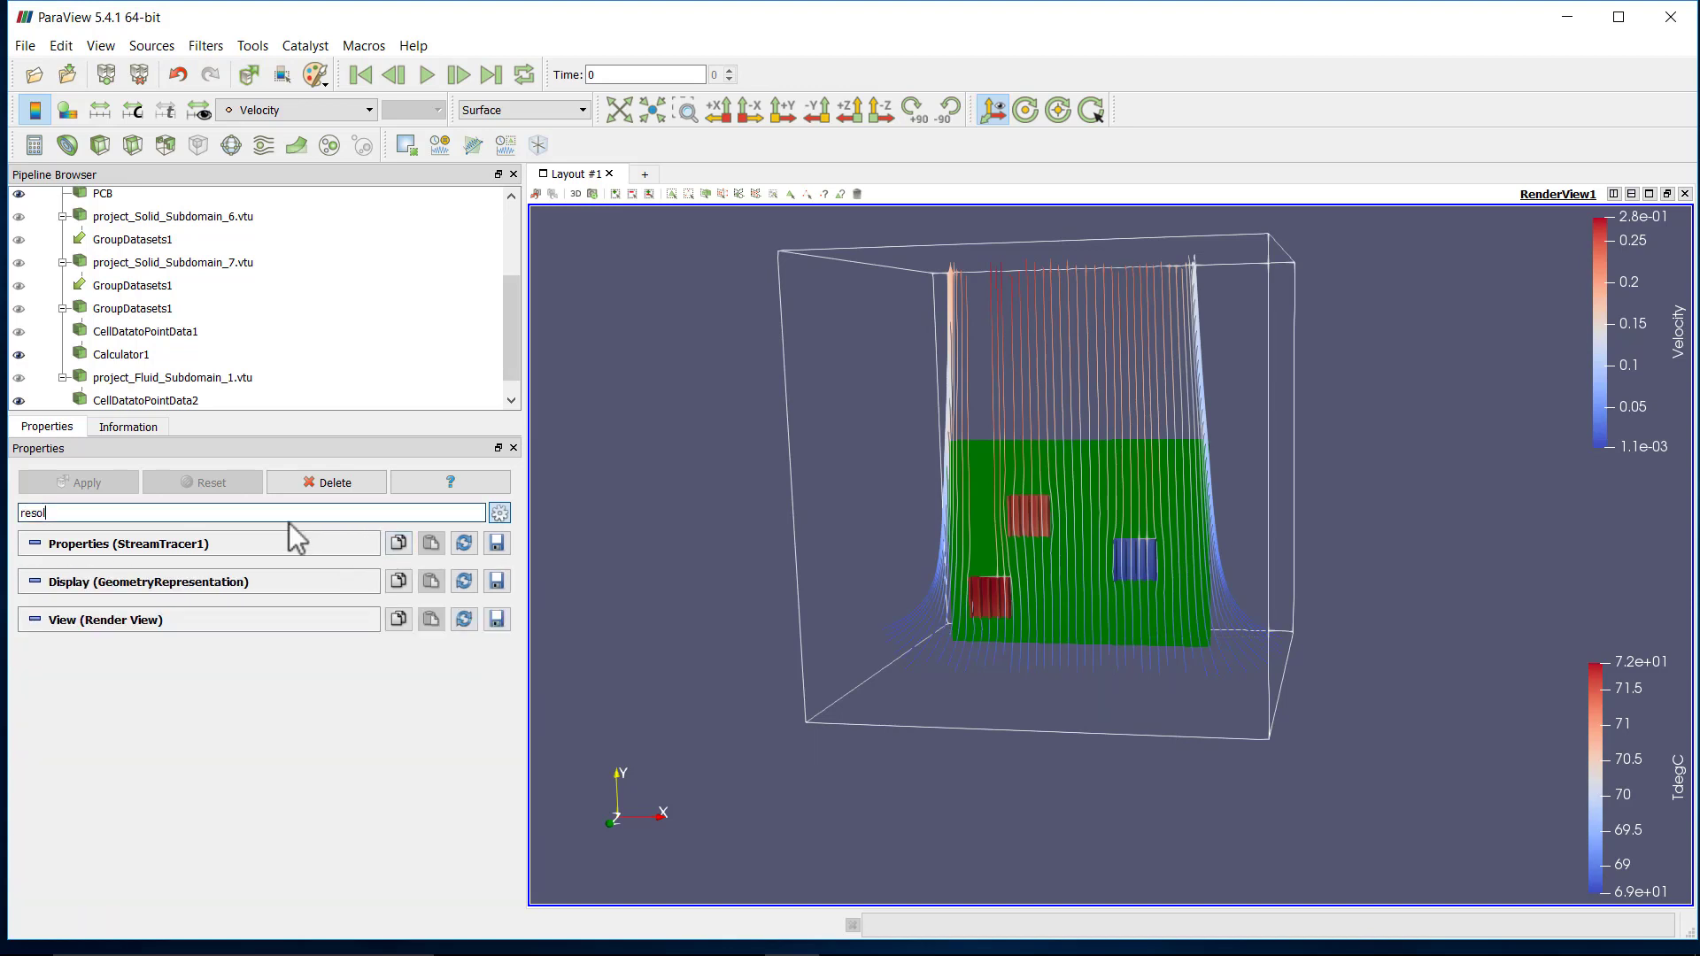
{"action": "key", "text": "BackSpace"}
{"action": "key", "text": "BackSpace"}
{"action": "key", "text": "BackSpace"}
{"action": "key", "text": "BackSpace"}
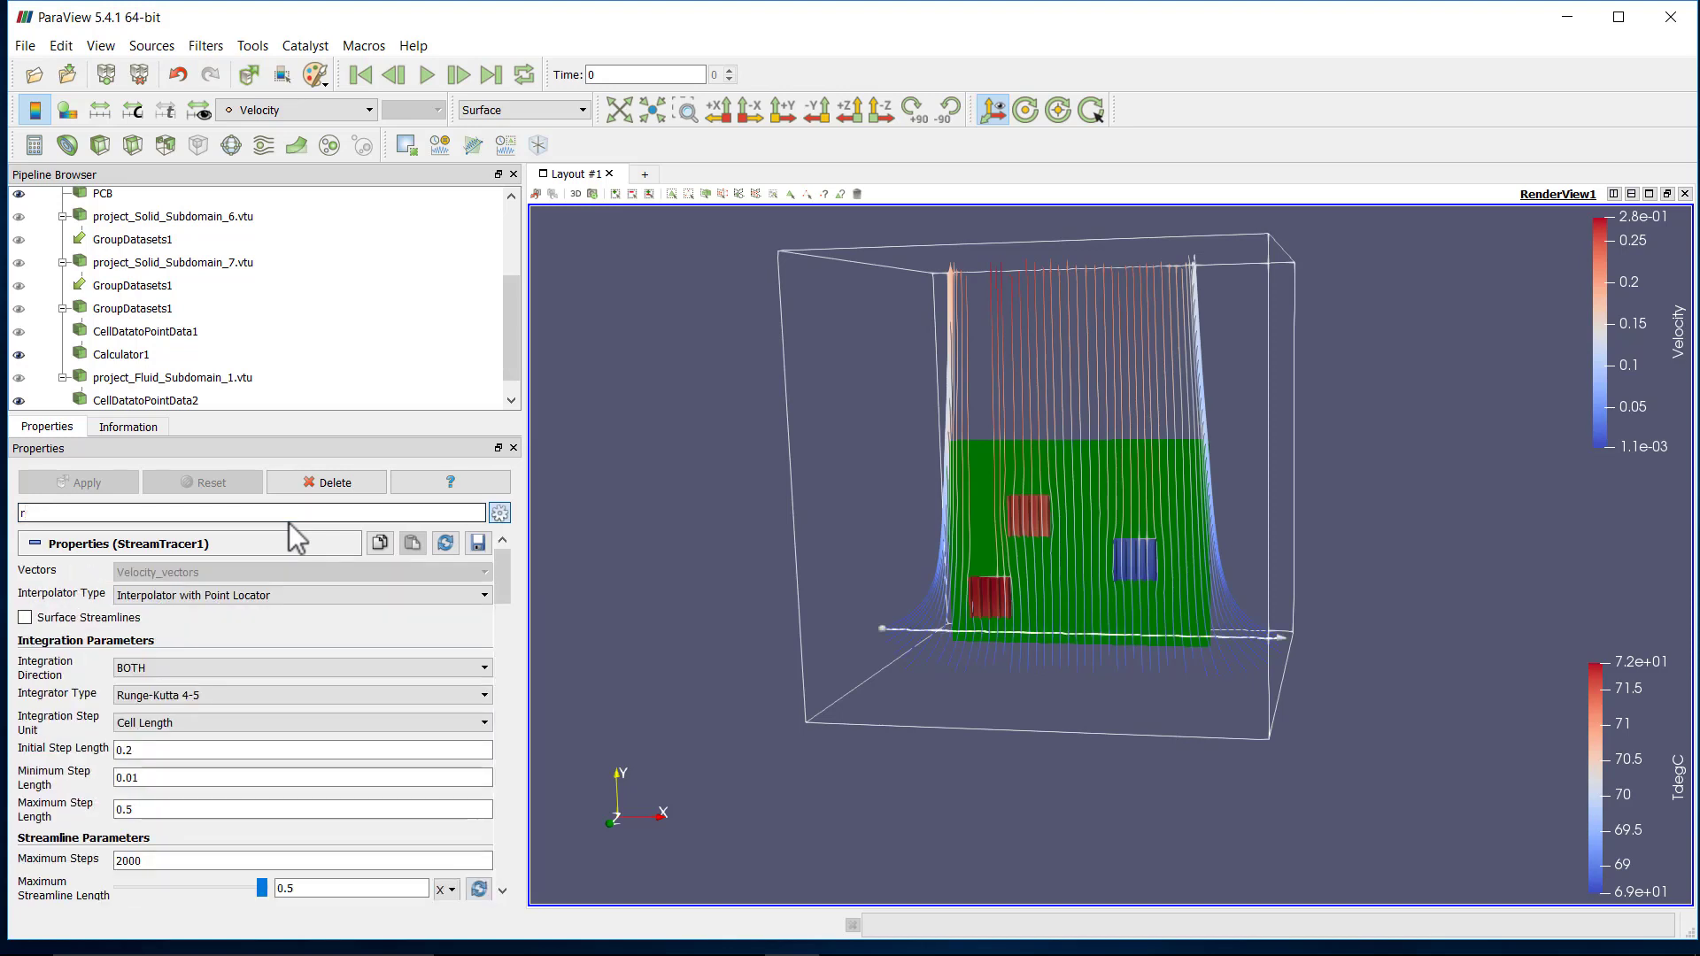
{"action": "key", "text": "BackSpace"}
{"action": "type", "text": "step"}
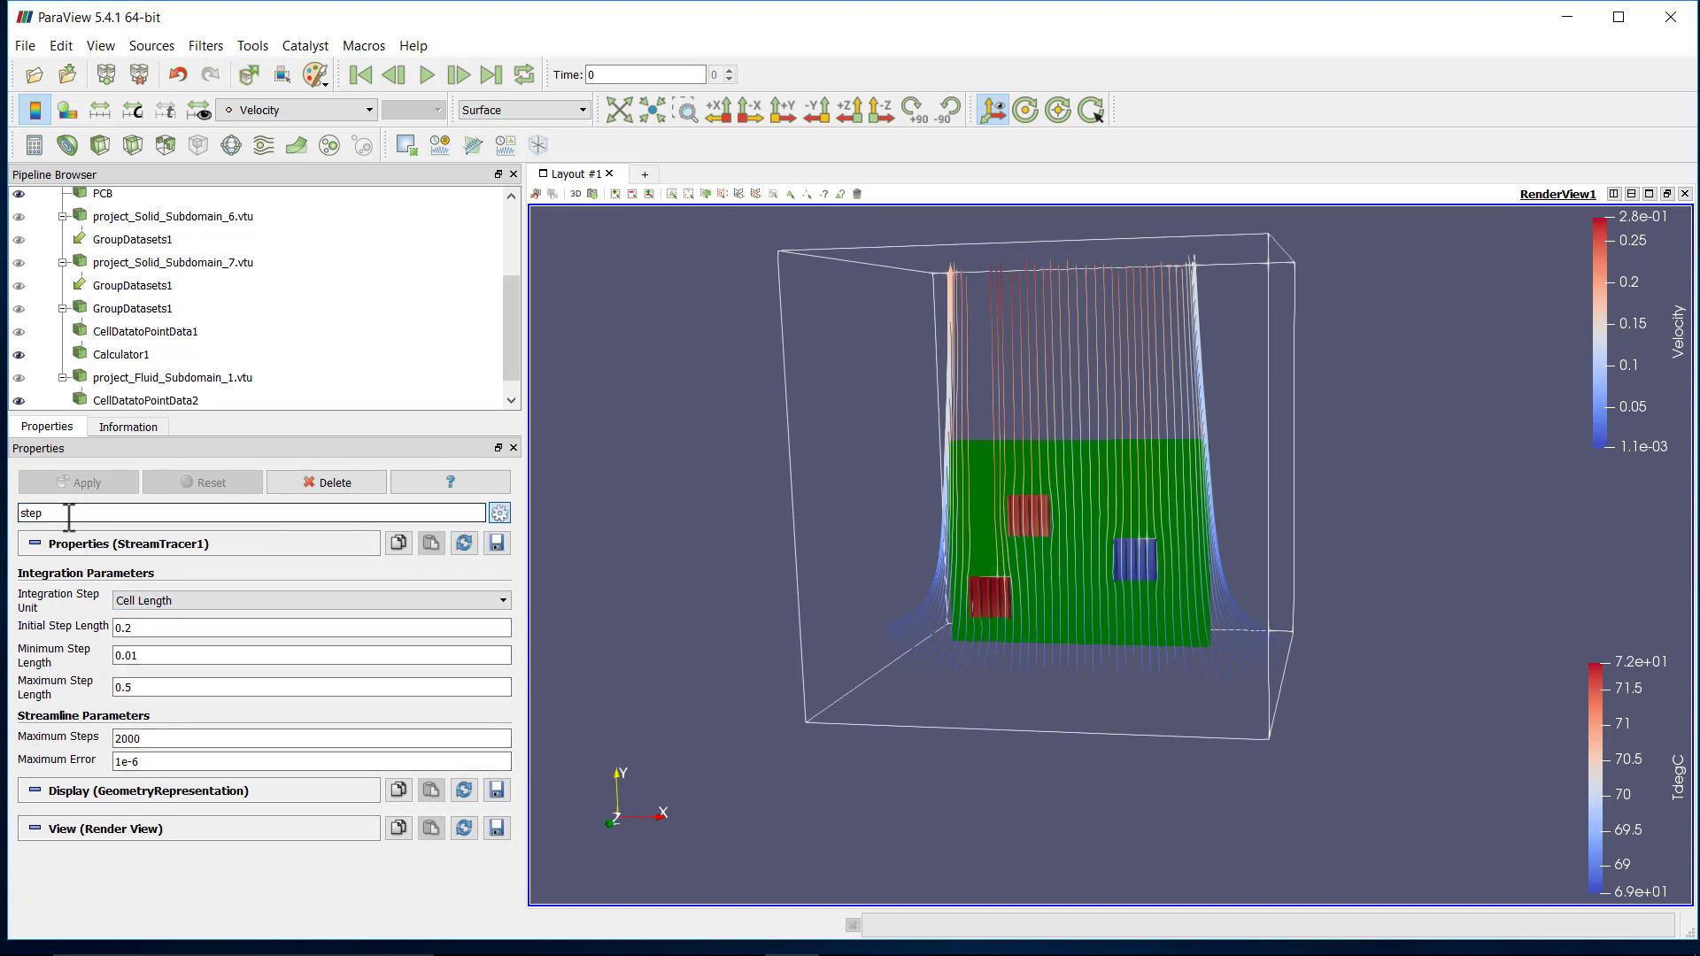
{"action": "key", "text": "Escape"}
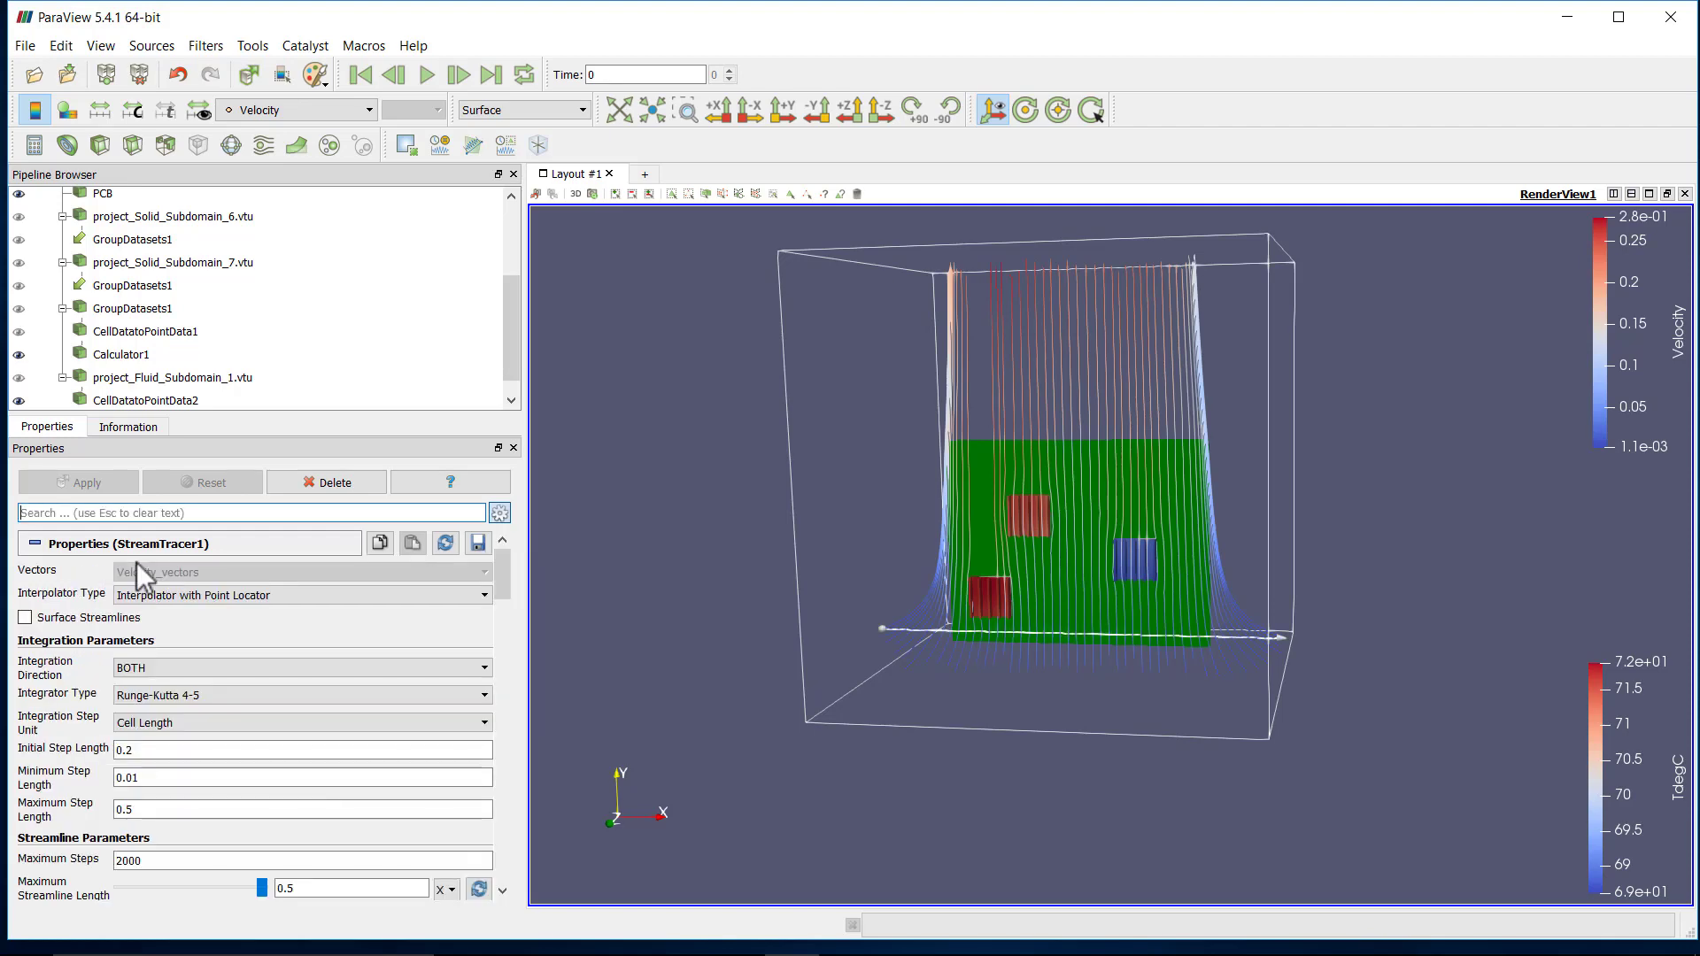
Hide the seed line in the render view.
{"action": "left_click_drag", "start_coordinate": [820, 546], "coordinate": [702, 615]}
{"action": "left_click_drag", "start_coordinate": [503, 586], "coordinate": [514, 627]}
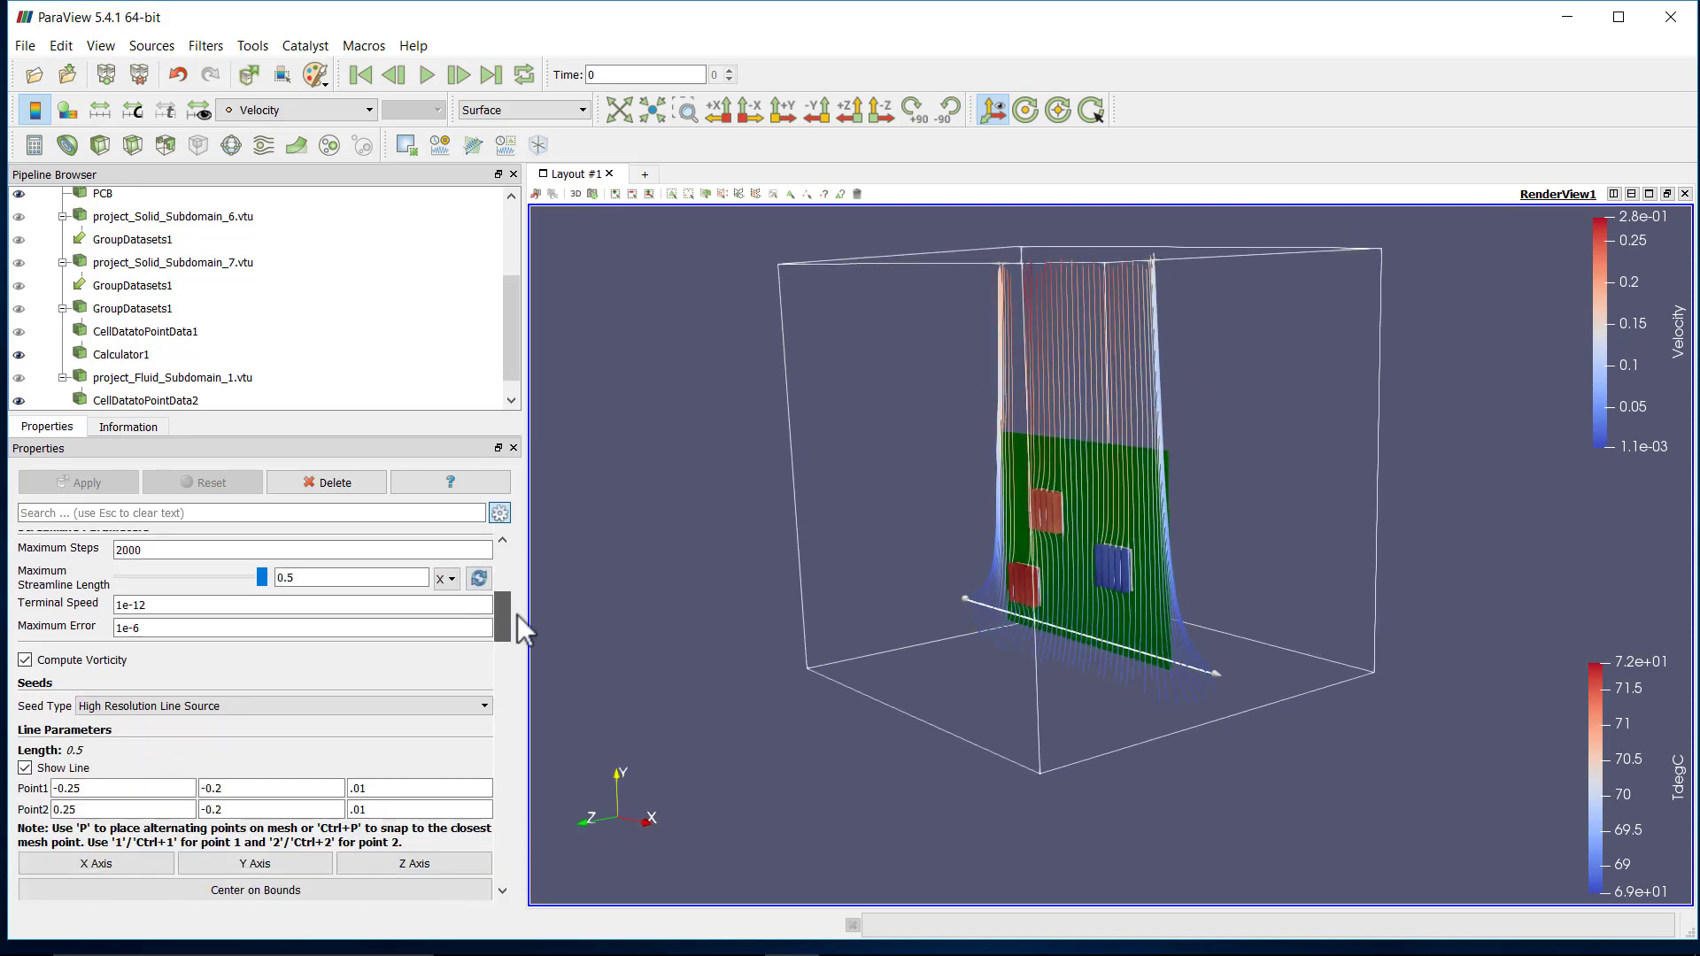
{"action": "left_click", "coordinate": [25, 768]}
{"action": "left_click_drag", "start_coordinate": [745, 668], "coordinate": [800, 657]}
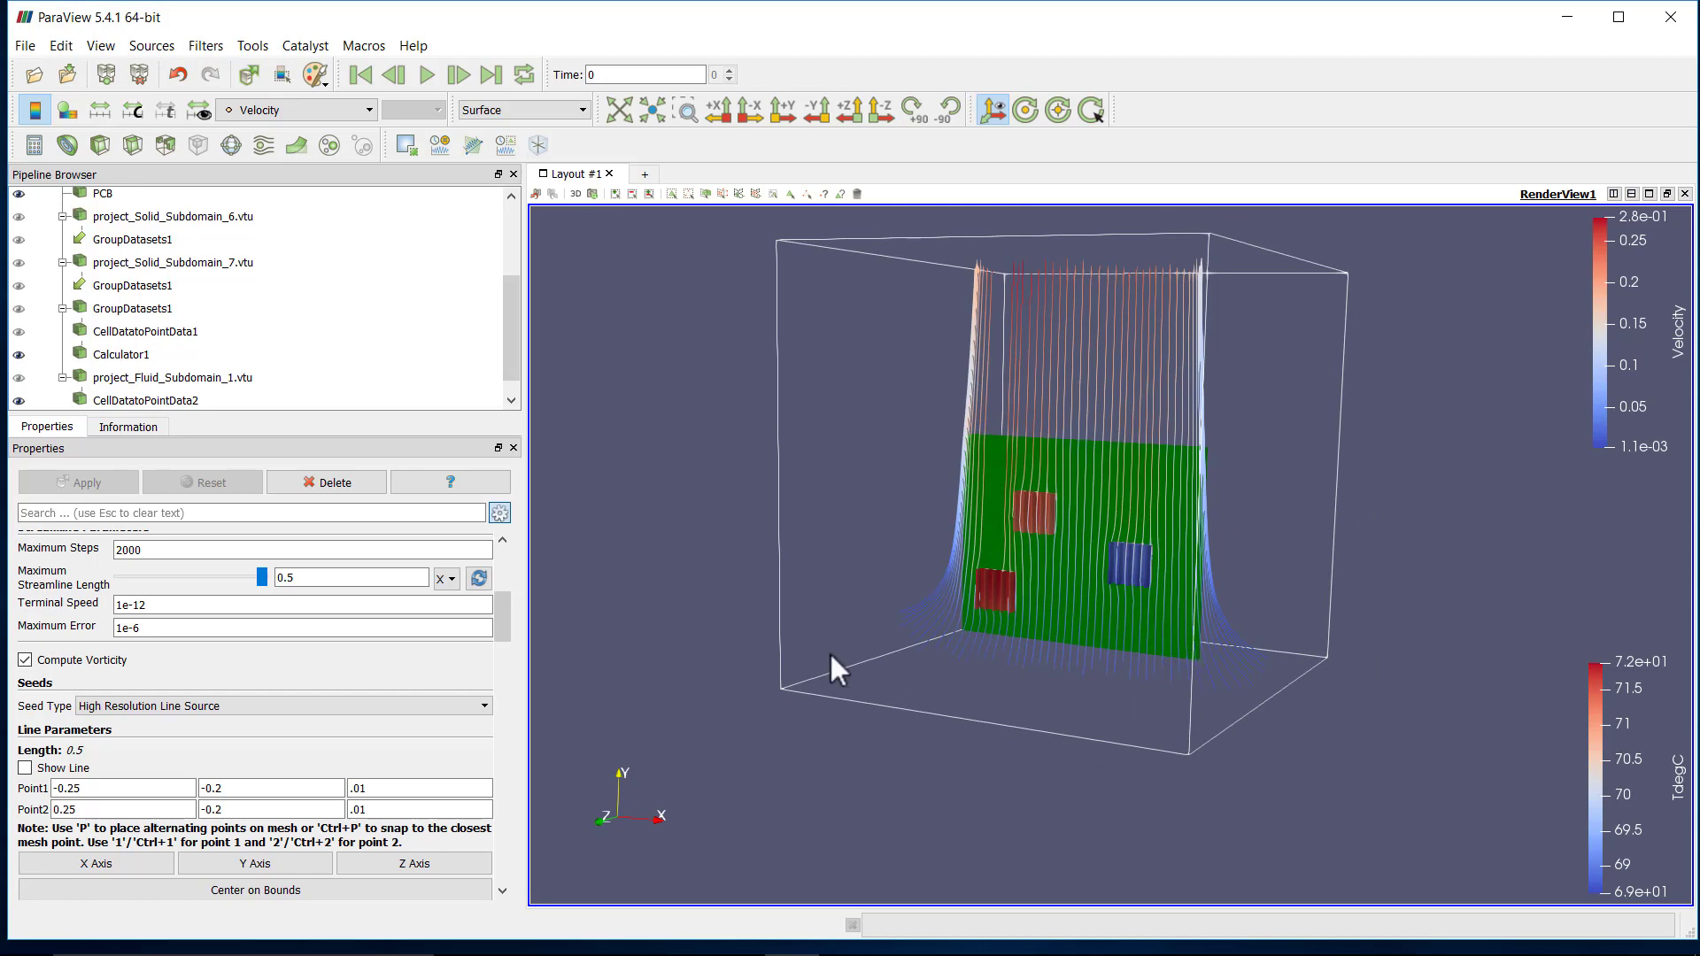
Examine the streamlines up close where they pass over the PCB and its three heat sinks.
{"action": "left_click_drag", "start_coordinate": [1145, 636], "coordinate": [1097, 681]}
{"action": "scroll", "coordinate": [1004, 603], "scroll_direction": "up", "scroll_amount": 4}
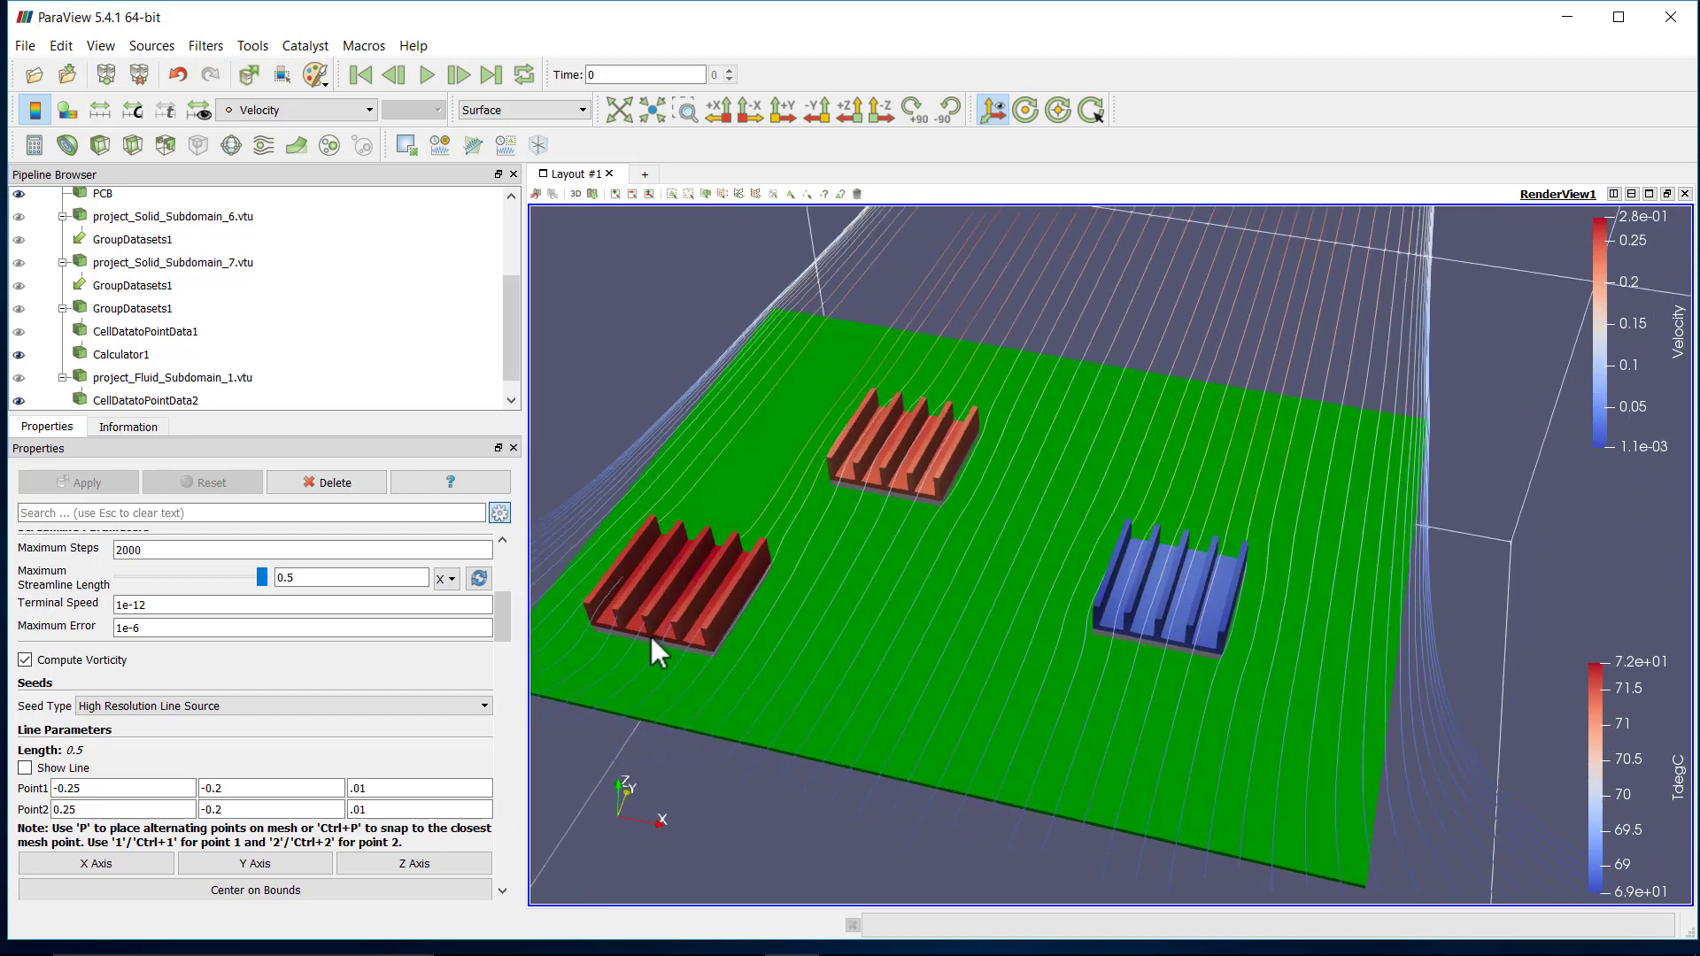
{"action": "scroll", "coordinate": [649, 634], "scroll_direction": "up", "scroll_amount": 1}
{"action": "scroll", "coordinate": [717, 611], "scroll_direction": "down", "scroll_amount": 1}
{"action": "left_click_drag", "start_coordinate": [739, 592], "coordinate": [612, 631]}
{"action": "left_click_drag", "start_coordinate": [751, 647], "coordinate": [761, 683]}
{"action": "scroll", "coordinate": [504, 619], "scroll_direction": "down", "scroll_amount": 2}
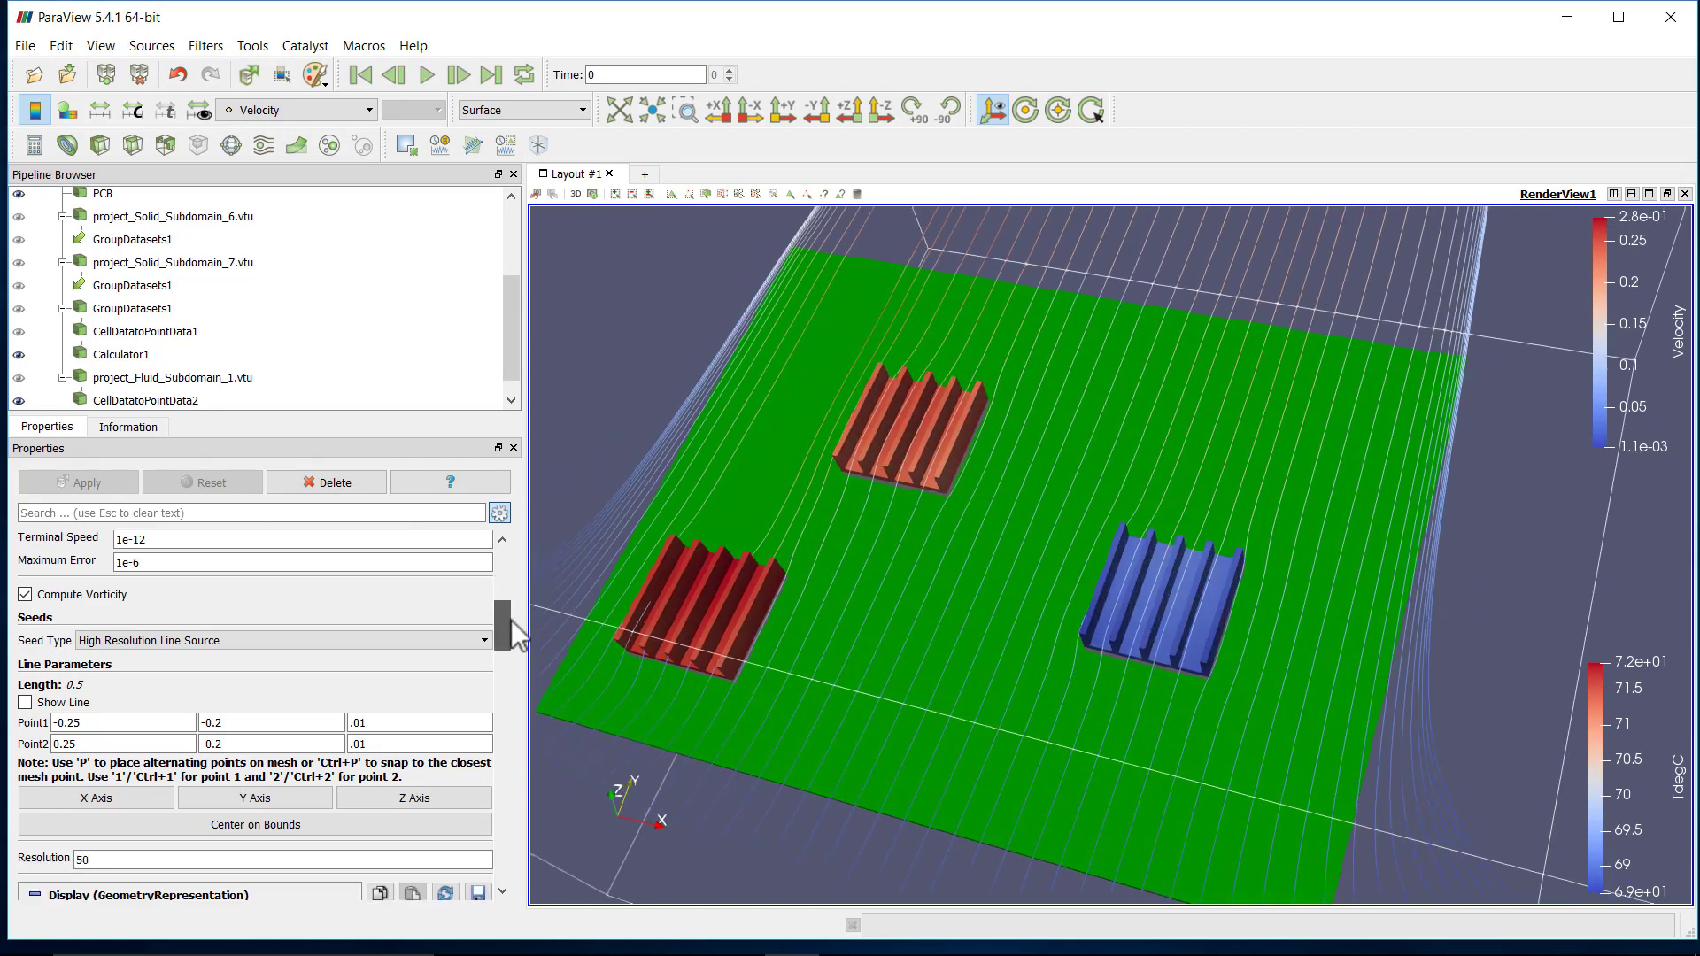
Add a Tube filter to the StreamTracer1 streamlines and apply it.
{"action": "left_click_drag", "start_coordinate": [513, 625], "coordinate": [571, 687]}
{"action": "scroll", "coordinate": [1019, 697], "scroll_direction": "up", "scroll_amount": 1}
{"action": "scroll", "coordinate": [1019, 698], "scroll_direction": "down", "scroll_amount": 3}
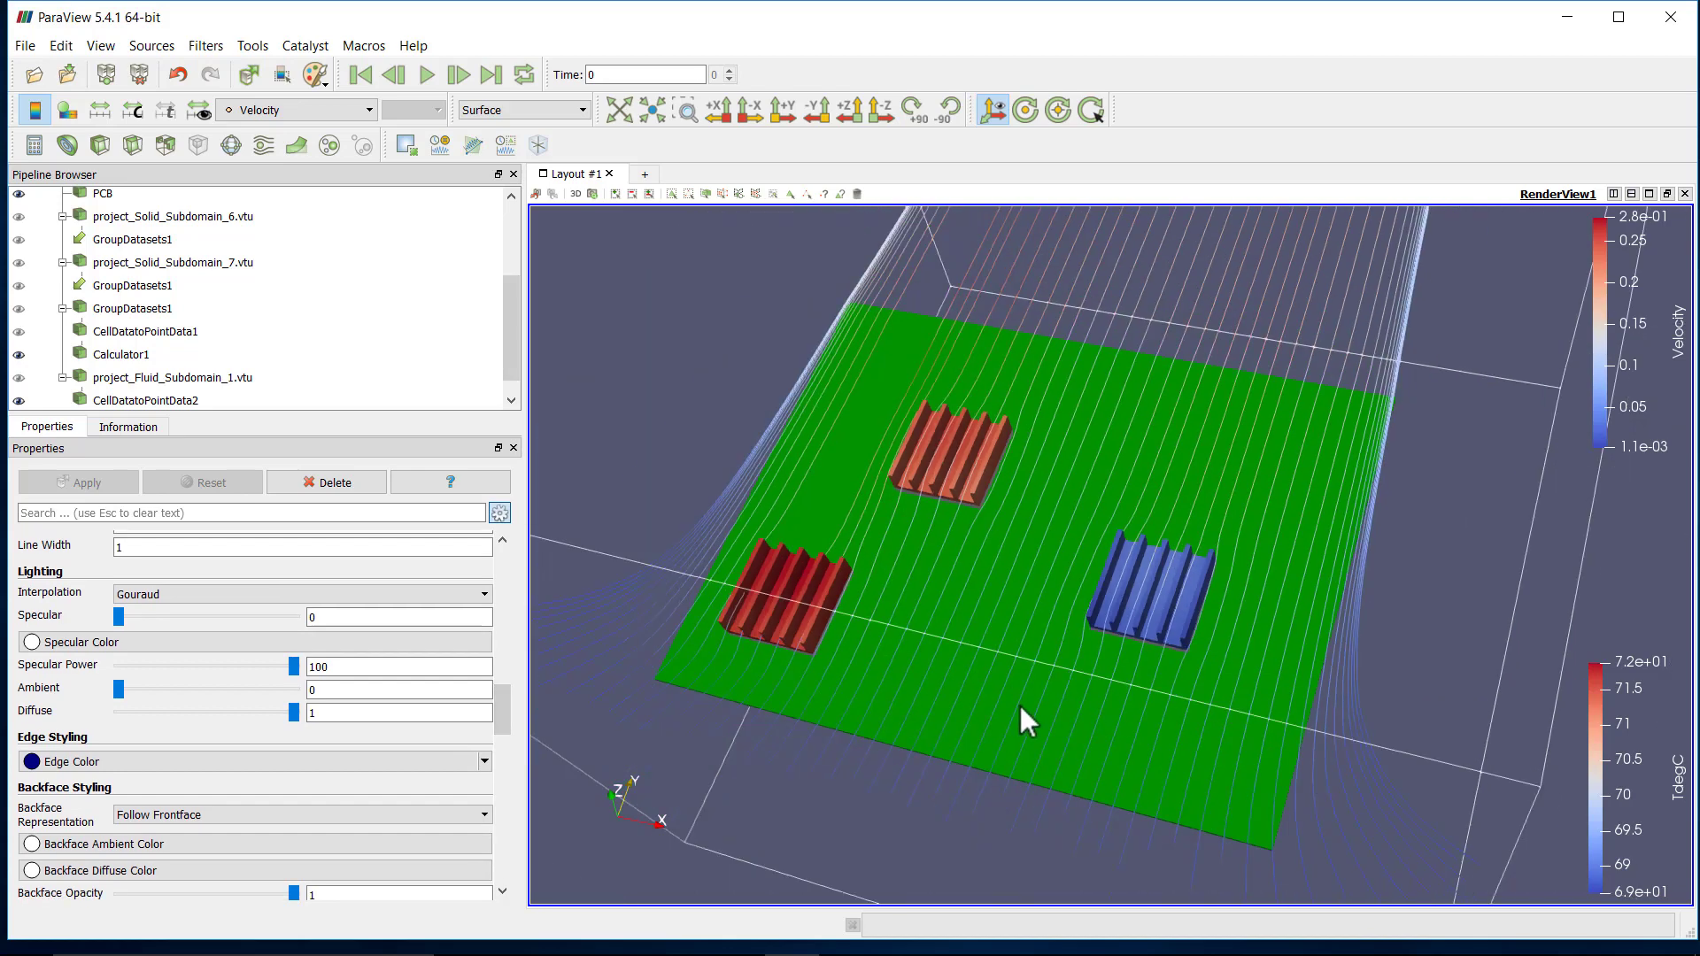
{"action": "left_click_drag", "start_coordinate": [938, 713], "coordinate": [941, 630]}
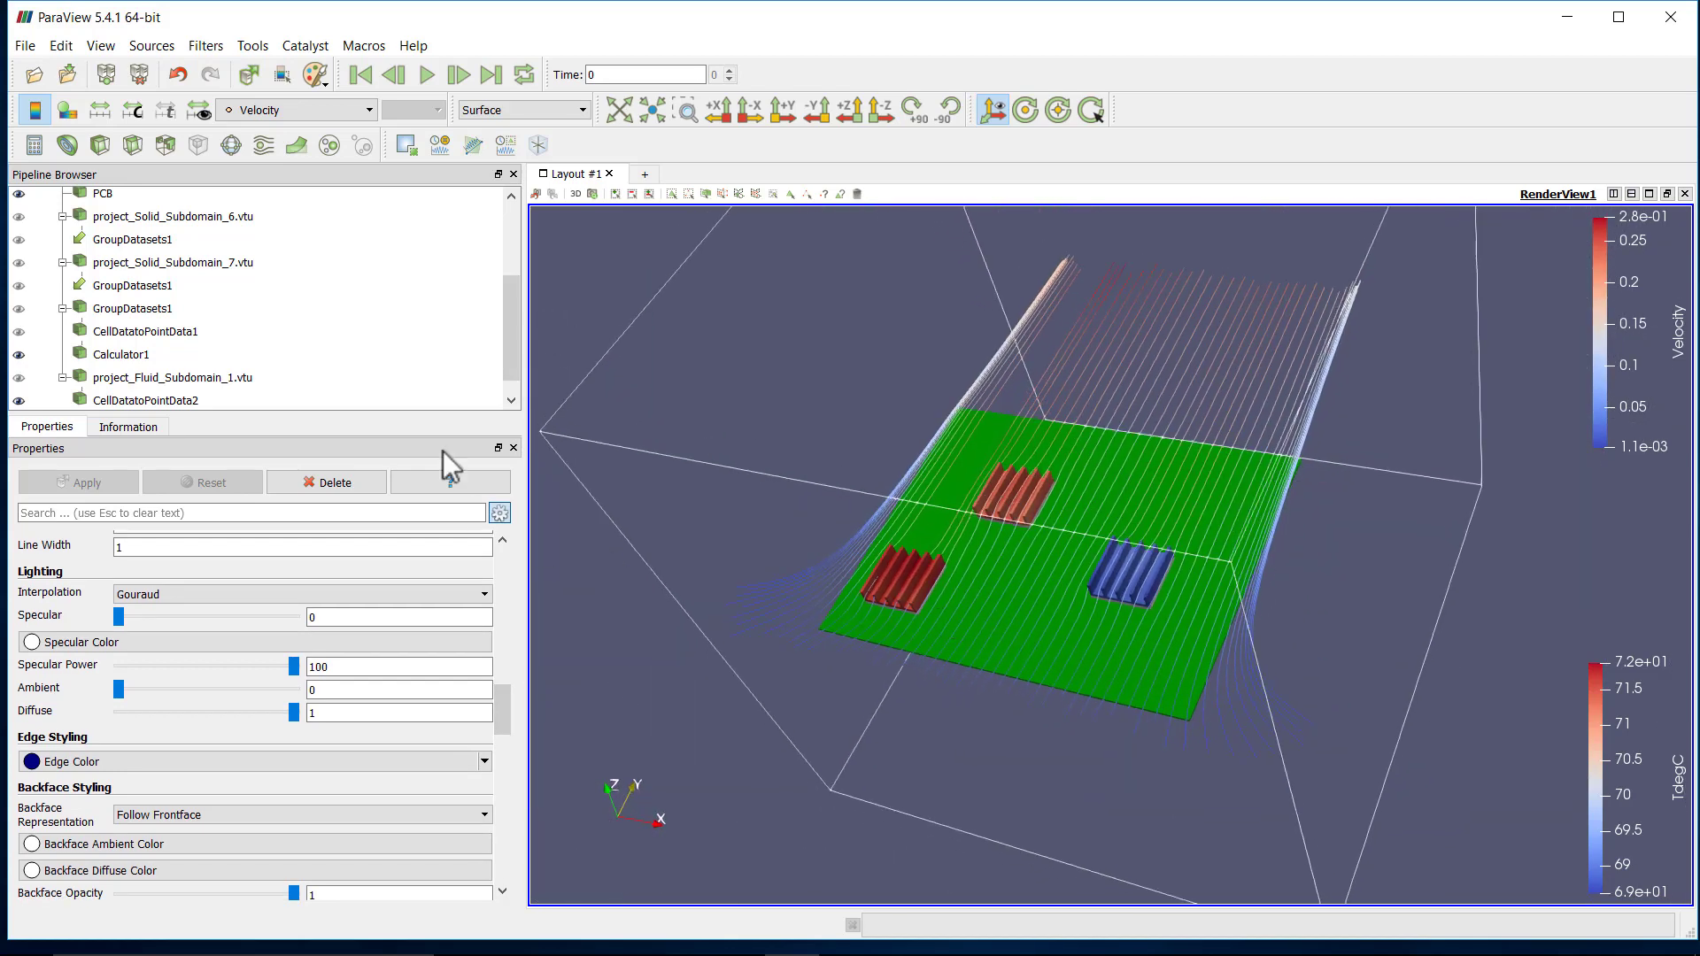
{"action": "scroll", "coordinate": [517, 347], "scroll_direction": "down", "scroll_amount": 1}
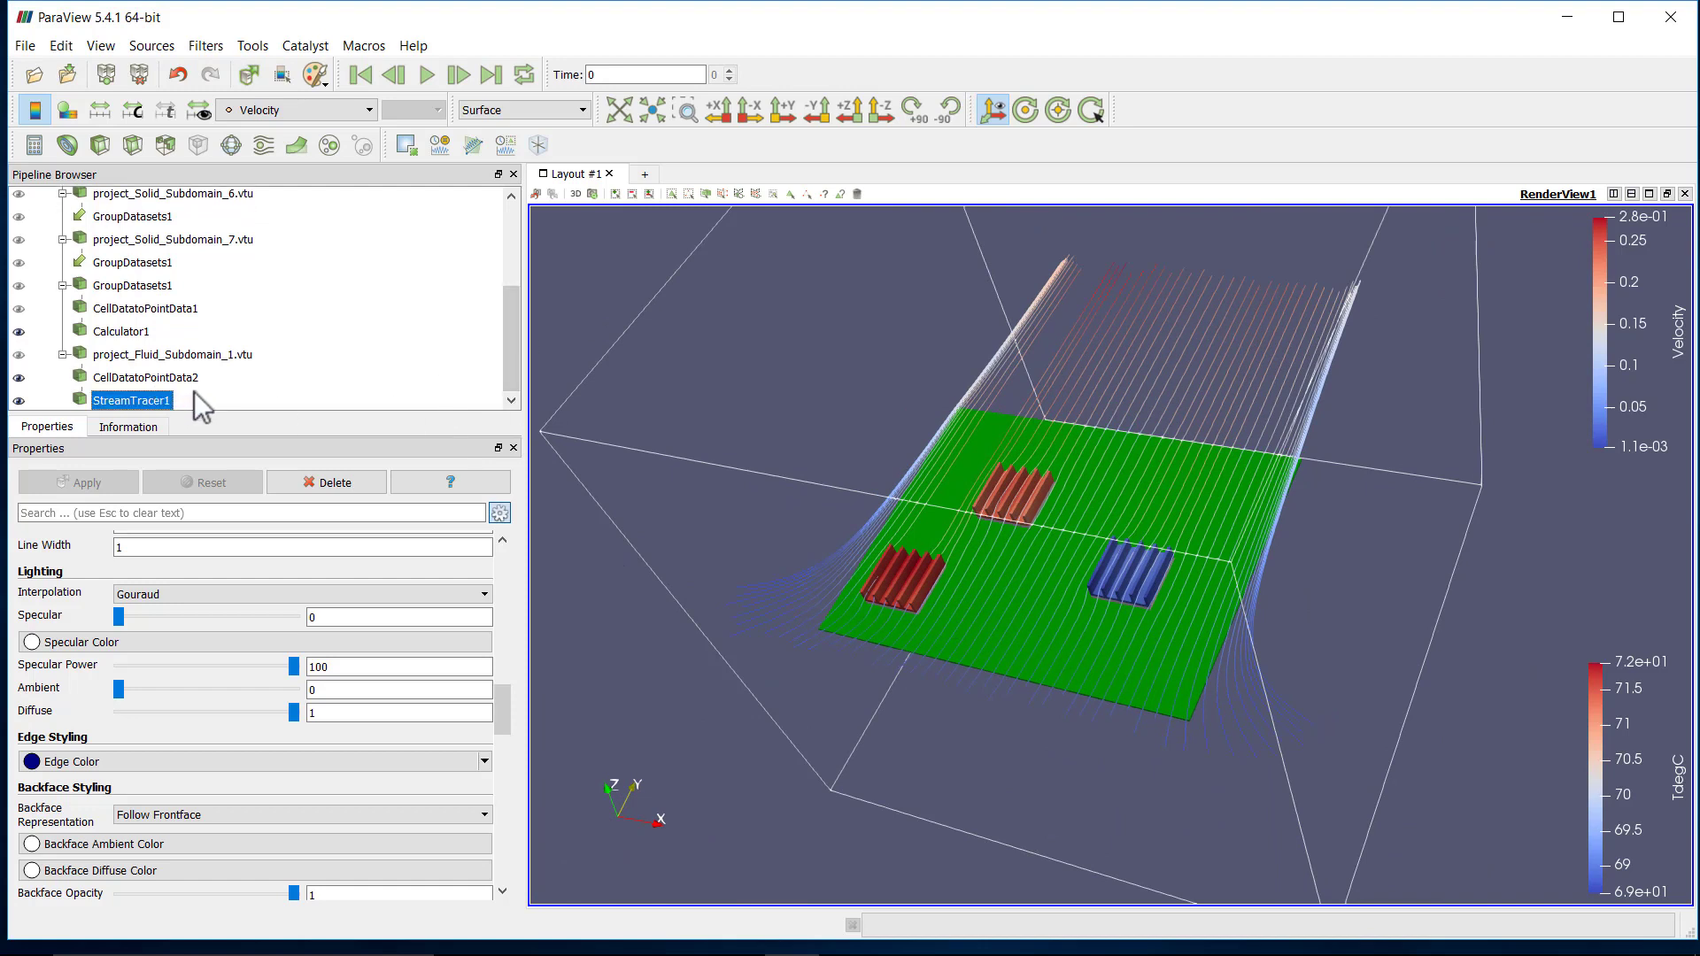
{"action": "left_click", "coordinate": [220, 48]}
{"action": "left_click", "coordinate": [248, 69]}
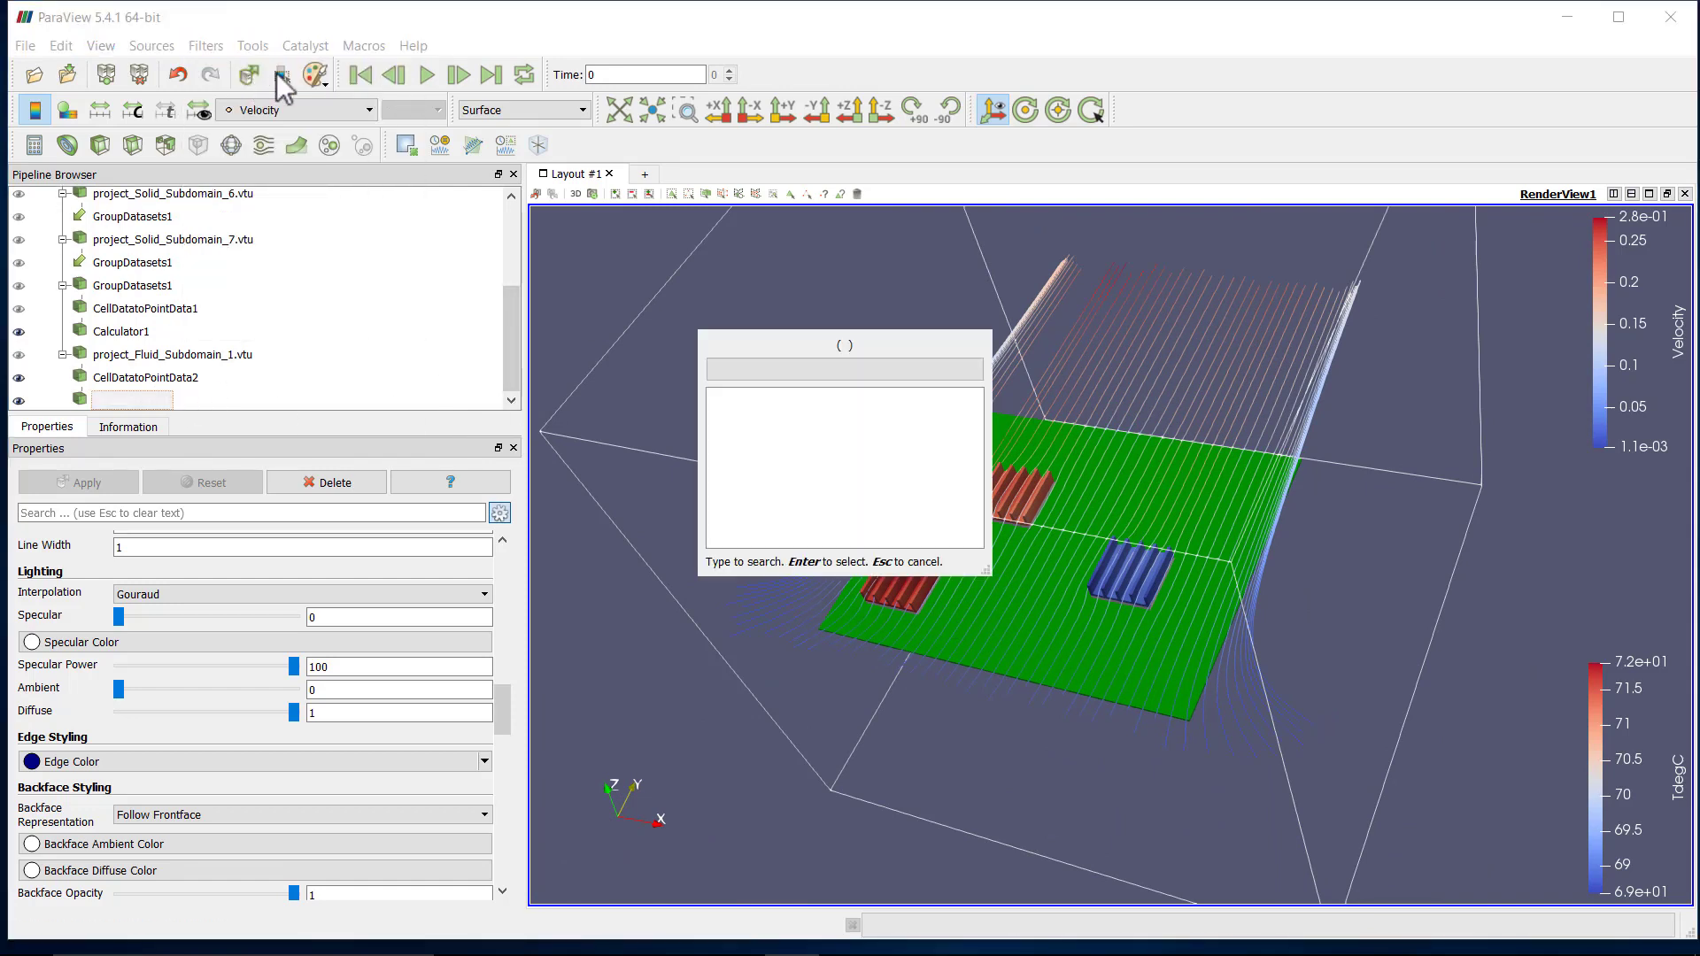
{"action": "type", "text": "tub"}
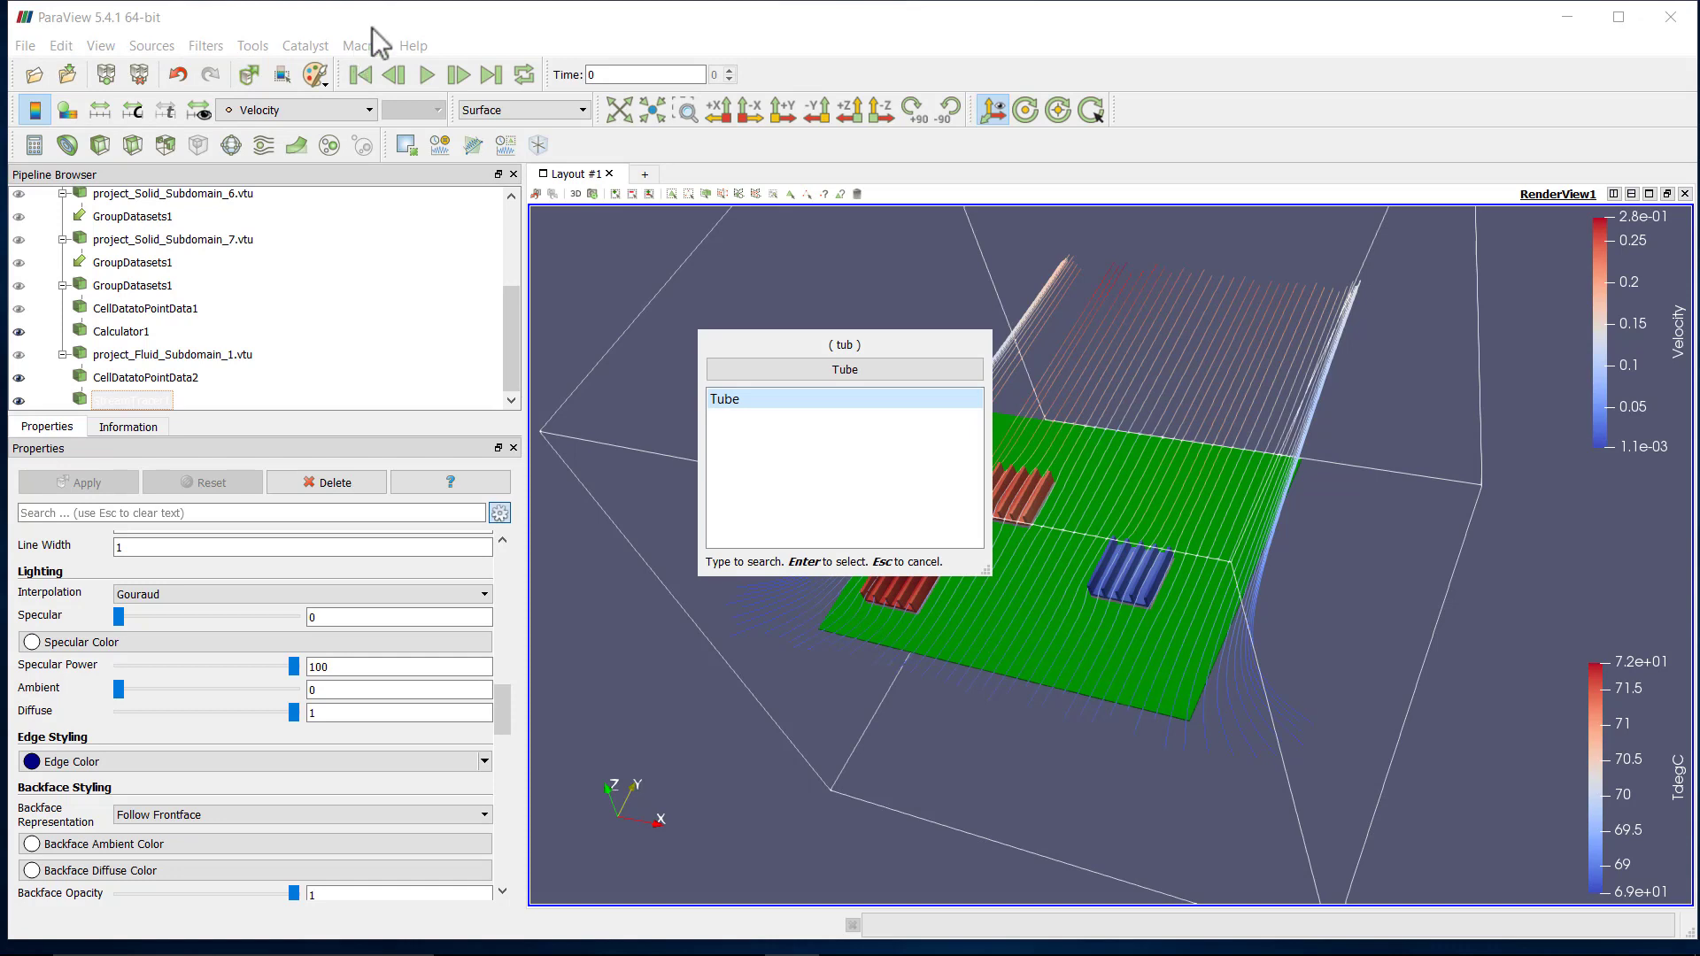
{"action": "left_click", "coordinate": [828, 368]}
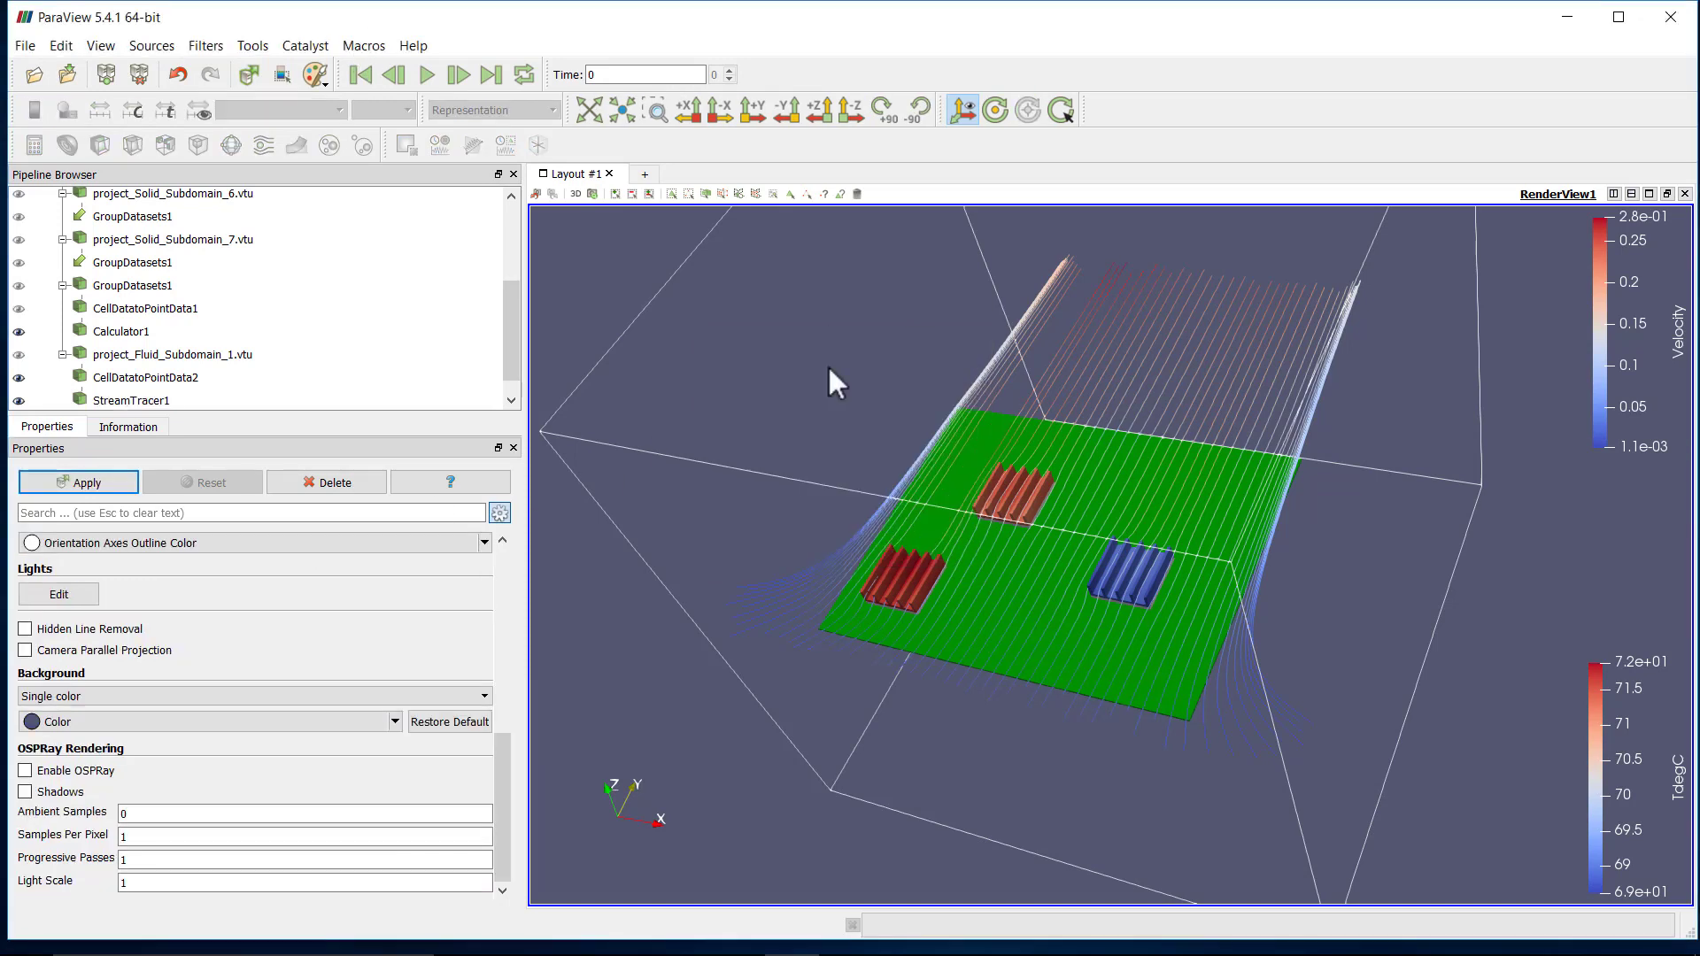
{"action": "left_click", "coordinate": [81, 482]}
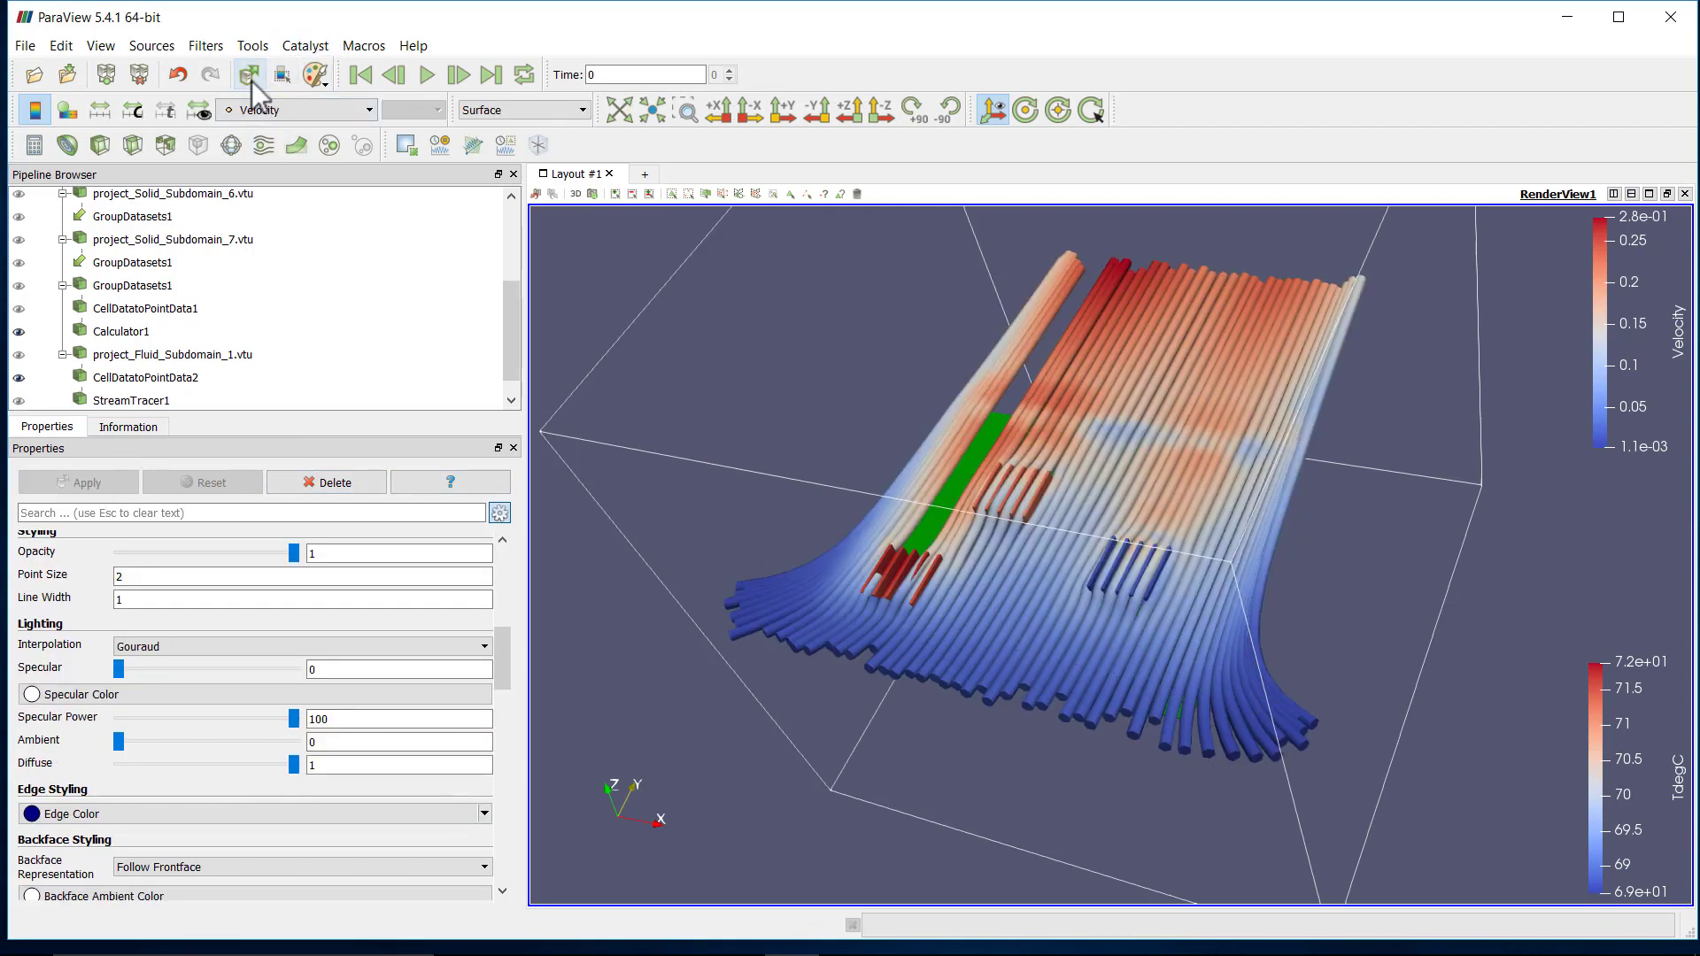
Halve the Tube filter's radius three times, down to 0.000625.
{"action": "left_click_drag", "start_coordinate": [745, 602], "coordinate": [771, 669]}
{"action": "left_click_drag", "start_coordinate": [501, 667], "coordinate": [505, 590]}
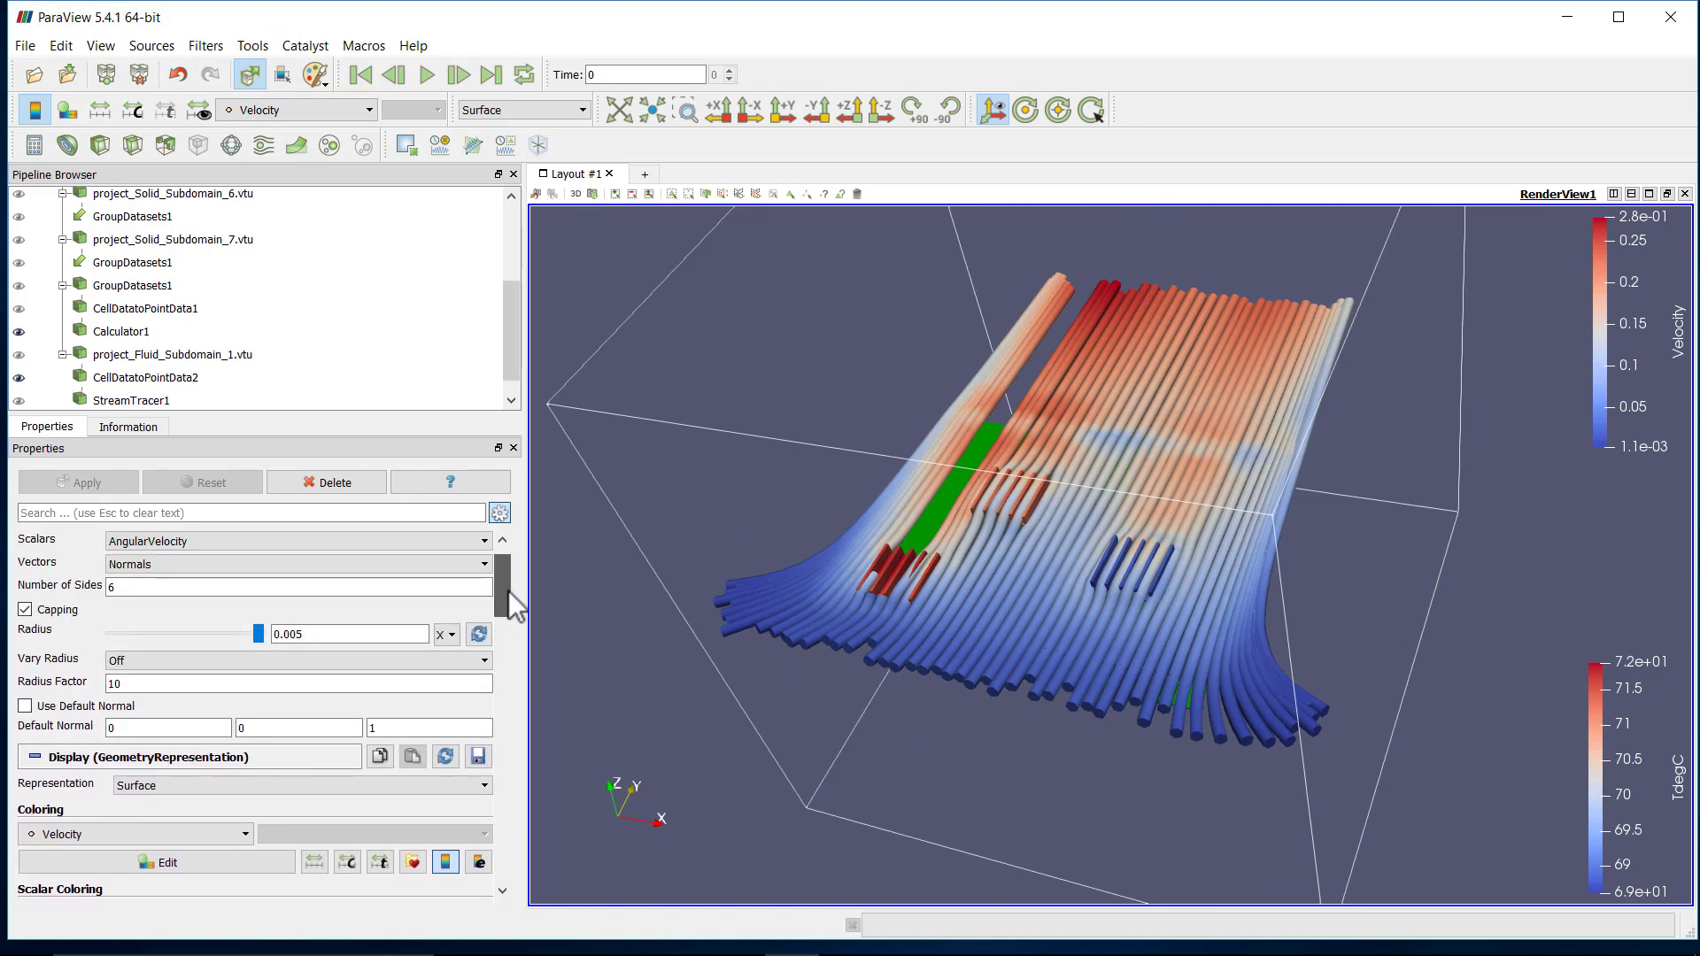
{"action": "left_click", "coordinate": [451, 635]}
{"action": "left_click", "coordinate": [449, 665]}
{"action": "left_click", "coordinate": [449, 636]}
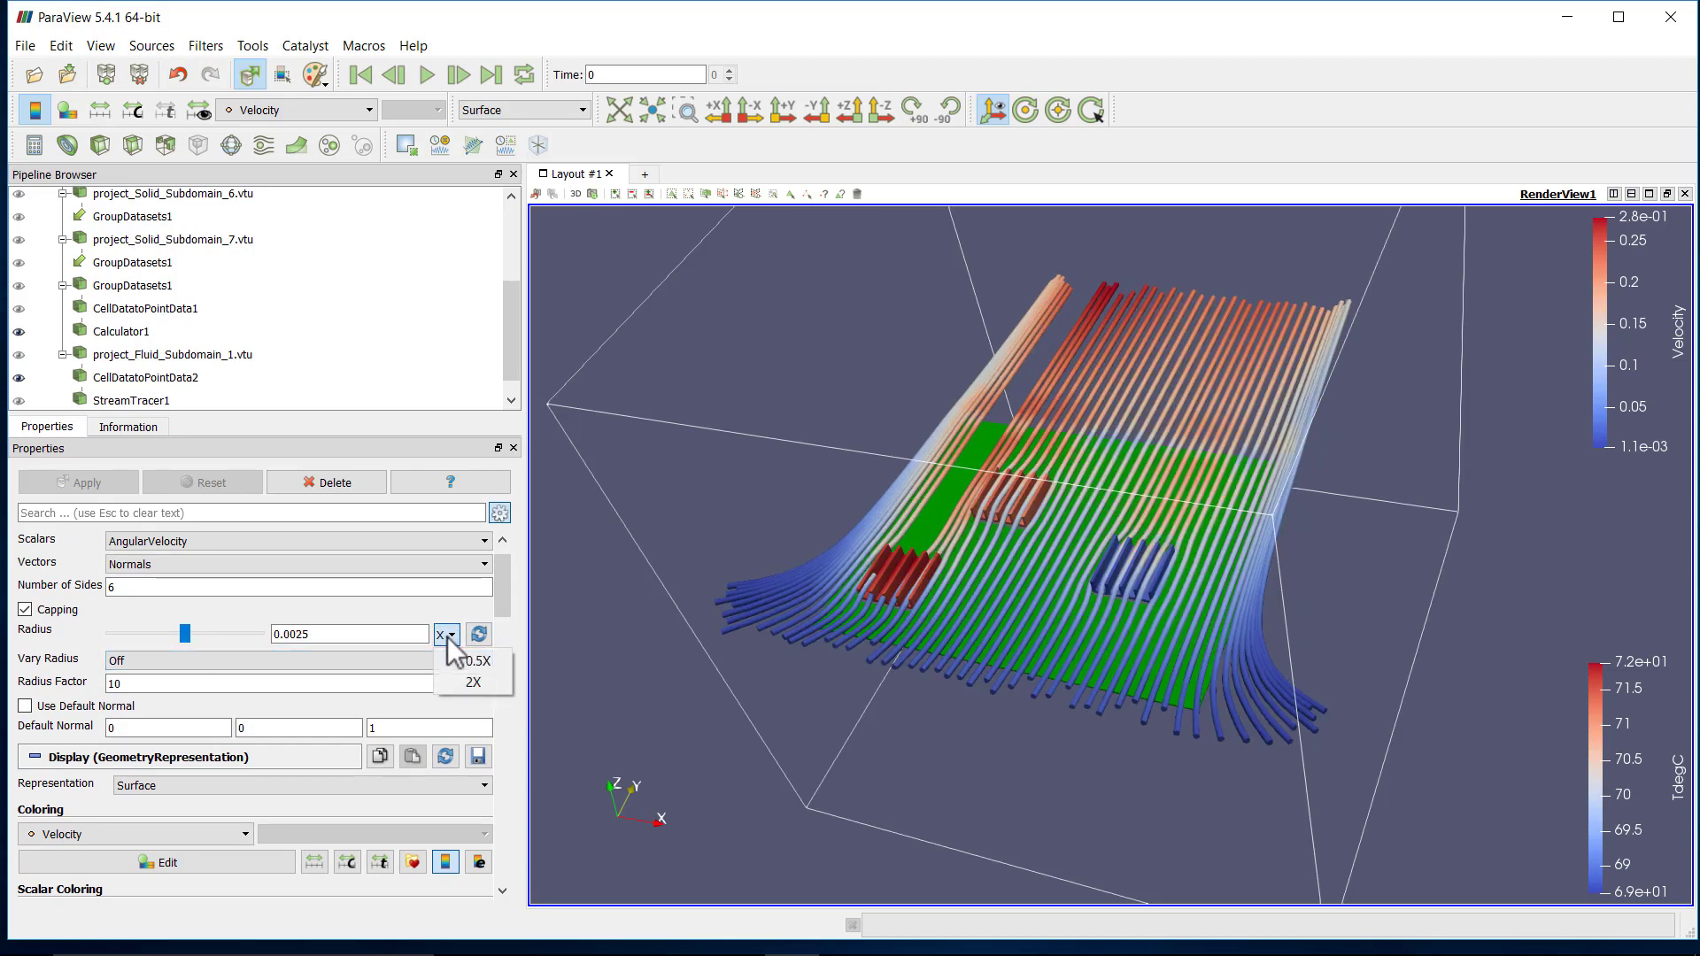
{"action": "left_click", "coordinate": [448, 666]}
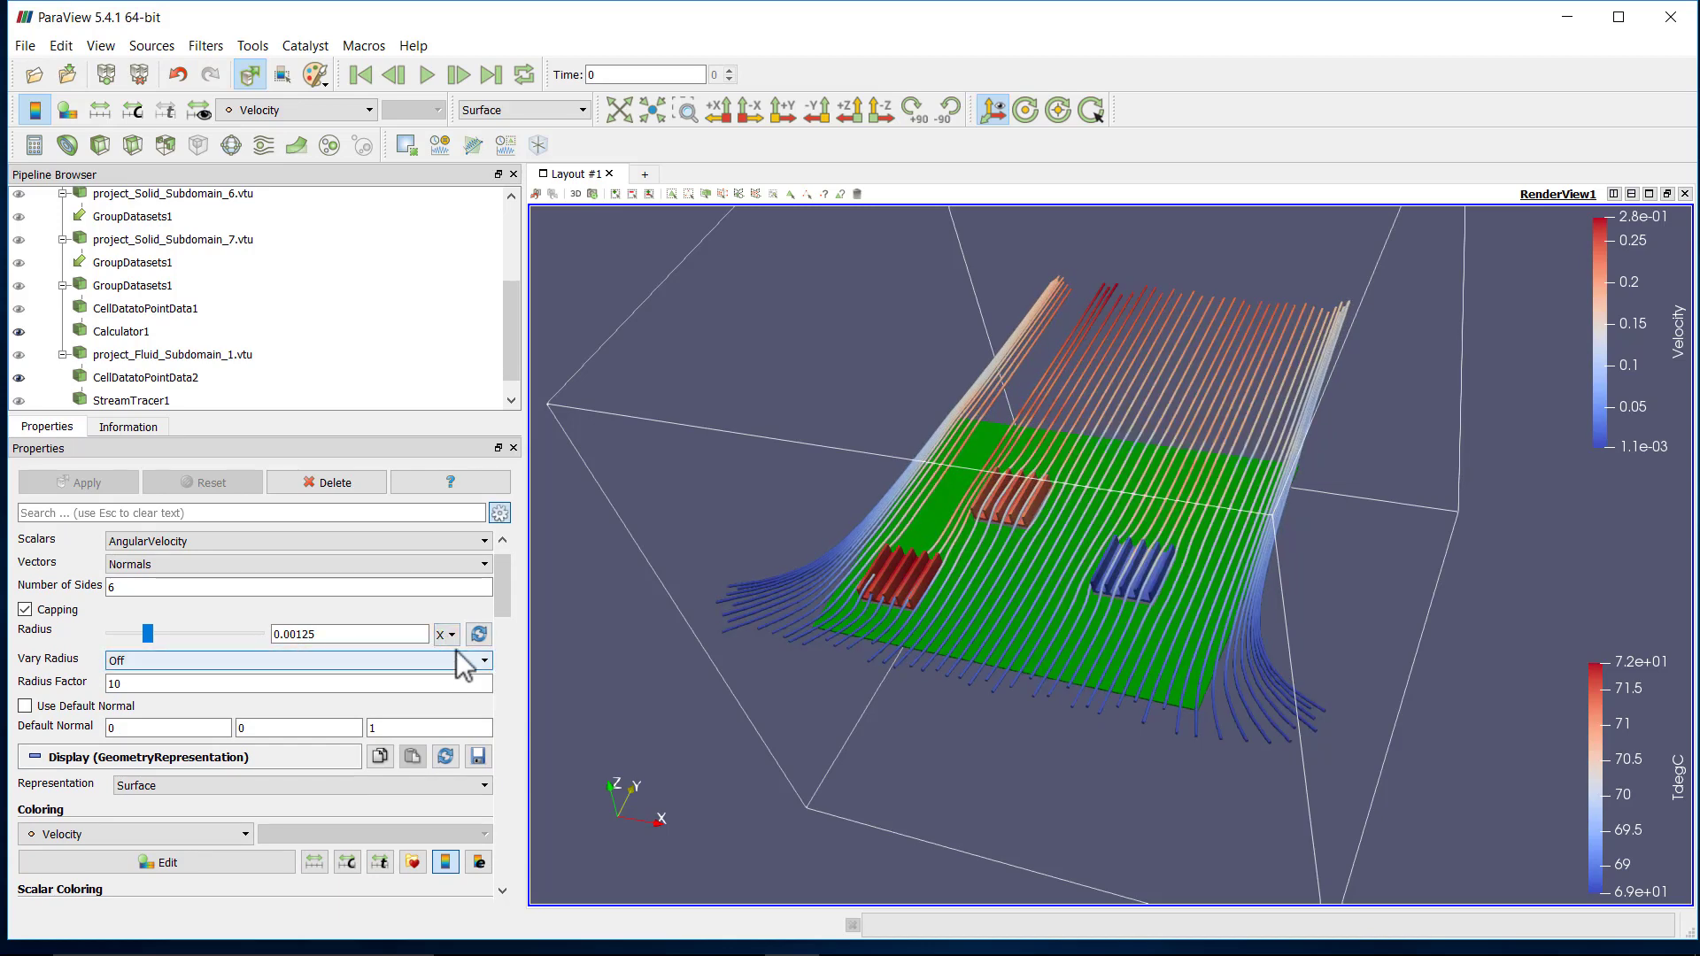
{"action": "left_click_drag", "start_coordinate": [622, 658], "coordinate": [708, 713]}
{"action": "scroll", "coordinate": [1102, 562], "scroll_direction": "up", "scroll_amount": 8}
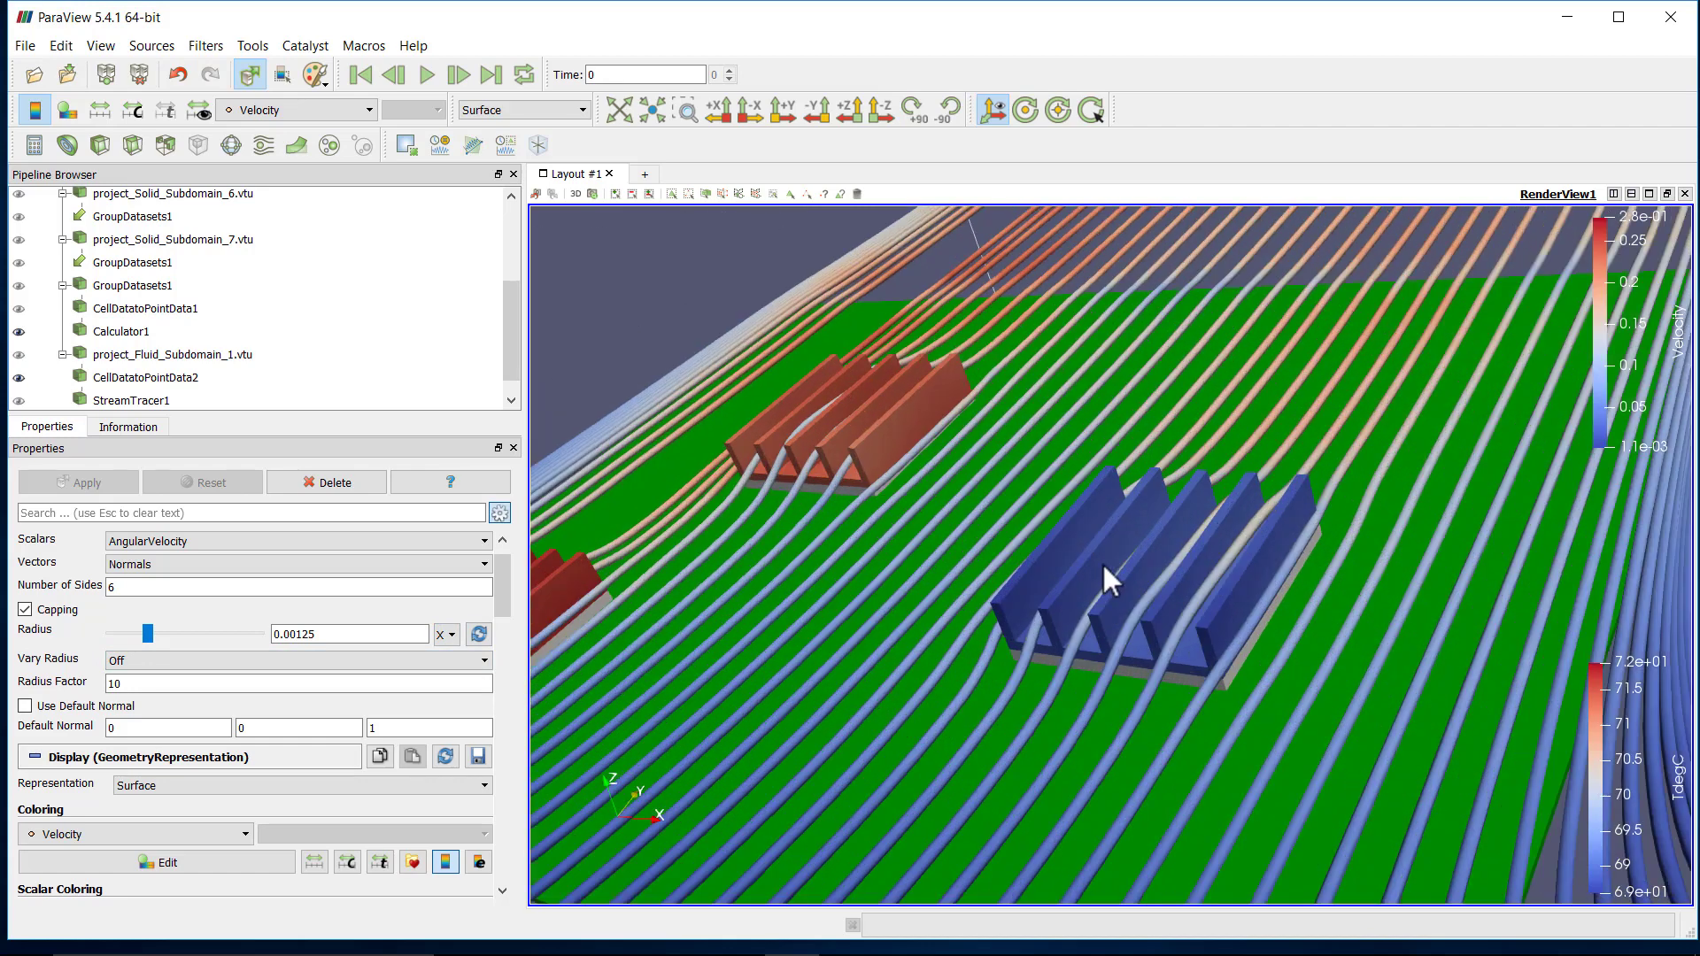
{"action": "left_click", "coordinate": [449, 635]}
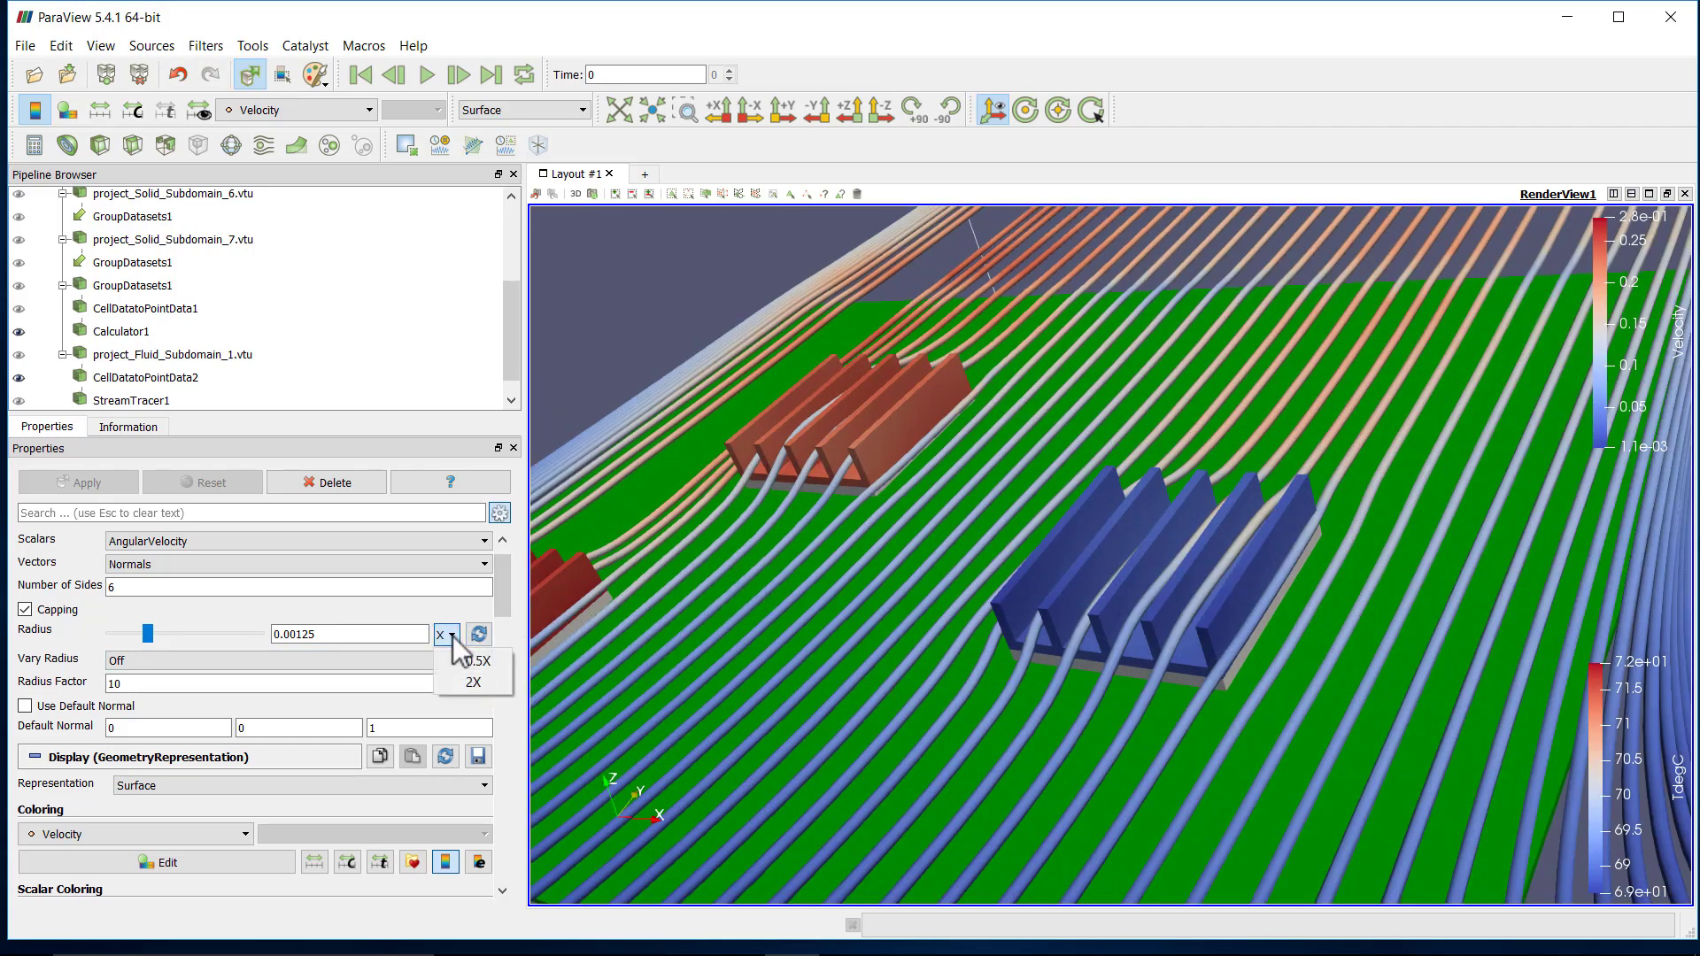
{"action": "left_click", "coordinate": [470, 660]}
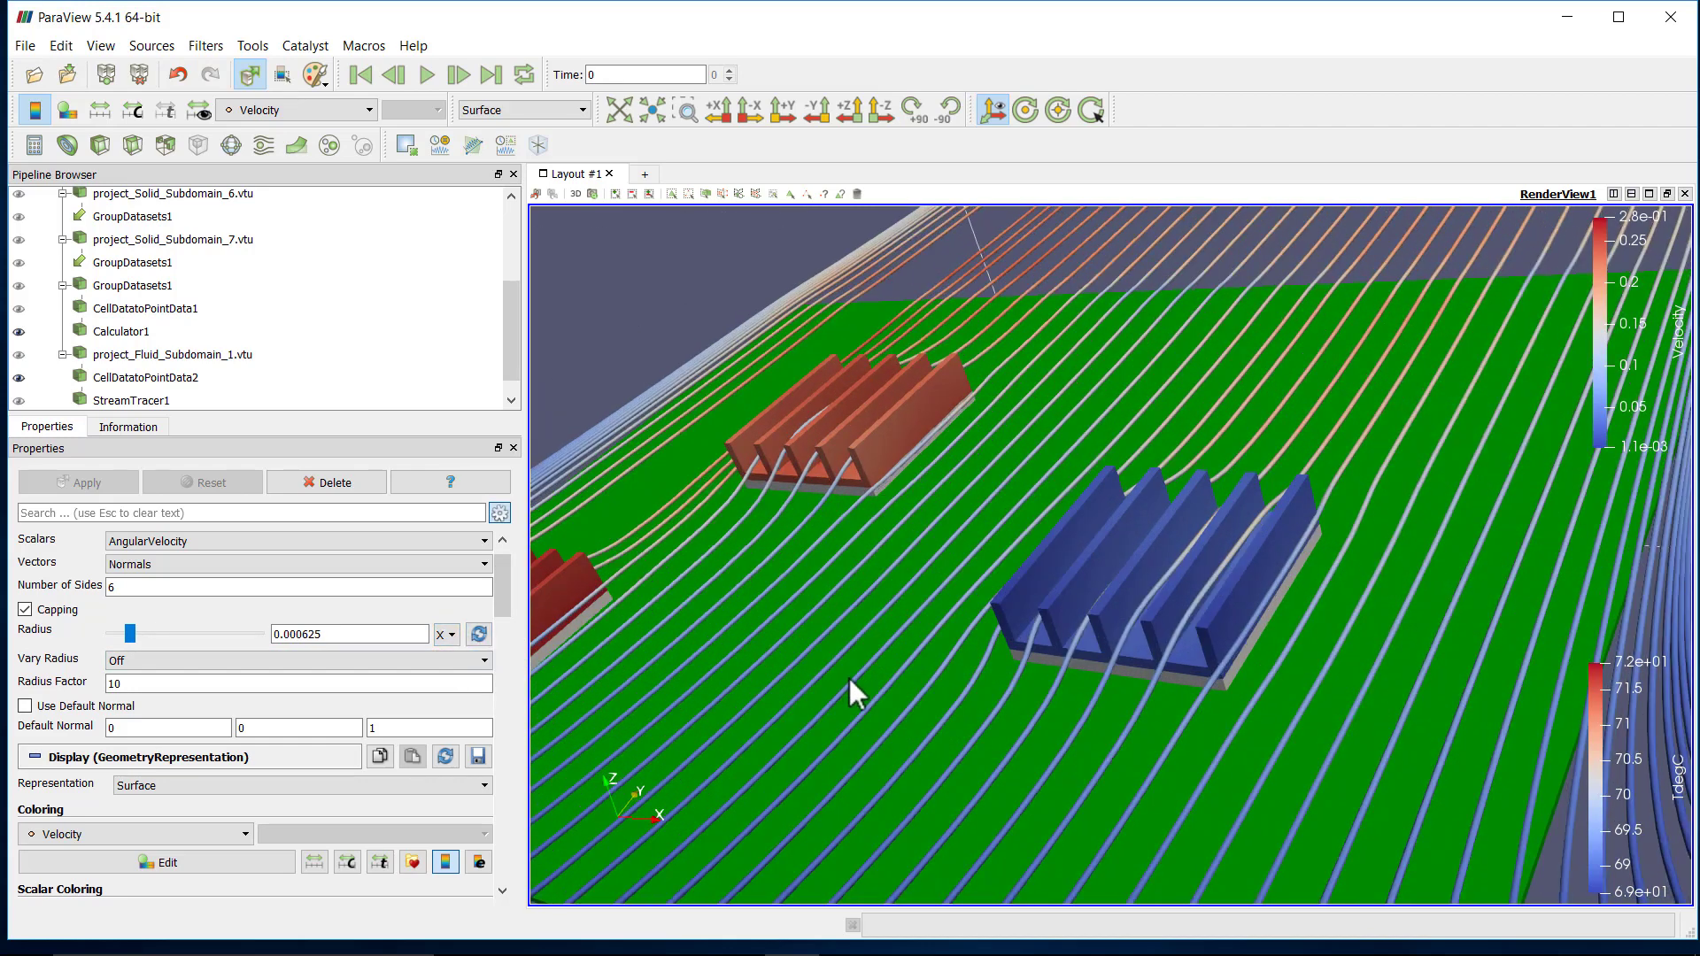
Add a Glyph filter with its default settings to the Tube1 output and apply it.
{"action": "left_click_drag", "start_coordinate": [848, 677], "coordinate": [925, 687]}
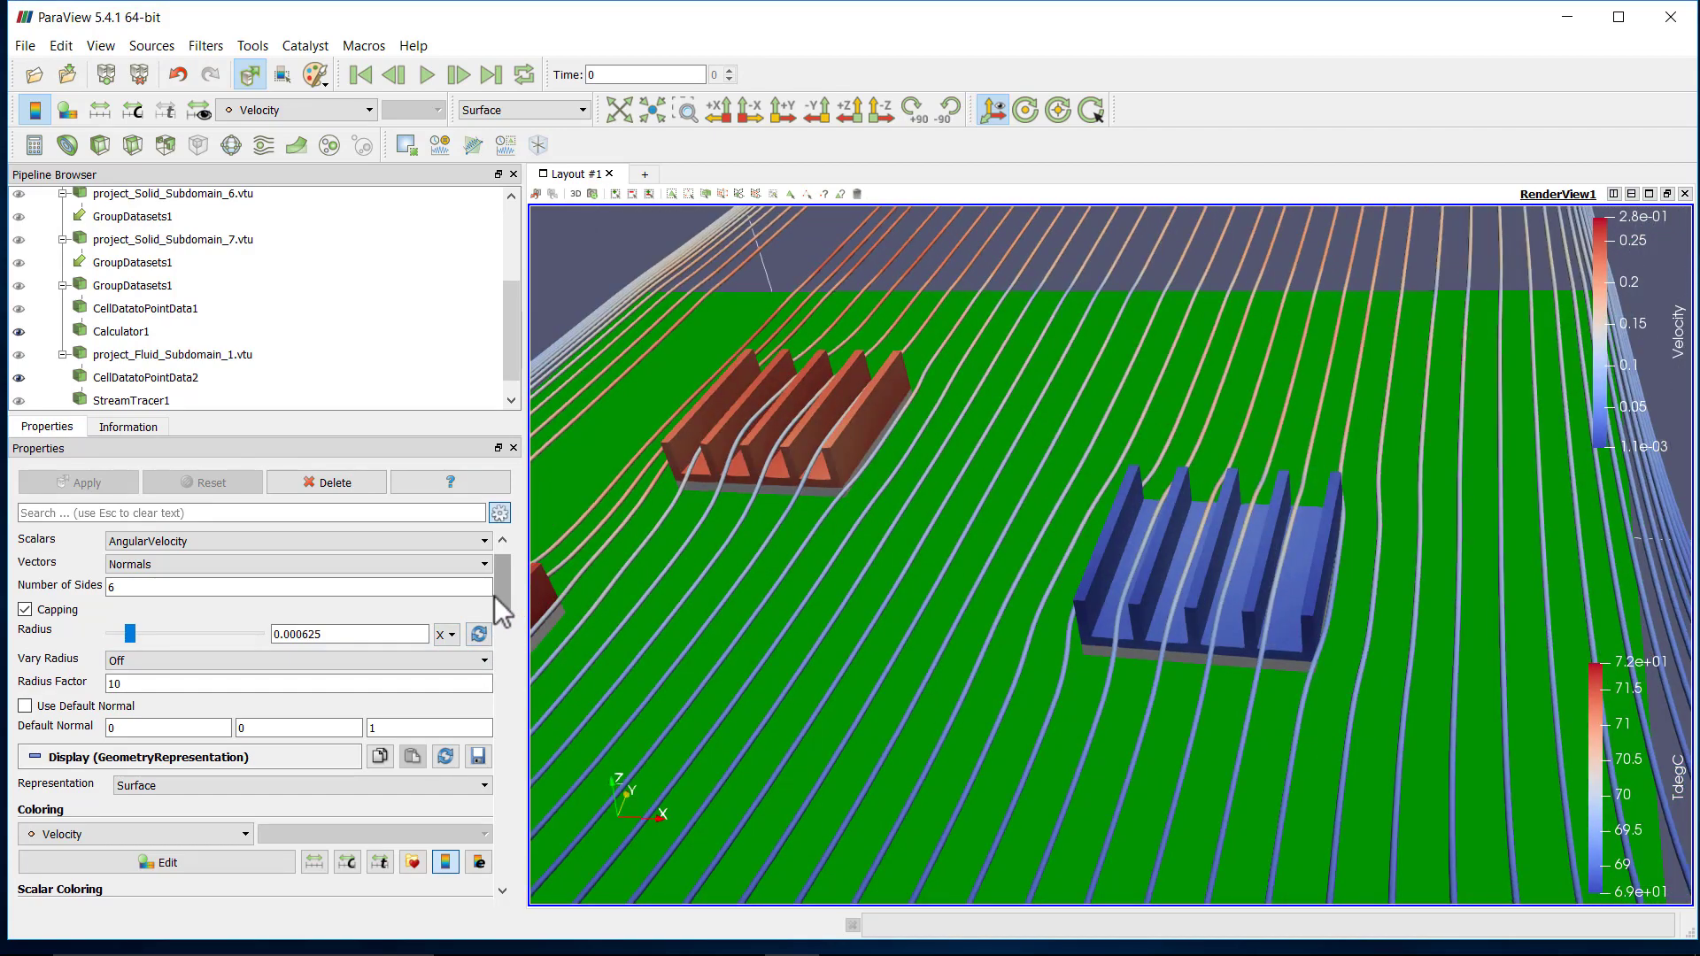
{"action": "scroll", "coordinate": [501, 597], "scroll_direction": "down", "scroll_amount": 3}
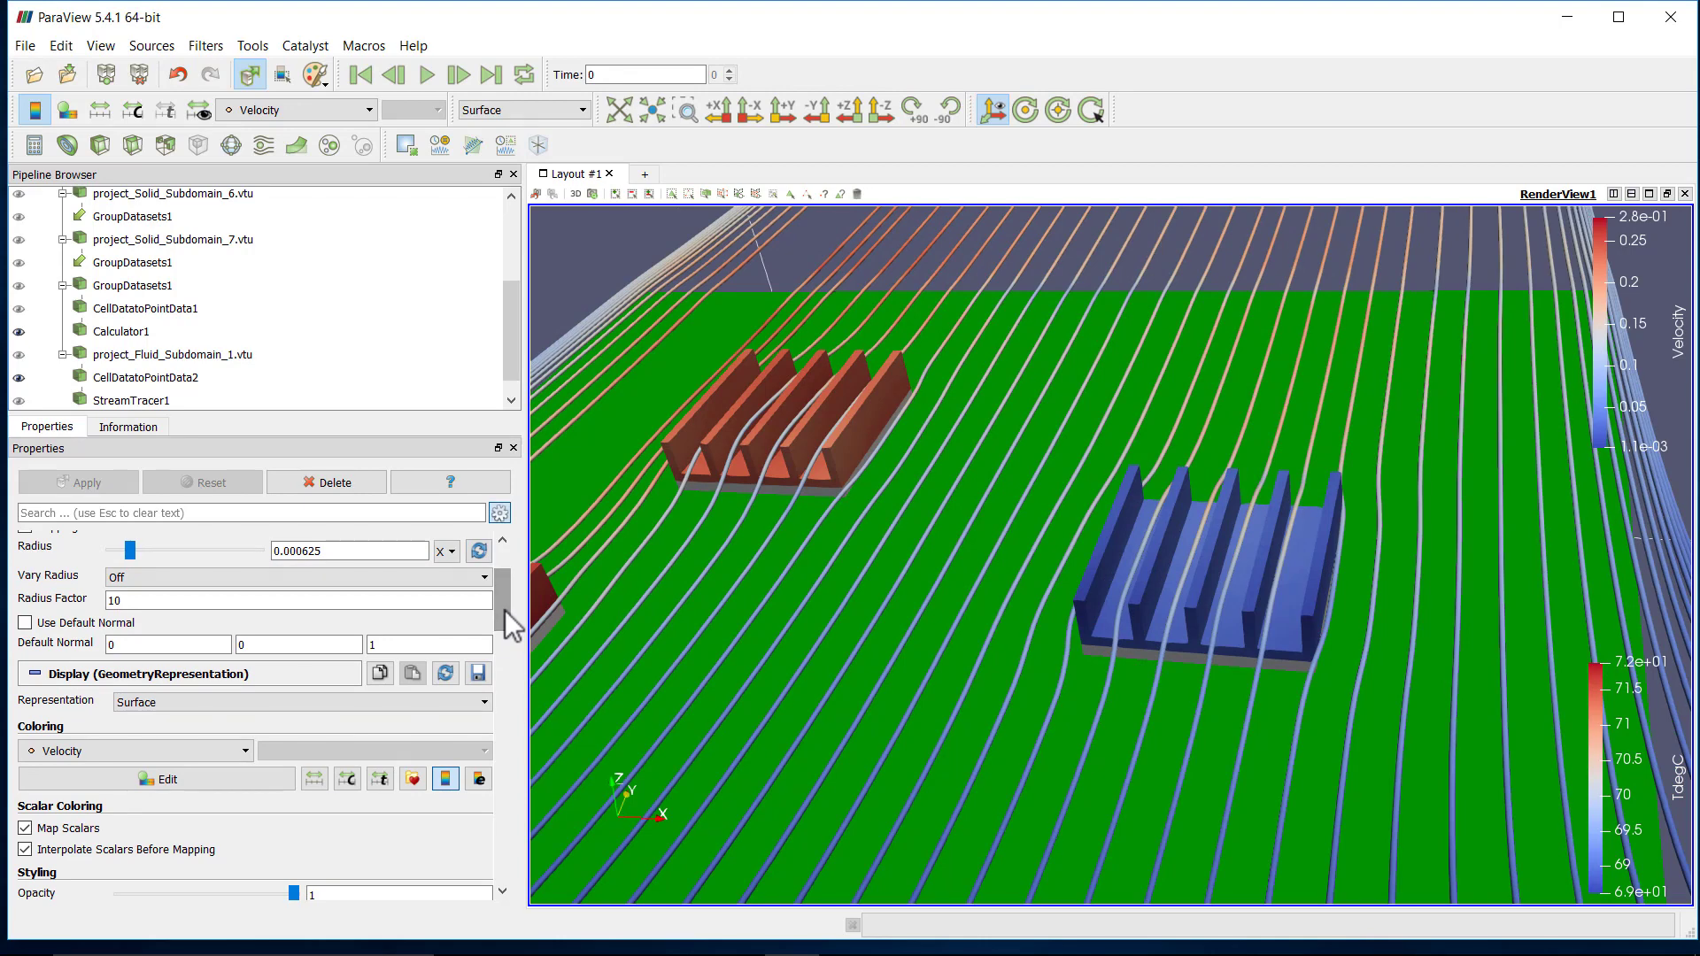
{"action": "scroll", "coordinate": [877, 659], "scroll_direction": "down", "scroll_amount": 5}
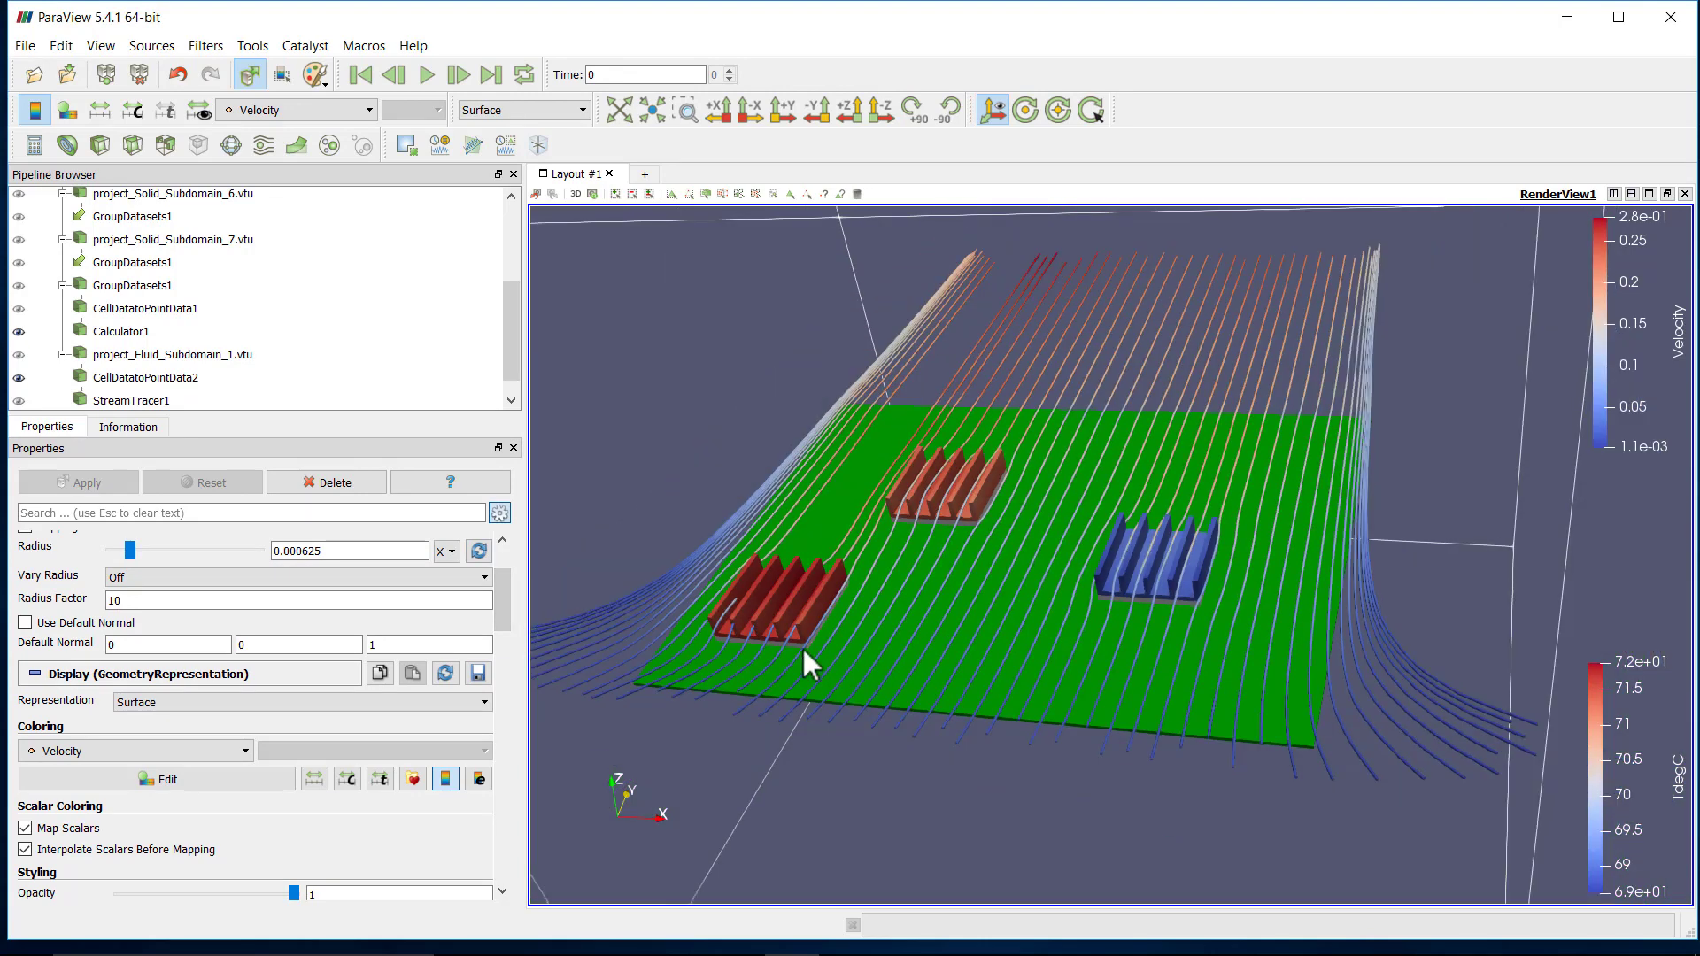
{"action": "left_click_drag", "start_coordinate": [682, 609], "coordinate": [821, 666]}
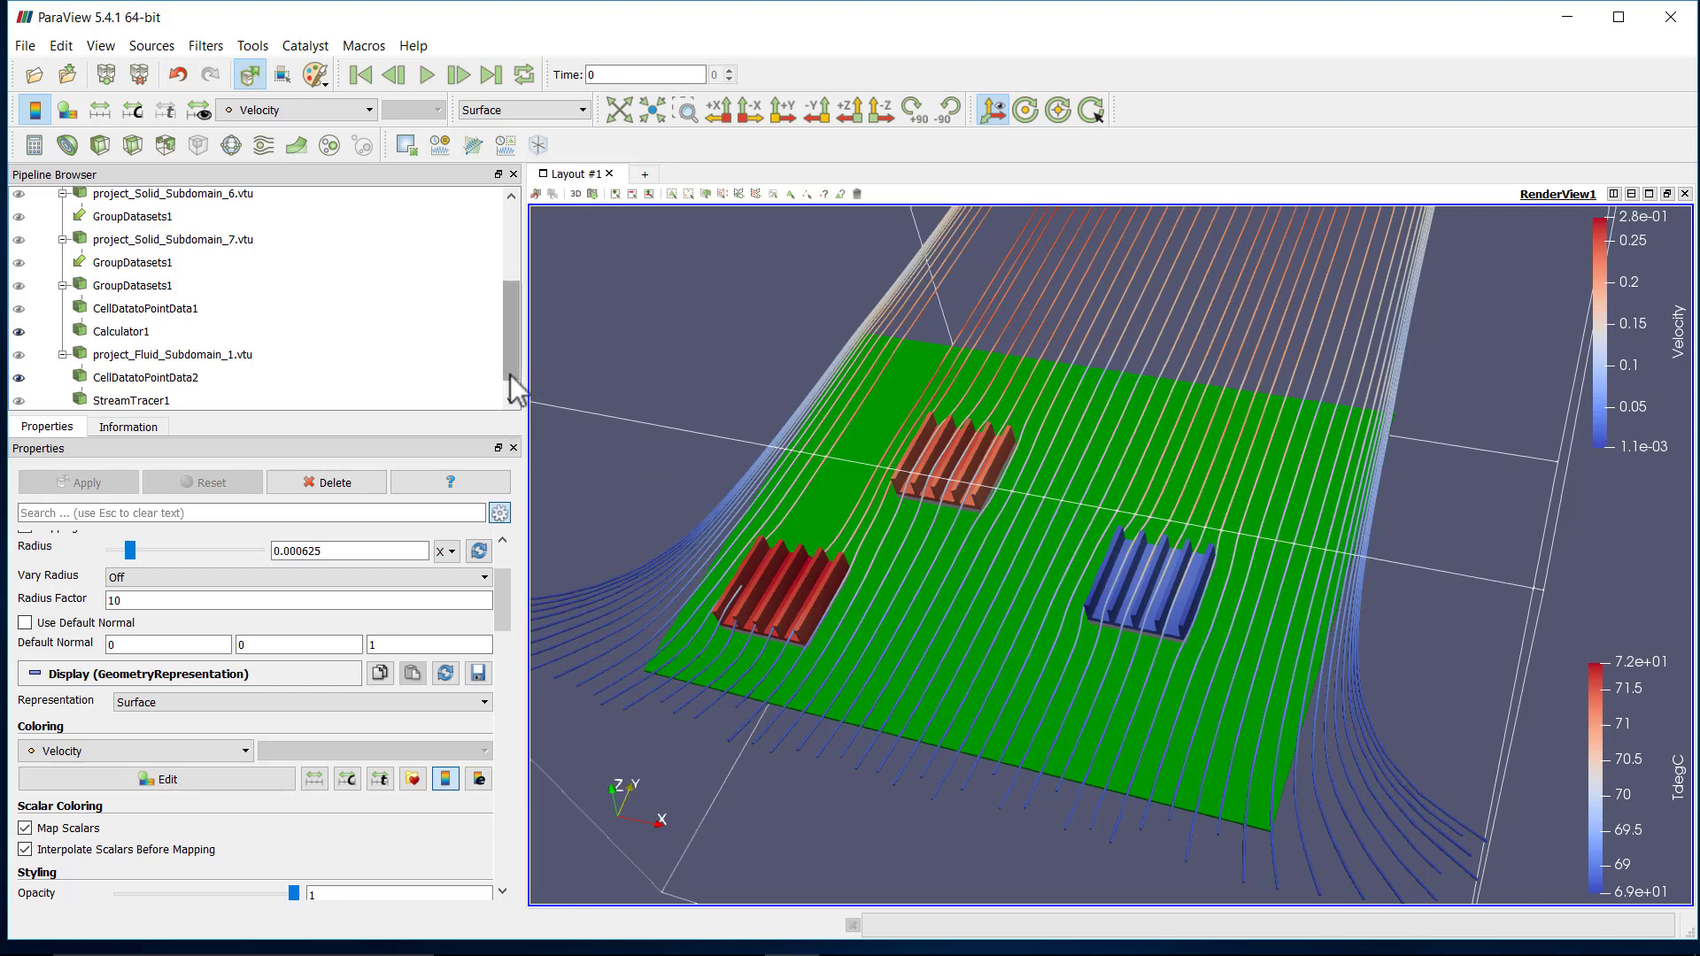
{"action": "scroll", "coordinate": [509, 394], "scroll_direction": "down", "scroll_amount": 1}
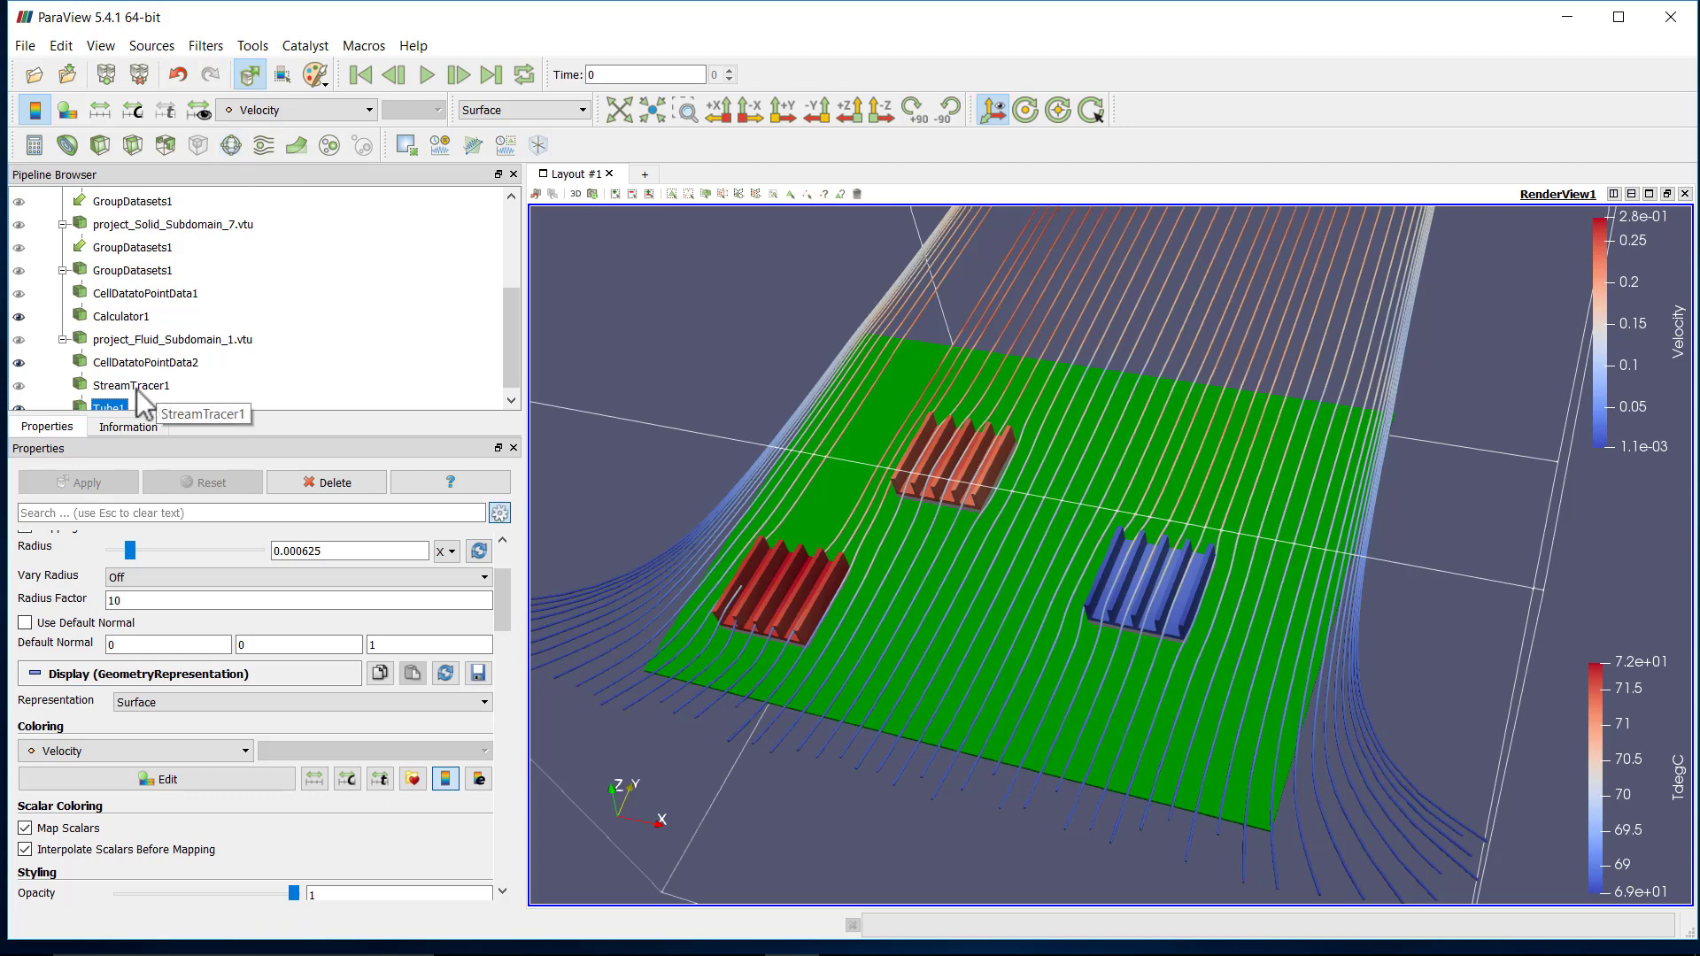
{"action": "left_click", "coordinate": [230, 147]}
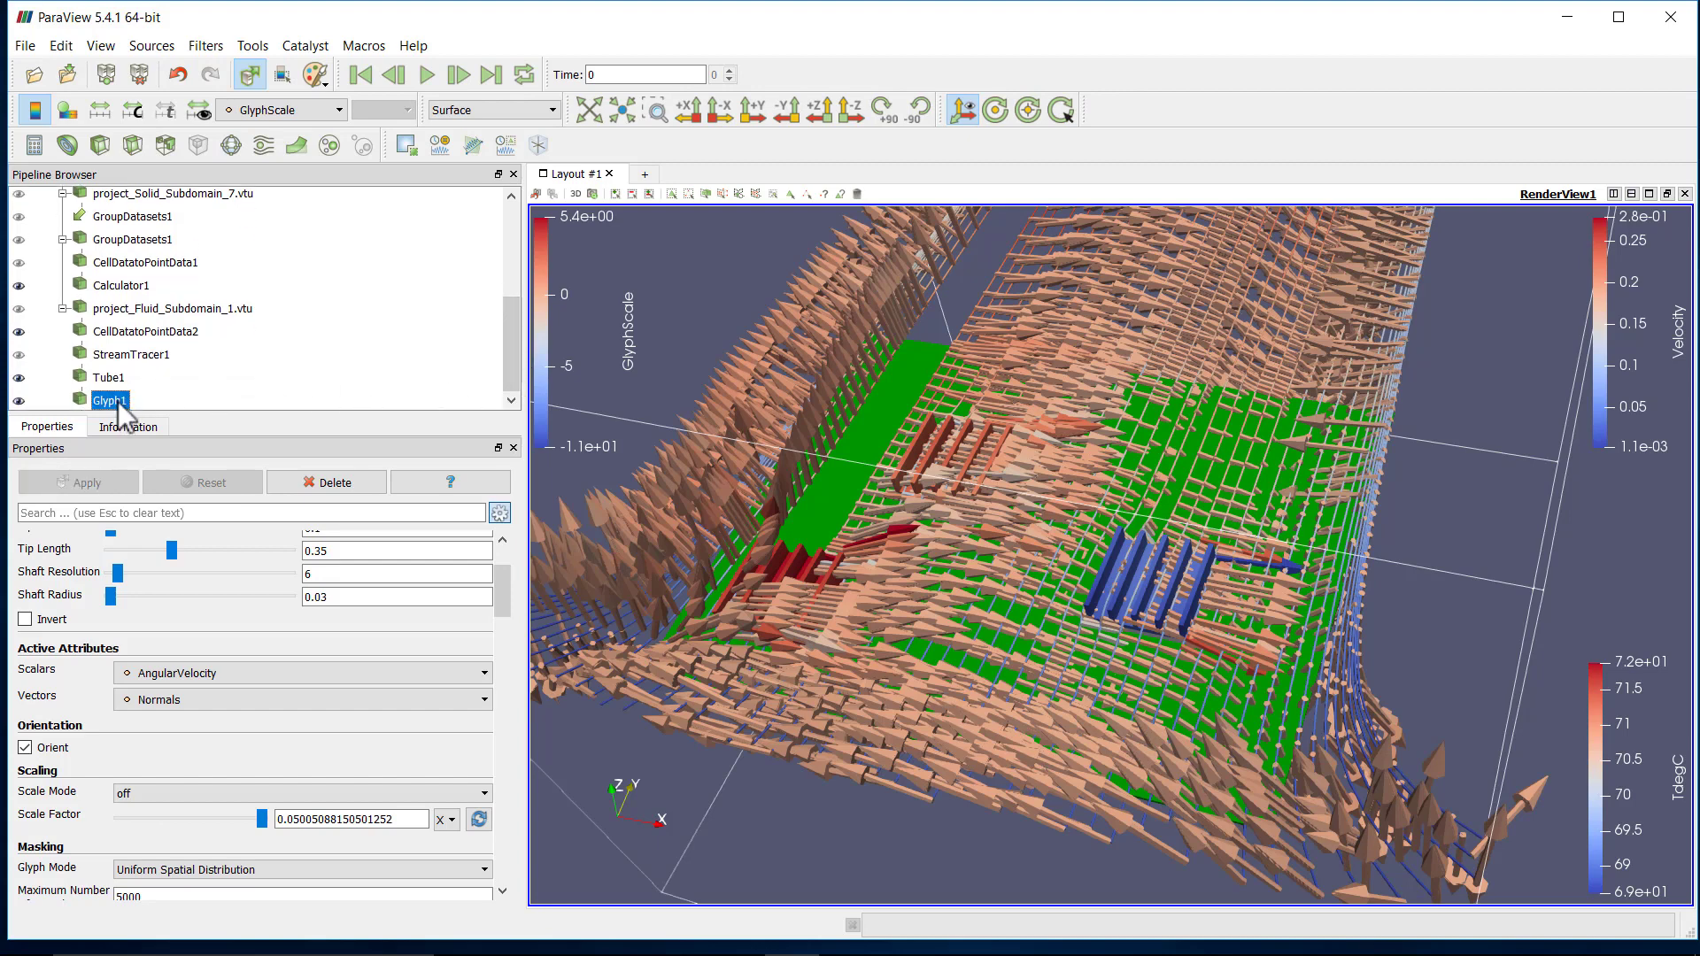
Change the Glyph filter's input to CellDatatoPointData2.
{"action": "right_click", "coordinate": [119, 401]}
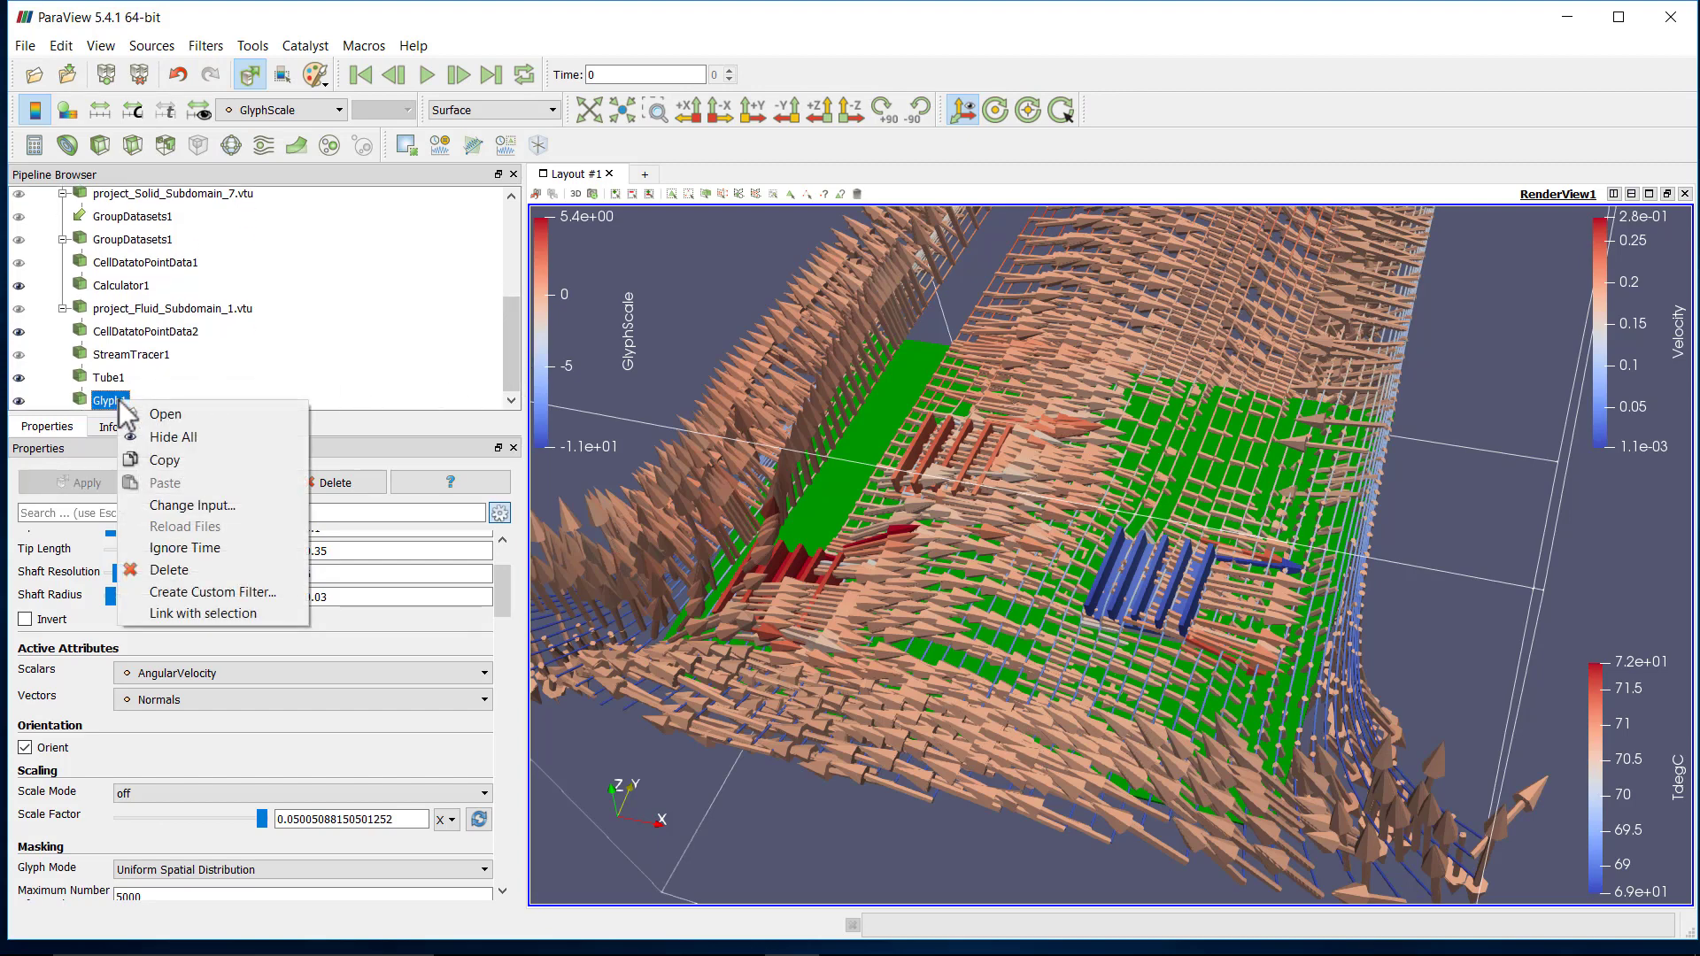
{"action": "left_click", "coordinate": [220, 504]}
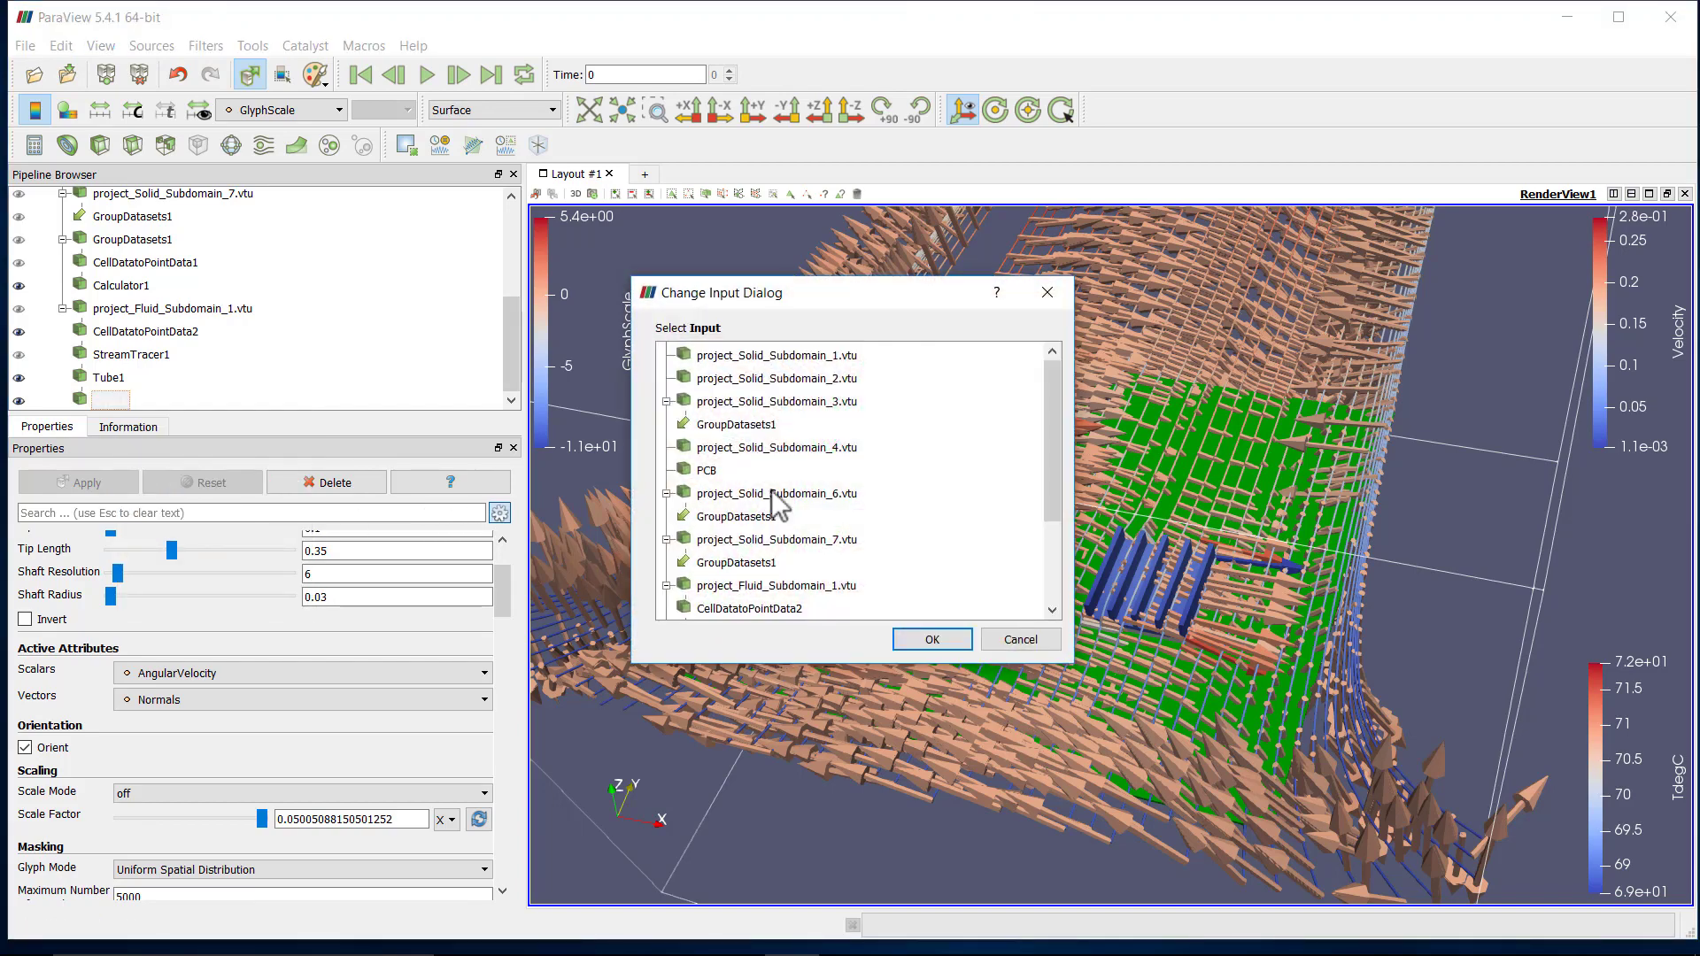
{"action": "left_click_drag", "start_coordinate": [1050, 427], "coordinate": [1049, 507]}
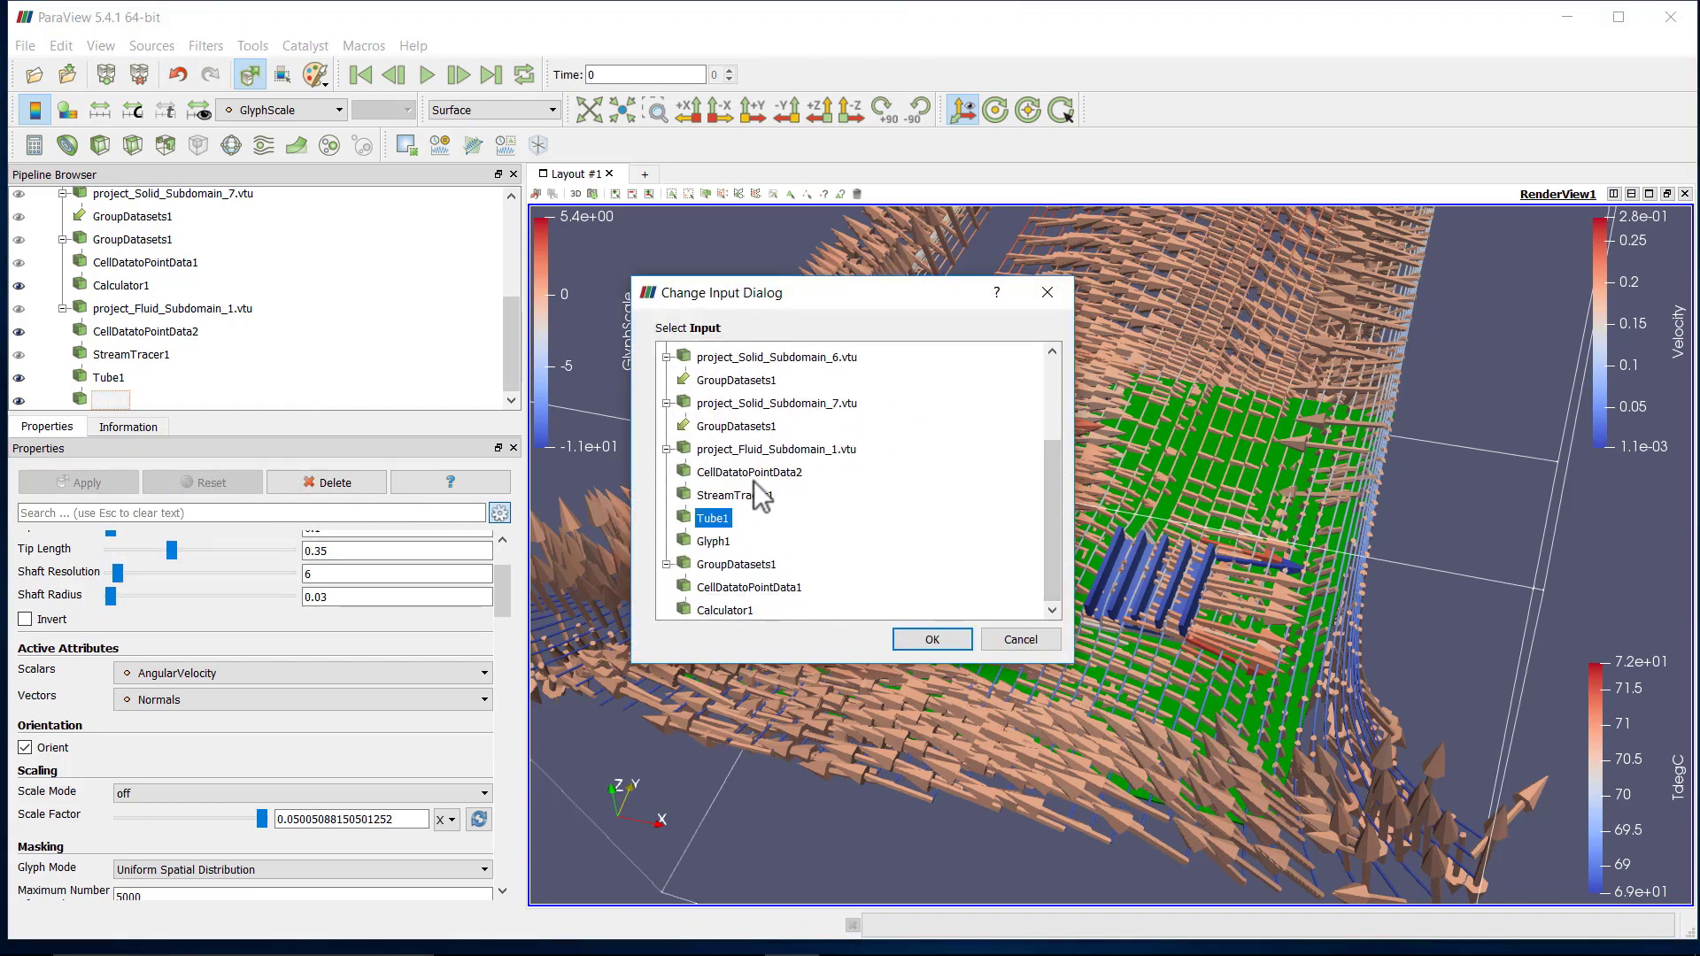
{"action": "left_click", "coordinate": [929, 639]}
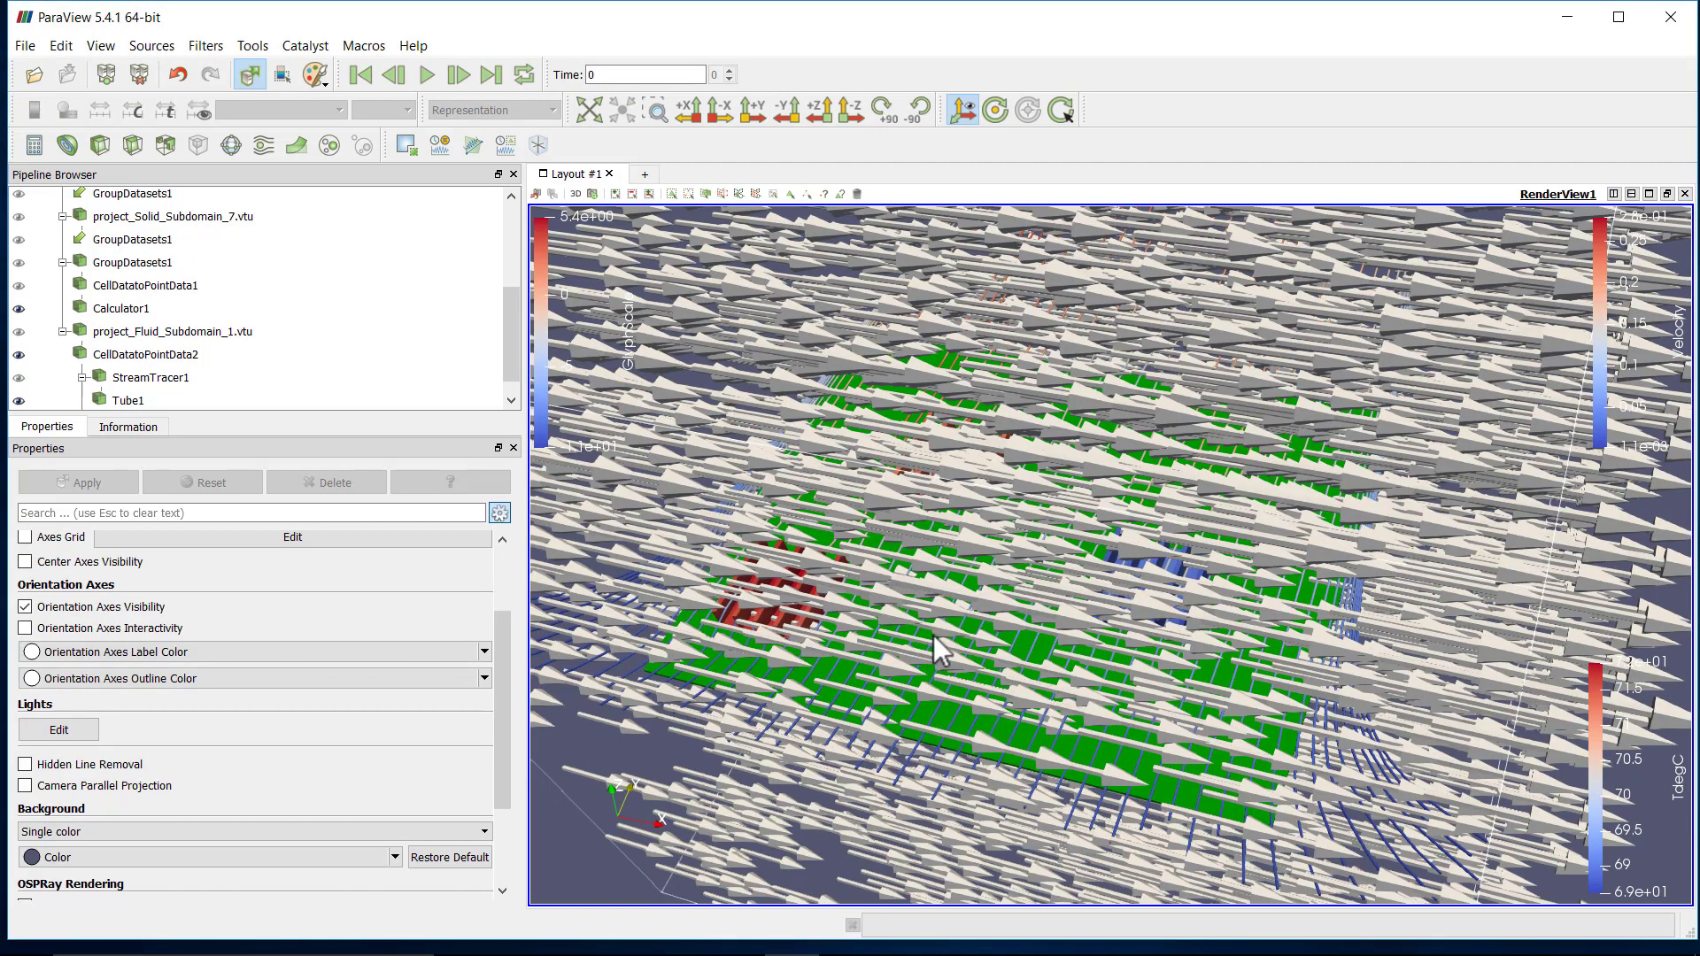
Change the Glyph filter's input to StreamTracer1 so the arrows are generated from the streamlines.
{"action": "scroll", "coordinate": [511, 363], "scroll_direction": "down", "scroll_amount": 1}
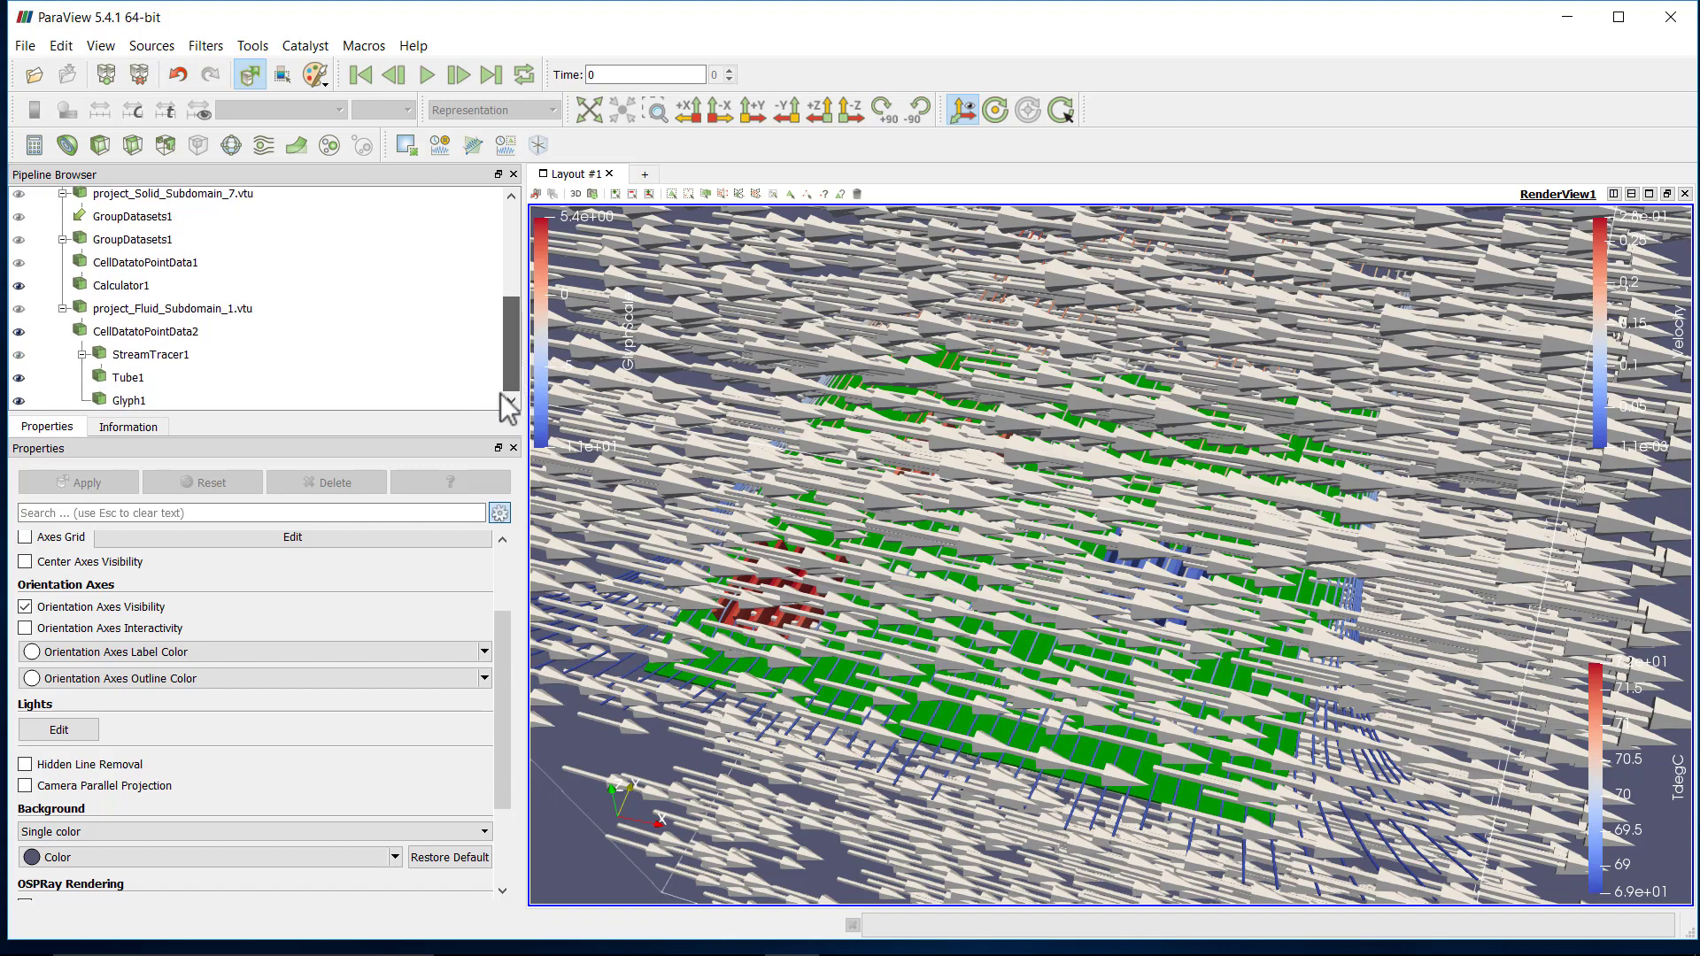
{"action": "left_click", "coordinate": [133, 400]}
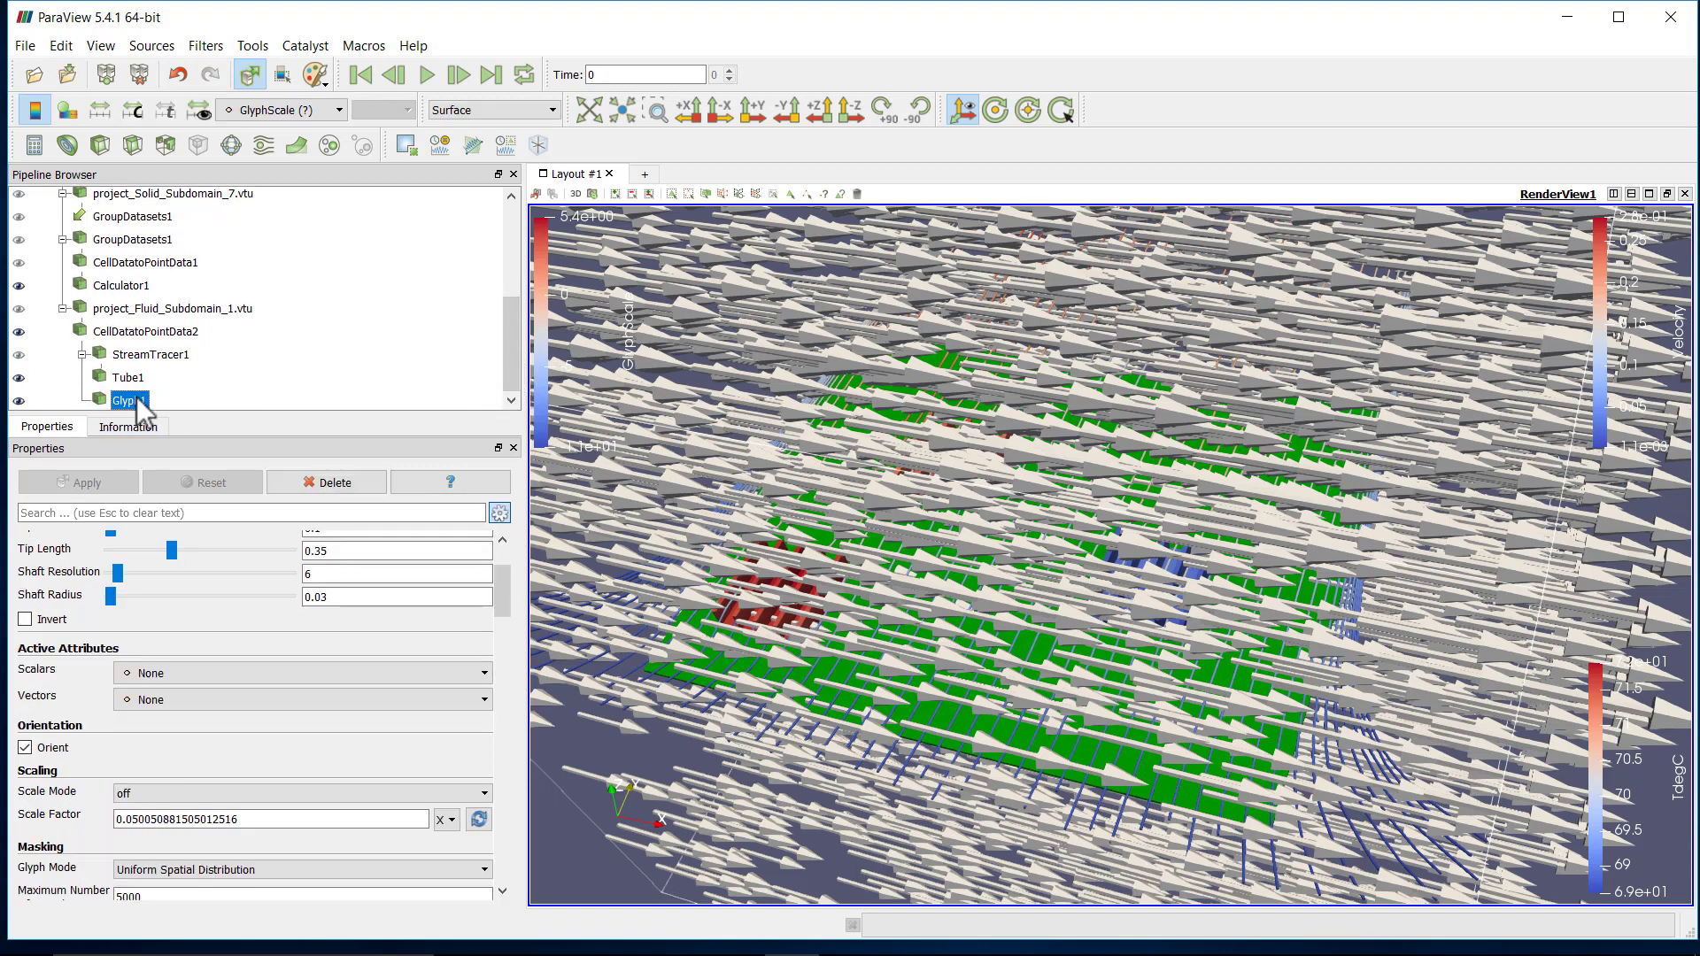
{"action": "right_click", "coordinate": [137, 399]}
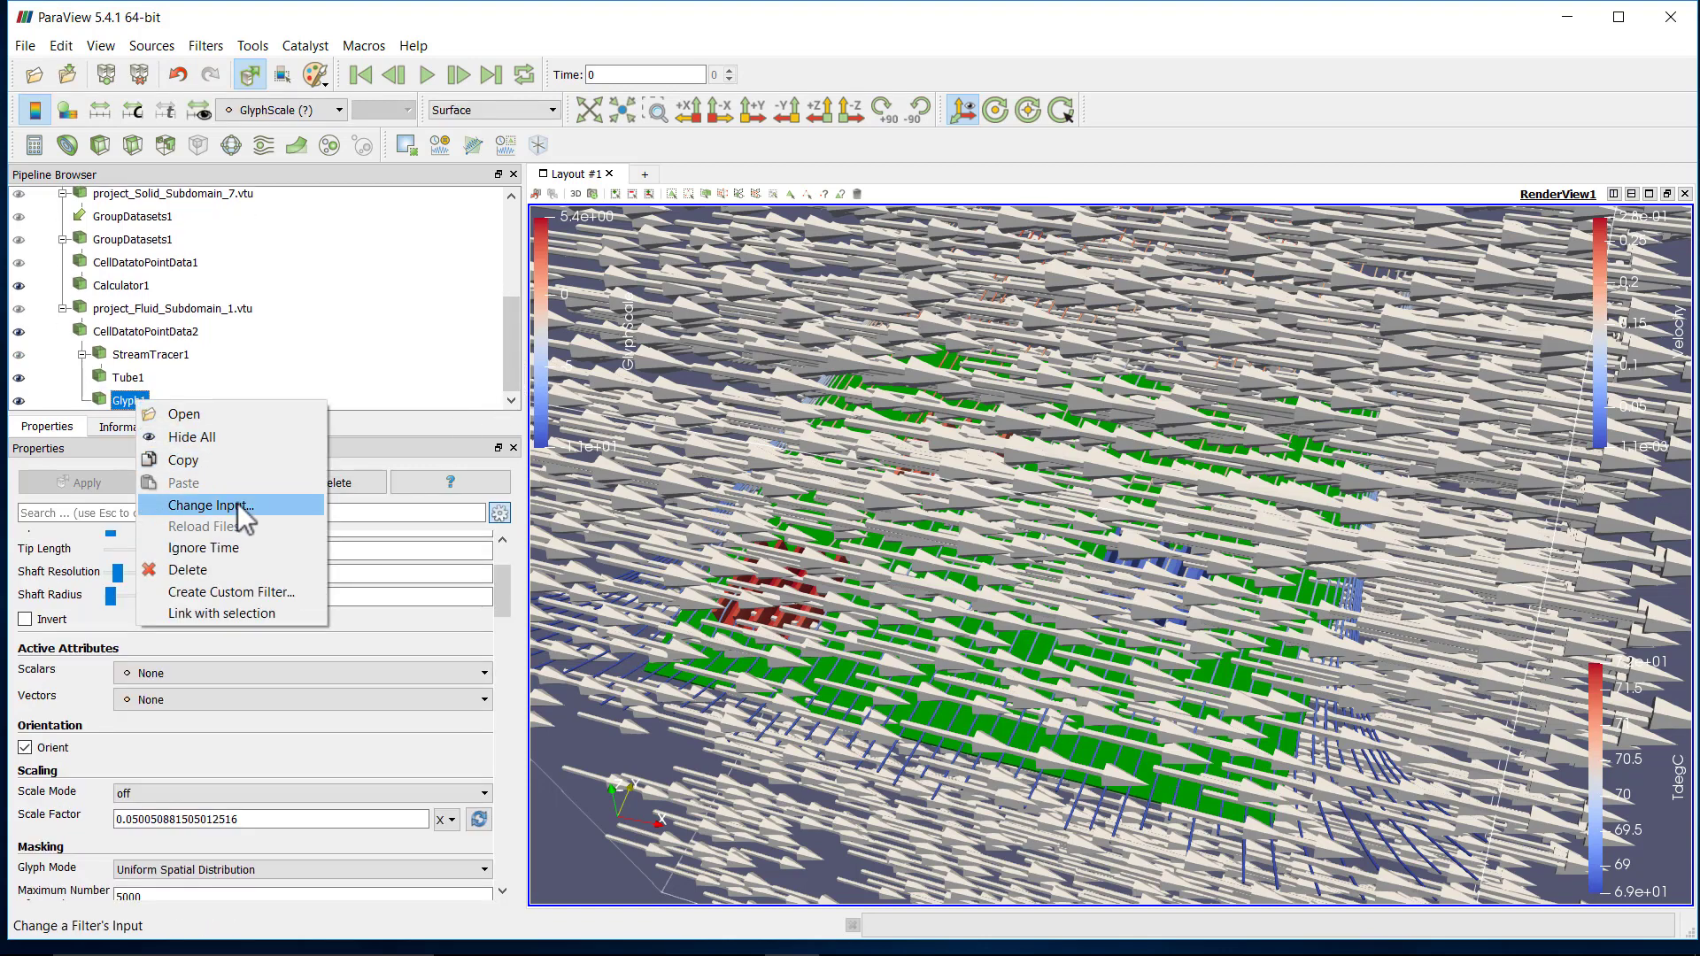
{"action": "left_click", "coordinate": [242, 507]}
{"action": "left_click_drag", "start_coordinate": [1053, 485], "coordinate": [1071, 566]}
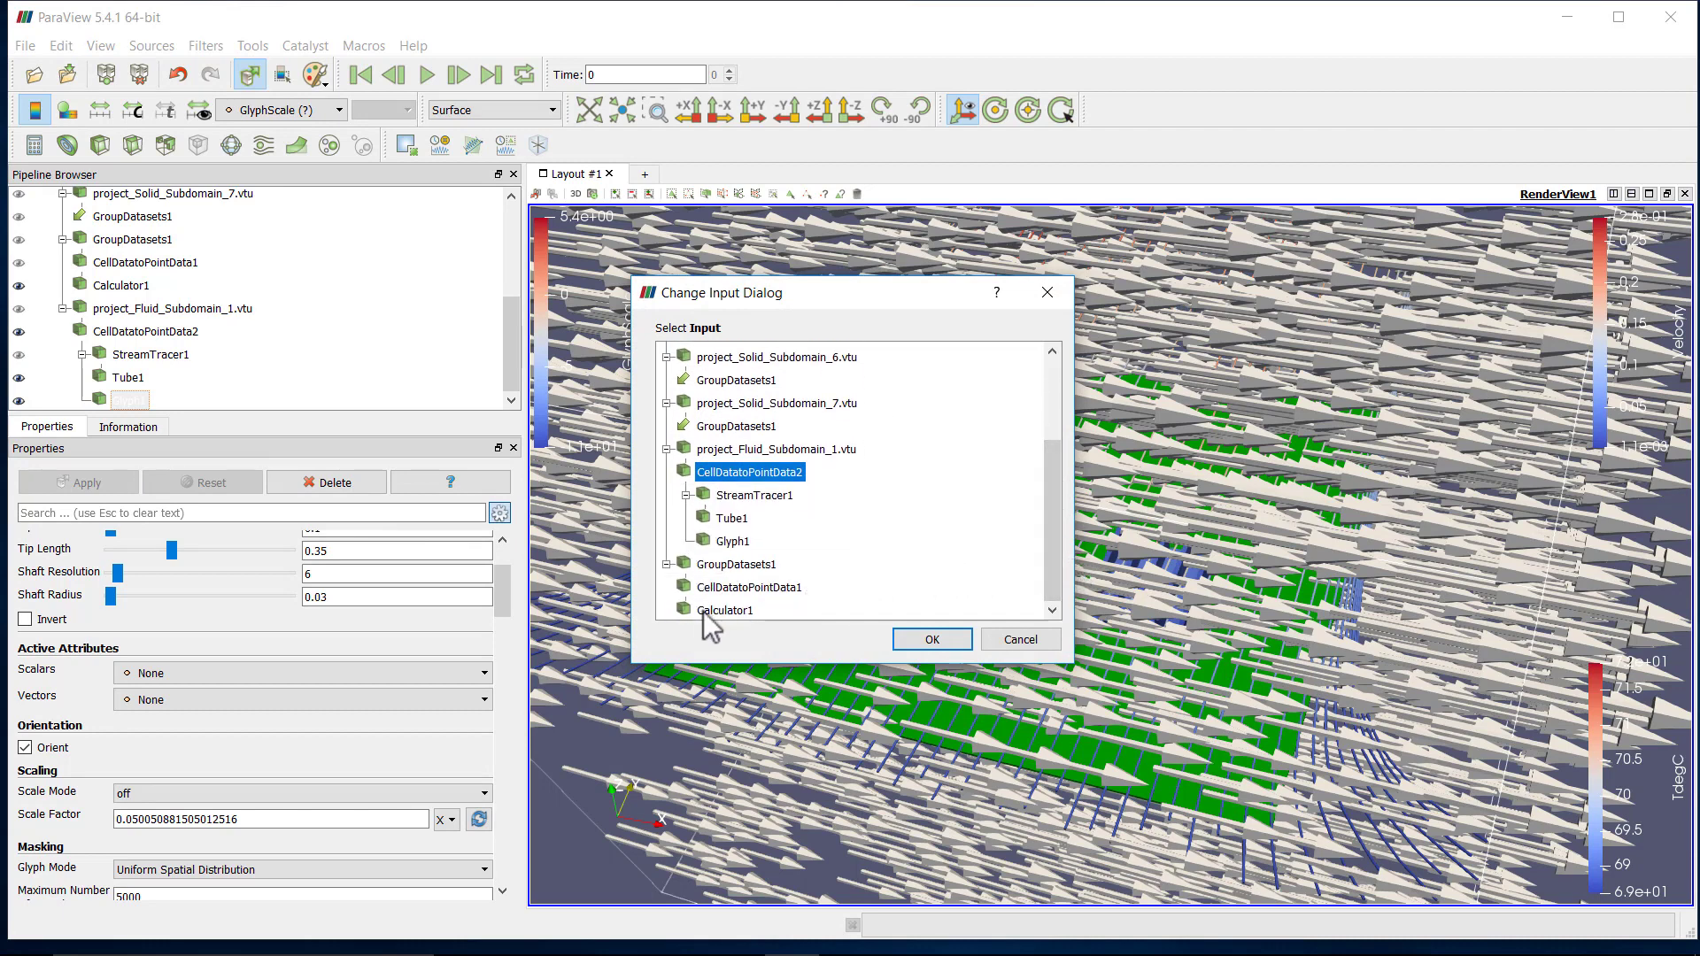
{"action": "left_click", "coordinate": [733, 519]}
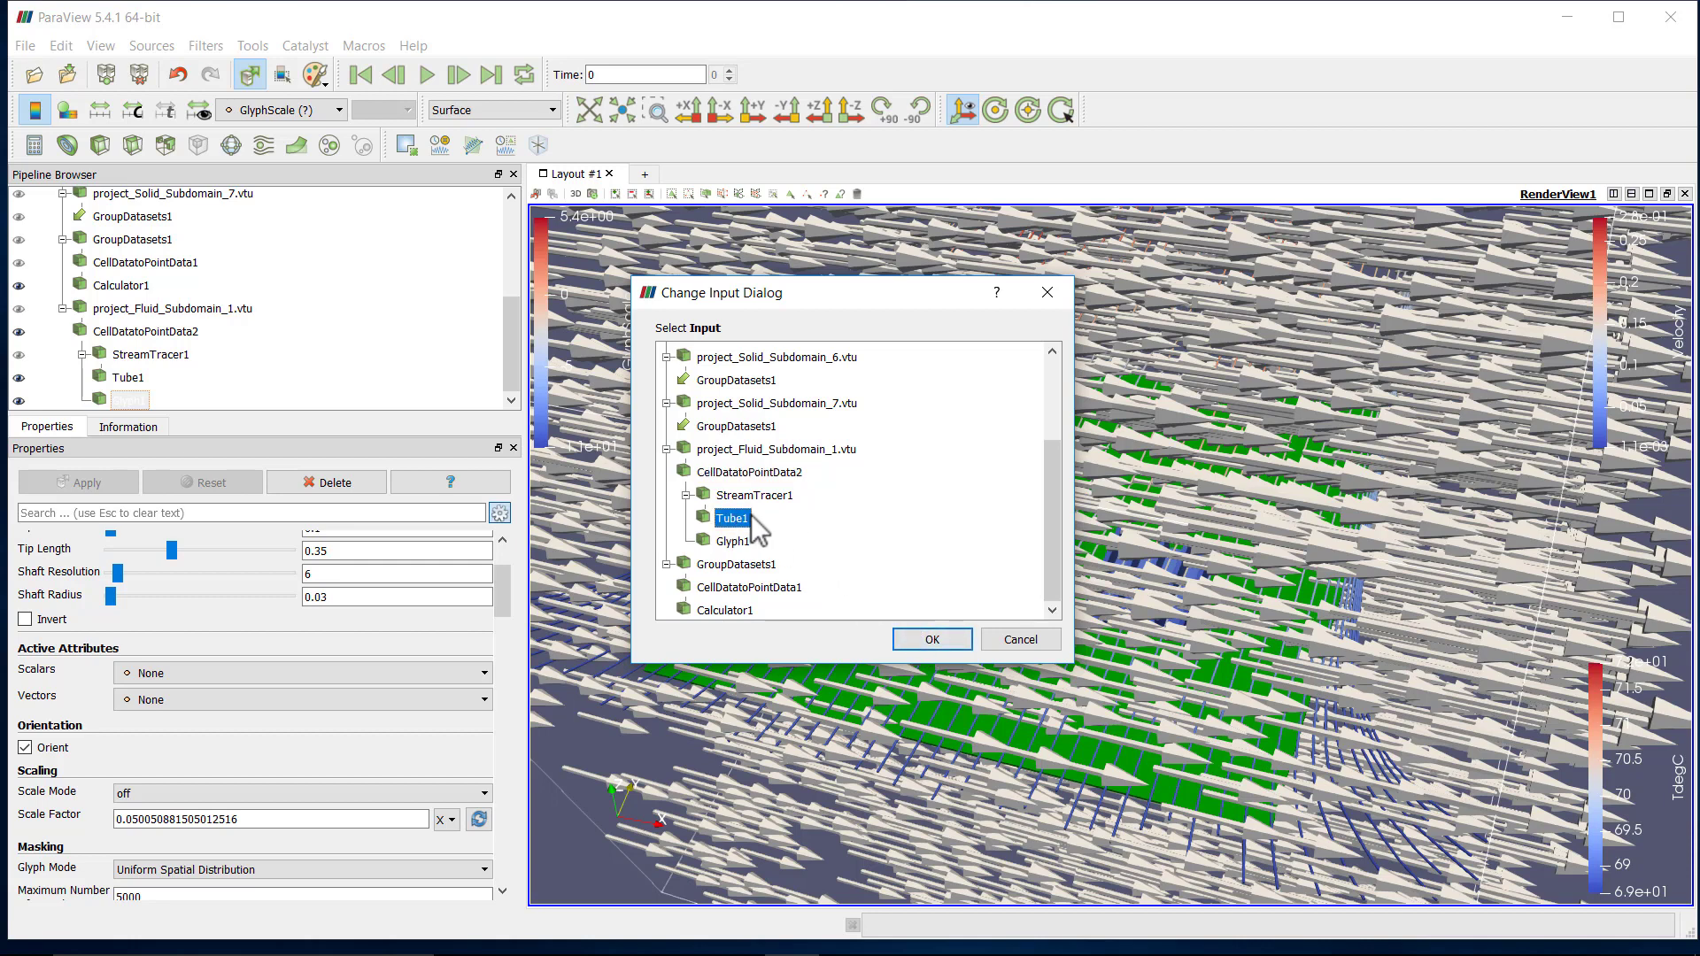
{"action": "left_click", "coordinate": [925, 641]}
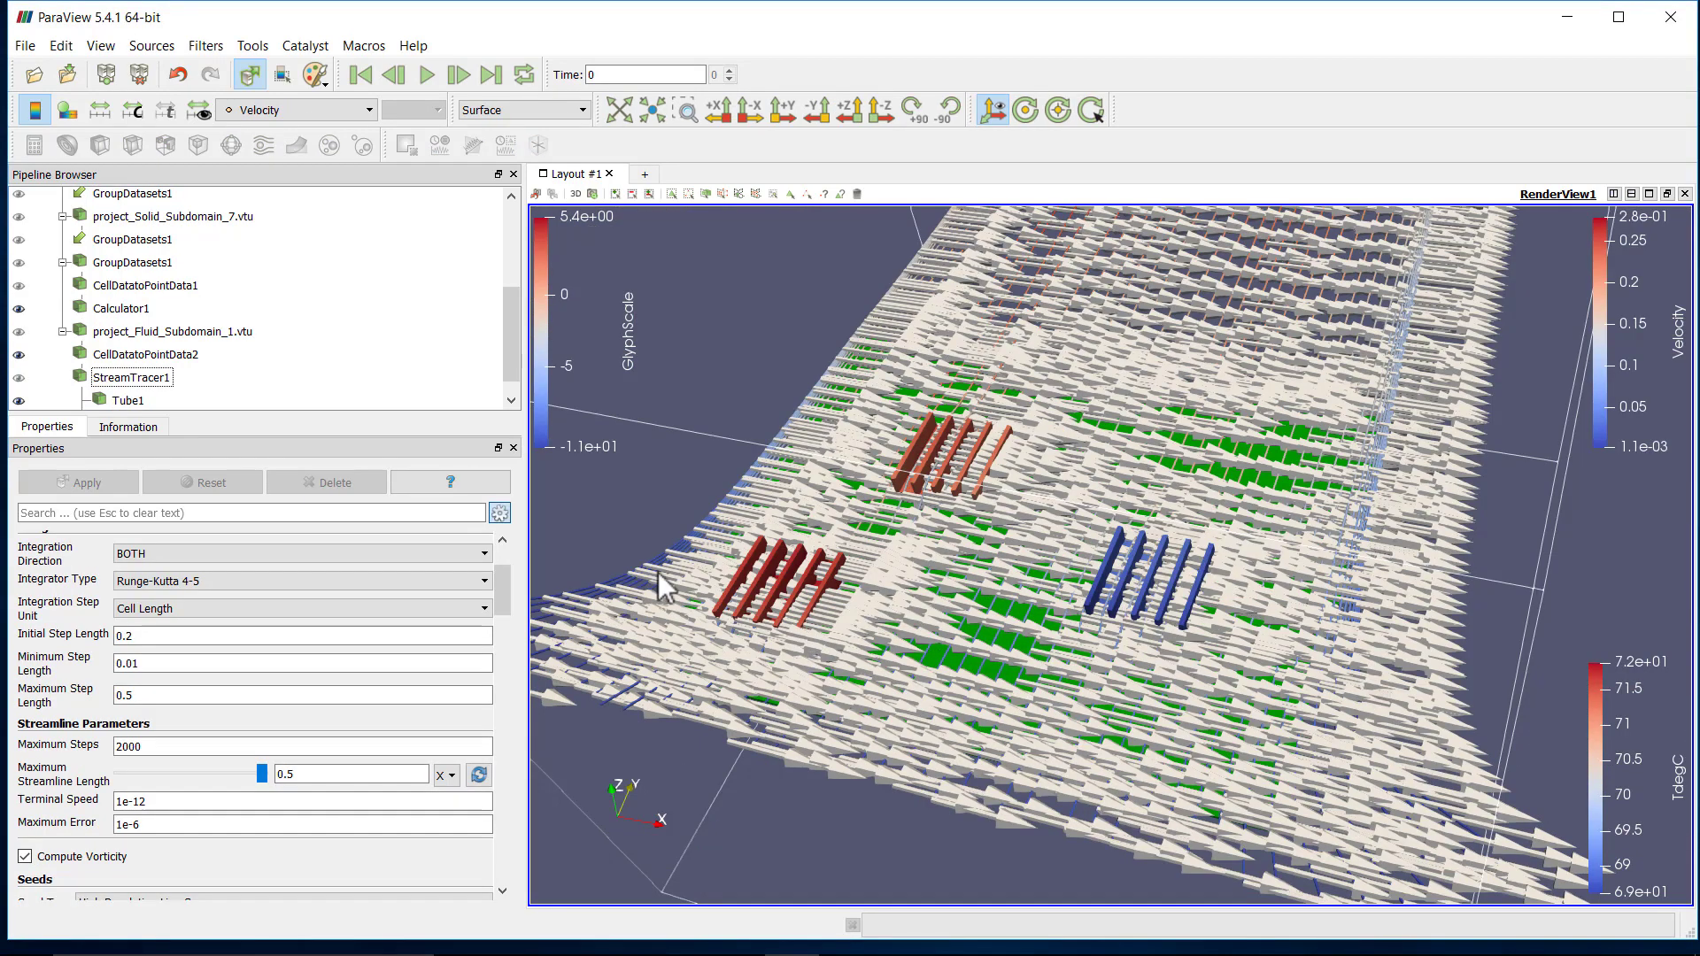
Set the active scalars of the Glyph filter to Velocity.
{"action": "scroll", "coordinate": [511, 589], "scroll_direction": "down", "scroll_amount": 5}
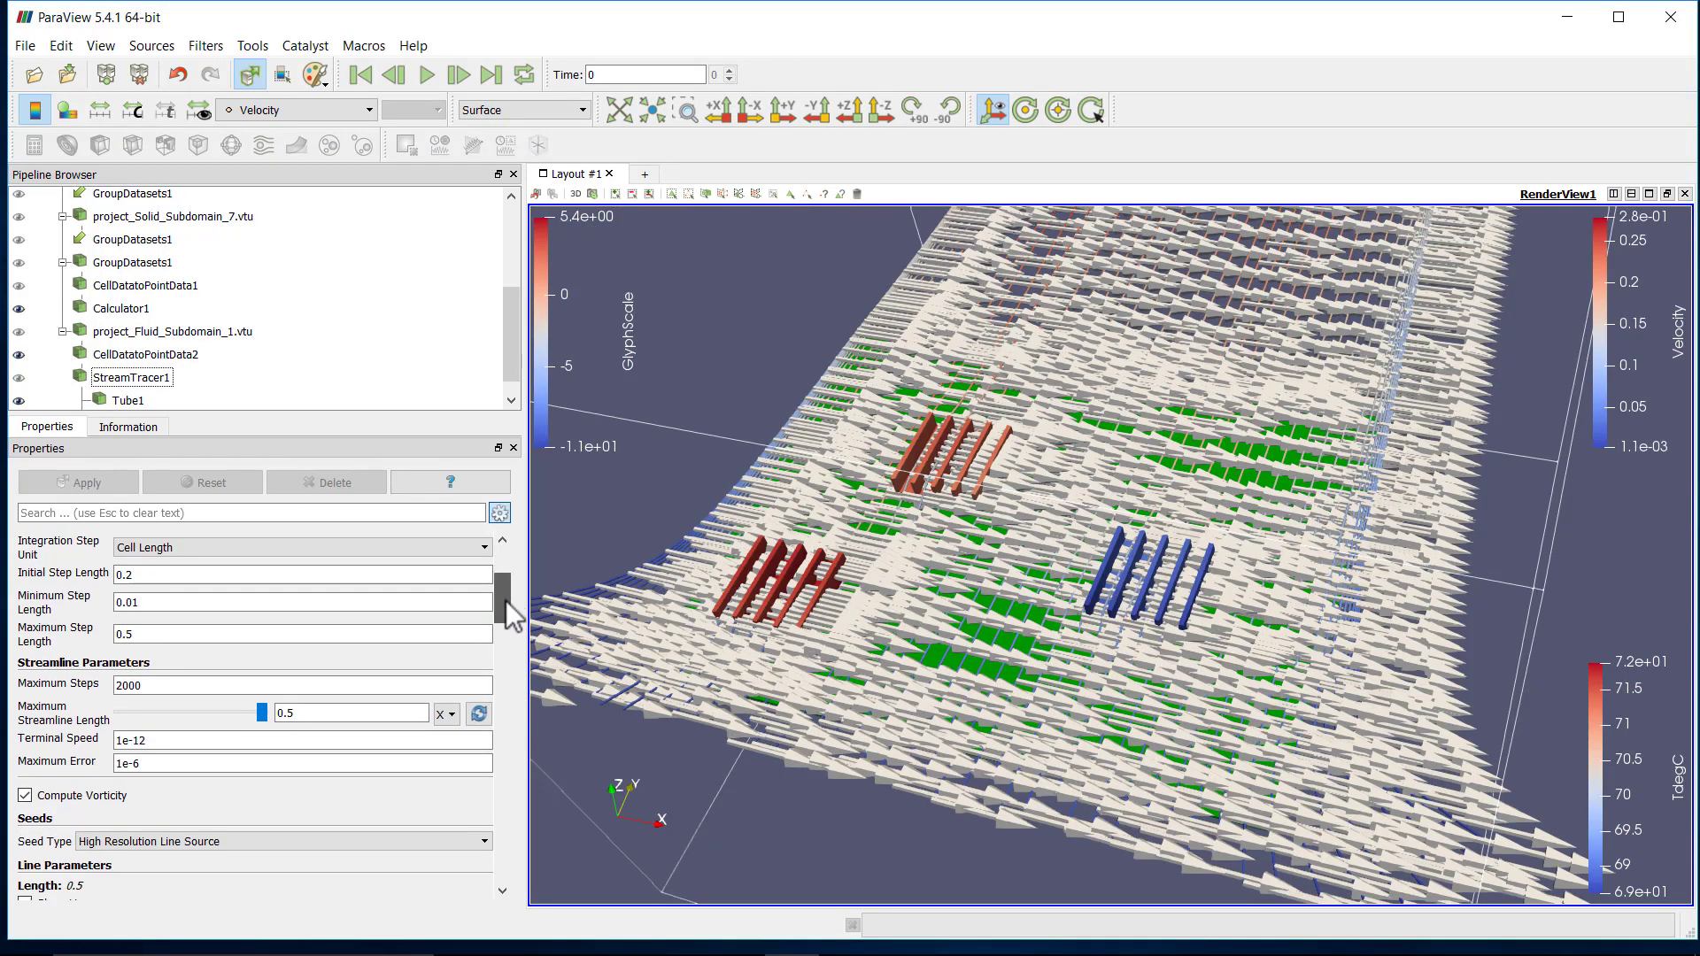
{"action": "scroll", "coordinate": [512, 619], "scroll_direction": "up", "scroll_amount": 3}
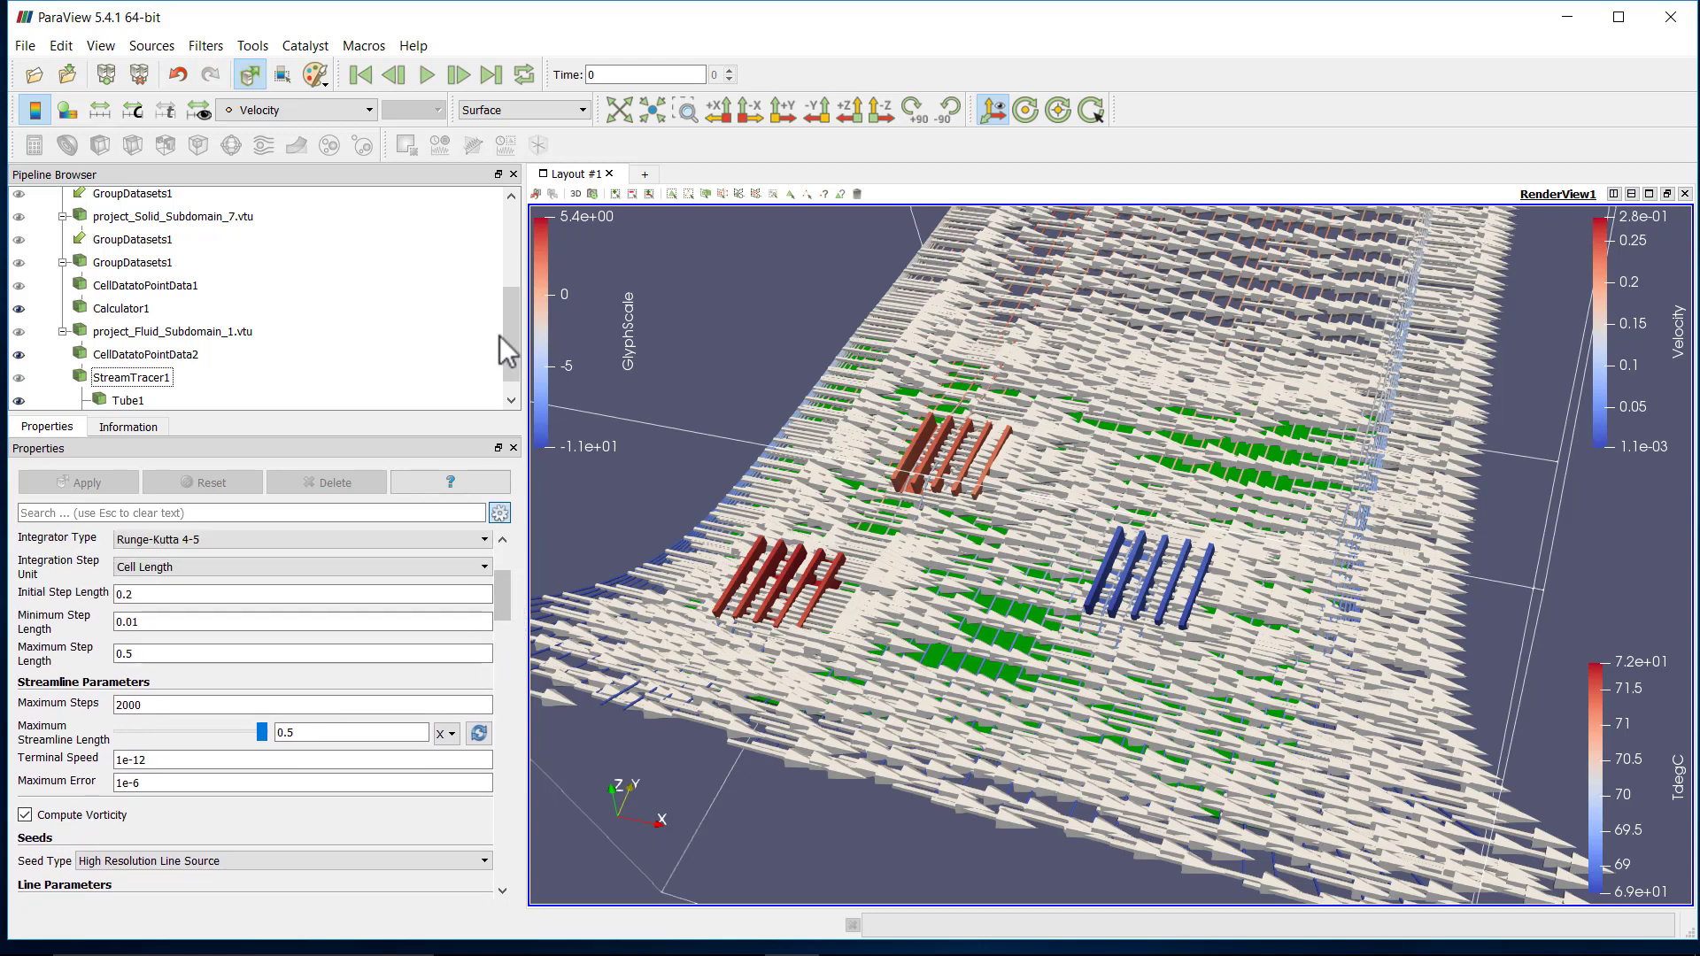
{"action": "scroll", "coordinate": [499, 336], "scroll_direction": "down", "scroll_amount": 1}
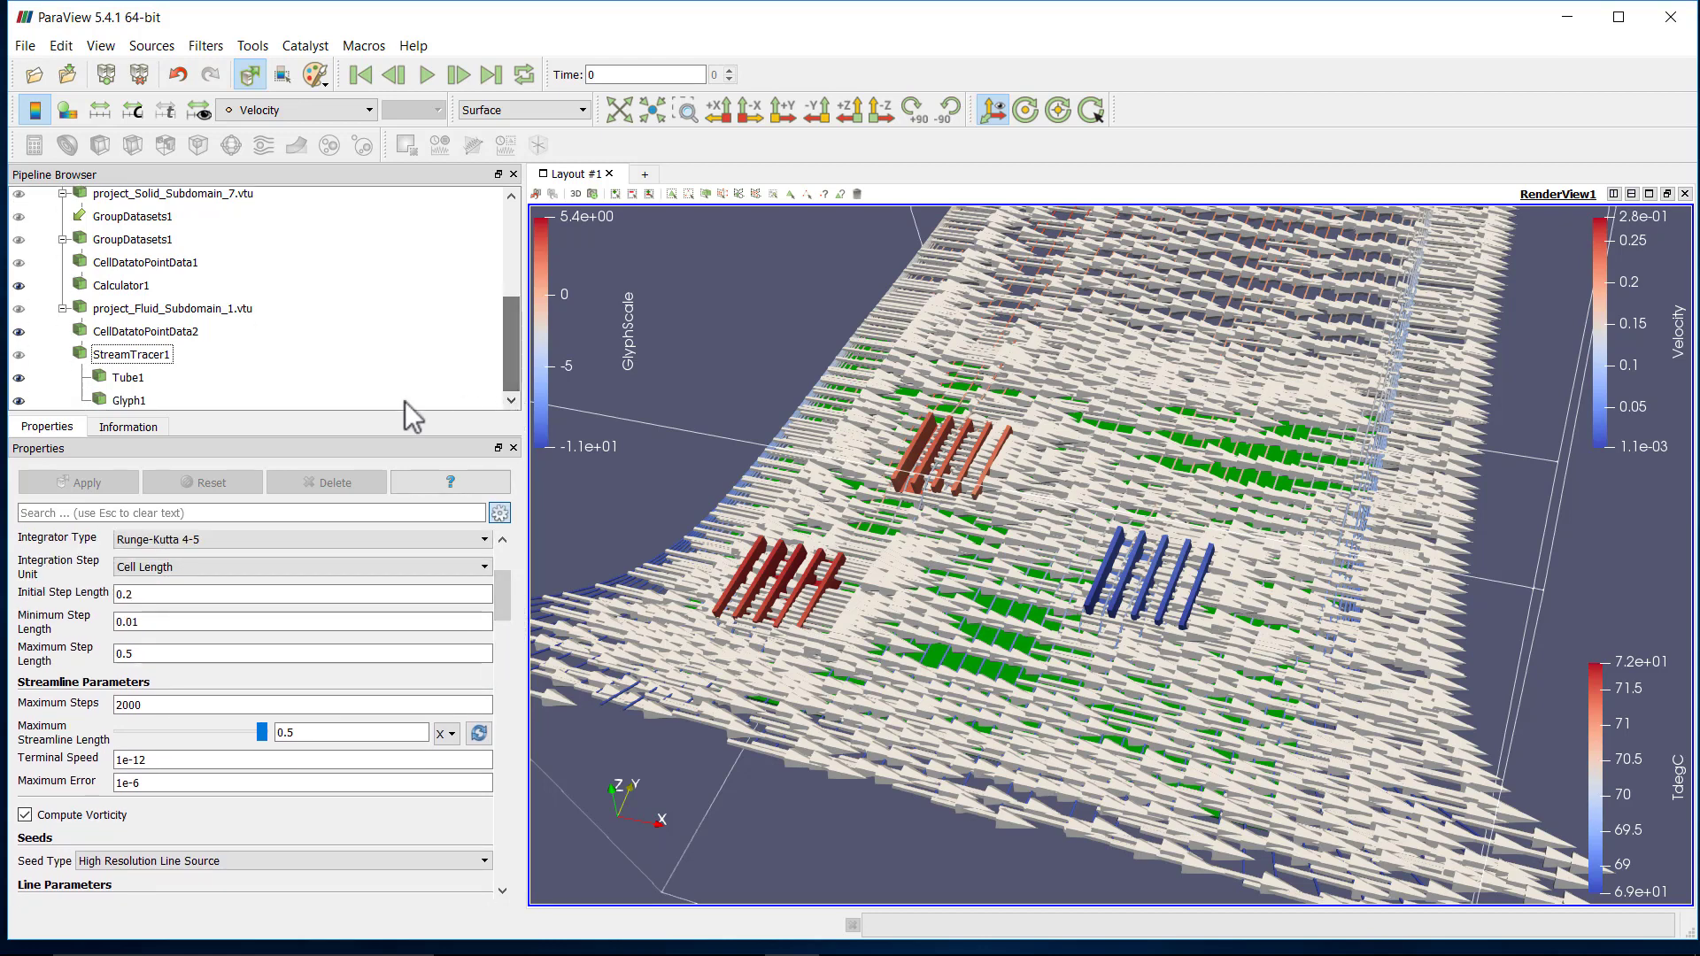
{"action": "left_click", "coordinate": [130, 401]}
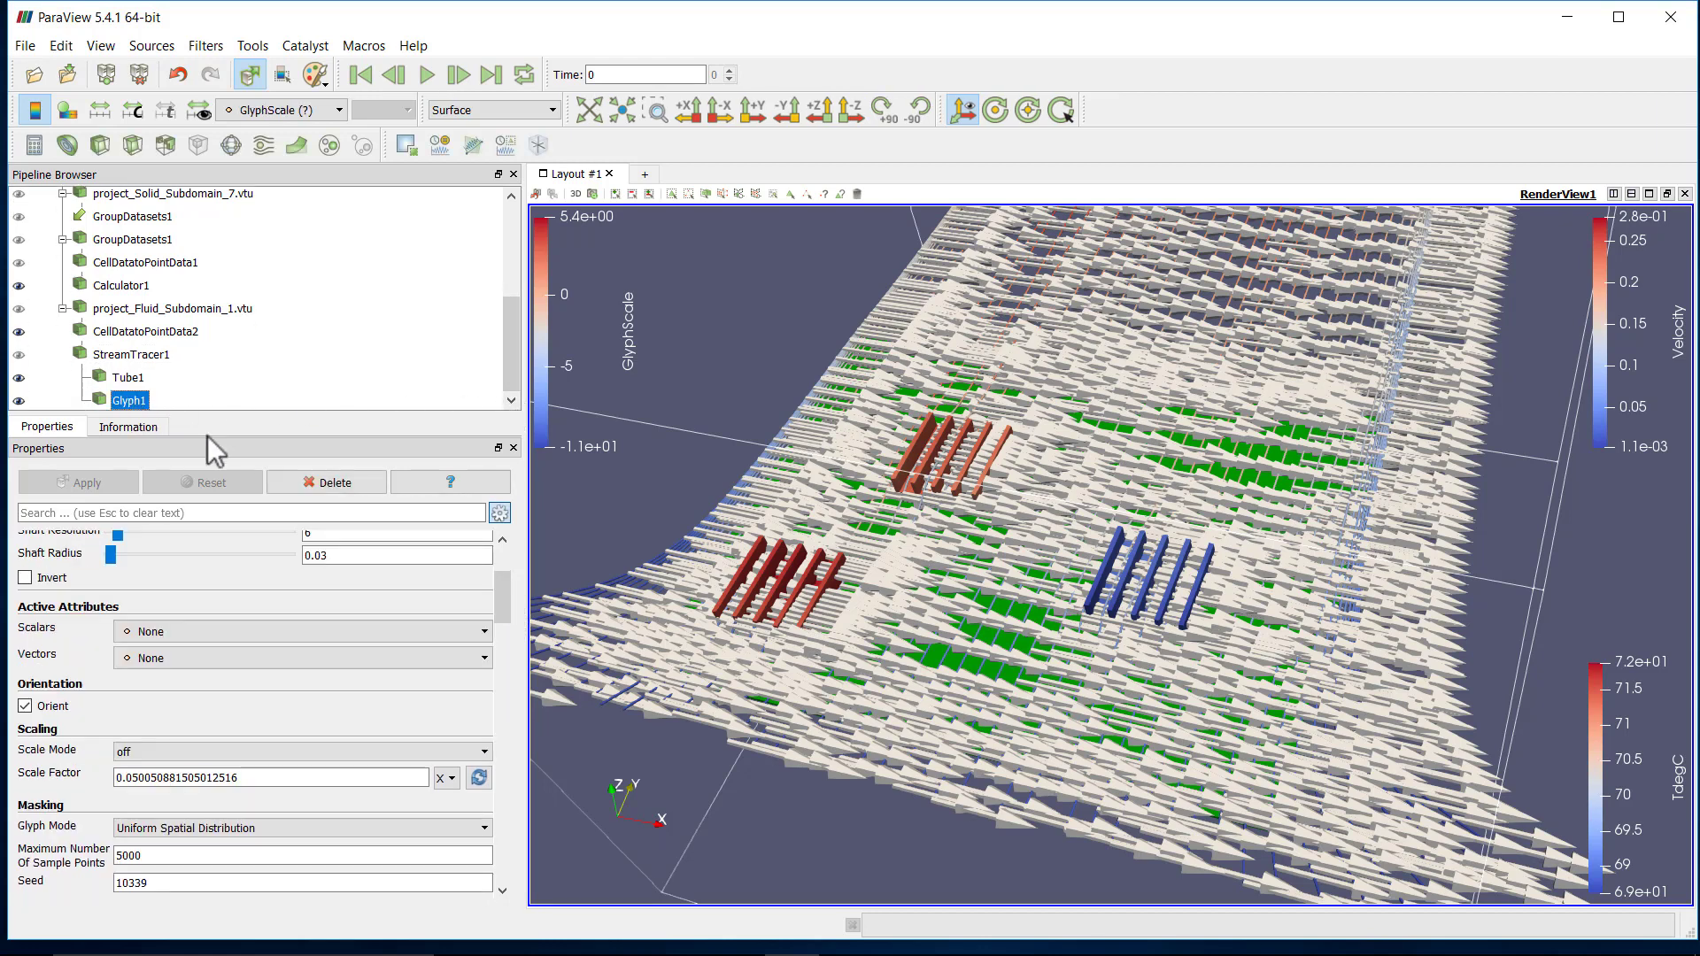
{"action": "left_click", "coordinate": [422, 629]}
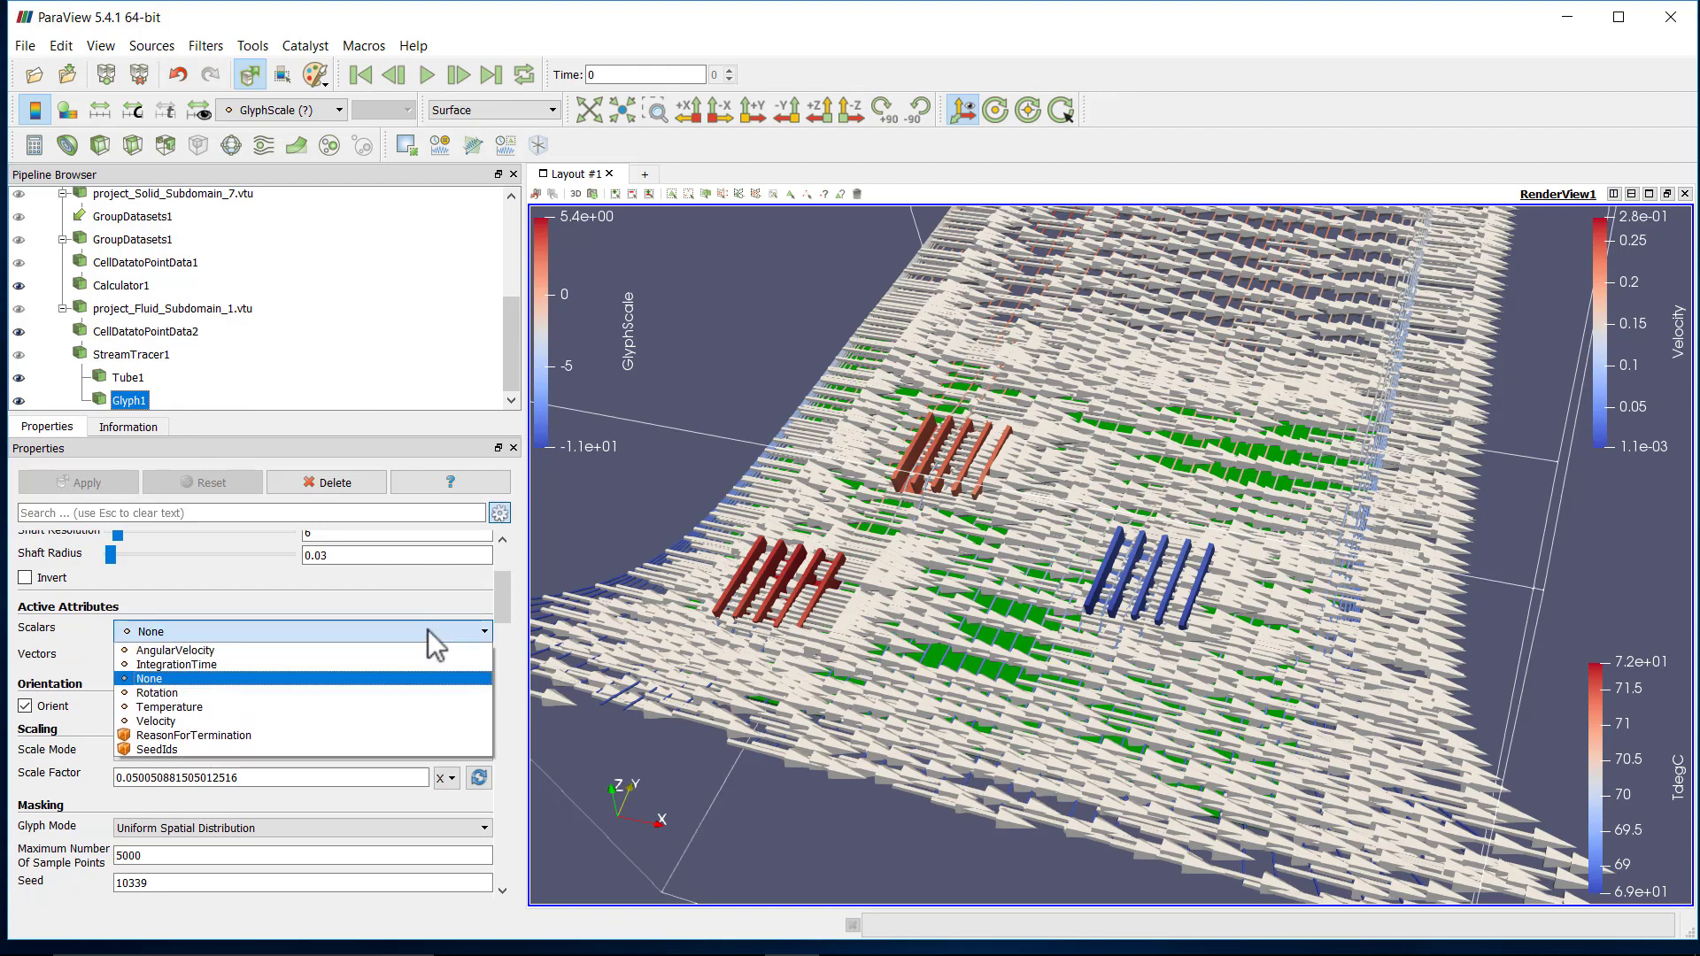
{"action": "left_click", "coordinate": [383, 719]}
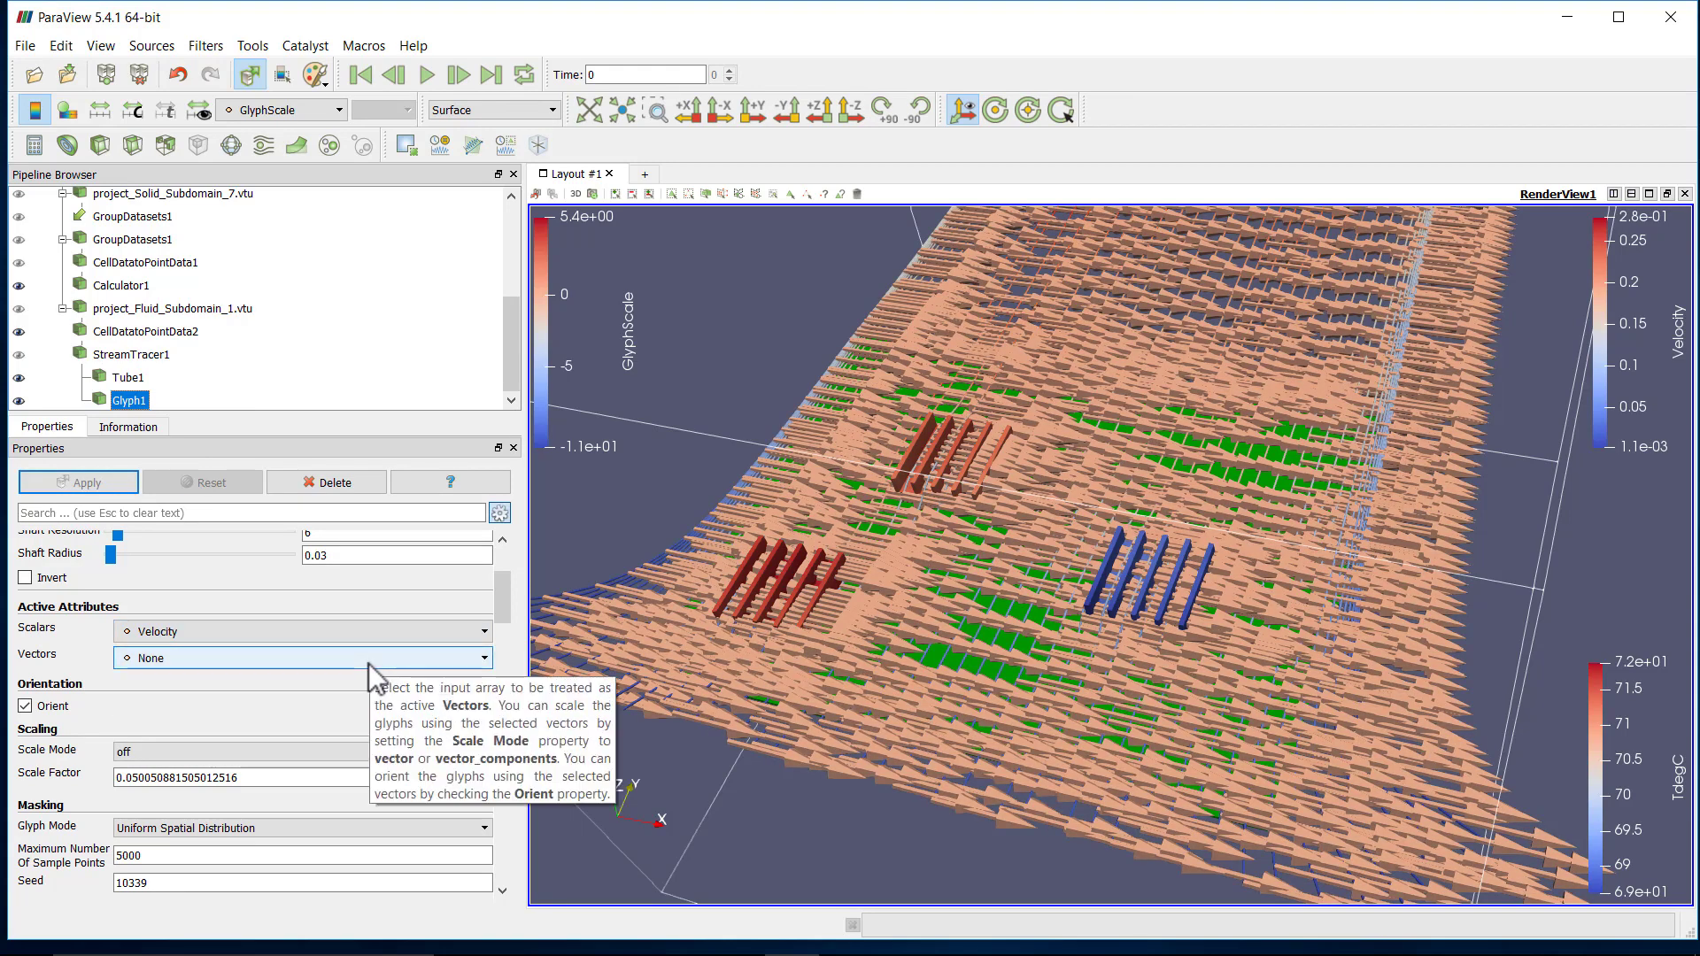
Set the active vectors of the Glyph filter to Velocity_vectors so the arrows follow the flow direction.
{"action": "left_click", "coordinate": [368, 662]}
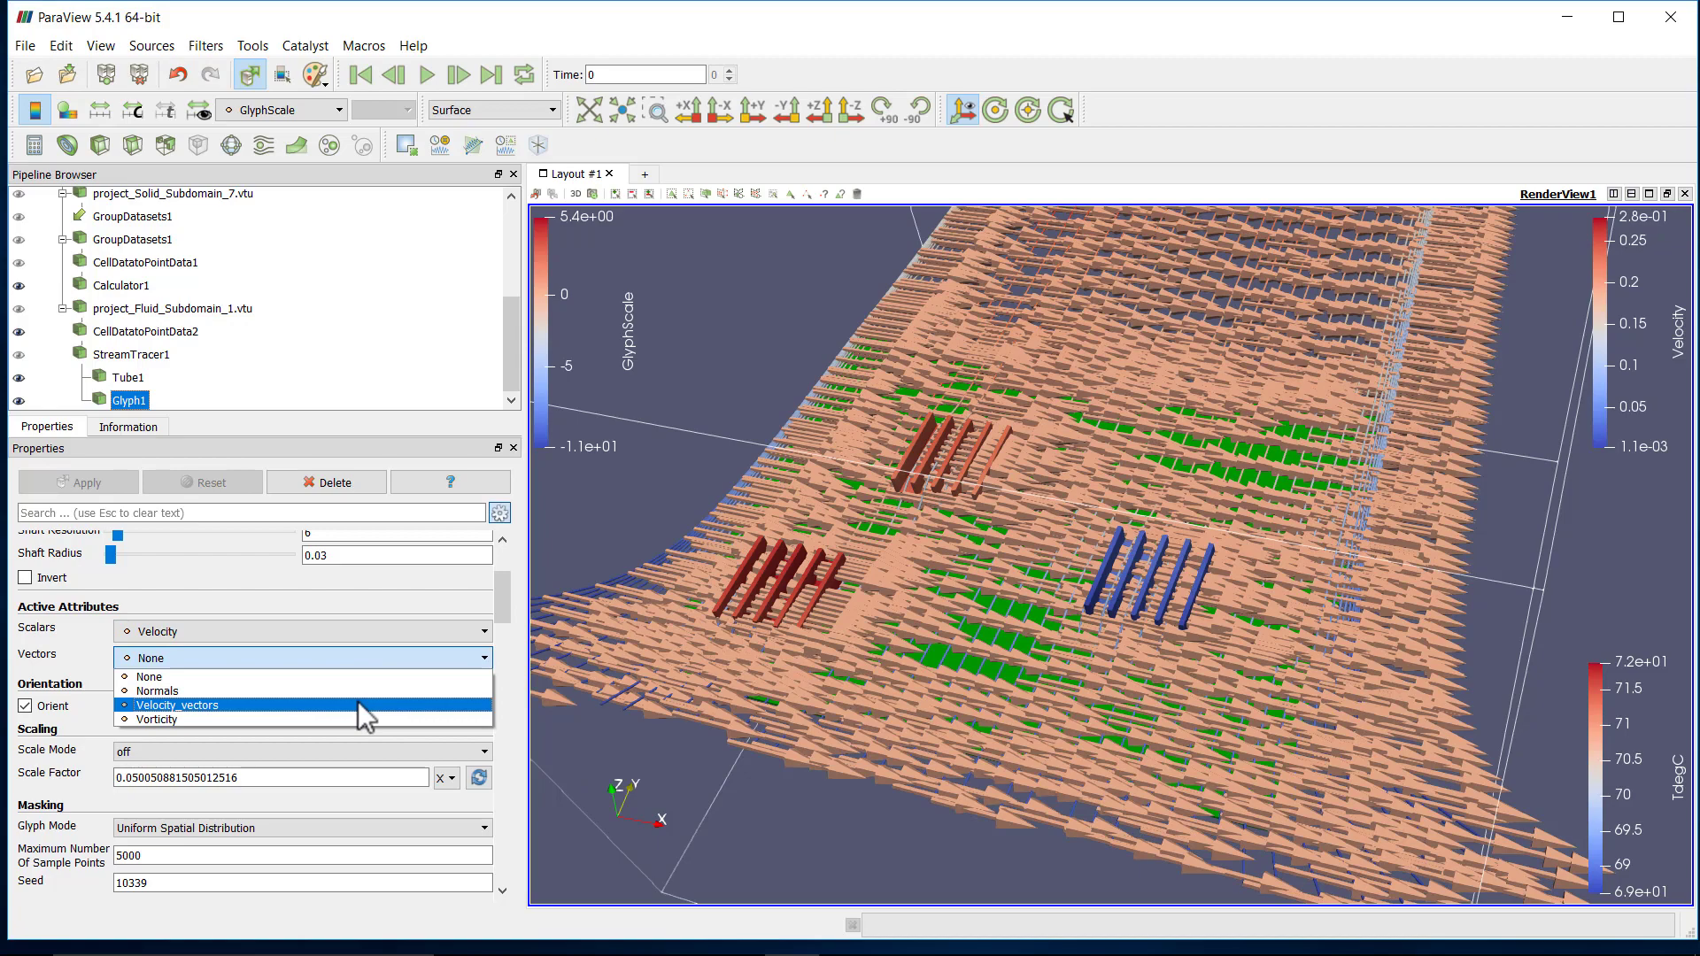
{"action": "left_click", "coordinate": [357, 704]}
{"action": "left_click_drag", "start_coordinate": [725, 720], "coordinate": [567, 684]}
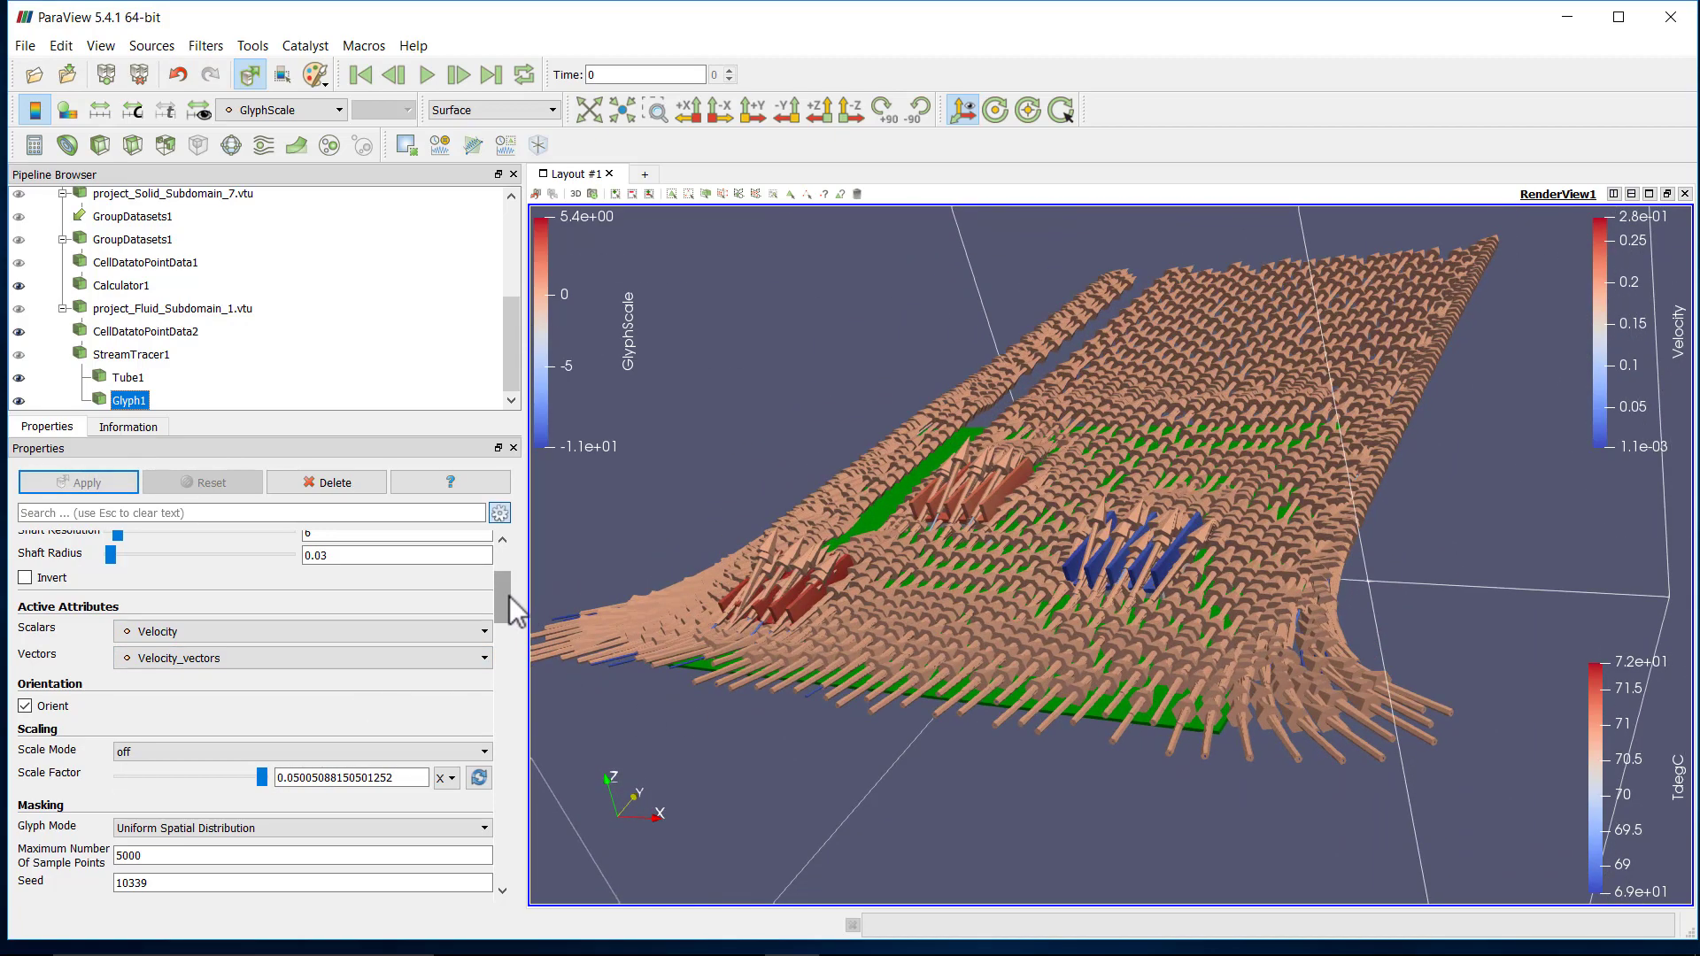
Reduce the arrow size by setting the Glyph filter's scale factor to 0.02.
{"action": "scroll", "coordinate": [510, 602], "scroll_direction": "down", "scroll_amount": 1}
{"action": "left_click", "coordinate": [452, 729]}
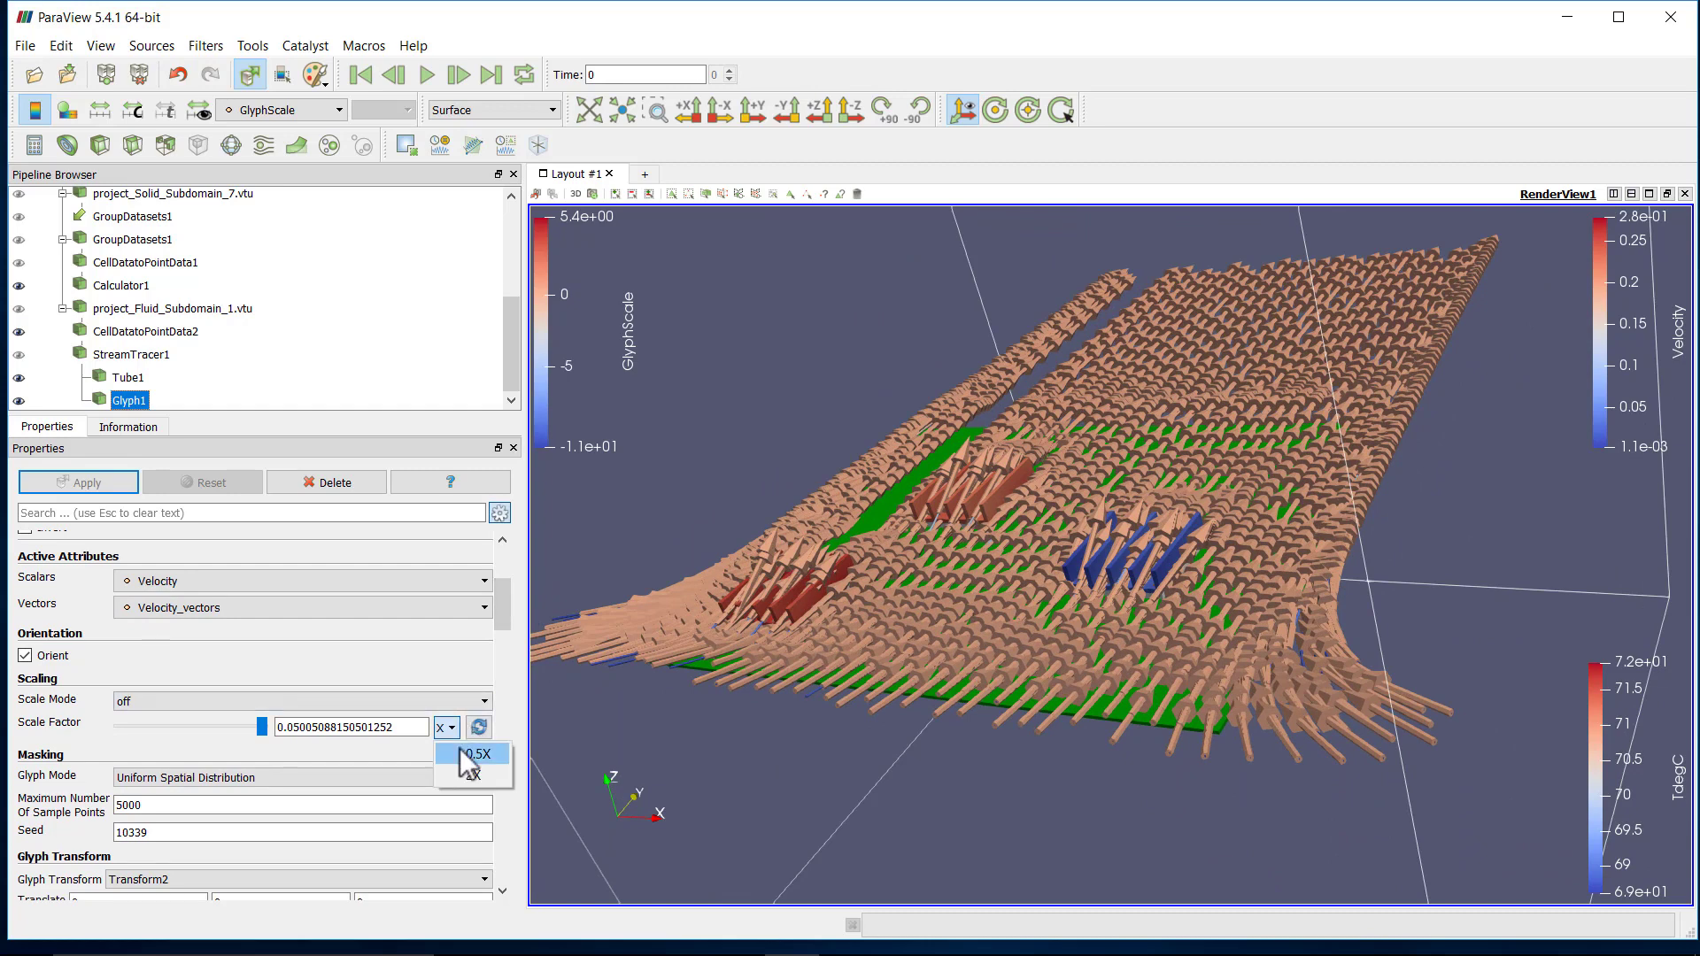
{"action": "left_click", "coordinate": [475, 754]}
{"action": "left_click", "coordinate": [454, 731]}
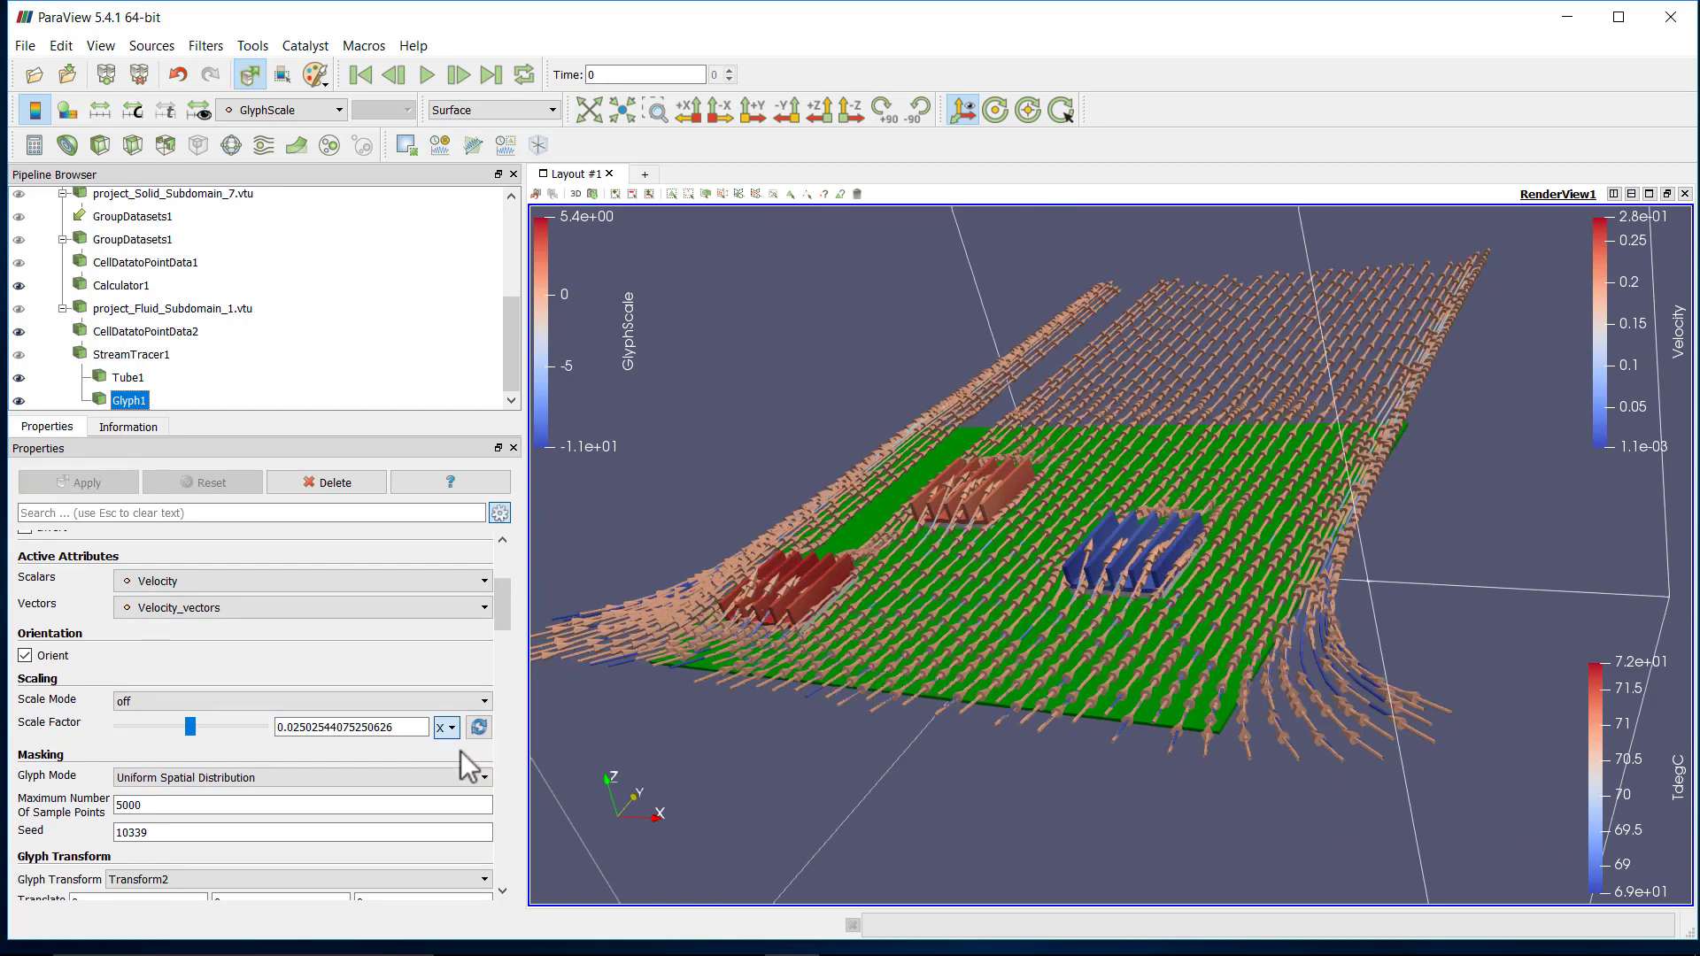
{"action": "left_click", "coordinate": [463, 754]}
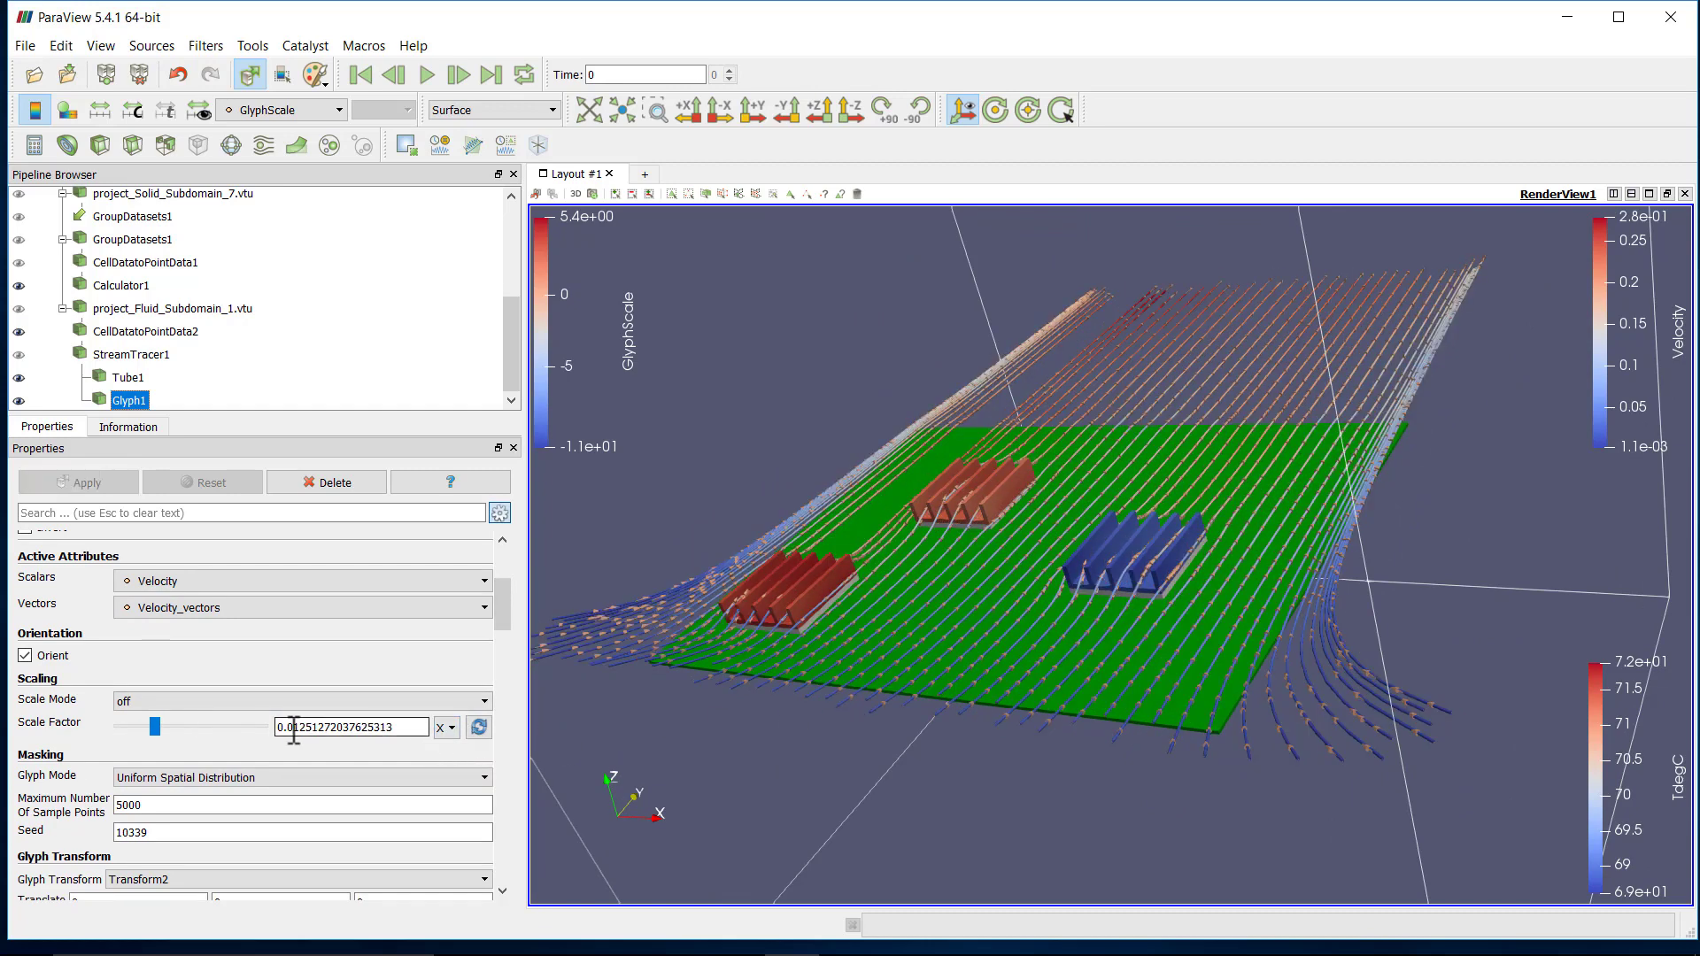
{"action": "left_click_drag", "start_coordinate": [294, 733], "coordinate": [466, 728]}
{"action": "type", "text": "0.02"}
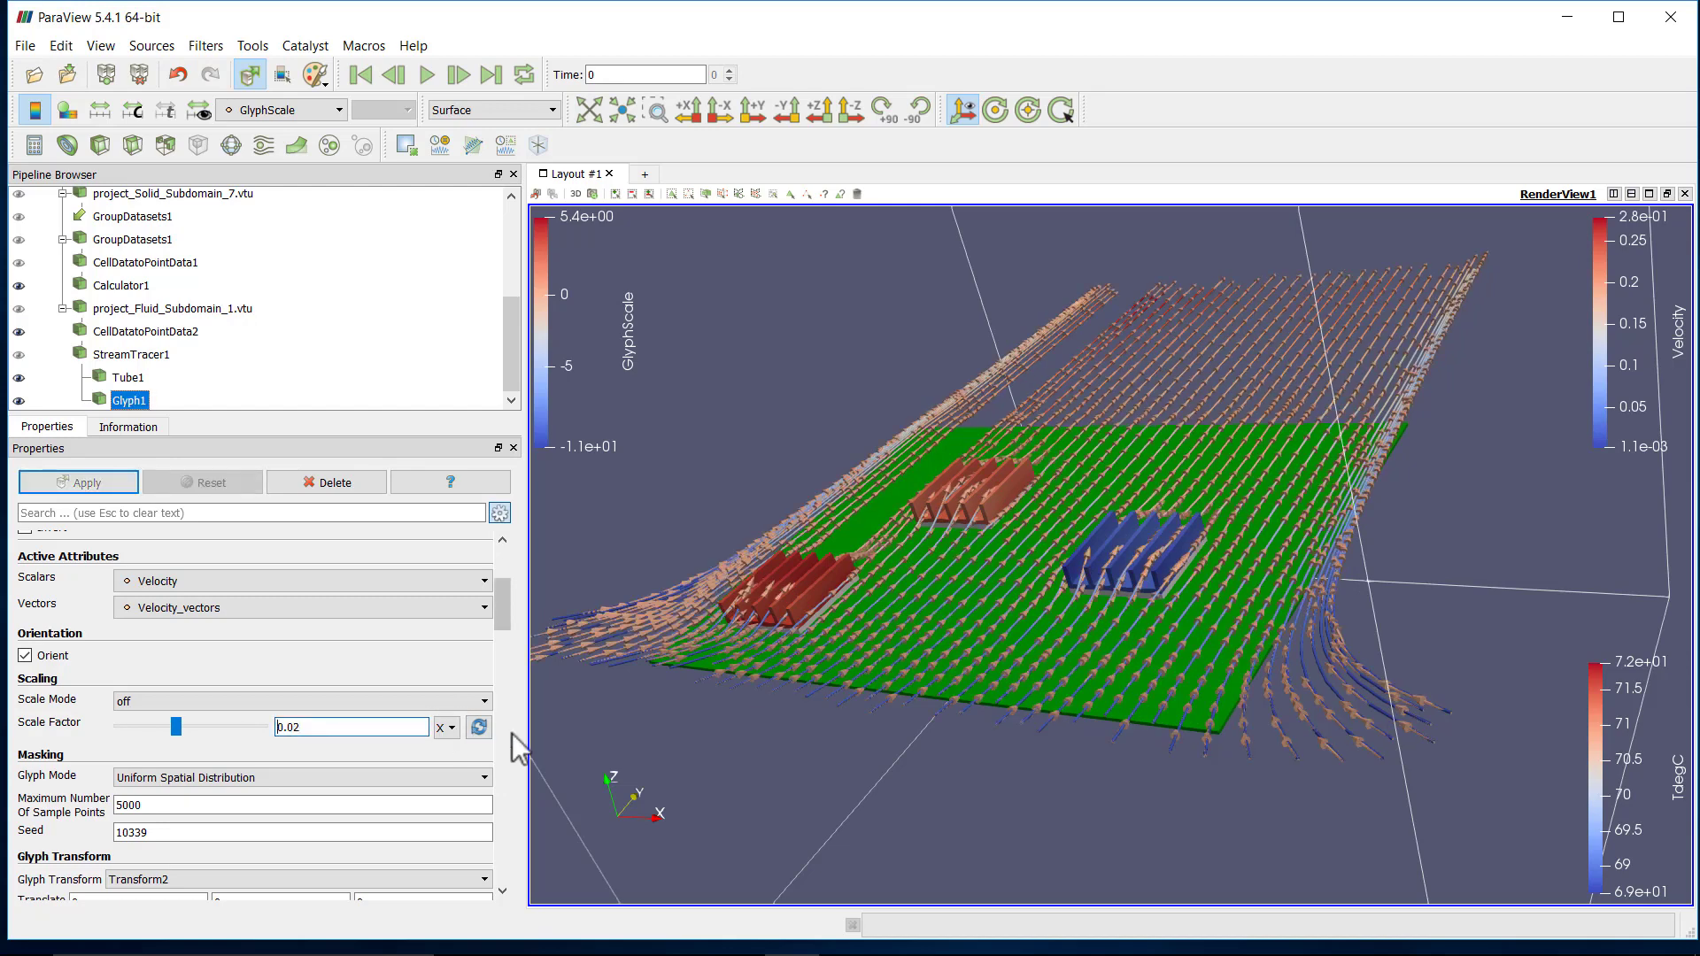
Color the Glyph1 arrows by the Velocity array instead of GlyphScale.
{"action": "left_click_drag", "start_coordinate": [1438, 843], "coordinate": [1107, 823]}
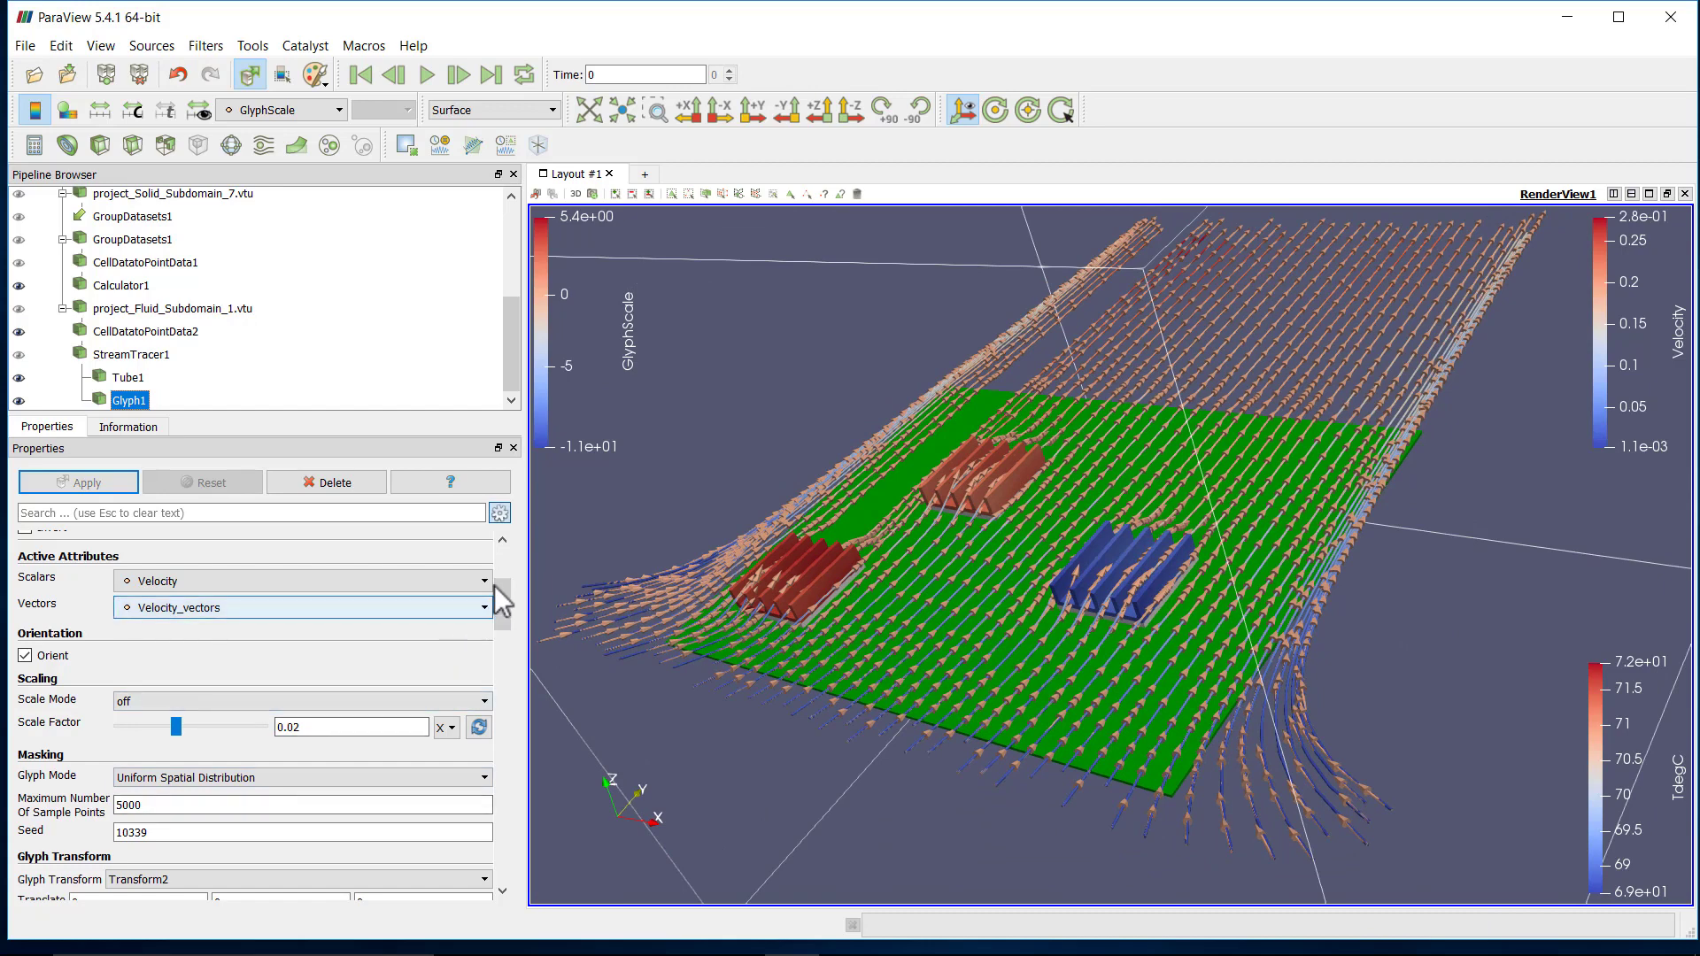
{"action": "left_click", "coordinate": [294, 113]}
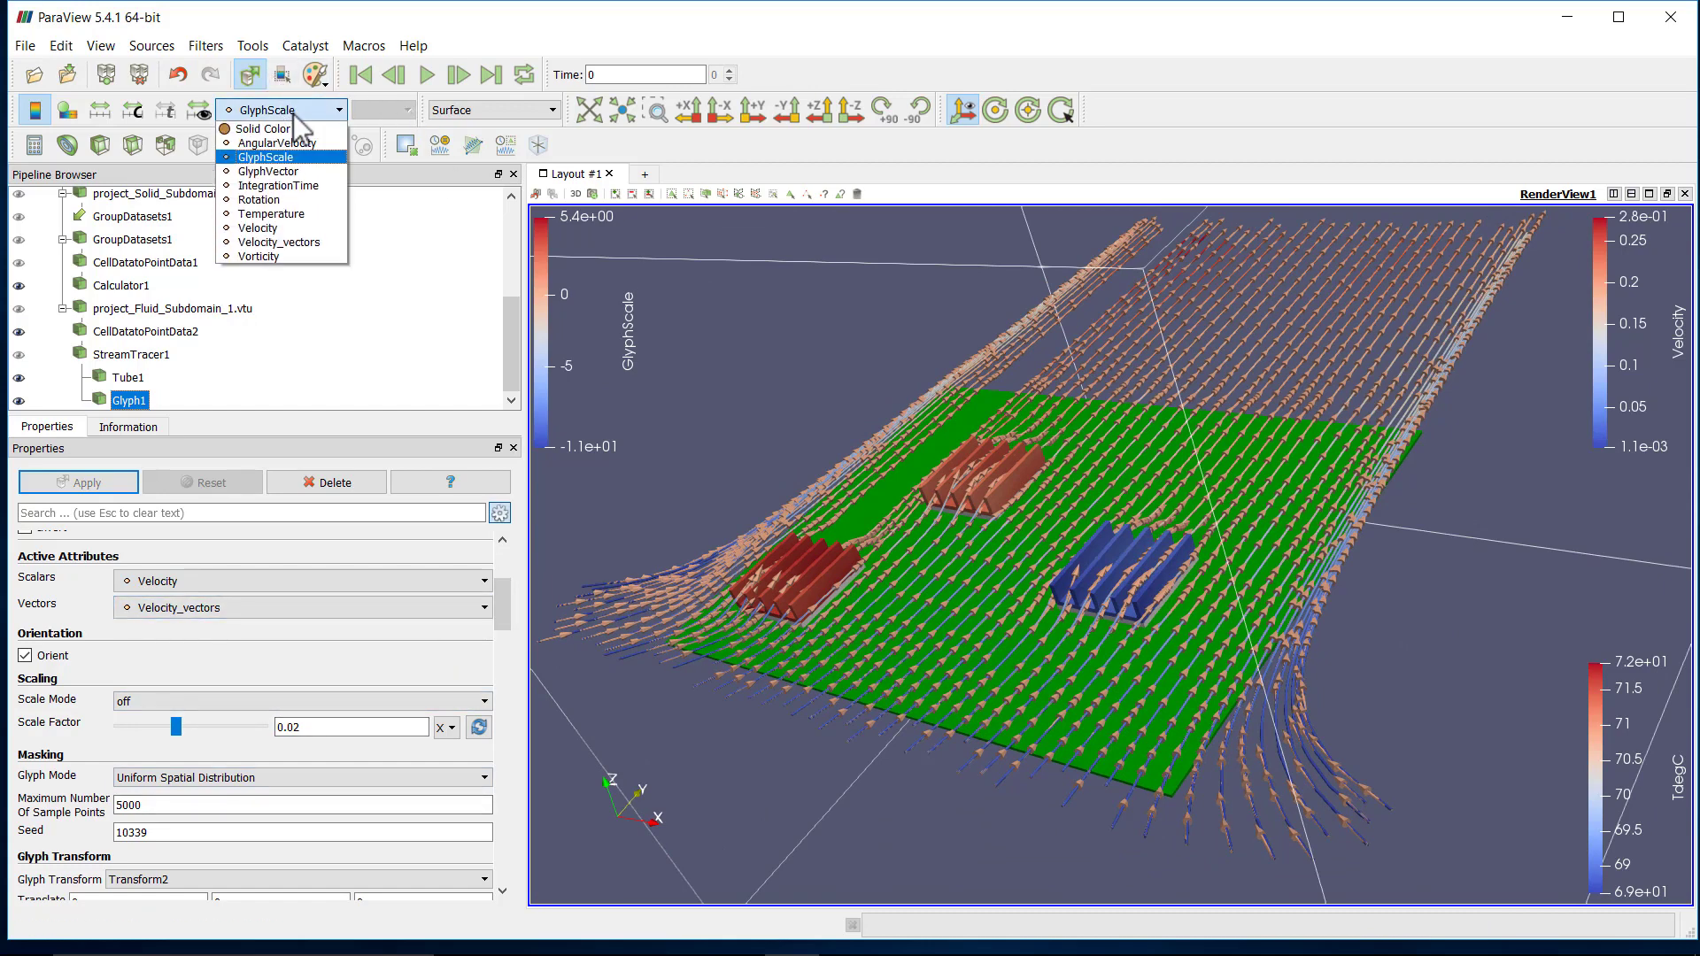
{"action": "left_click", "coordinate": [293, 230]}
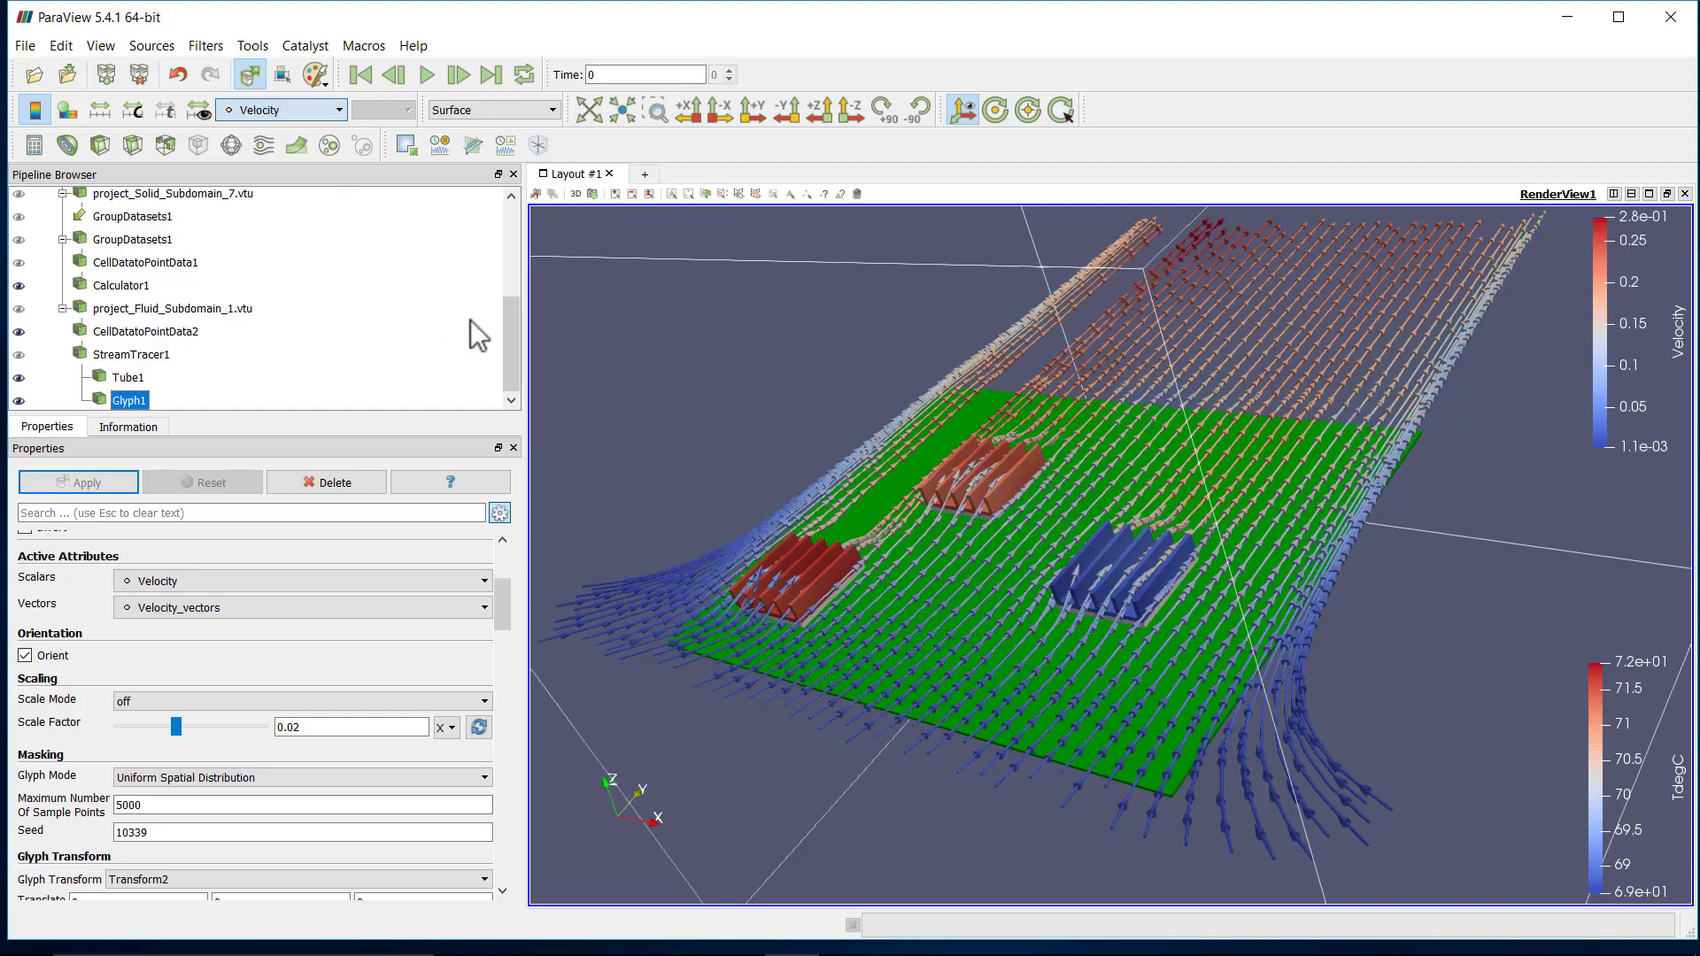
{"action": "mouse_move", "coordinate": [729, 471]}
{"action": "left_mouse_down"}
{"action": "mouse_move", "coordinate": [705, 502]}
{"action": "mouse_move", "coordinate": [752, 480]}
{"action": "left_mouse_up"}
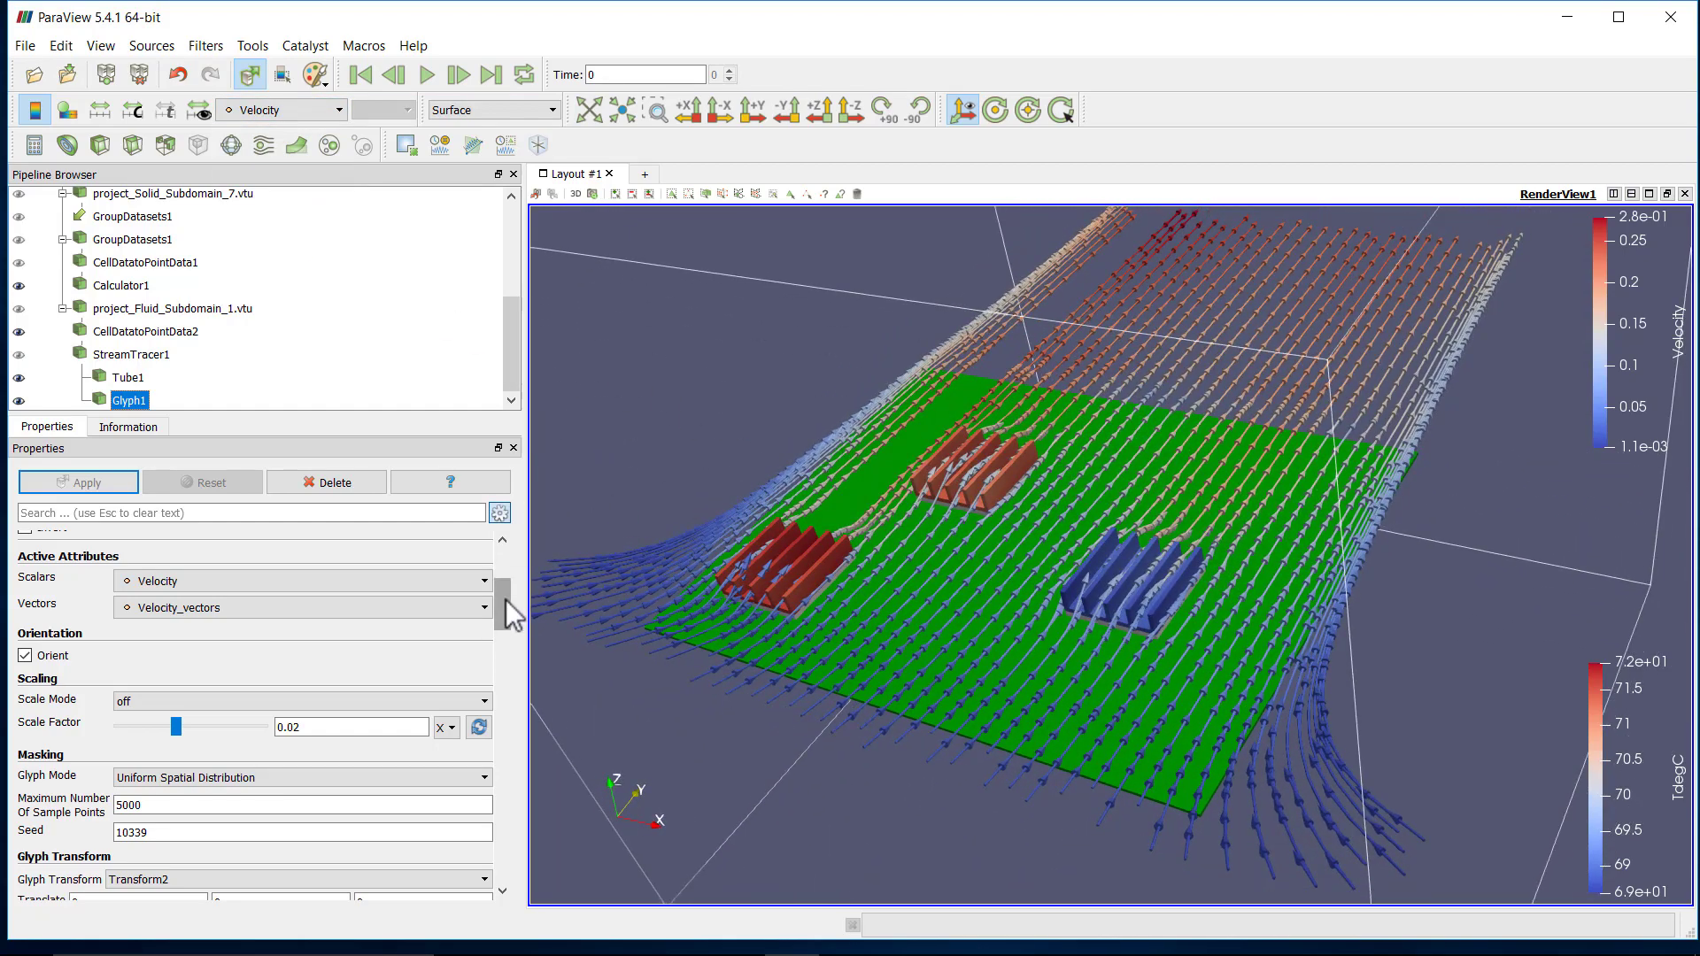
Apply the Blue to Red Rainbow color preset to the Velocity coloring of Glyph1.
{"action": "left_click_drag", "start_coordinate": [506, 599], "coordinate": [511, 618]}
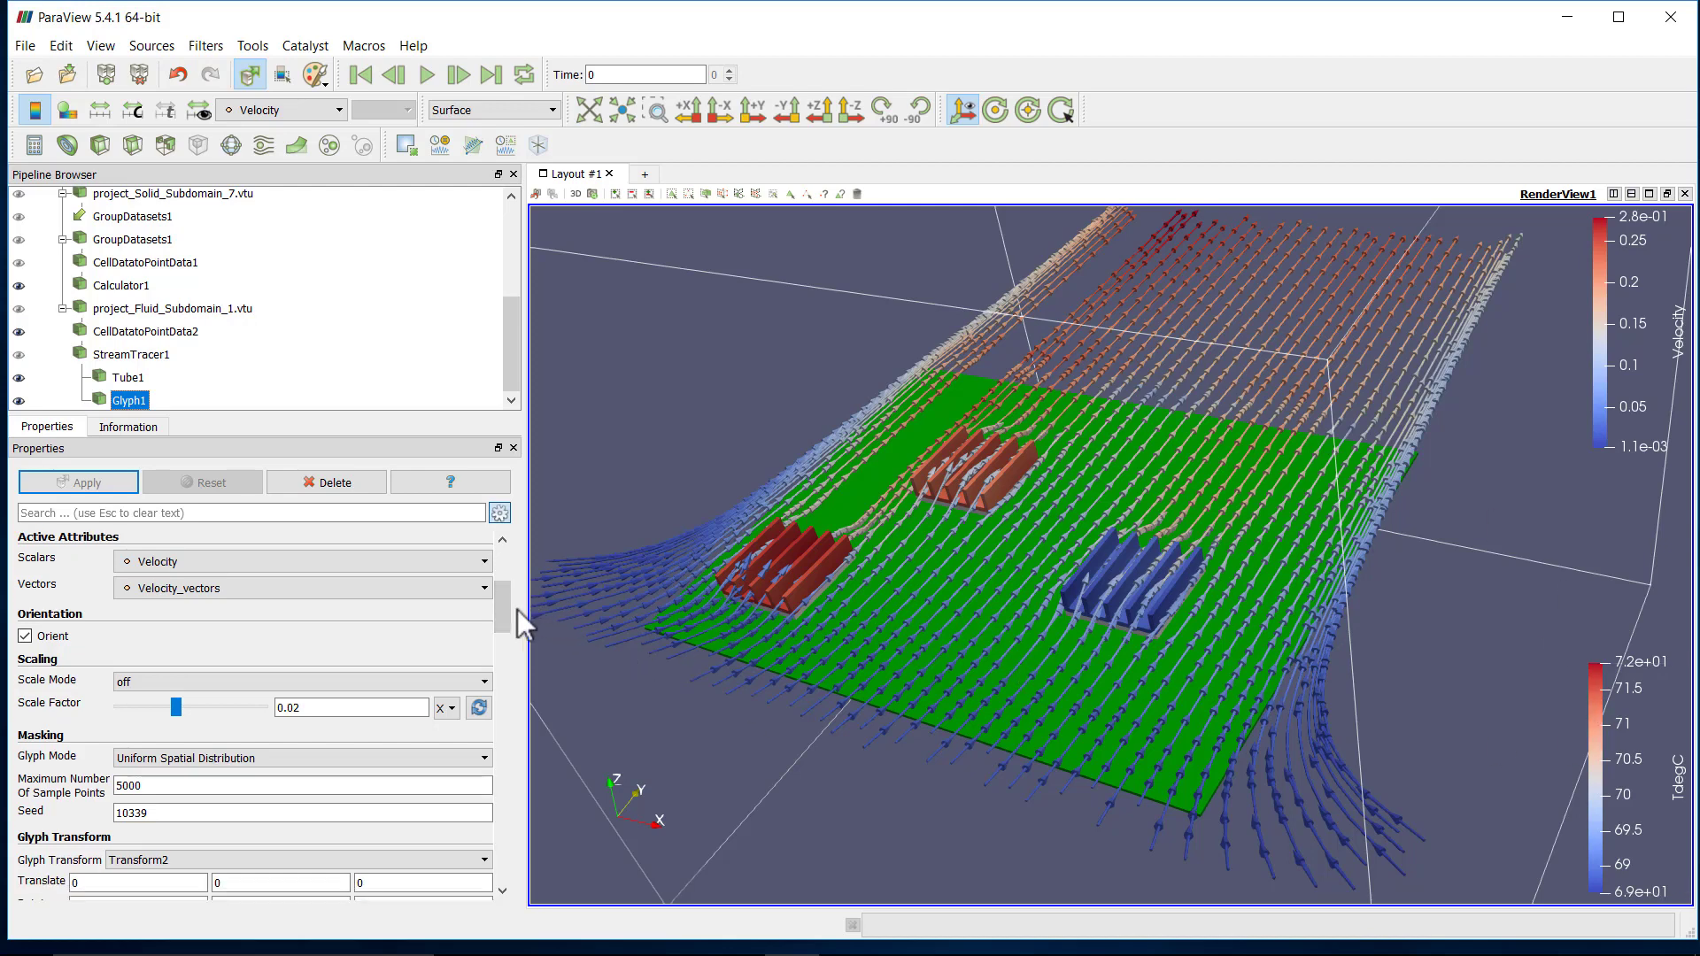
{"action": "left_click_drag", "start_coordinate": [496, 609], "coordinate": [507, 662]}
{"action": "left_click", "coordinate": [413, 718]}
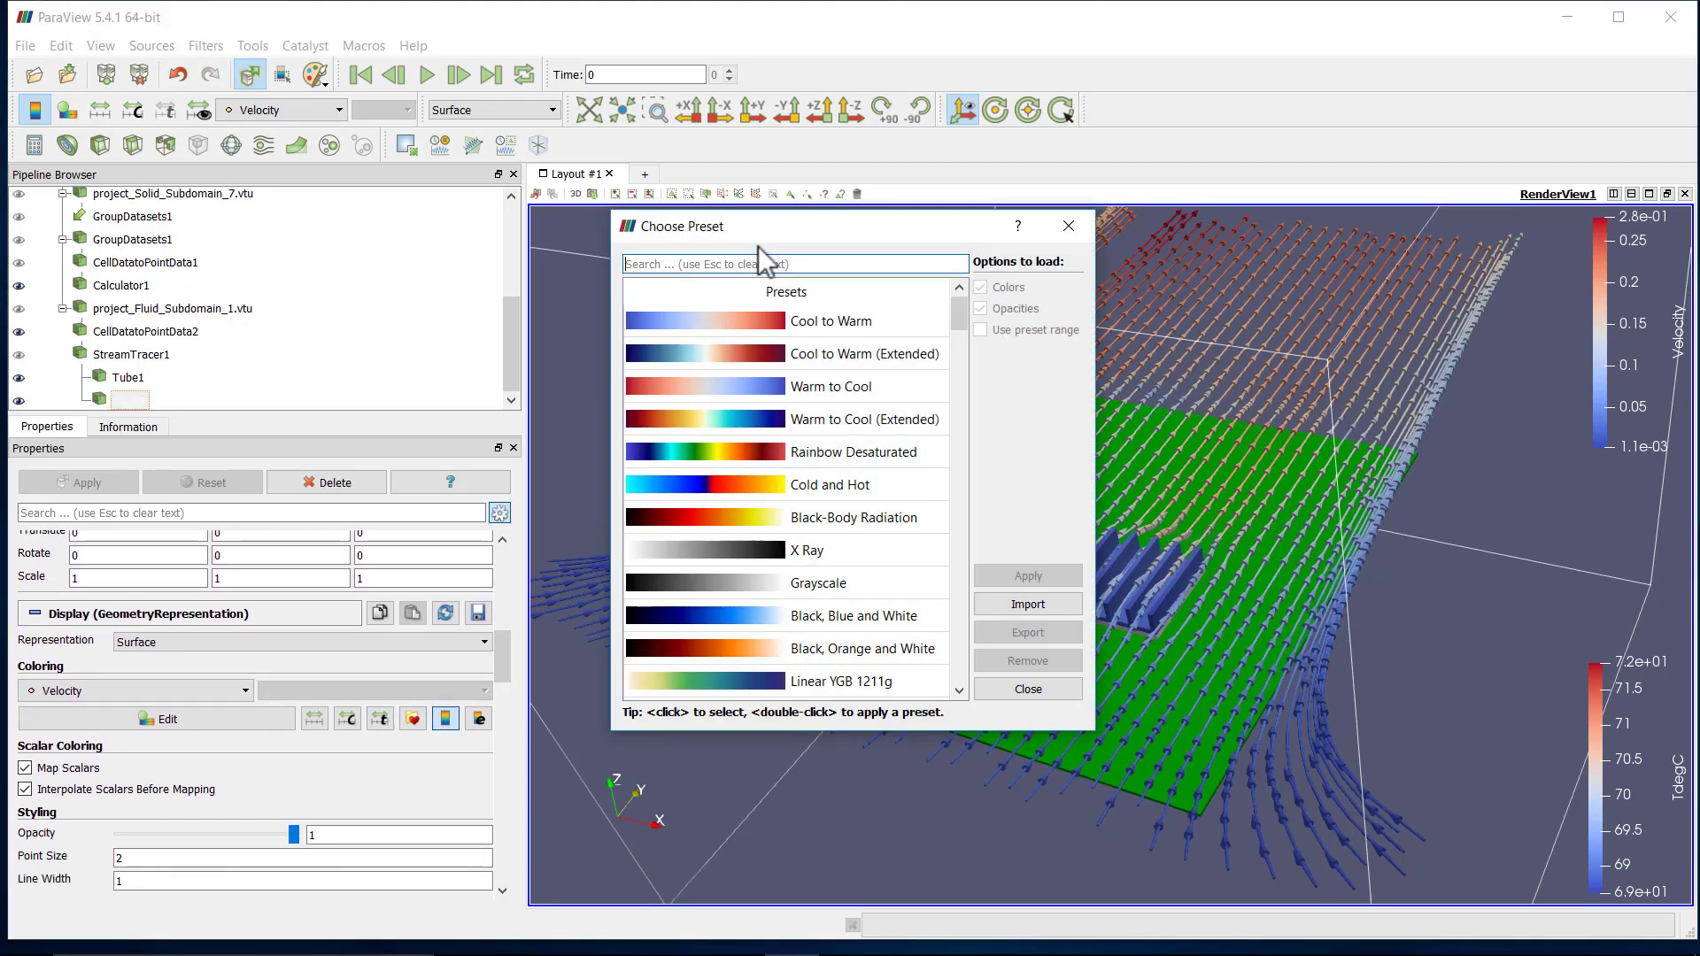
{"action": "type", "text": "ra"}
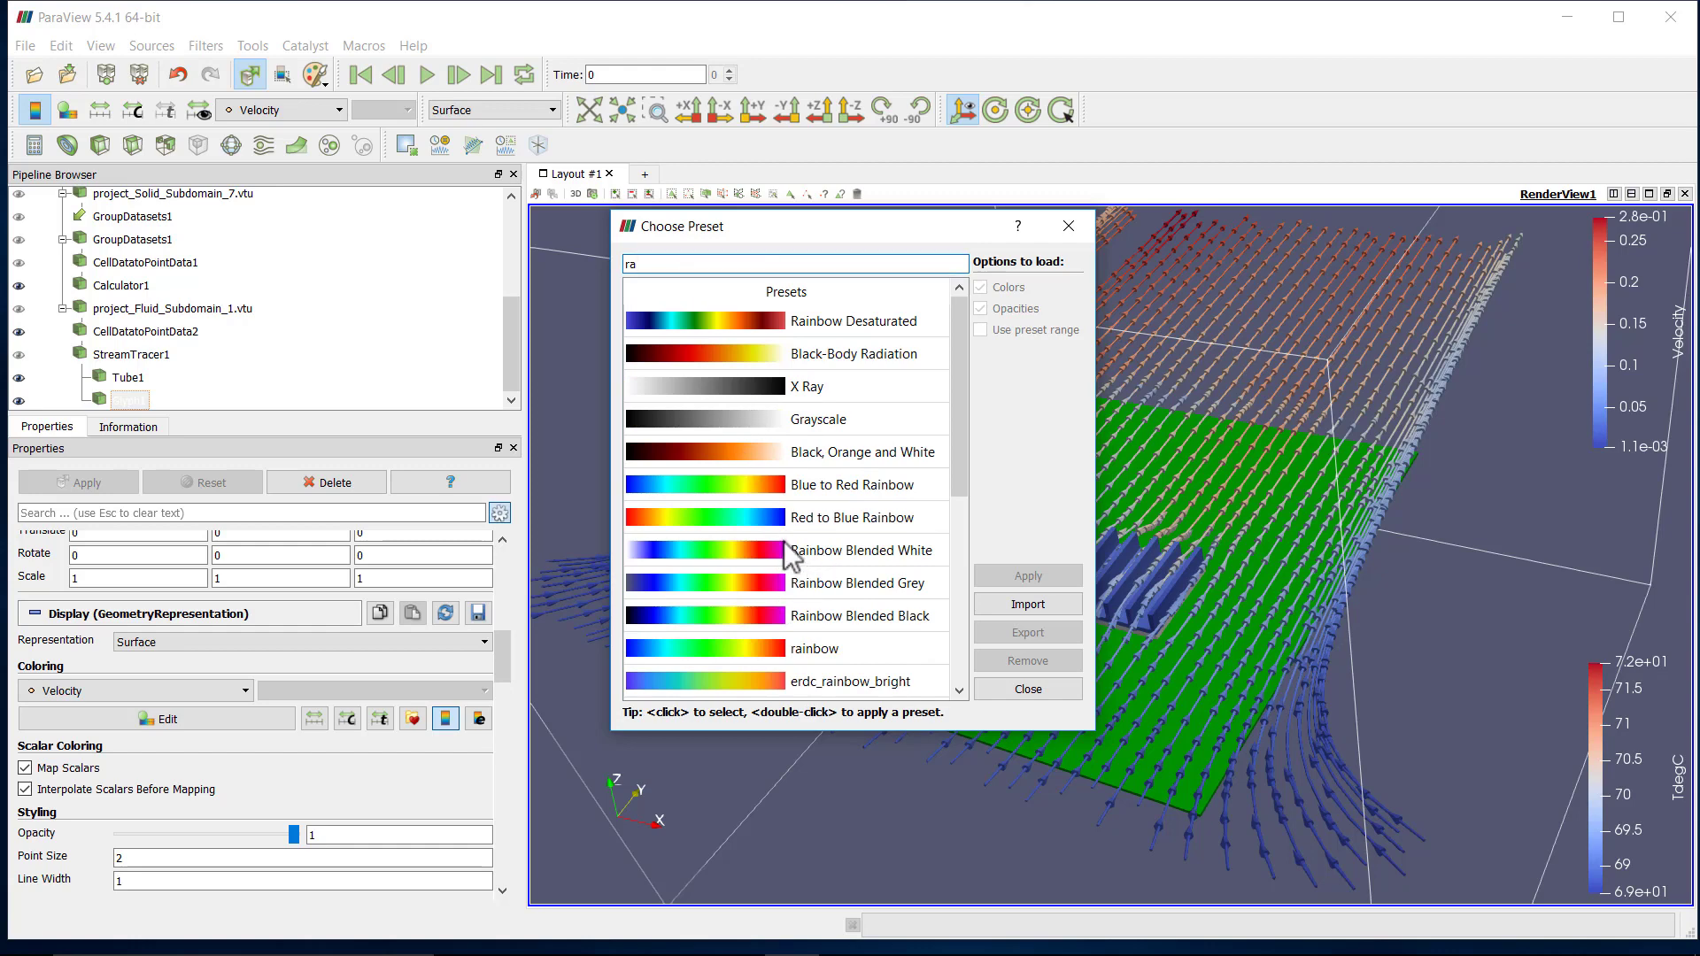
{"action": "left_click", "coordinate": [779, 484]}
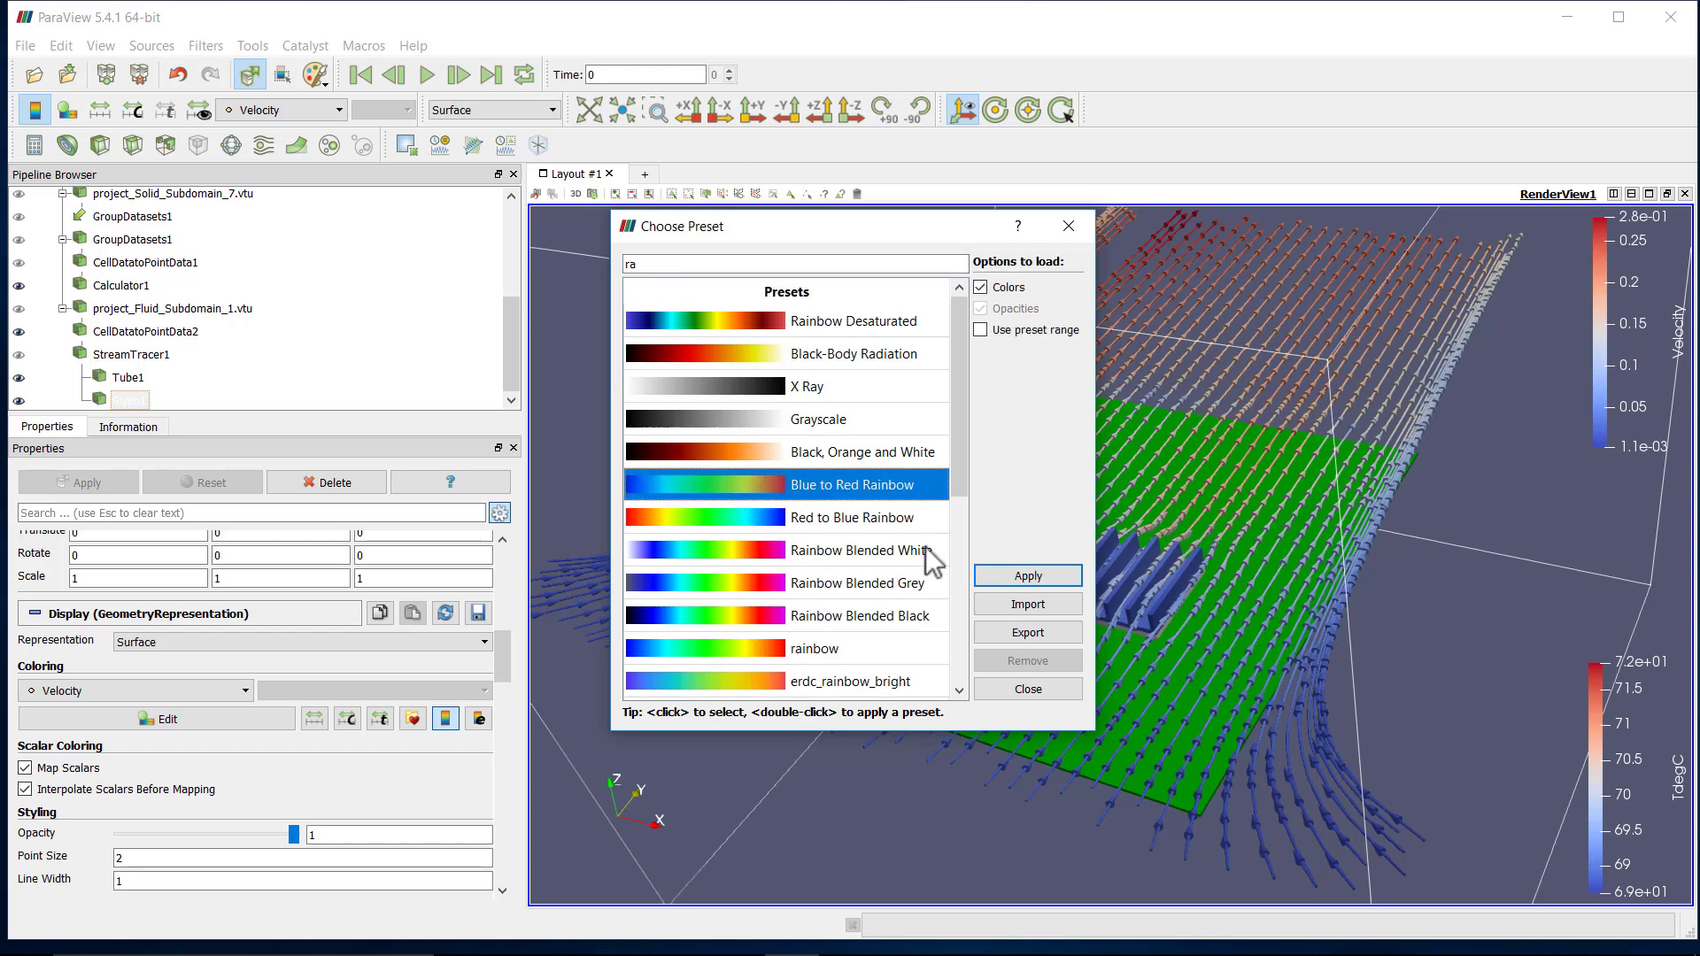
{"action": "left_click", "coordinate": [1016, 579]}
{"action": "left_click", "coordinate": [1029, 689]}
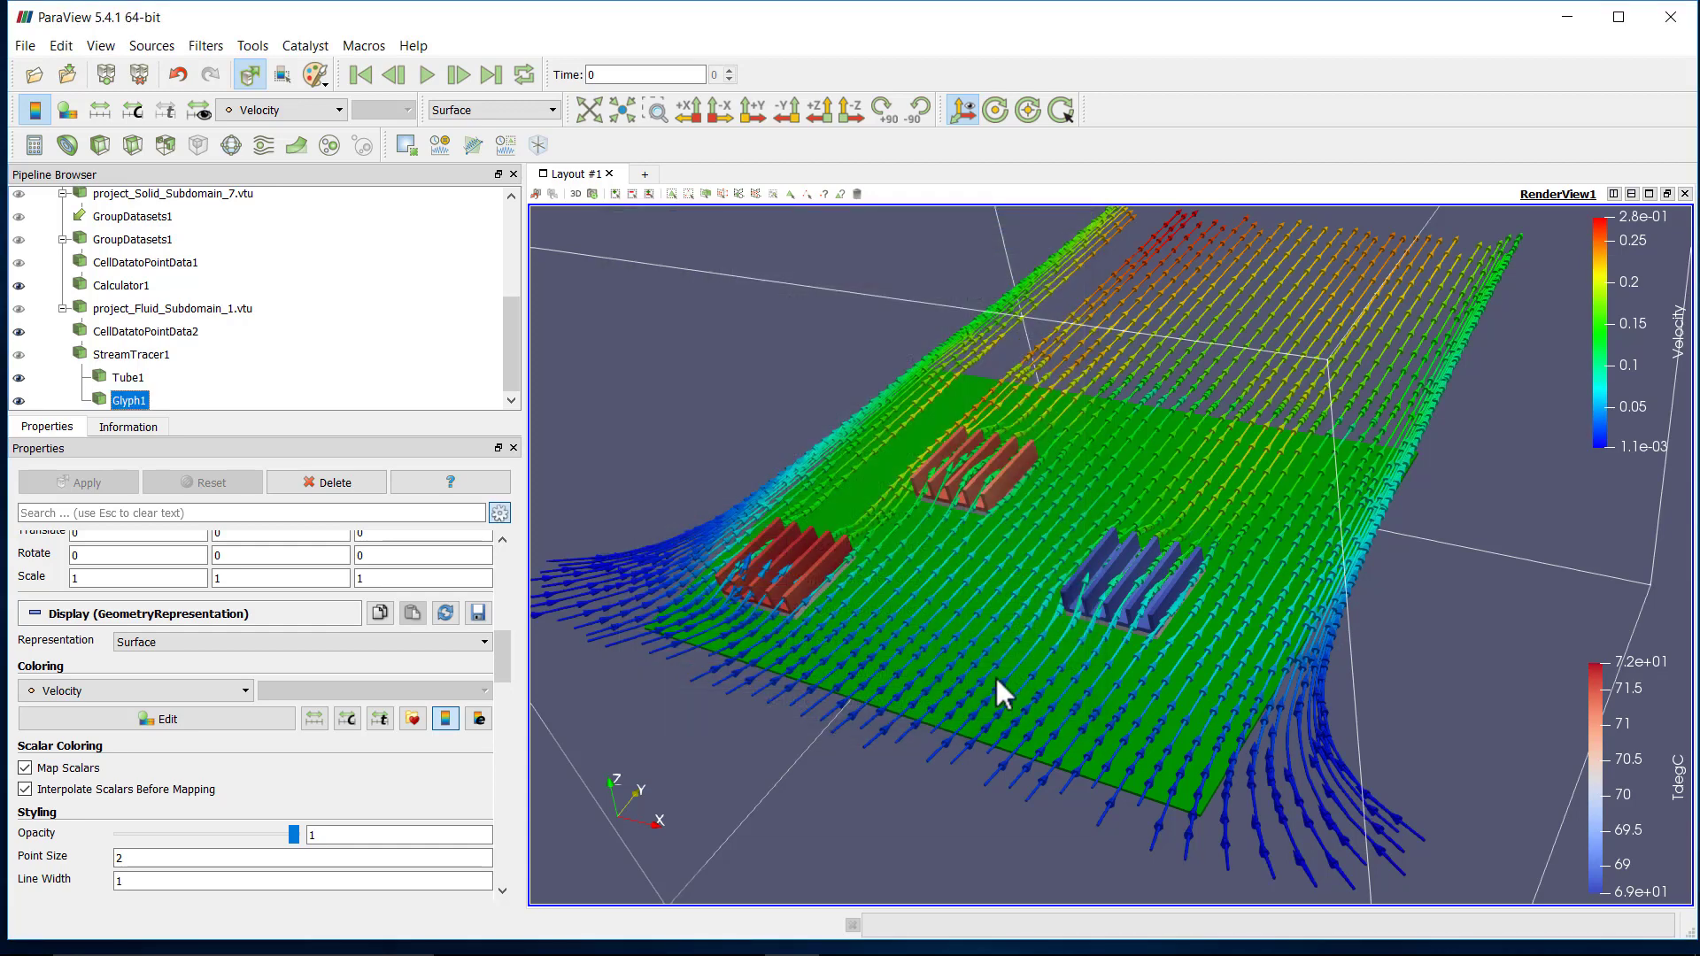
Apply the Blue to Red Rainbow color preset to the TdegC coloring of Calculator1.
{"action": "left_click", "coordinate": [128, 285]}
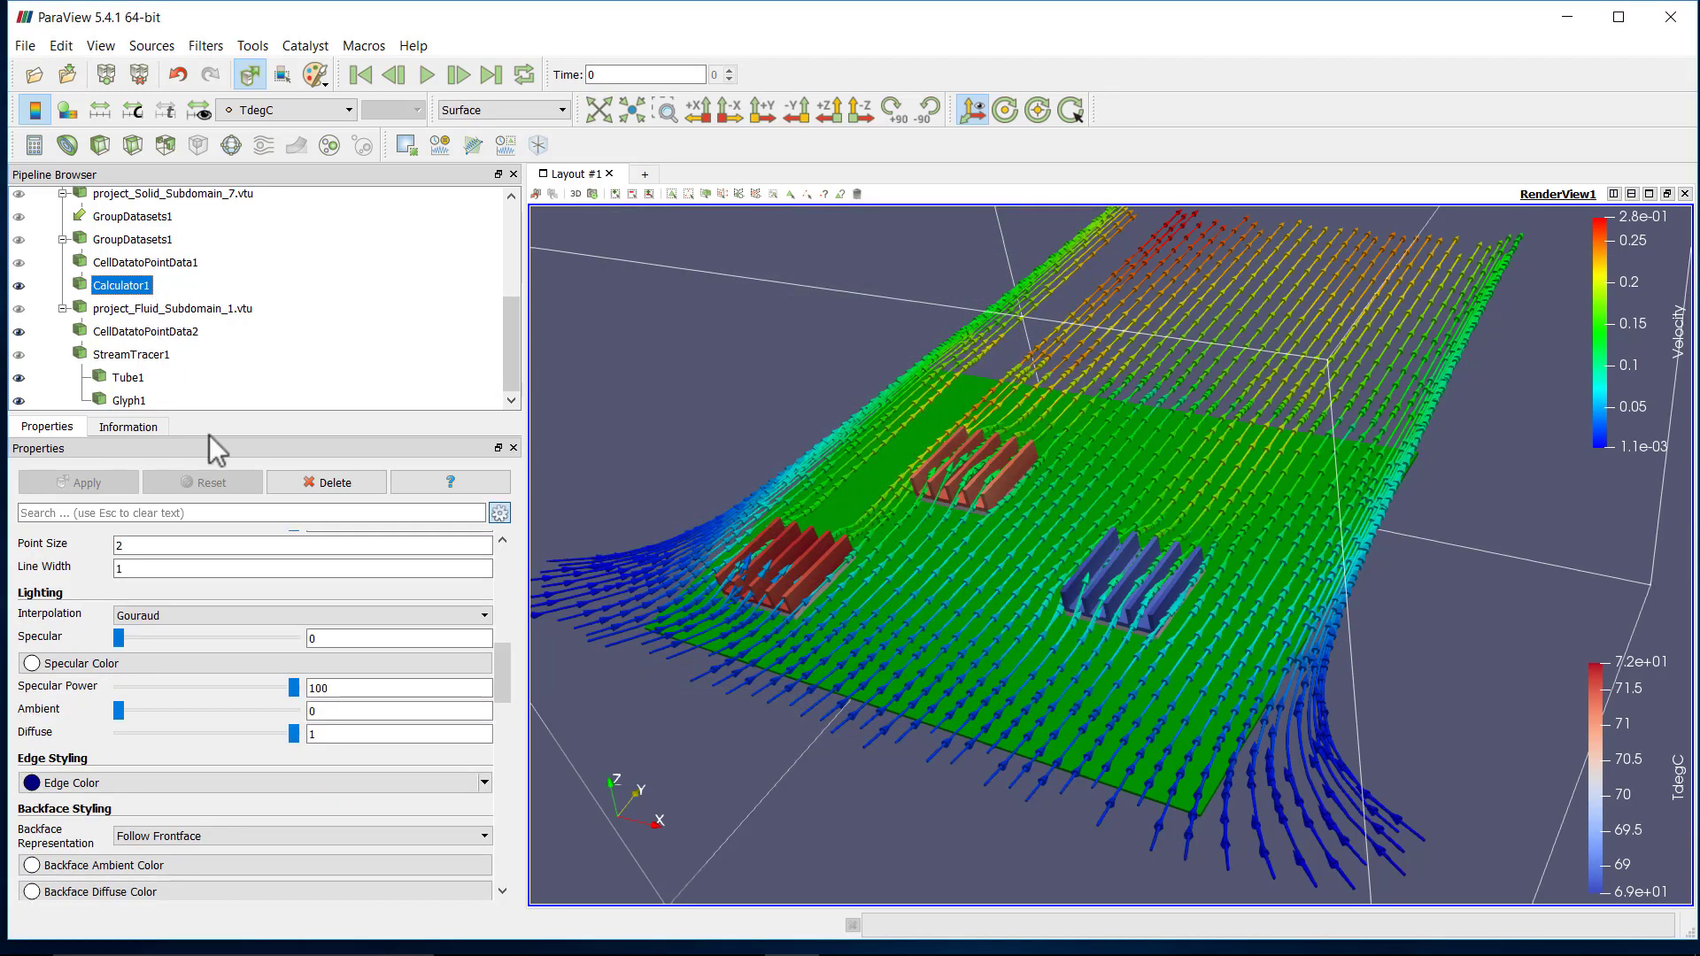
{"action": "mouse_move", "coordinate": [507, 681]}
{"action": "left_mouse_down"}
{"action": "mouse_move", "coordinate": [500, 757]}
{"action": "mouse_move", "coordinate": [528, 854]}
{"action": "mouse_move", "coordinate": [528, 565]}
{"action": "mouse_move", "coordinate": [513, 628]}
{"action": "left_mouse_up"}
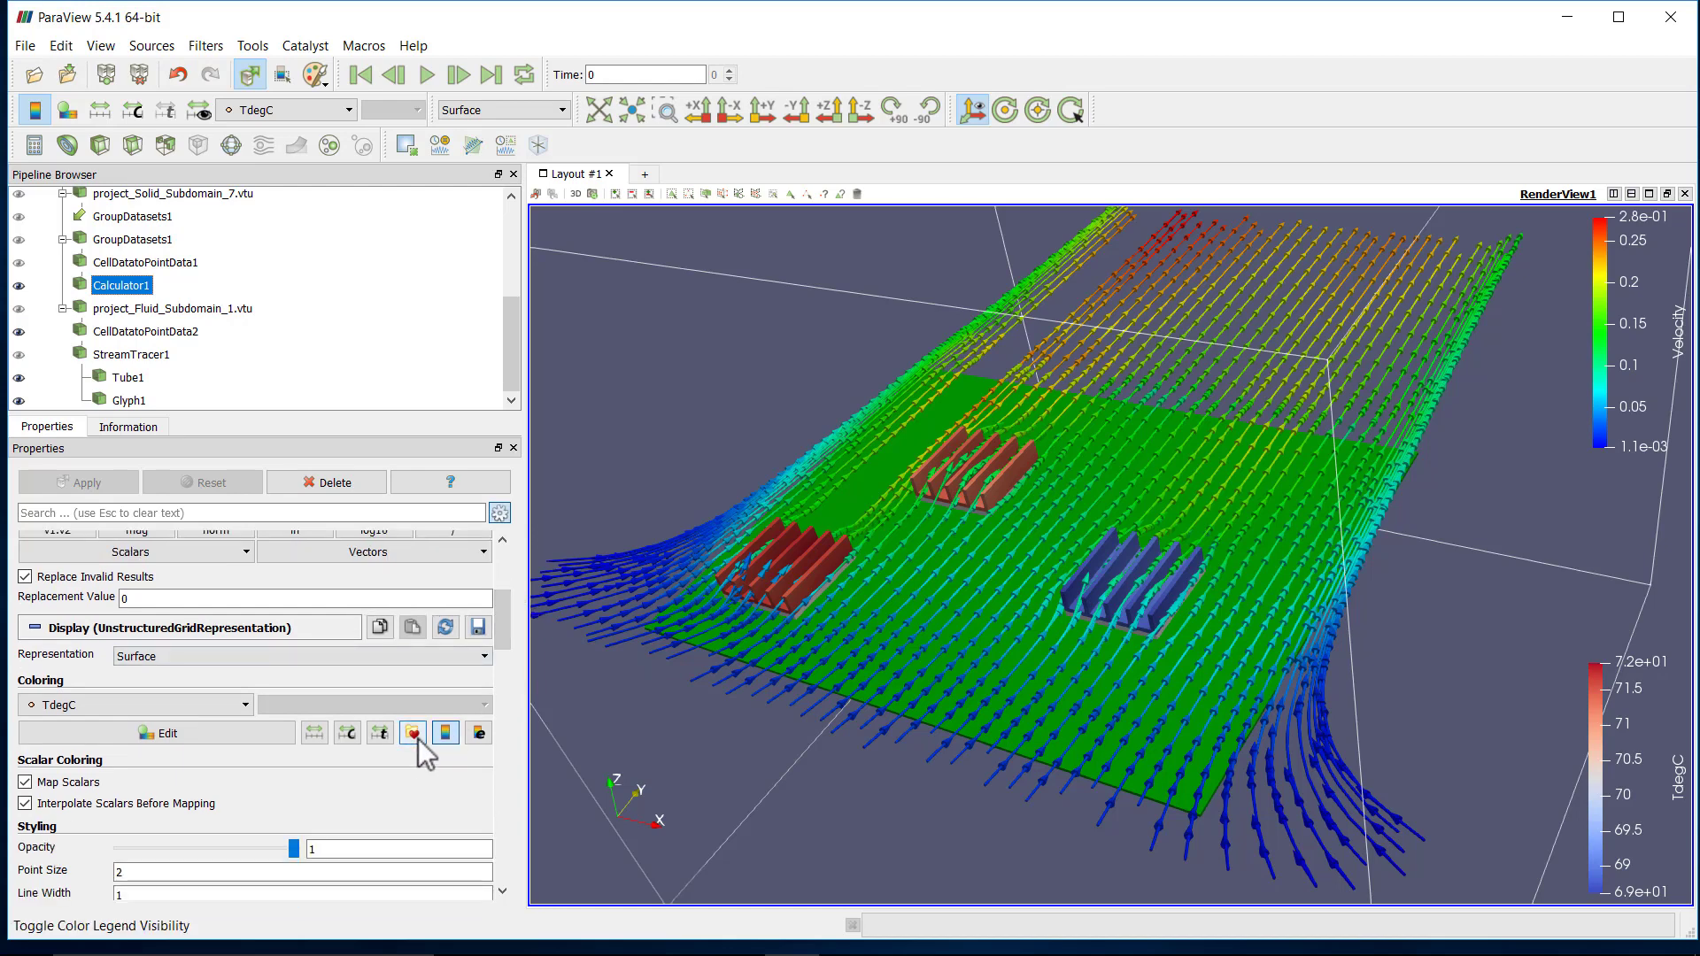
{"action": "left_click", "coordinate": [416, 738]}
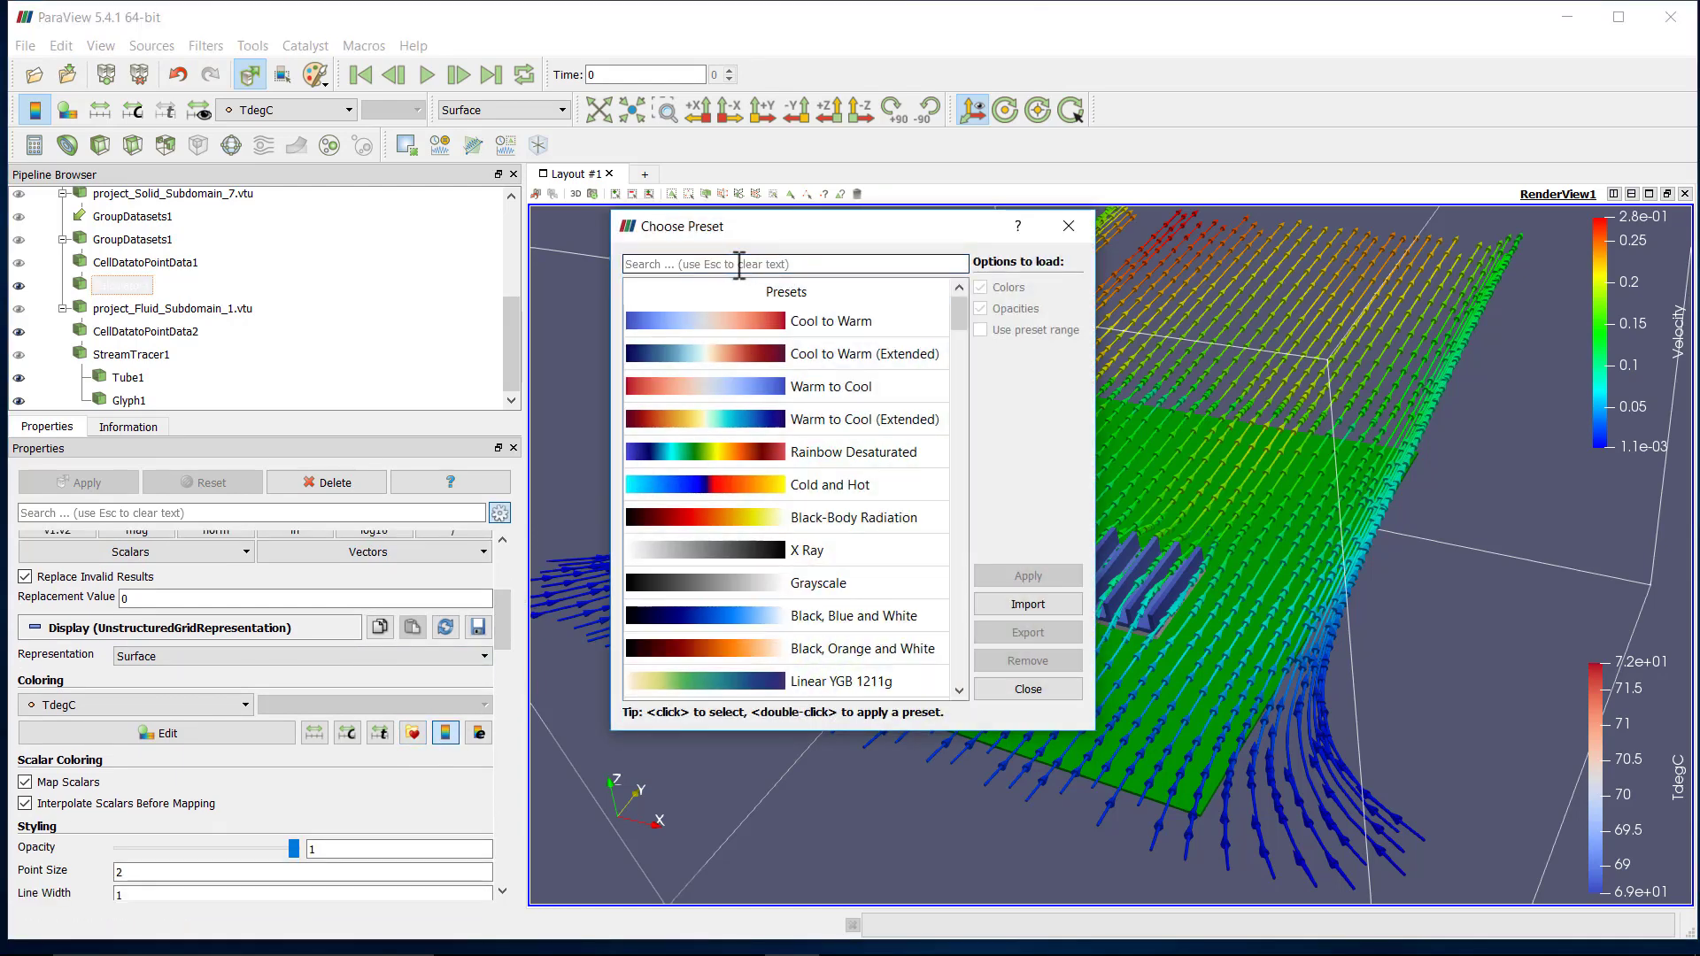
{"action": "type", "text": "rain"}
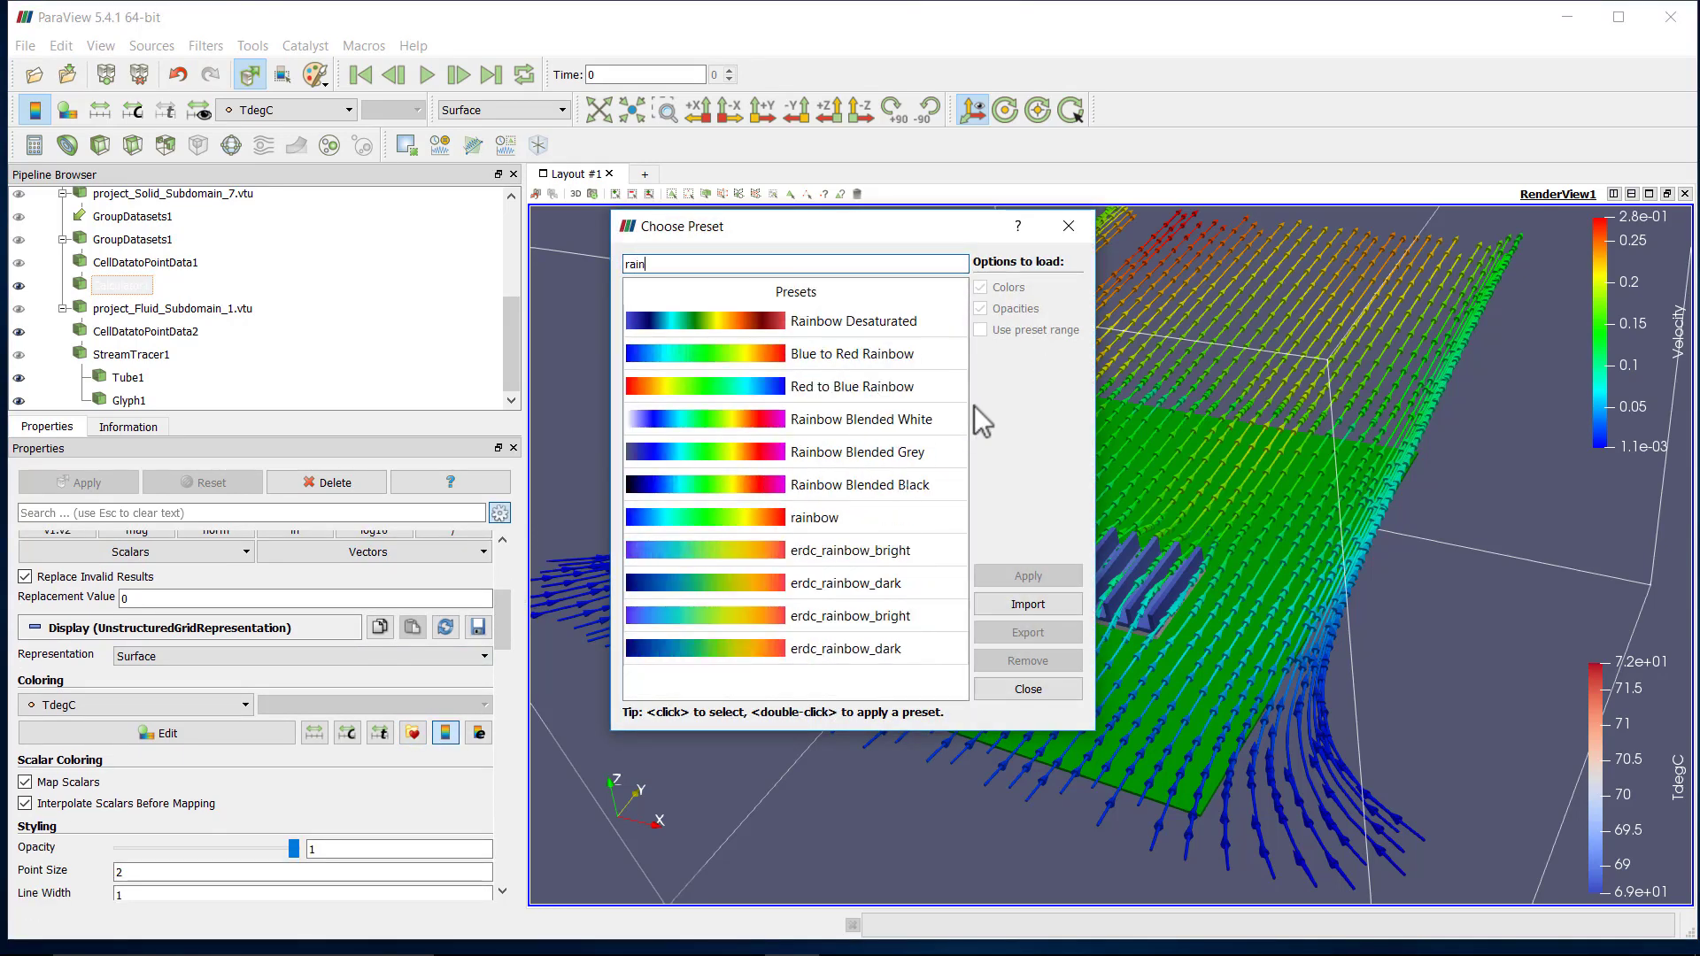
{"action": "left_click", "coordinate": [847, 363]}
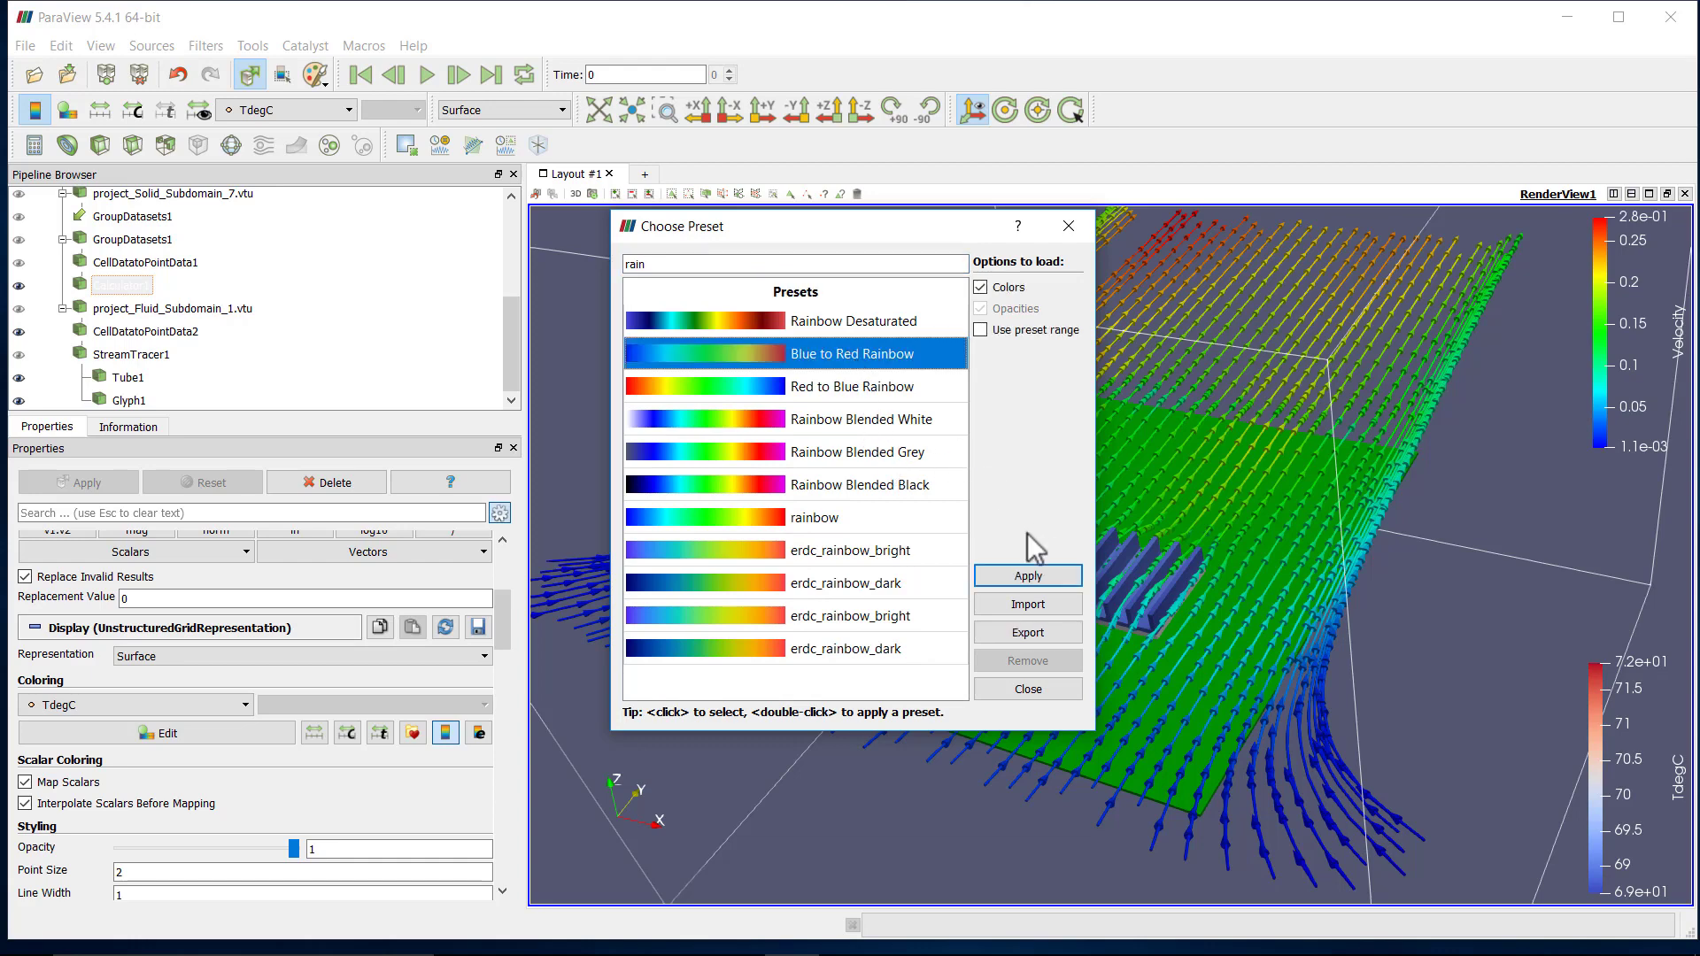
{"action": "left_click", "coordinate": [1018, 575]}
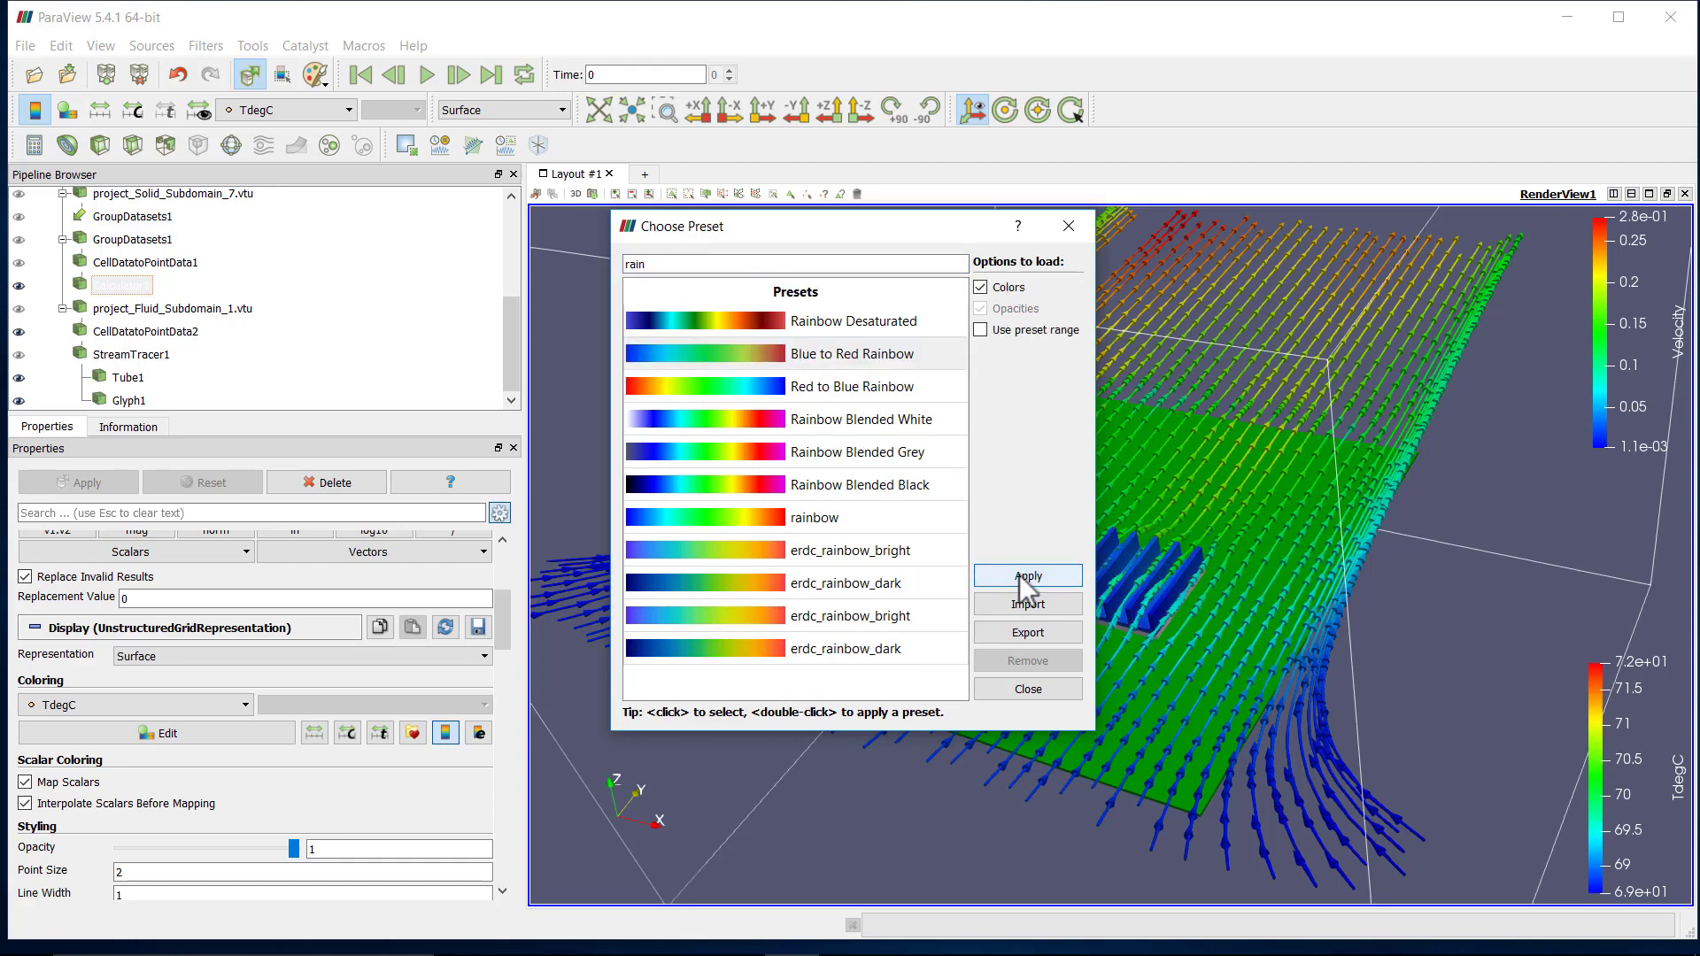
{"action": "left_click", "coordinate": [1029, 689]}
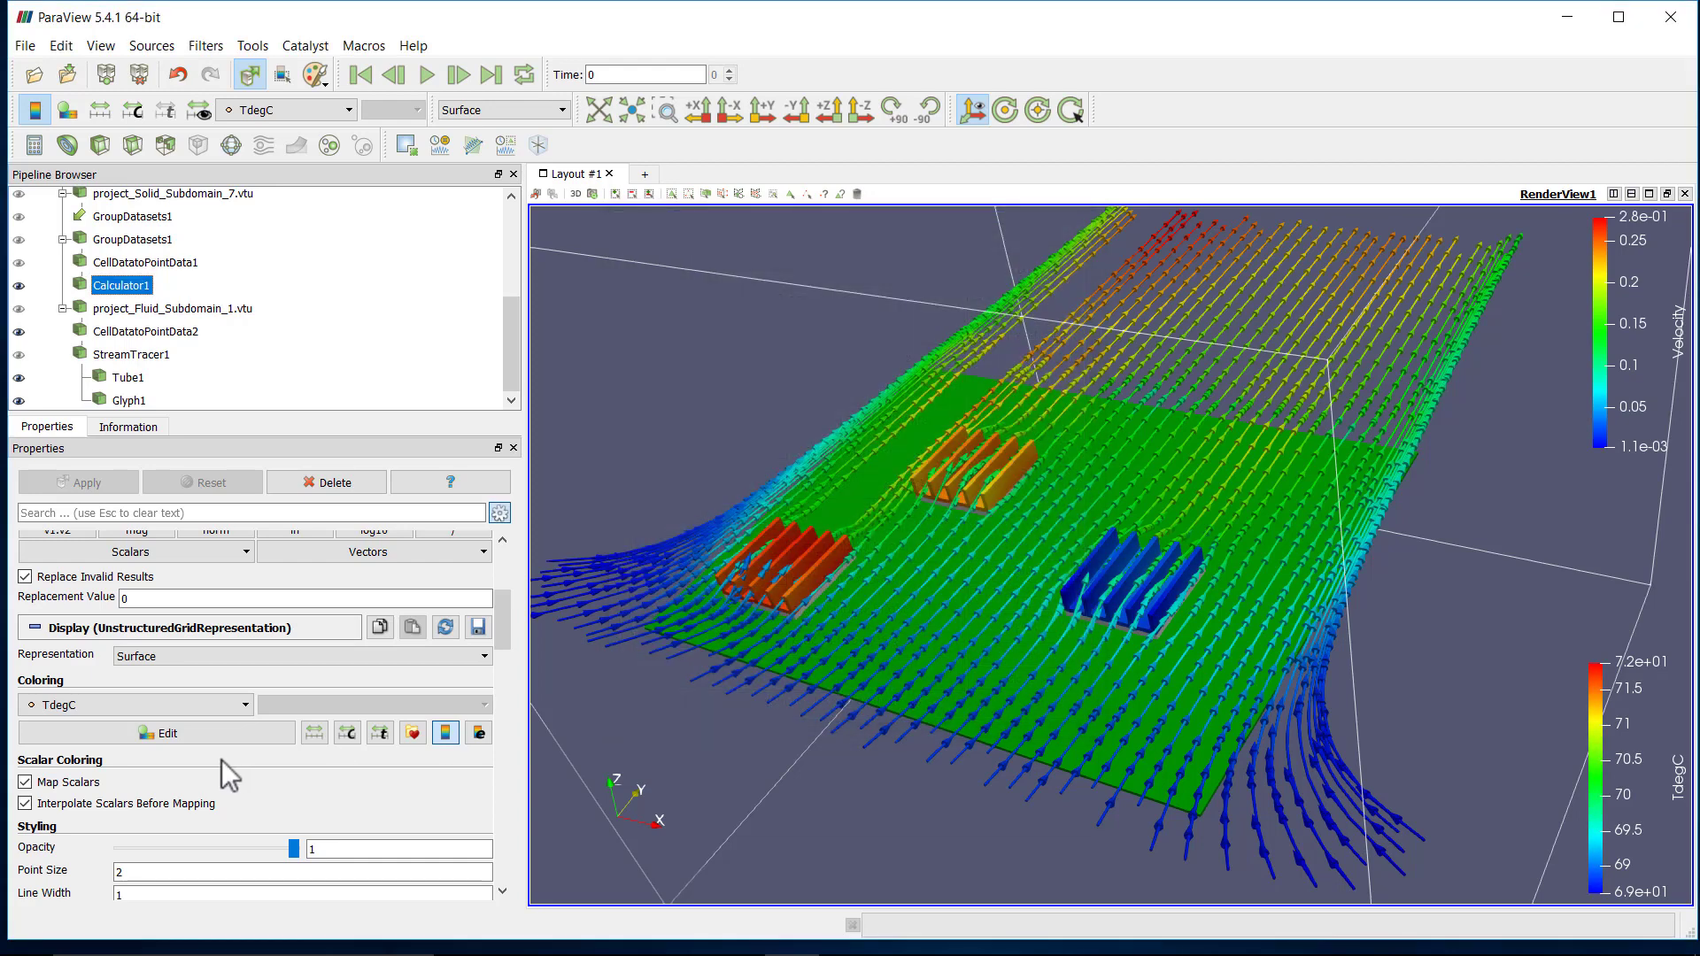
Hide the TdegC color legend of Calculator1 in the render view.
{"action": "left_click", "coordinate": [445, 733]}
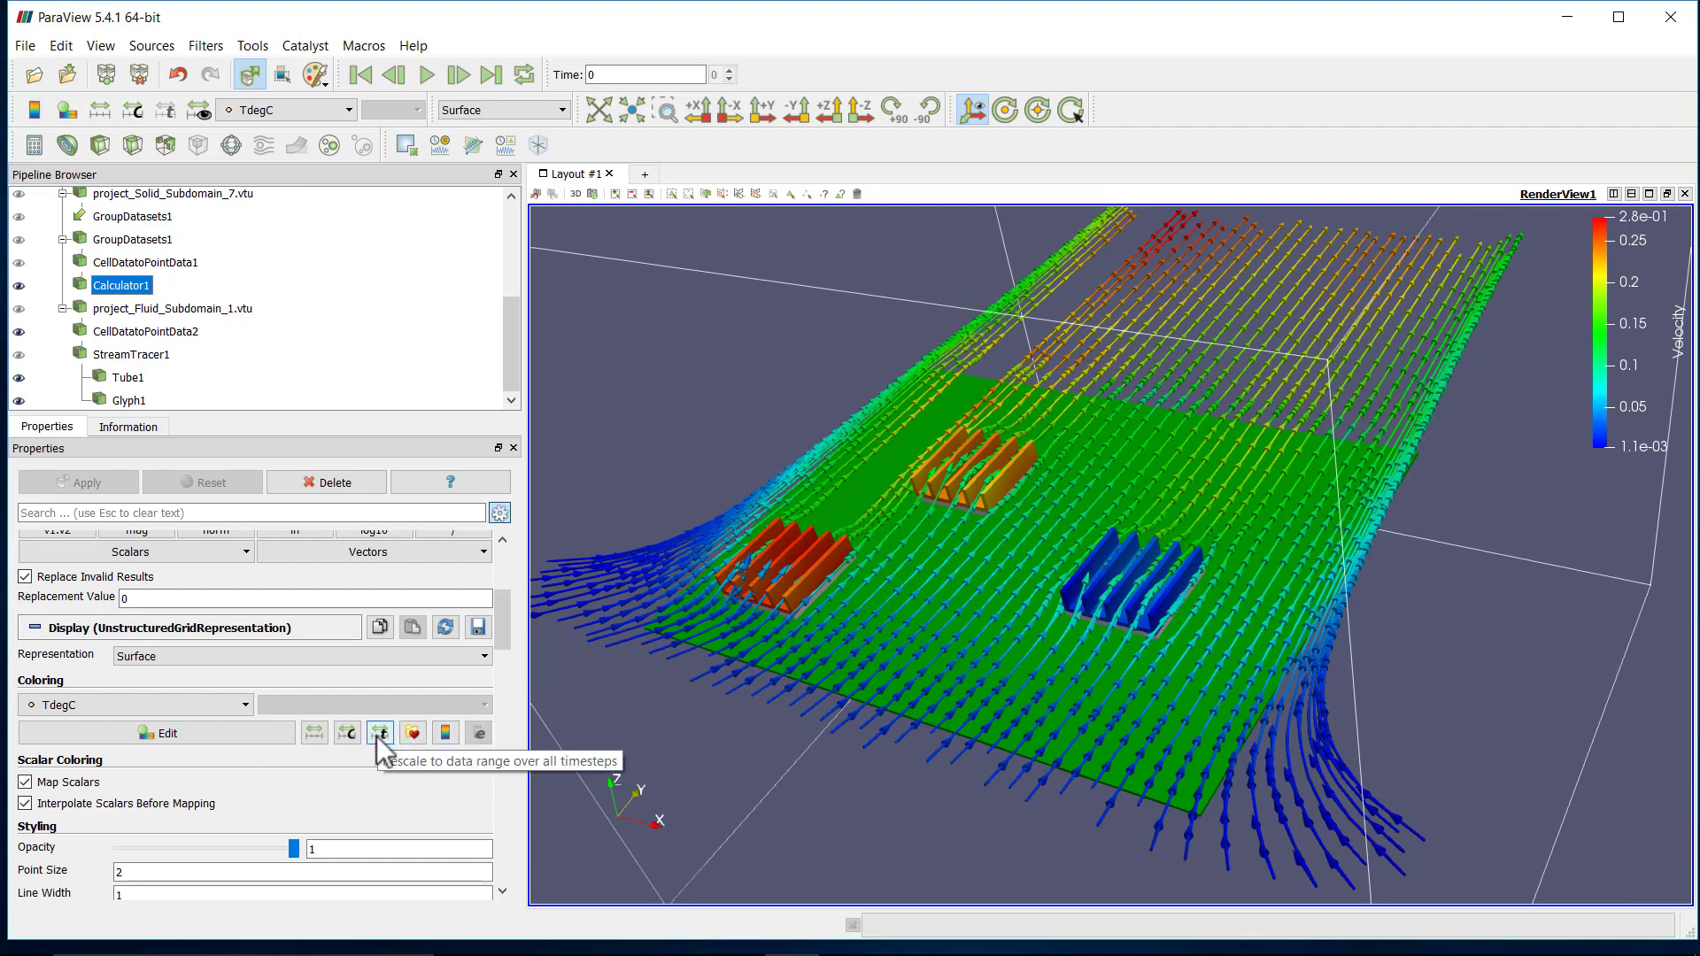
{"action": "left_click", "coordinate": [347, 734]}
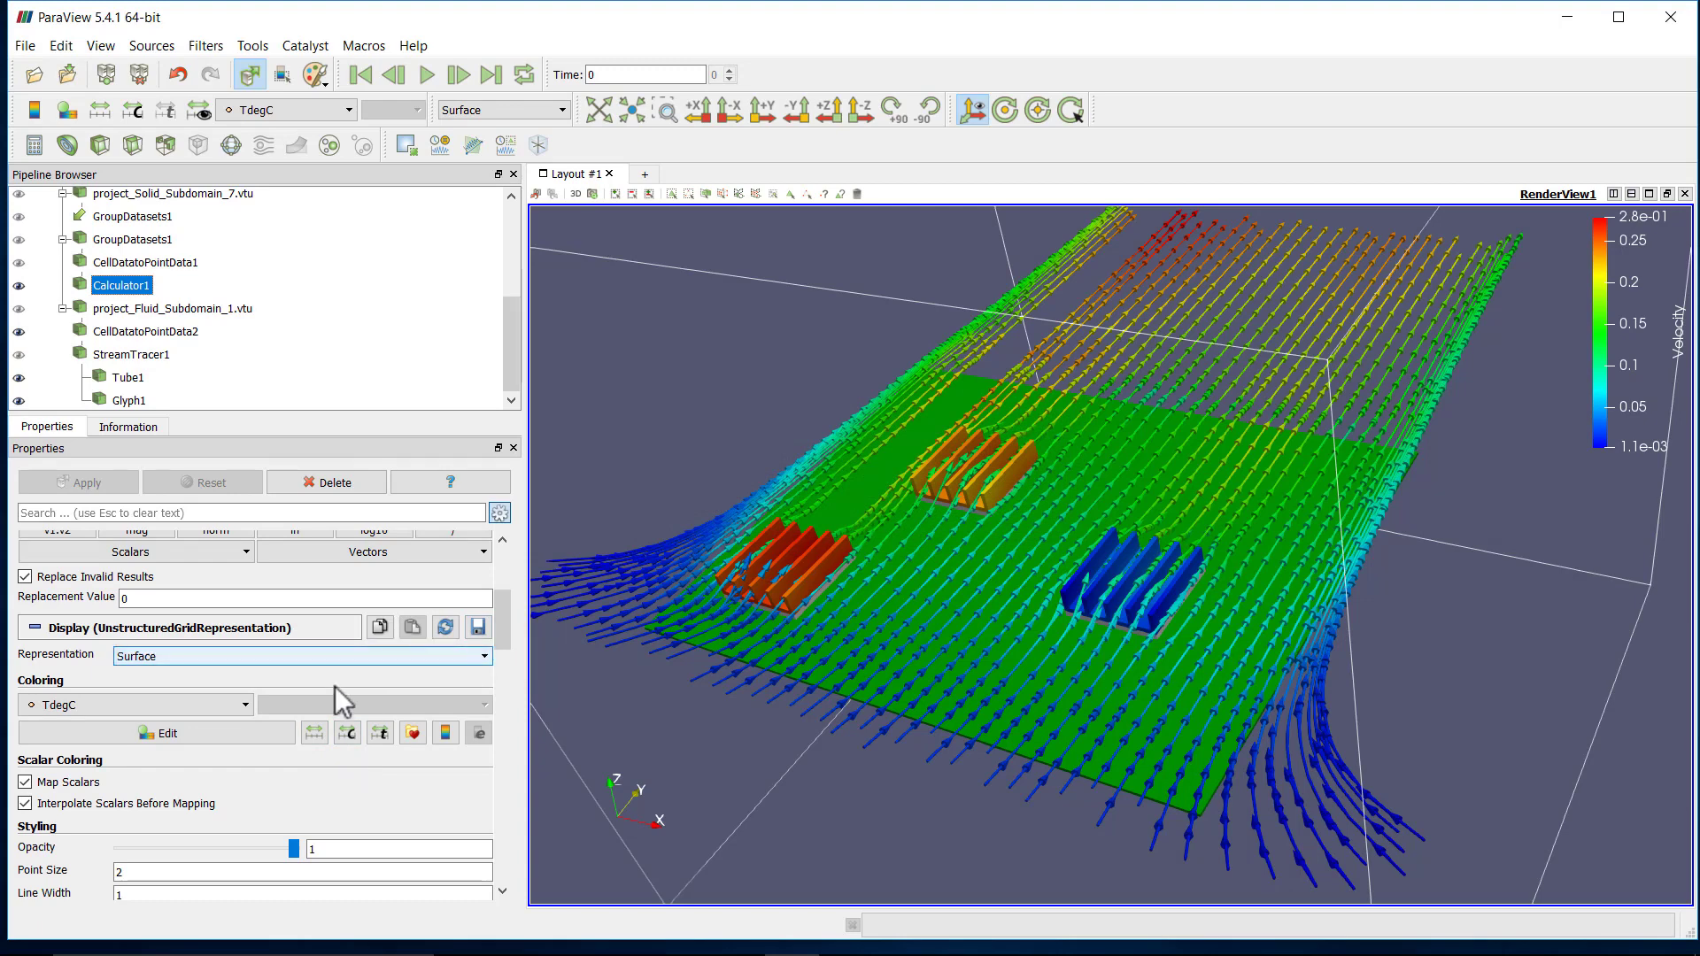
{"action": "left_click", "coordinate": [317, 740]}
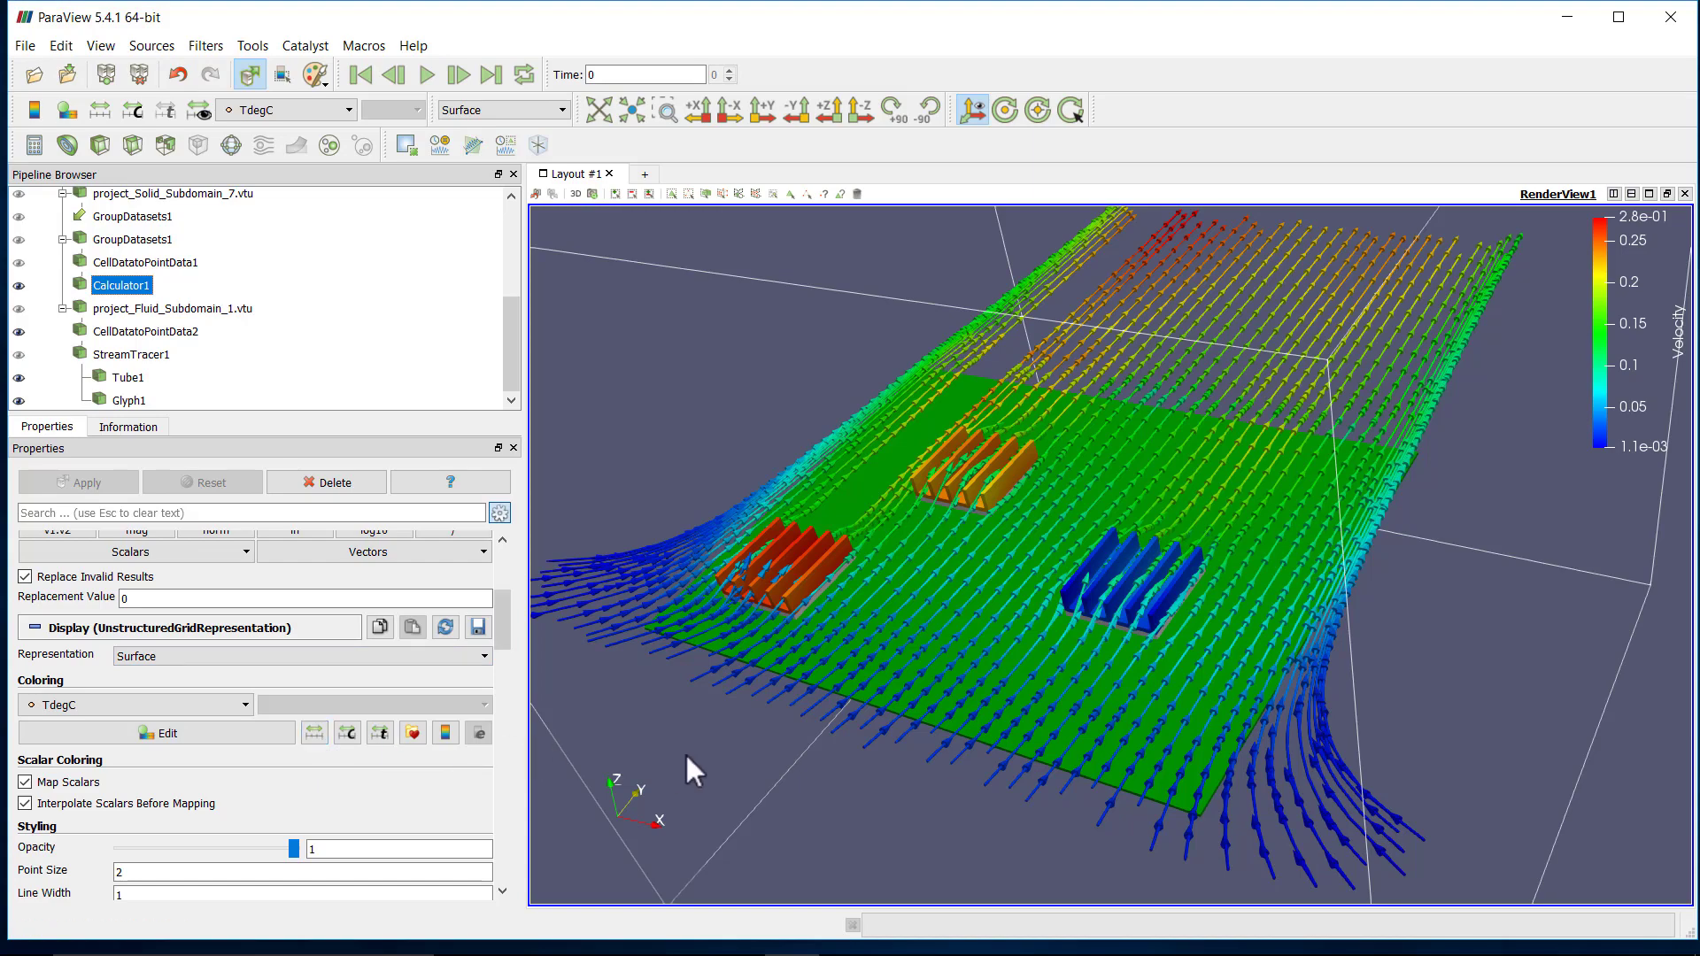
Examine the colored heat sinks, streamlines and velocity arrows over the PCB from several angles and distances.
{"action": "left_click_drag", "start_coordinate": [751, 745], "coordinate": [922, 690]}
{"action": "left_click_drag", "start_coordinate": [1032, 667], "coordinate": [694, 588]}
{"action": "scroll", "coordinate": [968, 575], "scroll_direction": "up", "scroll_amount": 4}
{"action": "scroll", "coordinate": [947, 583], "scroll_direction": "down", "scroll_amount": 5}
{"action": "scroll", "coordinate": [875, 579], "scroll_direction": "down", "scroll_amount": 3}
{"action": "scroll", "coordinate": [878, 572], "scroll_direction": "up", "scroll_amount": 4}
{"action": "scroll", "coordinate": [824, 558], "scroll_direction": "up", "scroll_amount": 3}
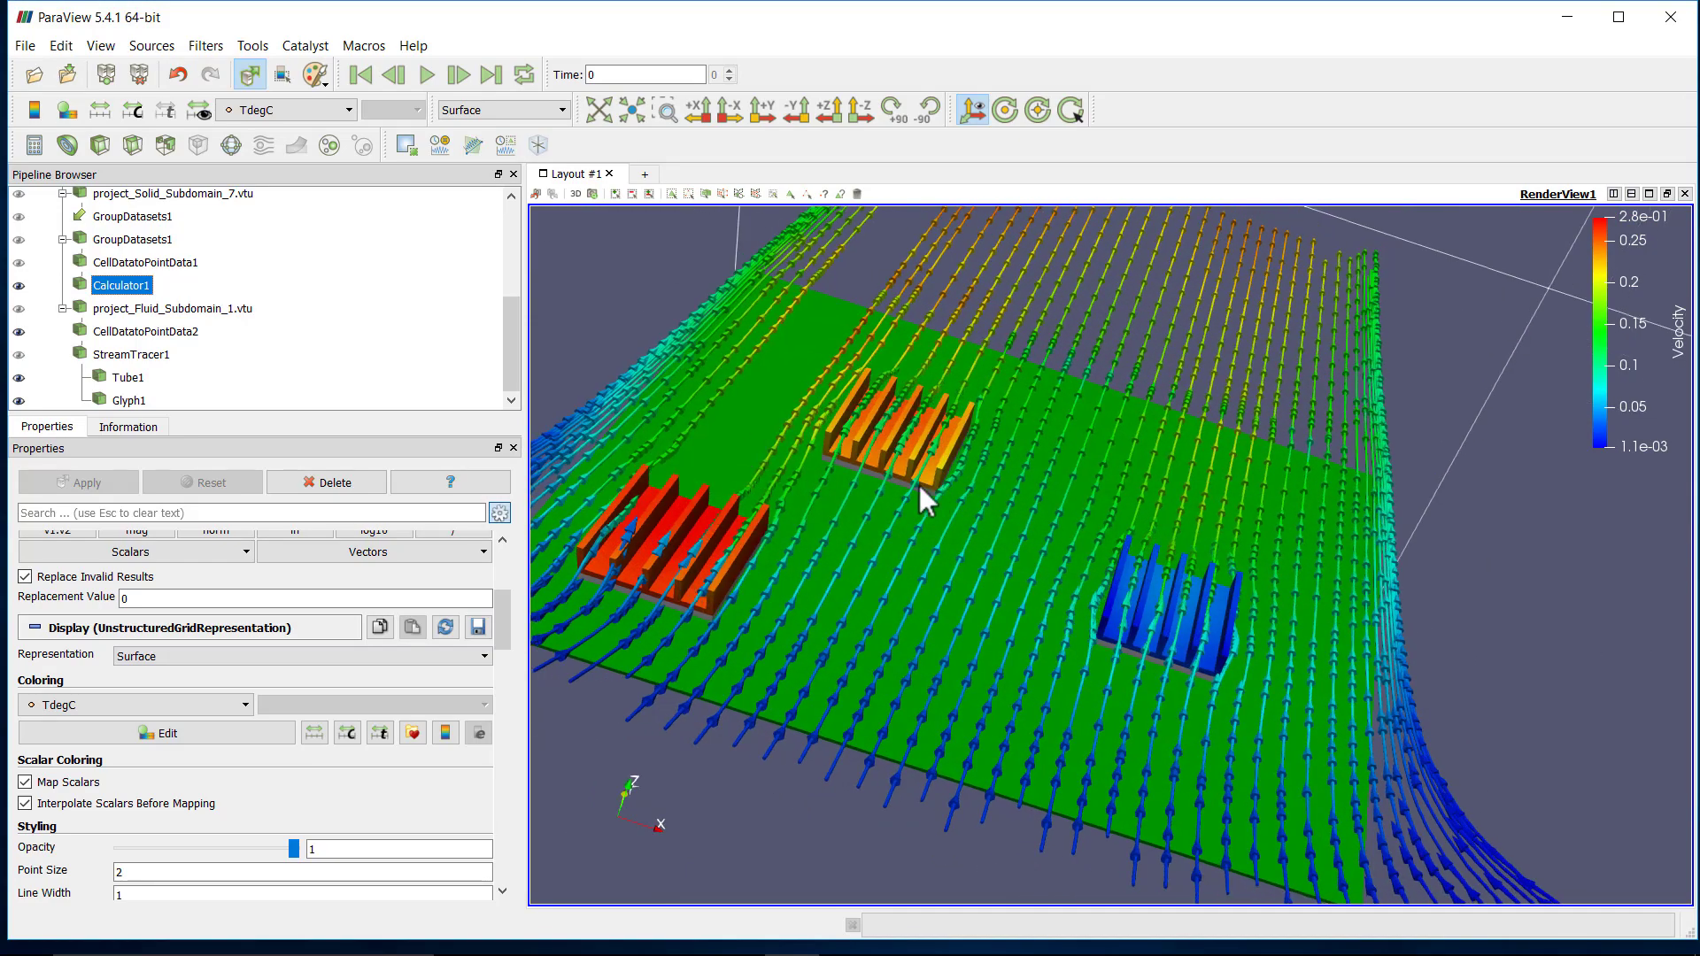
{"action": "scroll", "coordinate": [919, 485], "scroll_direction": "down", "scroll_amount": 3}
{"action": "left_click_drag", "start_coordinate": [873, 516], "coordinate": [949, 549]}
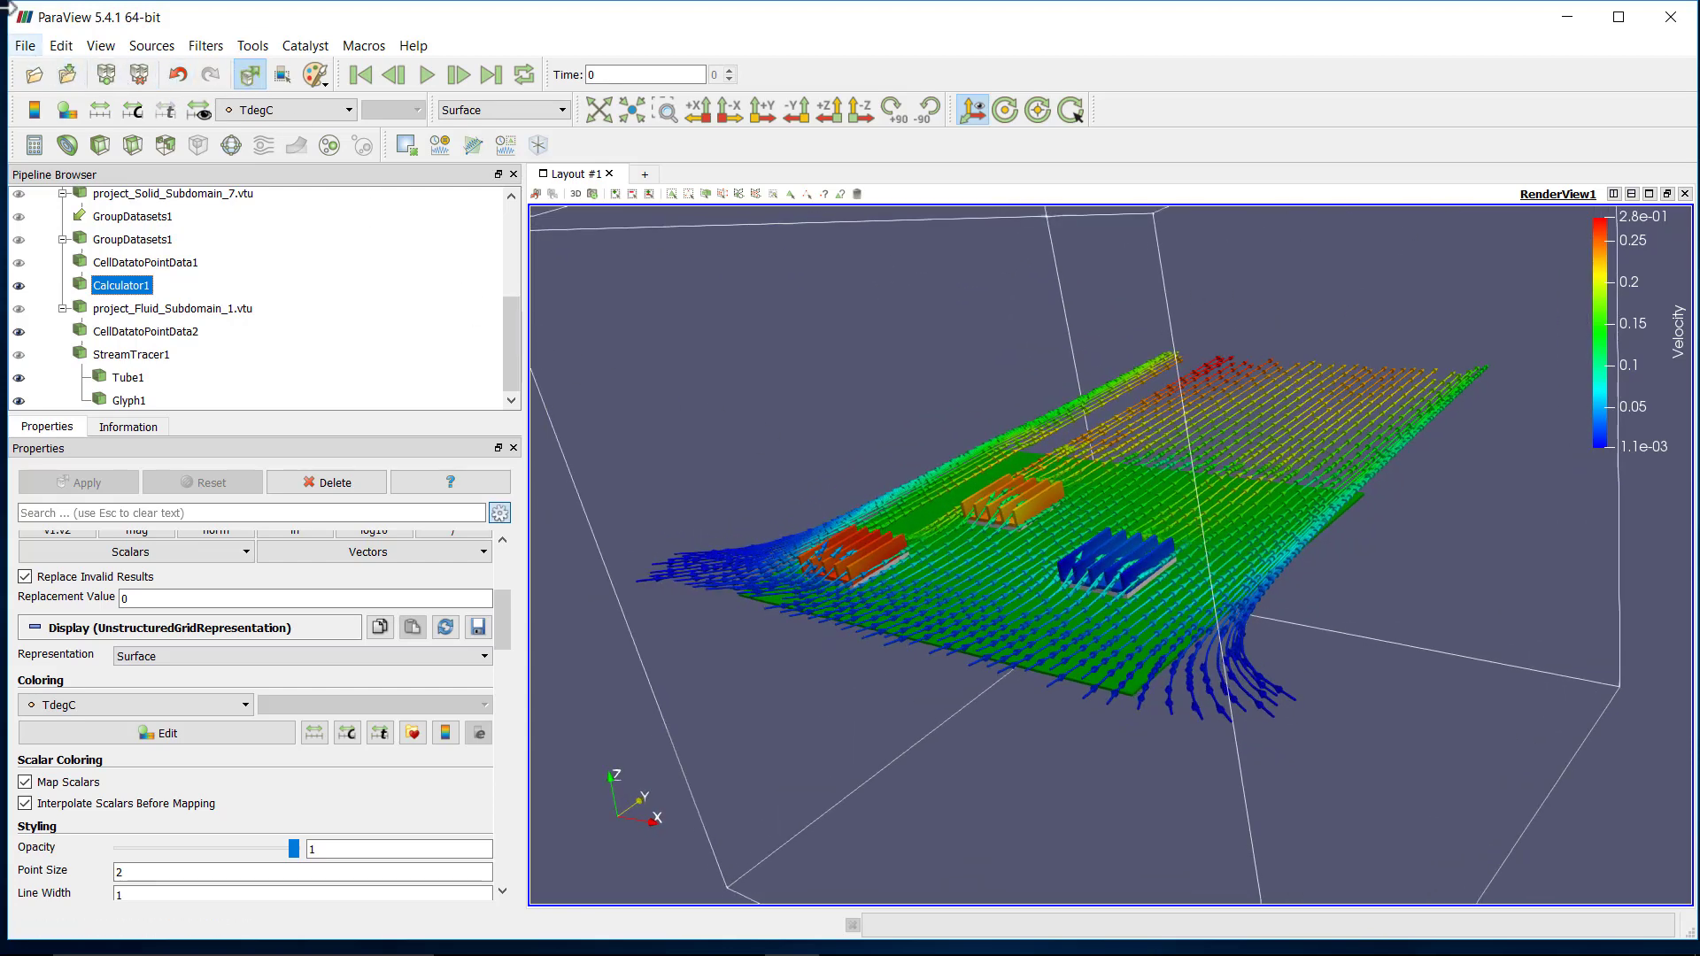
Save the session as a ParaView state file named Tut in the Paraview_Results folder.
{"action": "left_click", "coordinate": [26, 46]}
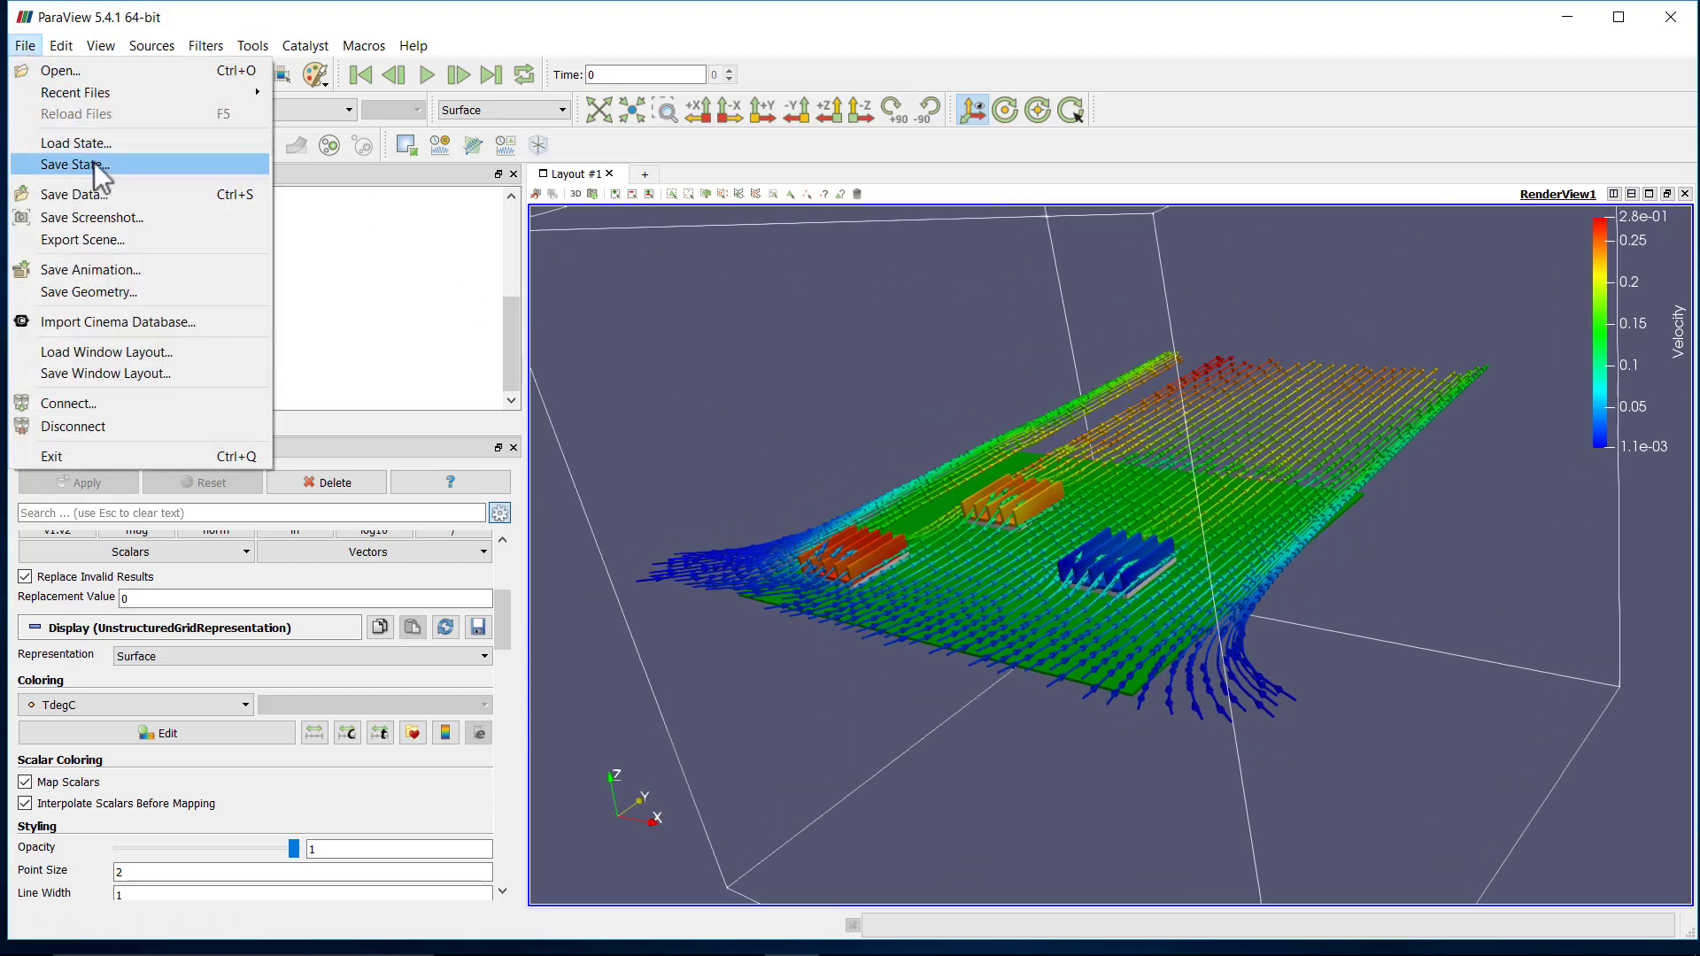
{"action": "left_click", "coordinate": [97, 166]}
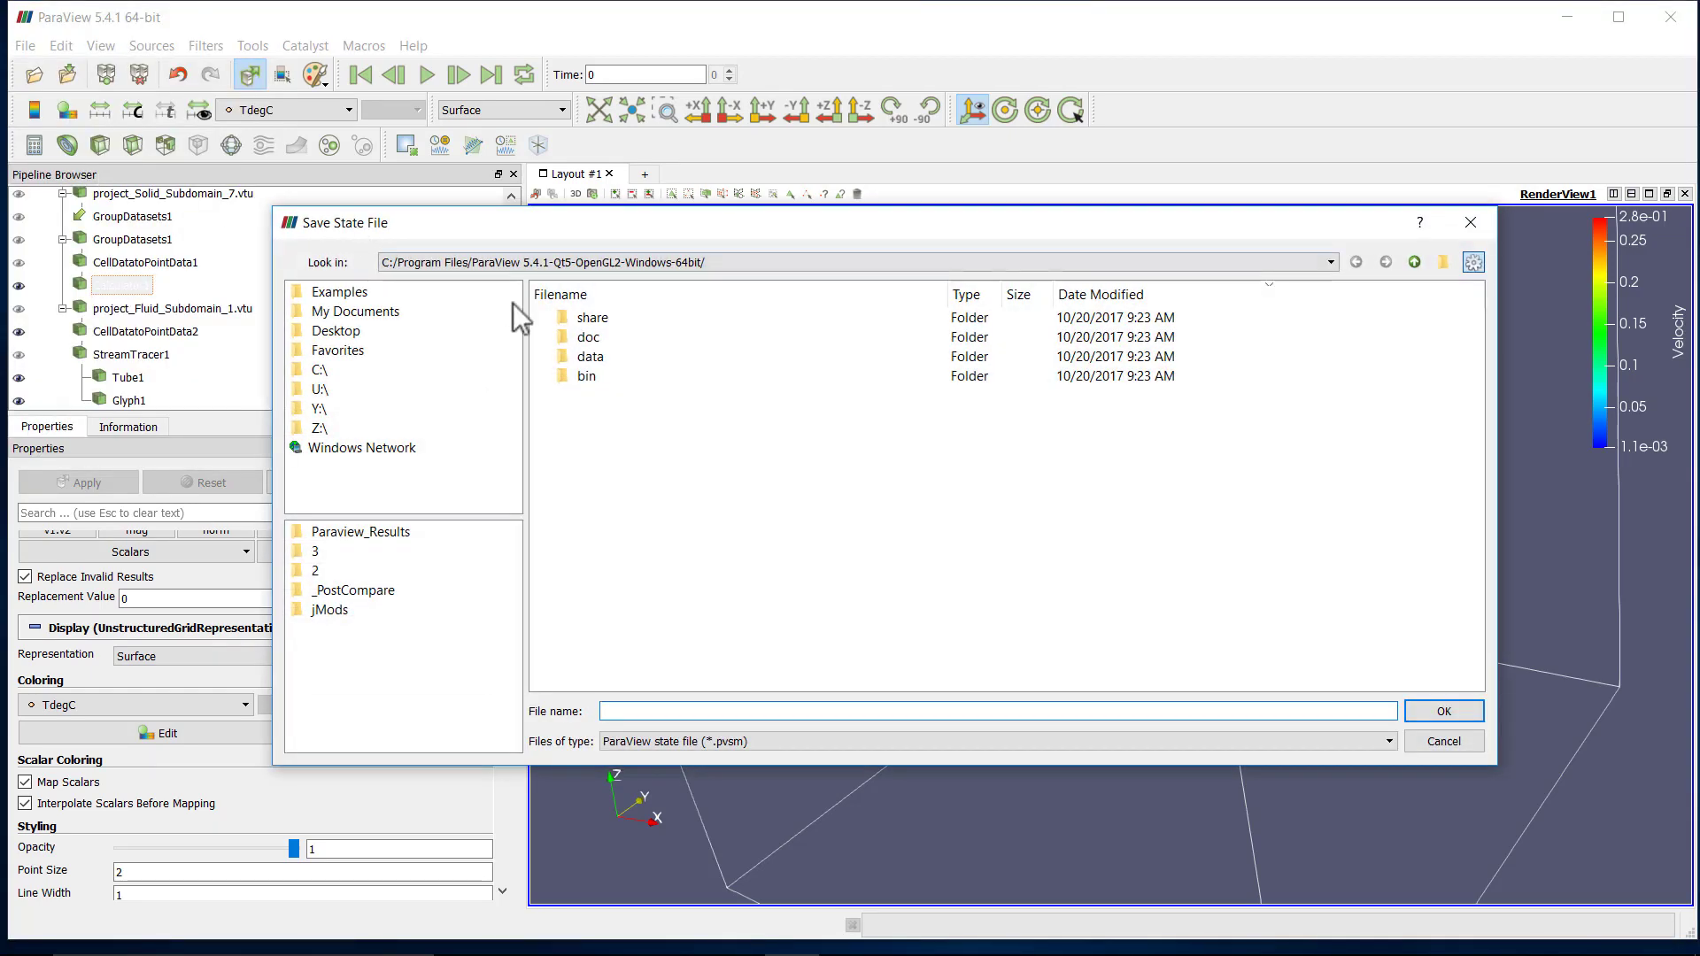
{"action": "left_click", "coordinate": [407, 540]}
{"action": "left_click", "coordinate": [701, 710]}
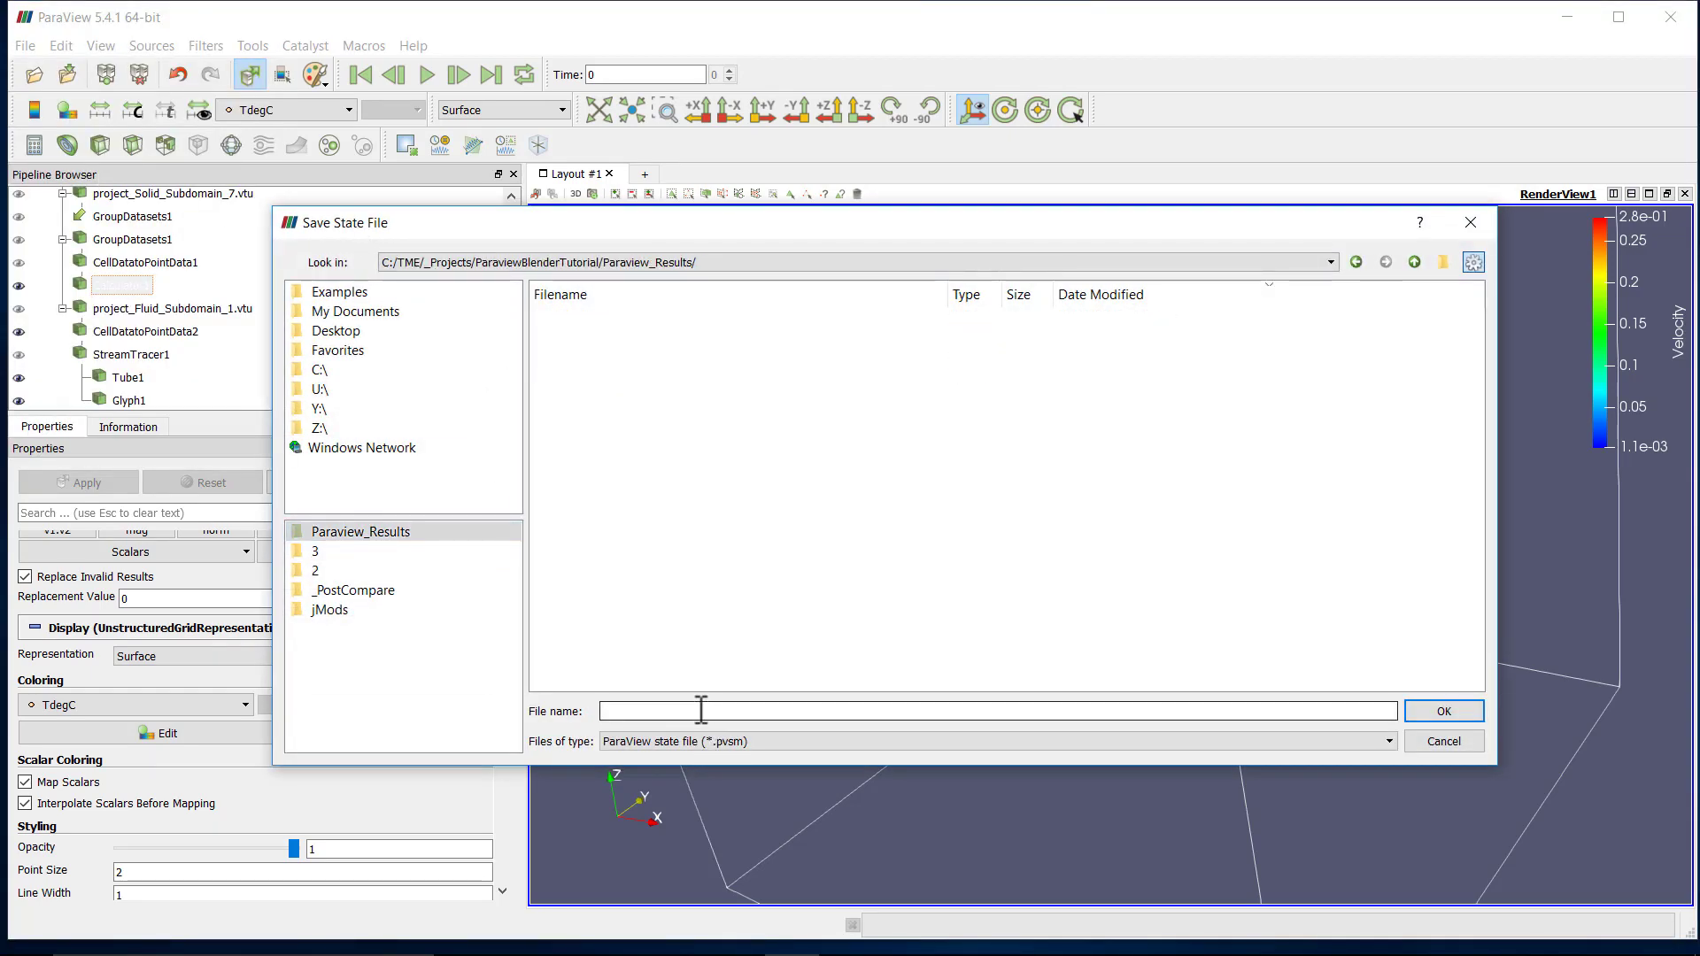
{"action": "type", "text": "Tut"}
{"action": "key", "text": "Return"}
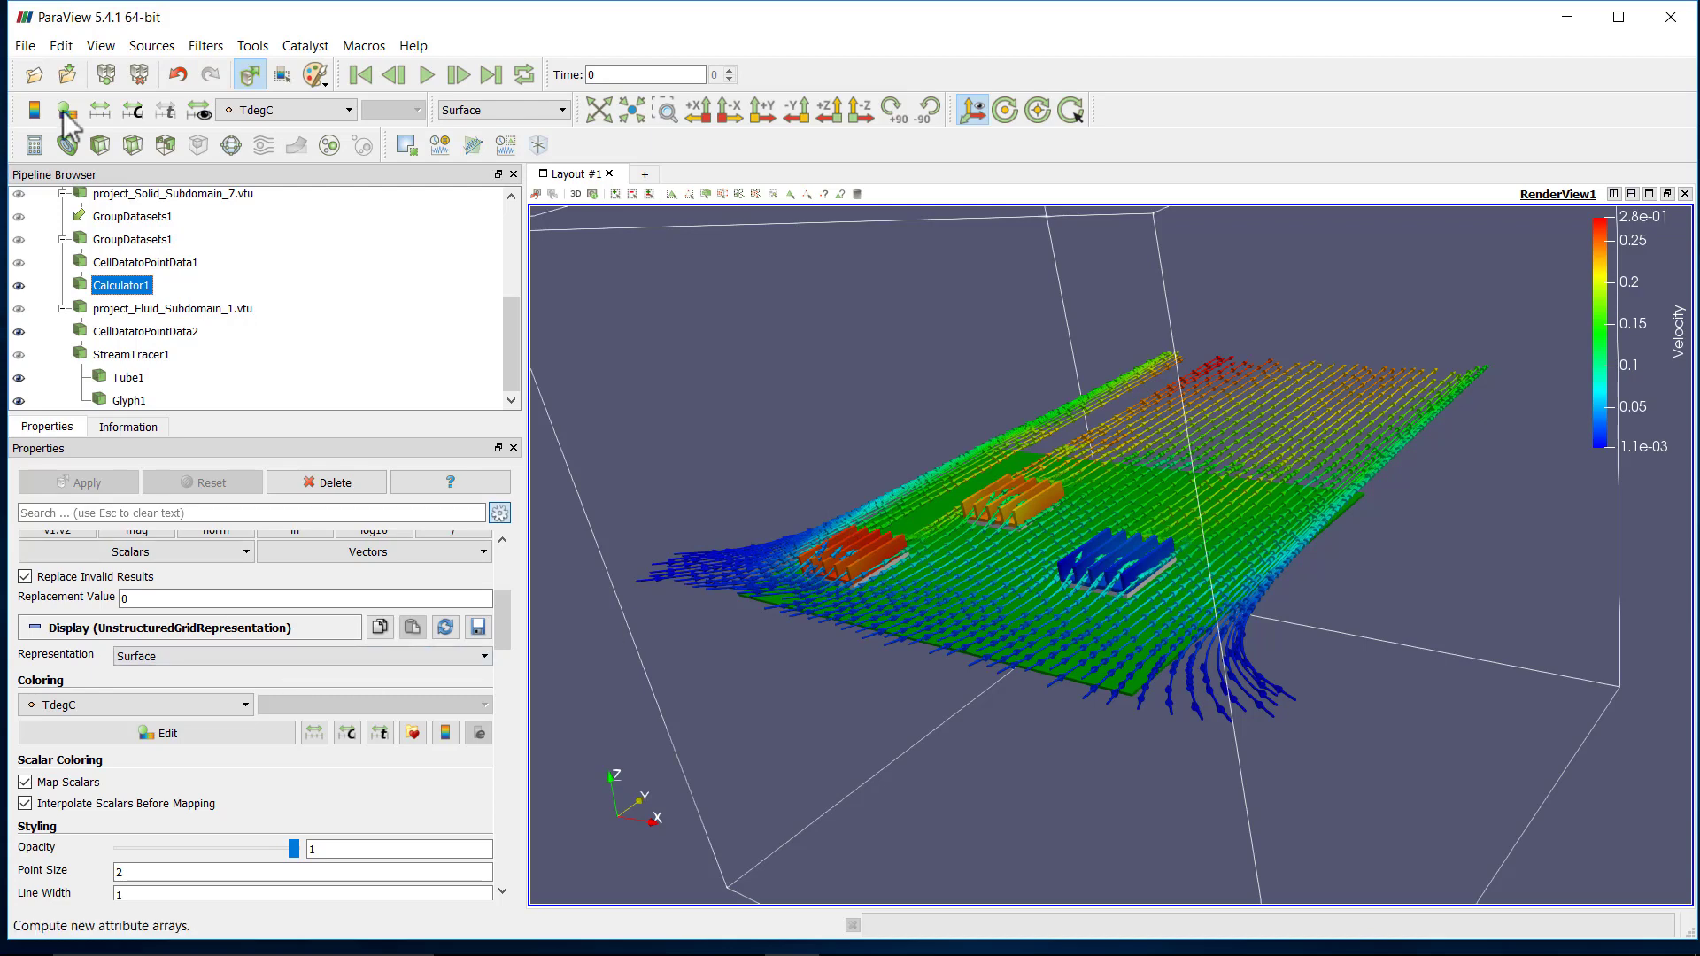
Export the scene in X3D format (*.x3d) to the Paraview_Results folder under the file name Tutorial.
{"action": "left_click", "coordinate": [26, 46]}
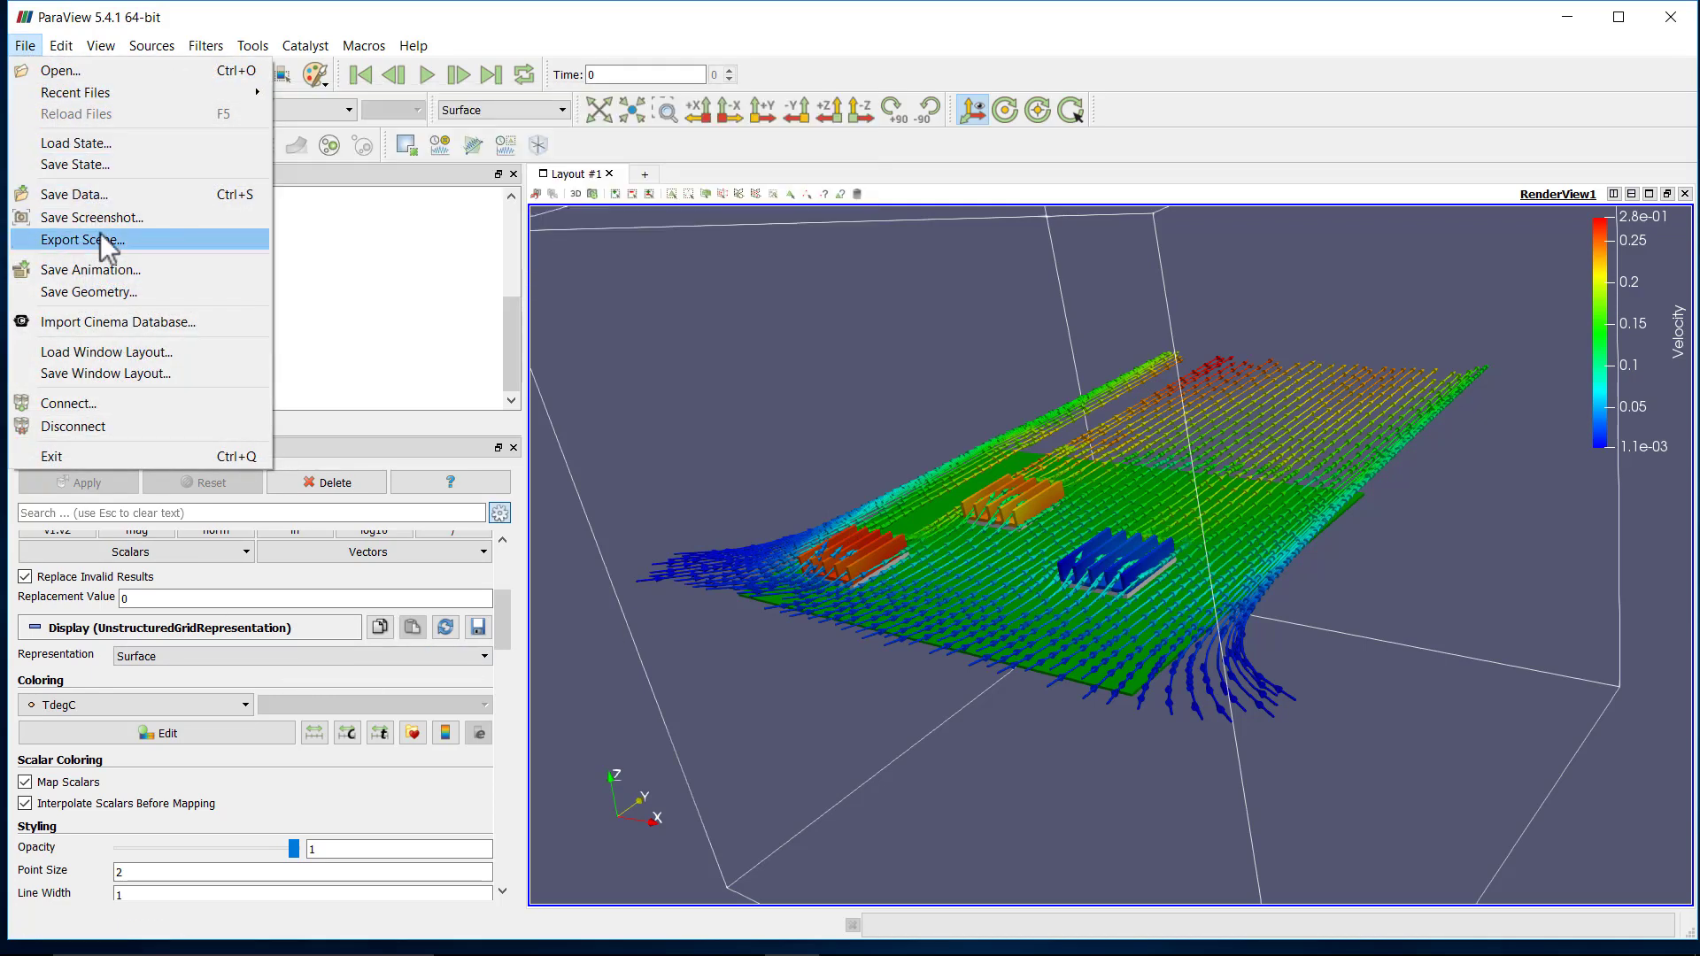
{"action": "left_click", "coordinate": [99, 237]}
{"action": "left_click", "coordinate": [412, 535]}
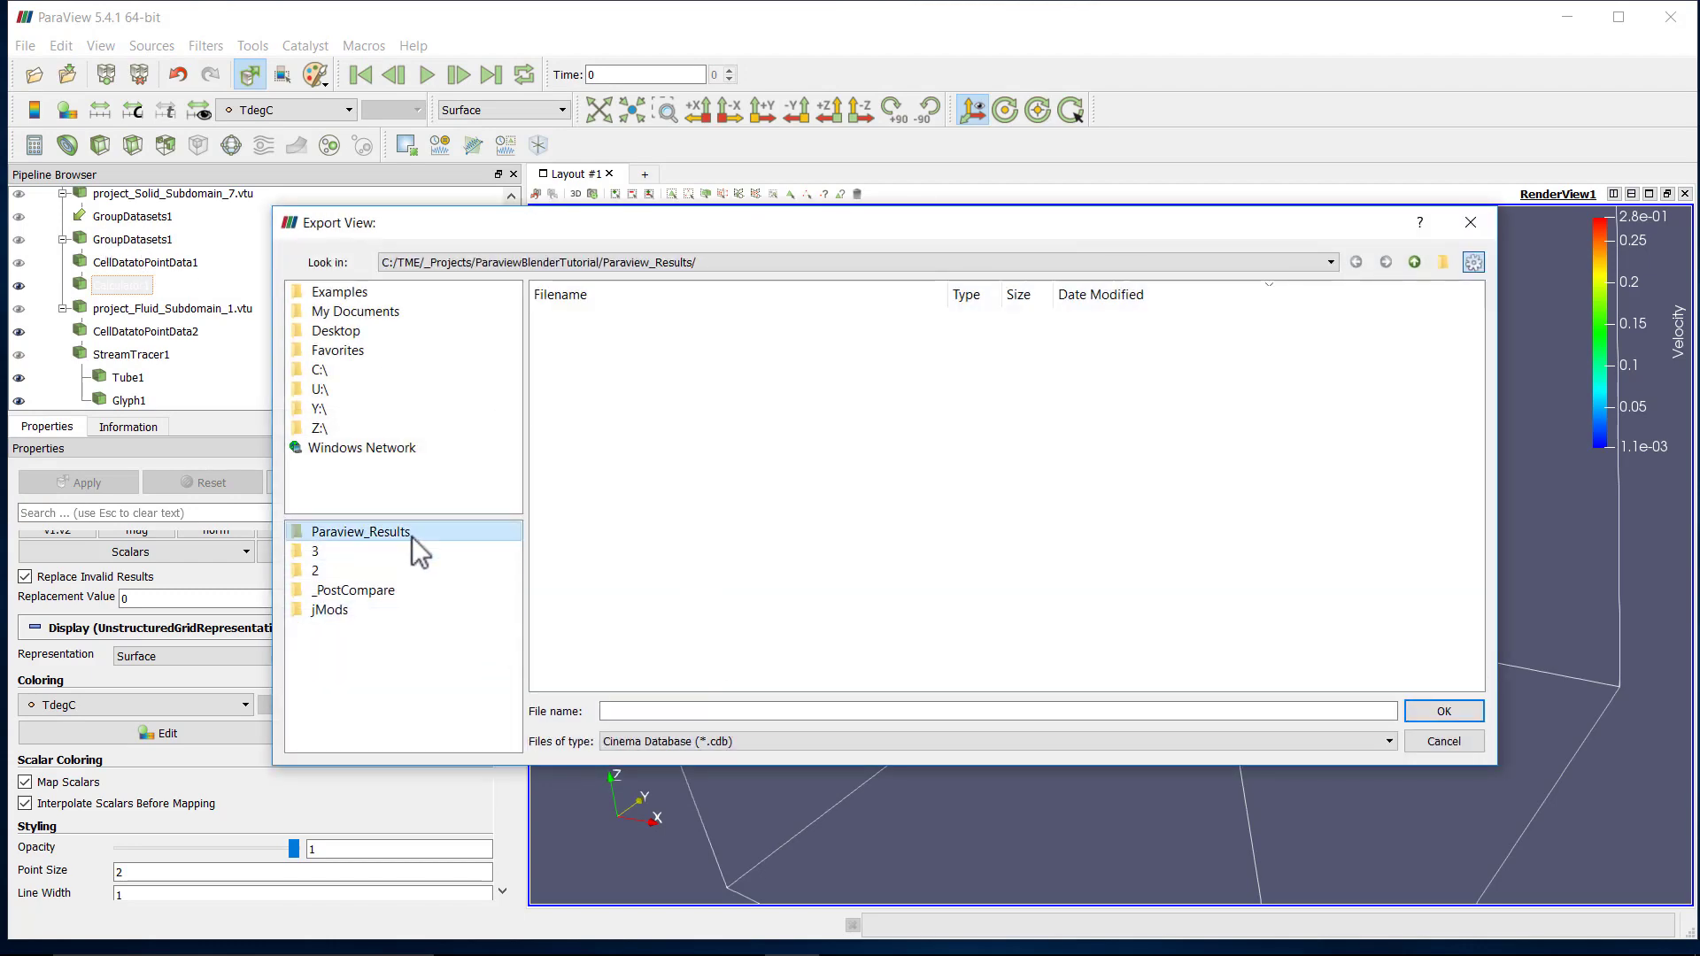
{"action": "left_click", "coordinate": [707, 745]}
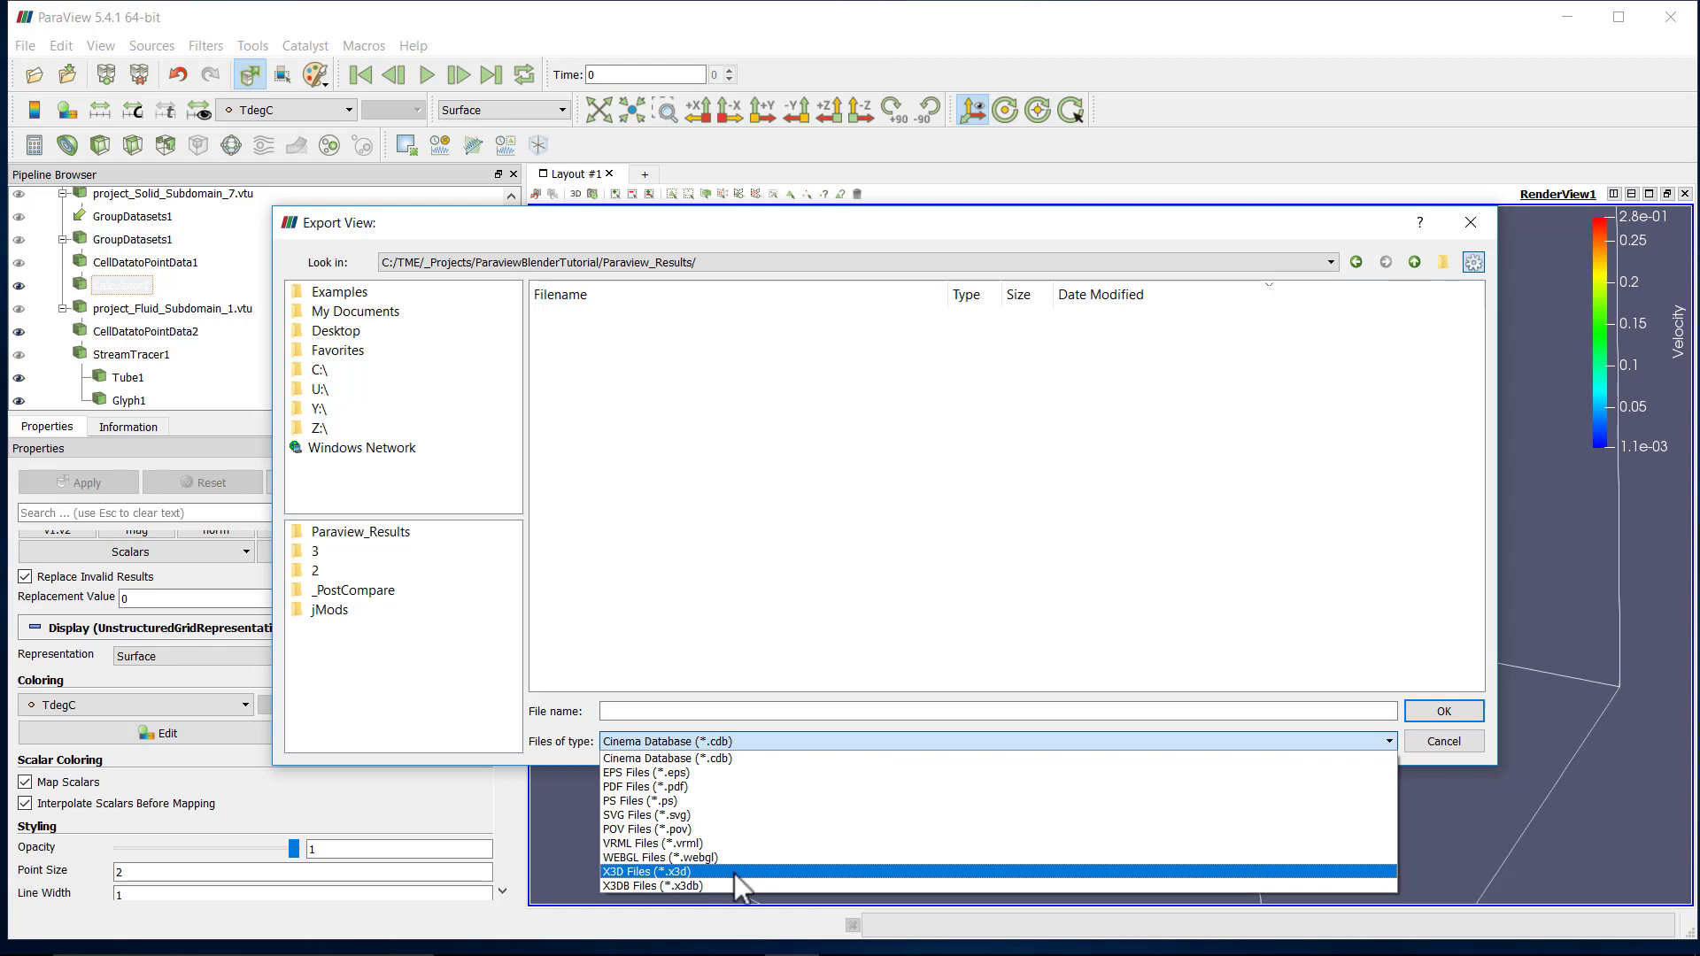
{"action": "left_click", "coordinate": [736, 873]}
{"action": "left_click", "coordinate": [732, 712]}
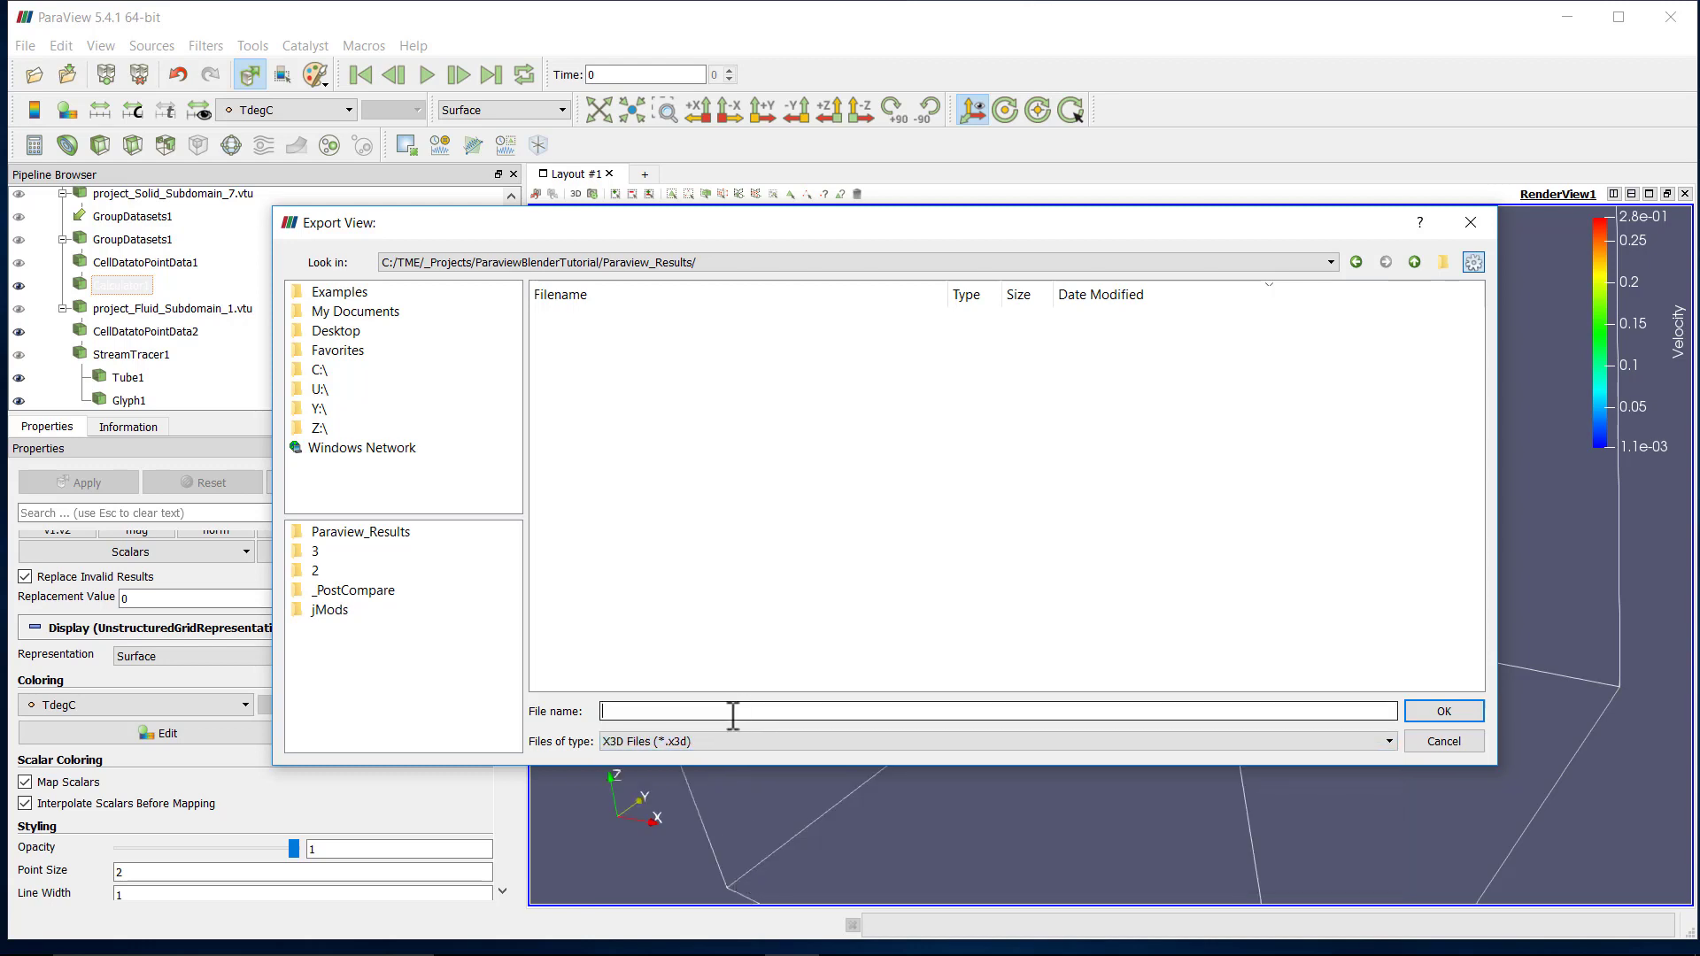
{"action": "type", "text": "Tubes"}
{"action": "key", "text": "Return"}
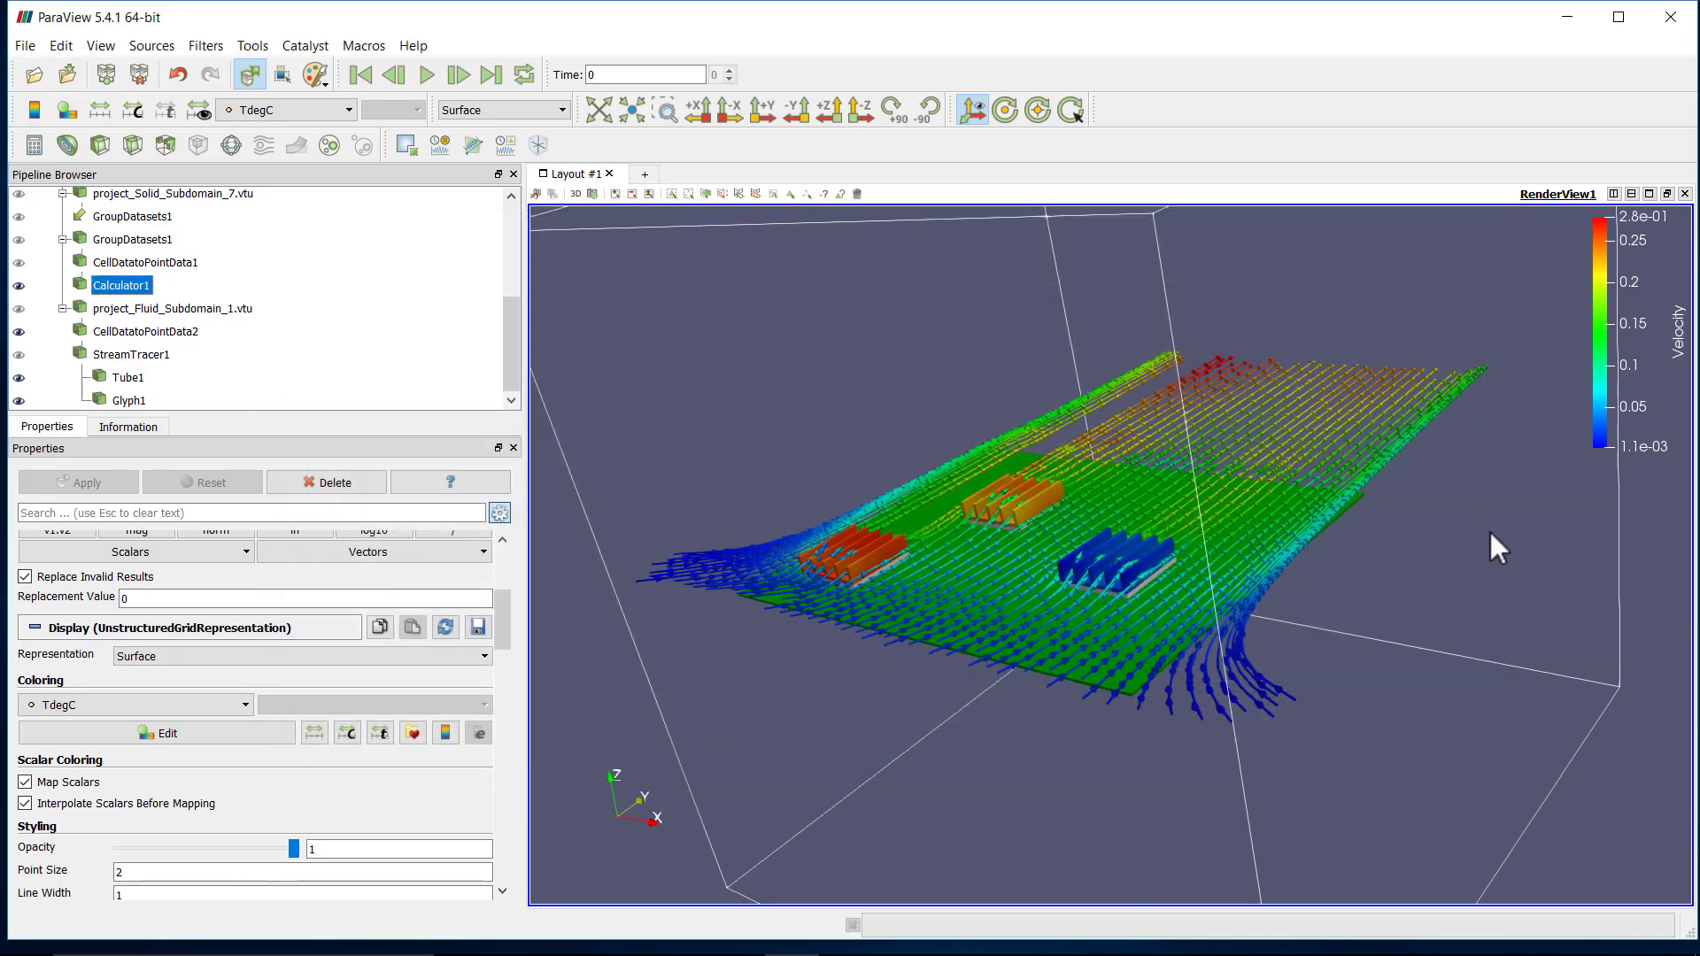
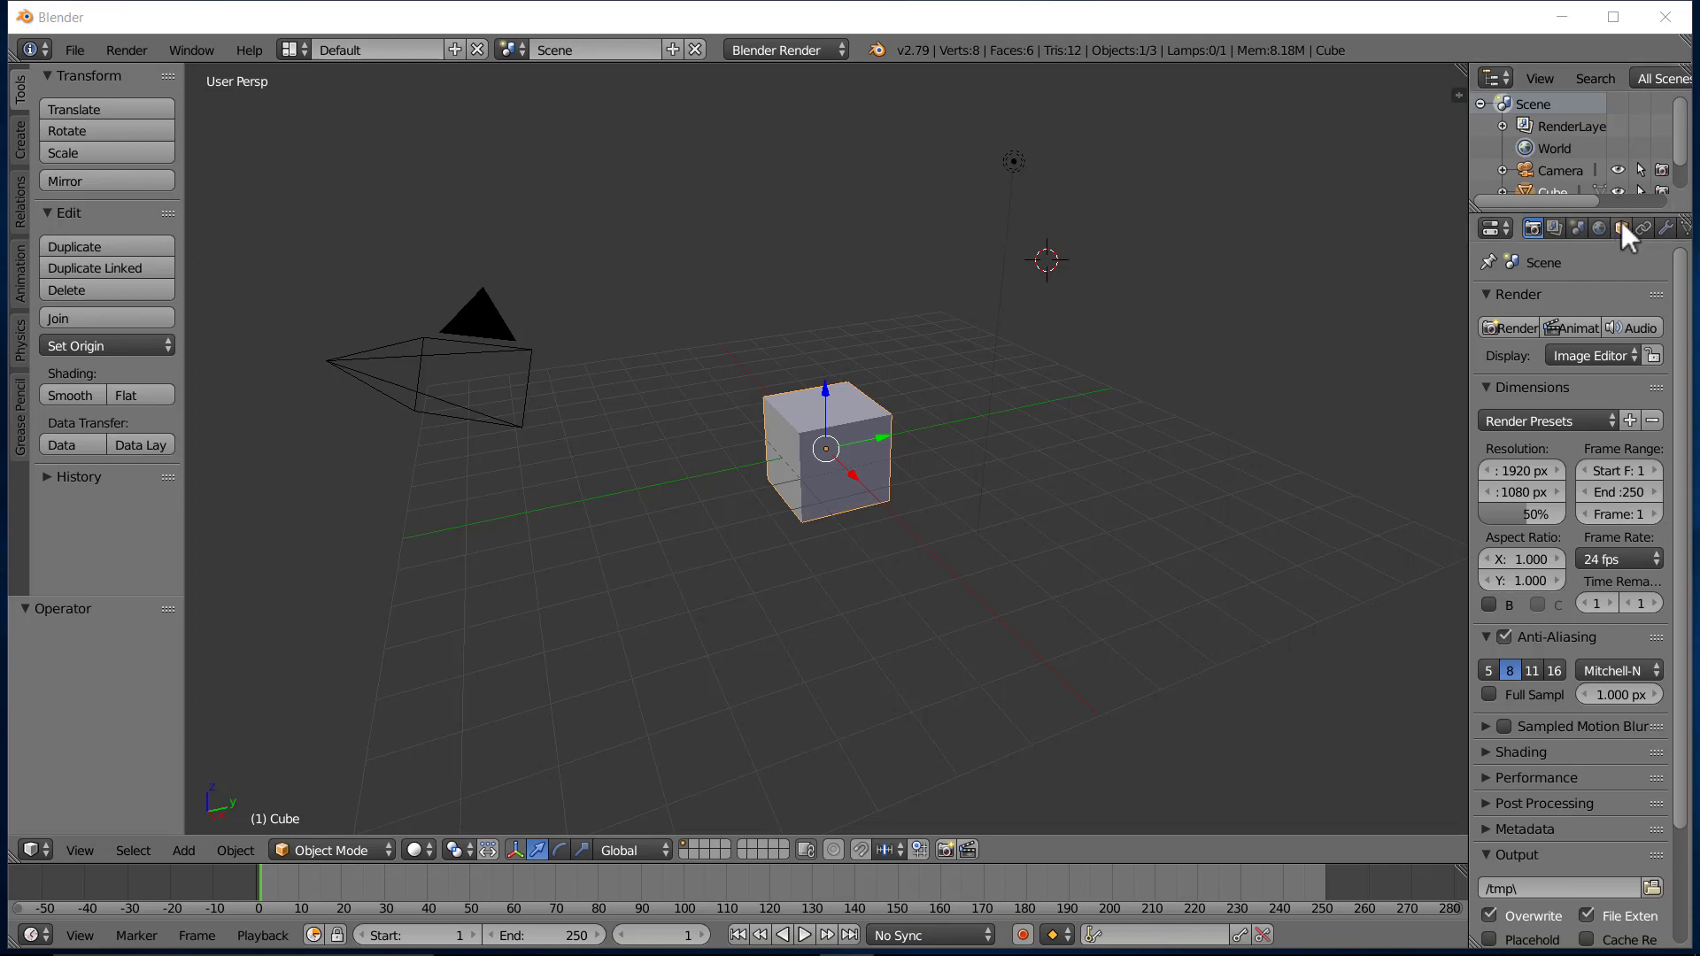
Switch to Blender, enlarge the Outliner and select the default Camera and Lamp in turn.
{"action": "left_click_drag", "start_coordinate": [1622, 212], "coordinate": [1613, 363]}
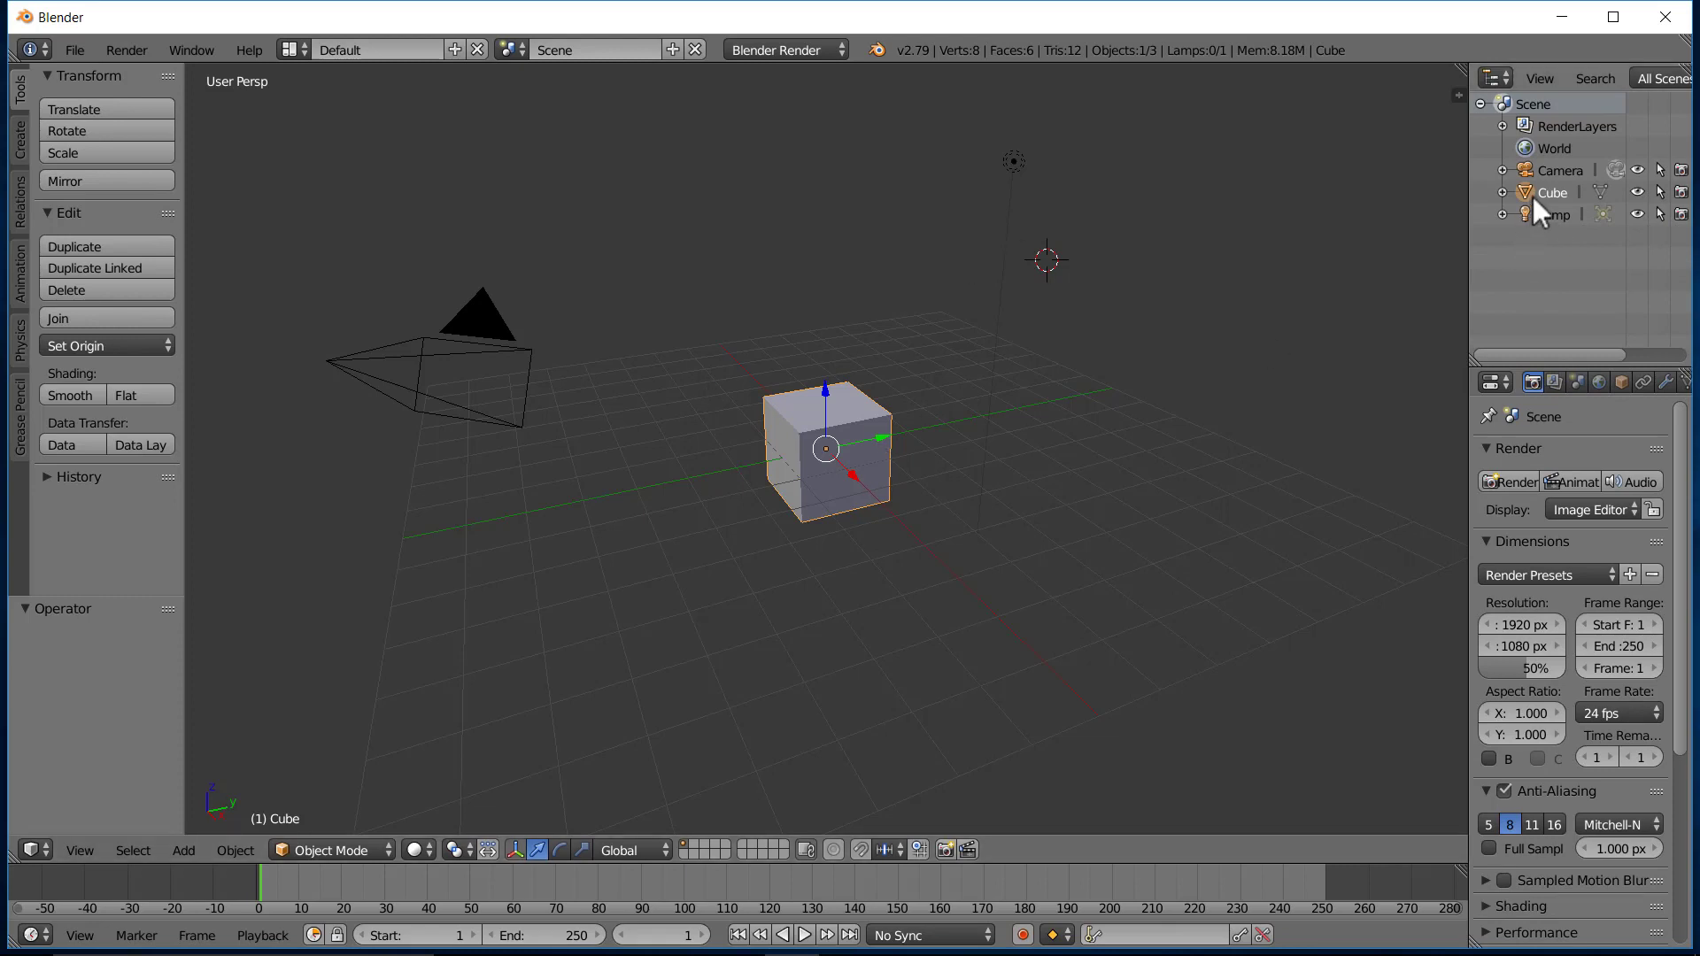
{"action": "left_click", "coordinate": [1558, 170]}
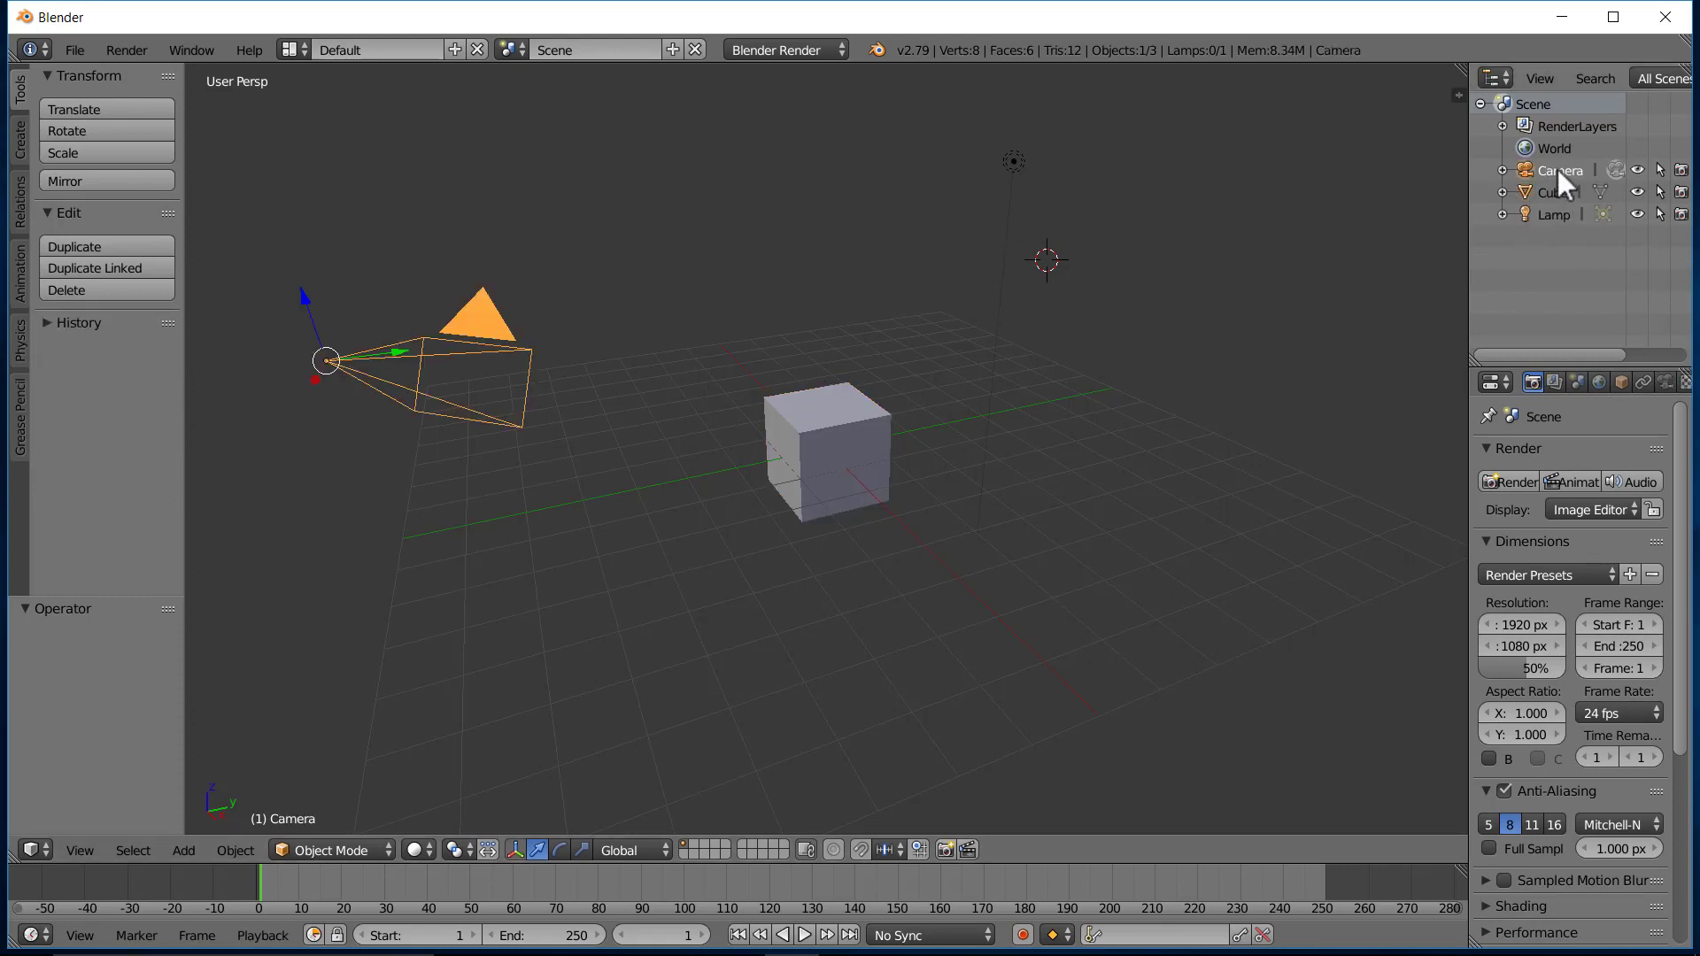
{"action": "left_click", "coordinate": [1550, 216]}
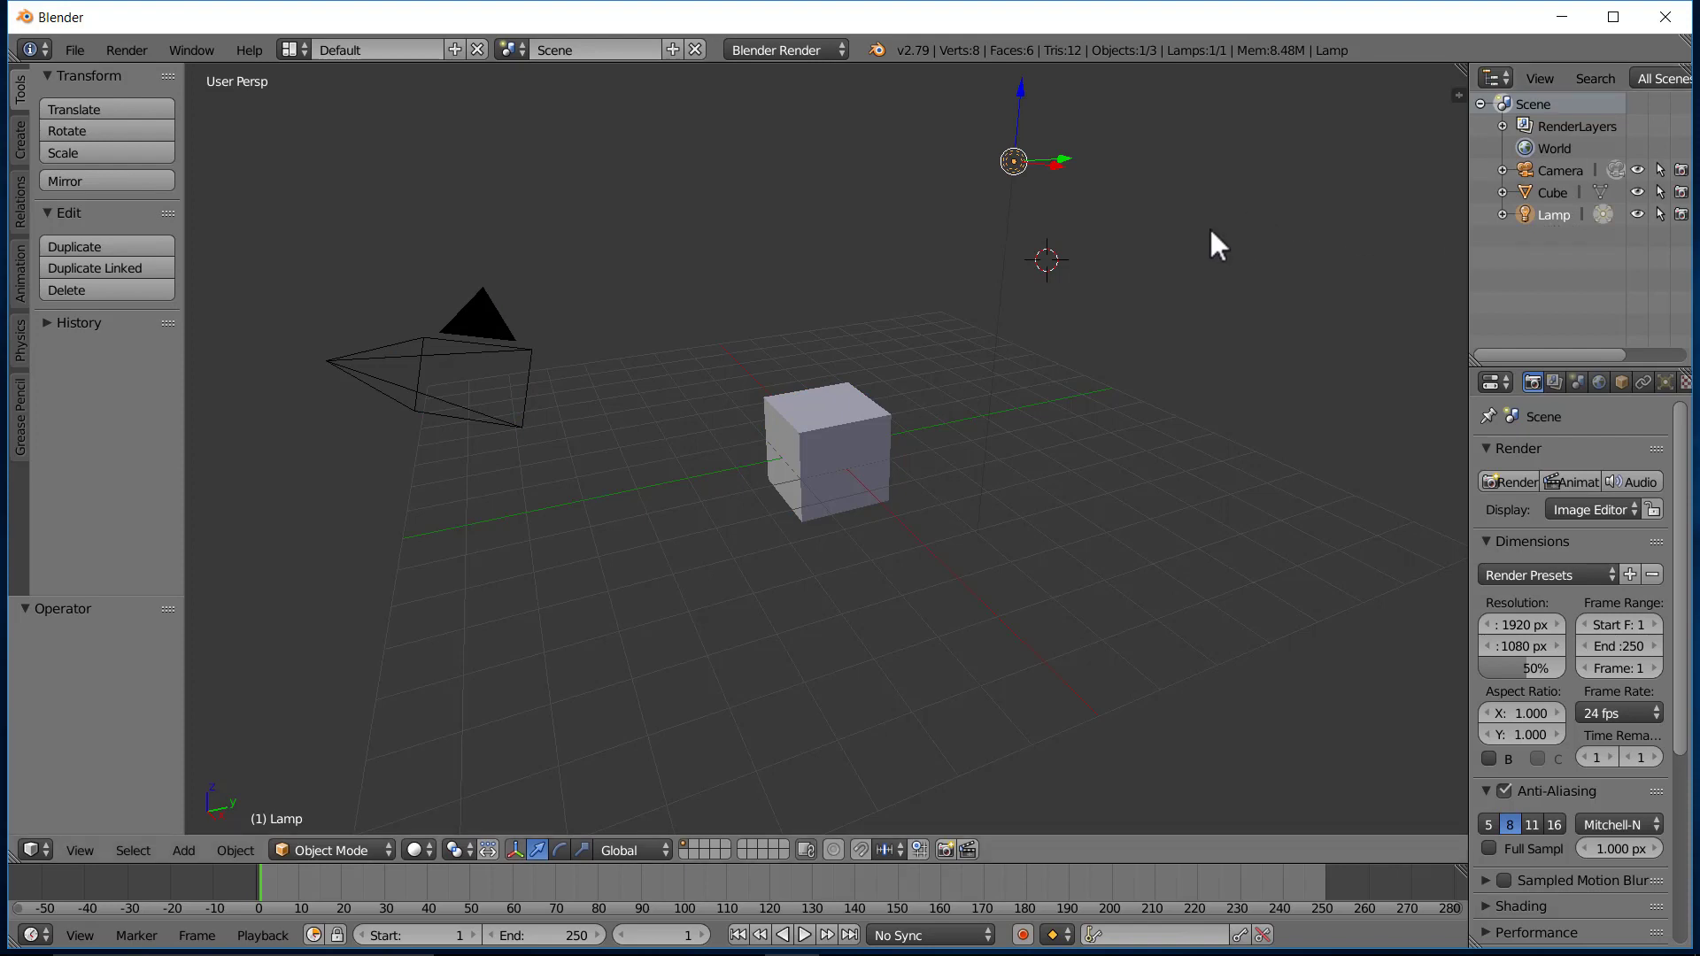
View the default scene from the front, side and top, and compare orthographic with perspective projection.
{"action": "left_click", "coordinate": [788, 305]}
{"action": "key", "text": "KP_1"}
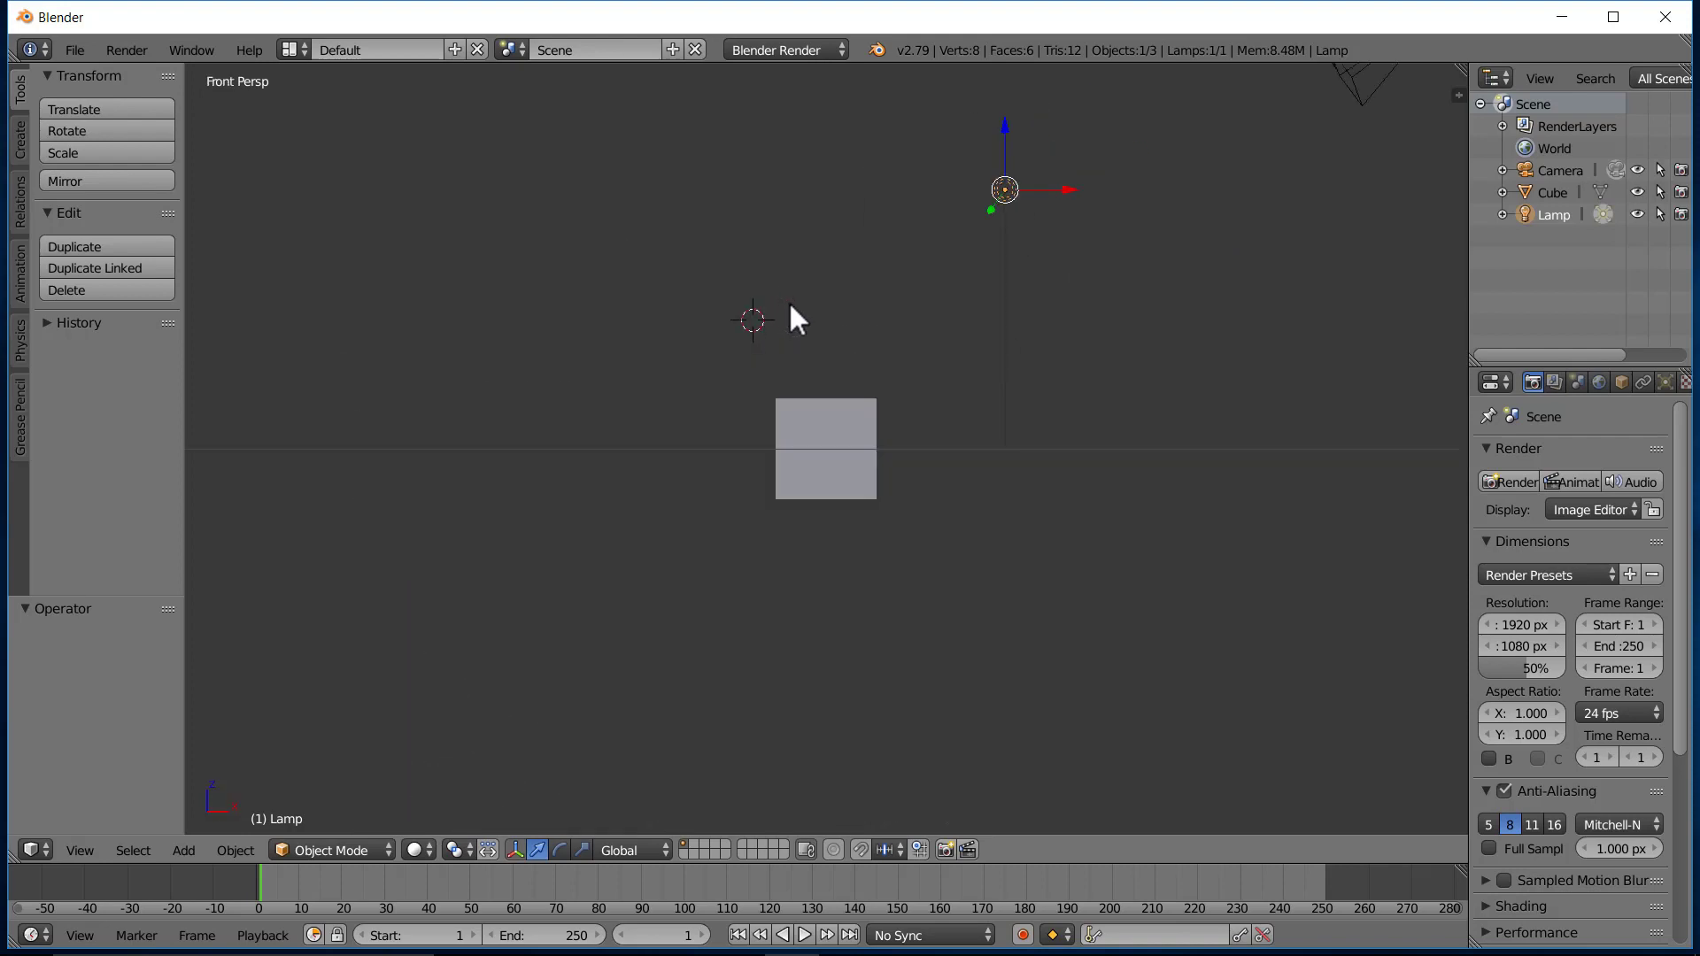
{"action": "key", "text": "KP_3"}
{"action": "key", "text": "KP_7"}
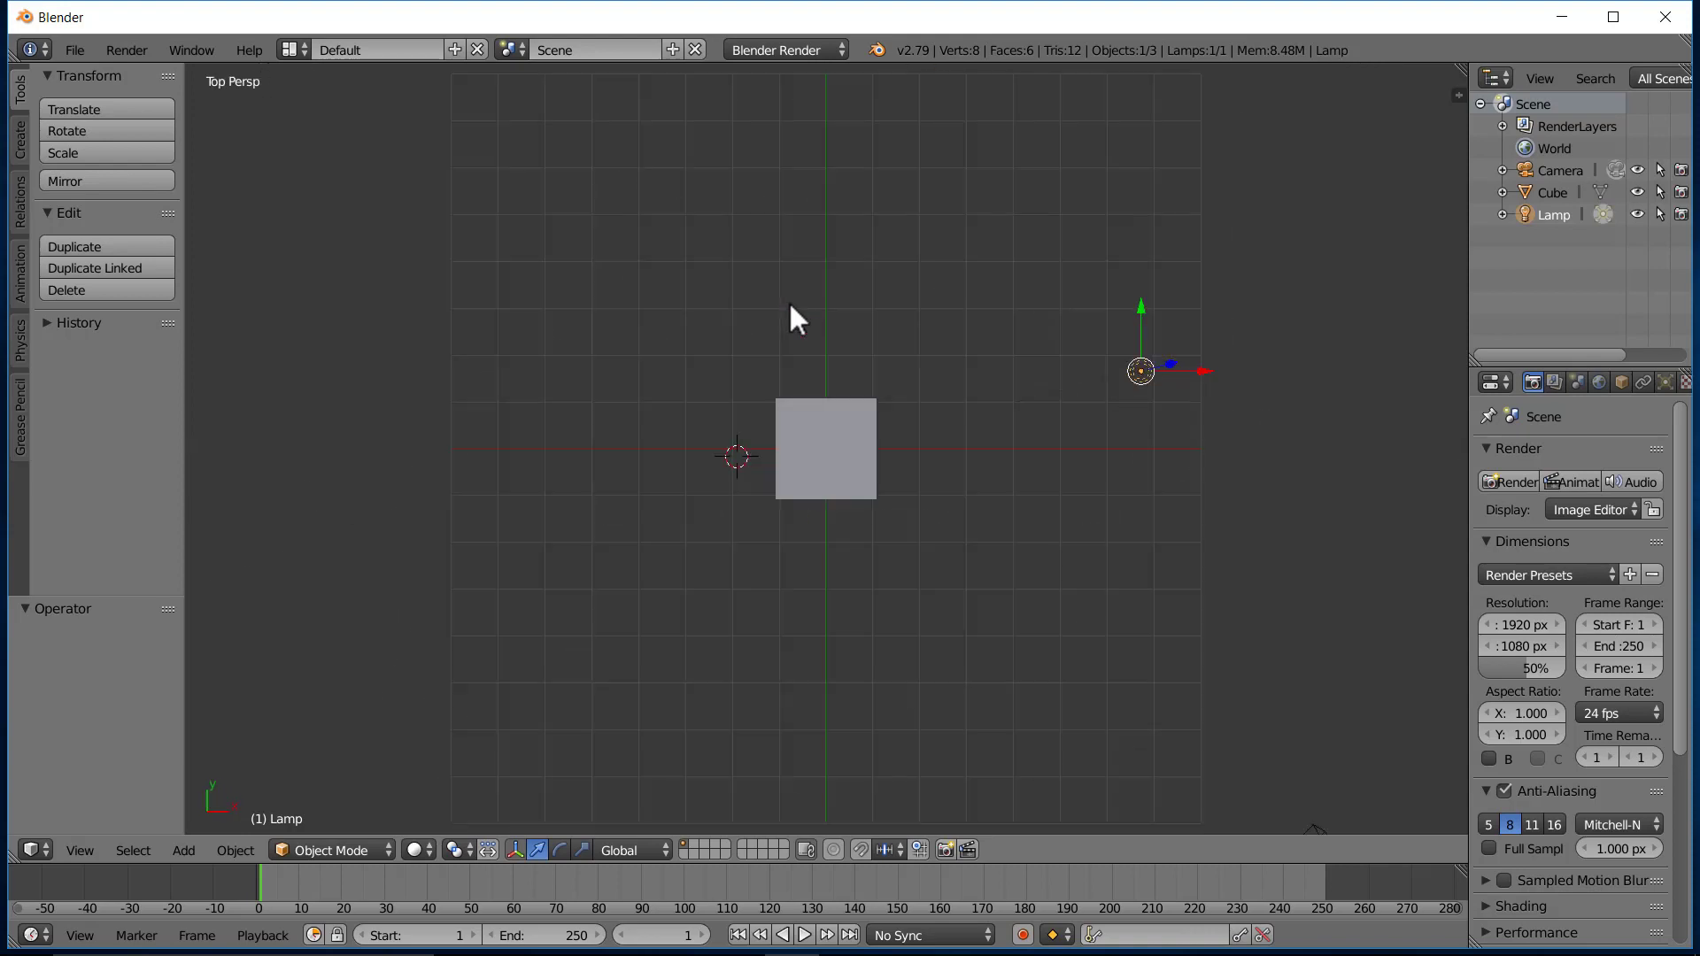
{"action": "key", "text": "KP_5"}
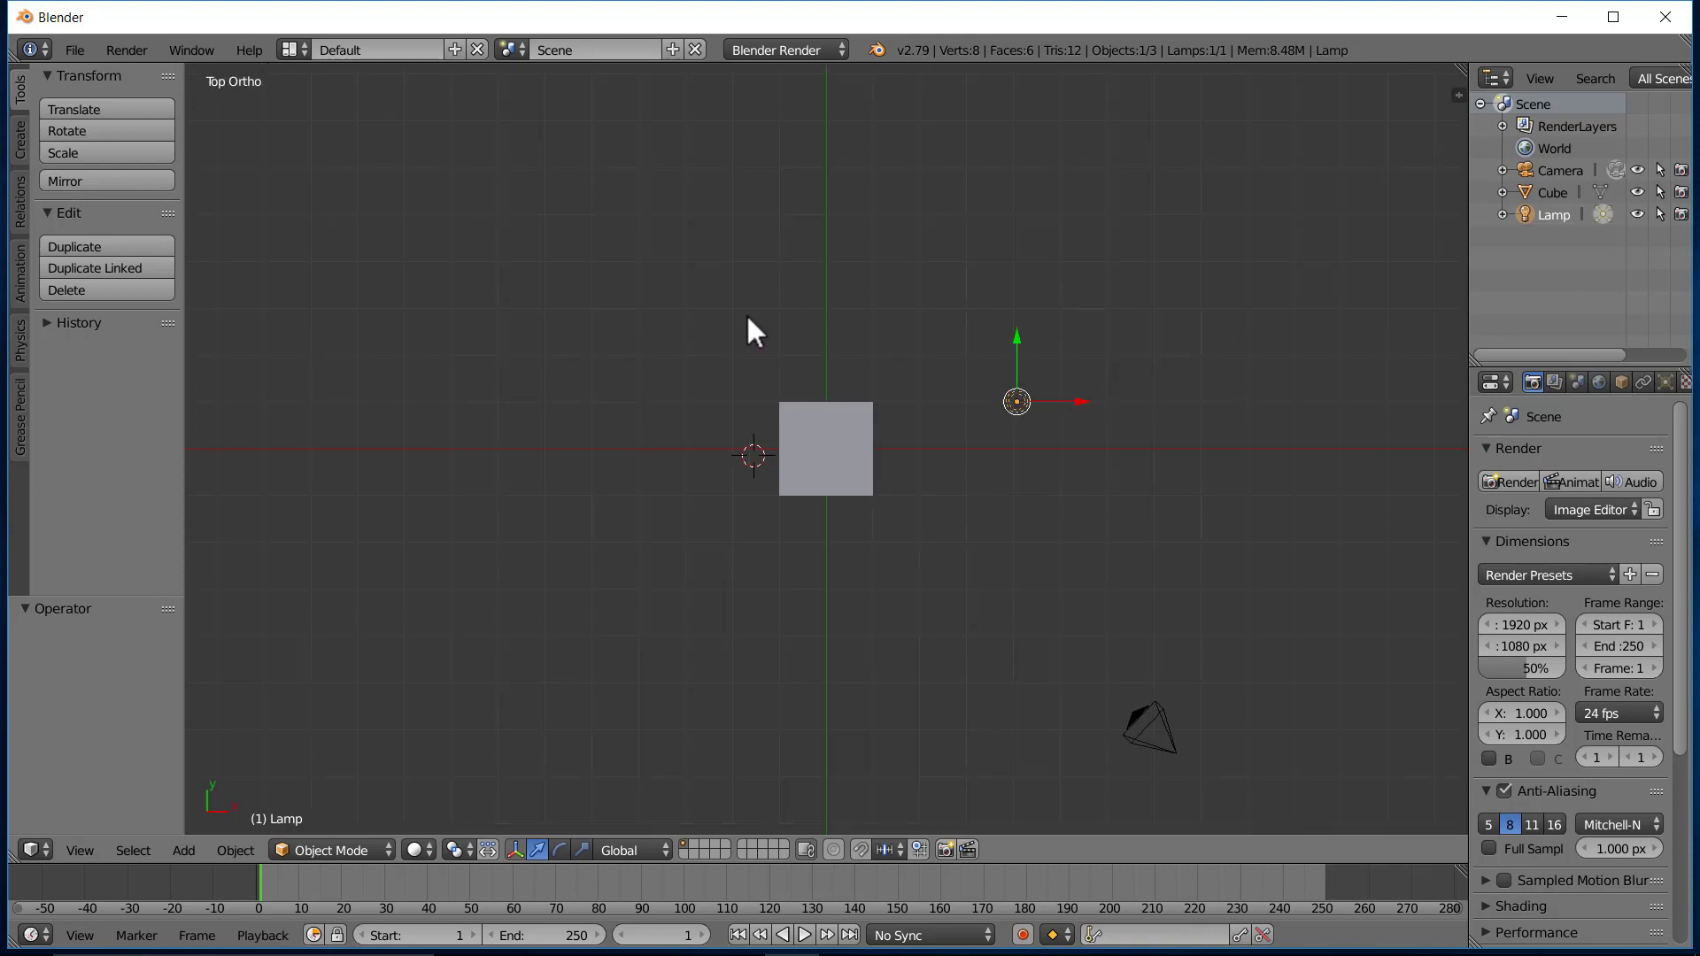
{"action": "key", "text": "KP_5"}
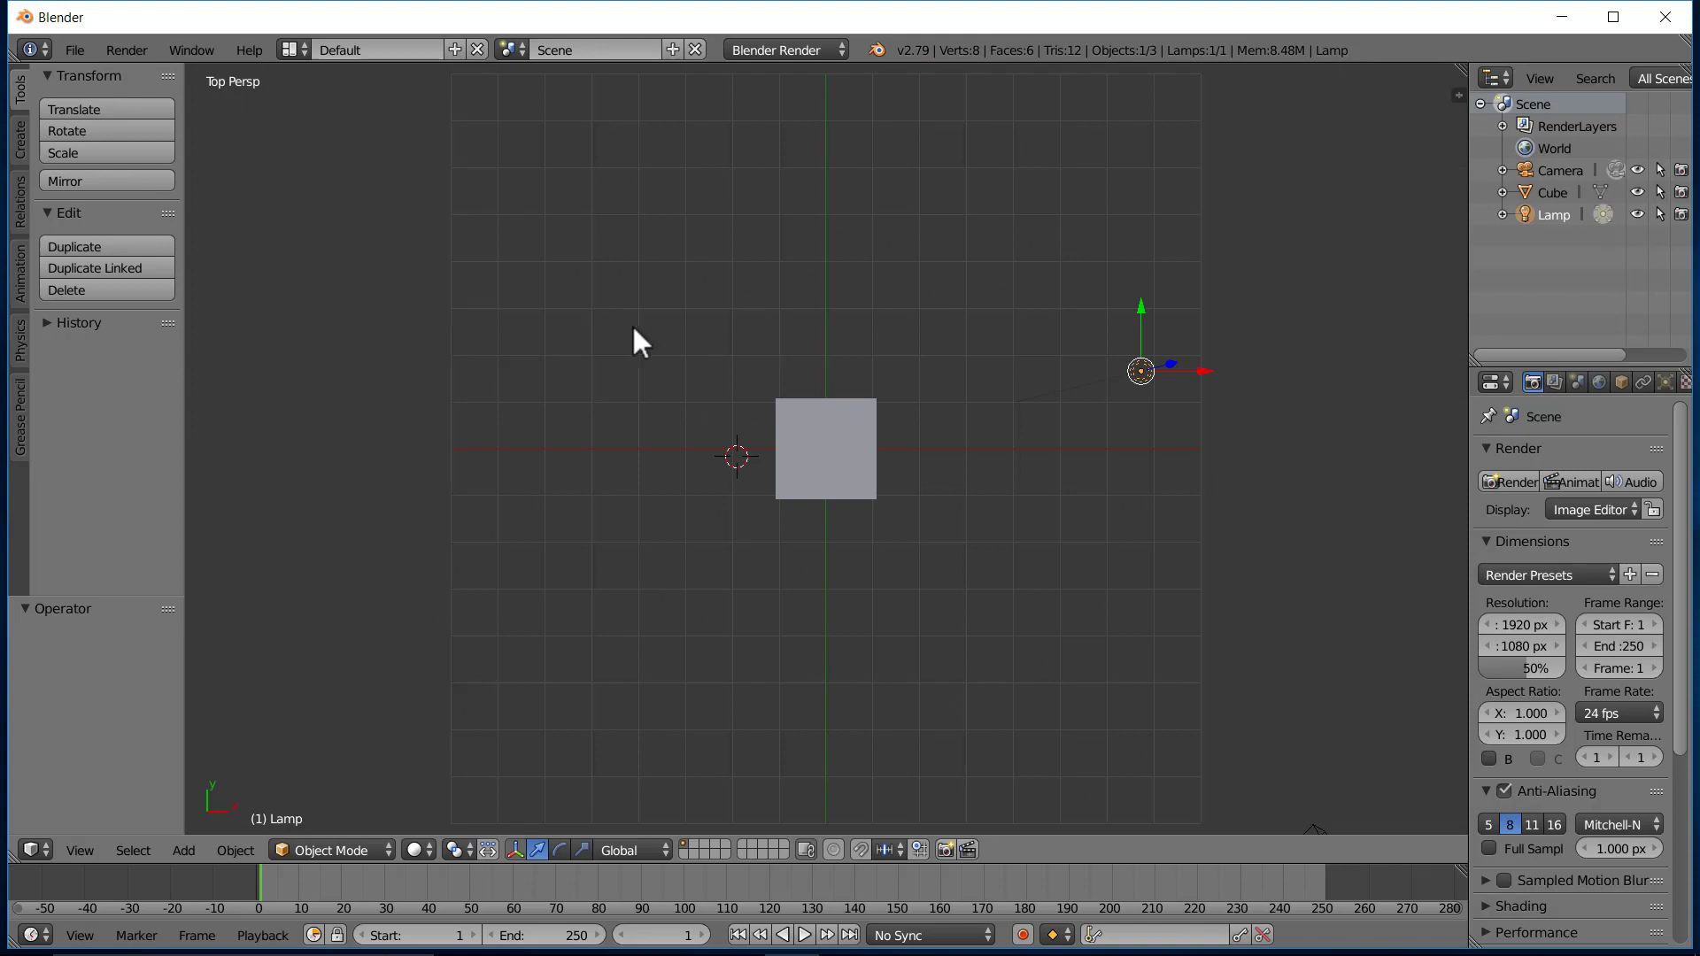
Check the Emulate Numpad option in the input section of the user preferences.
{"action": "left_click", "coordinate": [72, 49]}
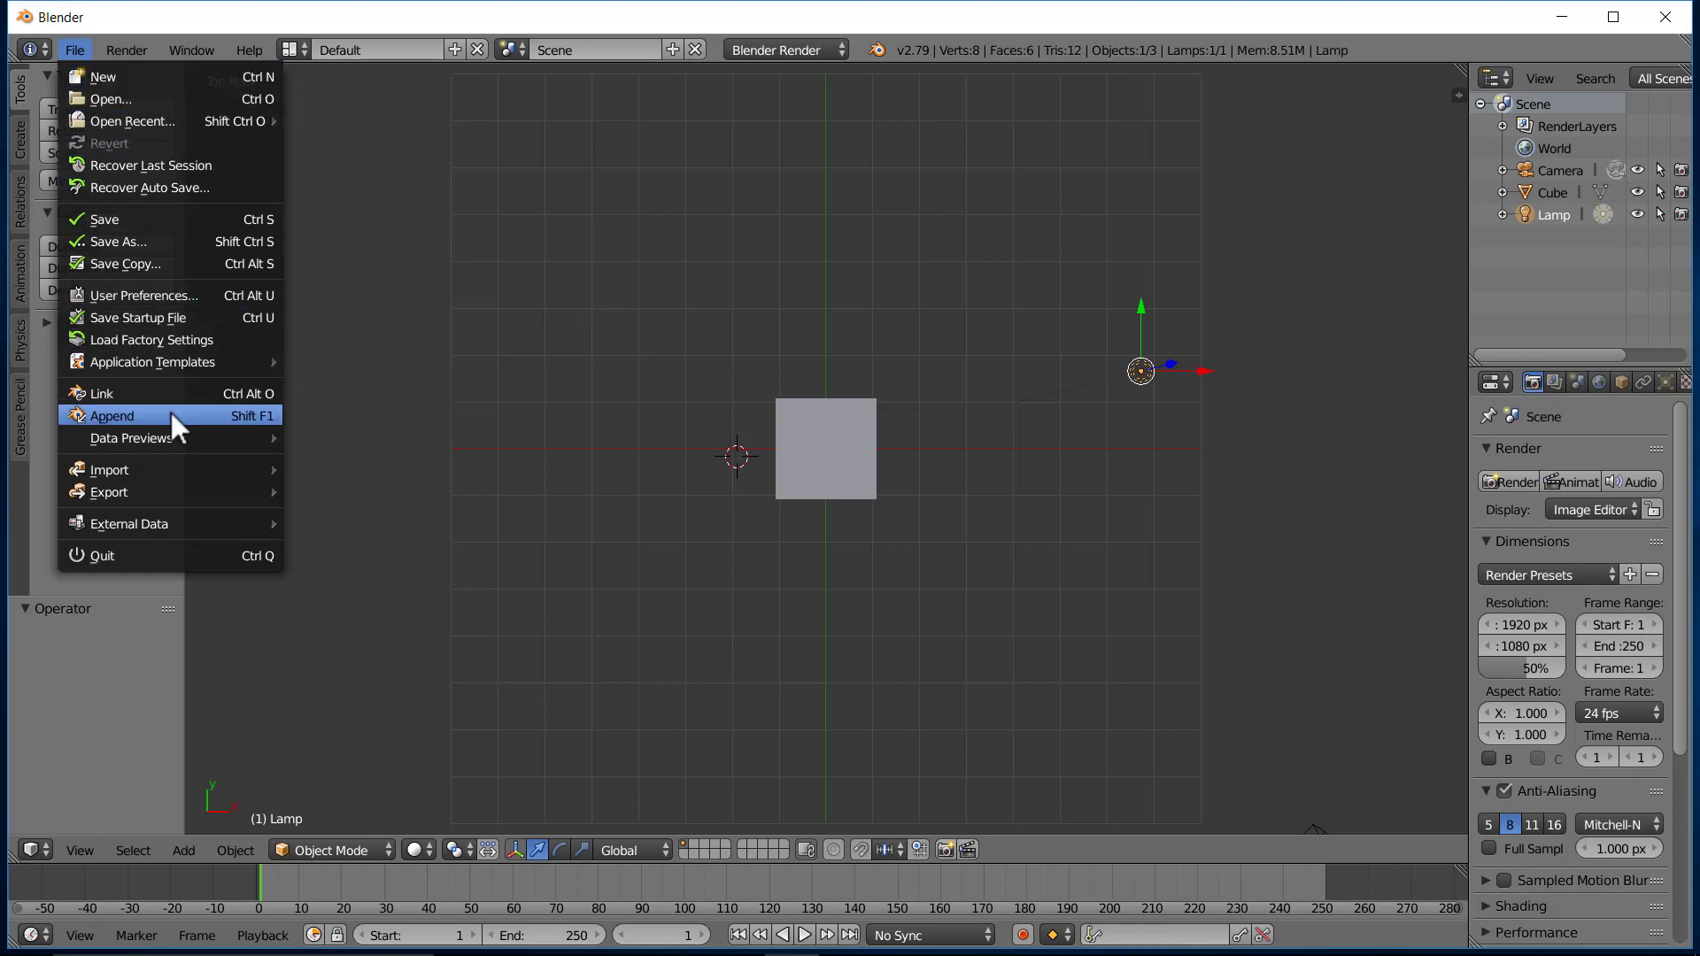
{"action": "left_click", "coordinate": [179, 295]}
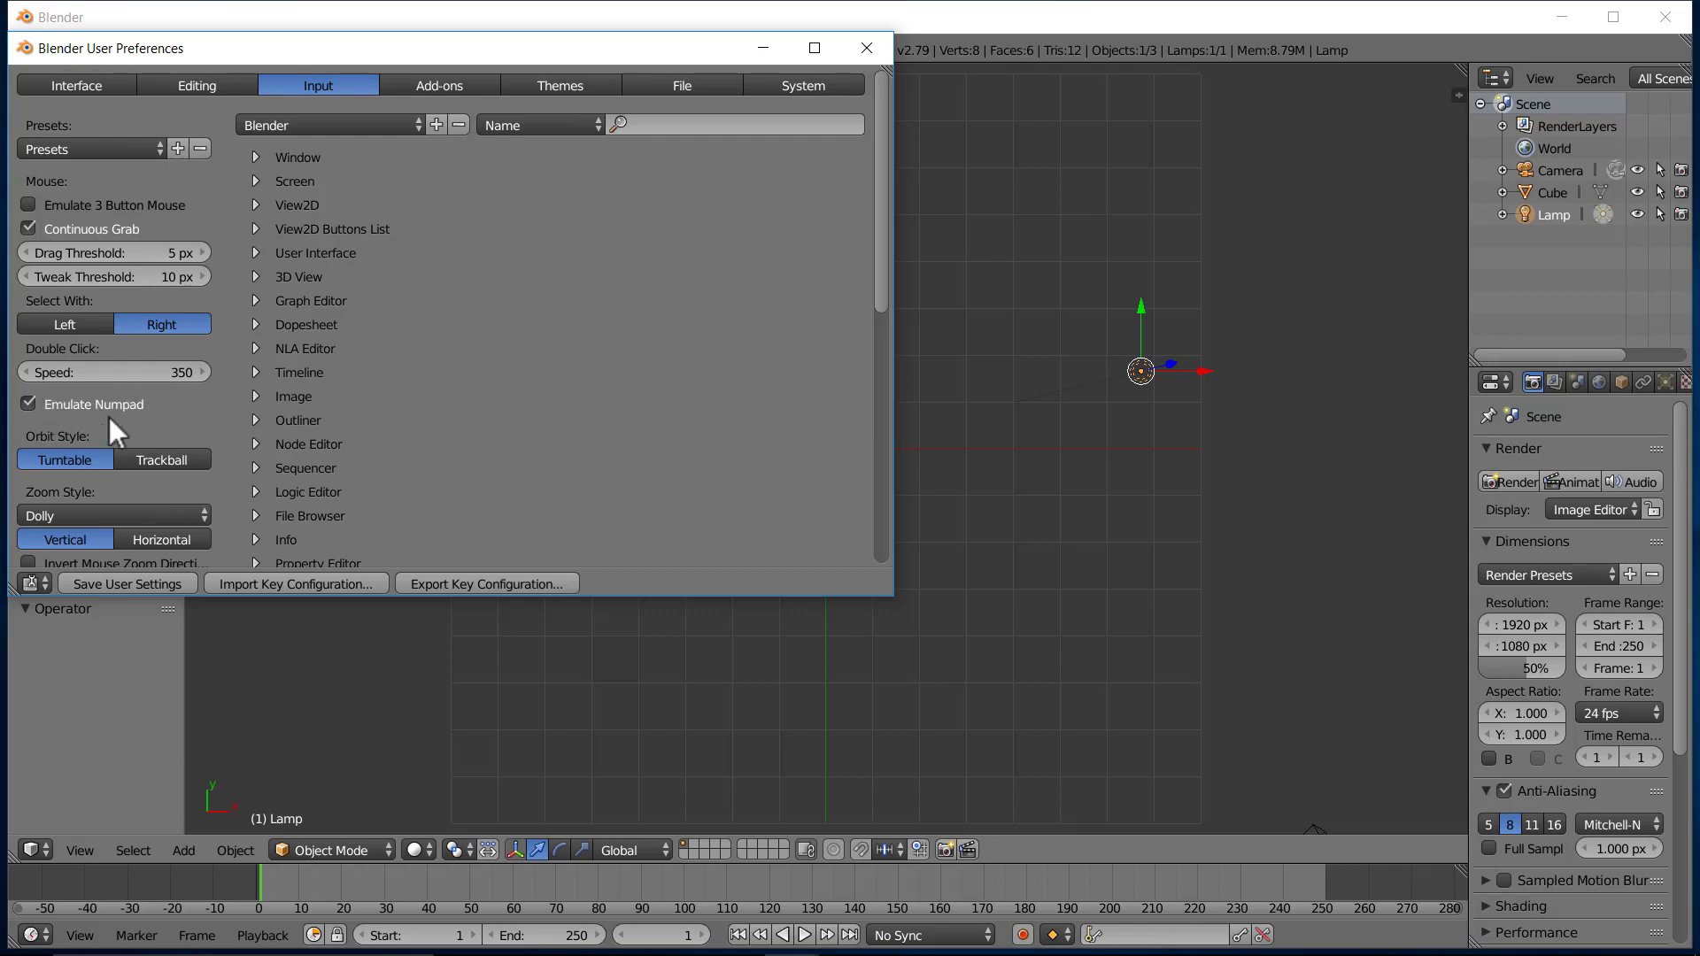
{"action": "left_click", "coordinate": [867, 48]}
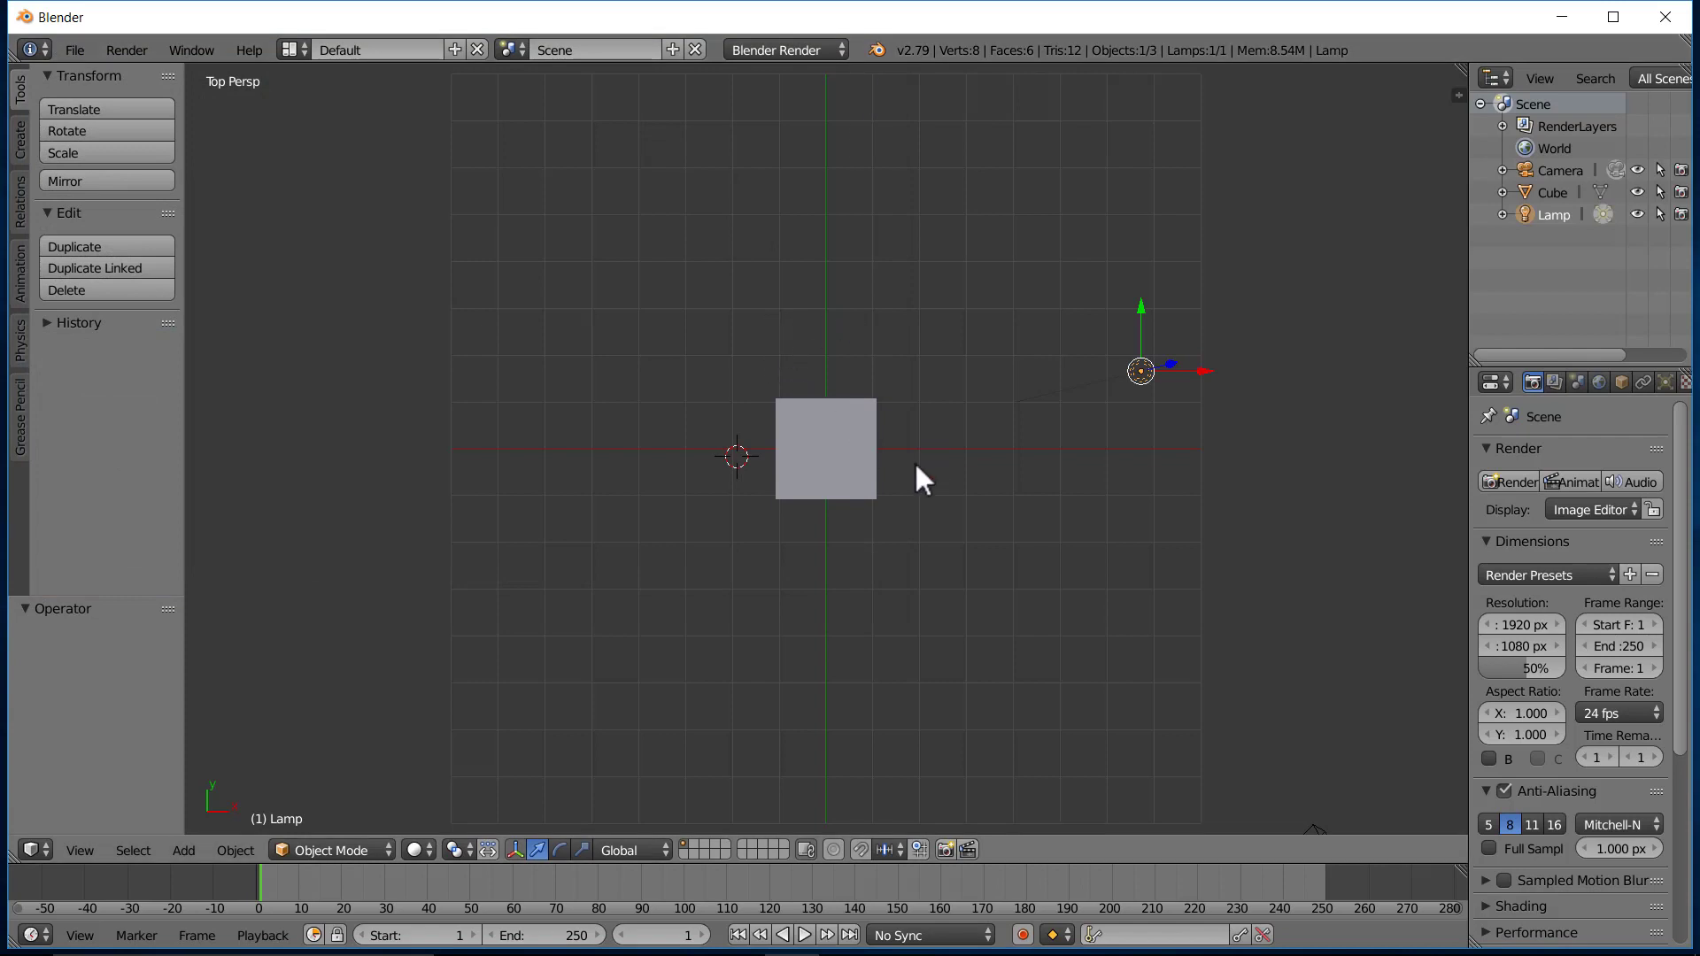
Delete the default Cube from the scene.
{"action": "right_click", "coordinate": [863, 444]}
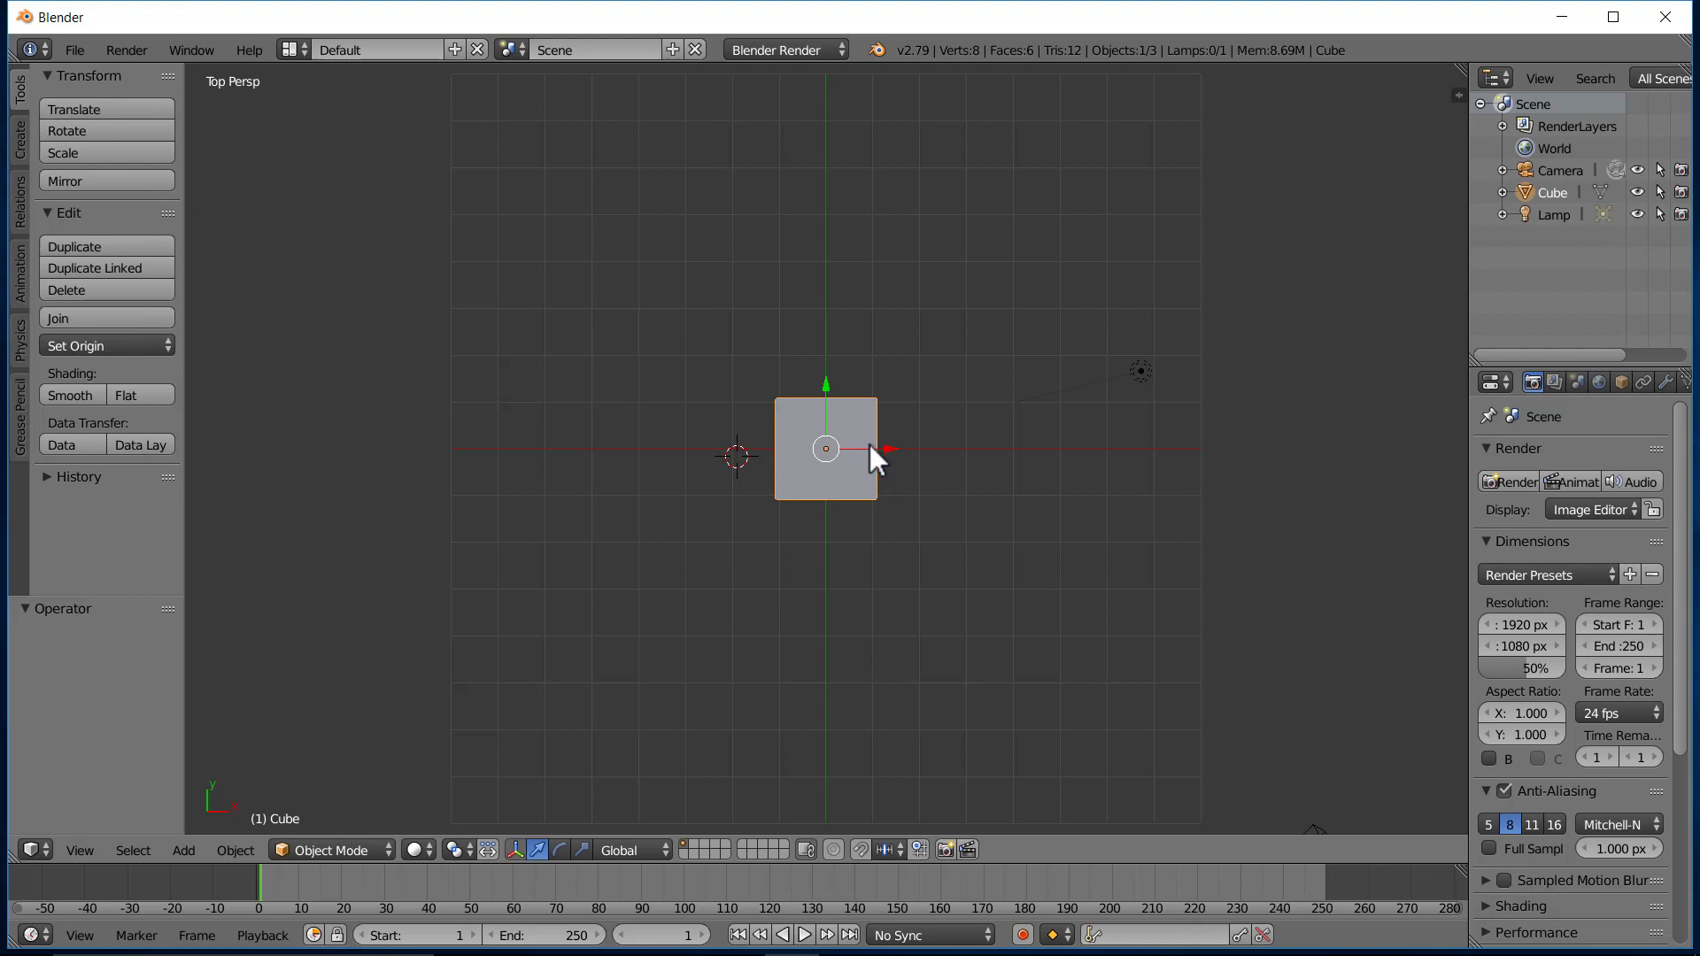
{"action": "key", "text": "x"}
{"action": "left_click", "coordinate": [870, 445]}
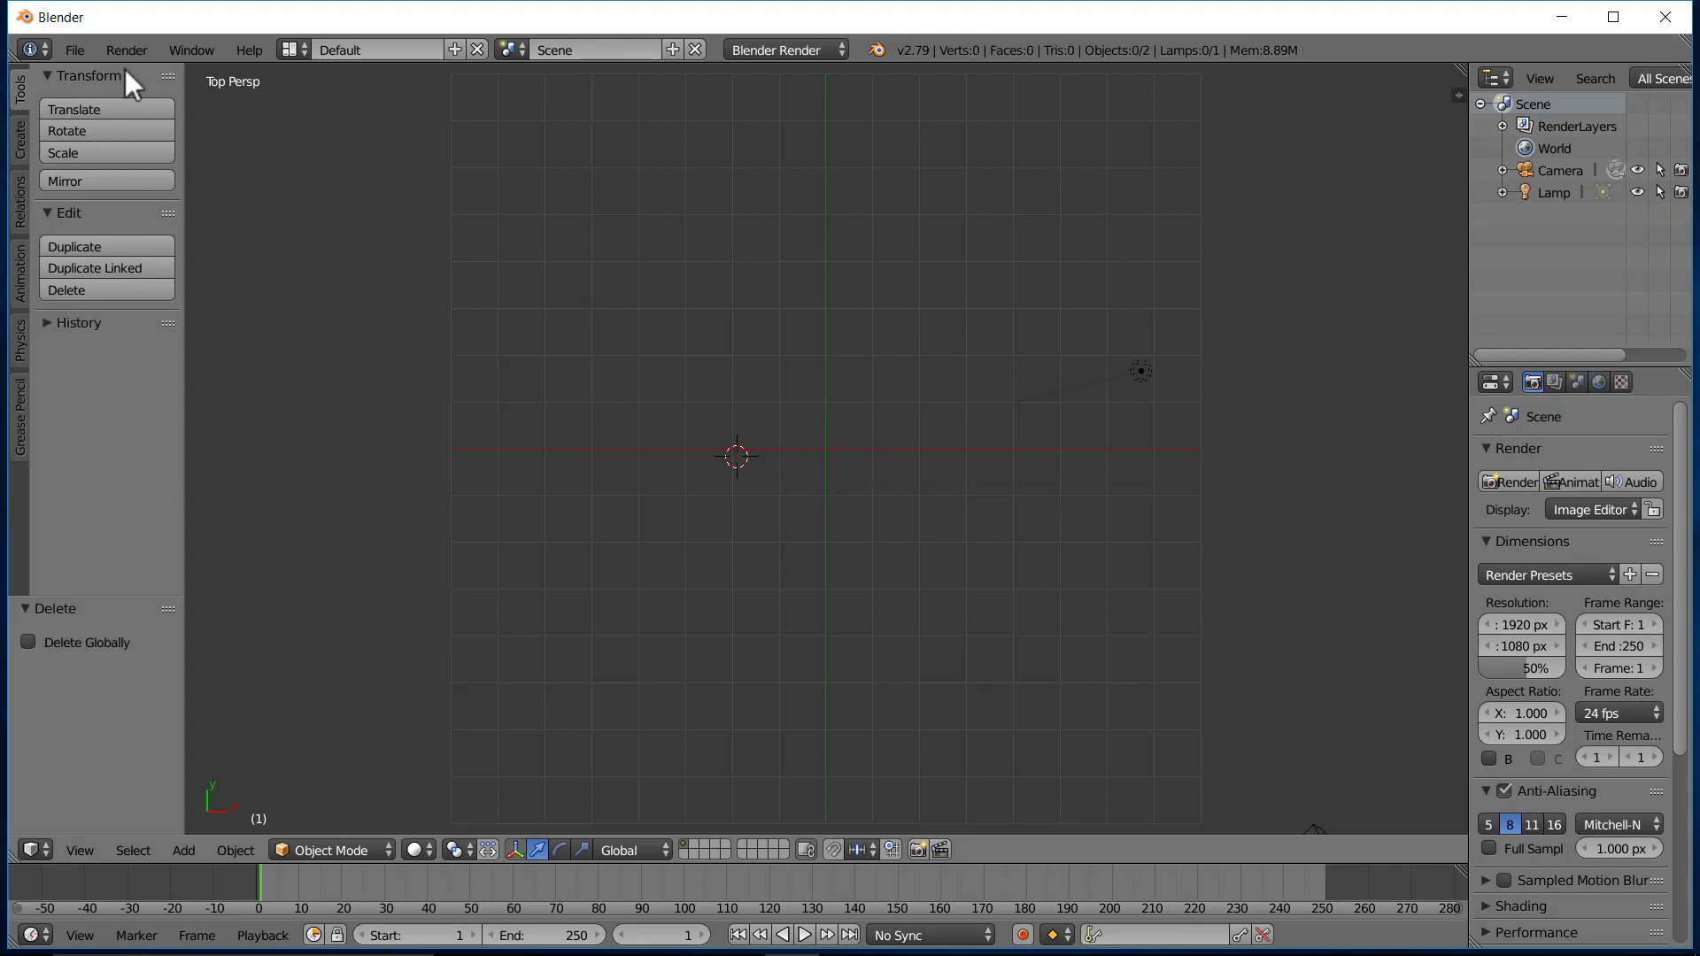
Import Tutorial.x3d from the Paraview_Results folder as X3D Extensible 3D, with Z Forward and Y Up.
{"action": "left_click", "coordinate": [74, 50]}
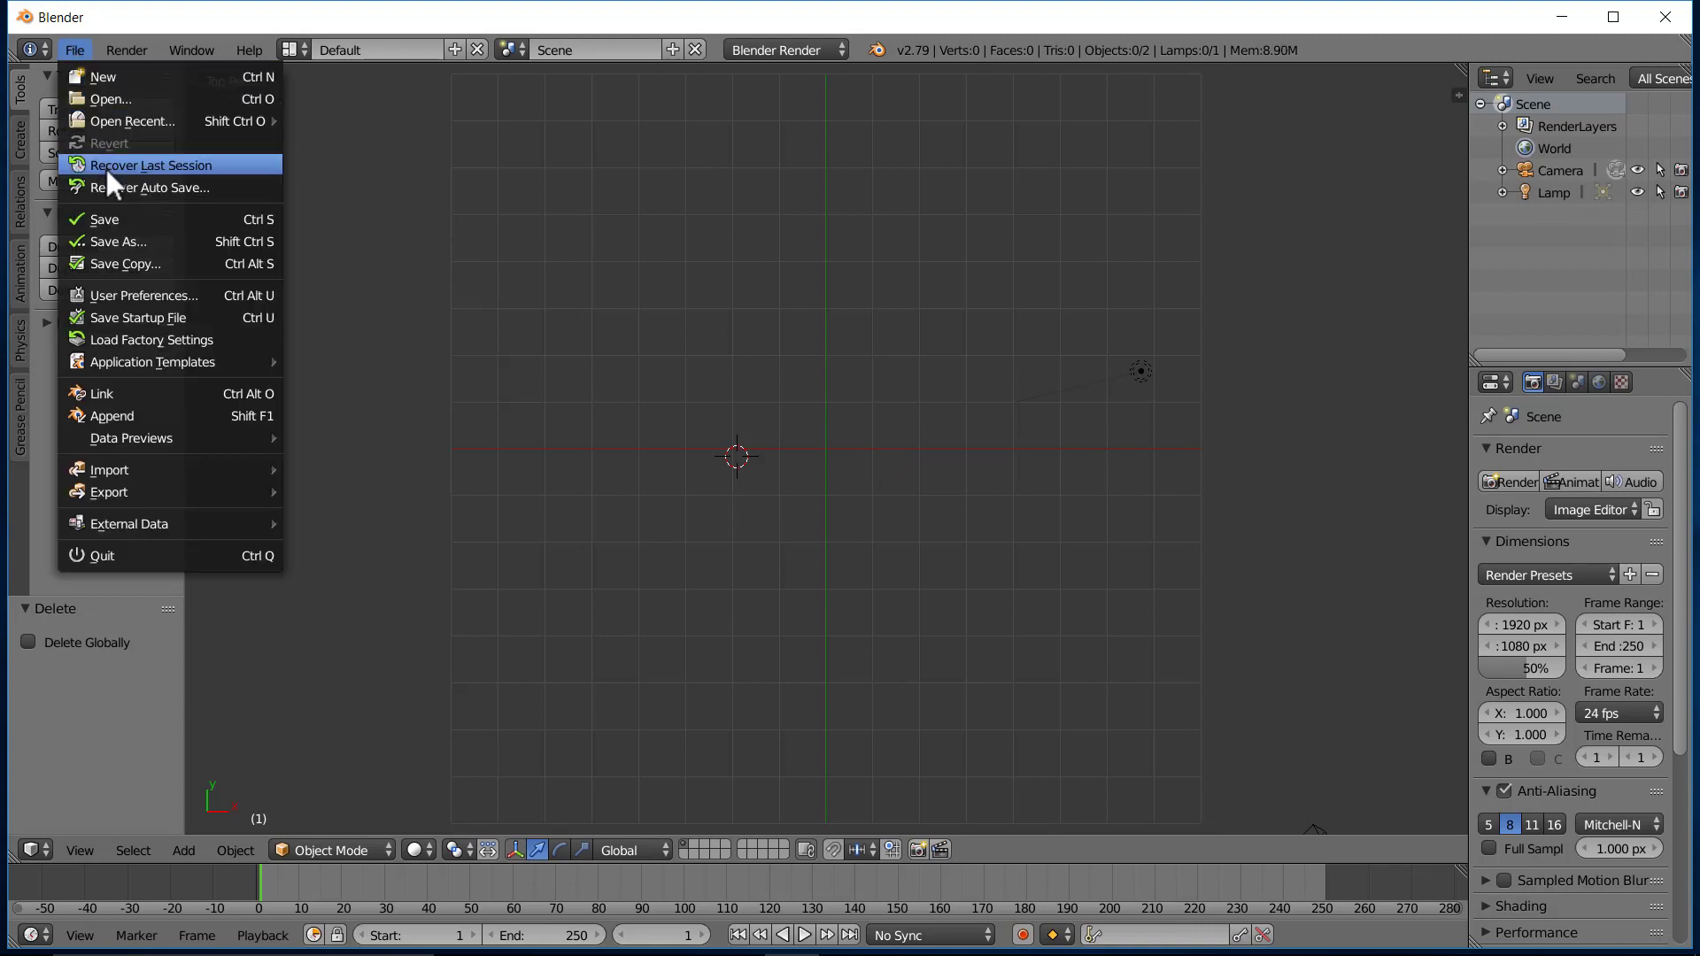
{"action": "mouse_move", "coordinate": [149, 465]}
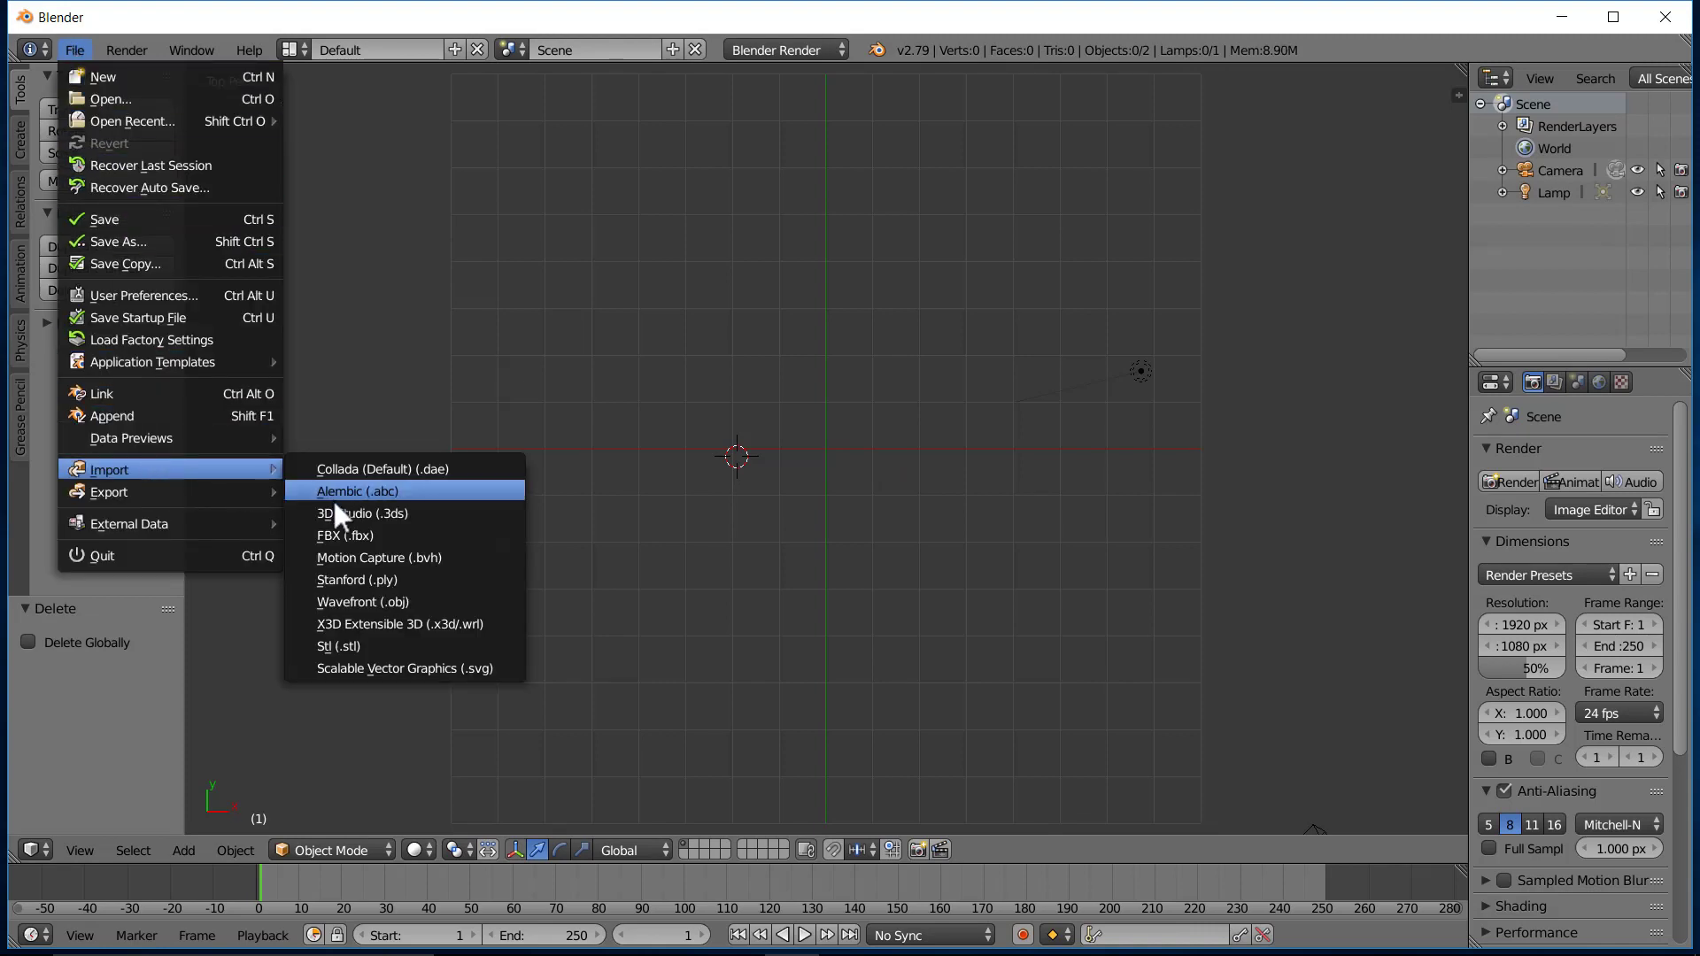
{"action": "left_click", "coordinate": [380, 622]}
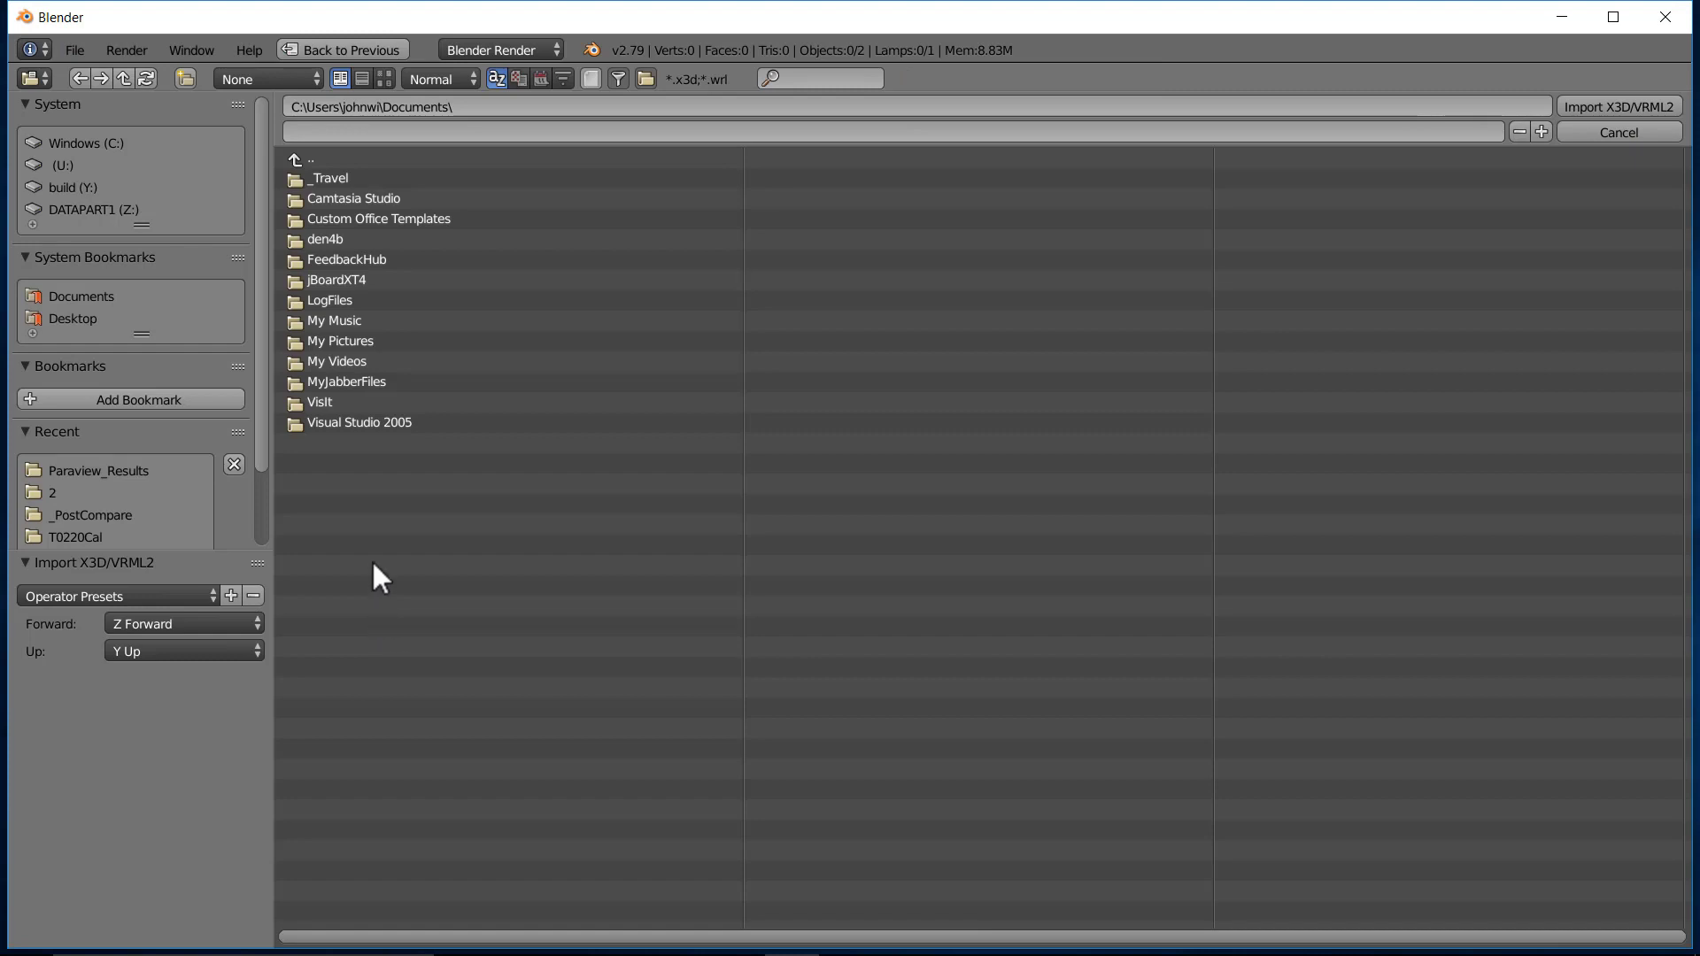
{"action": "left_click", "coordinate": [140, 469]}
{"action": "left_click", "coordinate": [432, 177]}
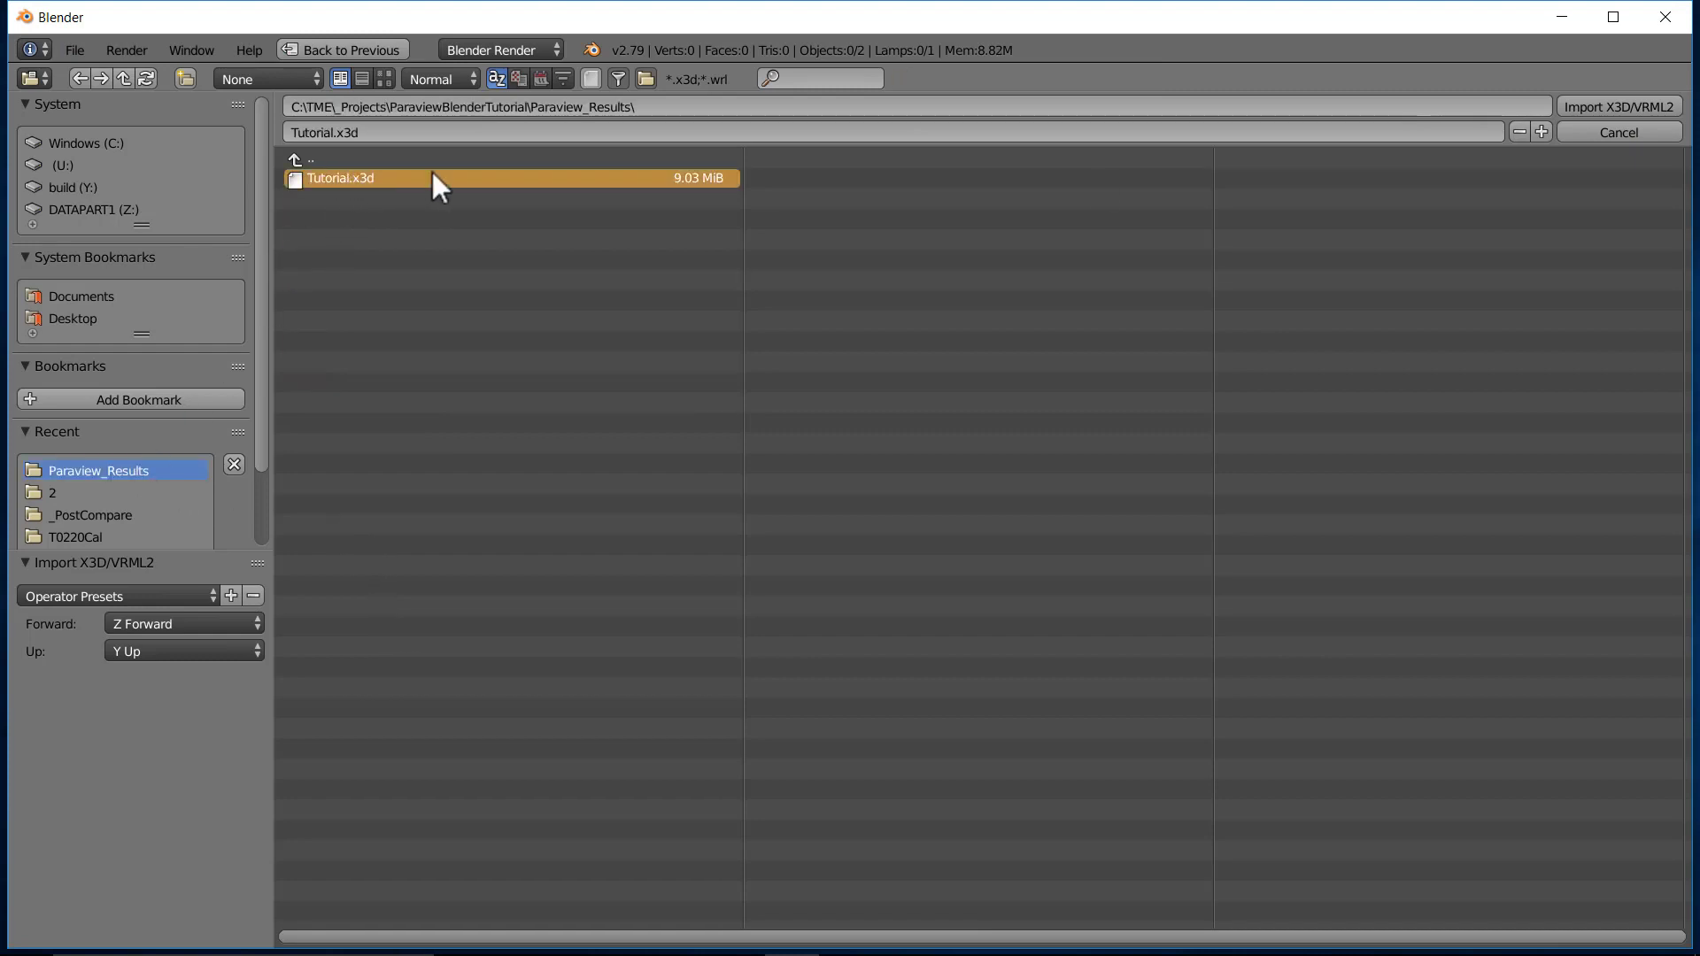
{"action": "left_click", "coordinate": [1644, 105]}
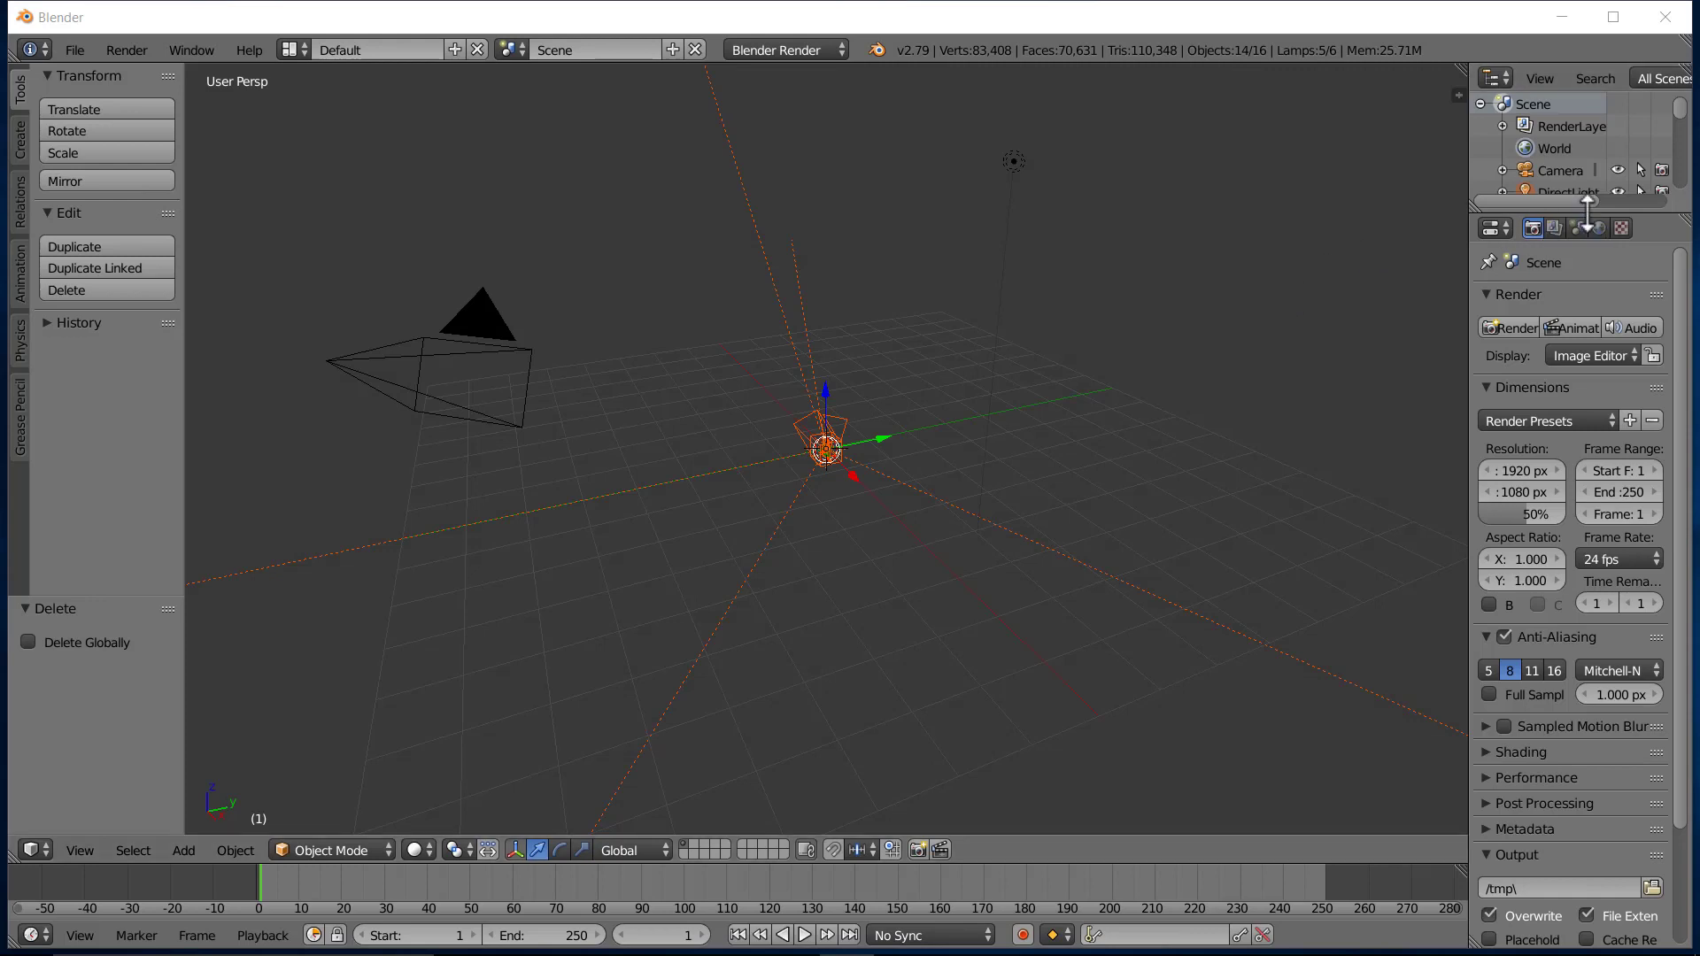
Enlarge the Outliner and look through the imported lights, shapes and viewpoint.
{"action": "left_click_drag", "start_coordinate": [1587, 212], "coordinate": [1589, 486]}
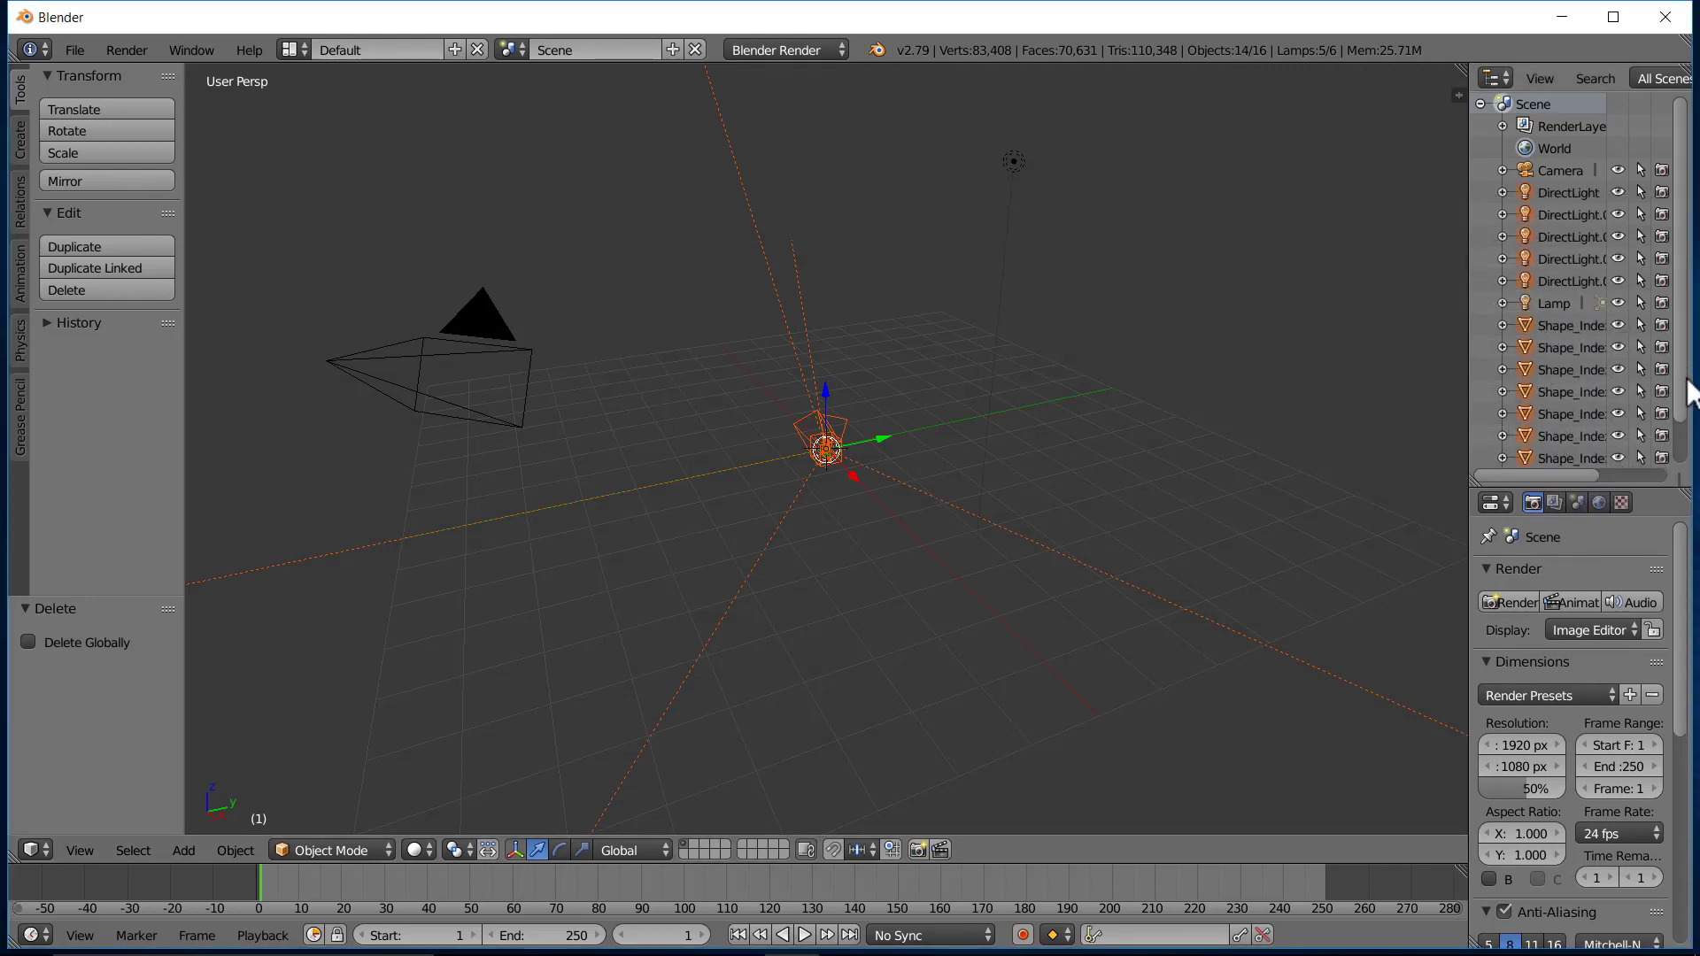
{"action": "scroll", "coordinate": [1686, 381], "scroll_direction": "down", "scroll_amount": 2}
{"action": "scroll", "coordinate": [1611, 213], "scroll_direction": "up", "scroll_amount": 1}
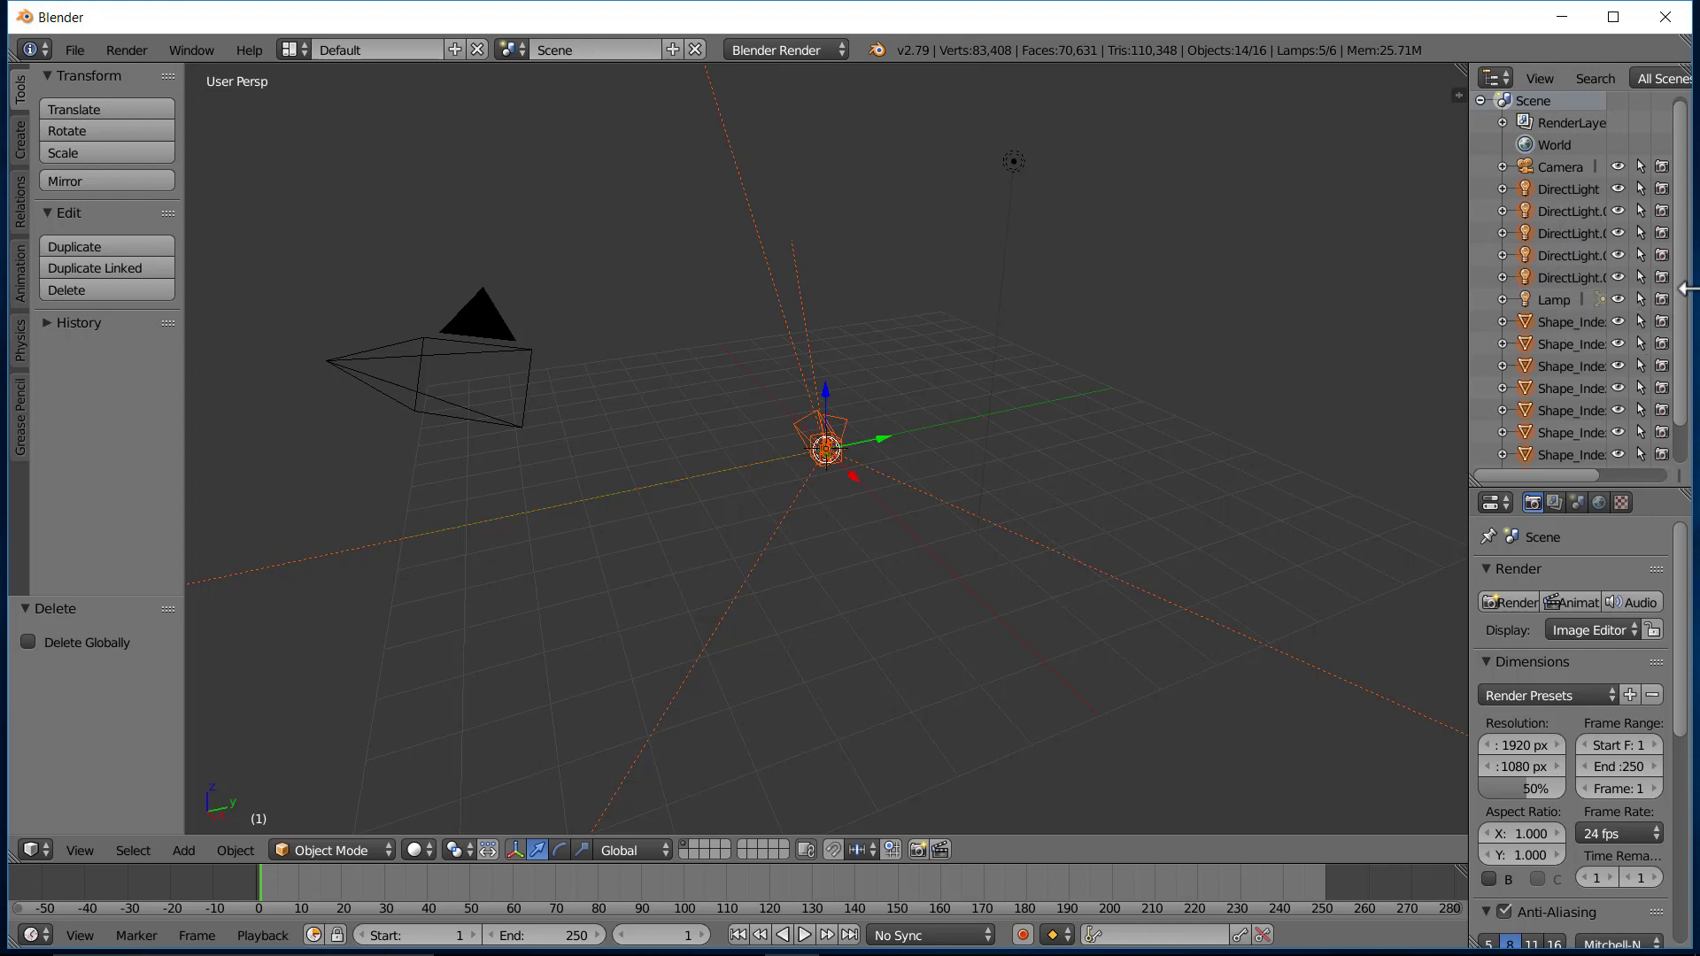
{"action": "scroll", "coordinate": [1682, 372], "scroll_direction": "down", "scroll_amount": 2}
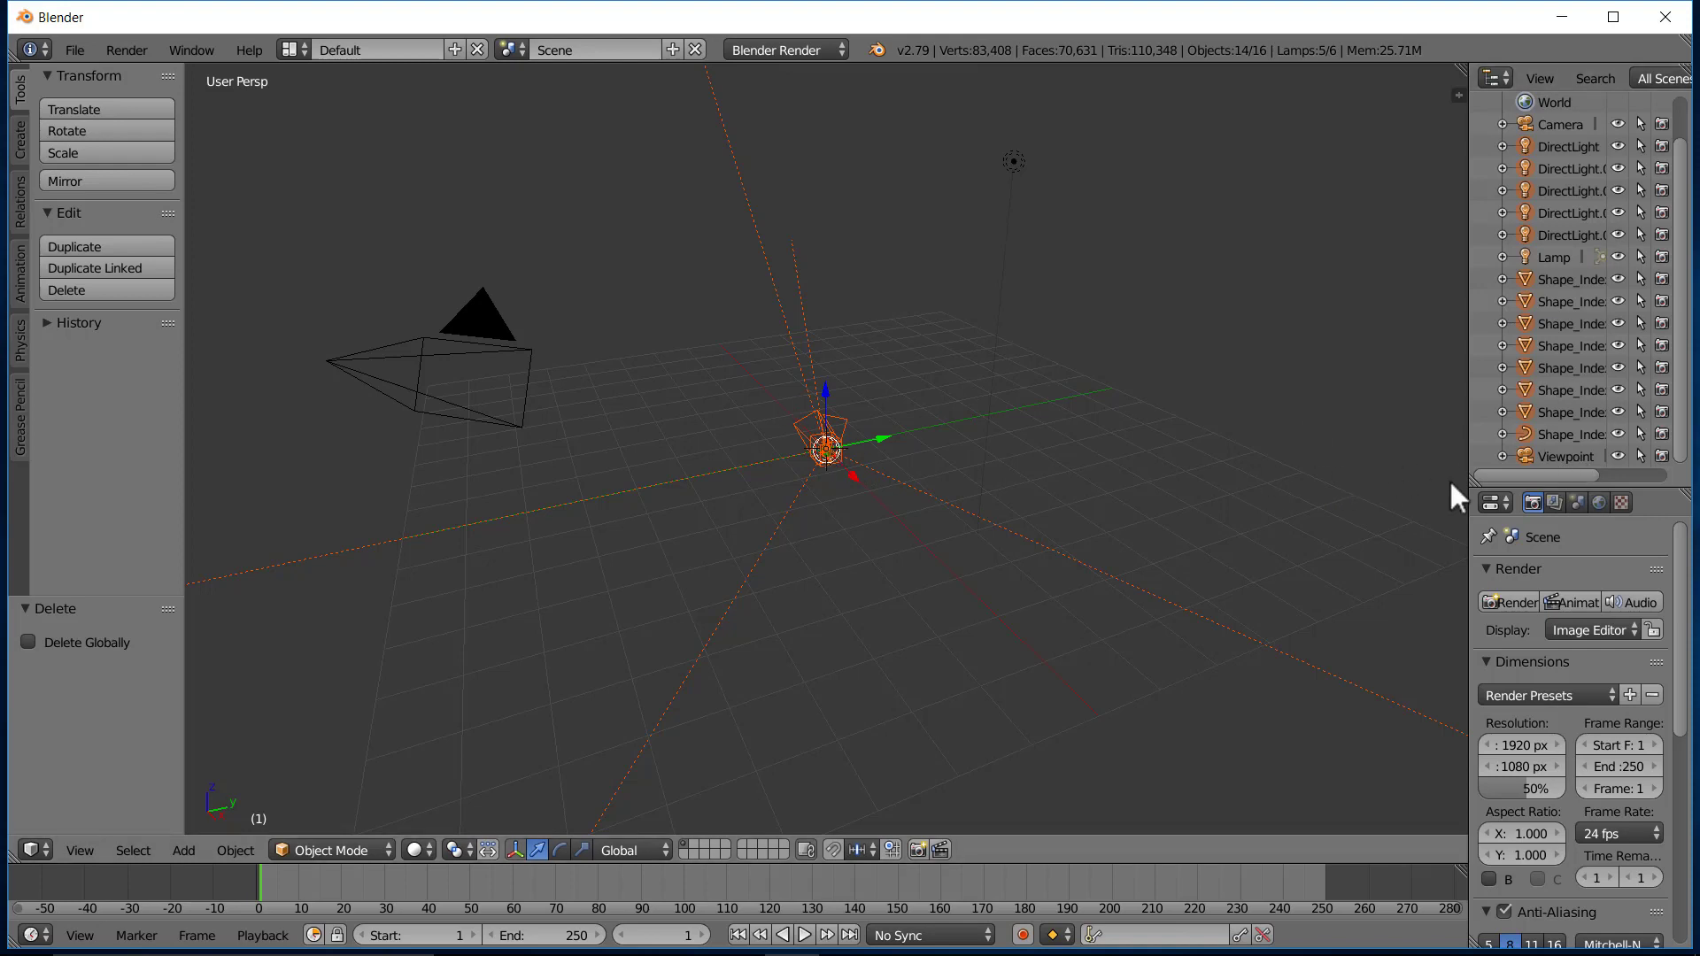
Make the imported Viewpoint the scene's active camera and look through it.
{"action": "left_click", "coordinate": [1554, 457]}
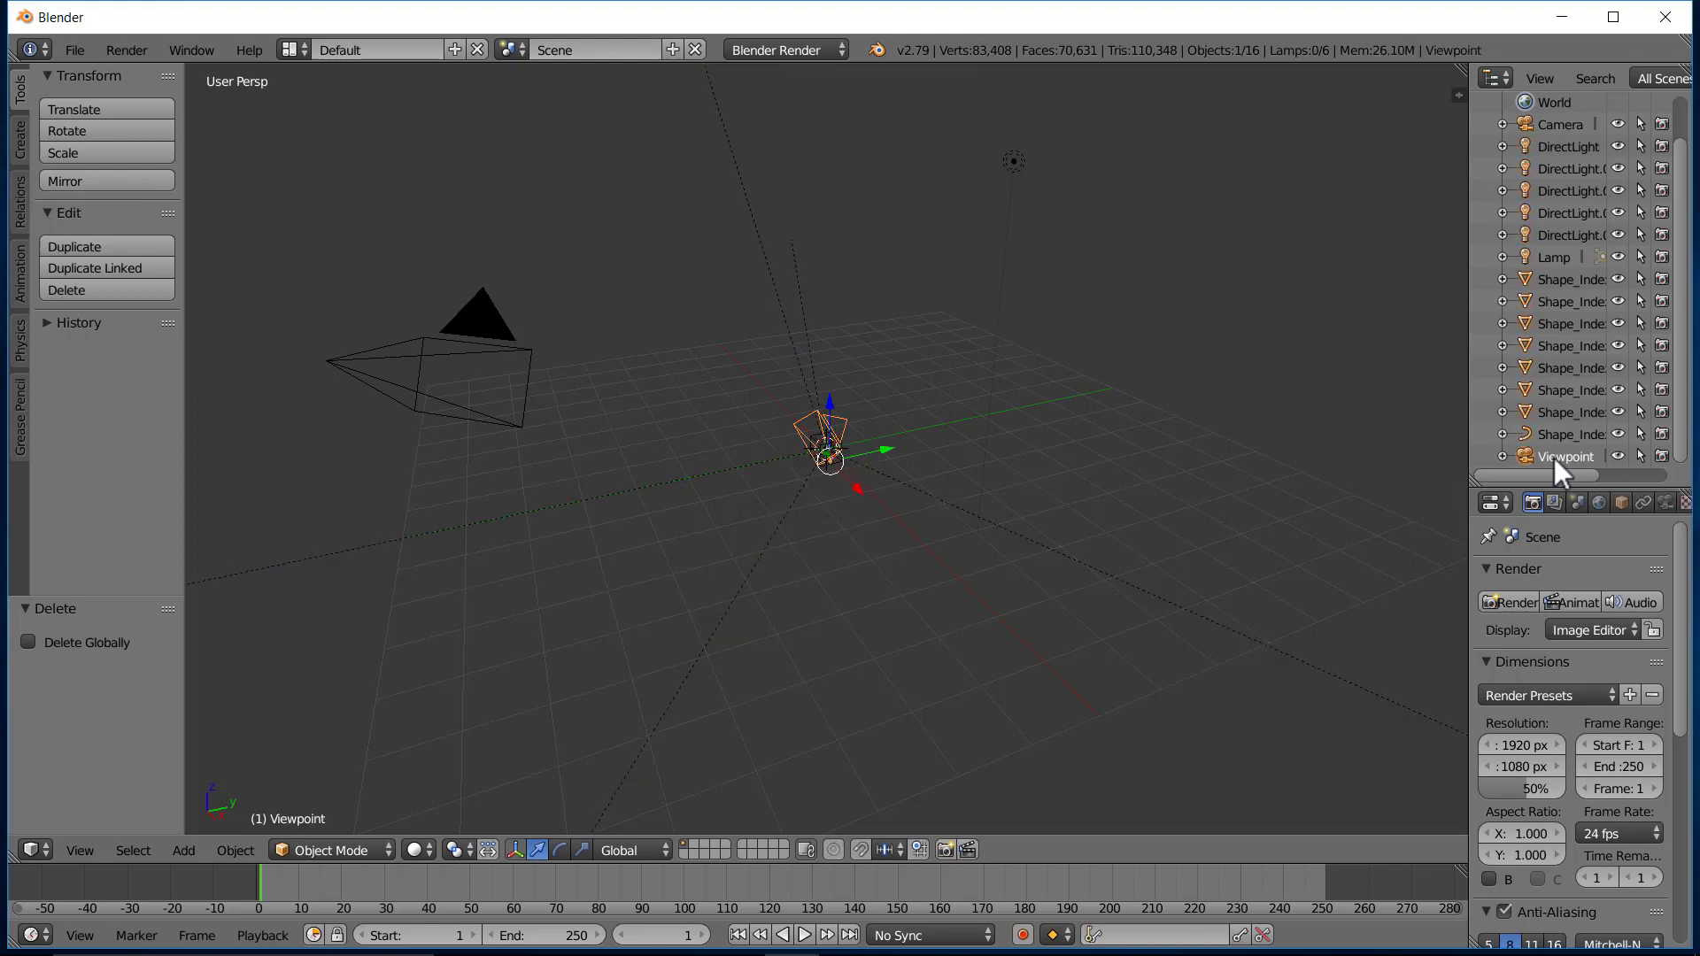
{"action": "left_click", "coordinate": [1577, 502]}
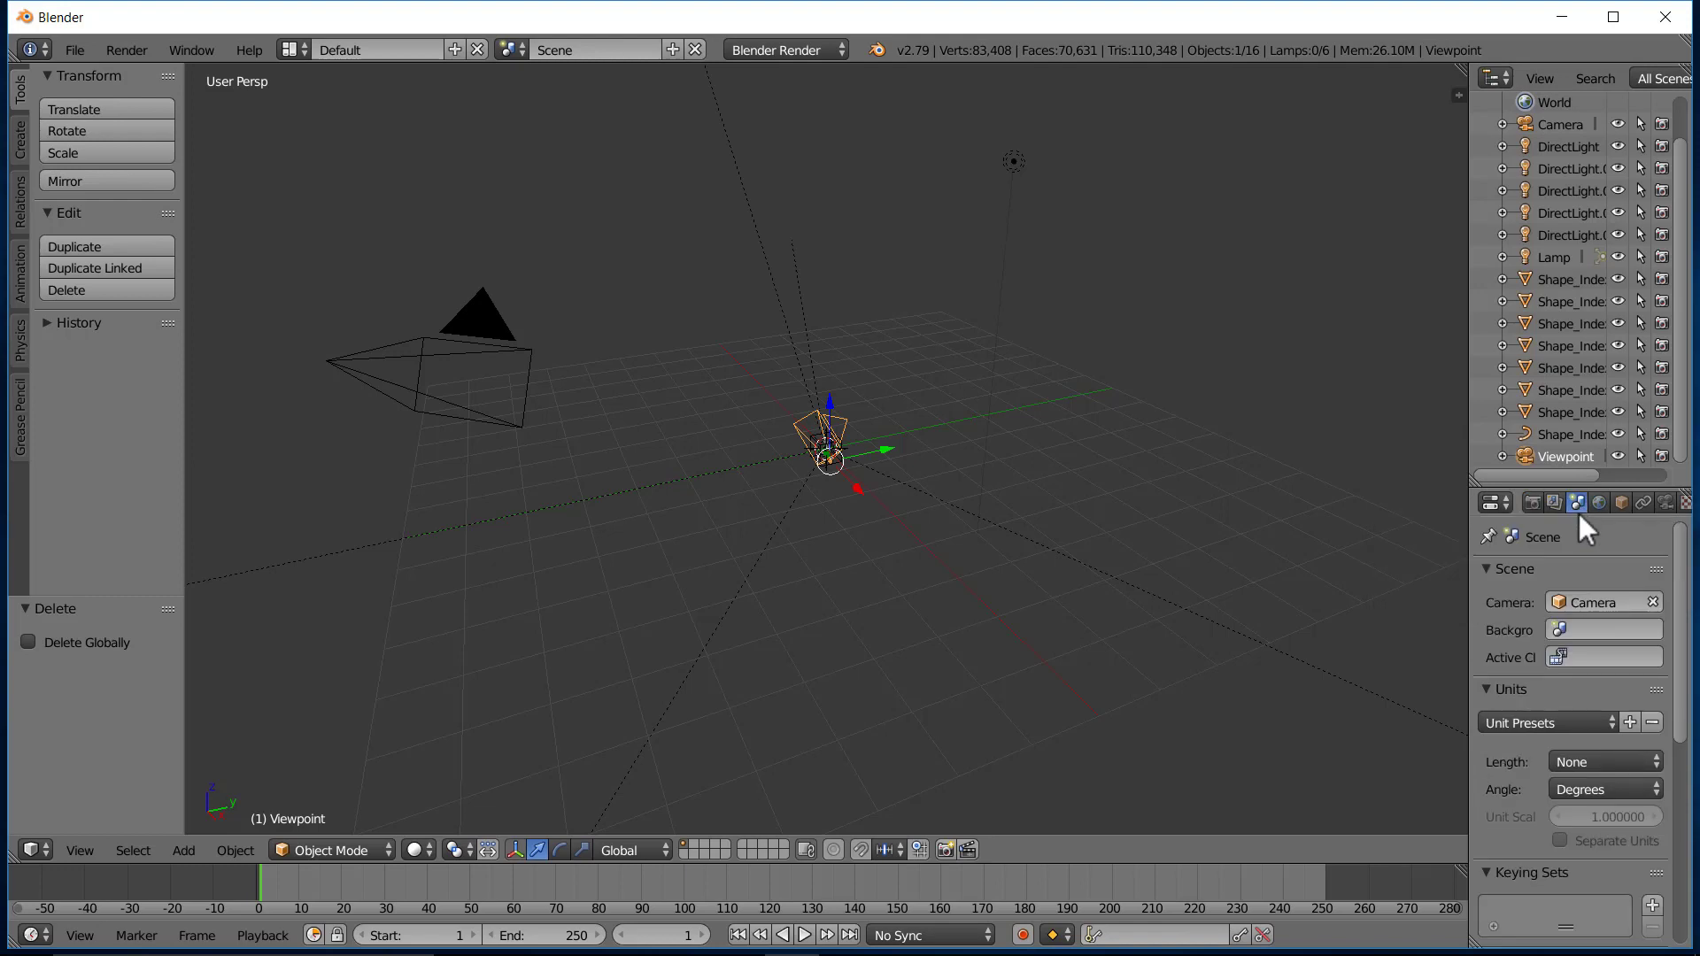
{"action": "left_click", "coordinate": [1595, 606]}
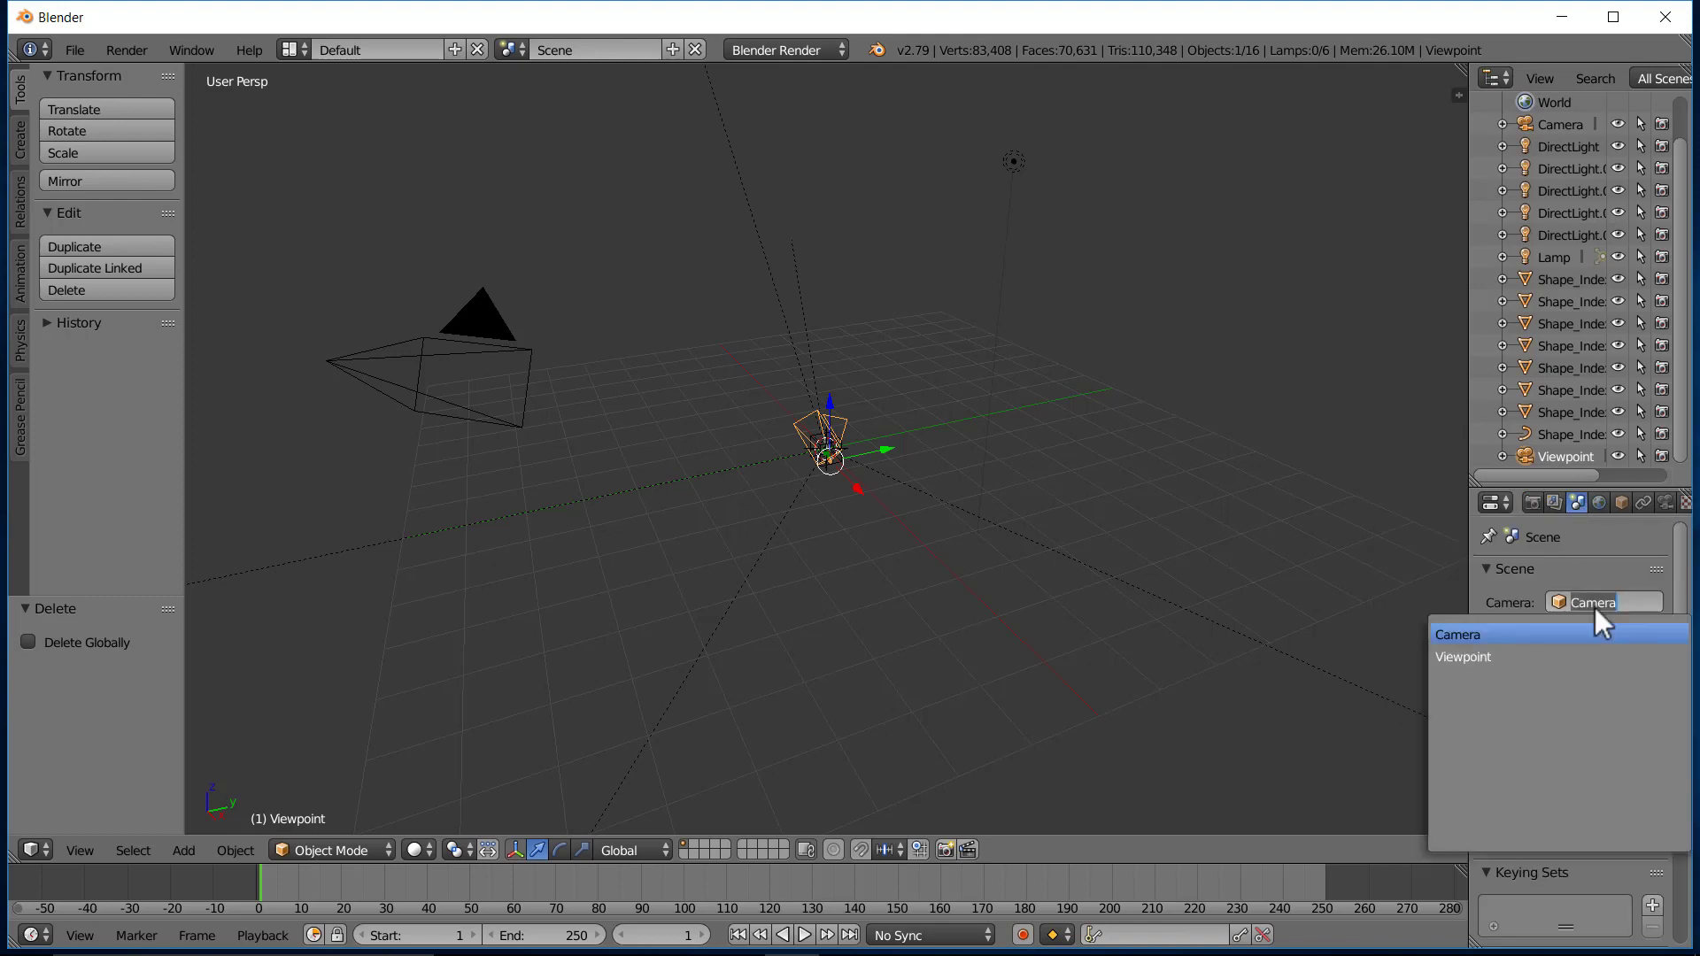
{"action": "left_click", "coordinate": [1519, 659]}
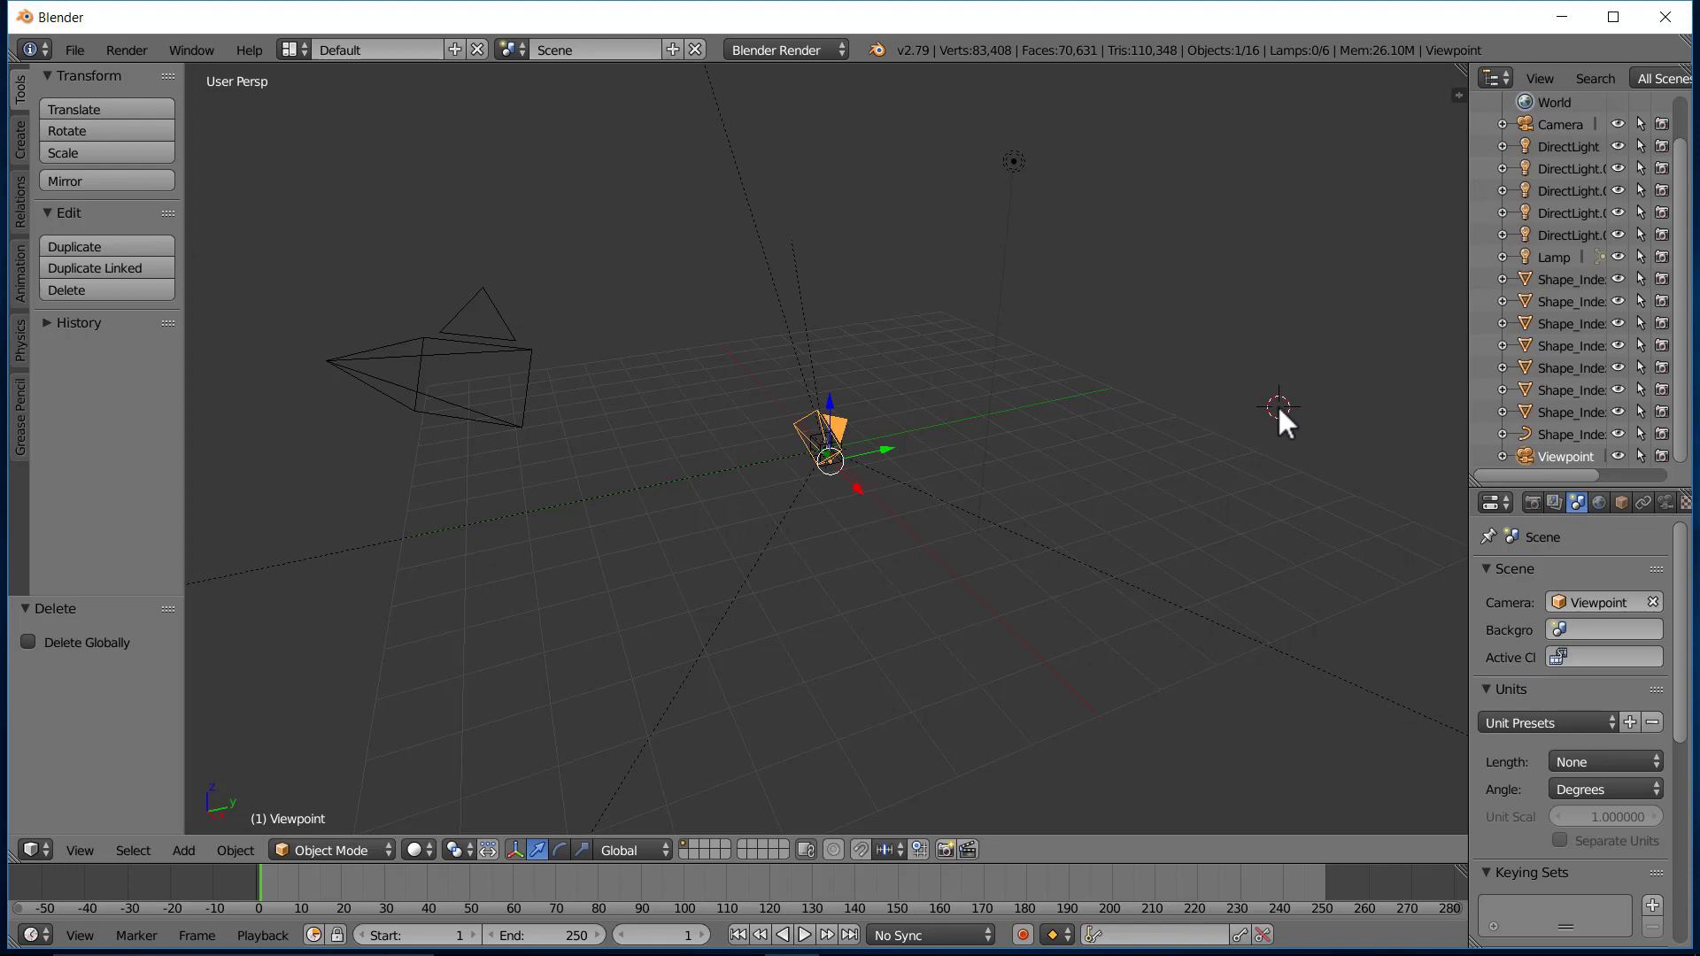
{"action": "key", "text": "KP_0"}
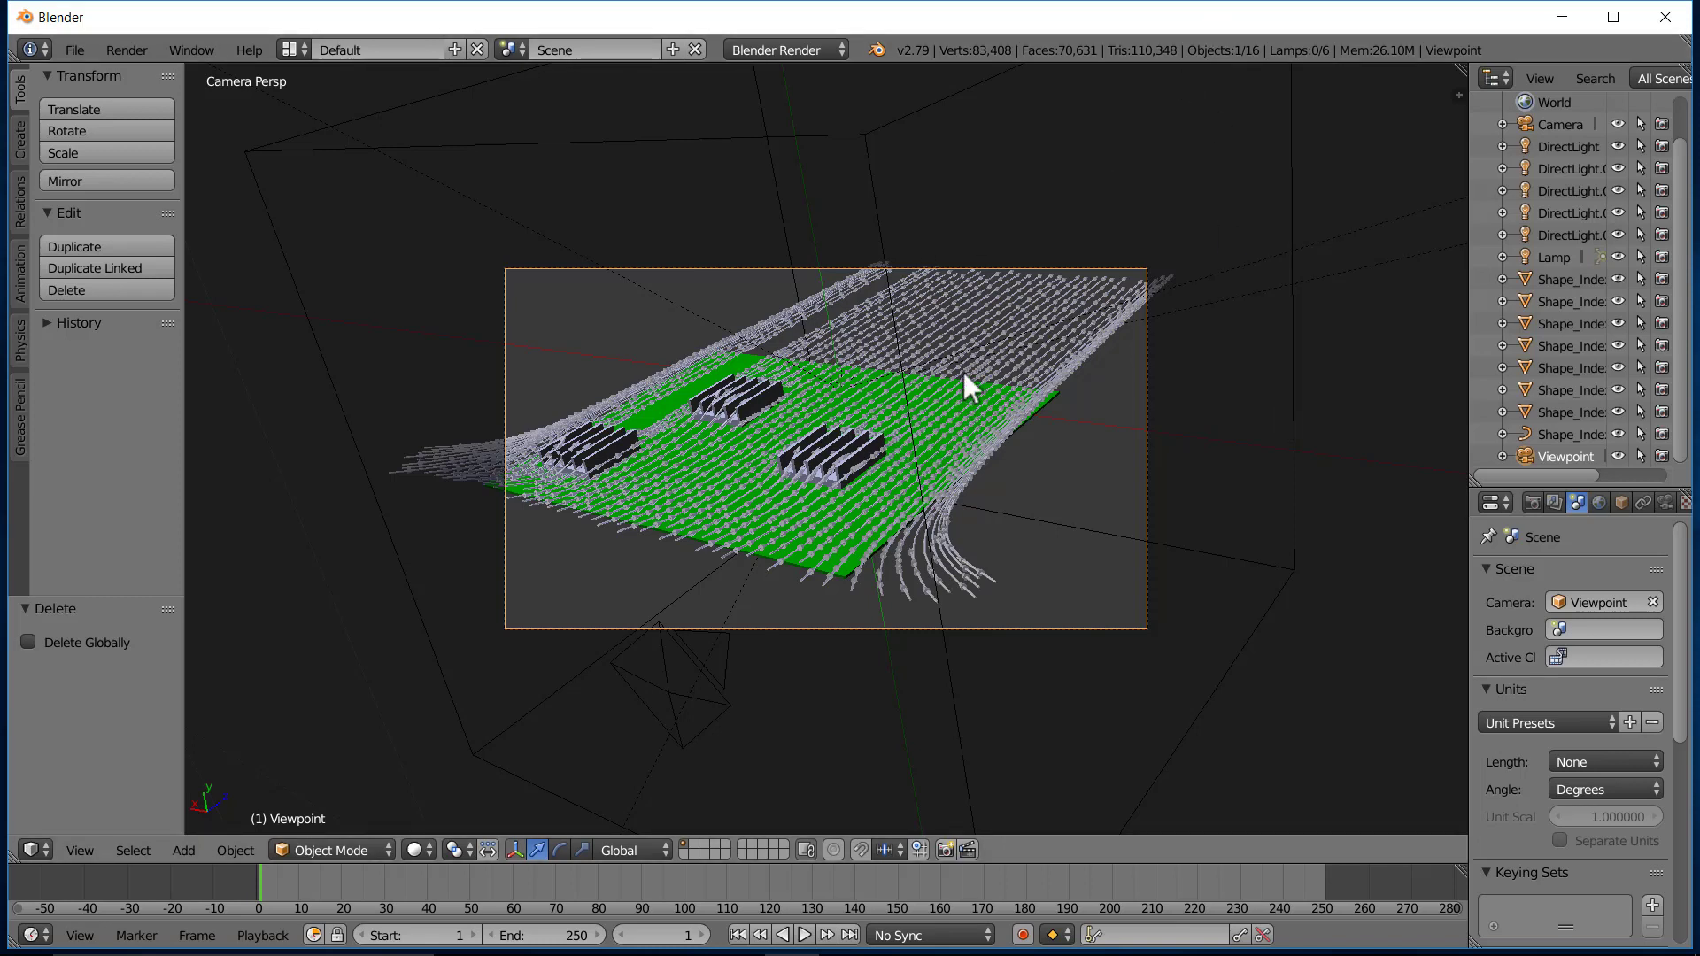
Enable Lock Camera to View for the 3D view and hide the view properties again.
{"action": "left_click", "coordinate": [1458, 95]}
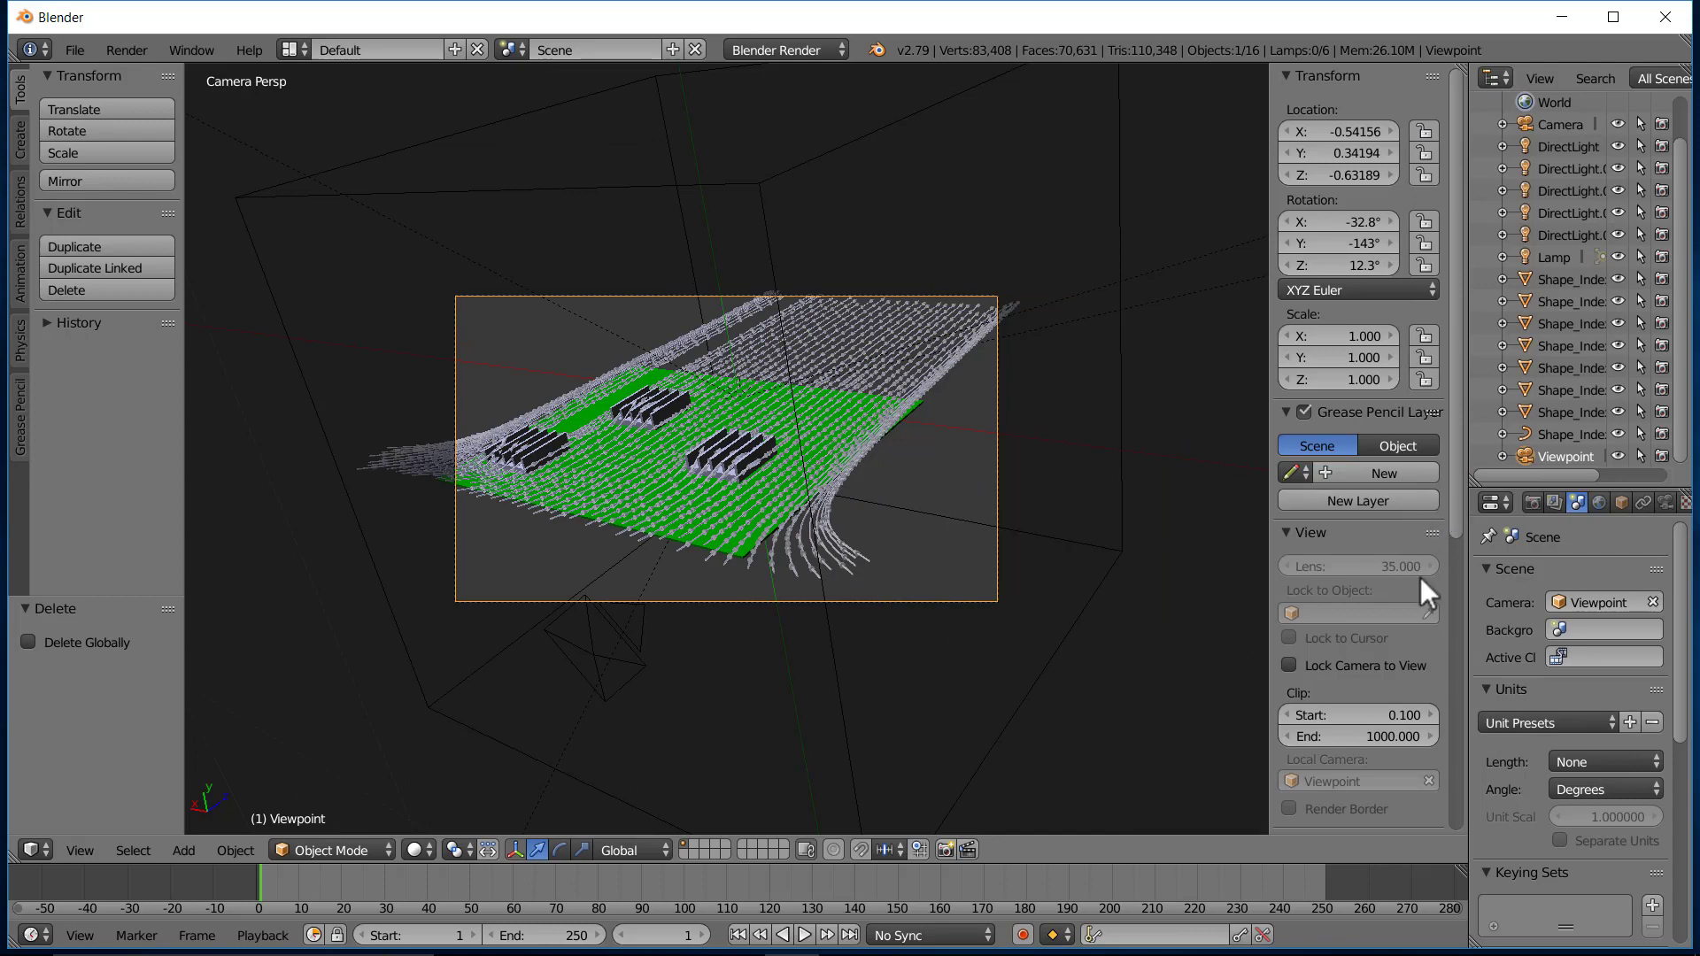
{"action": "left_click", "coordinate": [1331, 664]}
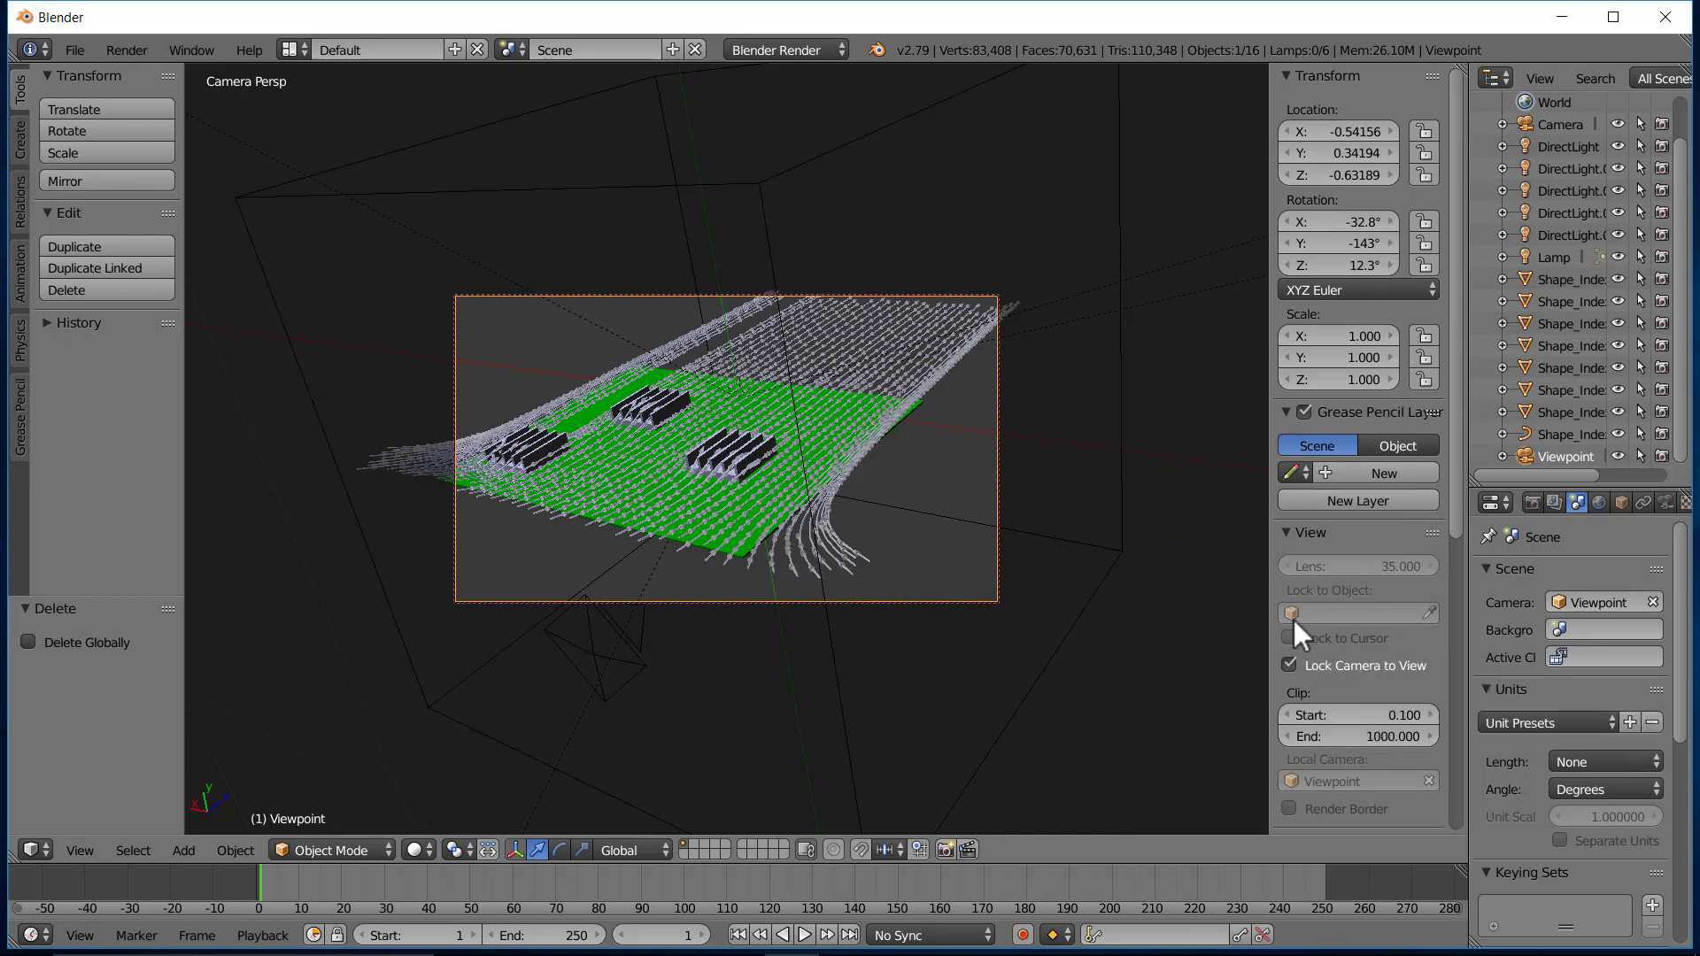
{"action": "left_click_drag", "start_coordinate": [1270, 605], "coordinate": [1452, 576]}
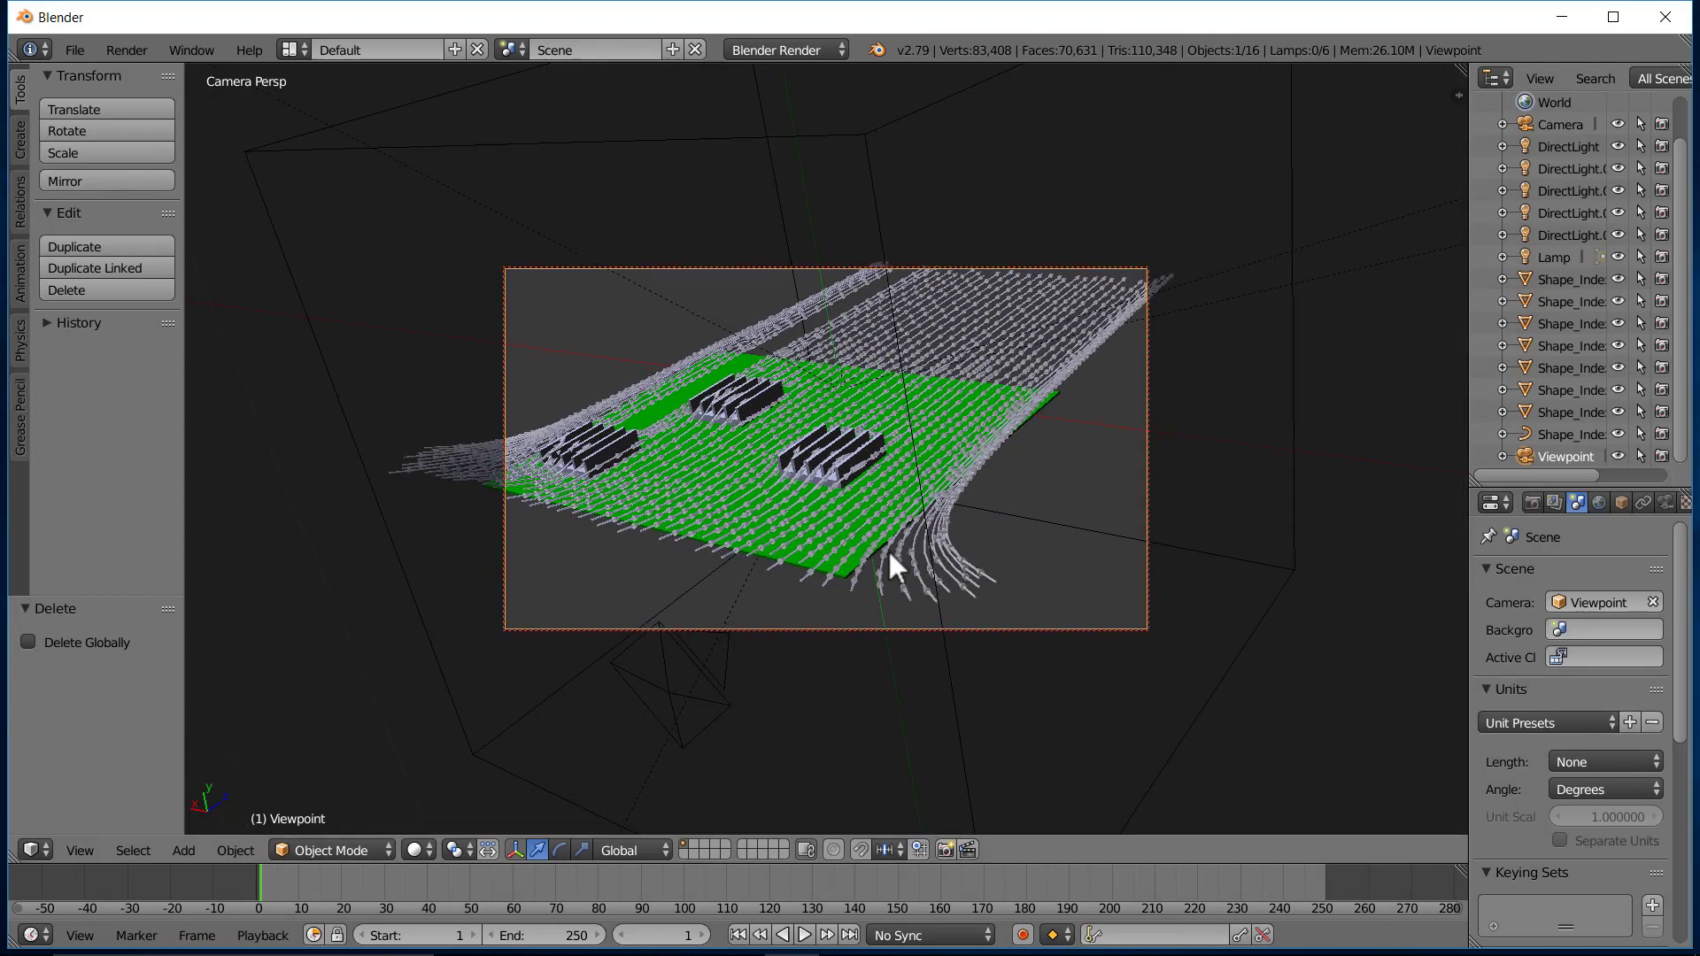
Reframe the board, heat sinks and streamlines slightly by orbiting and zooming the locked Viewpoint camera.
{"action": "mouse_move", "coordinate": [757, 451]}
{"action": "middle_mouse_down"}
{"action": "mouse_move", "coordinate": [780, 444]}
{"action": "mouse_move", "coordinate": [772, 426]}
{"action": "middle_mouse_up"}
{"action": "scroll", "coordinate": [772, 425], "scroll_direction": "up", "scroll_amount": 4}
{"action": "scroll", "coordinate": [771, 423], "scroll_direction": "down", "scroll_amount": 3}
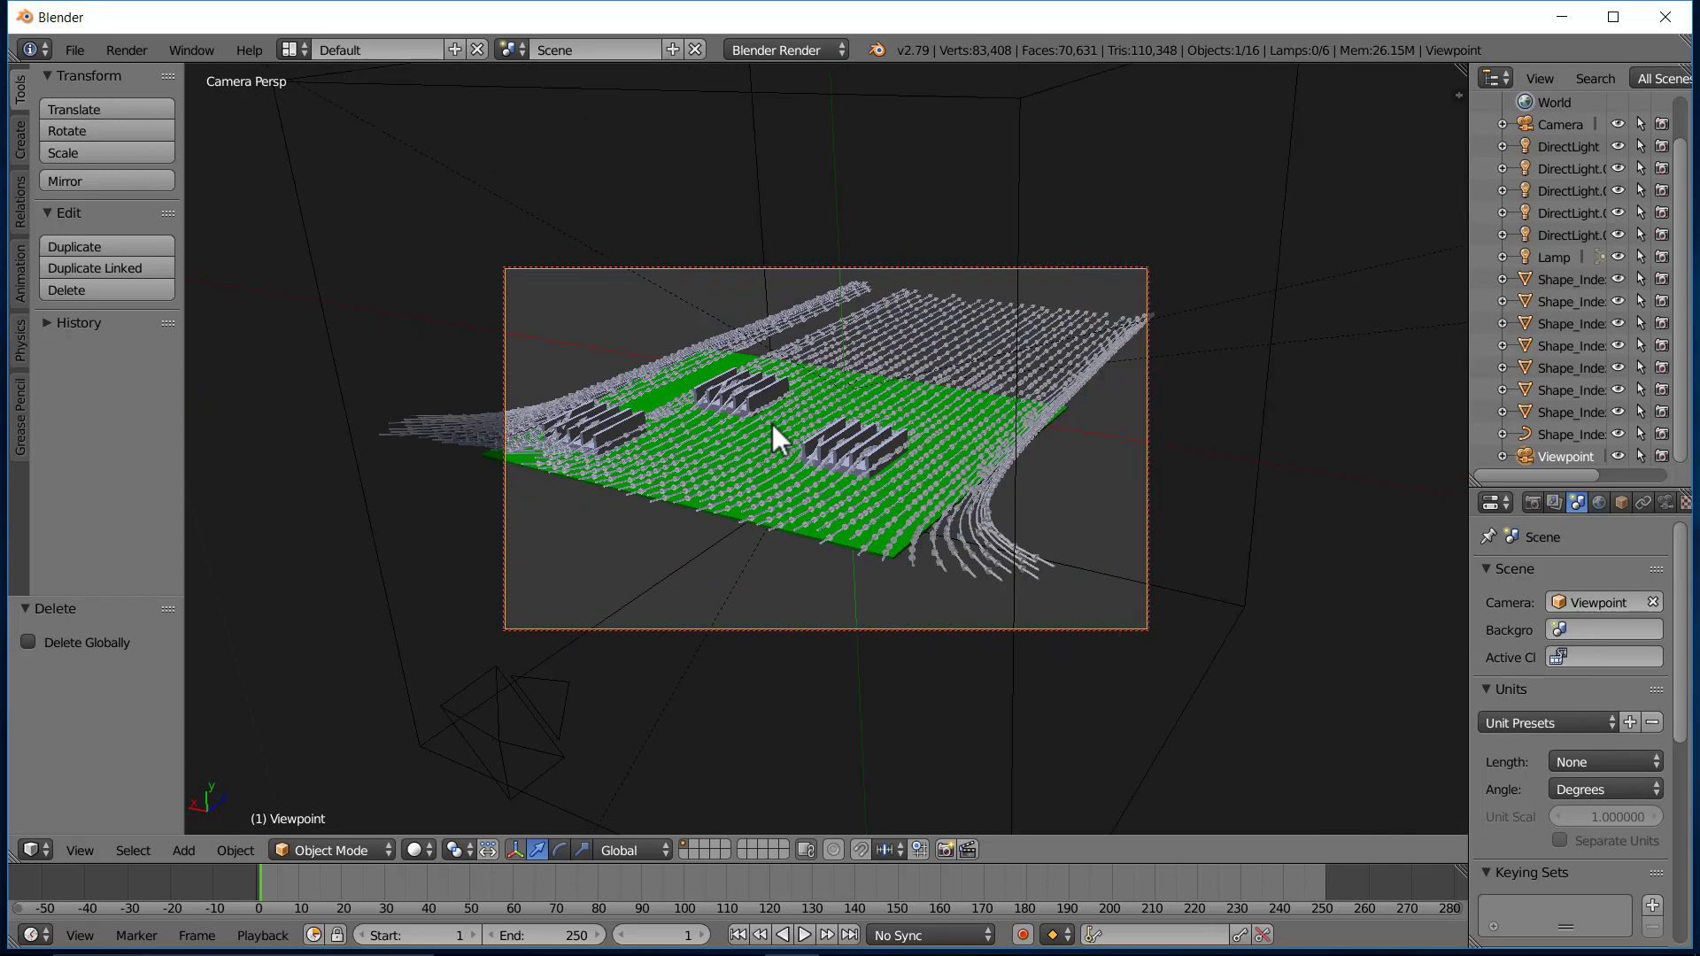
Reframe the locked Viewpoint camera closer to the board, and pick the heat sink and board meshes in turn.
{"action": "scroll", "coordinate": [772, 423], "scroll_direction": "up", "scroll_amount": 3}
{"action": "middle_click_drag", "start_coordinate": [760, 425], "coordinate": [810, 432]}
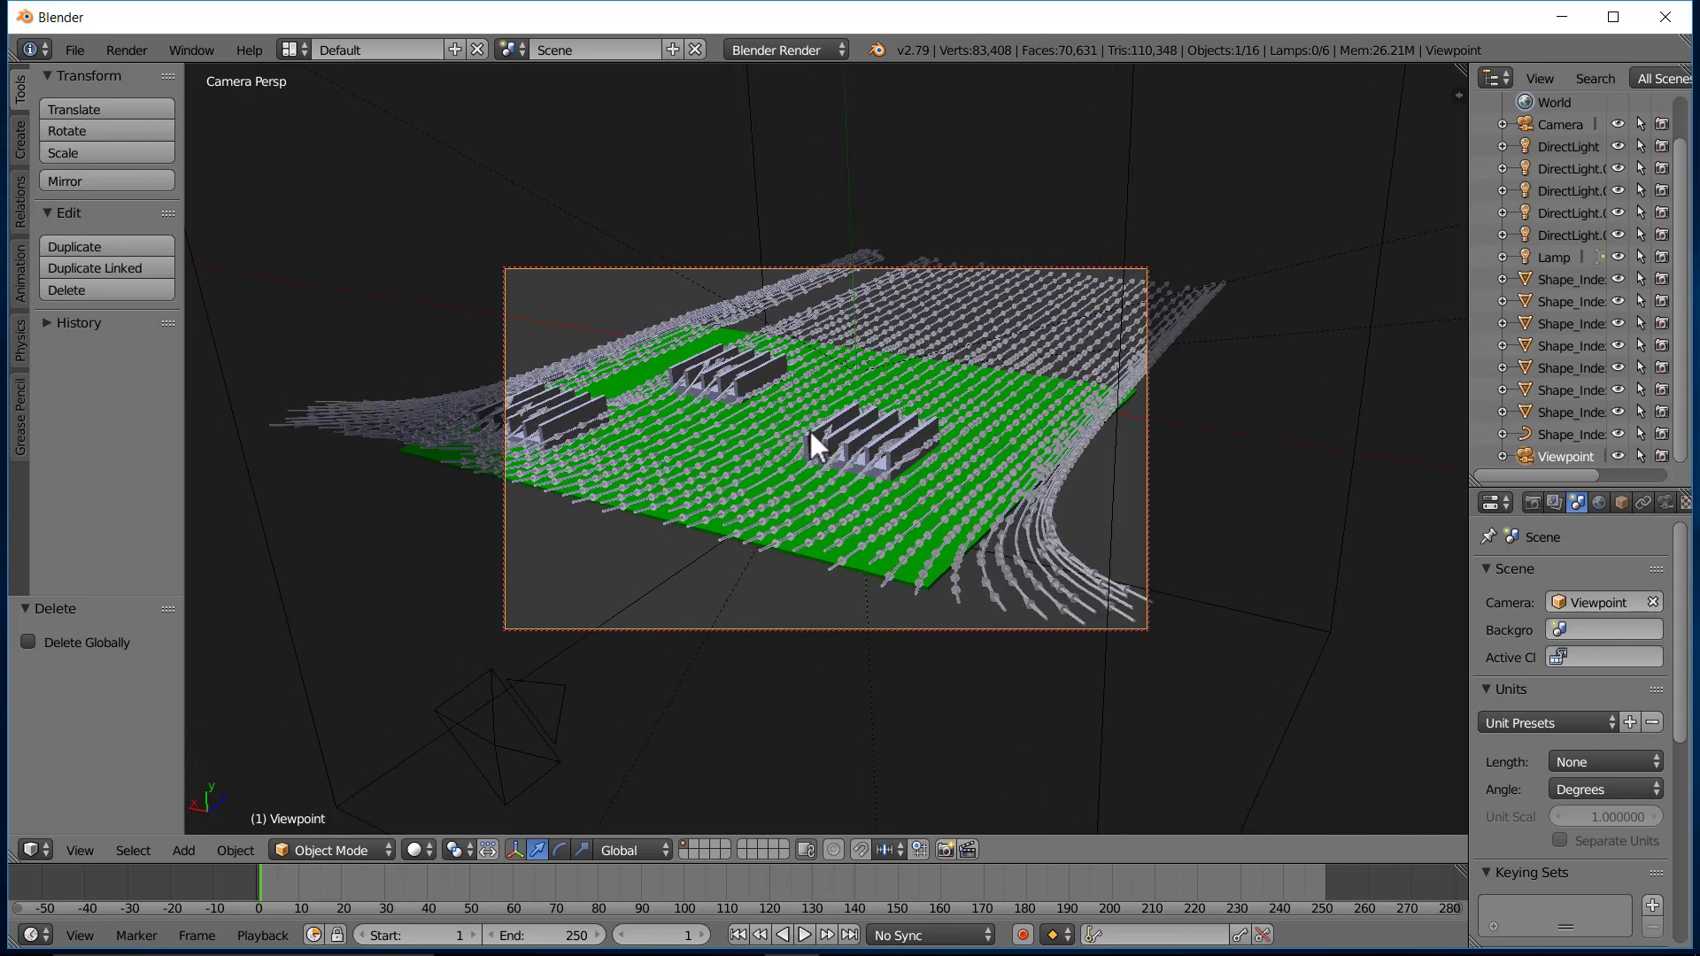
{"action": "right_click", "coordinate": [815, 434]}
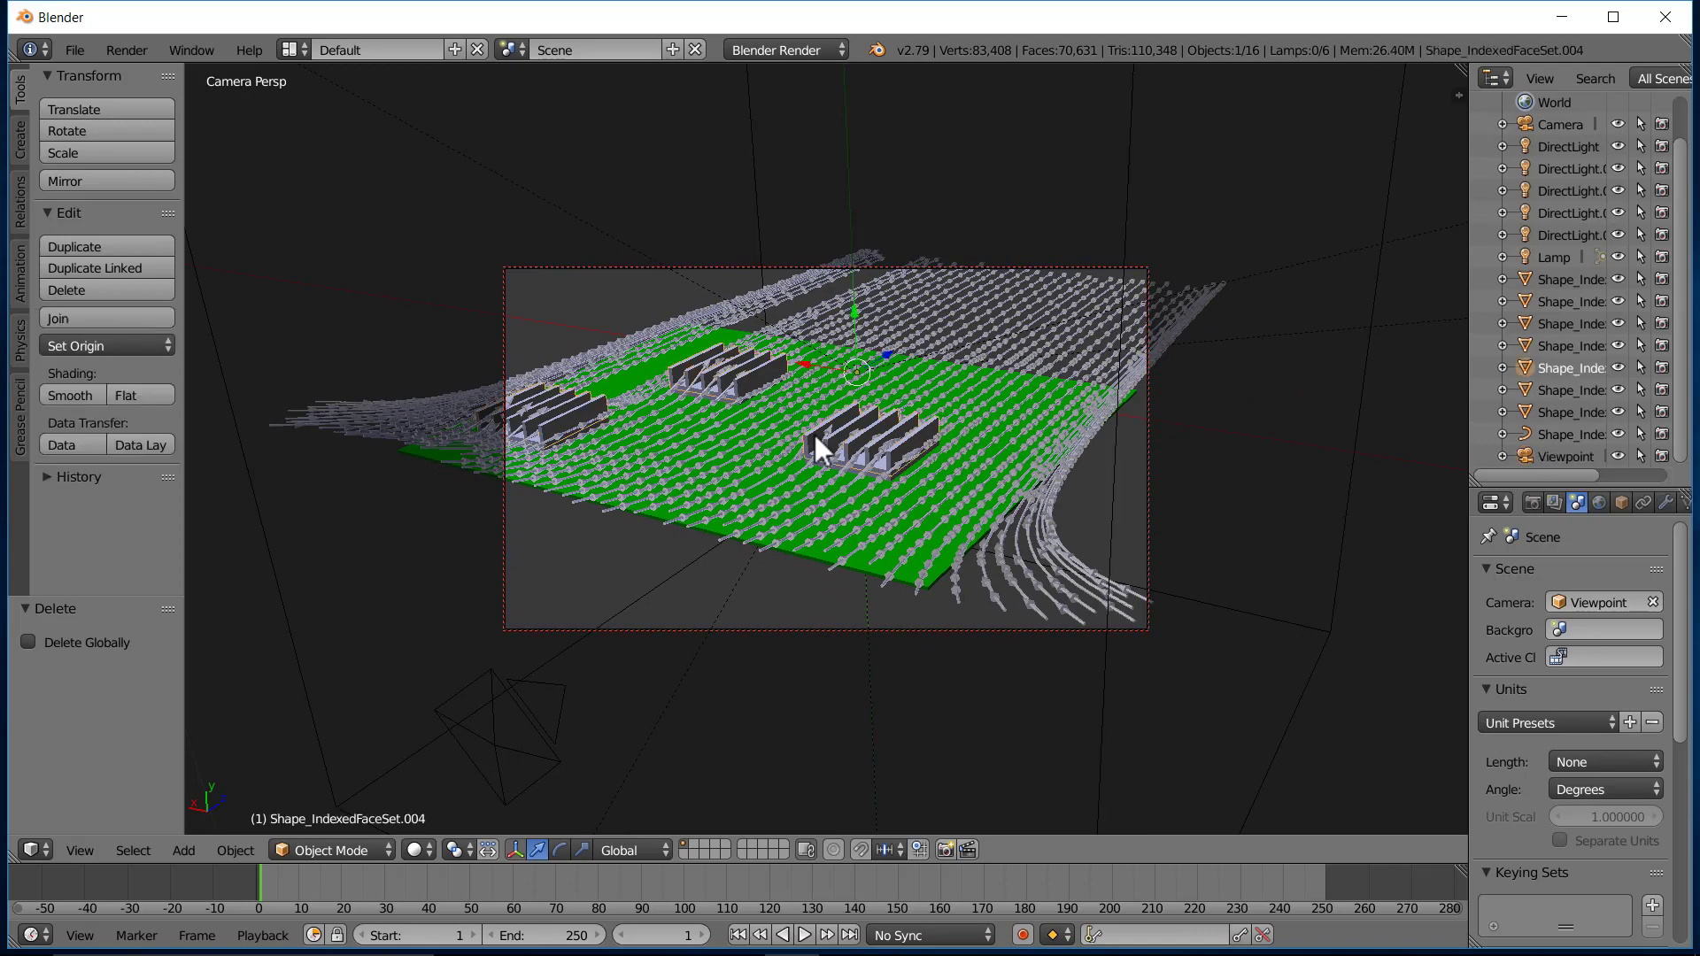
{"action": "right_click", "coordinate": [880, 571]}
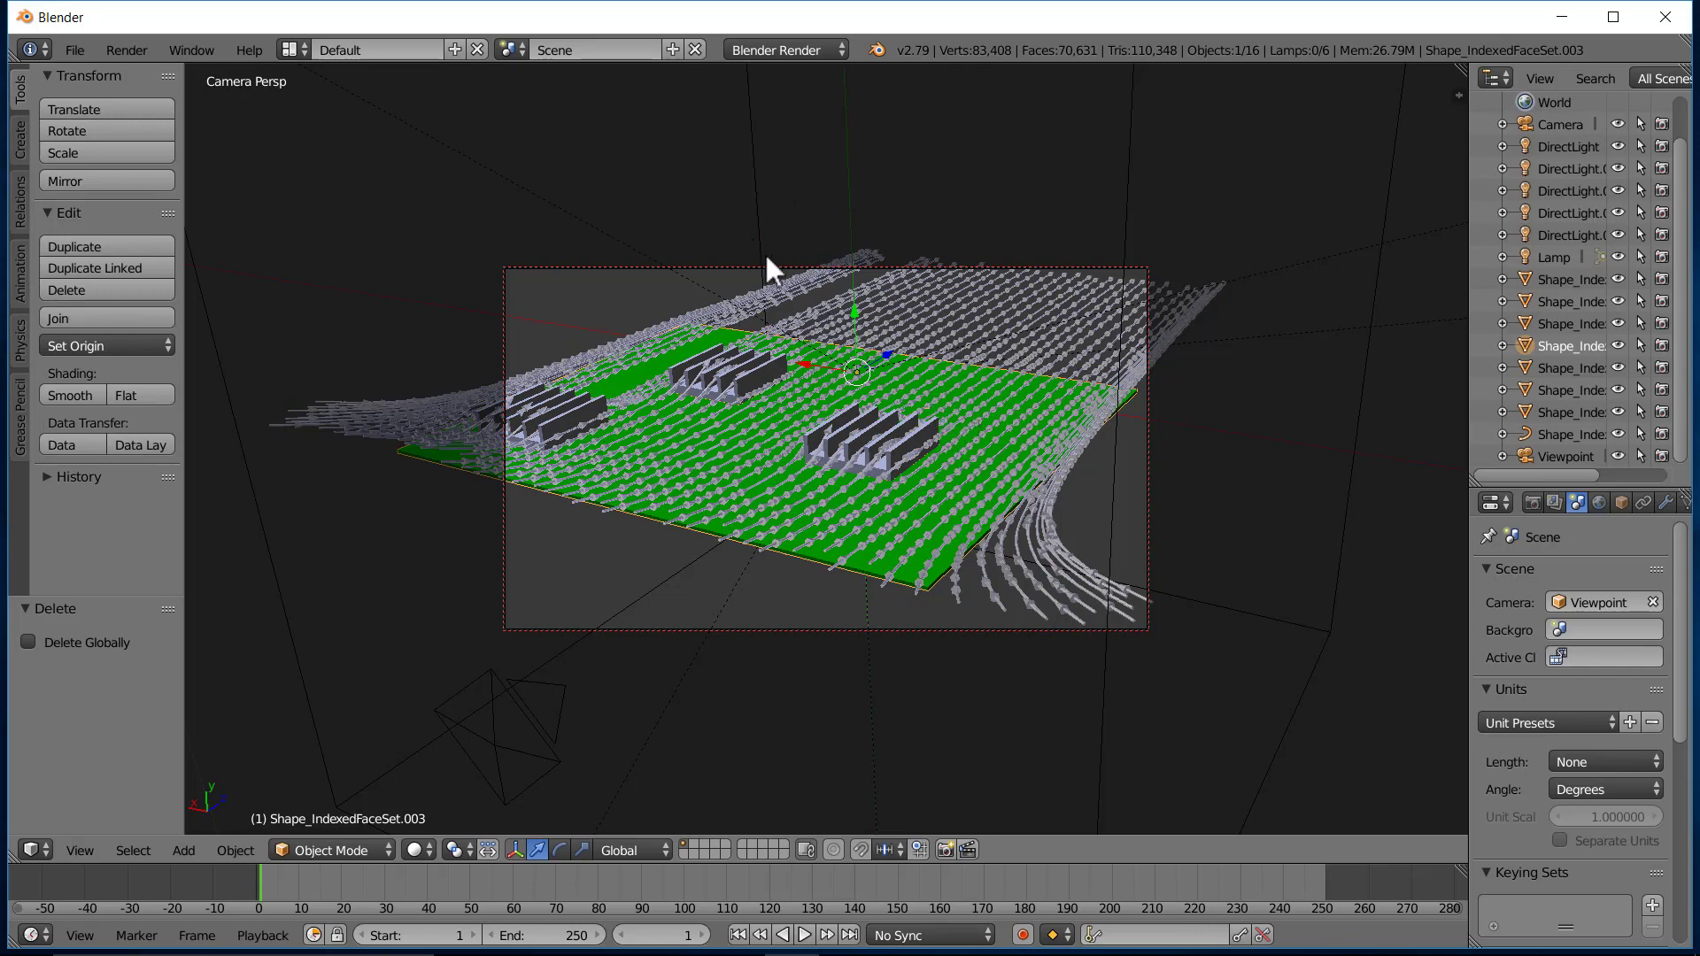
Switch the render engine to Cycles Render and enable the transparent film background in the render settings.
{"action": "left_click", "coordinate": [823, 51]}
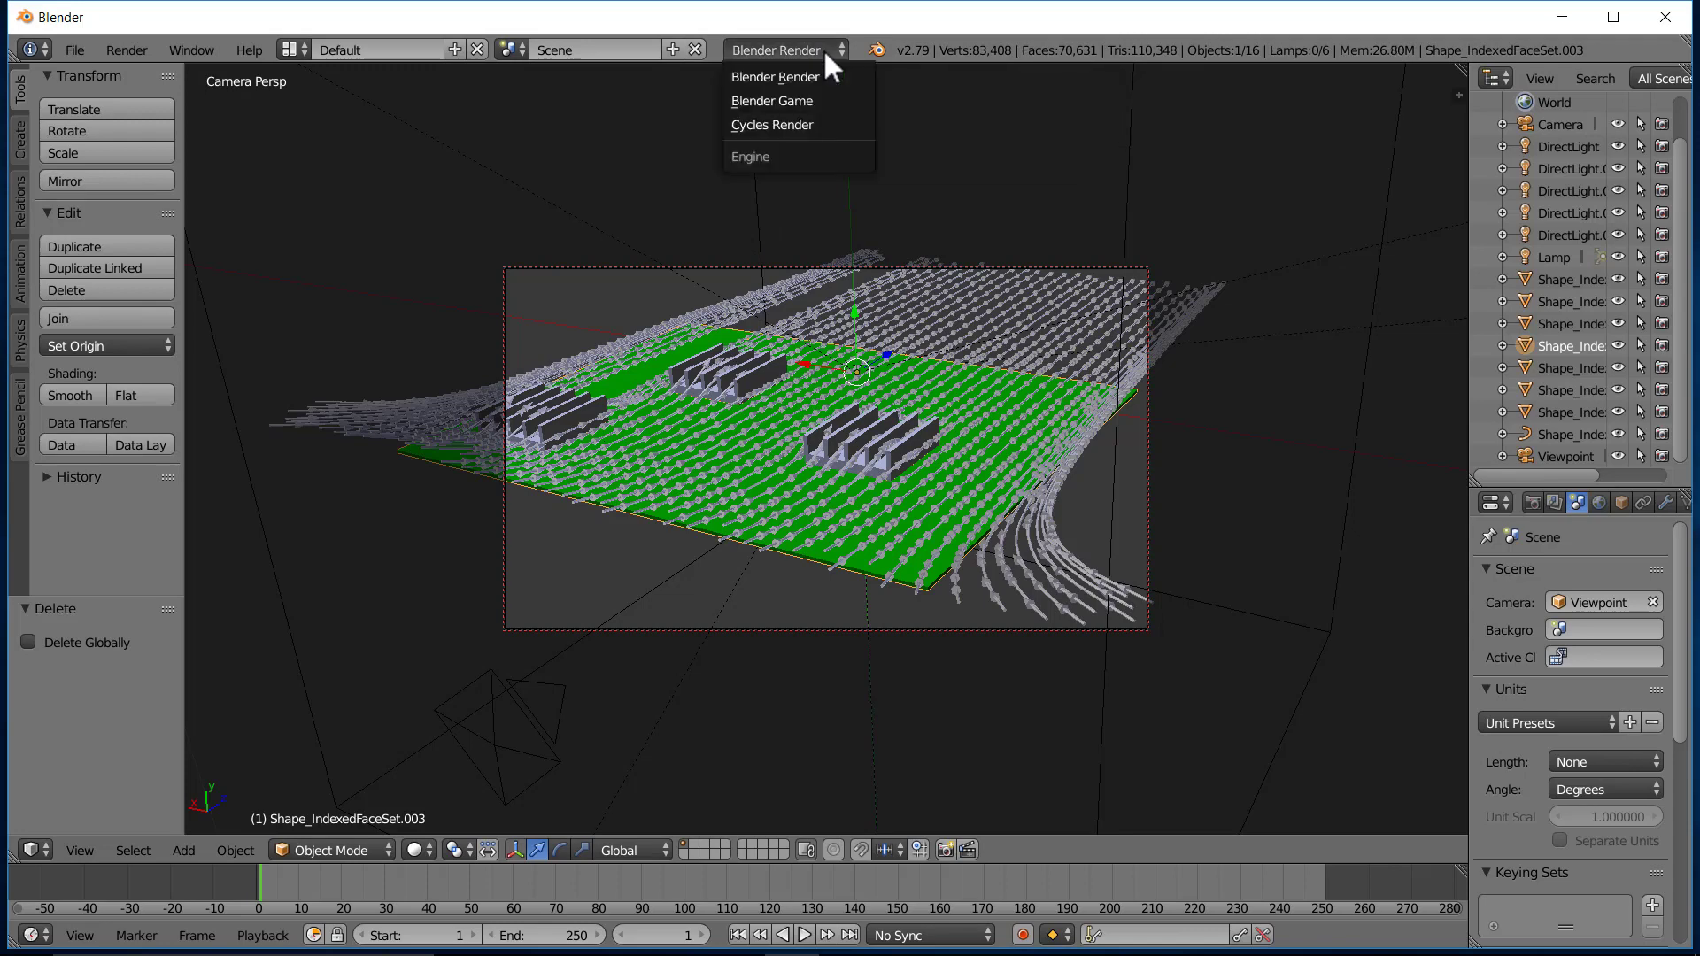
{"action": "left_click", "coordinate": [824, 130]}
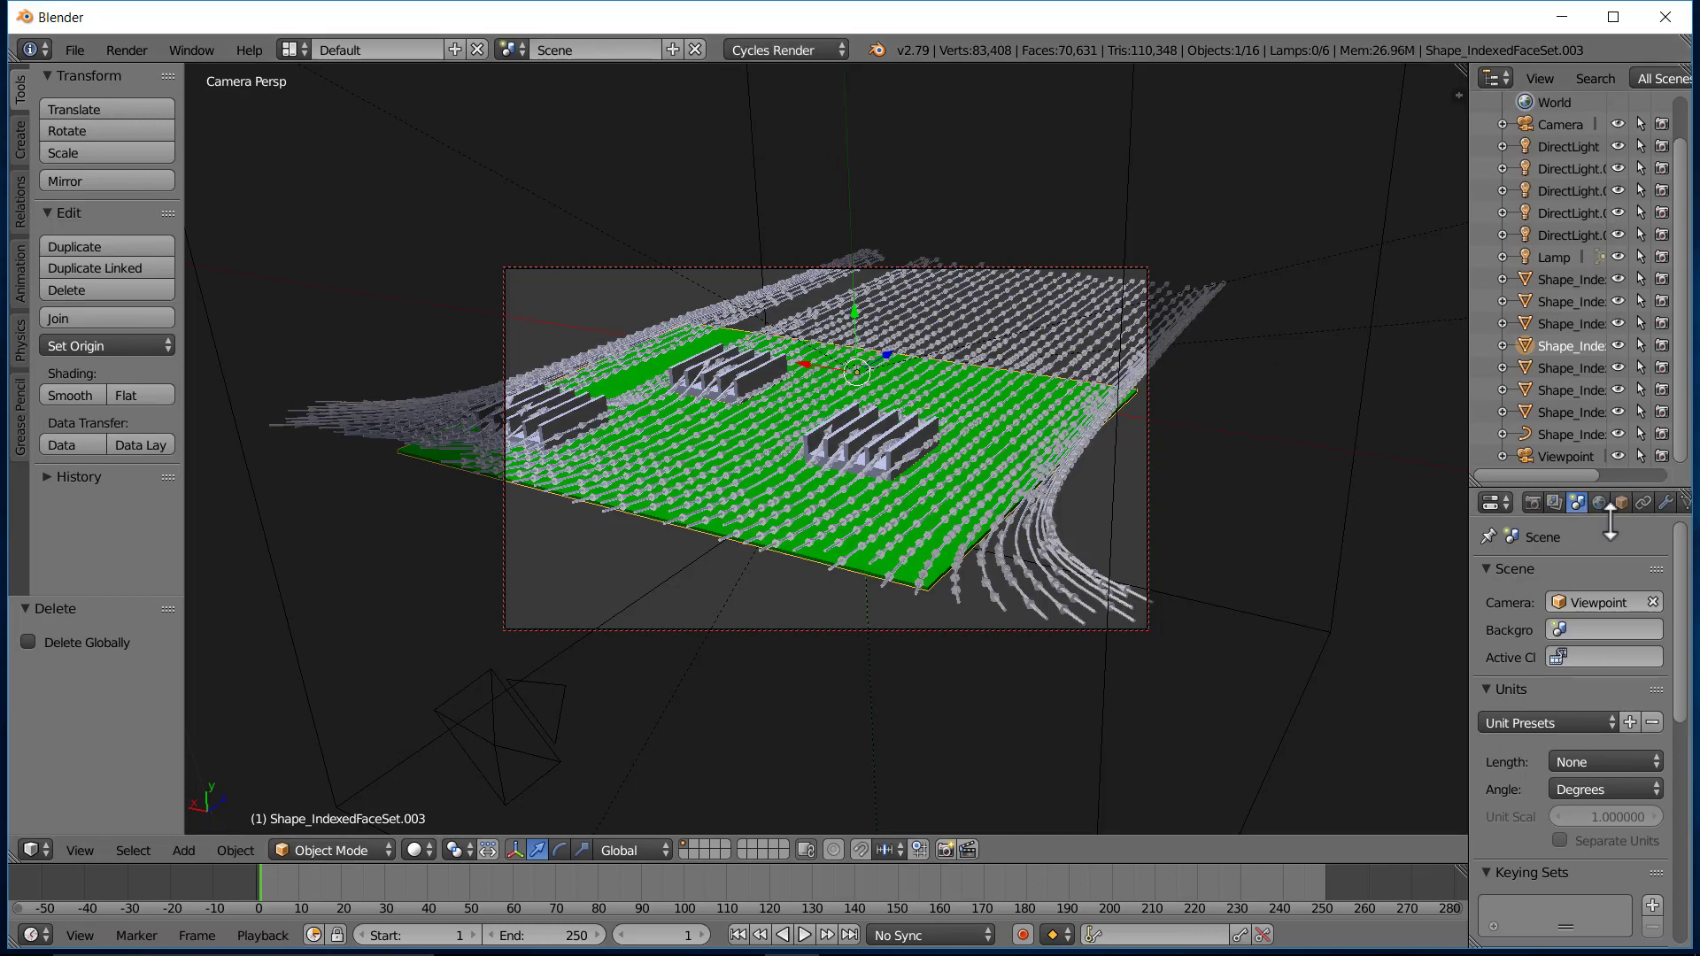
{"action": "left_click", "coordinate": [1534, 507]}
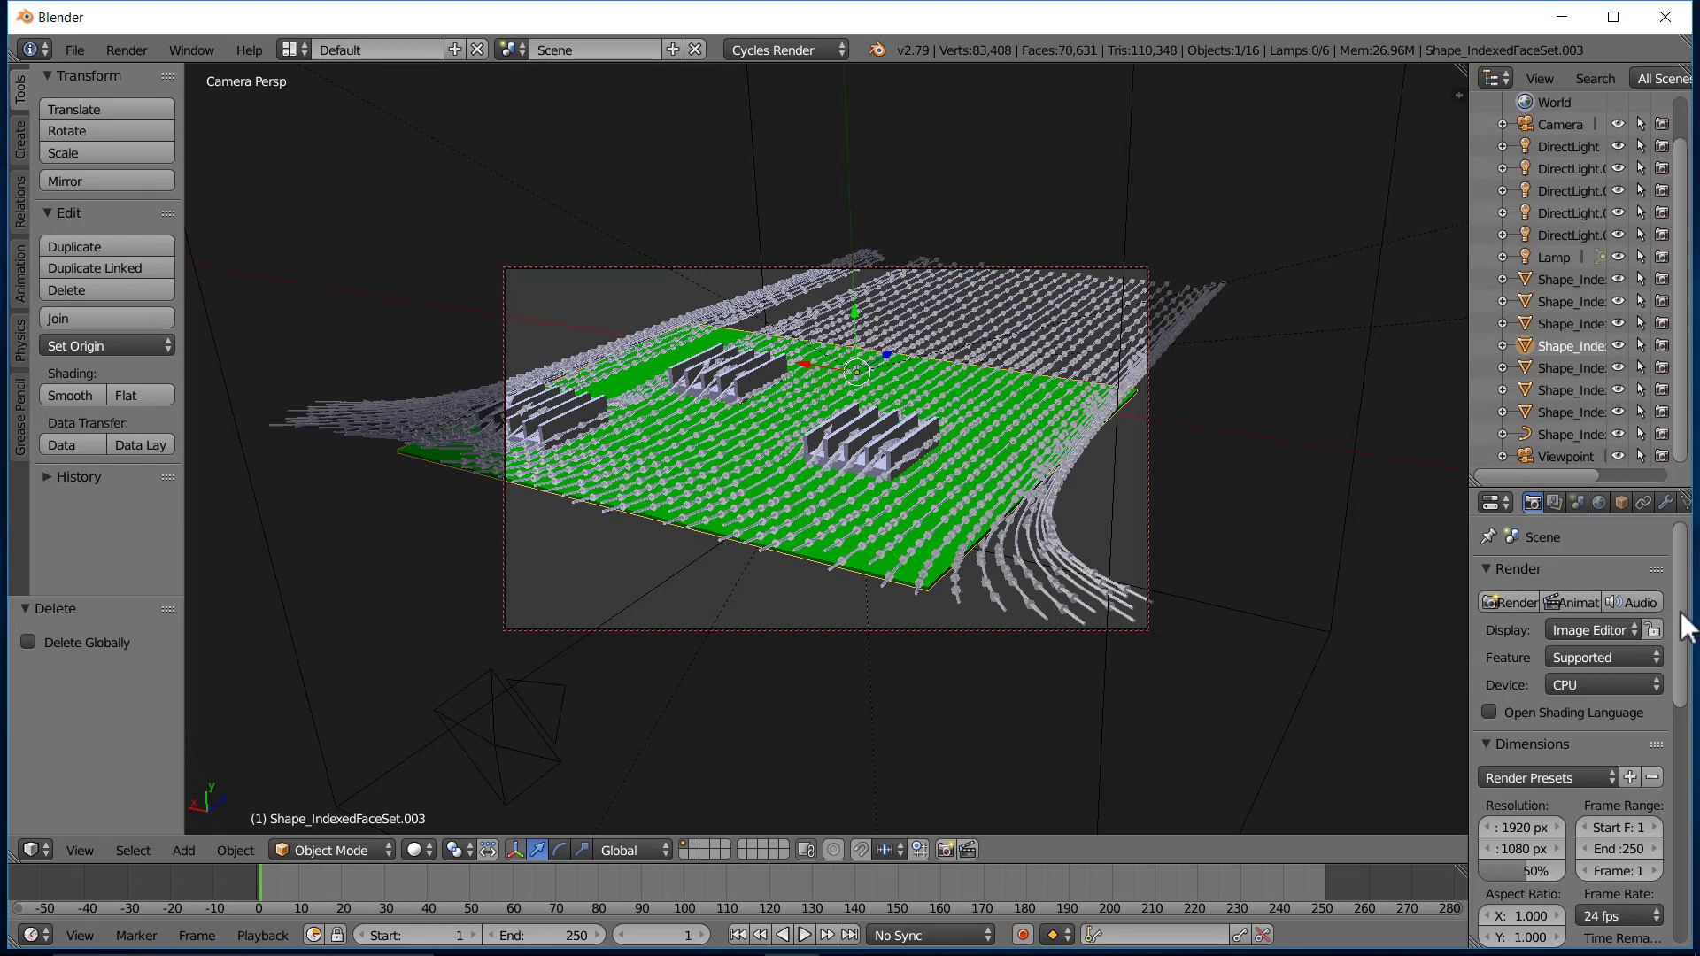
{"action": "scroll", "coordinate": [1685, 629], "scroll_direction": "down", "scroll_amount": 10}
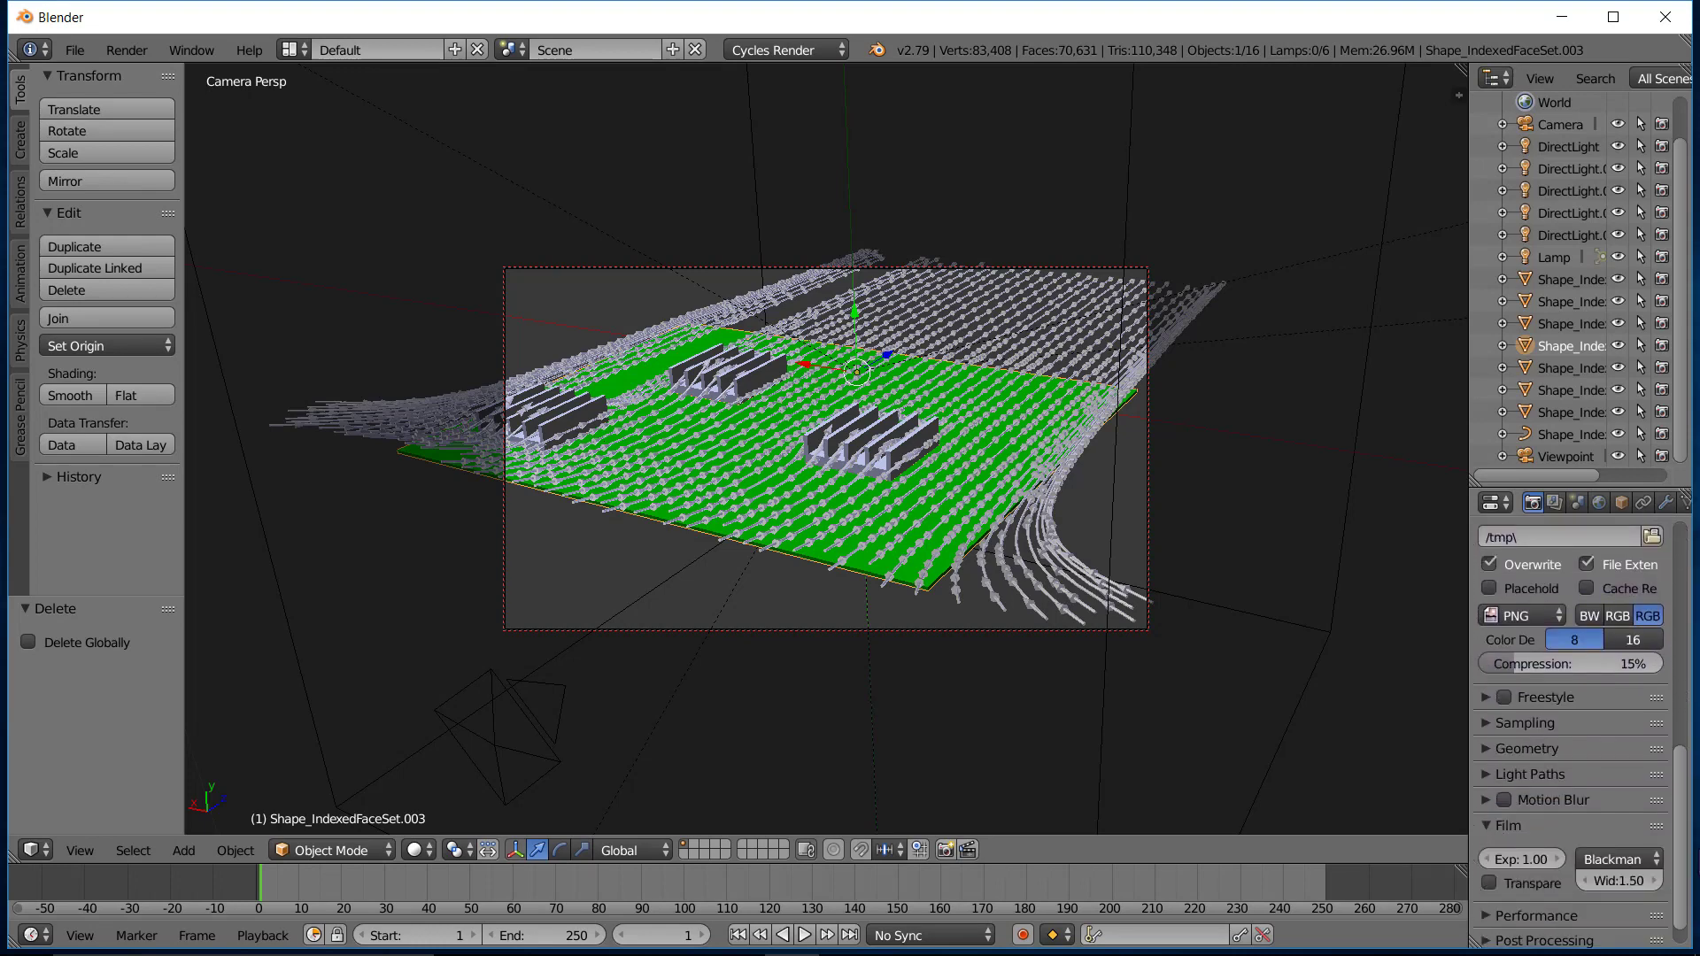
{"action": "scroll", "coordinate": [1580, 735], "scroll_direction": "down", "scroll_amount": 1}
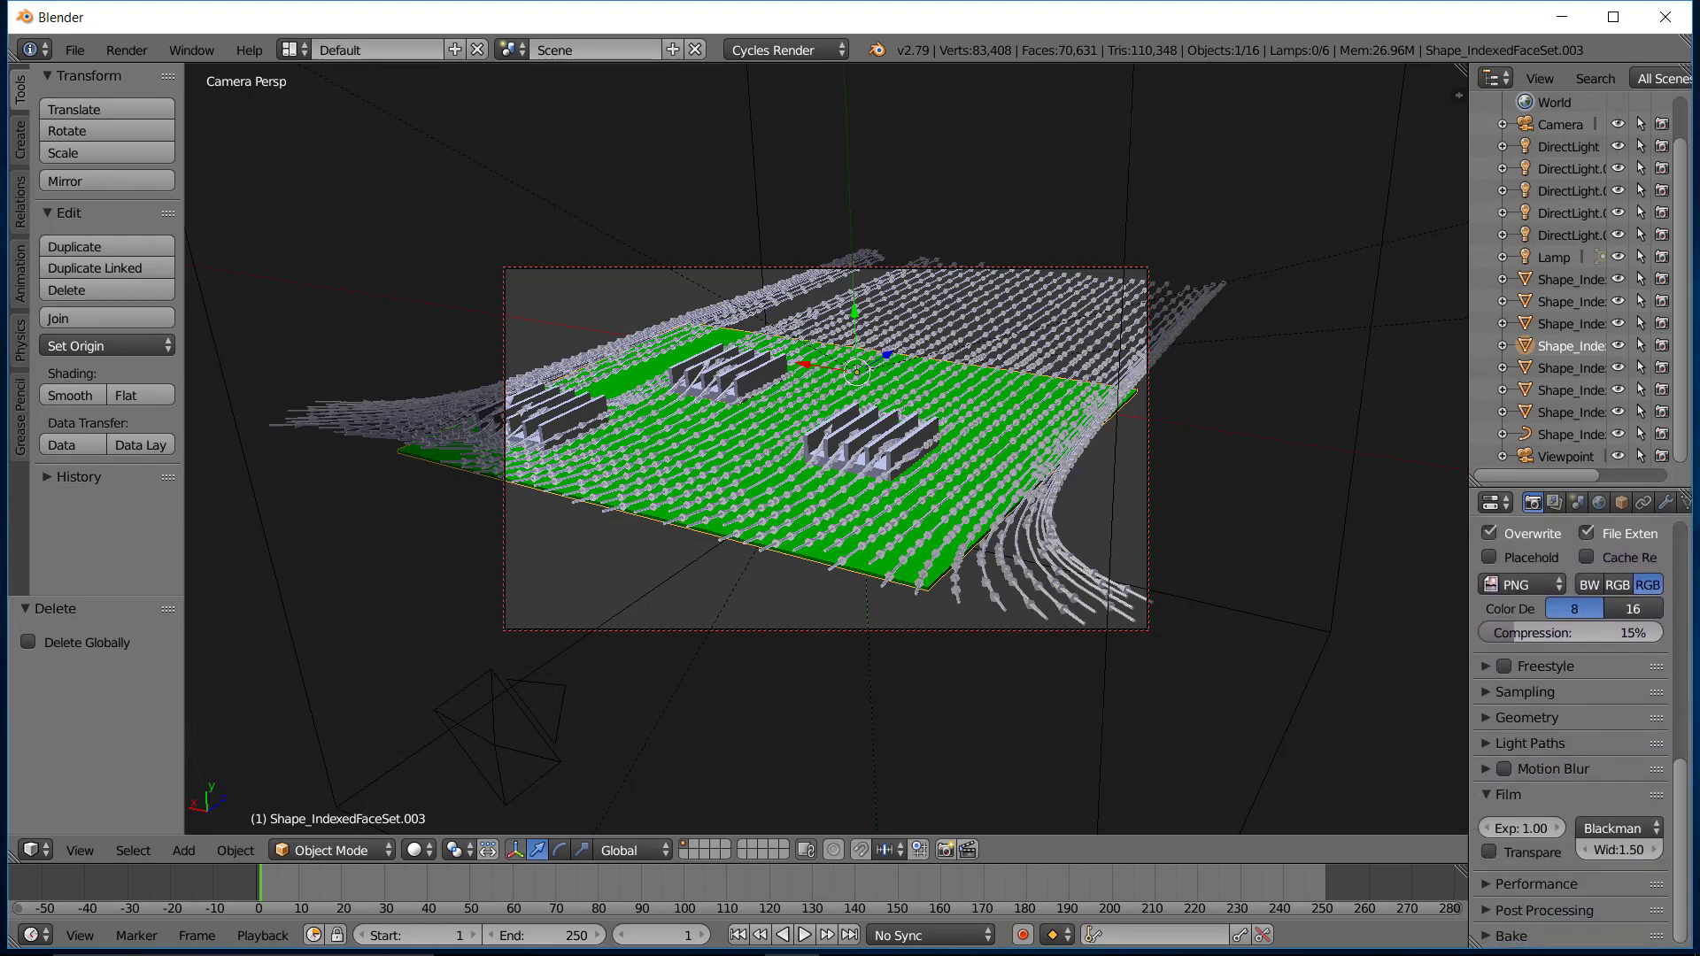
{"action": "left_click", "coordinate": [1486, 852]}
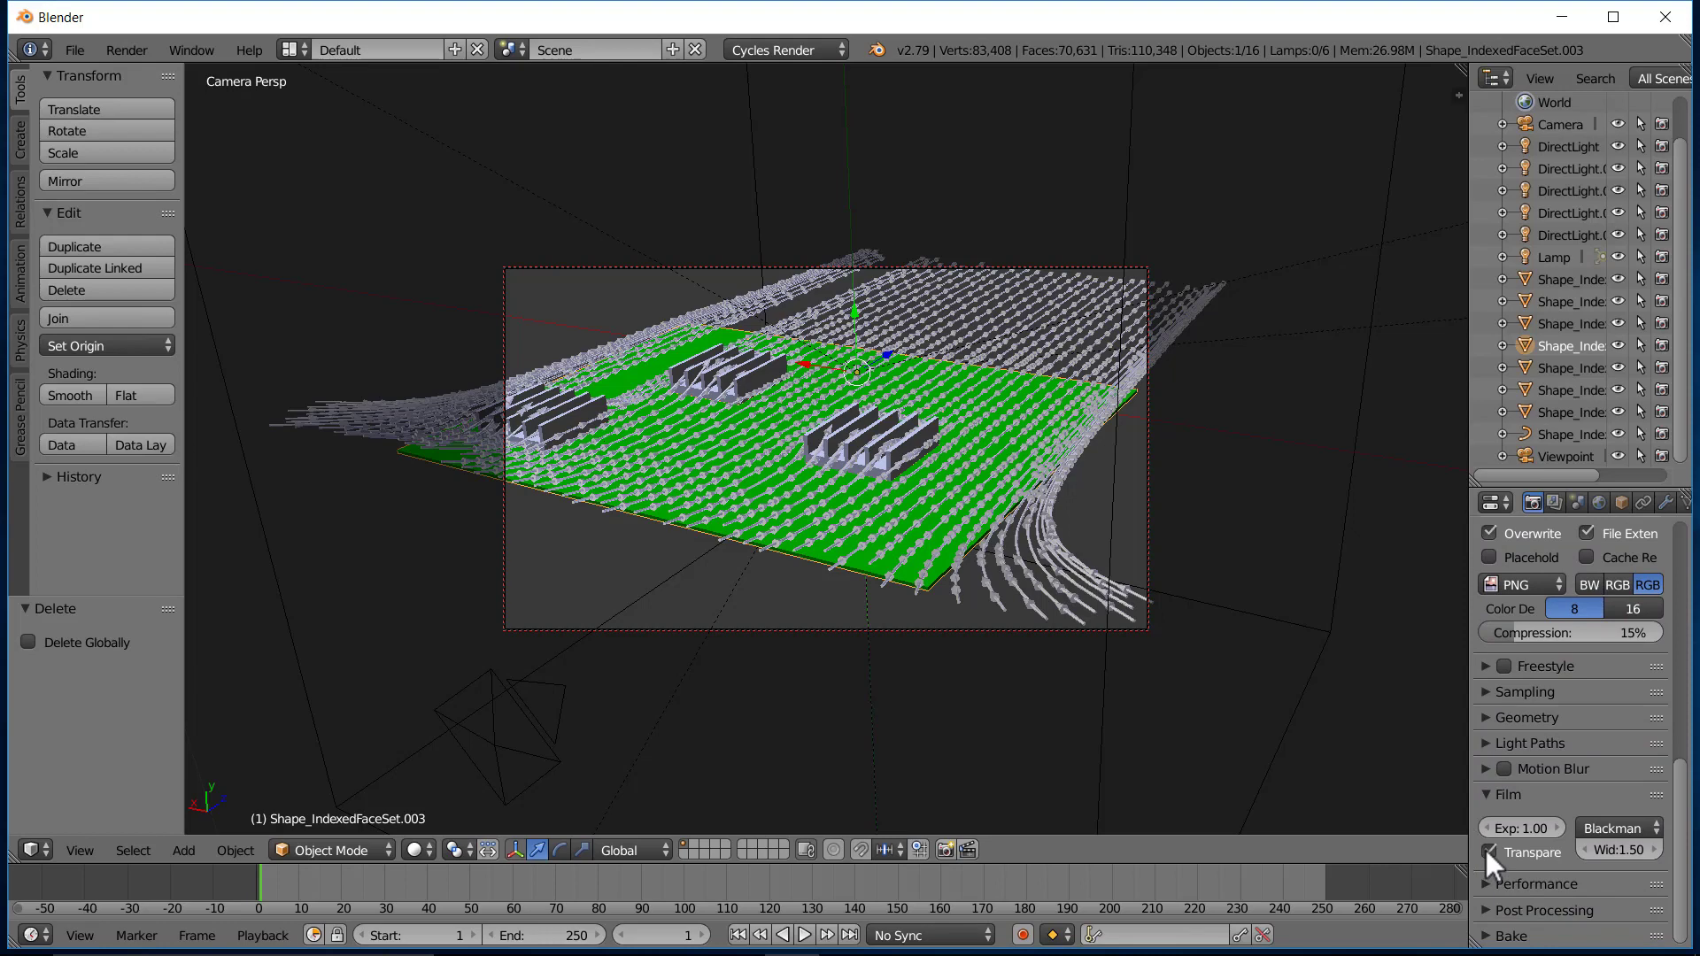
Set the World surface color to white.
{"action": "left_click", "coordinate": [1598, 502]}
{"action": "left_click", "coordinate": [1625, 722]}
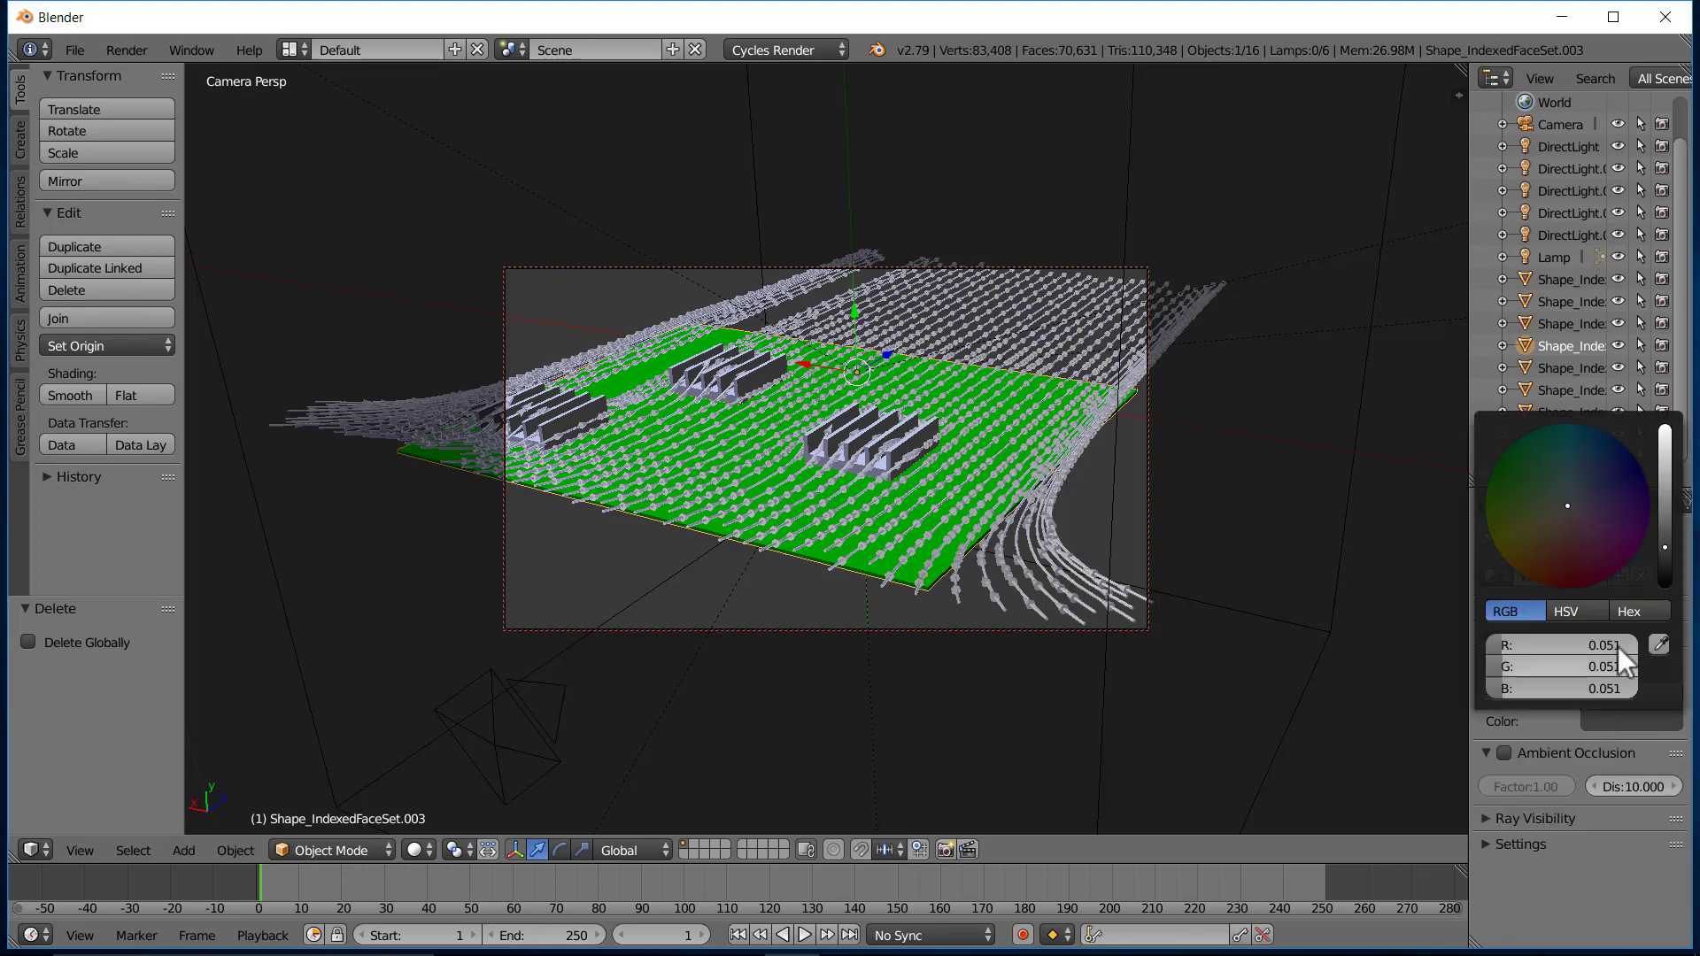
{"action": "left_click_drag", "start_coordinate": [1666, 541], "coordinate": [1638, 448]}
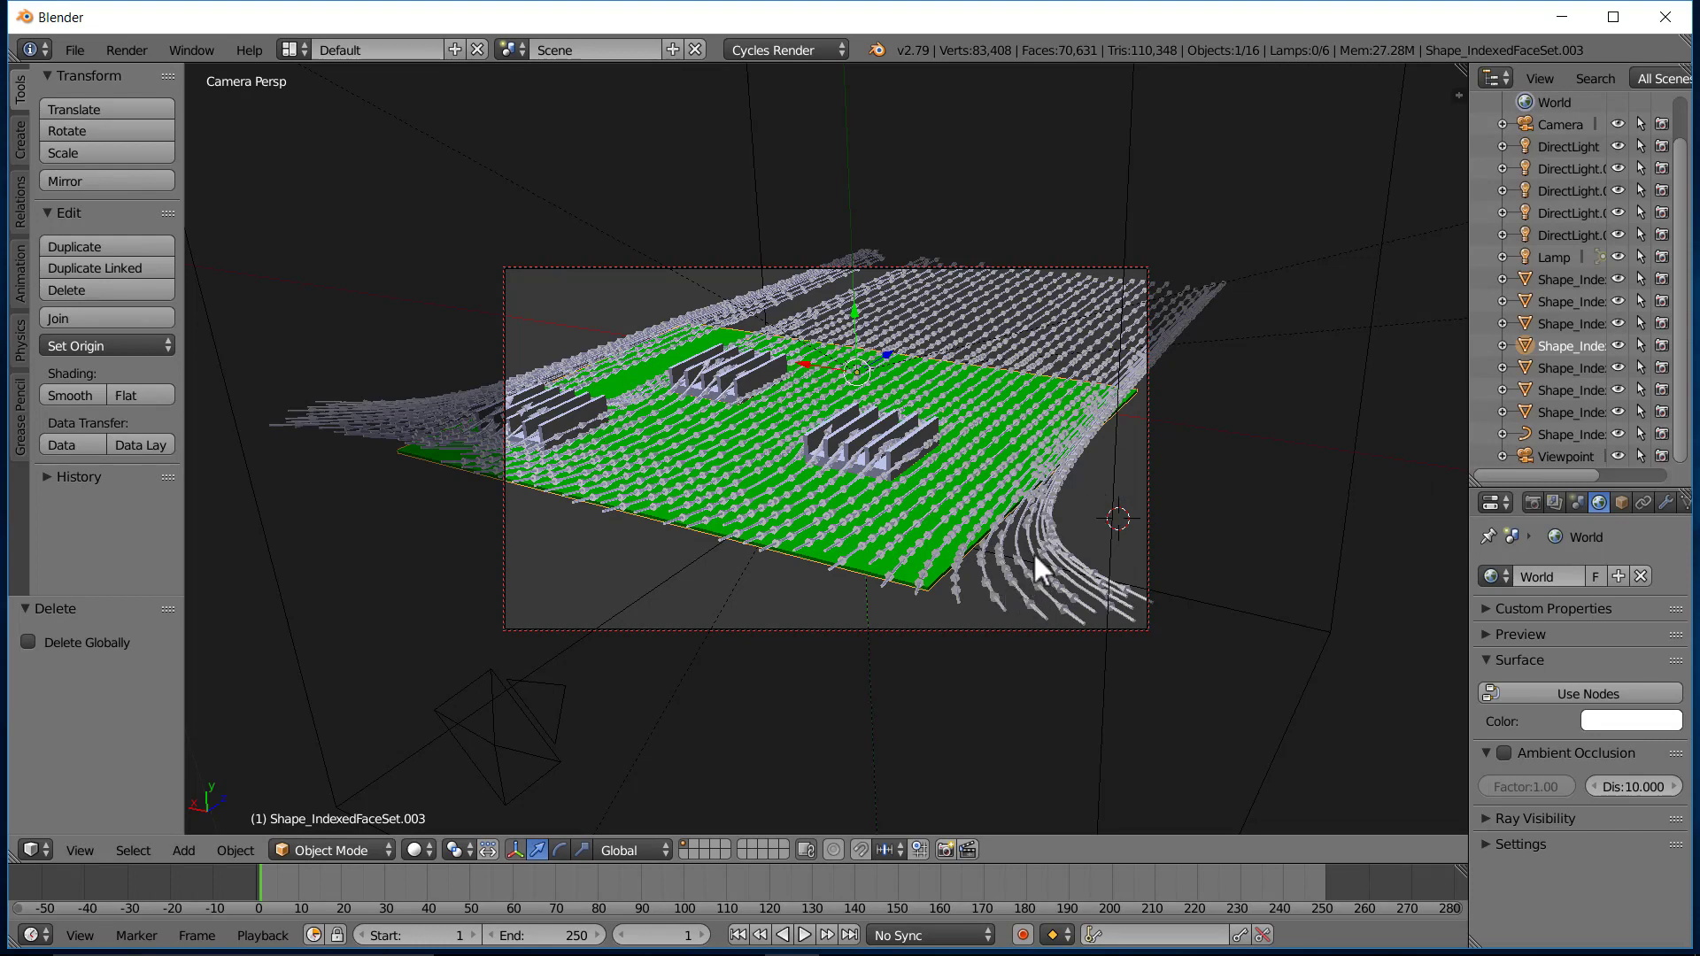
Preview the scene with rendered shading in the 3D view and return to solid shading.
{"action": "left_click", "coordinate": [364, 853]}
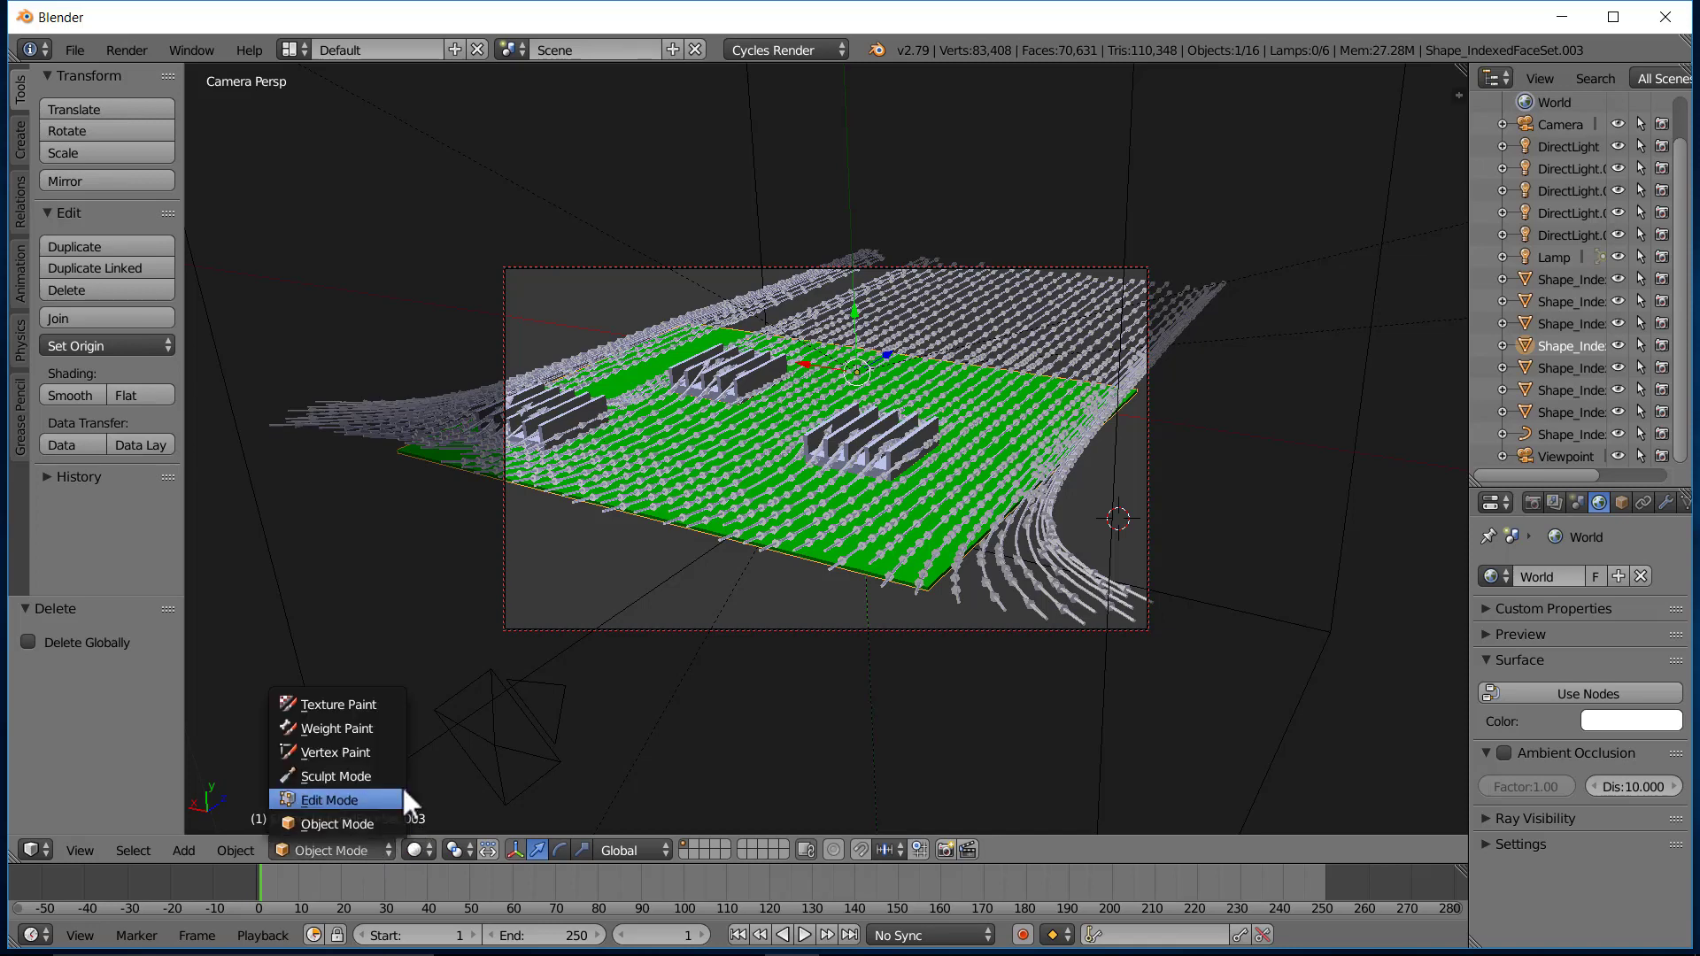
{"action": "left_click", "coordinate": [602, 590]}
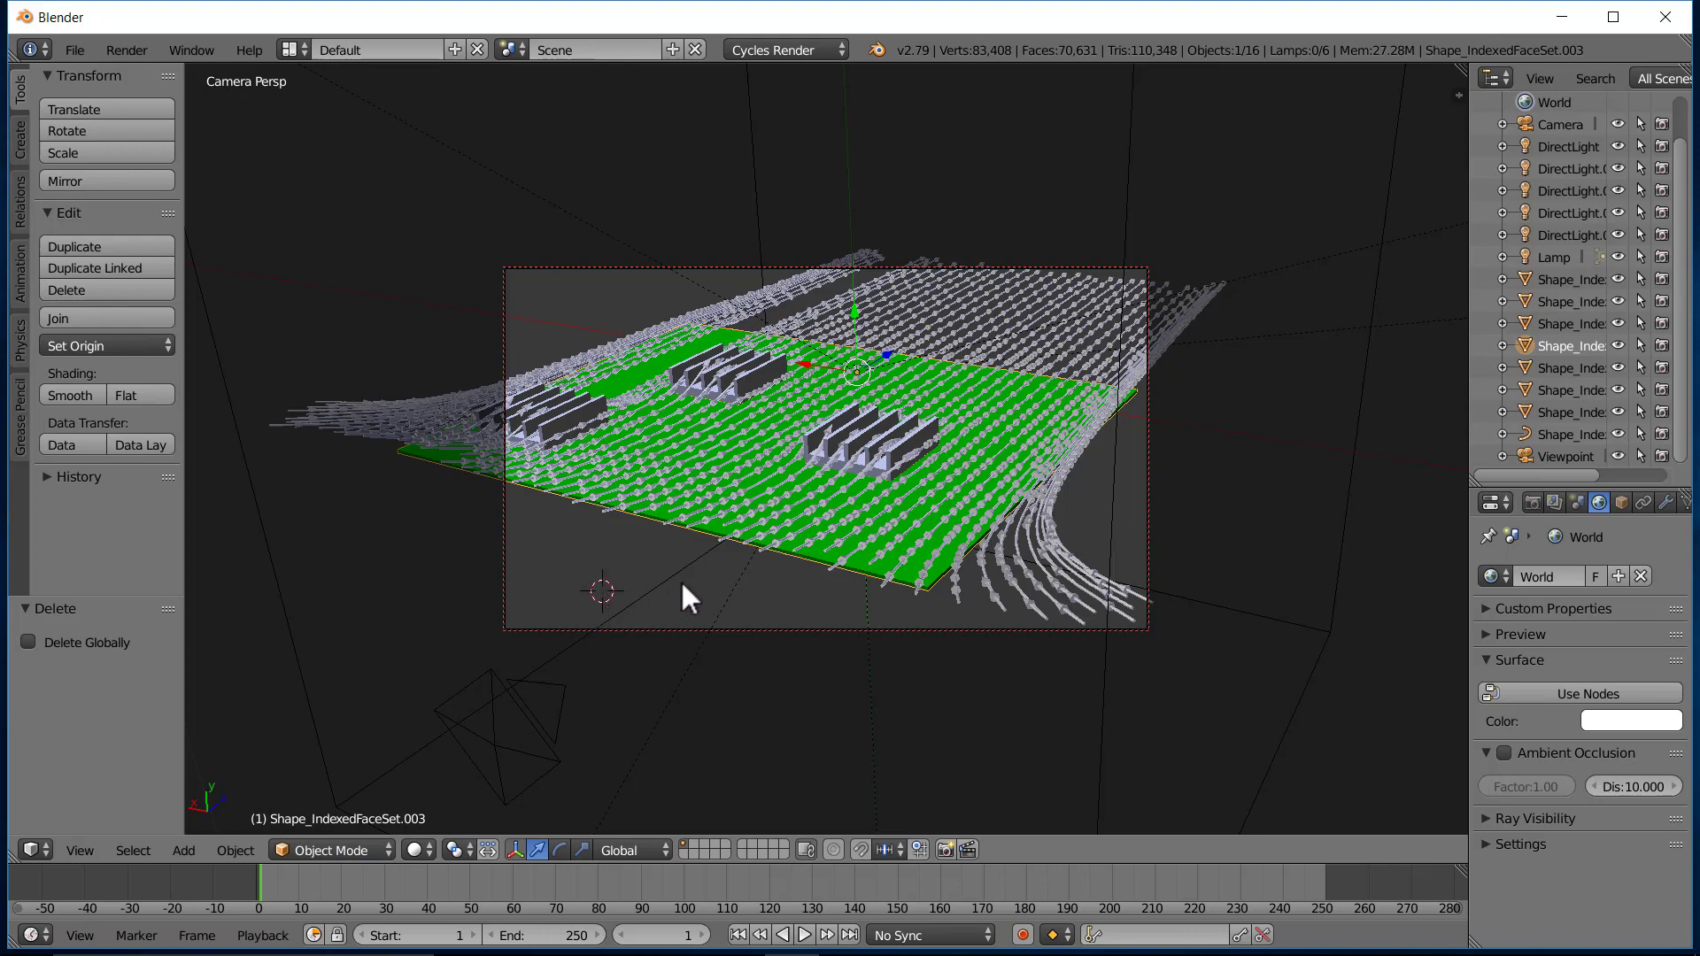
{"action": "key", "text": "shift+z"}
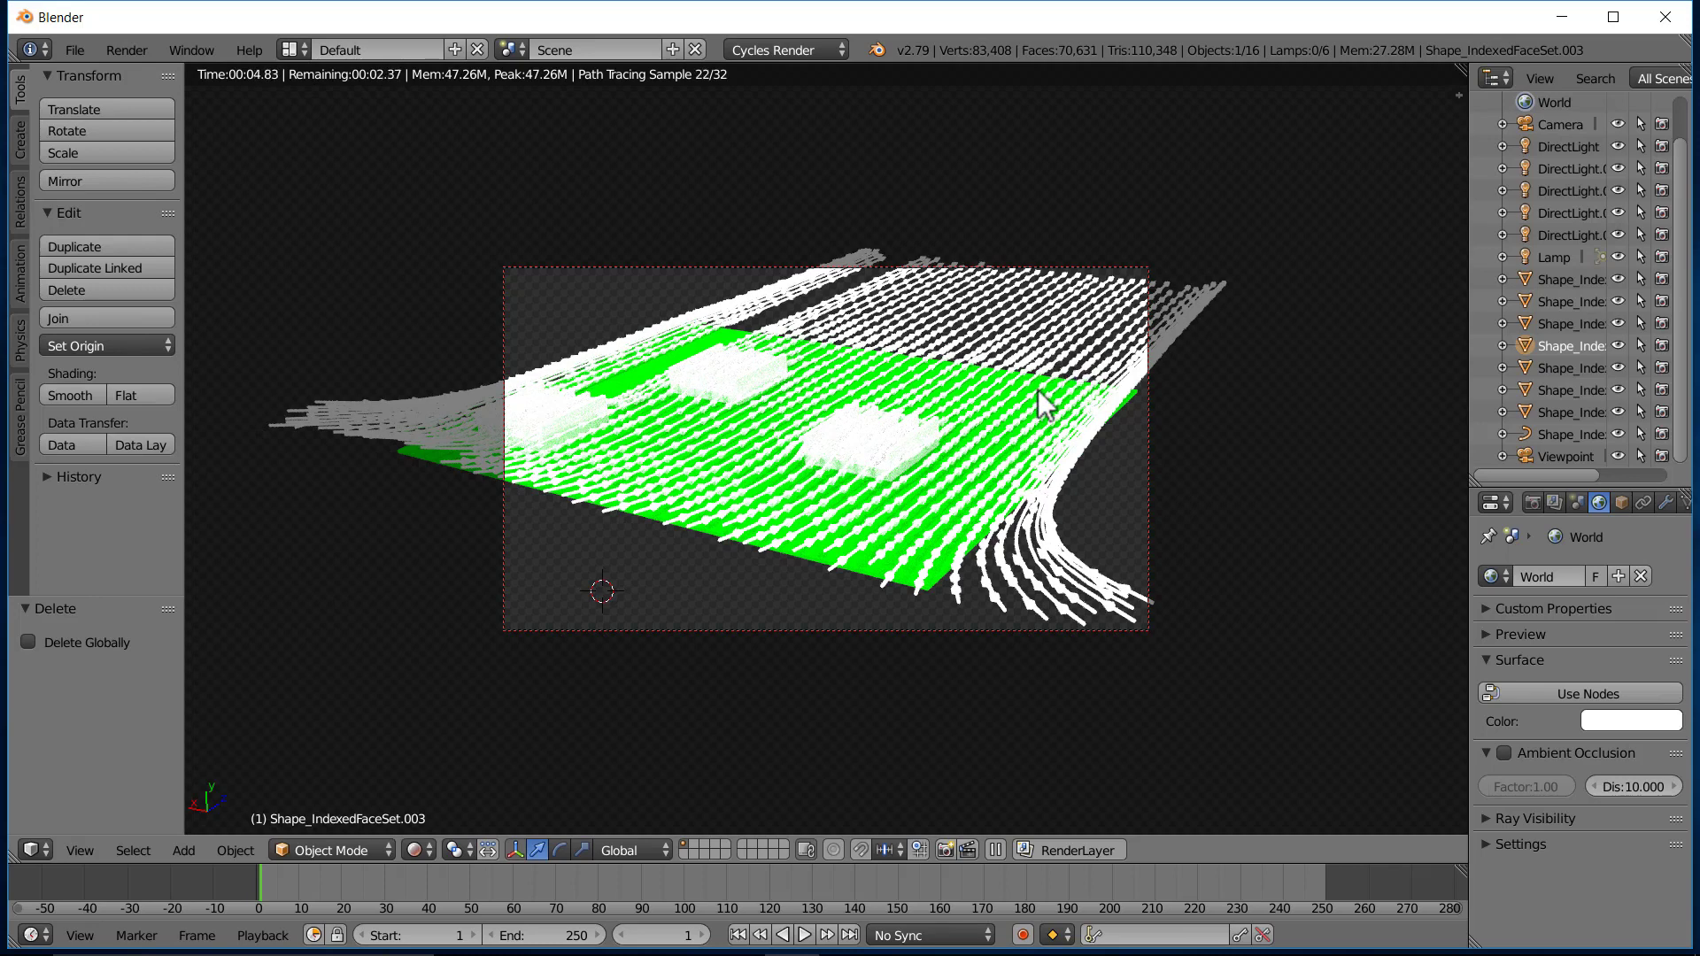
{"action": "key", "text": "shift+z"}
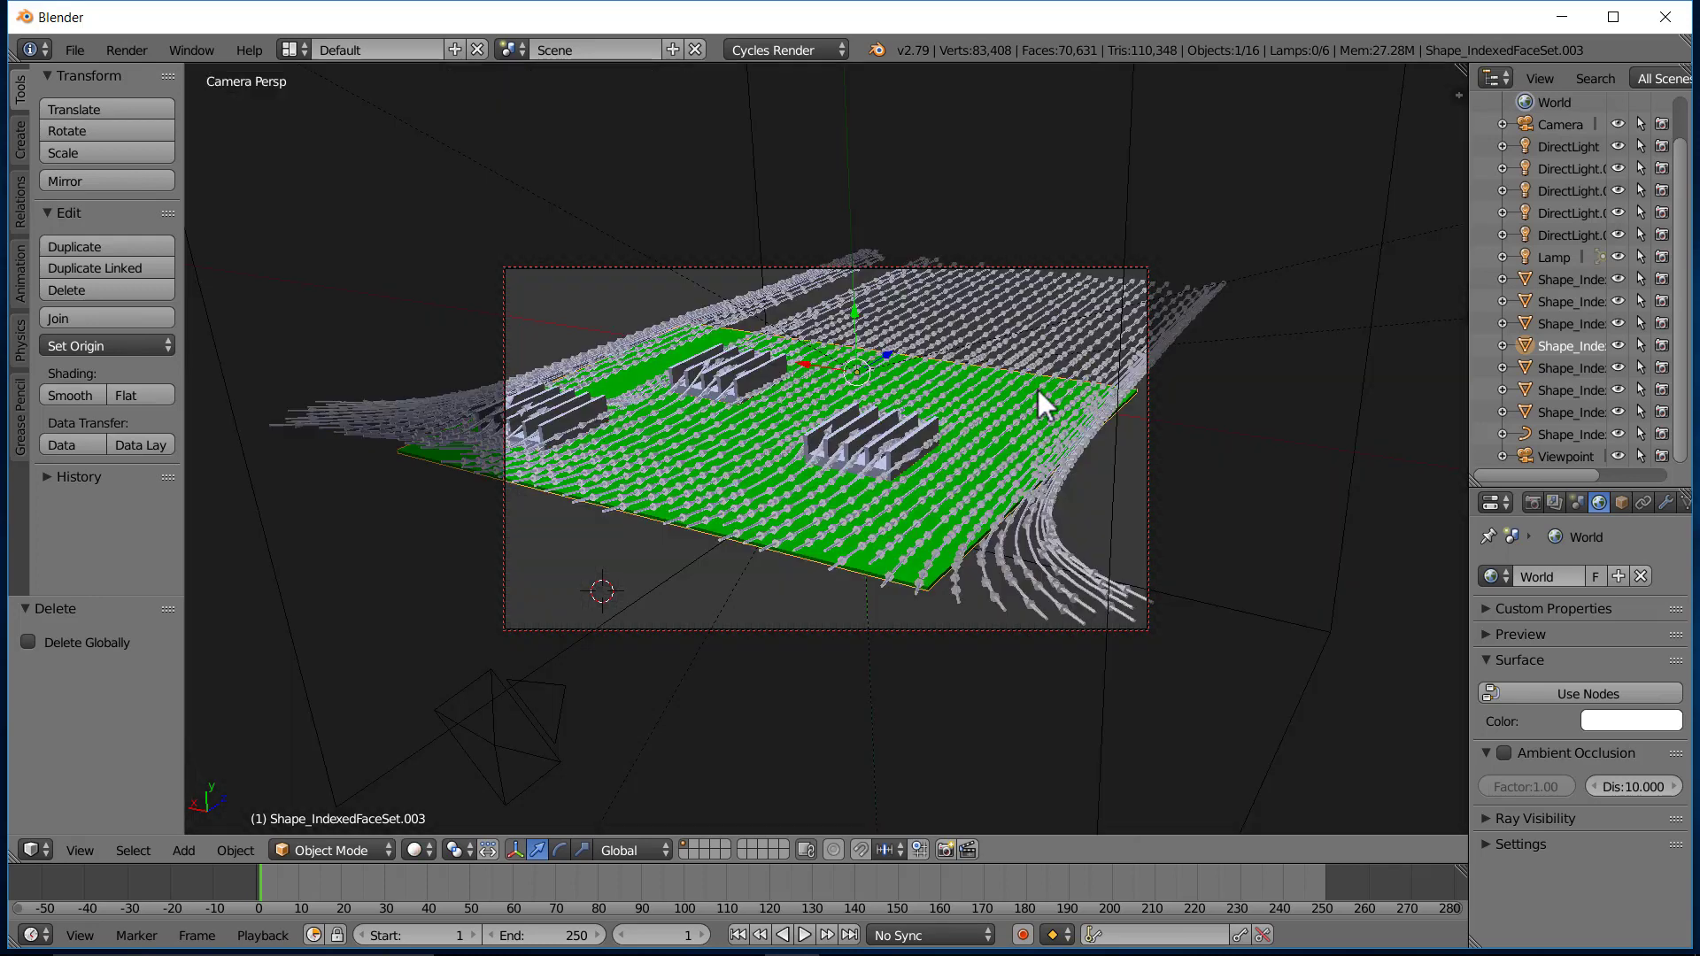
Select the streamlines mesh, widen the properties area and enable nodes for its Shape material.
{"action": "right_click", "coordinate": [1085, 369]}
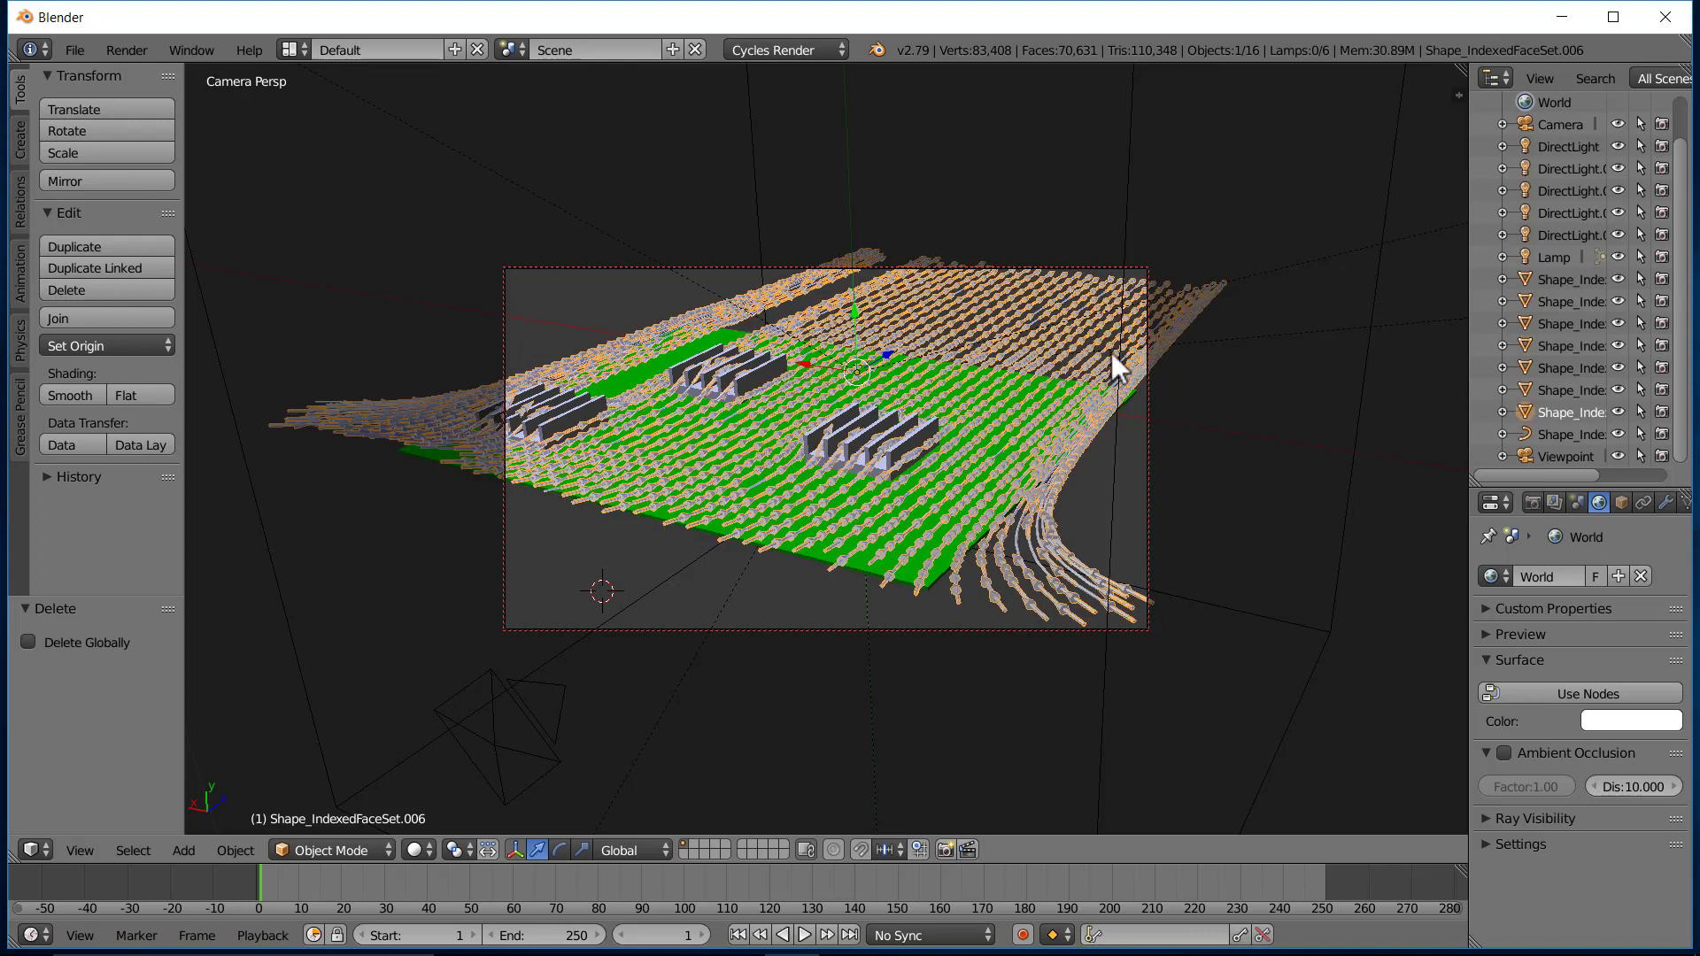
{"action": "left_click", "coordinate": [1619, 505]}
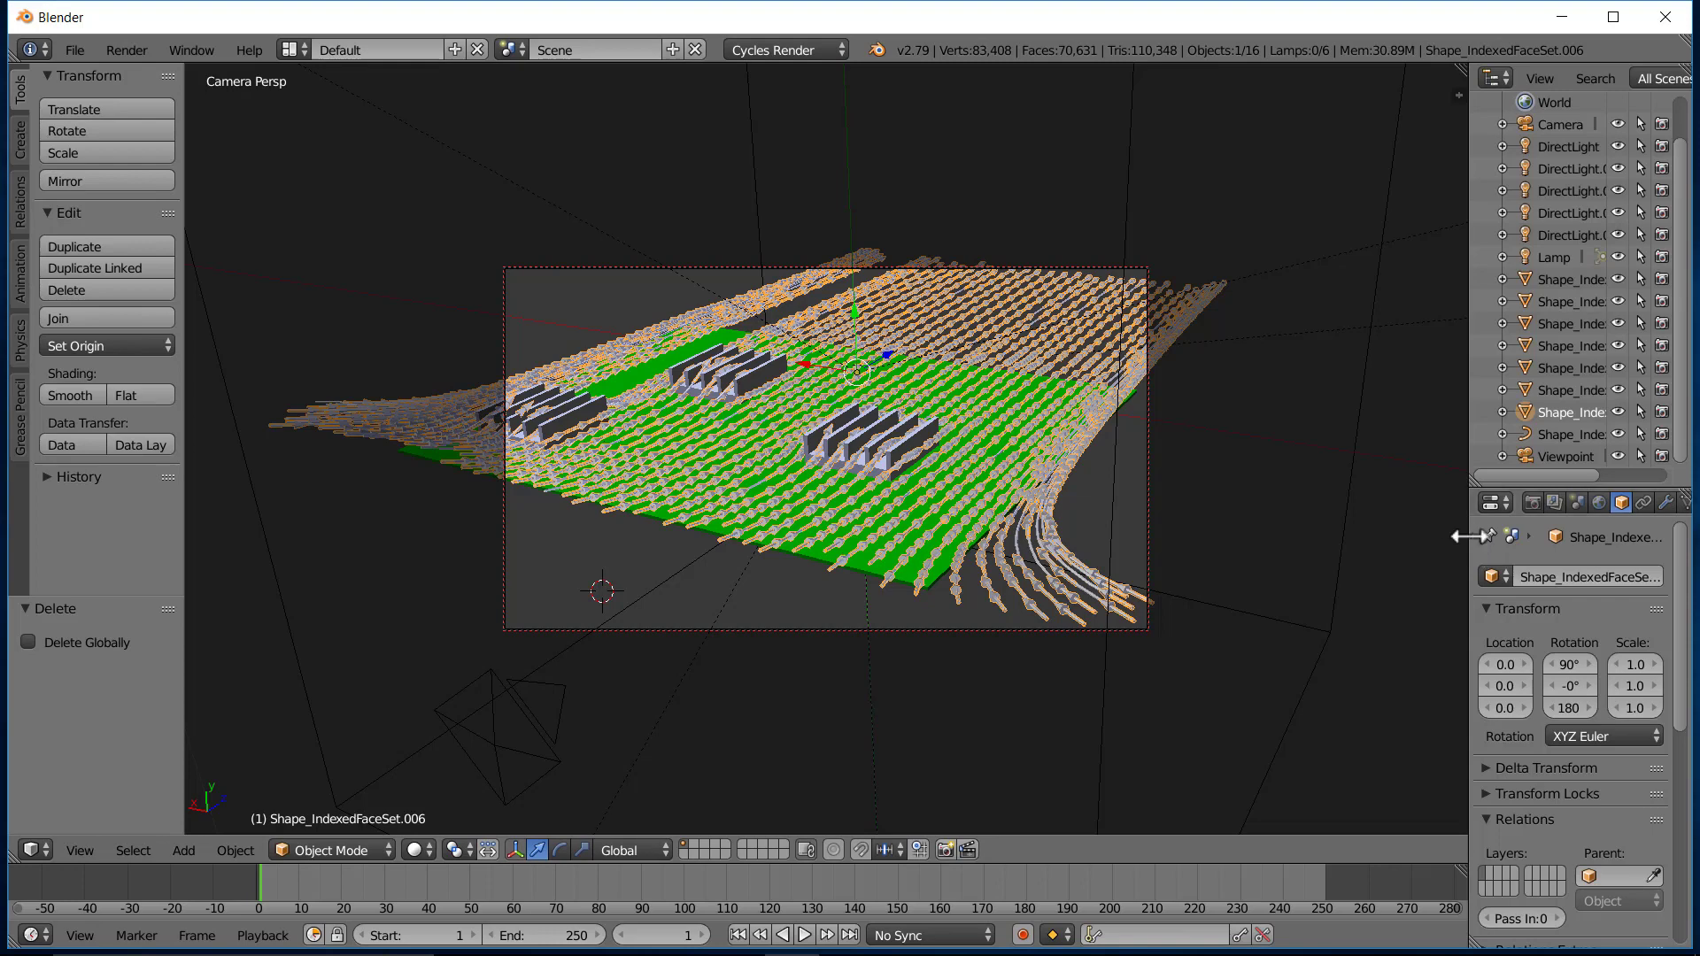
{"action": "left_click_drag", "start_coordinate": [1470, 531], "coordinate": [1413, 531]}
{"action": "left_click", "coordinate": [1653, 503]}
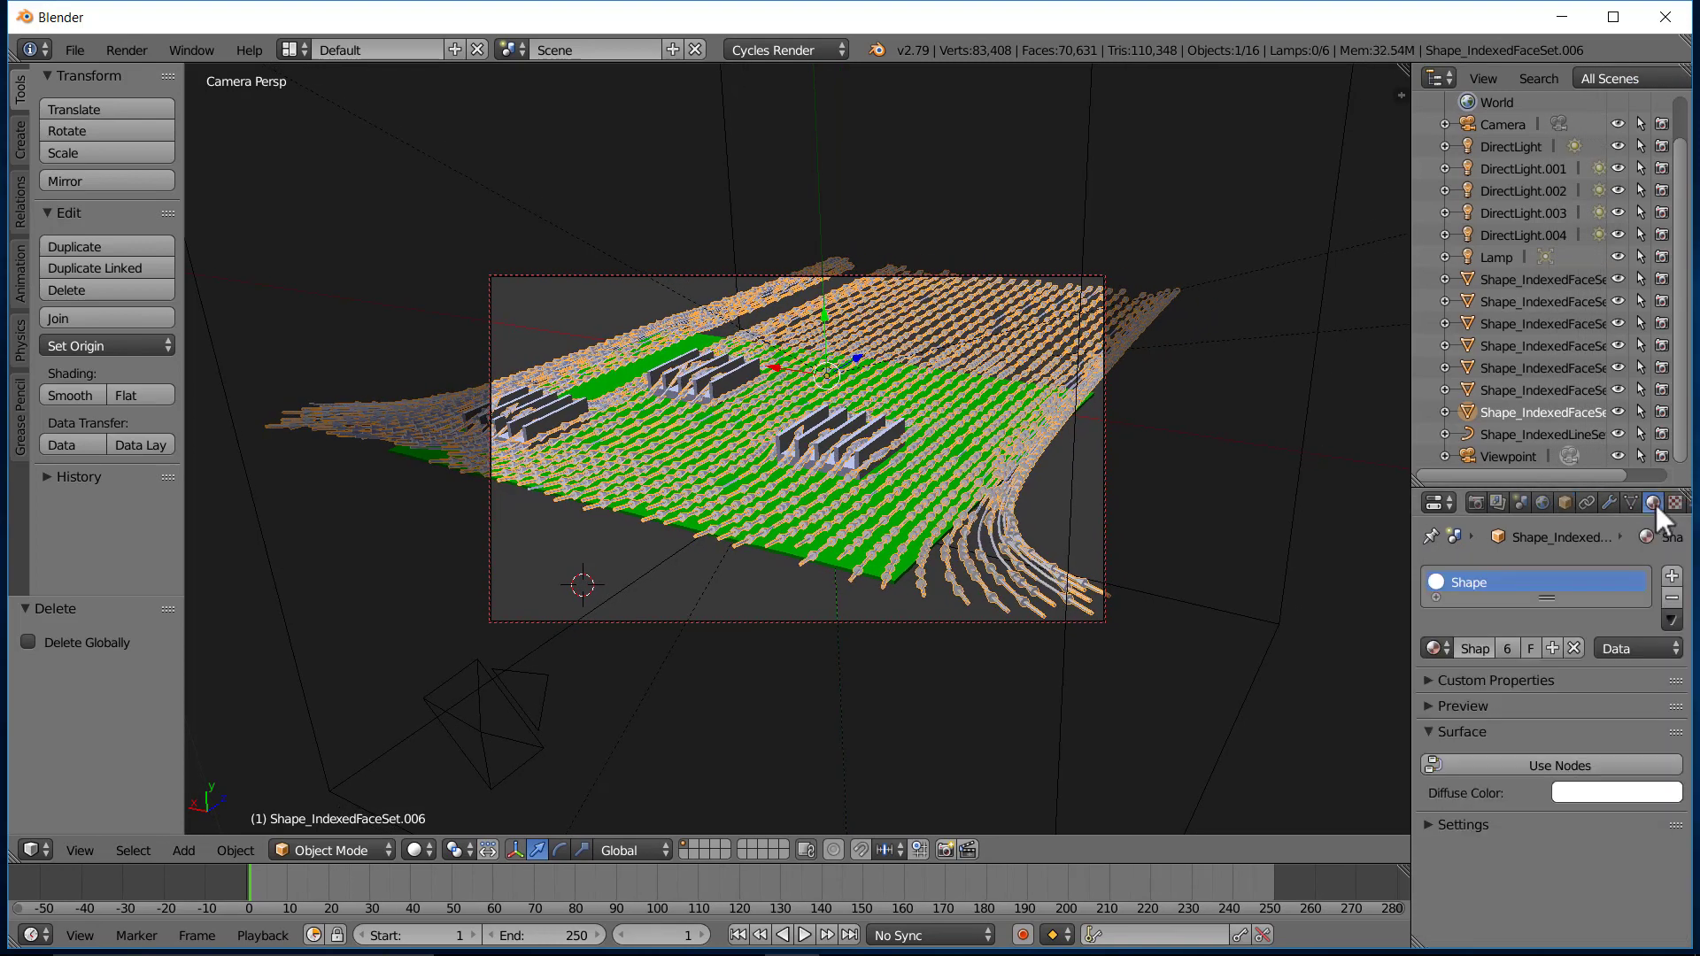
{"action": "left_click", "coordinate": [1565, 763]}
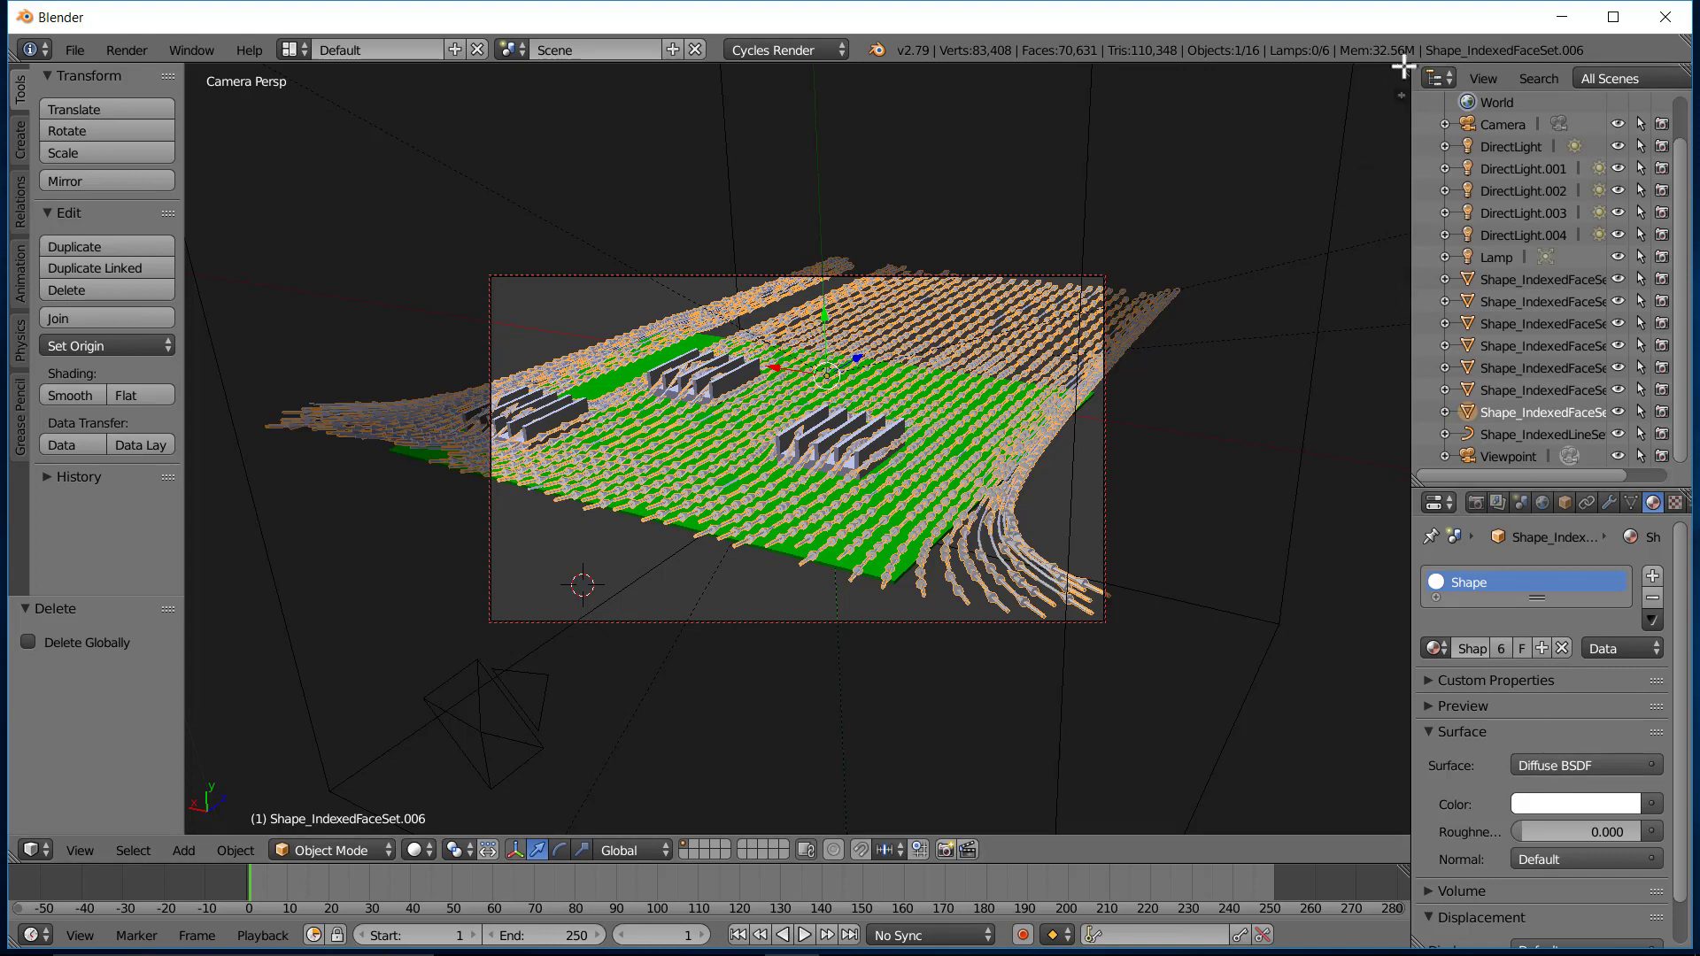
Split the 3D view into two stacked areas and show the Shape material's nodes in a Node Editor in the upper one.
{"action": "left_click_drag", "start_coordinate": [1403, 67], "coordinate": [1369, 396]}
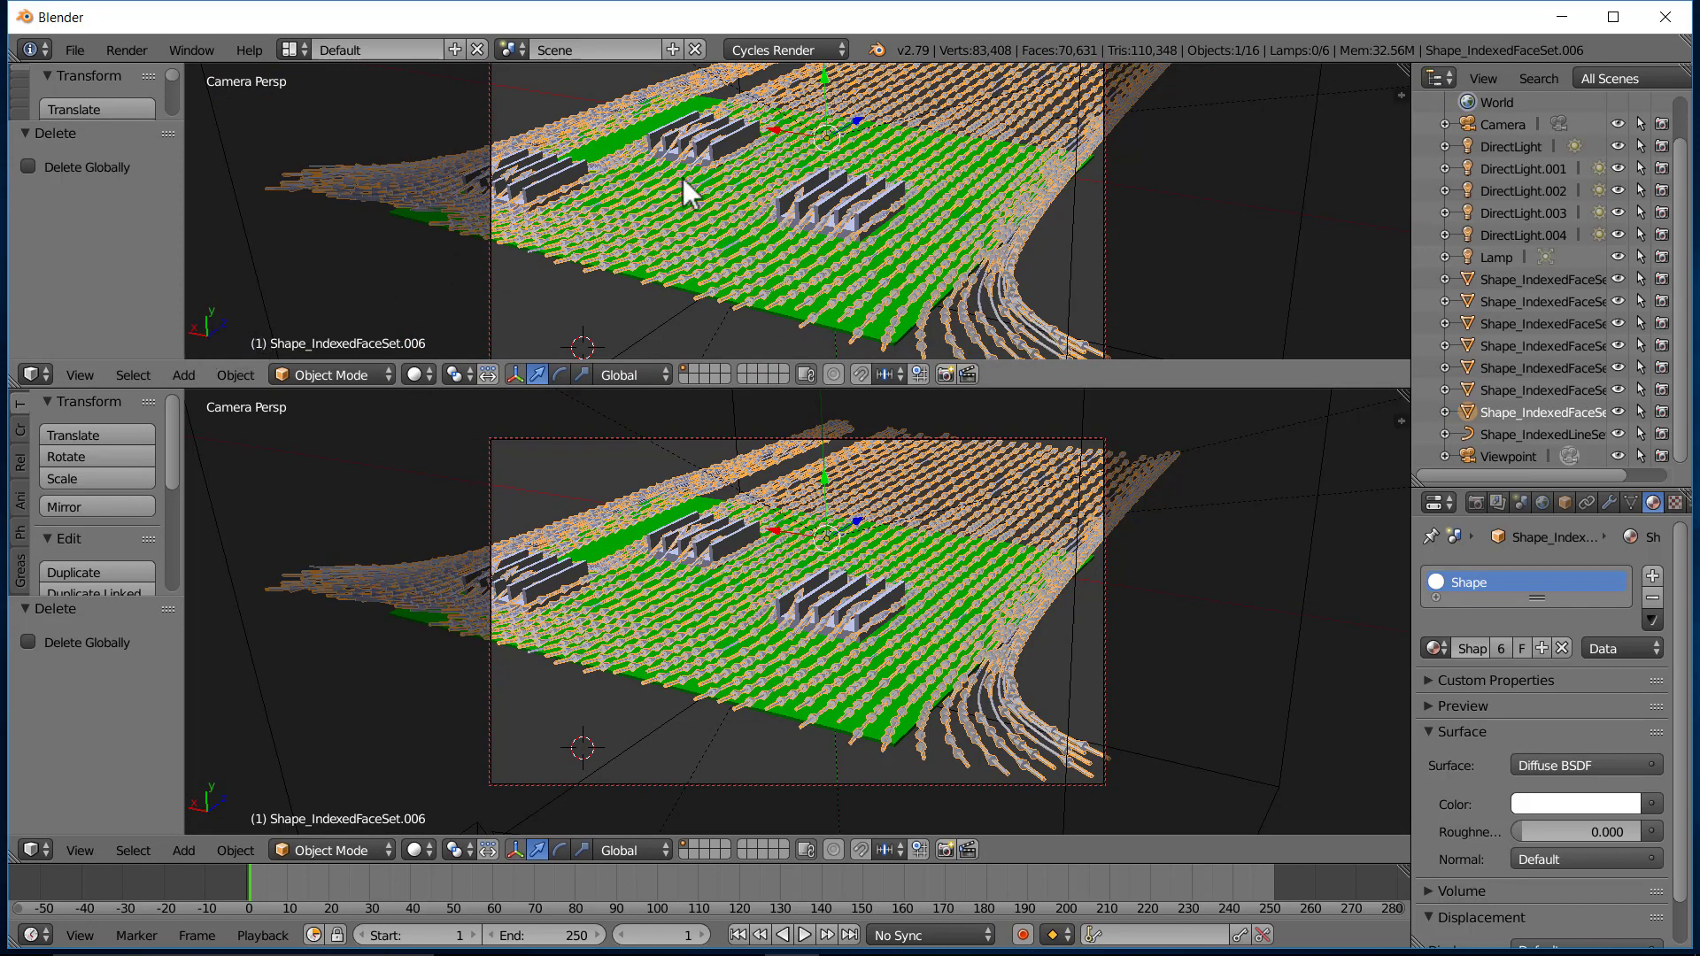
{"action": "left_click", "coordinate": [44, 378]}
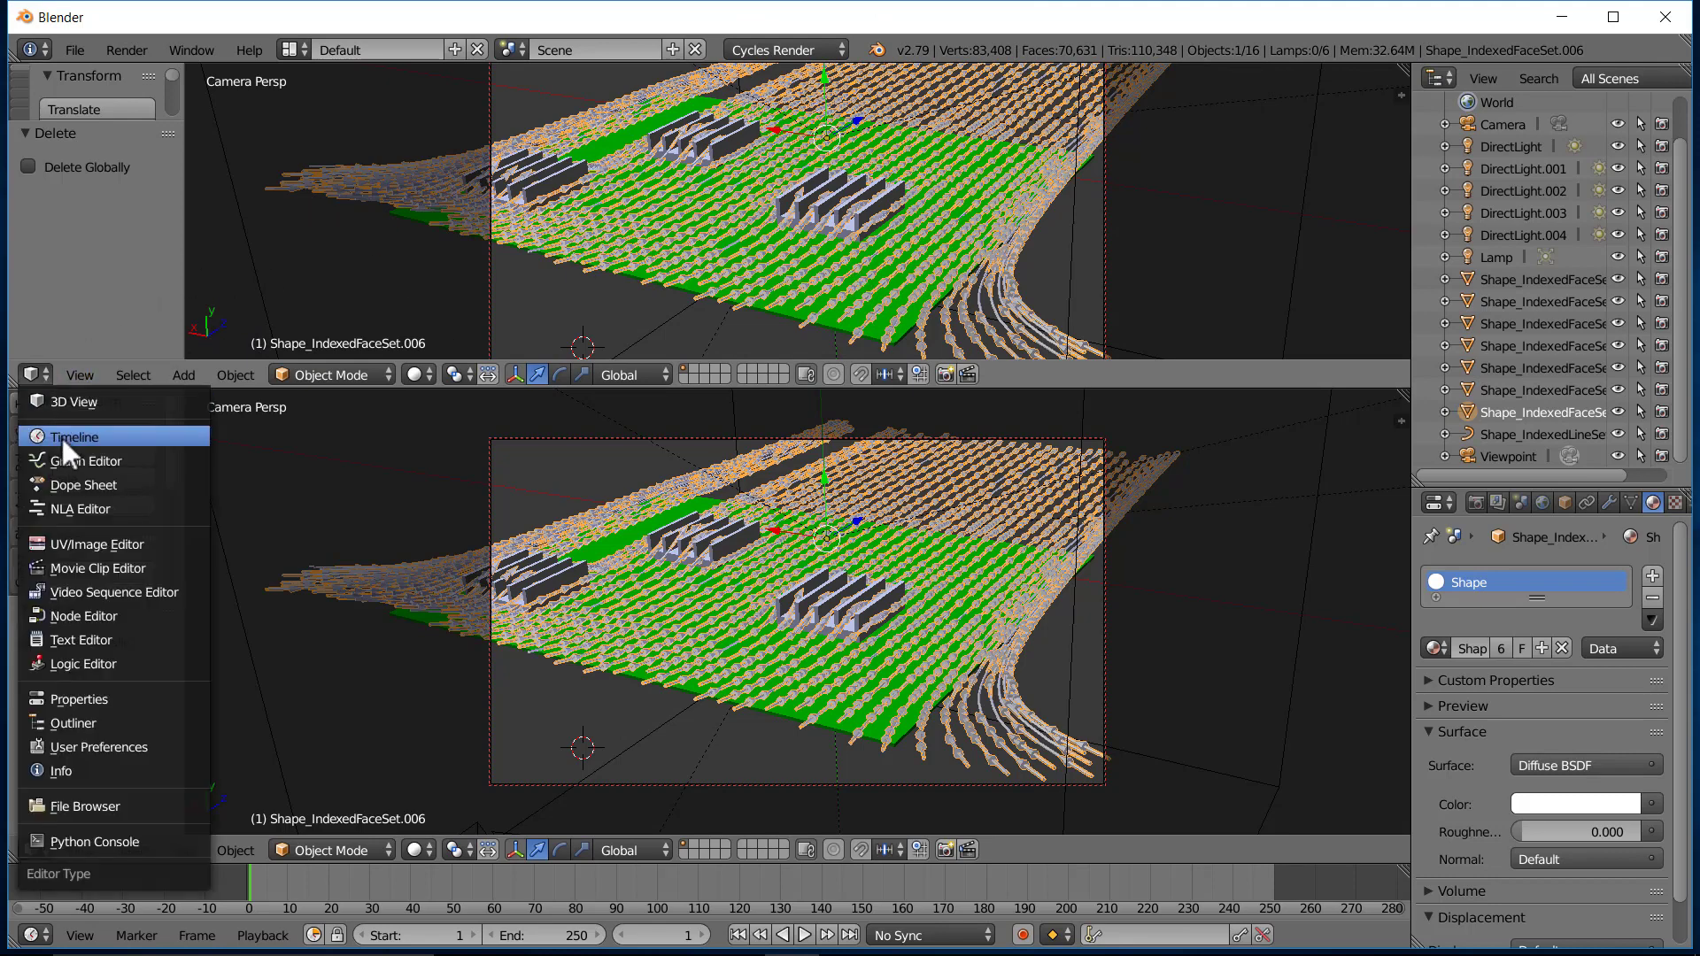
{"action": "left_click", "coordinate": [92, 611]}
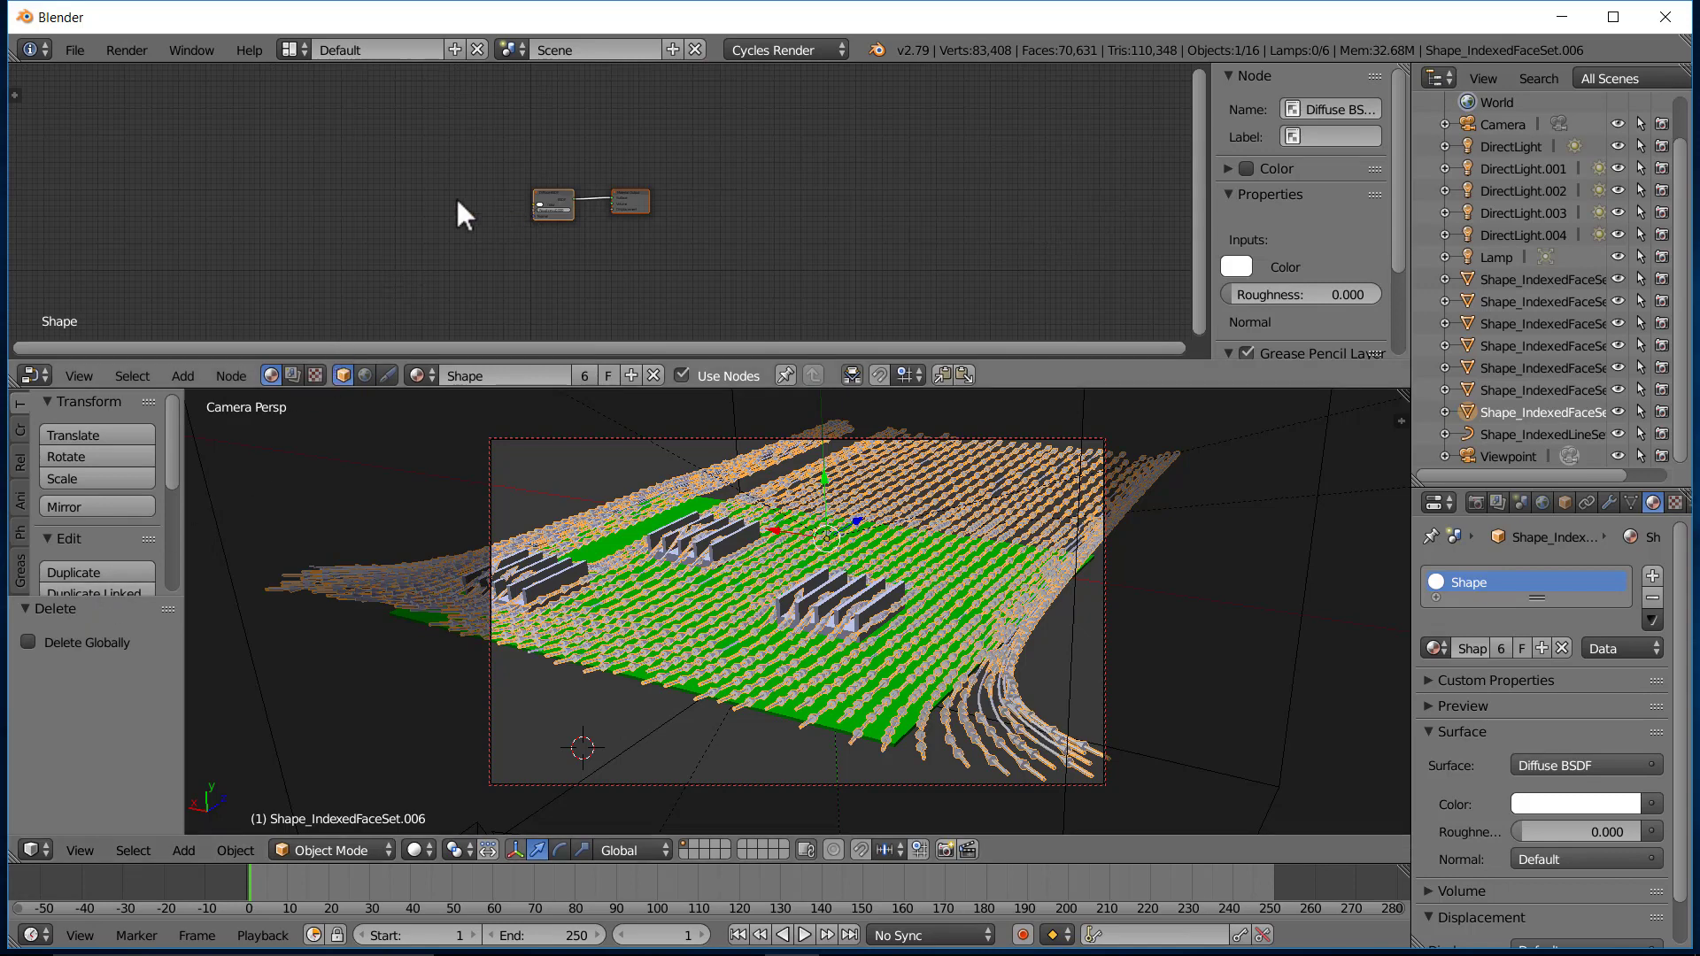
{"action": "scroll", "coordinate": [416, 186], "scroll_direction": "up", "scroll_amount": 5}
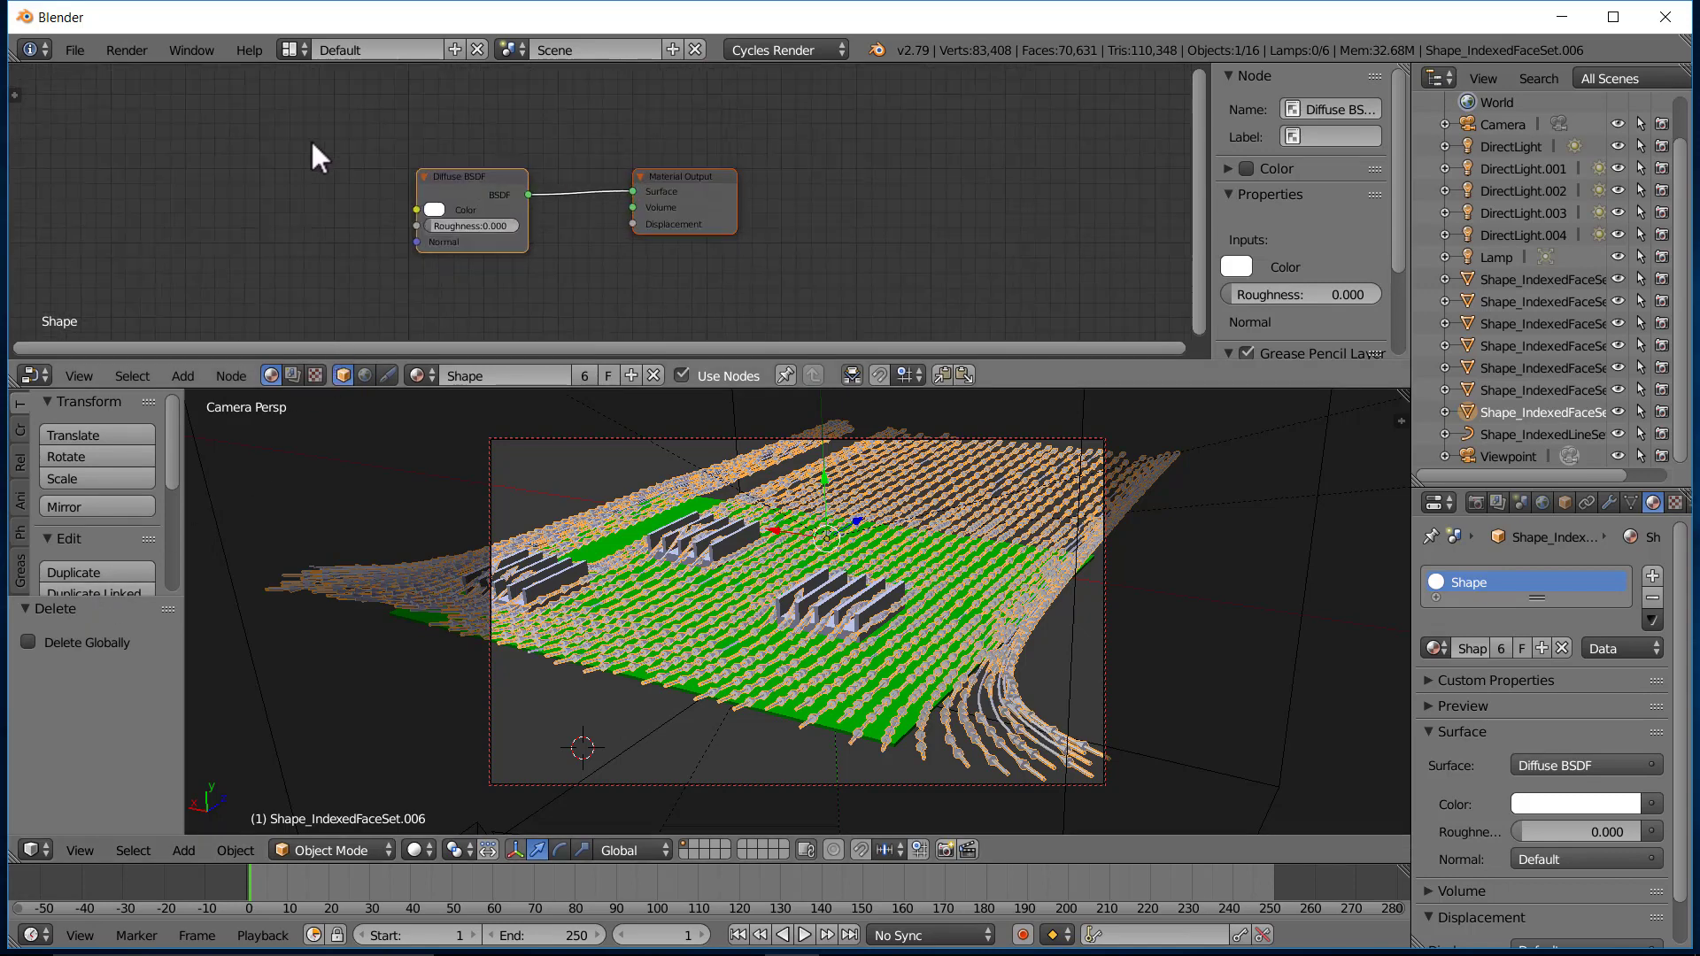
{"action": "scroll", "coordinate": [310, 166], "scroll_direction": "up", "scroll_amount": 1}
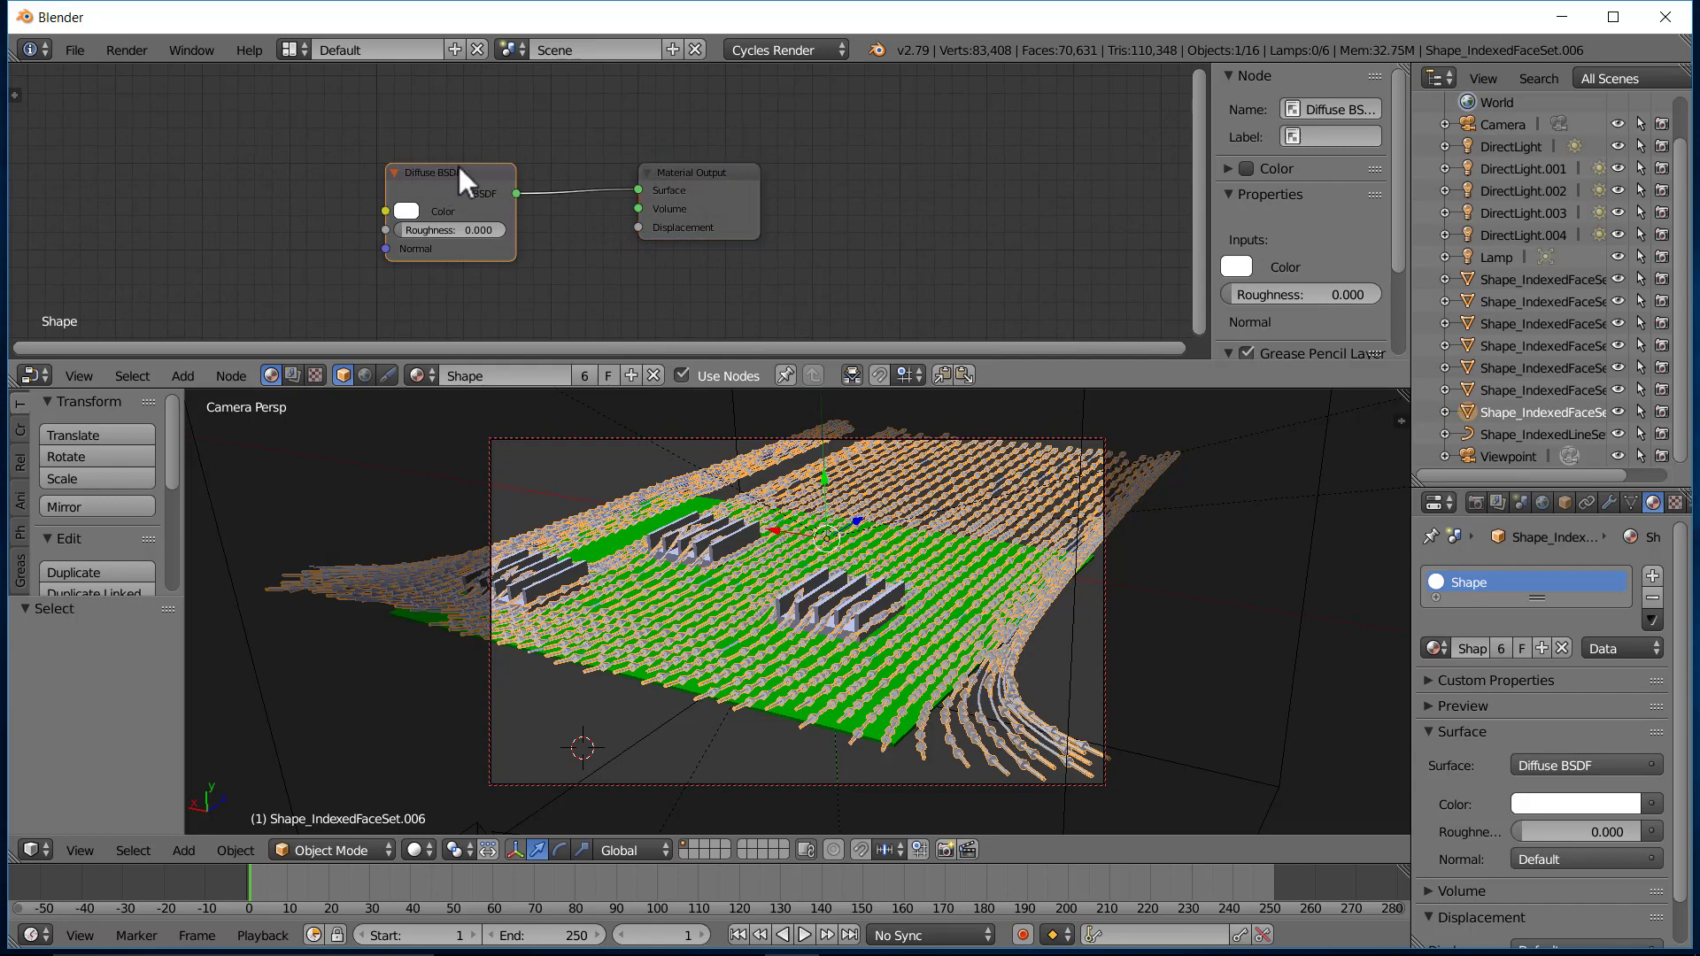
Move the Diffuse BSDF node closer to Material Output, add an Attribute node and link its Color output to the Diffuse BSDF color.
{"action": "left_click_drag", "start_coordinate": [459, 167], "coordinate": [524, 151]}
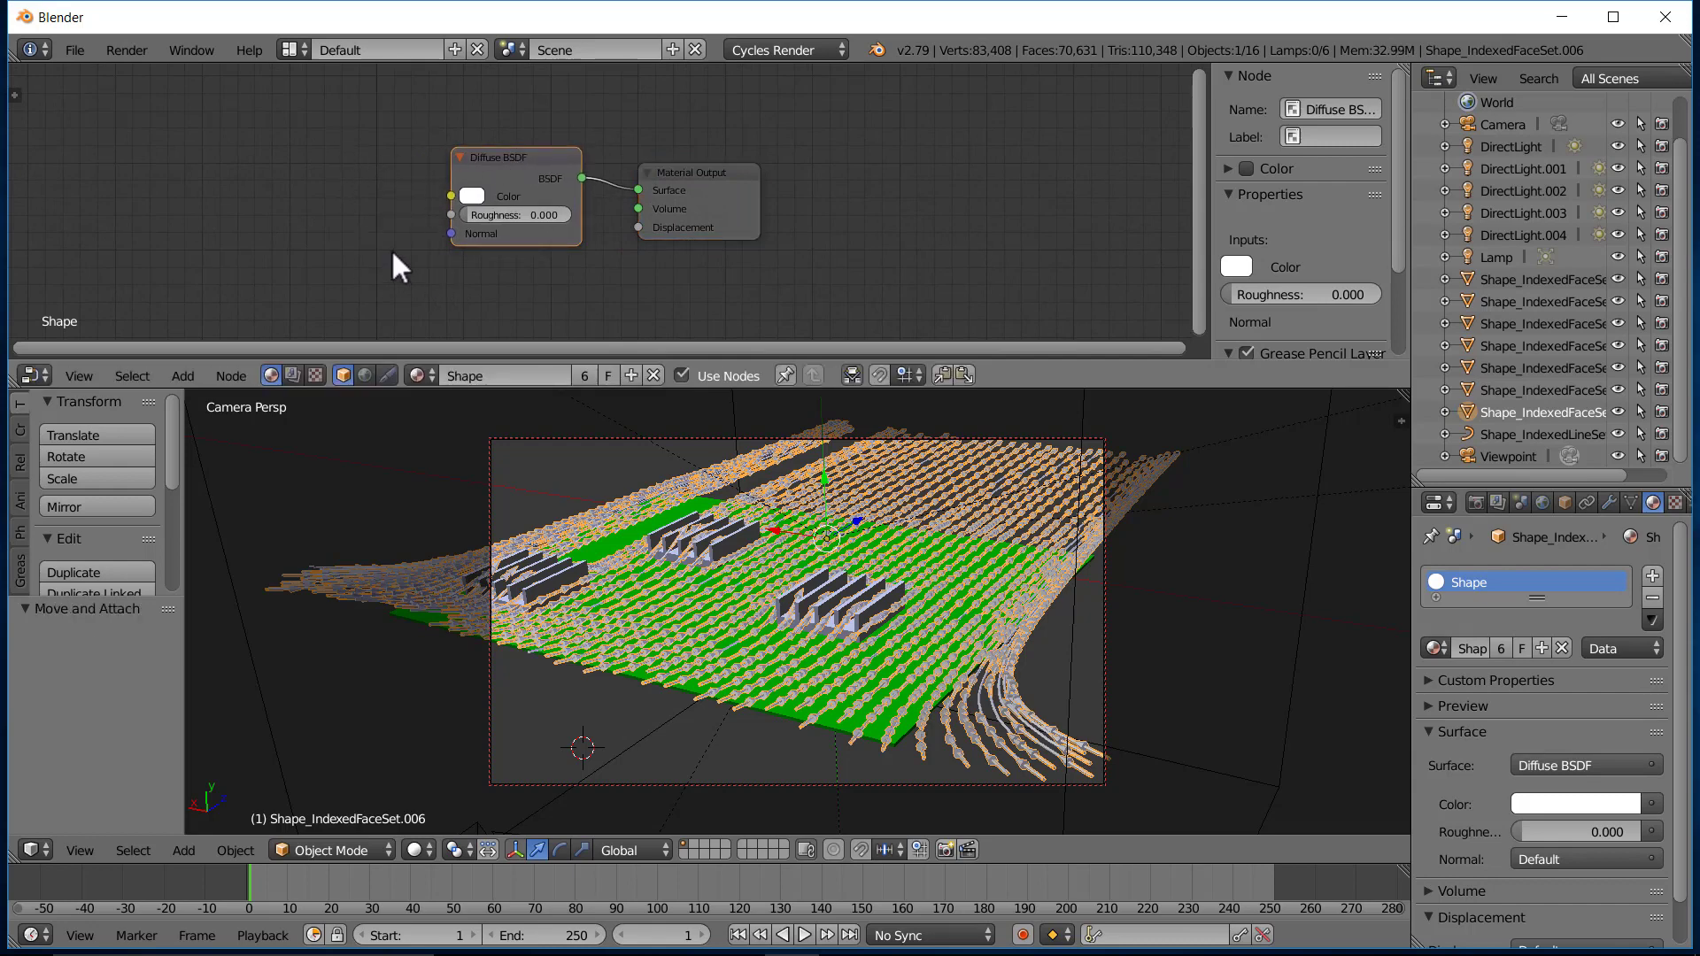
{"action": "key", "text": "shift+a"}
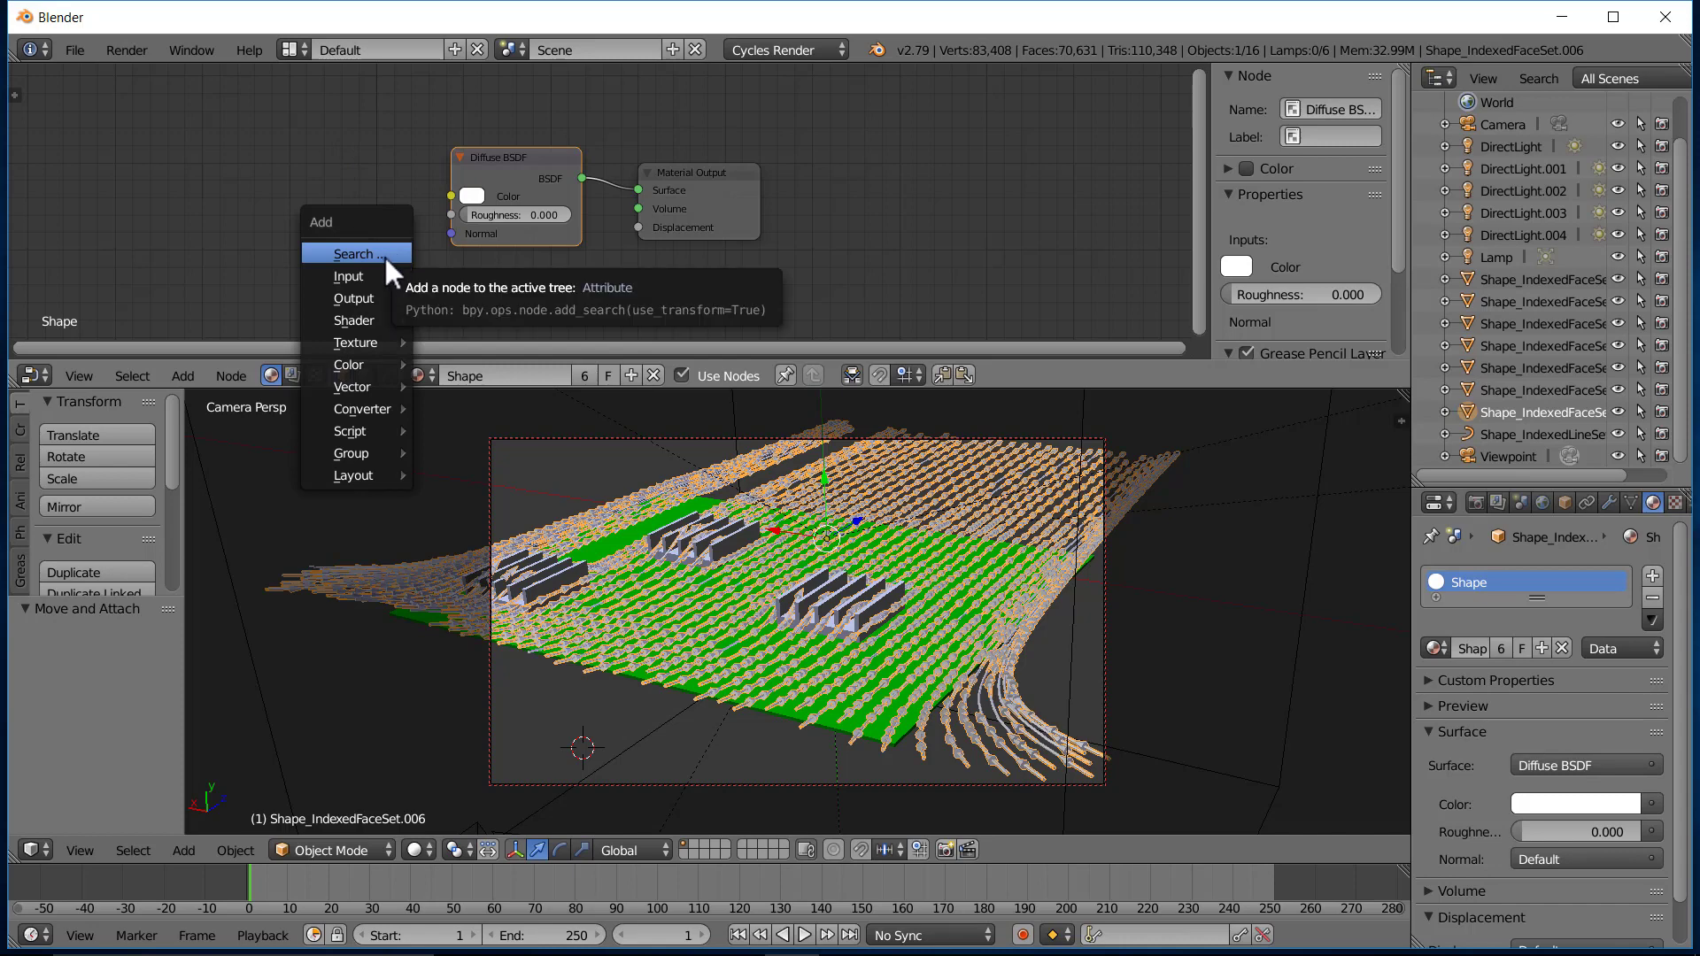
{"action": "mouse_move", "coordinate": [384, 272]}
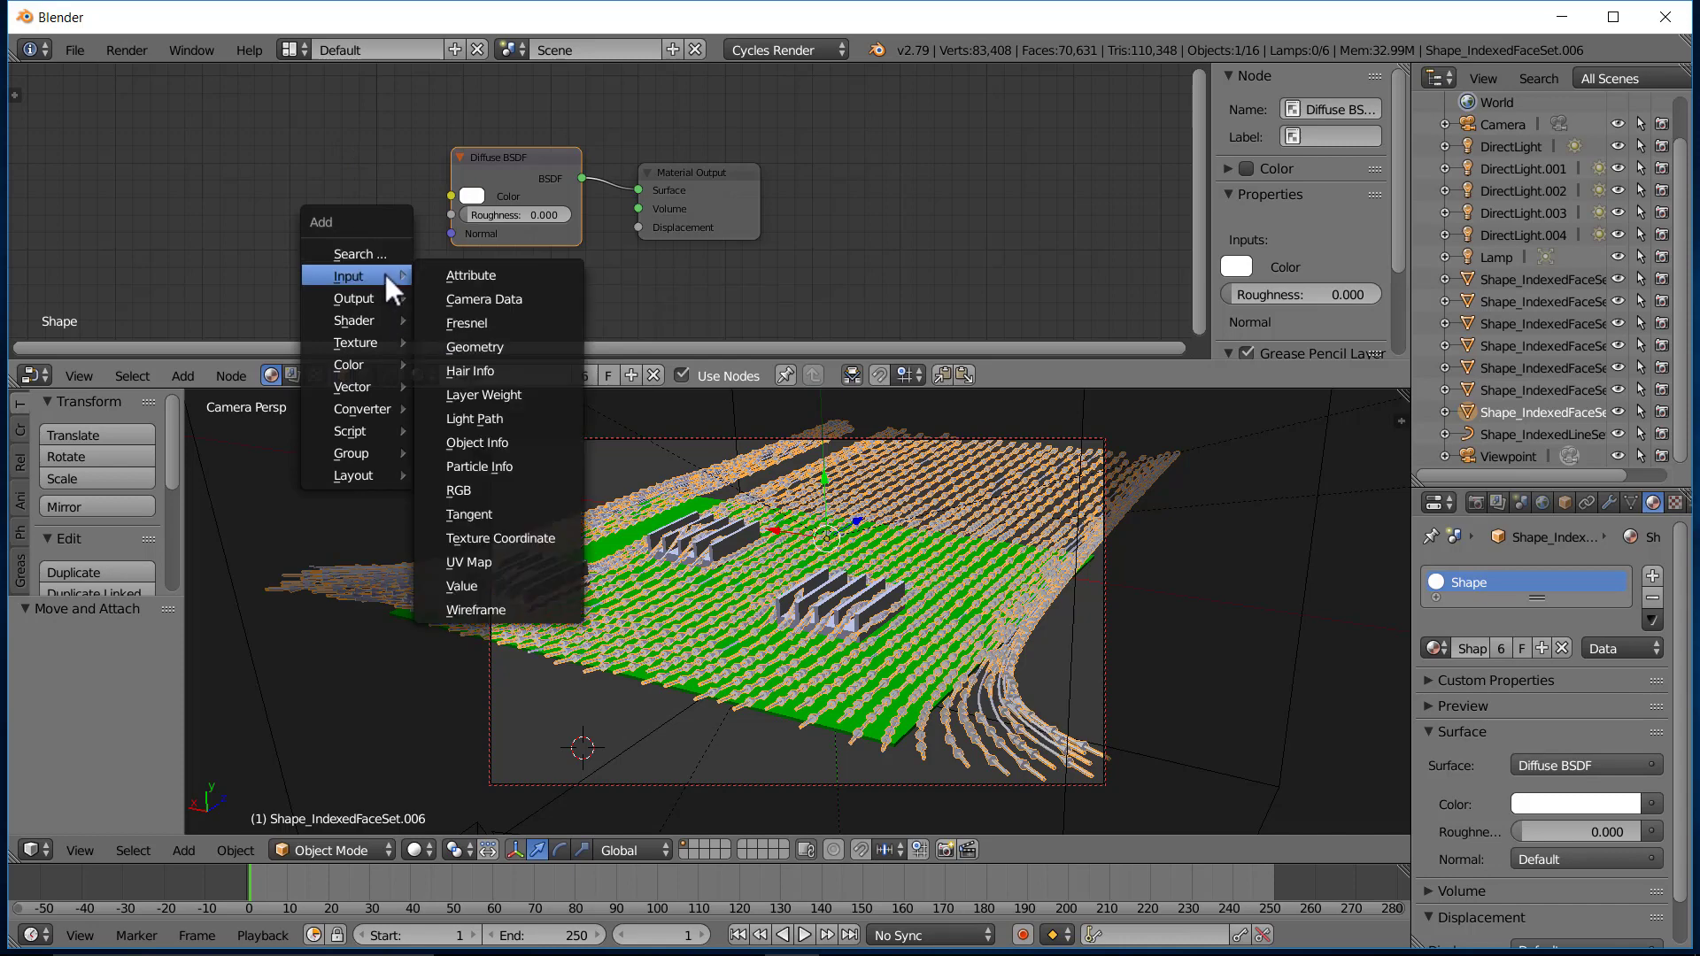
{"action": "left_click", "coordinate": [469, 276]}
{"action": "left_click", "coordinate": [257, 156]}
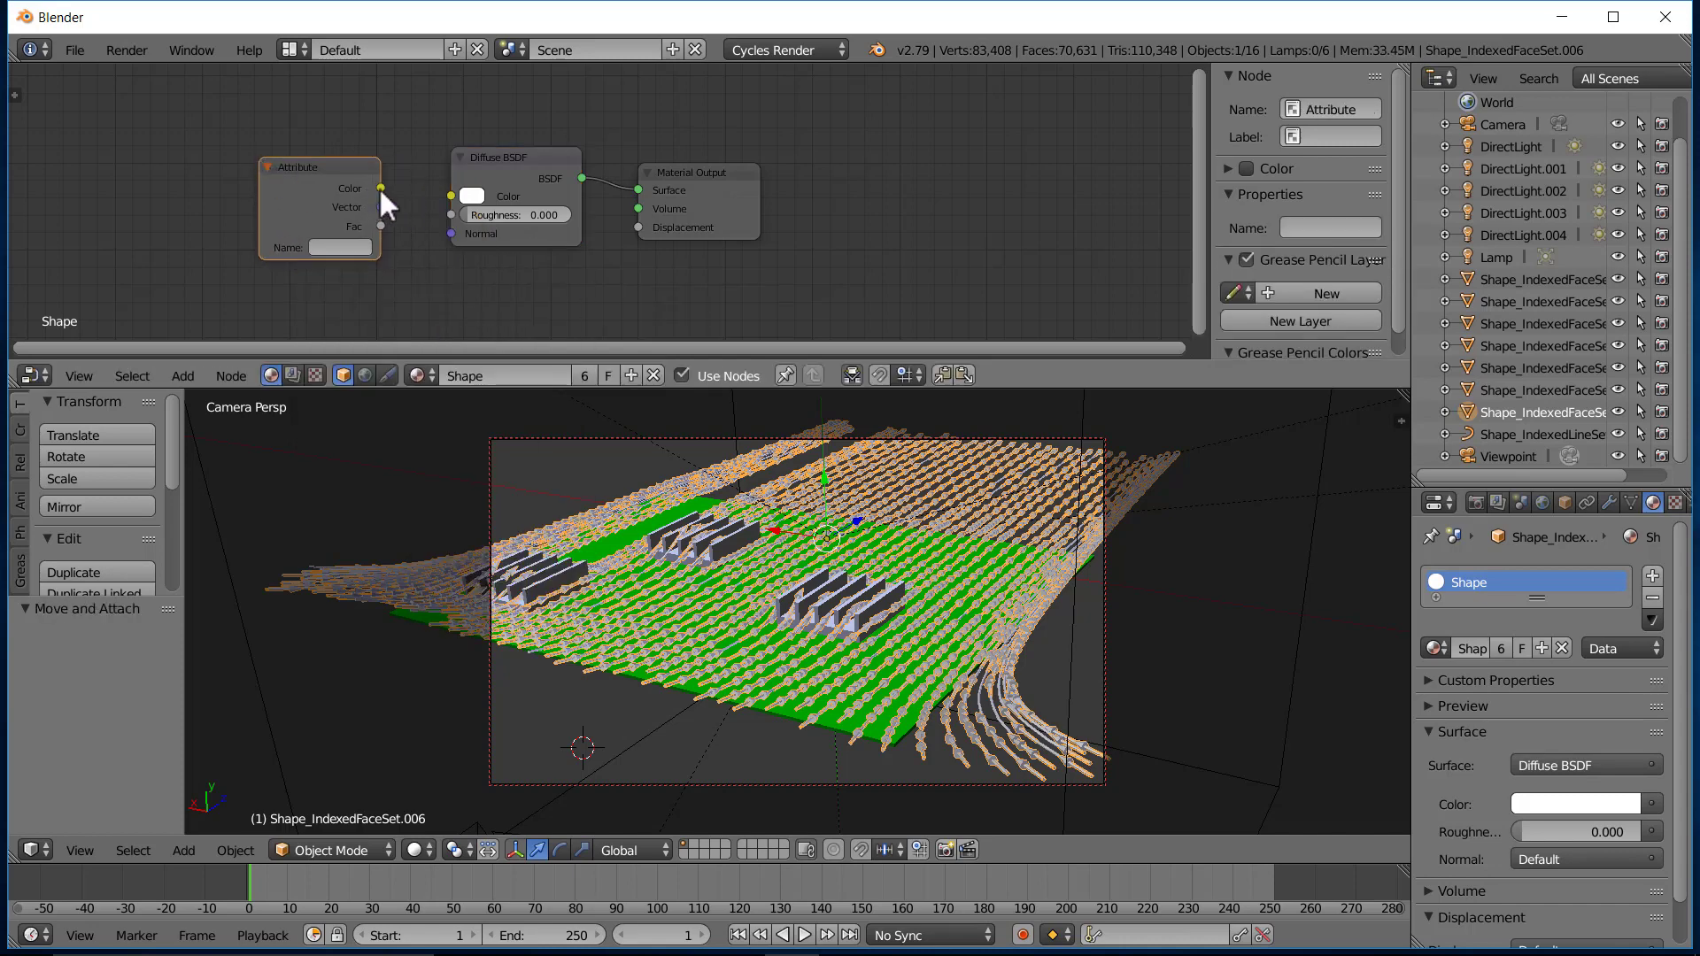
{"action": "left_click_drag", "start_coordinate": [380, 188], "coordinate": [447, 195]}
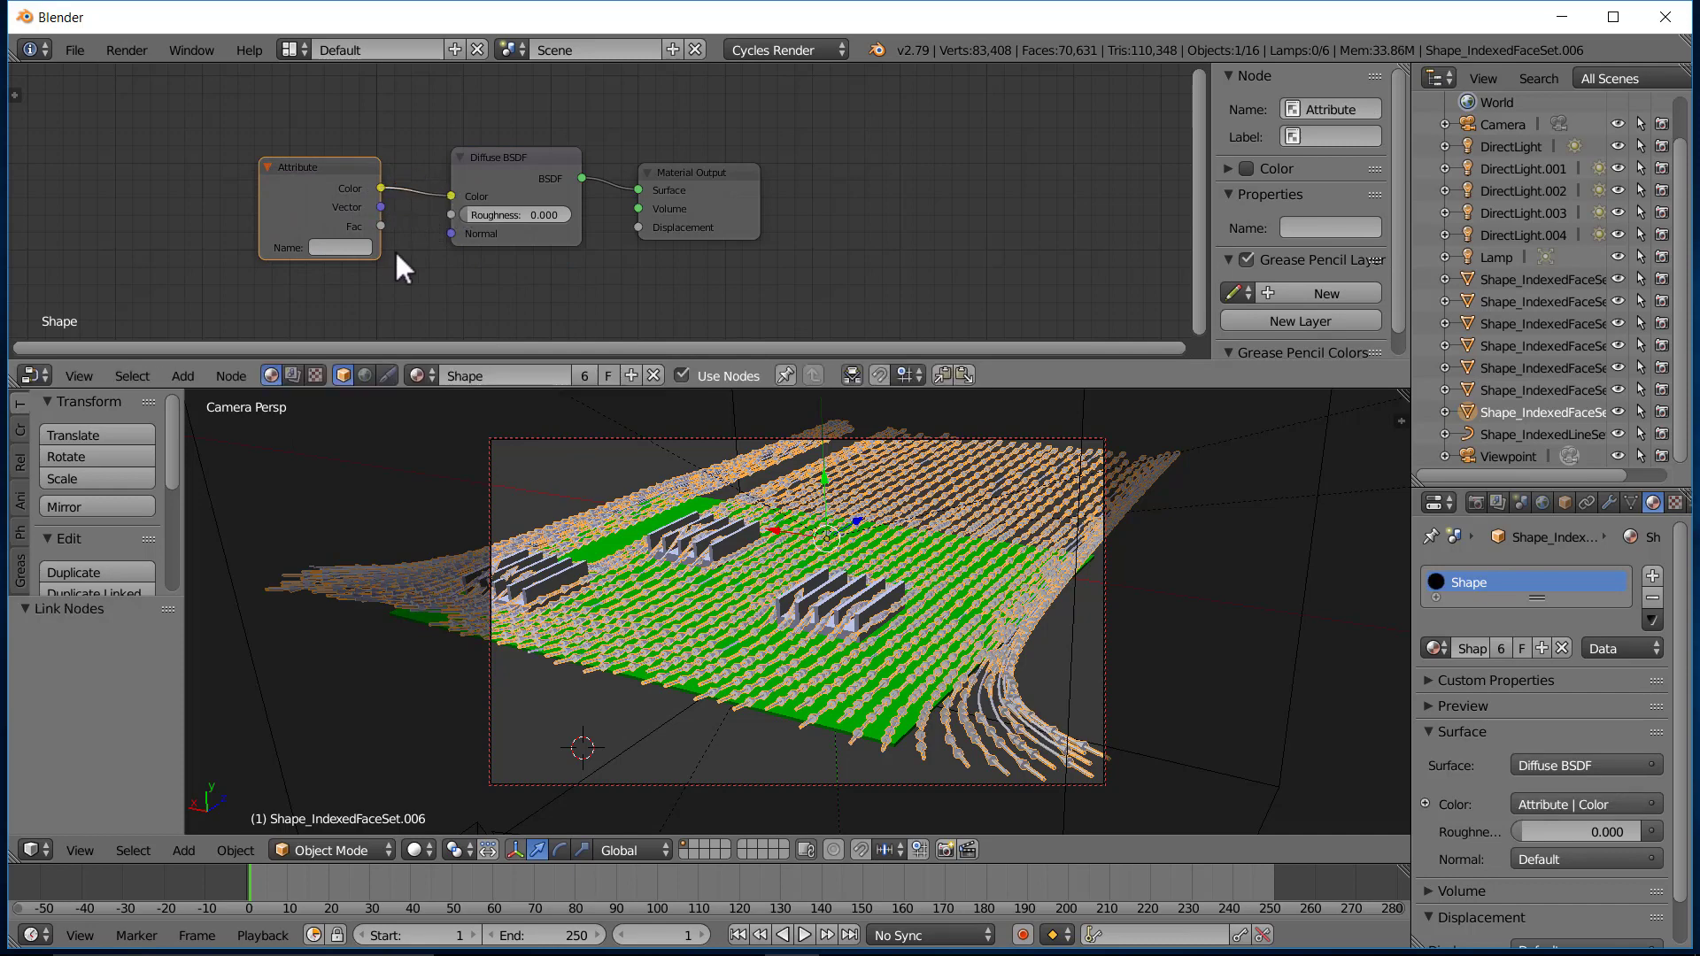
Turn on rendered shading in the 3D view and set the Attribute node's name to Col.
{"action": "left_click", "coordinate": [543, 460]}
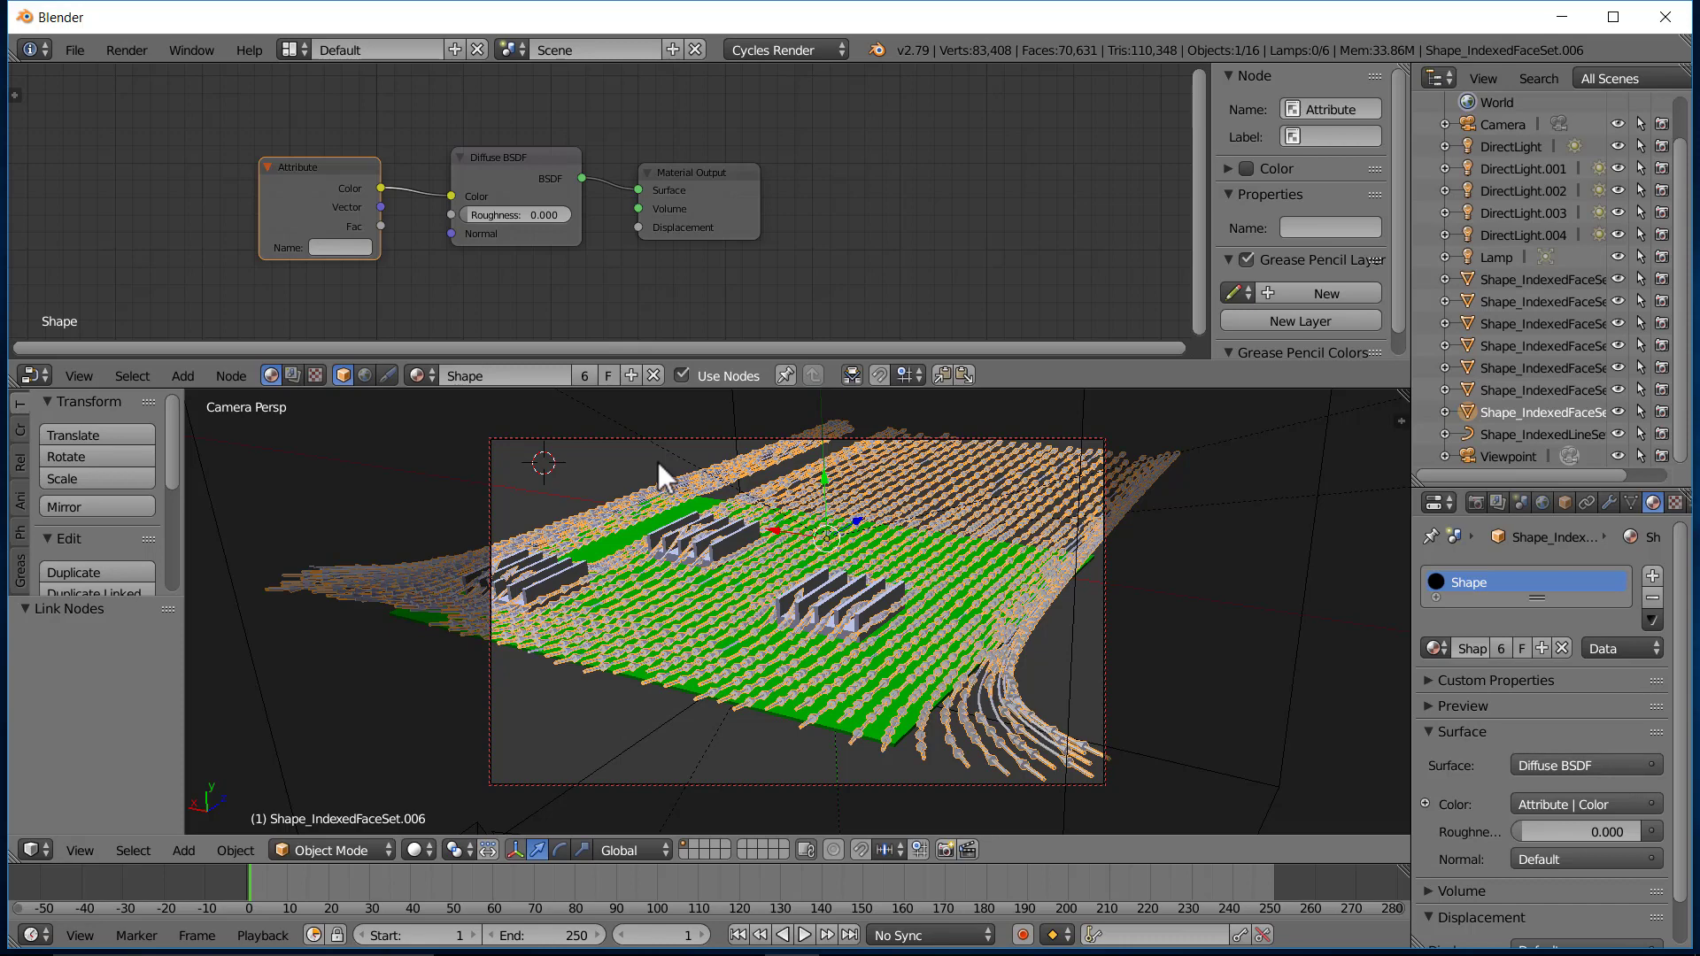
{"action": "key", "text": "shift+z"}
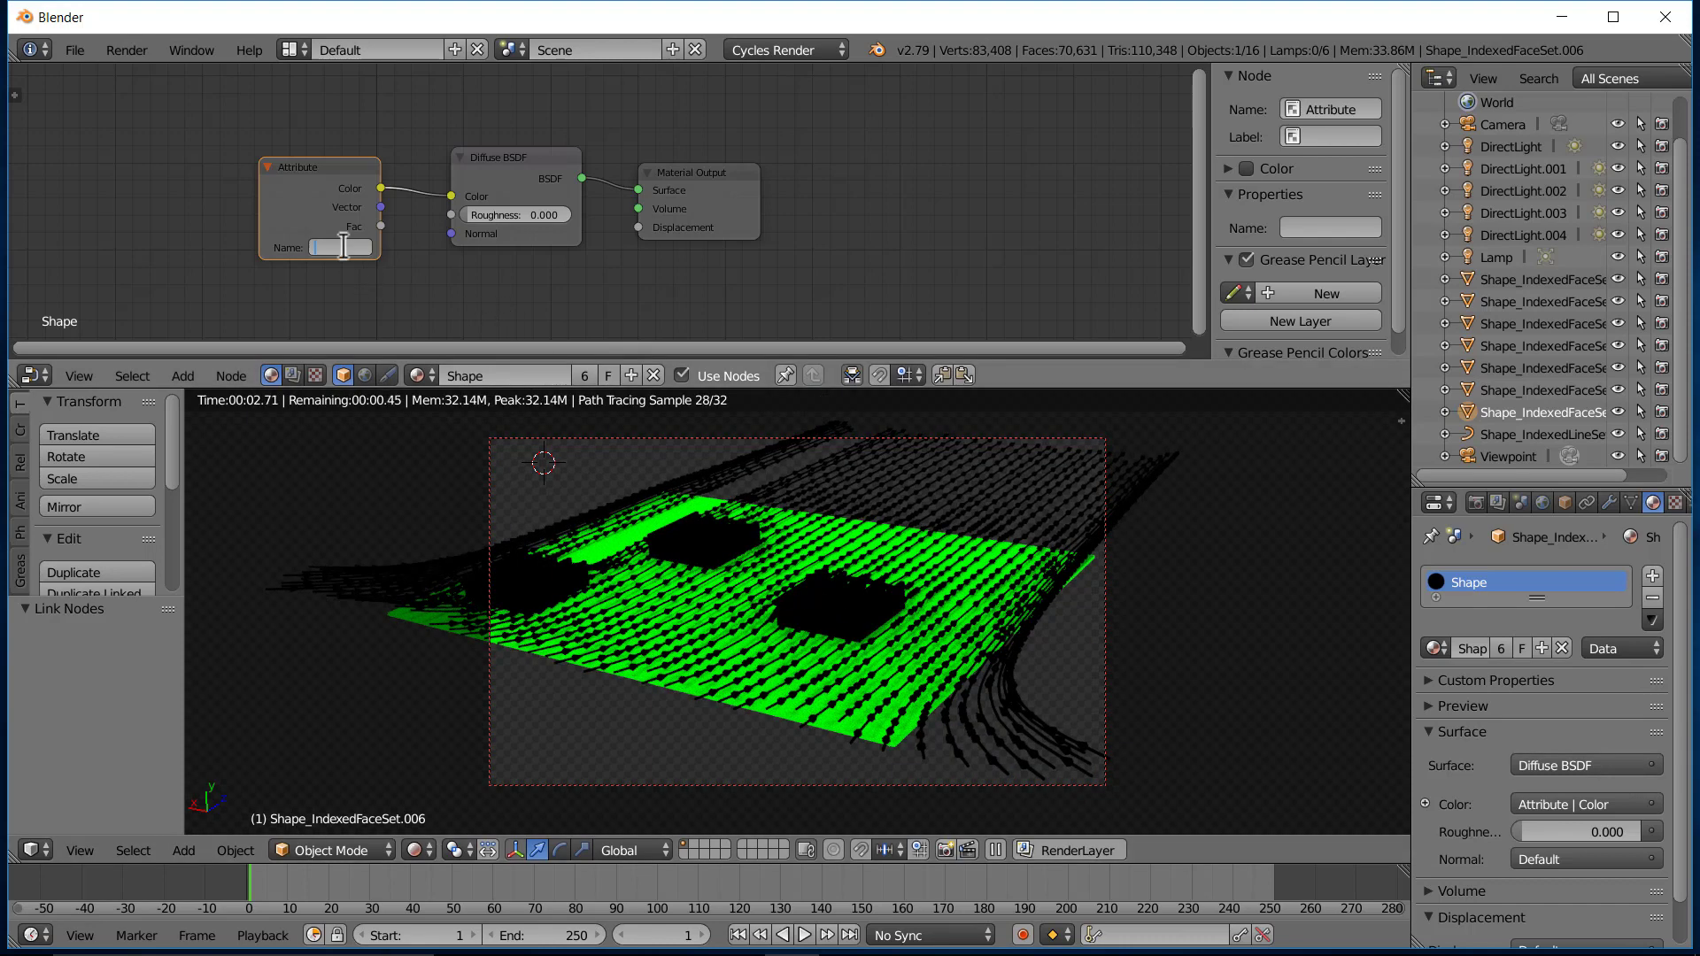
{"action": "left_click", "coordinate": [362, 248]}
{"action": "type", "text": "Col"}
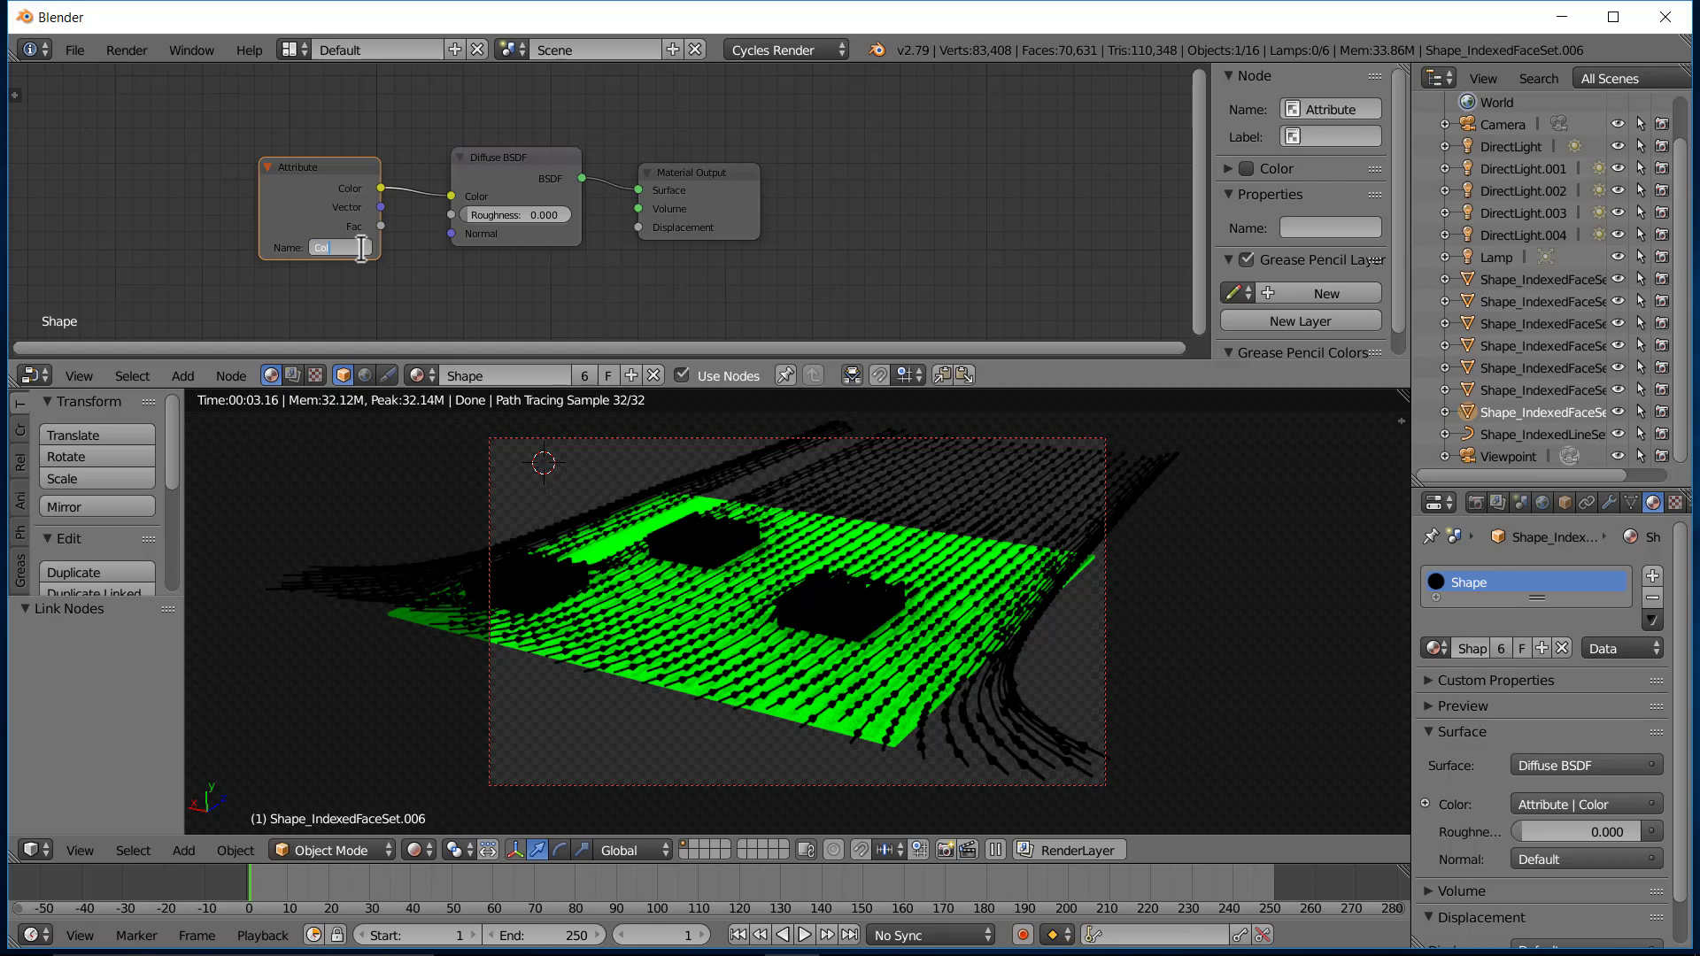
{"action": "key", "text": "Return"}
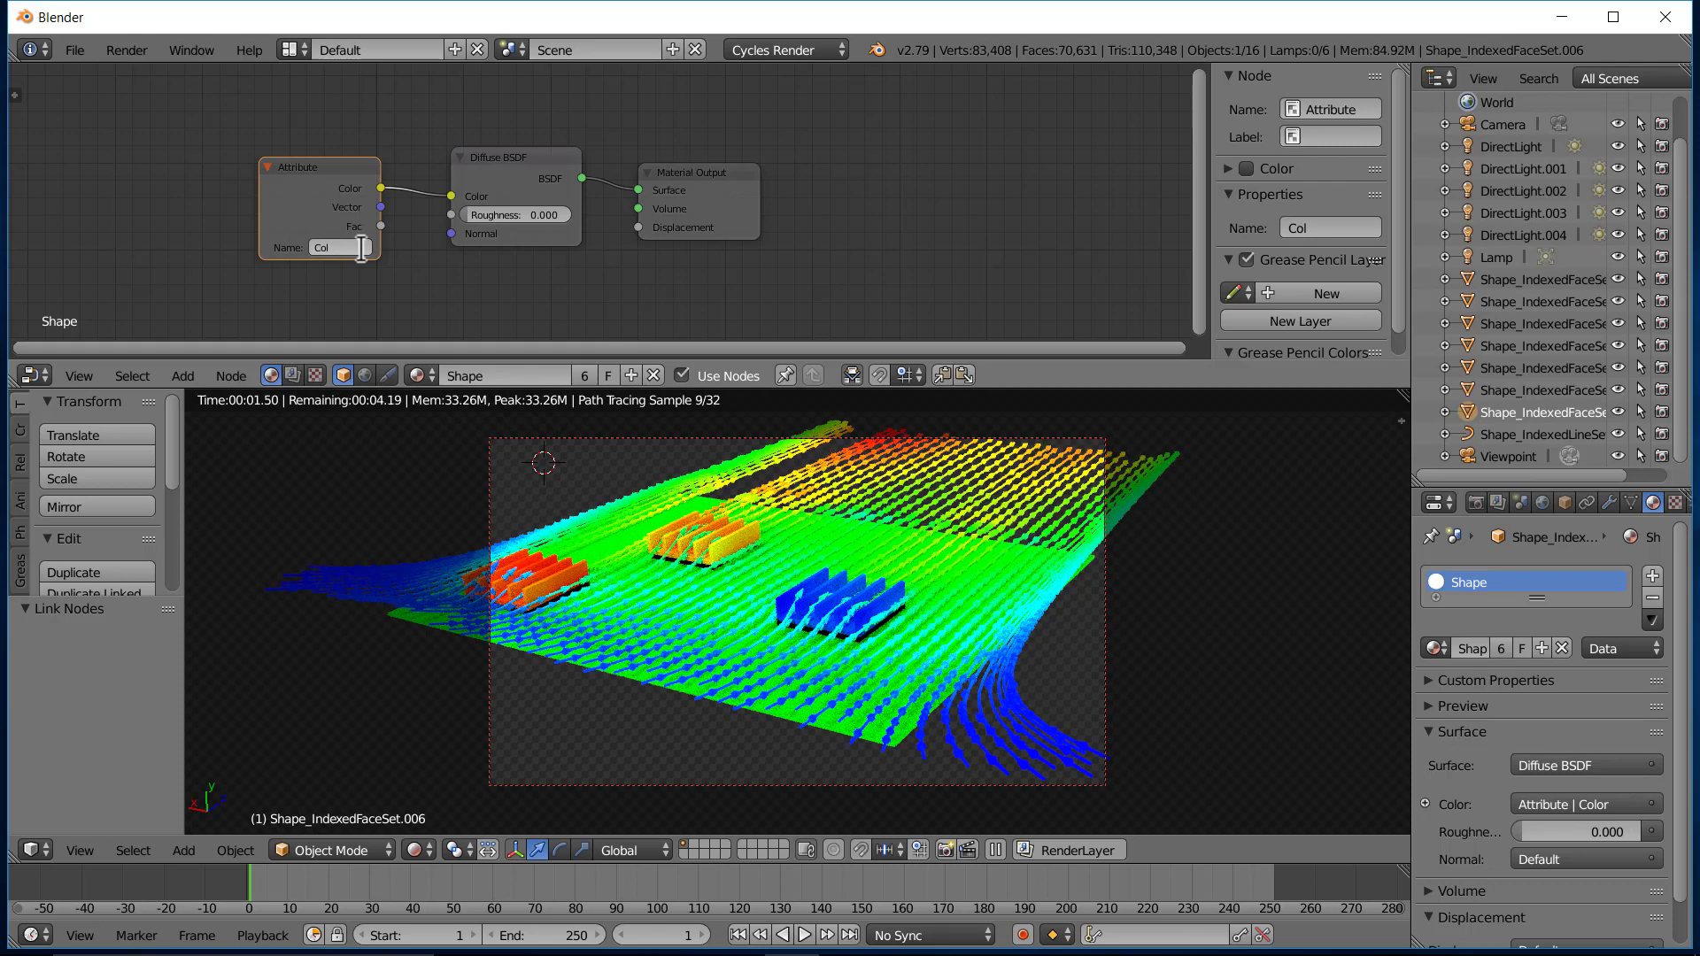
Check the vertex color layer name in the streamlines mesh data and select the mesh at the board's front edge.
{"action": "left_click", "coordinate": [1631, 503]}
{"action": "scroll", "coordinate": [1514, 859], "scroll_direction": "down", "scroll_amount": 5}
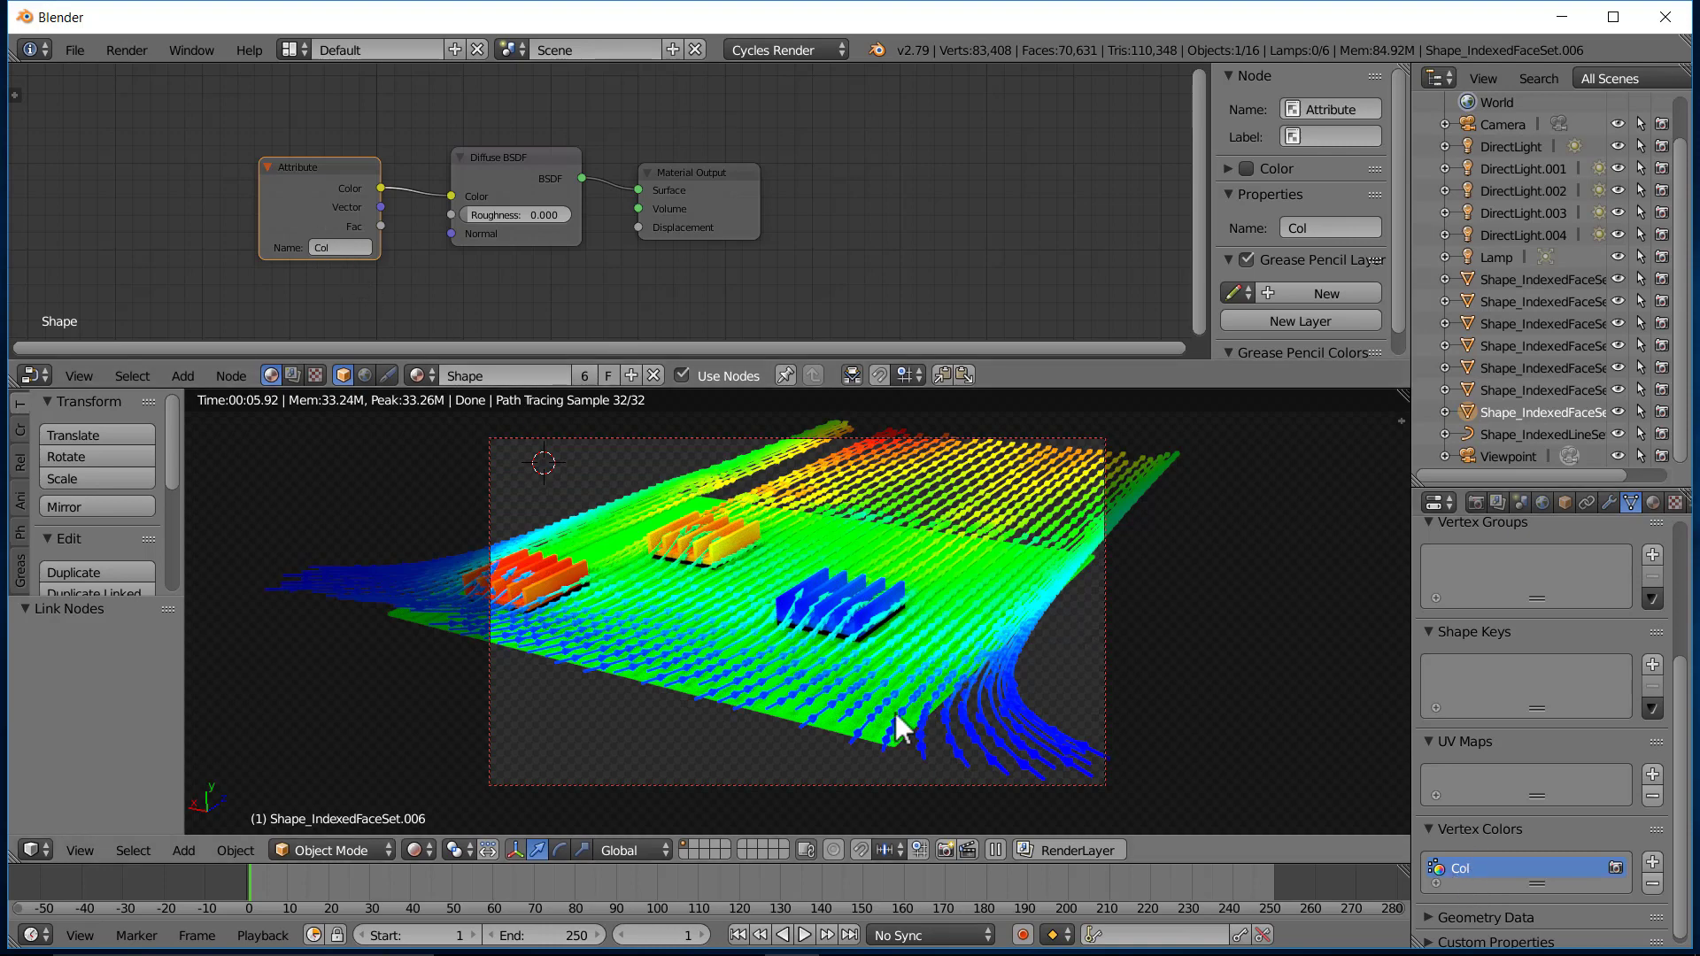
{"action": "right_click", "coordinate": [843, 723]}
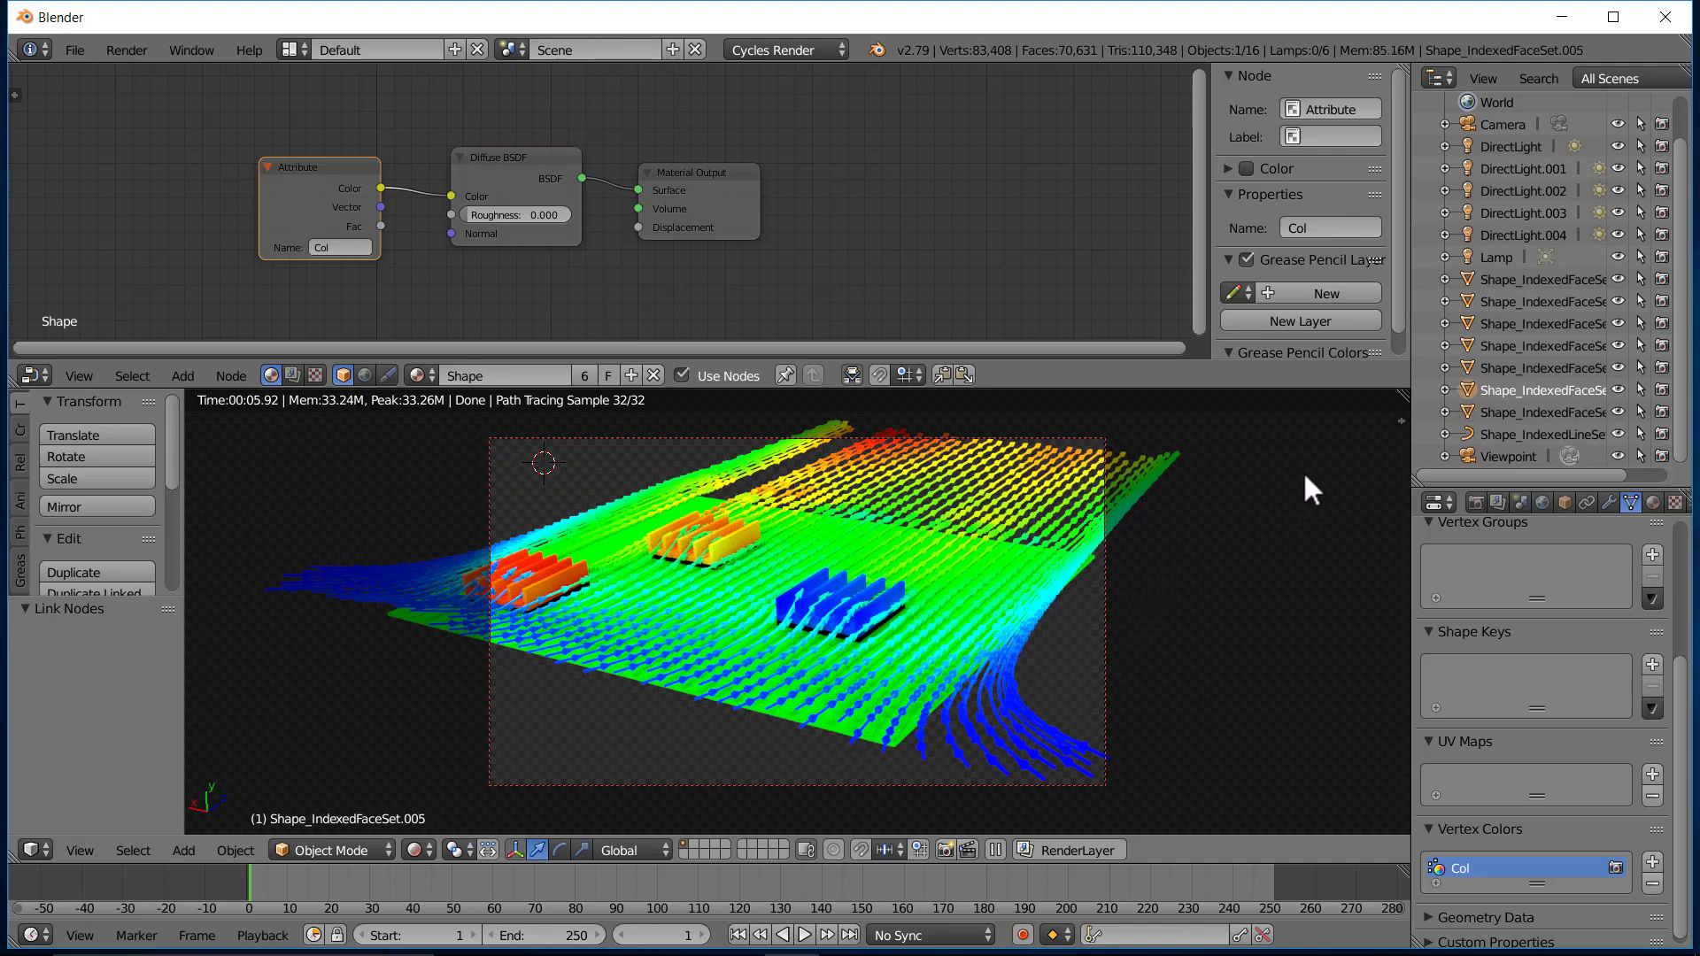
Switch the 3D view back to solid shading while toggling the streamlines mesh's visibility off and on.
{"action": "left_click", "coordinate": [1618, 389]}
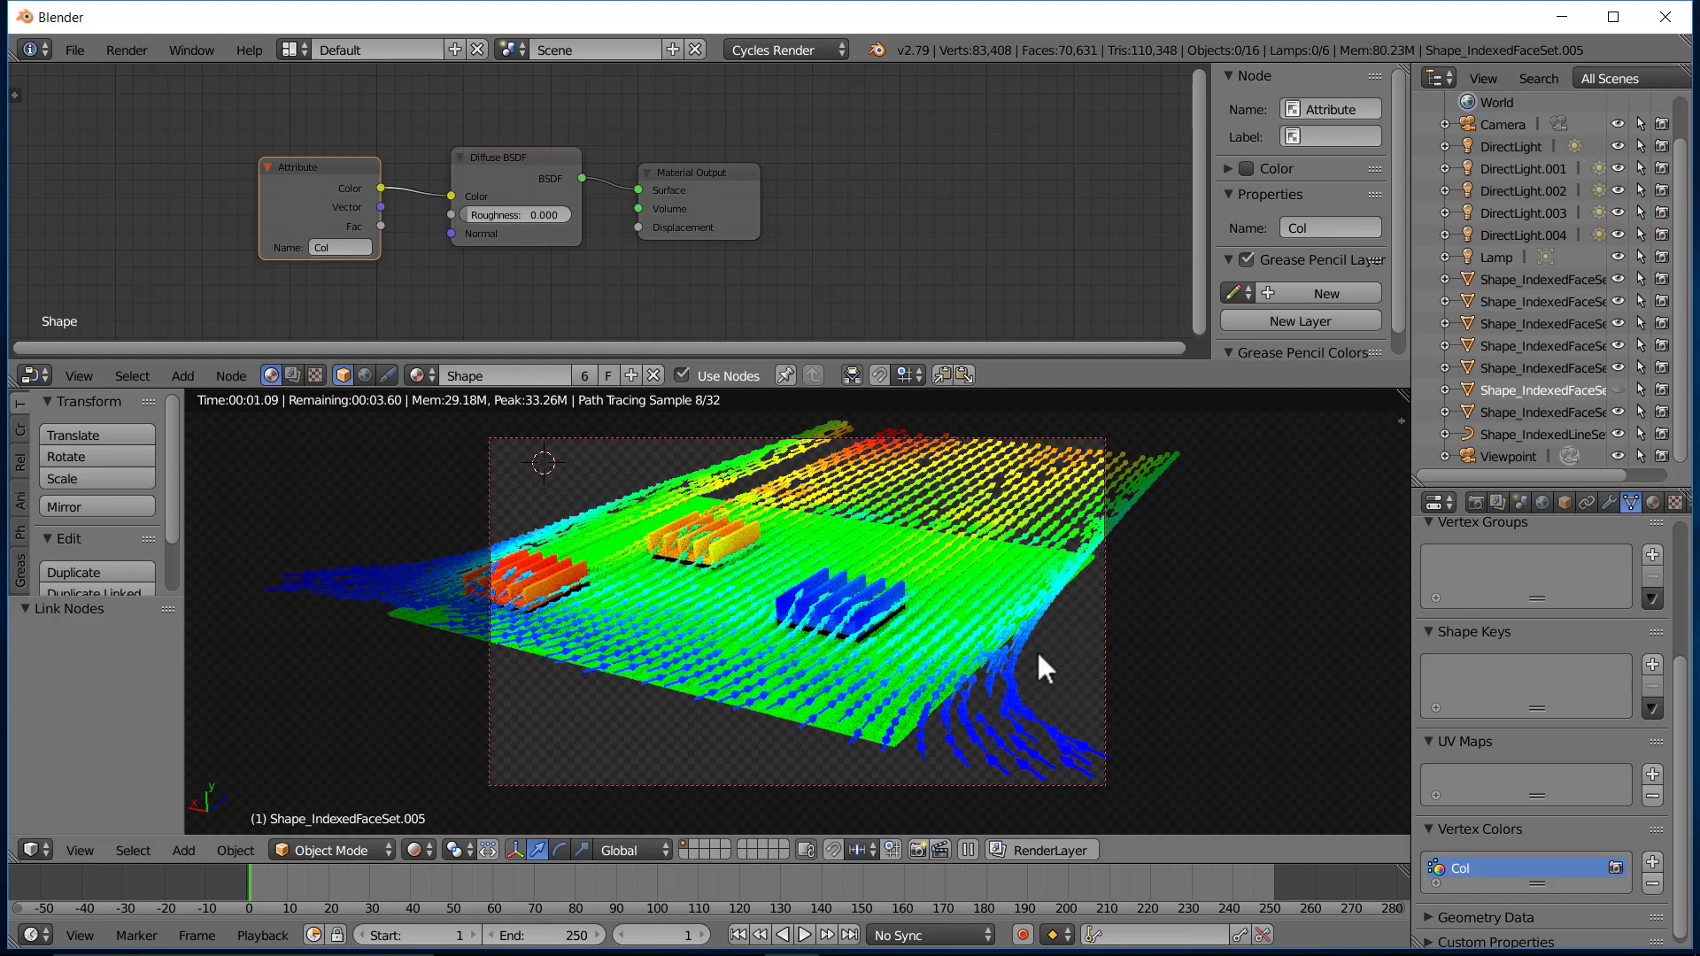
{"action": "key", "text": "shift+z"}
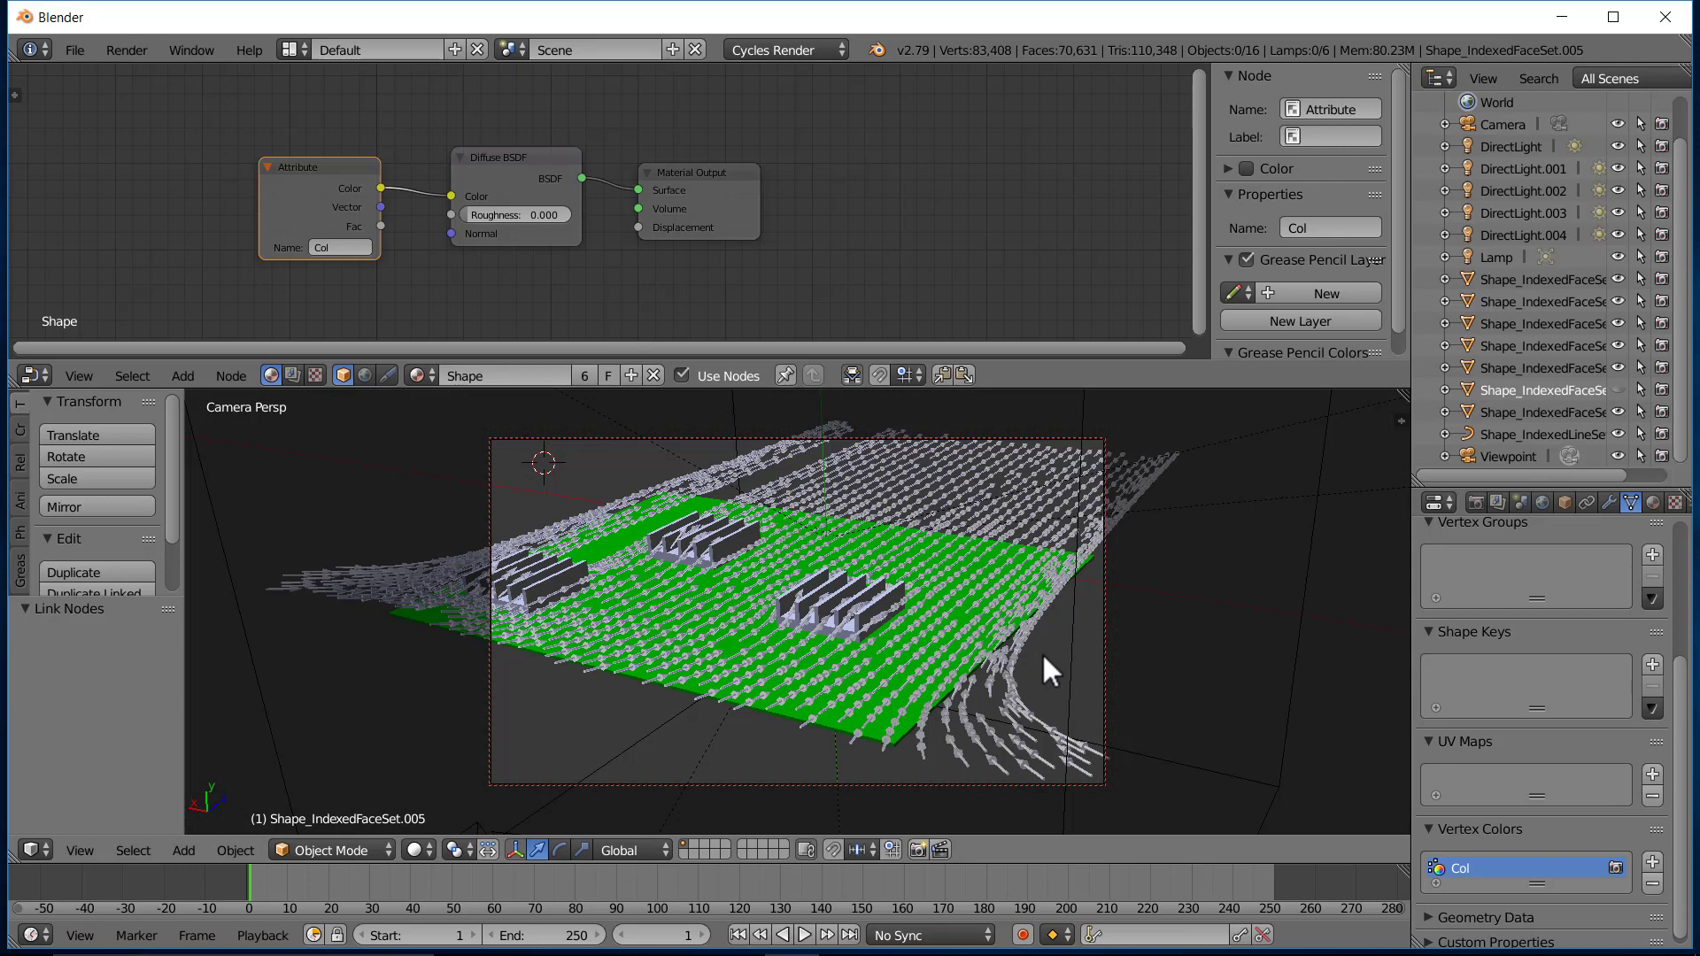
{"action": "left_click", "coordinate": [1617, 389]}
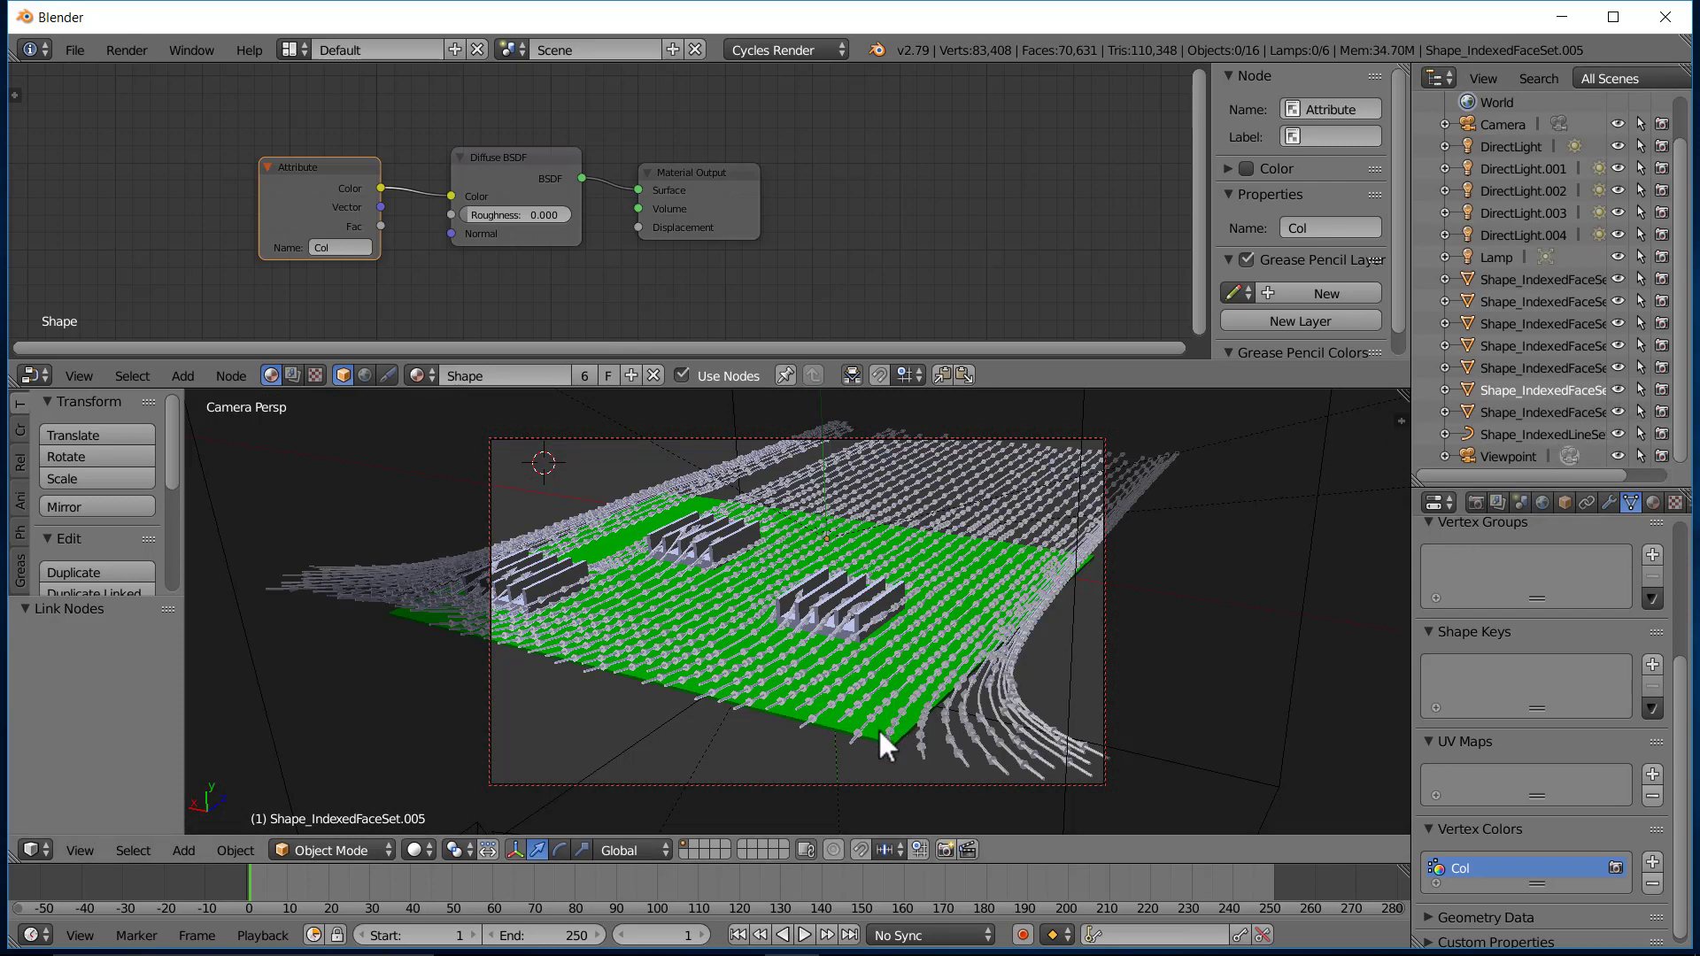
Select the green board mesh and toggle its viewport visibility and renderability off and back on.
{"action": "right_click", "coordinate": [878, 727]}
{"action": "left_click", "coordinate": [1617, 345]}
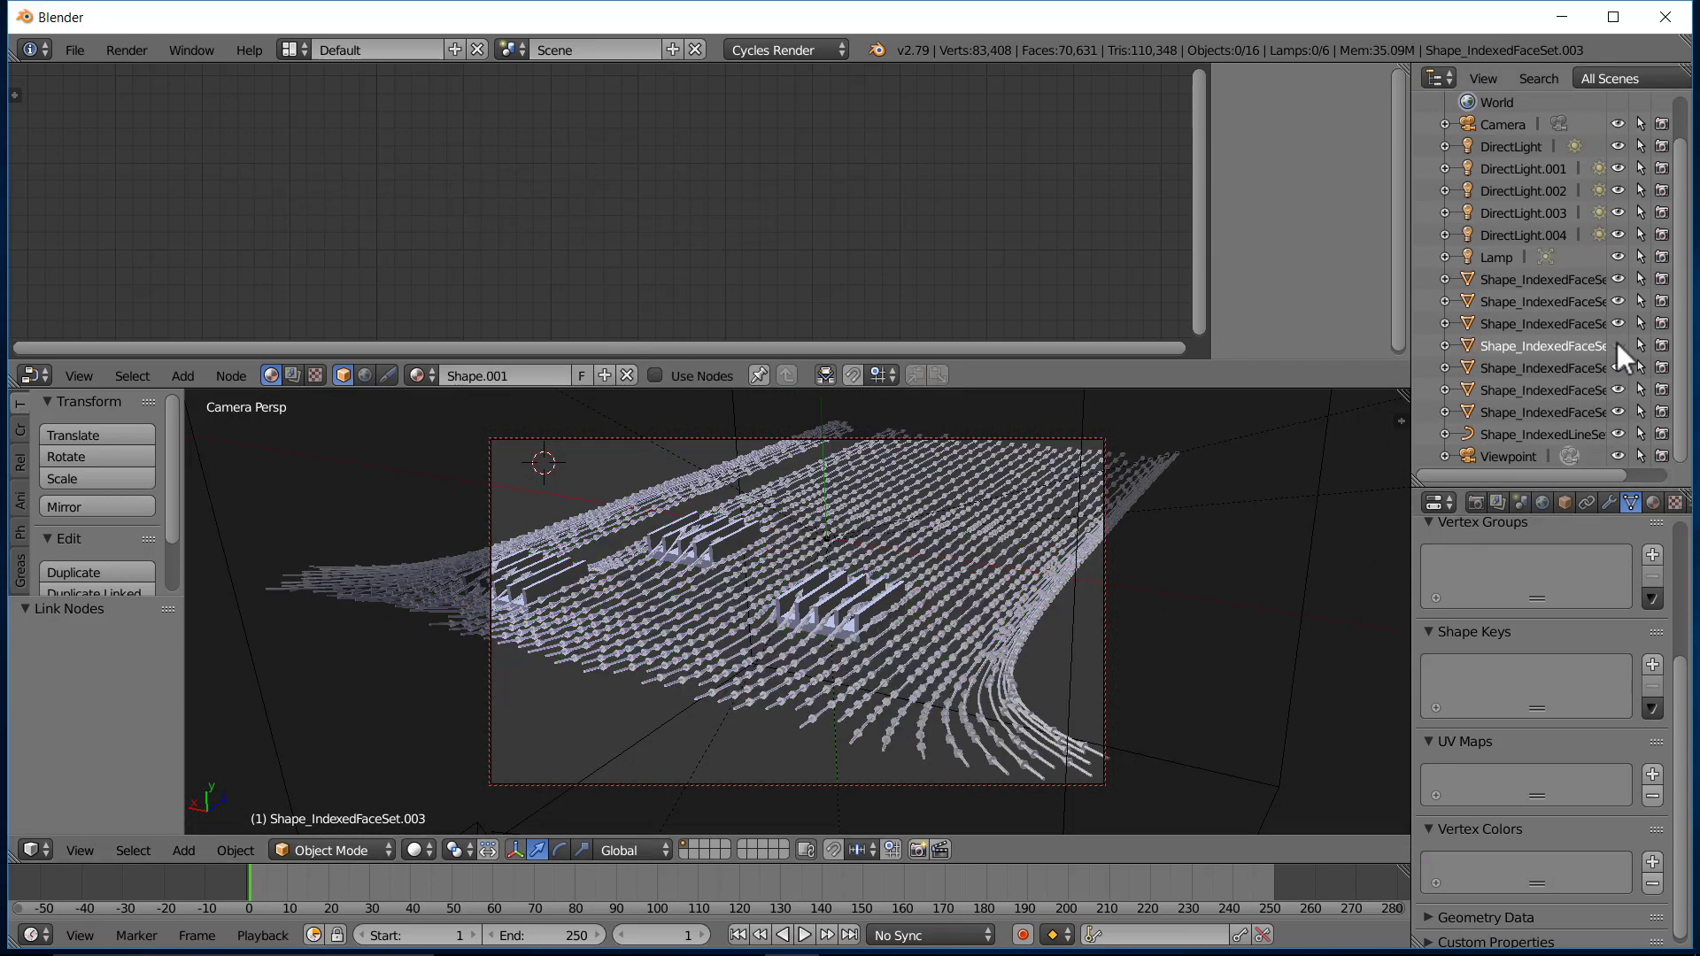
{"action": "left_click", "coordinate": [1618, 346]}
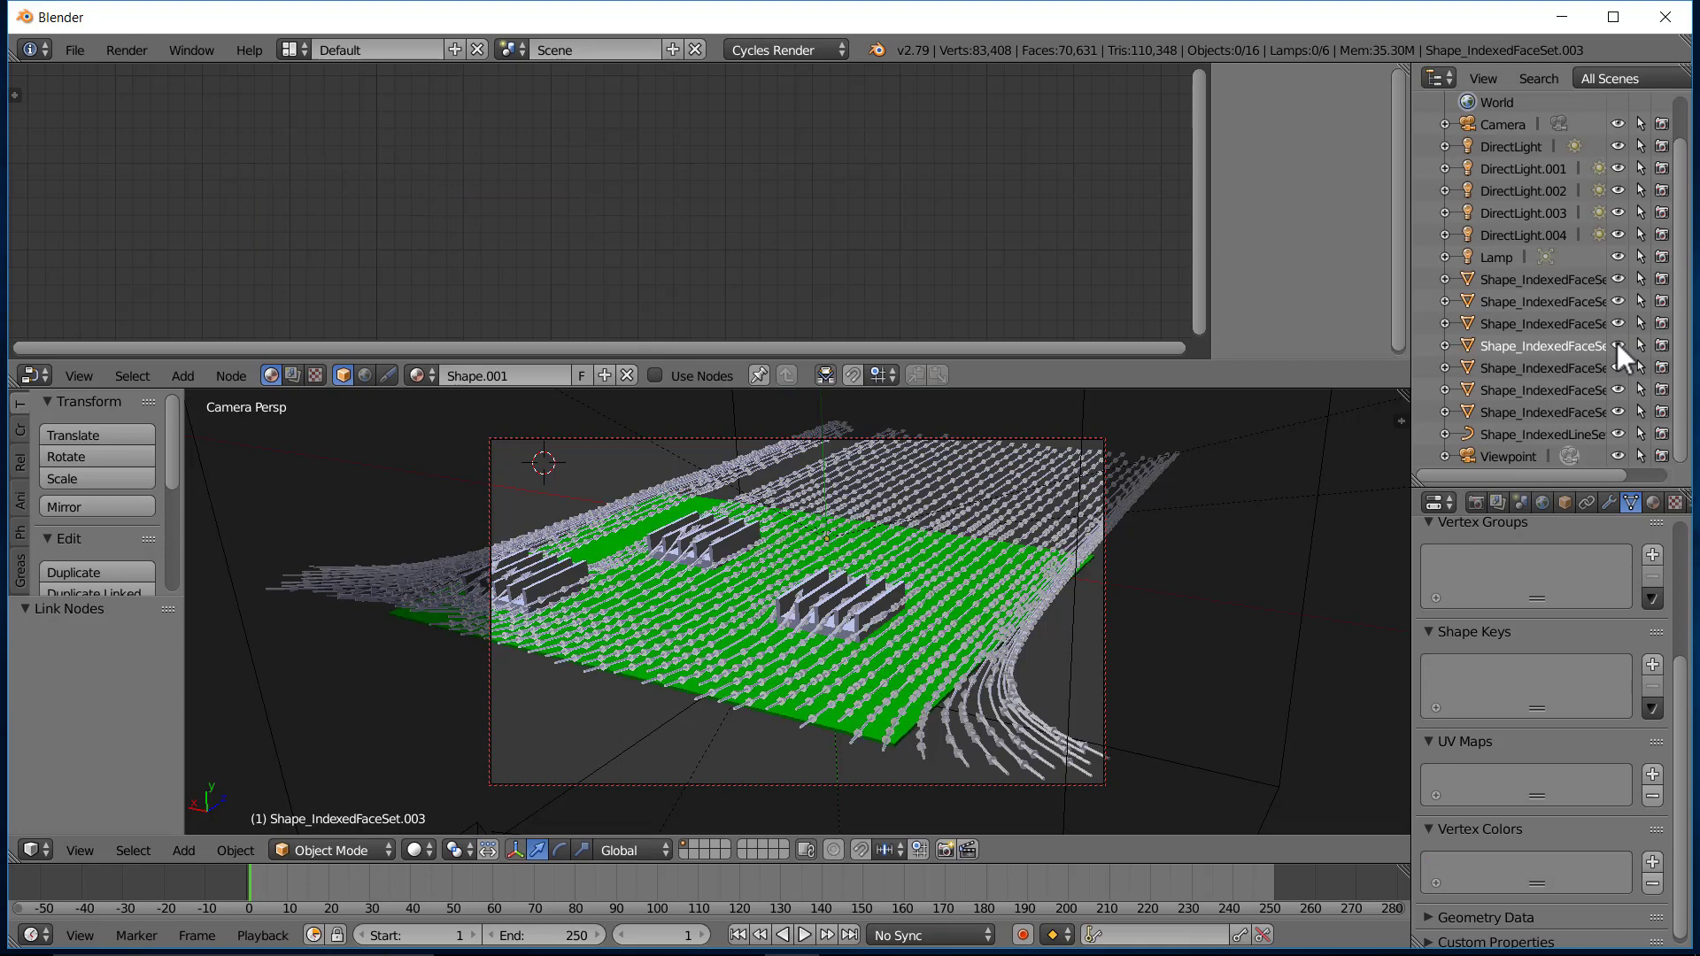
{"action": "left_click", "coordinate": [1617, 345]}
{"action": "left_click", "coordinate": [1618, 346]}
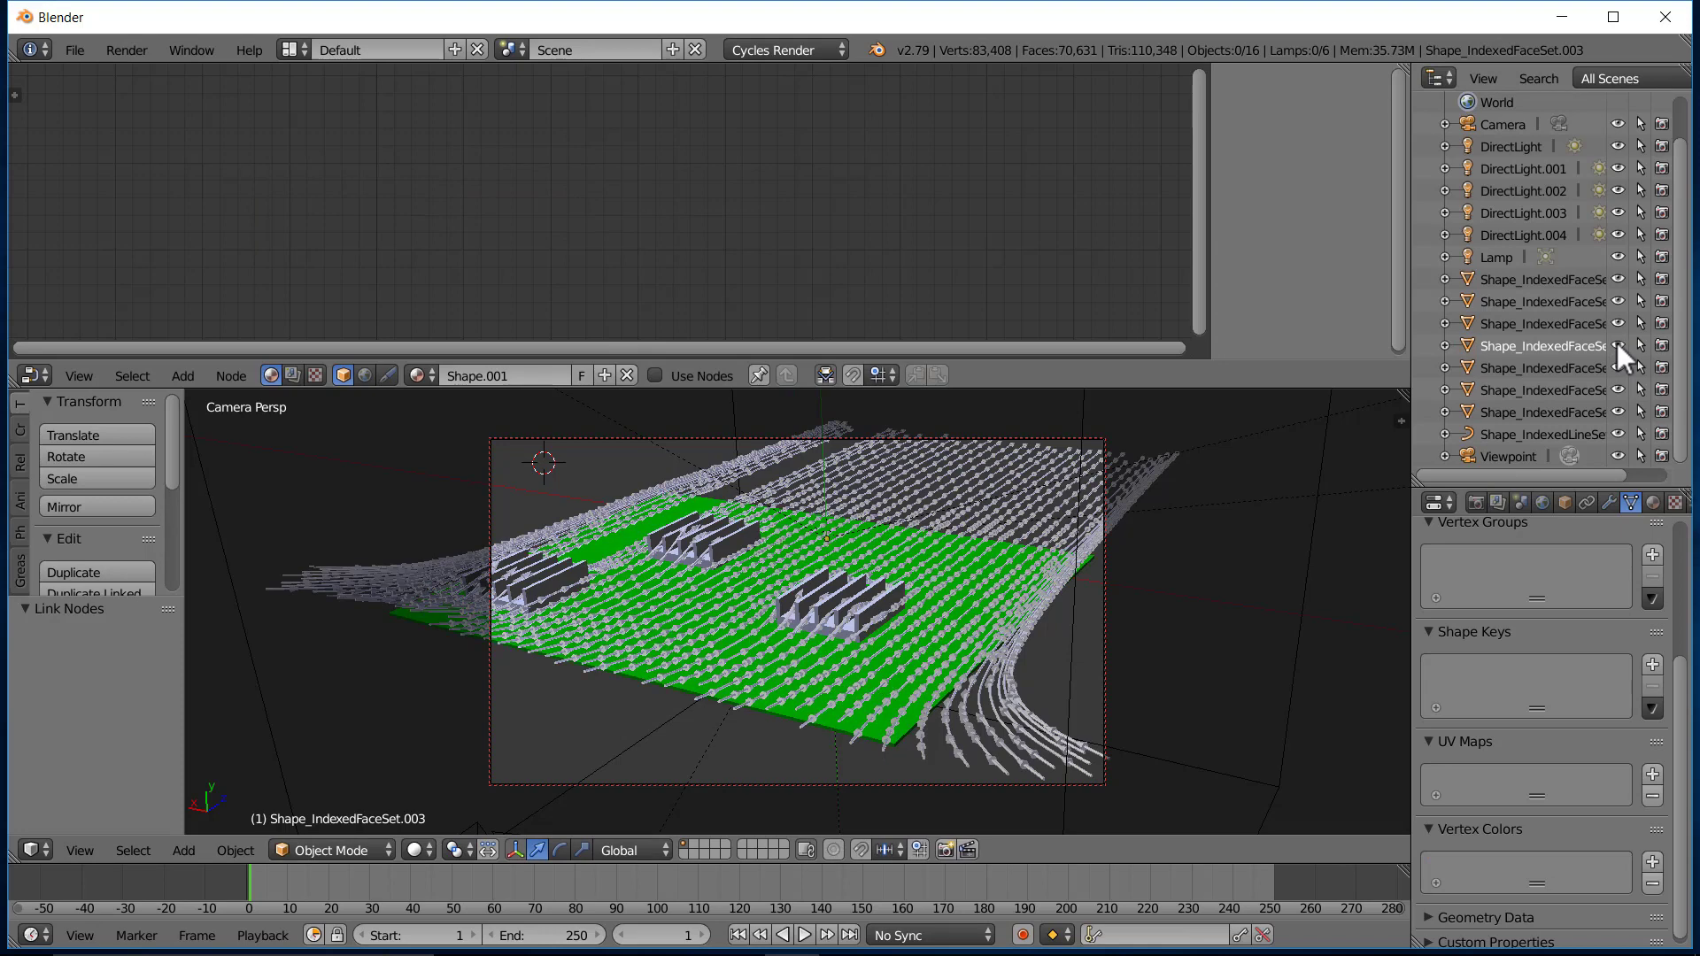
{"action": "left_click", "coordinate": [1664, 349]}
{"action": "left_click", "coordinate": [1664, 349]}
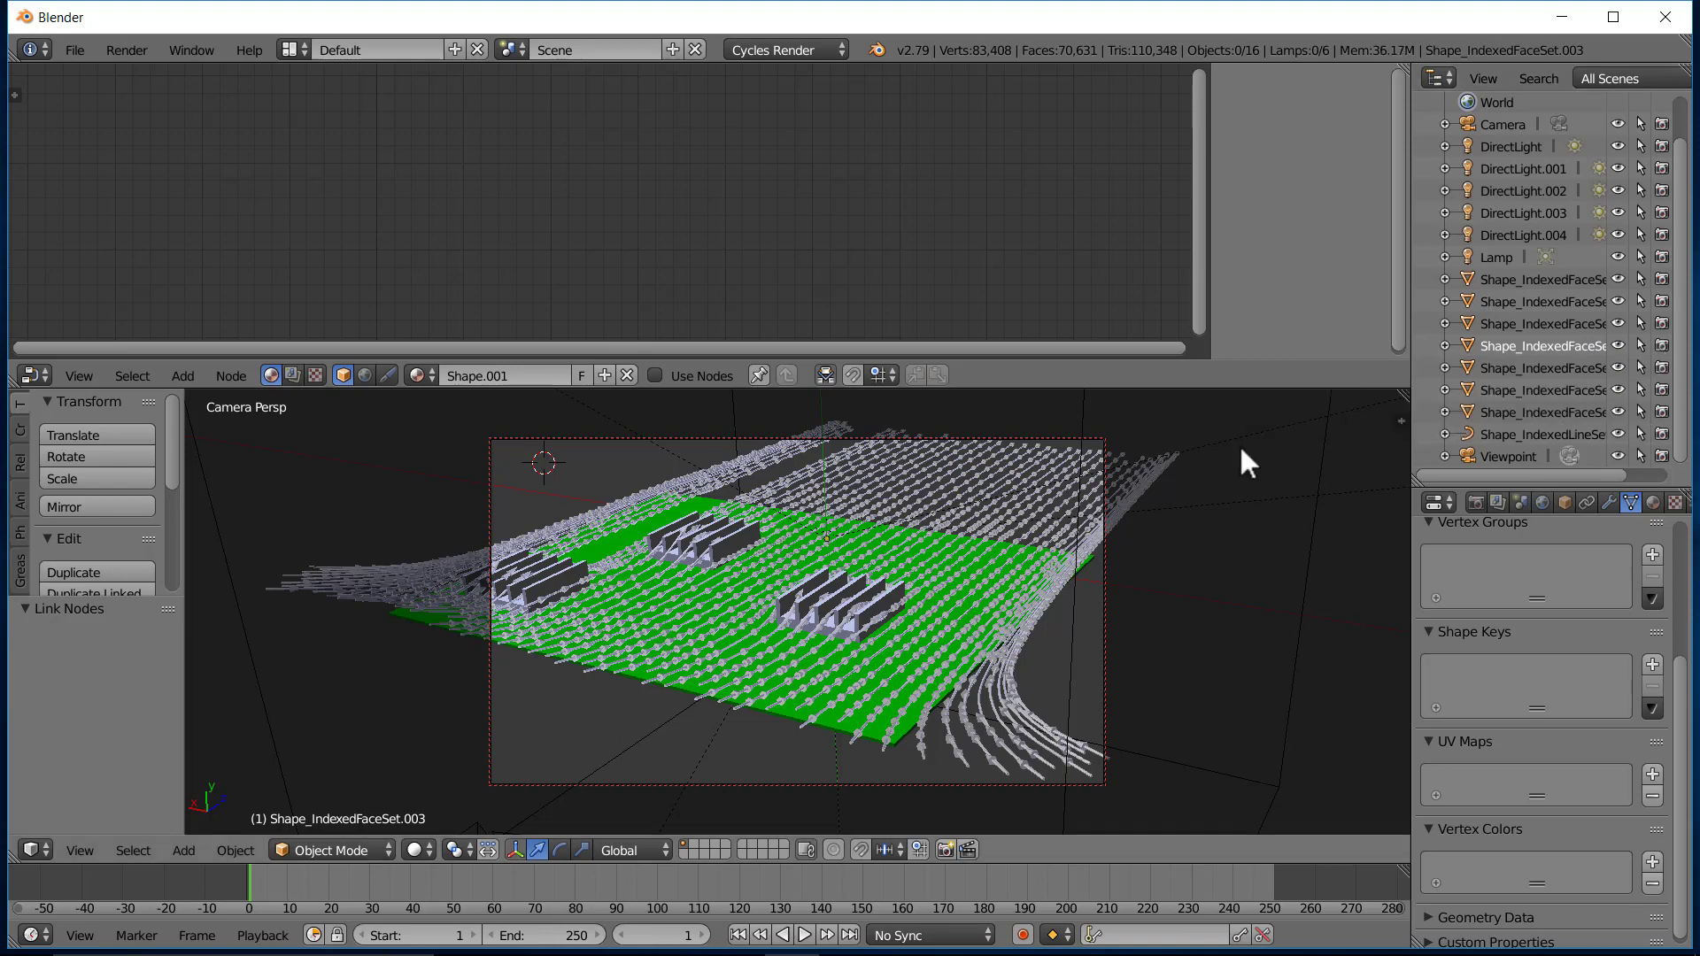
Hide the arrow glyph mesh while keeping the streamlines visible, and preview the scene briefly in rendered shading.
{"action": "right_click", "coordinate": [1043, 519]}
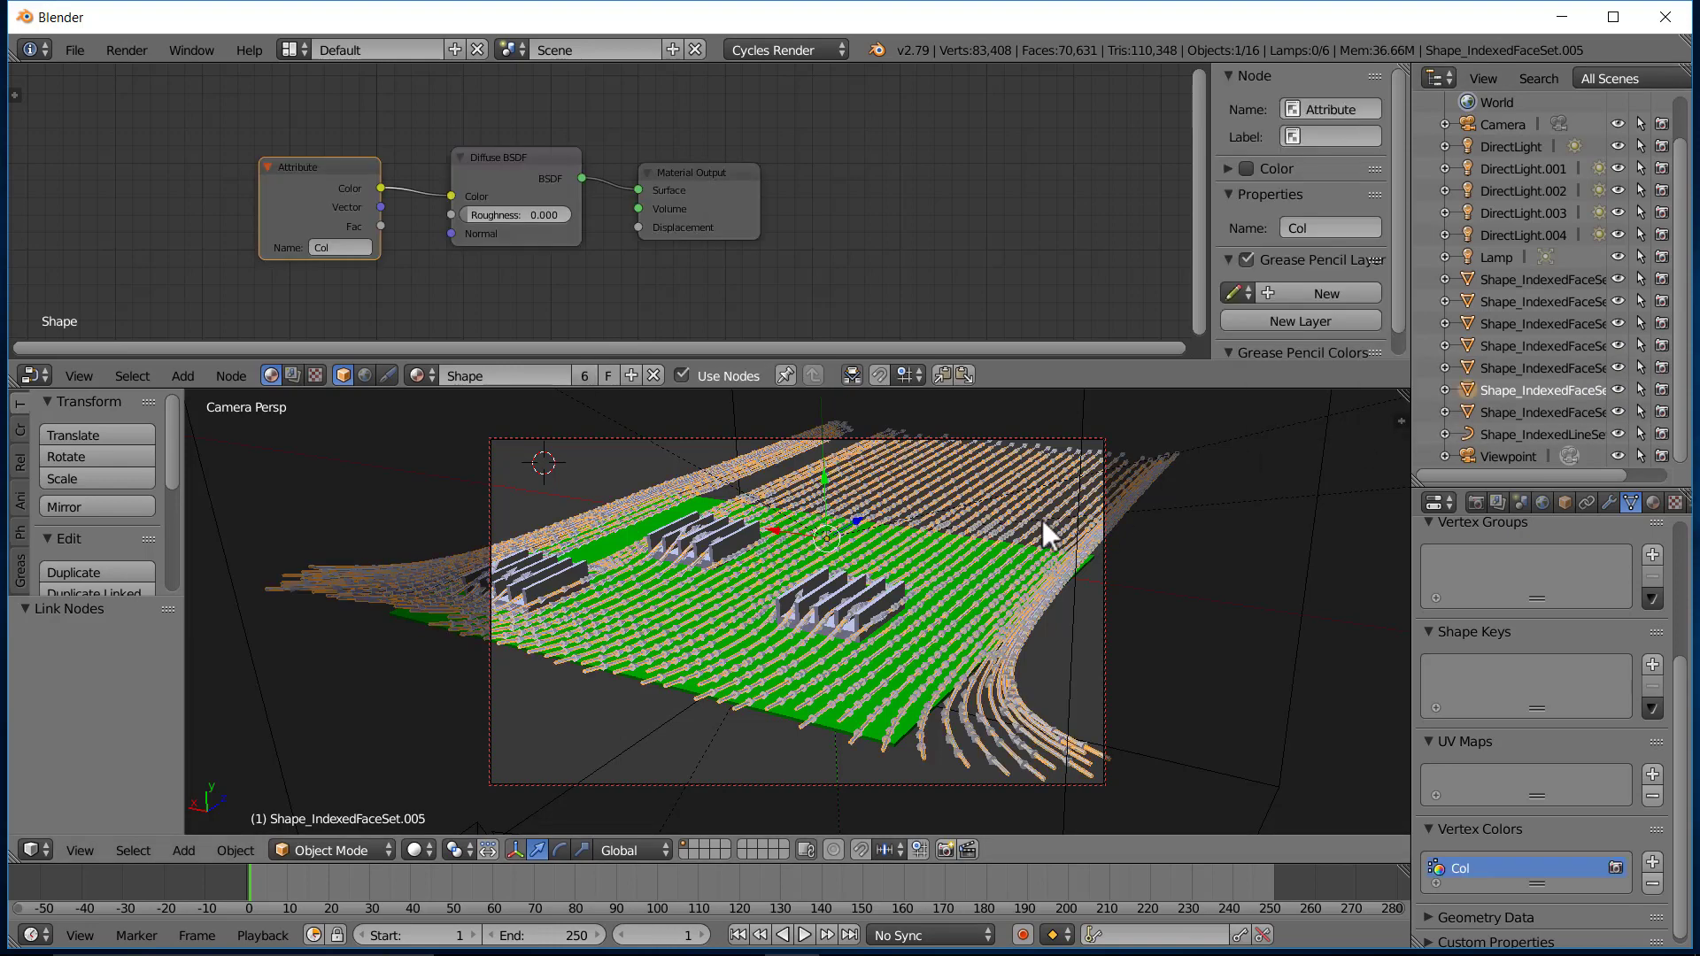
{"action": "left_click", "coordinate": [1618, 389]}
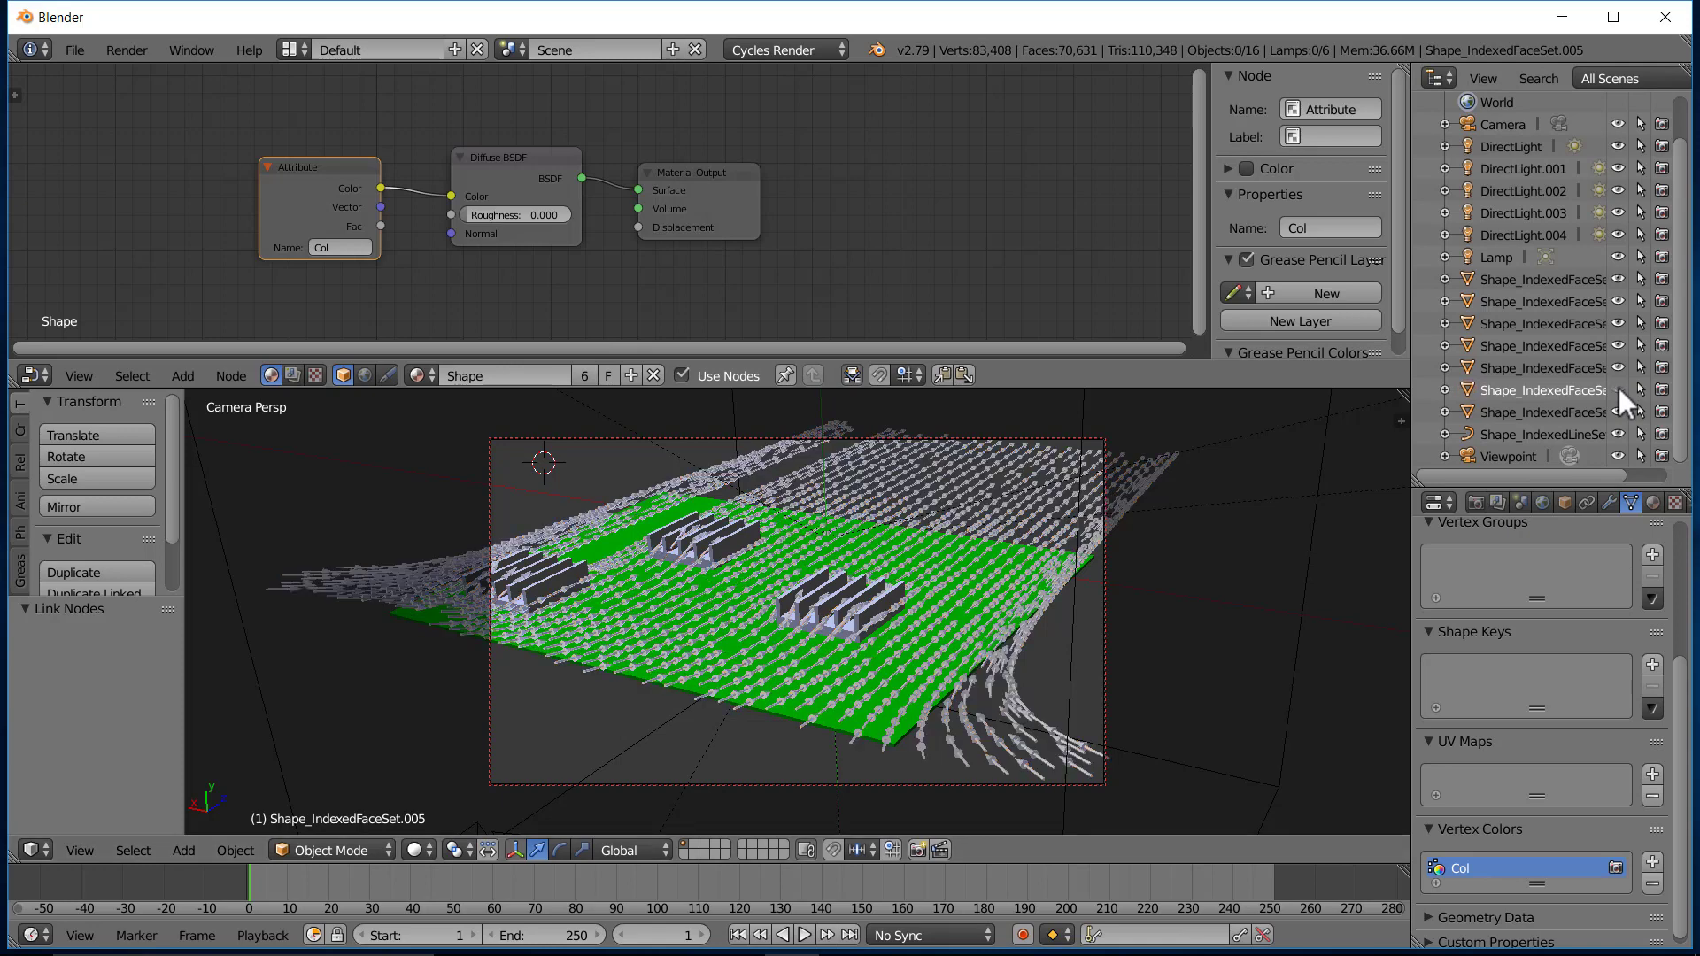
{"action": "left_click", "coordinate": [1619, 390]}
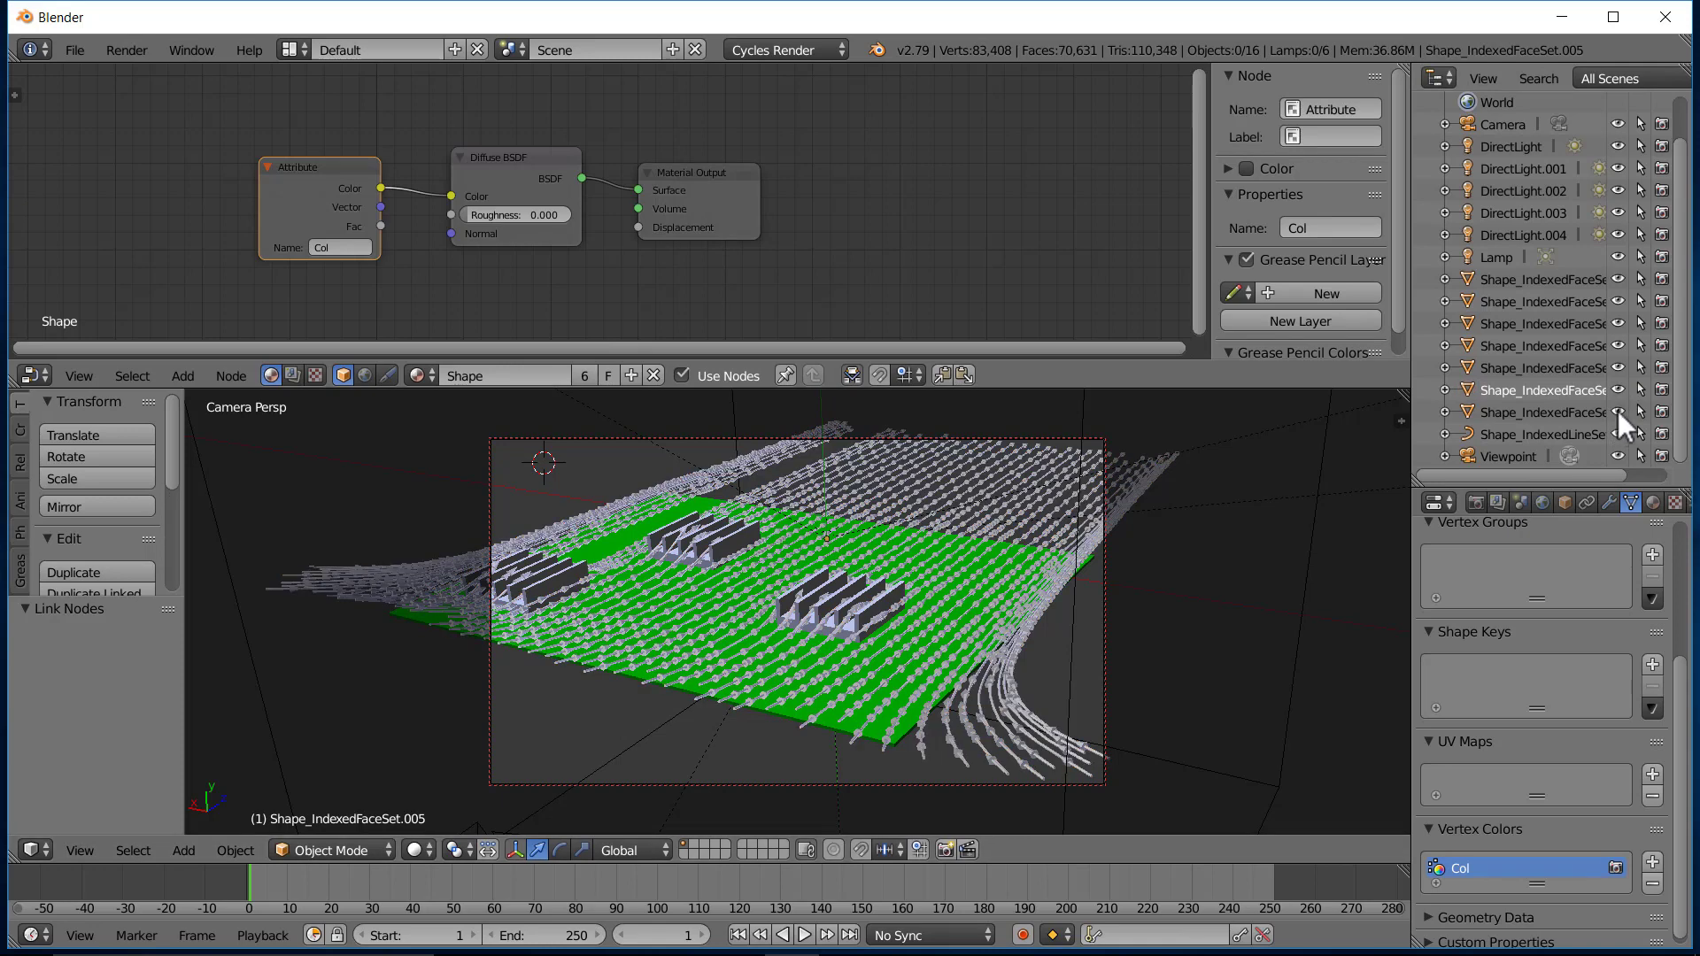
{"action": "left_click", "coordinate": [1617, 411]}
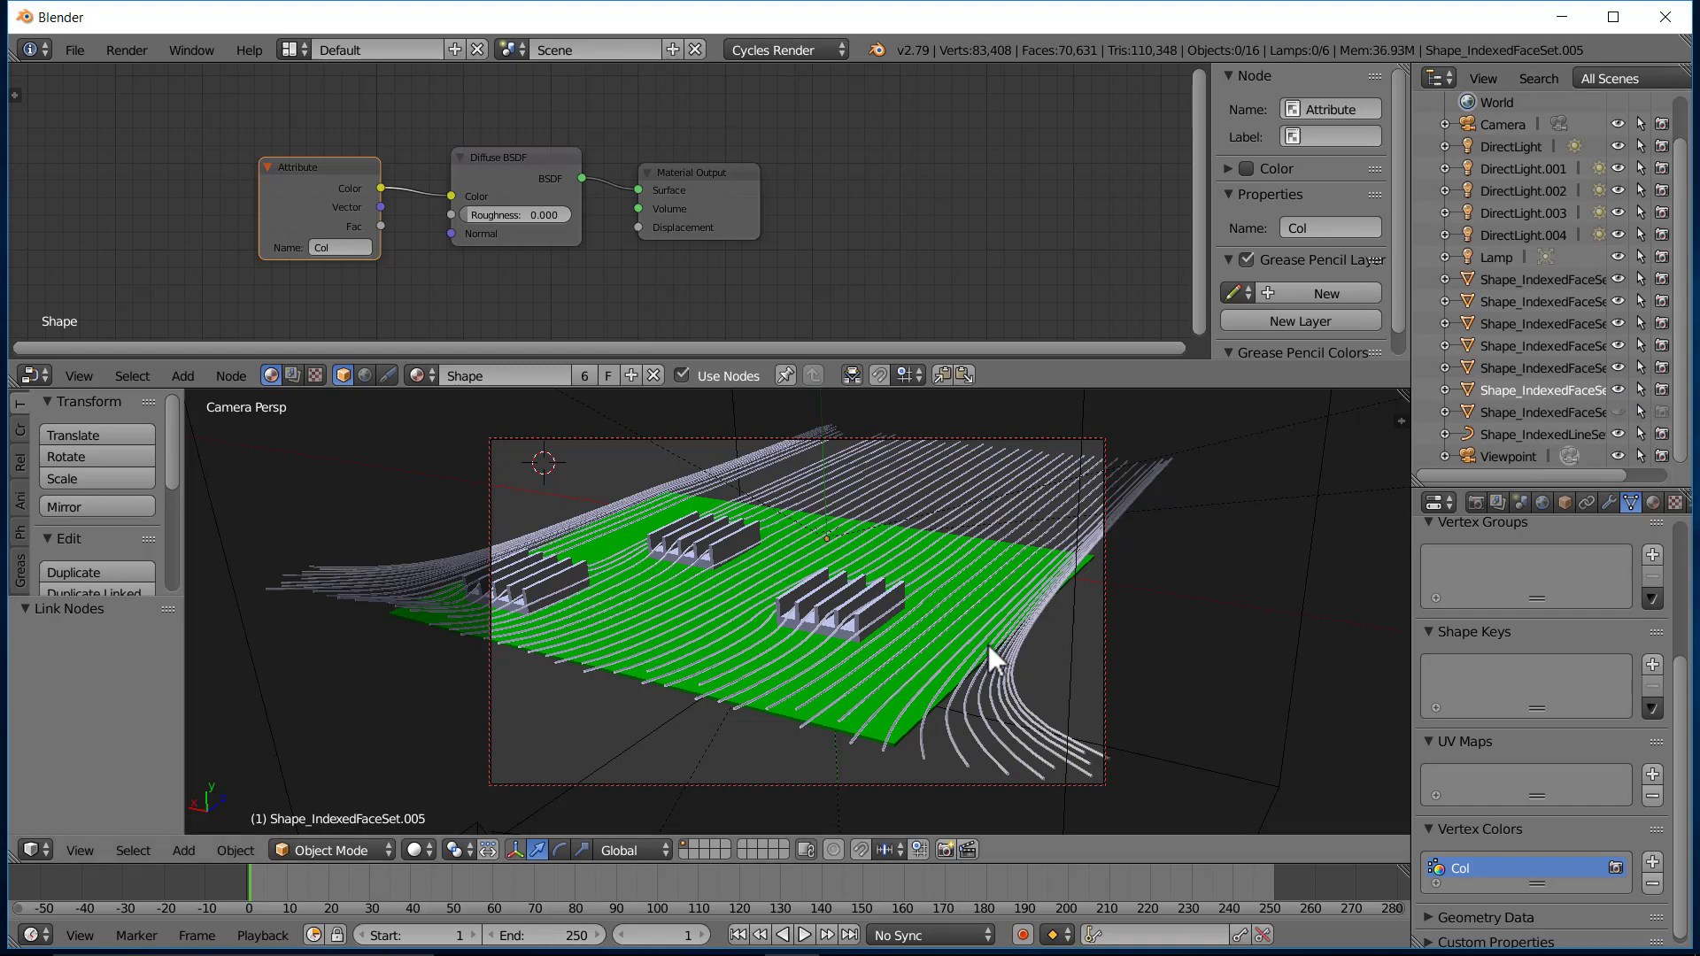
{"action": "key", "text": "shift+z"}
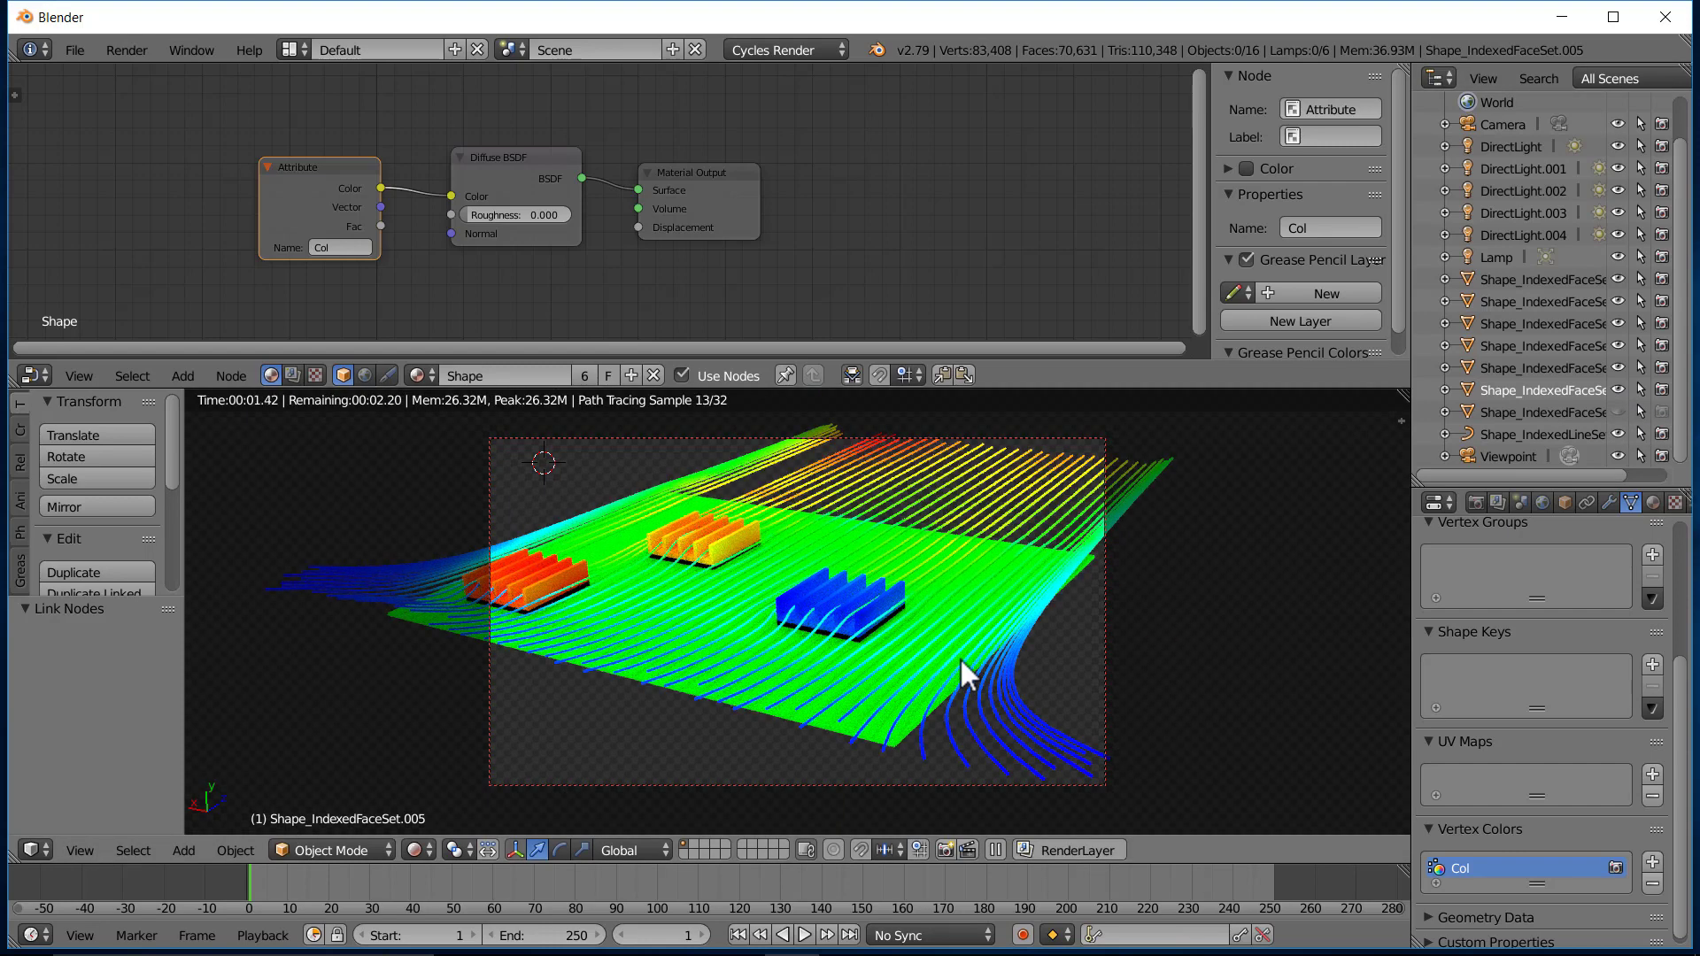
{"action": "key", "text": "shift+z"}
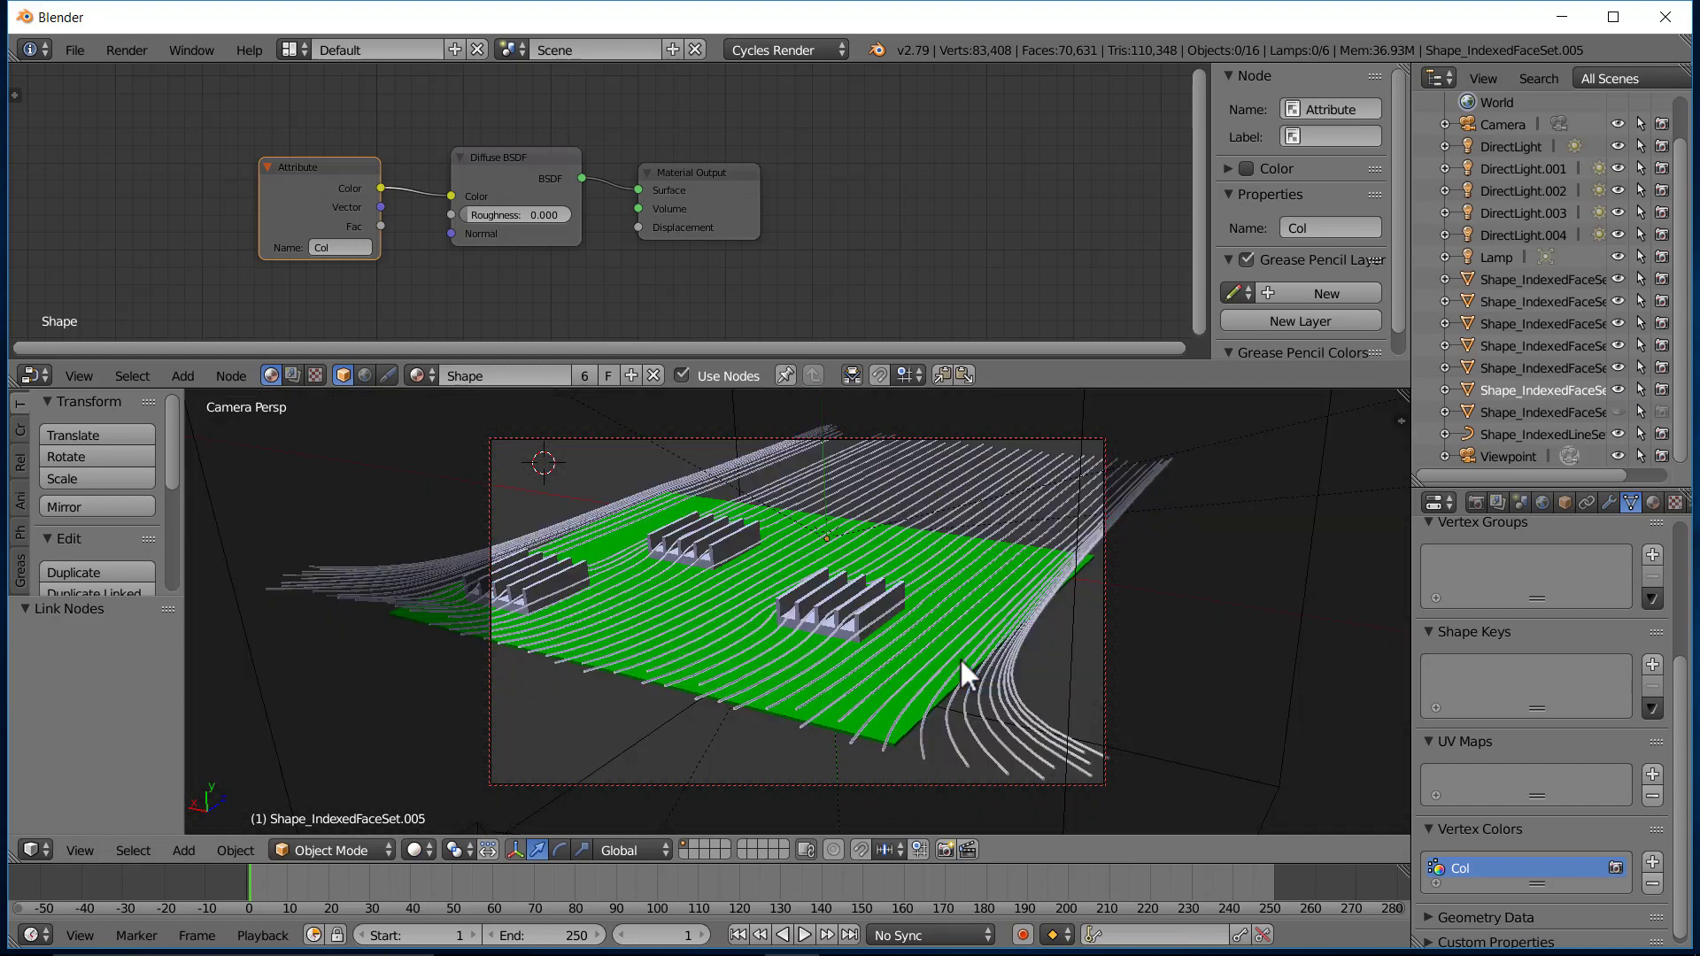
Select the green board and enable nodes for its Shape.001 material.
{"action": "right_click", "coordinate": [877, 736]}
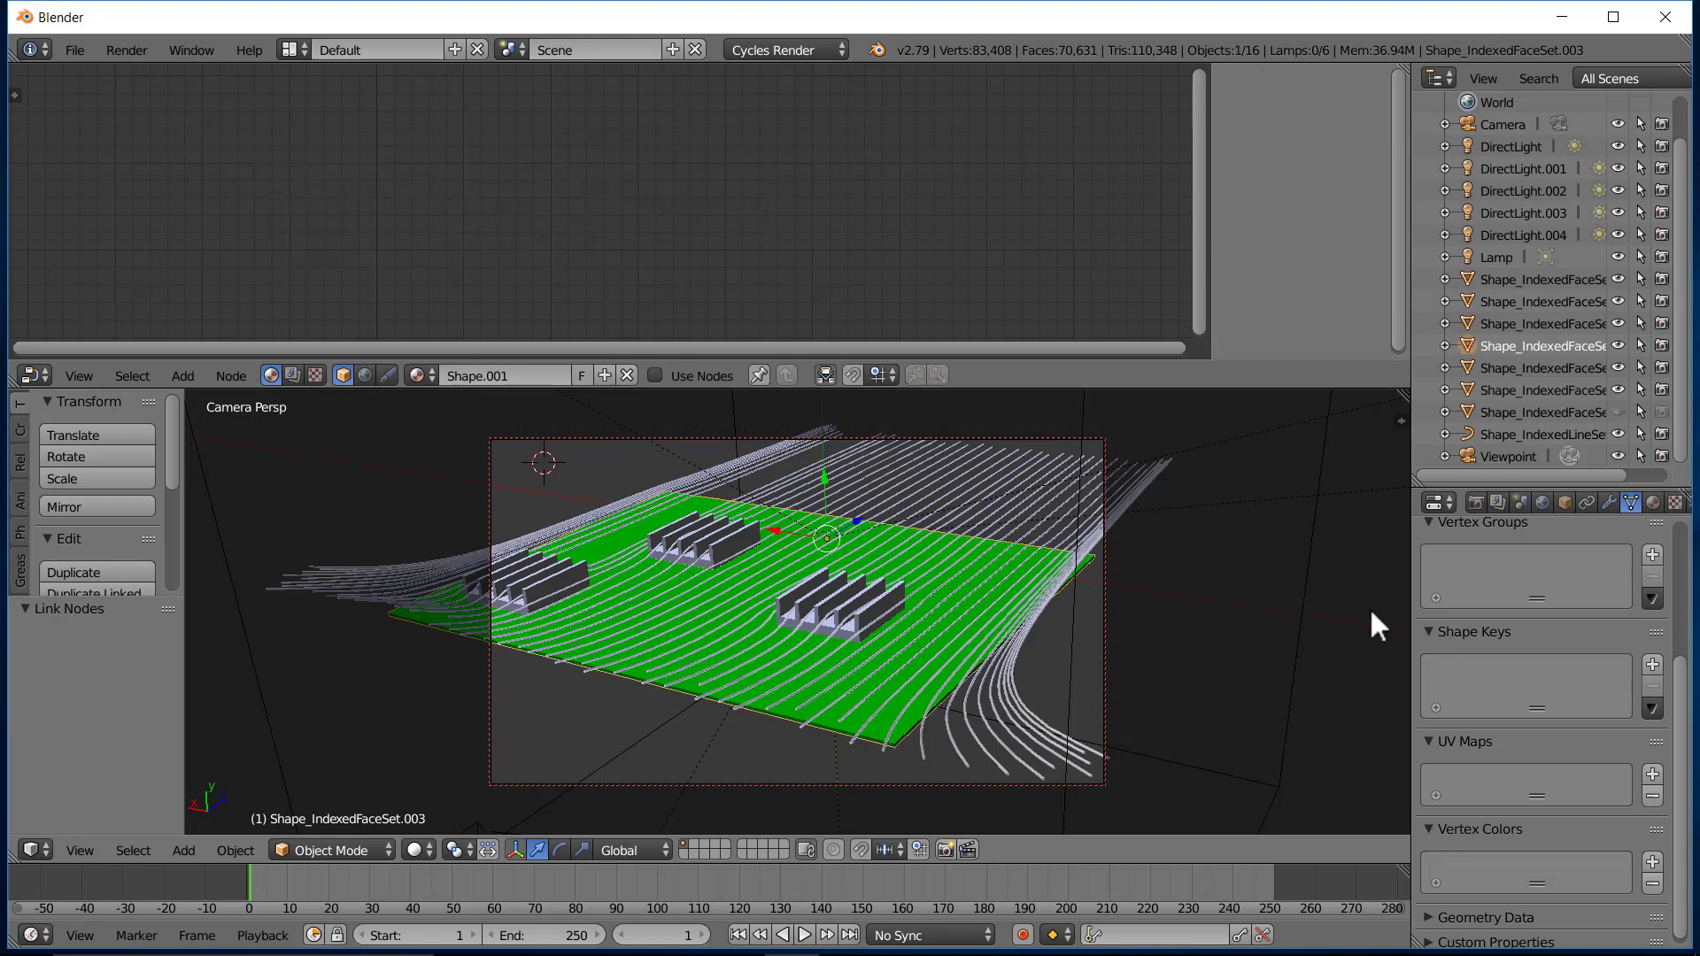
{"action": "left_click", "coordinate": [1653, 503]}
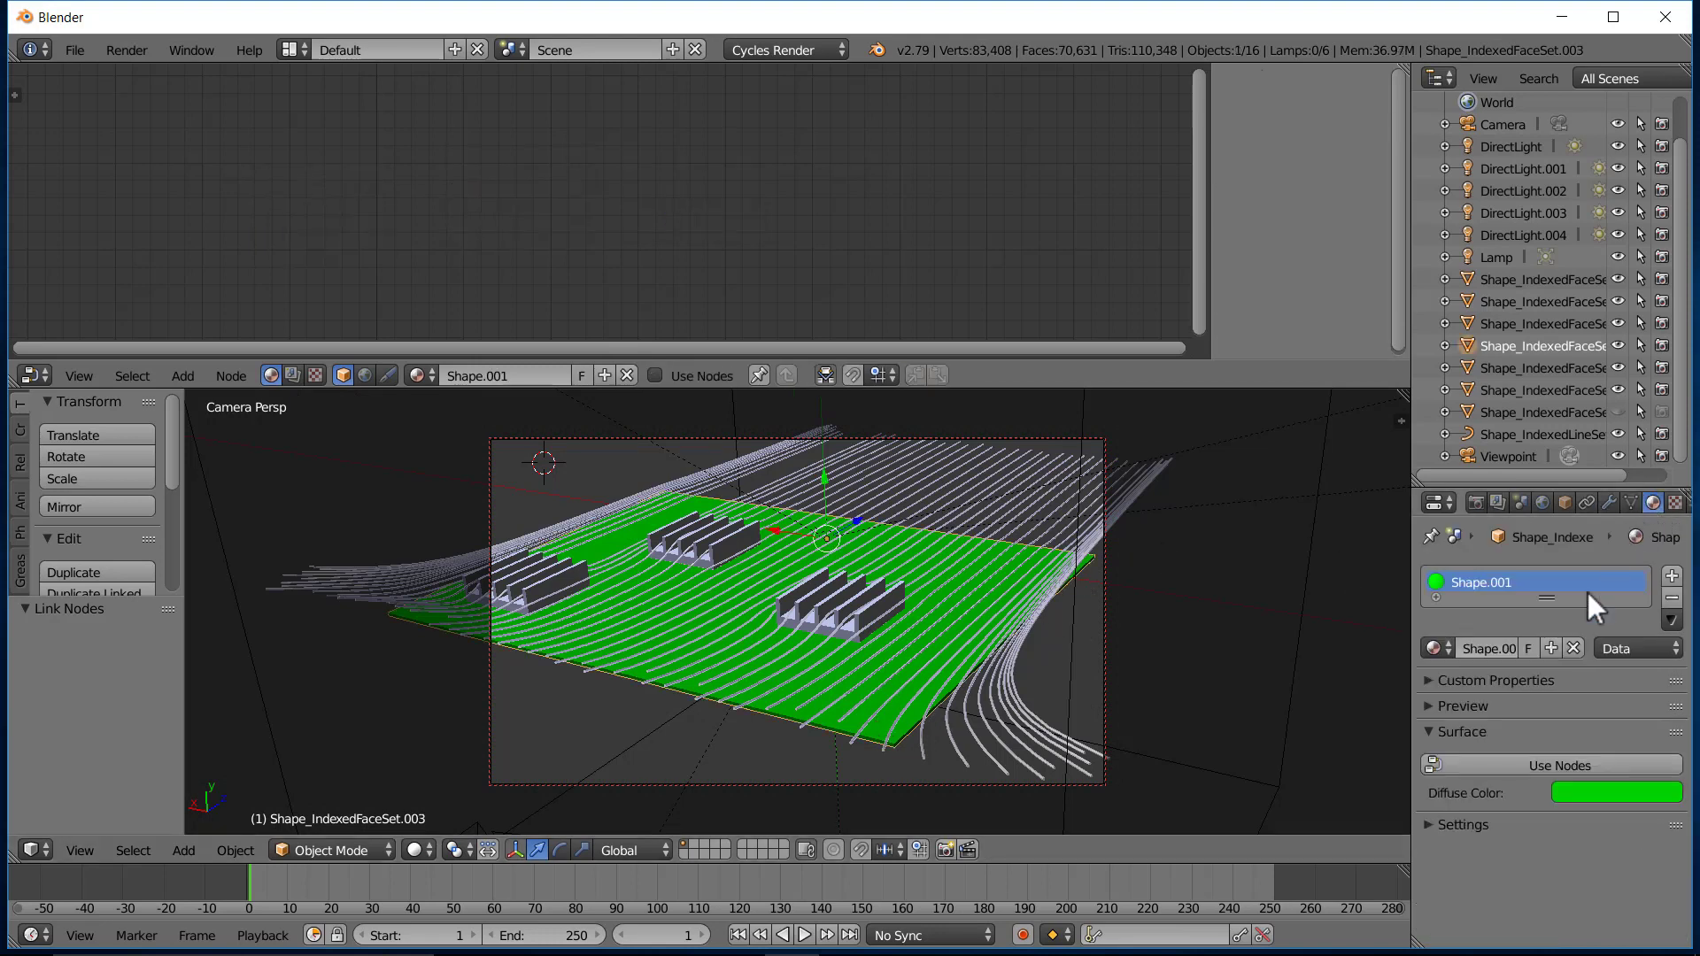
{"action": "left_click", "coordinate": [1559, 765]}
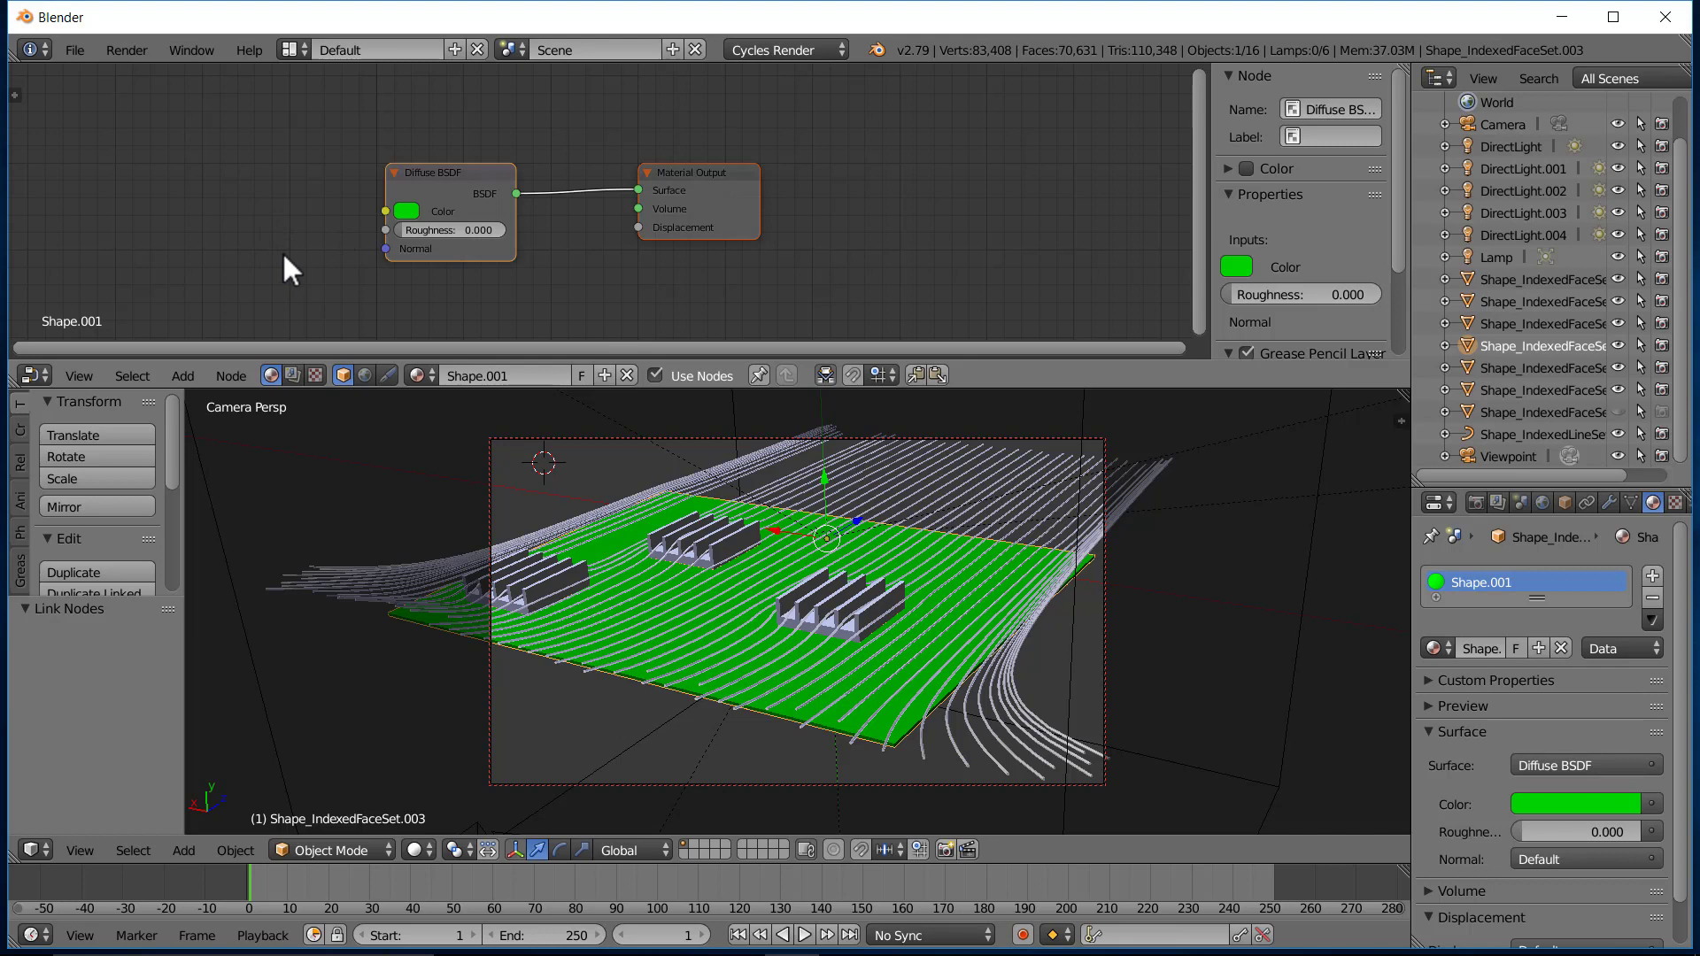
Insert a Mix Shader node between the board material's Diffuse BSDF and Material Output nodes.
{"action": "key", "text": "shift+a"}
{"action": "mouse_move", "coordinate": [277, 294]}
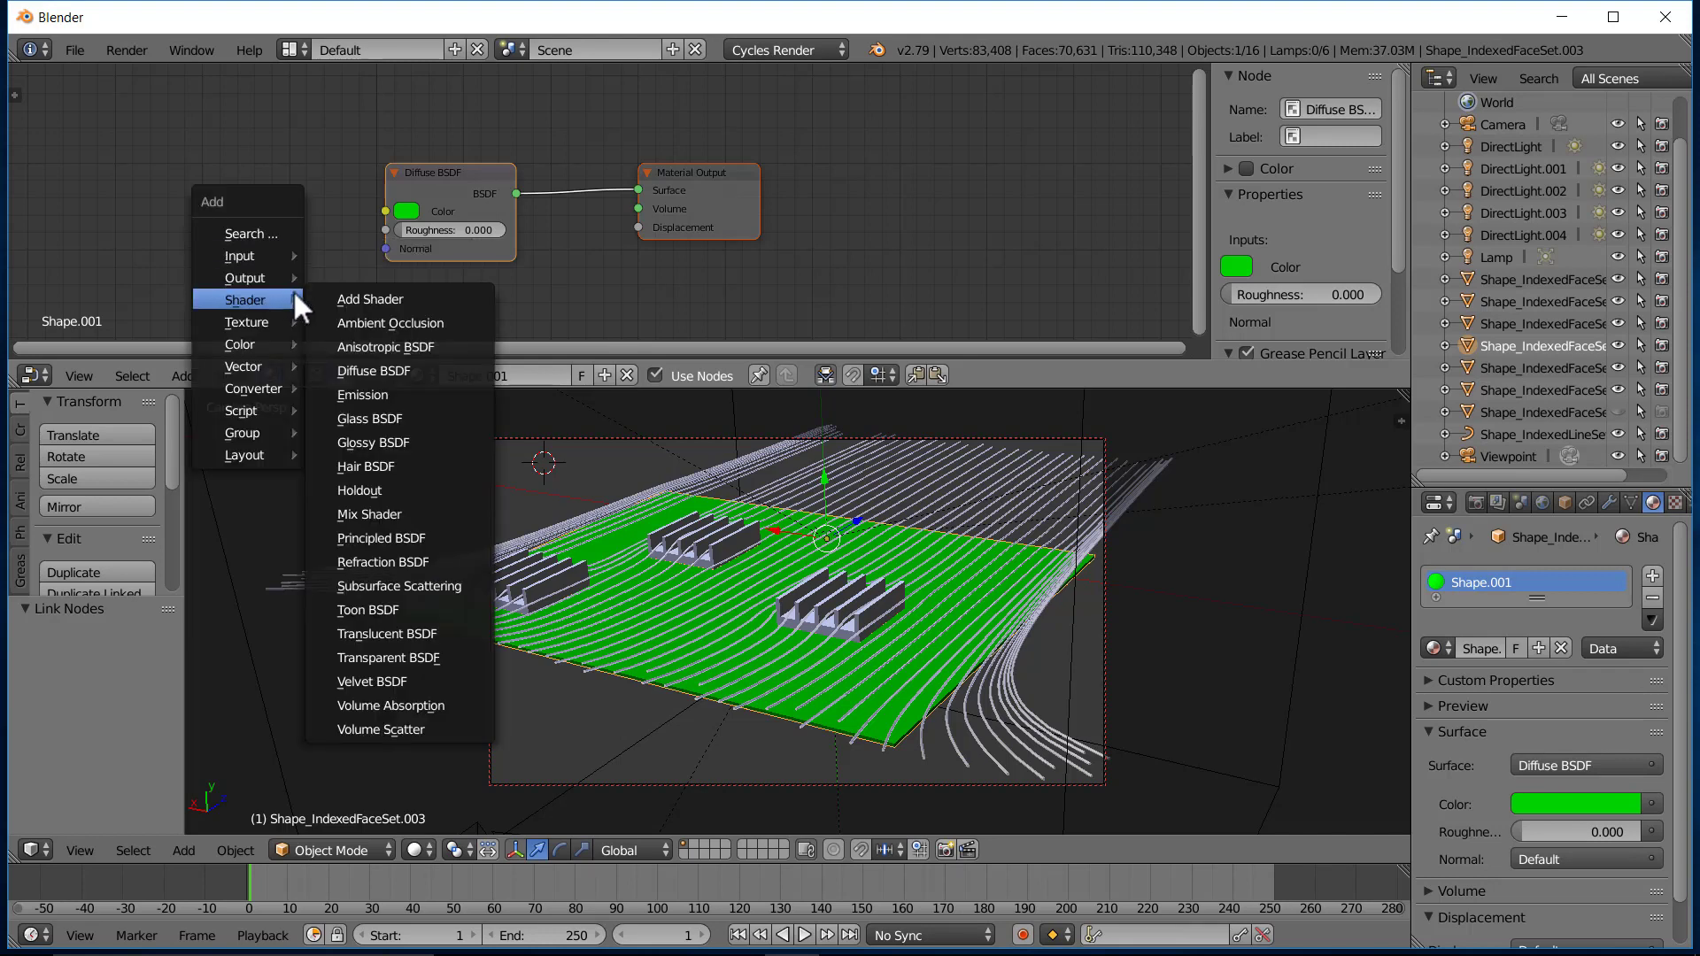
{"action": "left_click", "coordinate": [393, 512]}
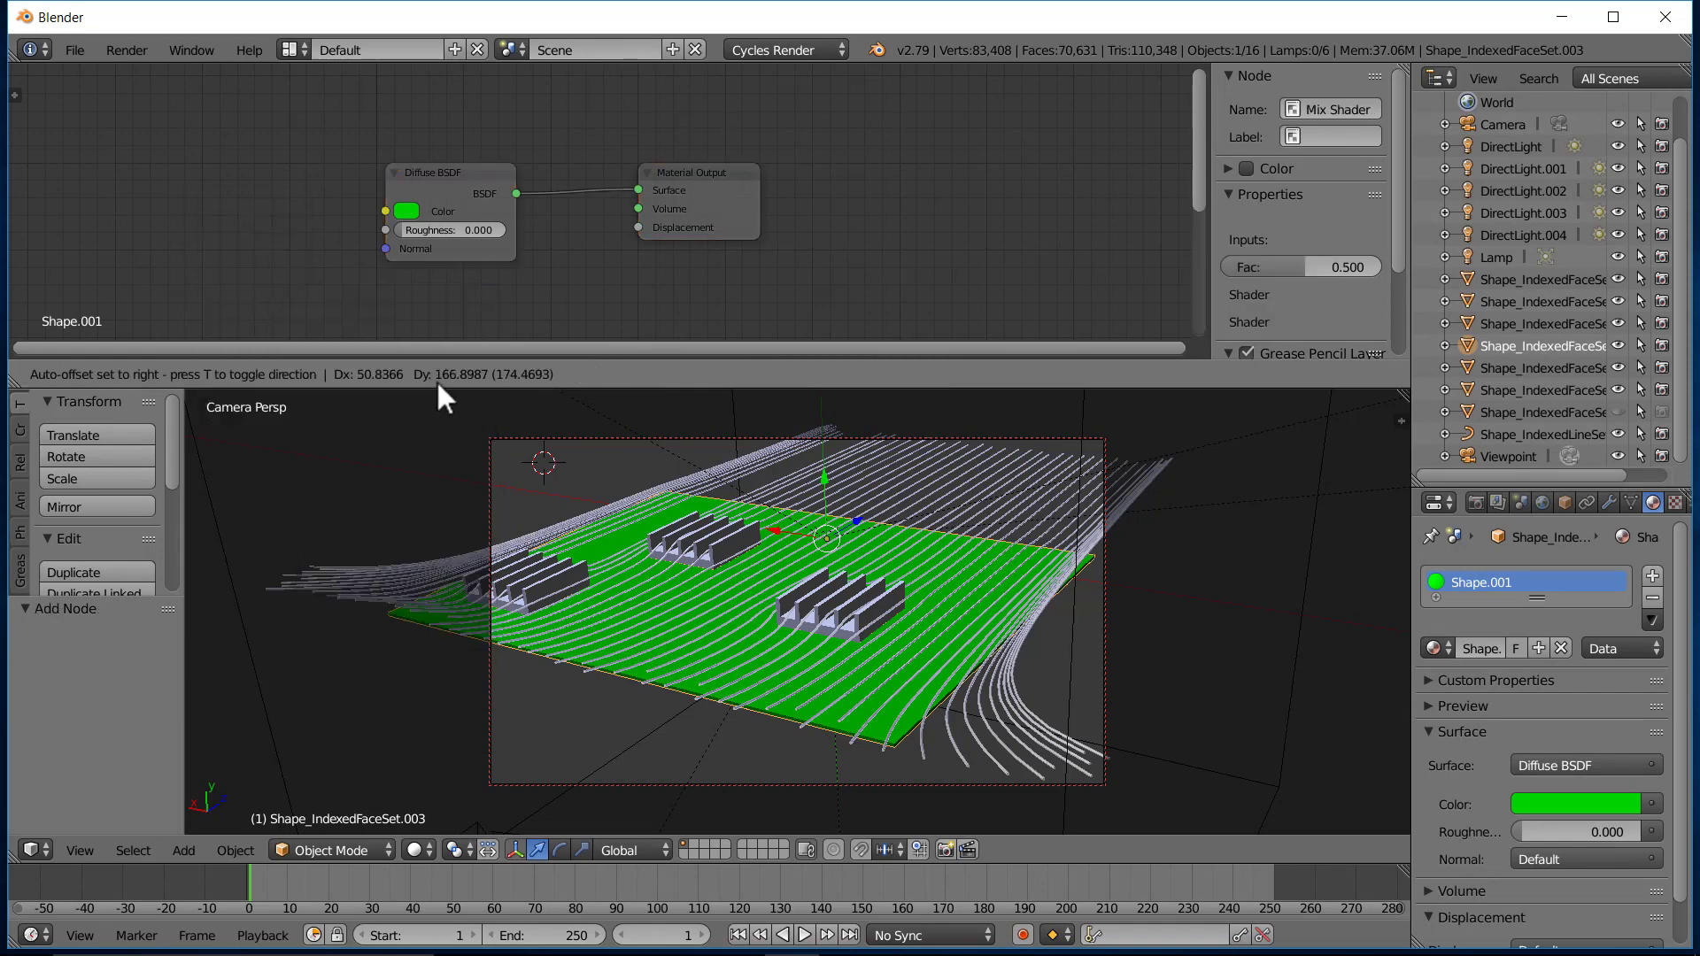
{"action": "left_click", "coordinate": [586, 167]}
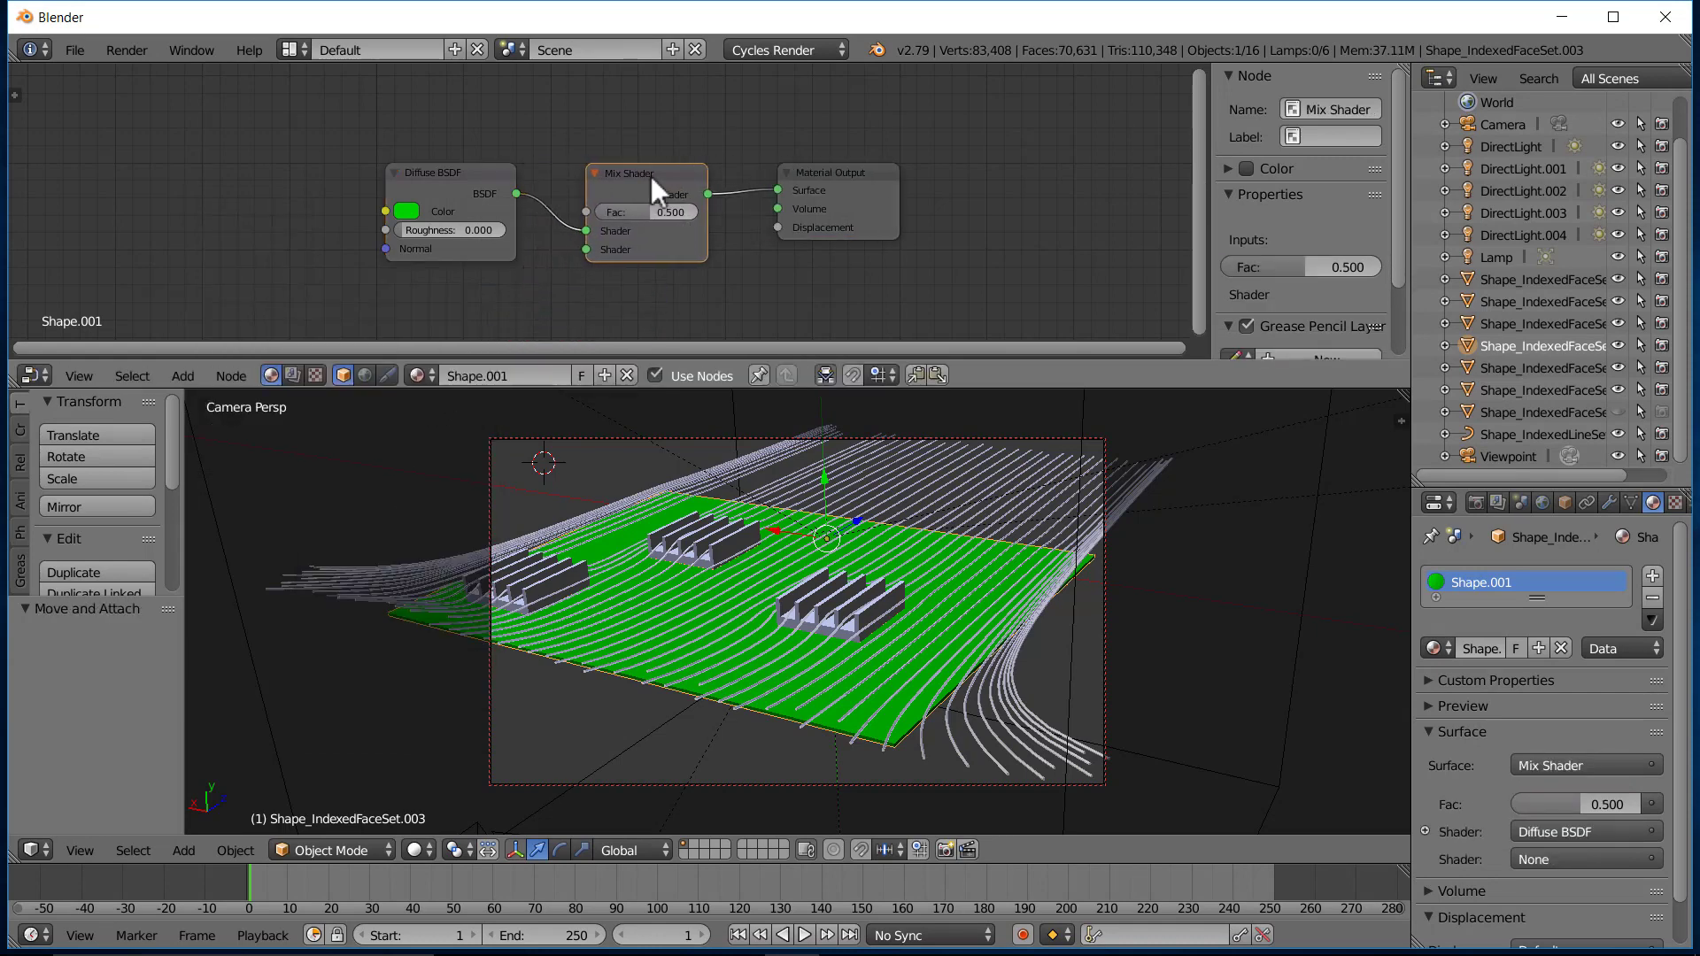
Add a Glossy BSDF below the Diffuse BSDF and link its output to the Mix Shader's second Shader input.
{"action": "key", "text": "shift+a"}
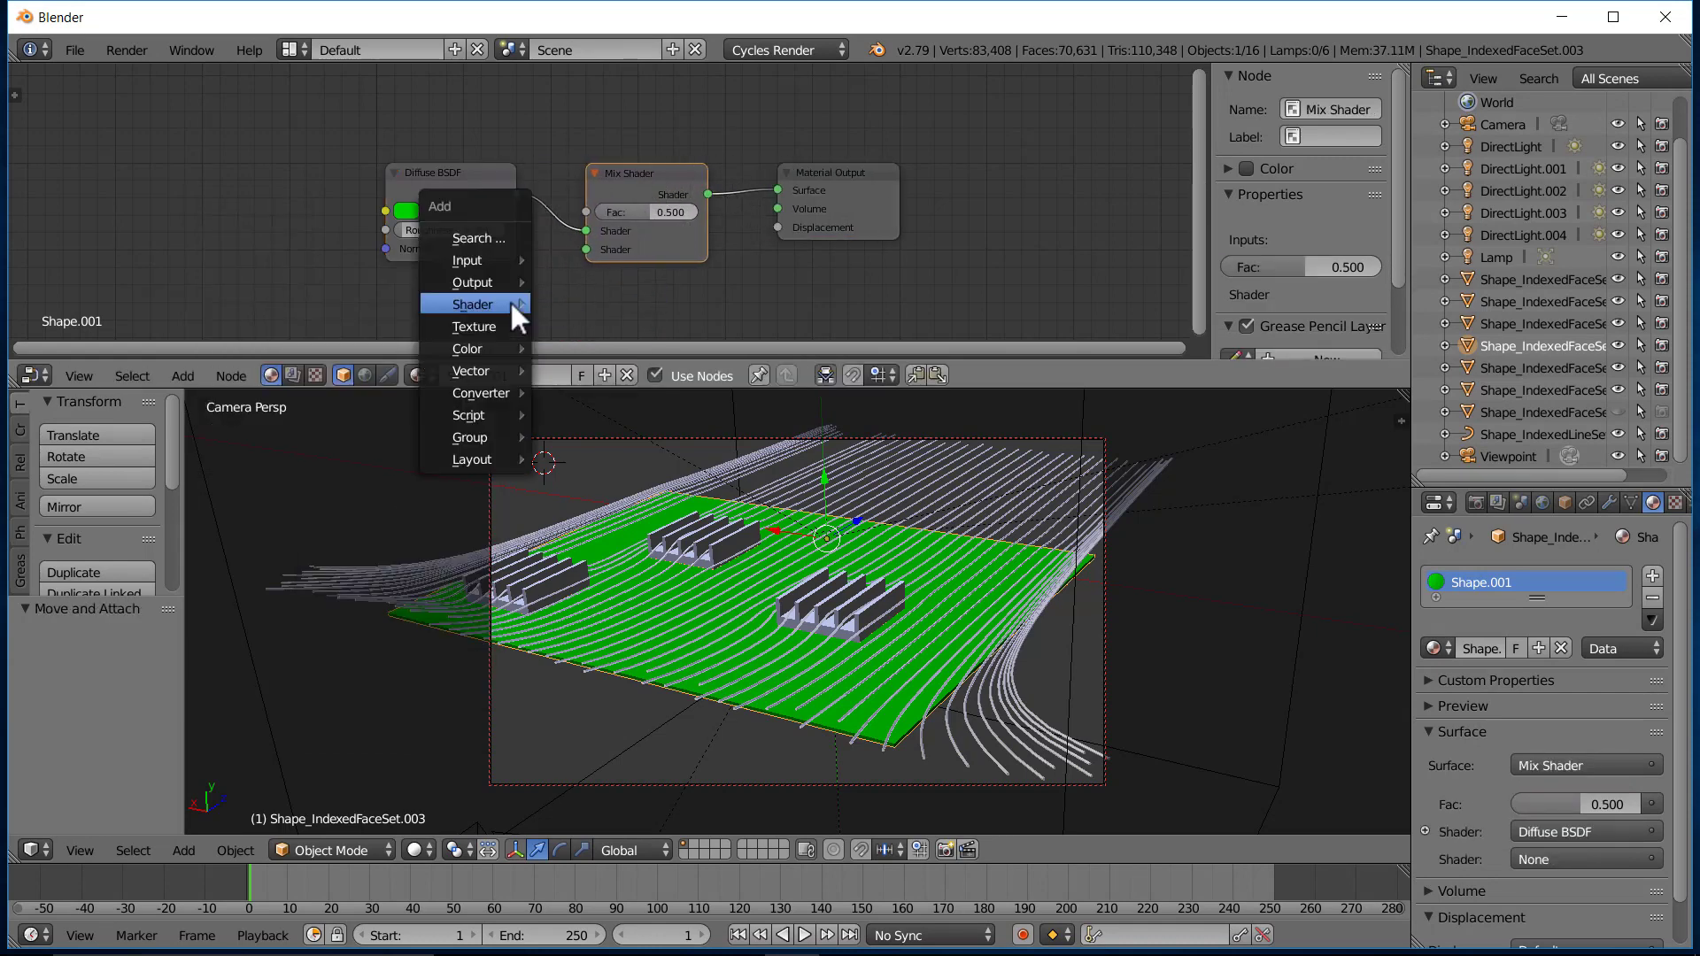
{"action": "mouse_move", "coordinate": [510, 304]}
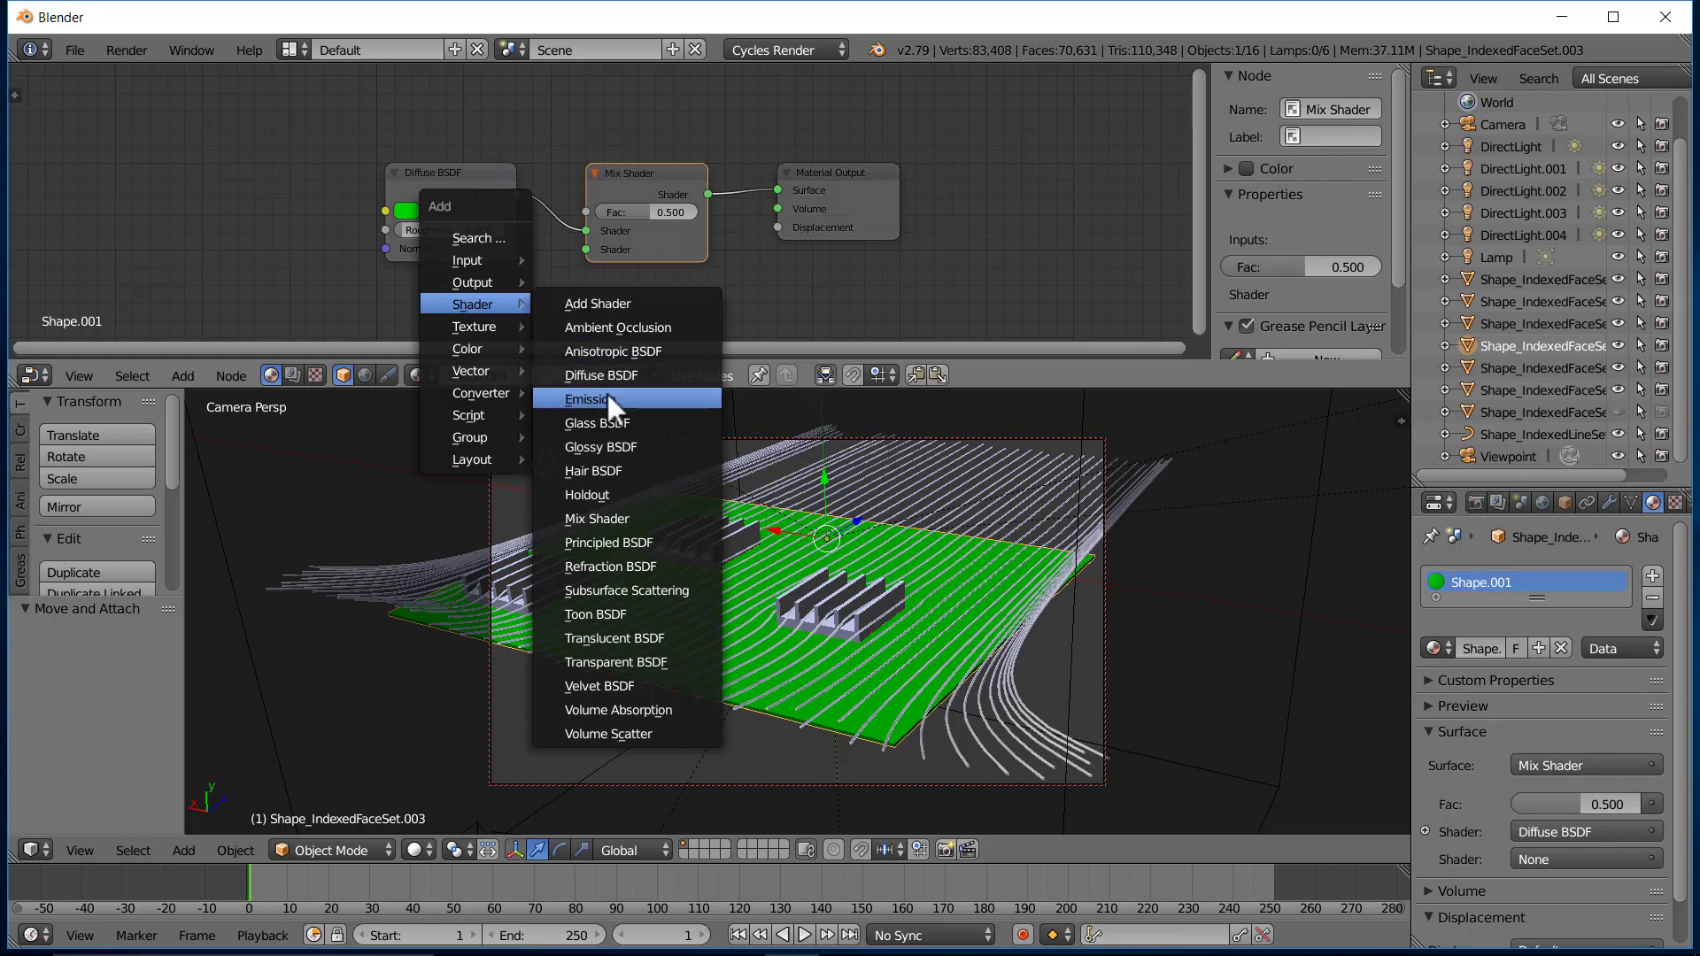
{"action": "left_click", "coordinate": [624, 441]}
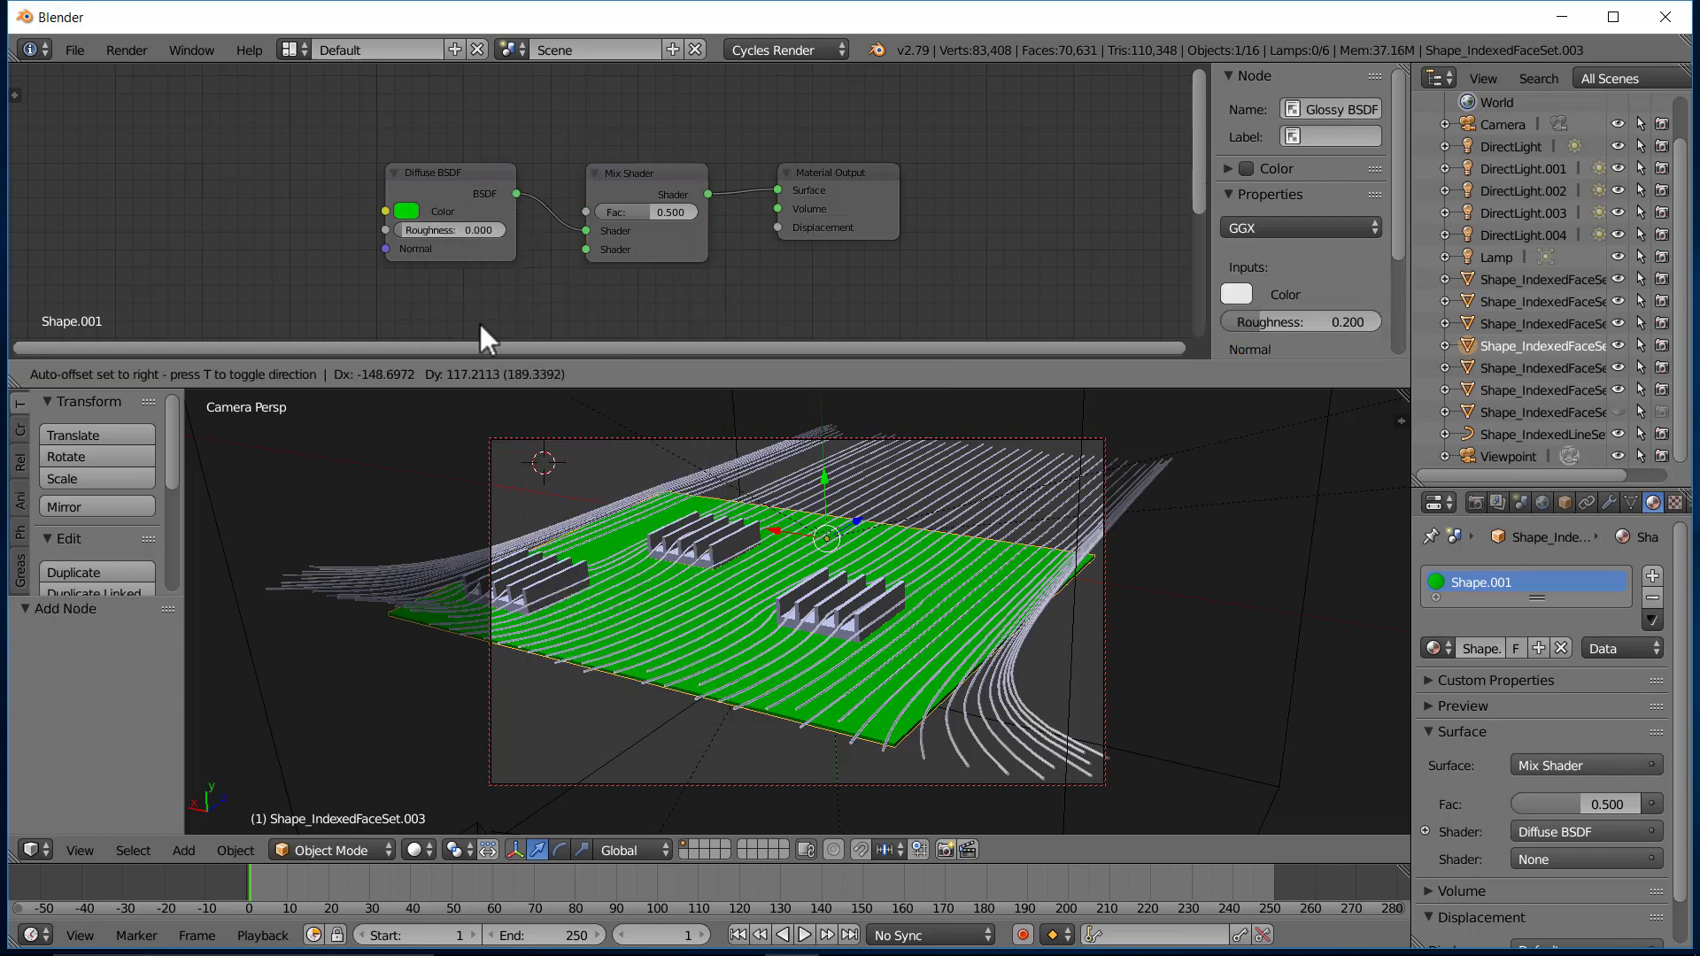
{"action": "left_click", "coordinate": [384, 263]}
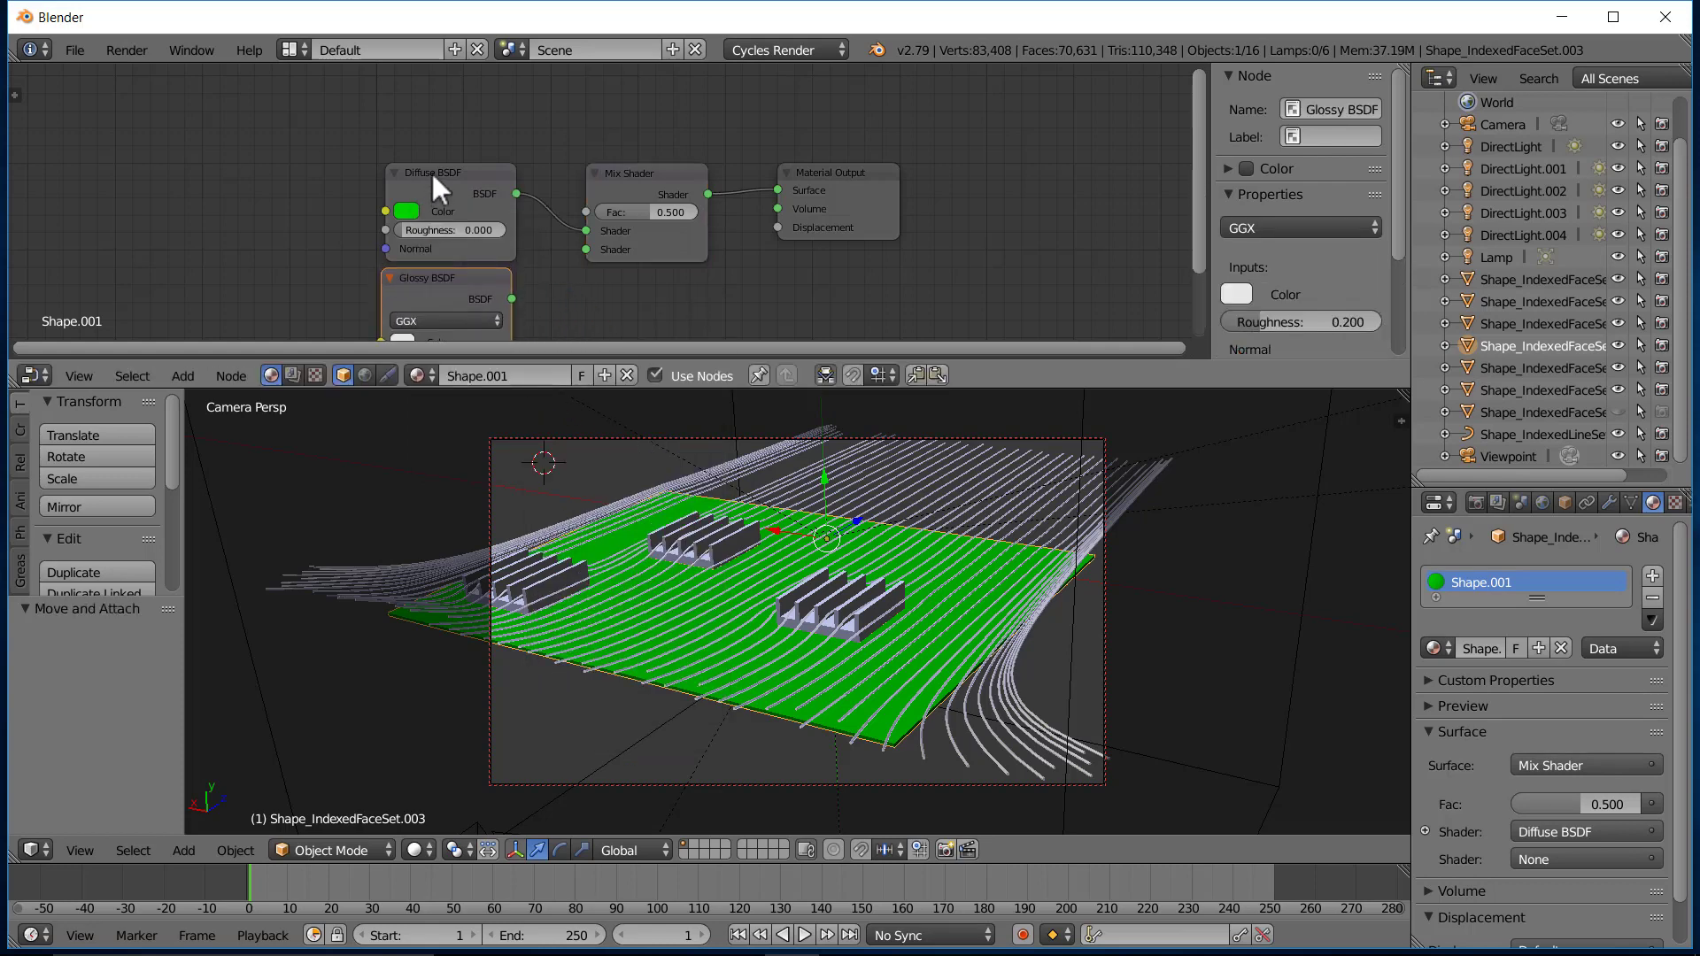
{"action": "left_click_drag", "start_coordinate": [432, 173], "coordinate": [427, 121]}
{"action": "left_click_drag", "start_coordinate": [446, 275], "coordinate": [586, 250]}
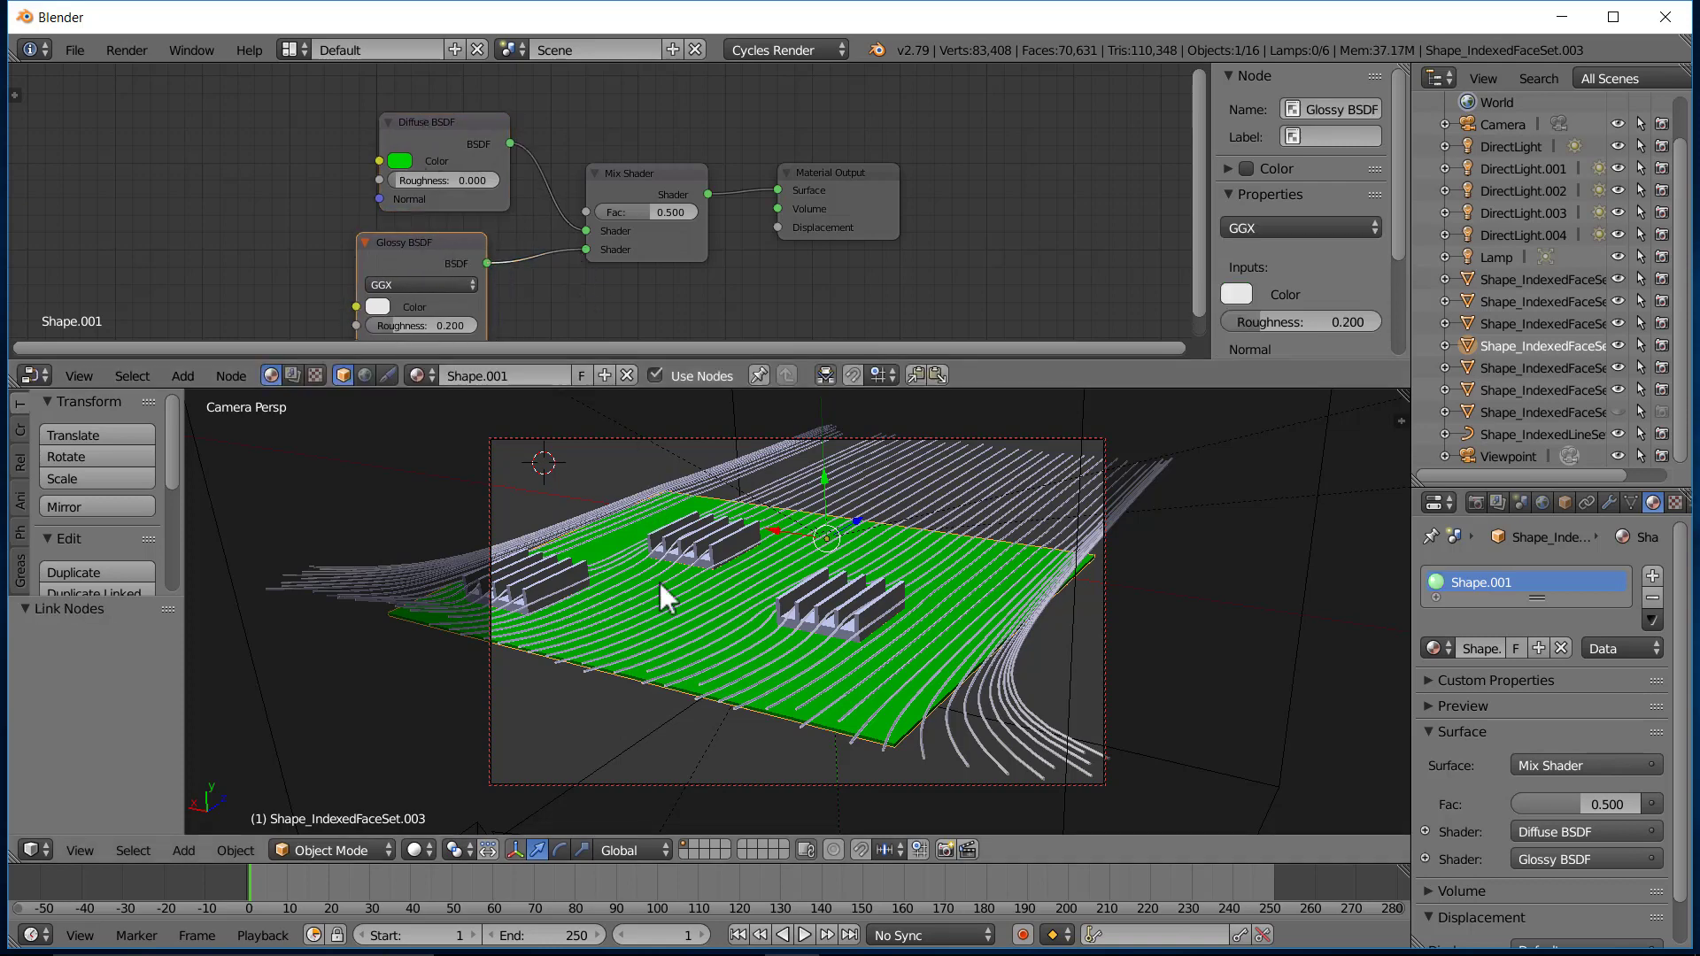
Turn on rendered shading, then set the board's Diffuse BSDF color to darker green and its Glossy BSDF color to light green.
{"action": "key", "text": "shift+z"}
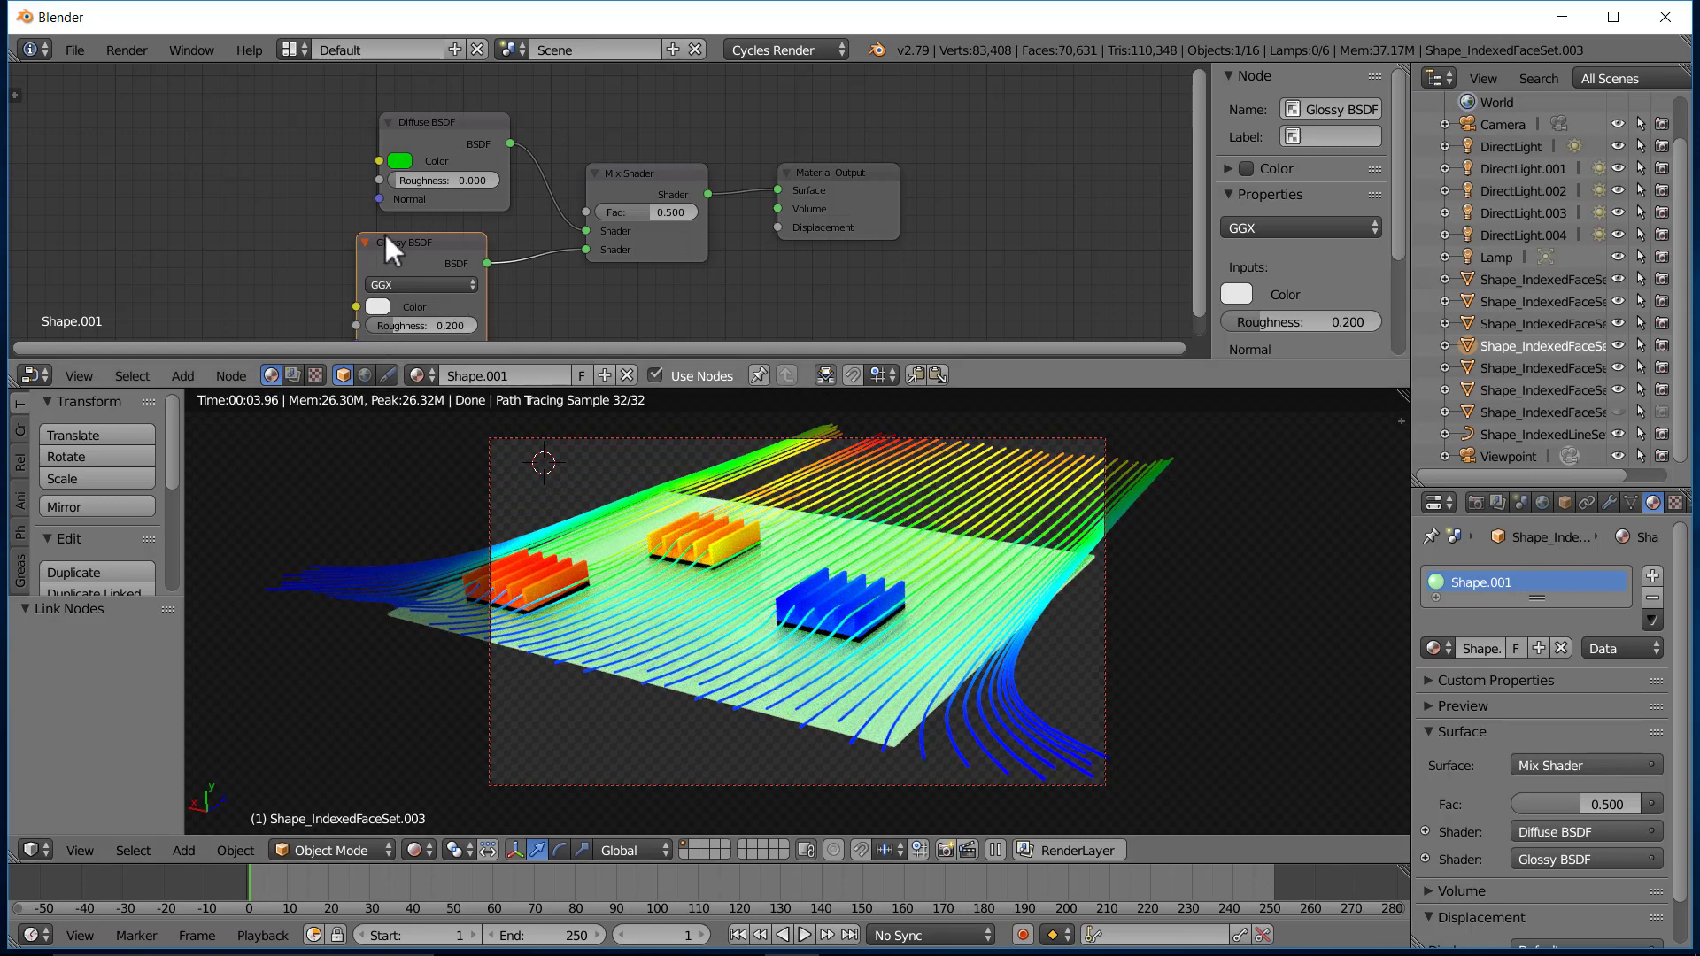
{"action": "left_click", "coordinate": [397, 165]}
{"action": "left_click_drag", "start_coordinate": [534, 210], "coordinate": [401, 254]}
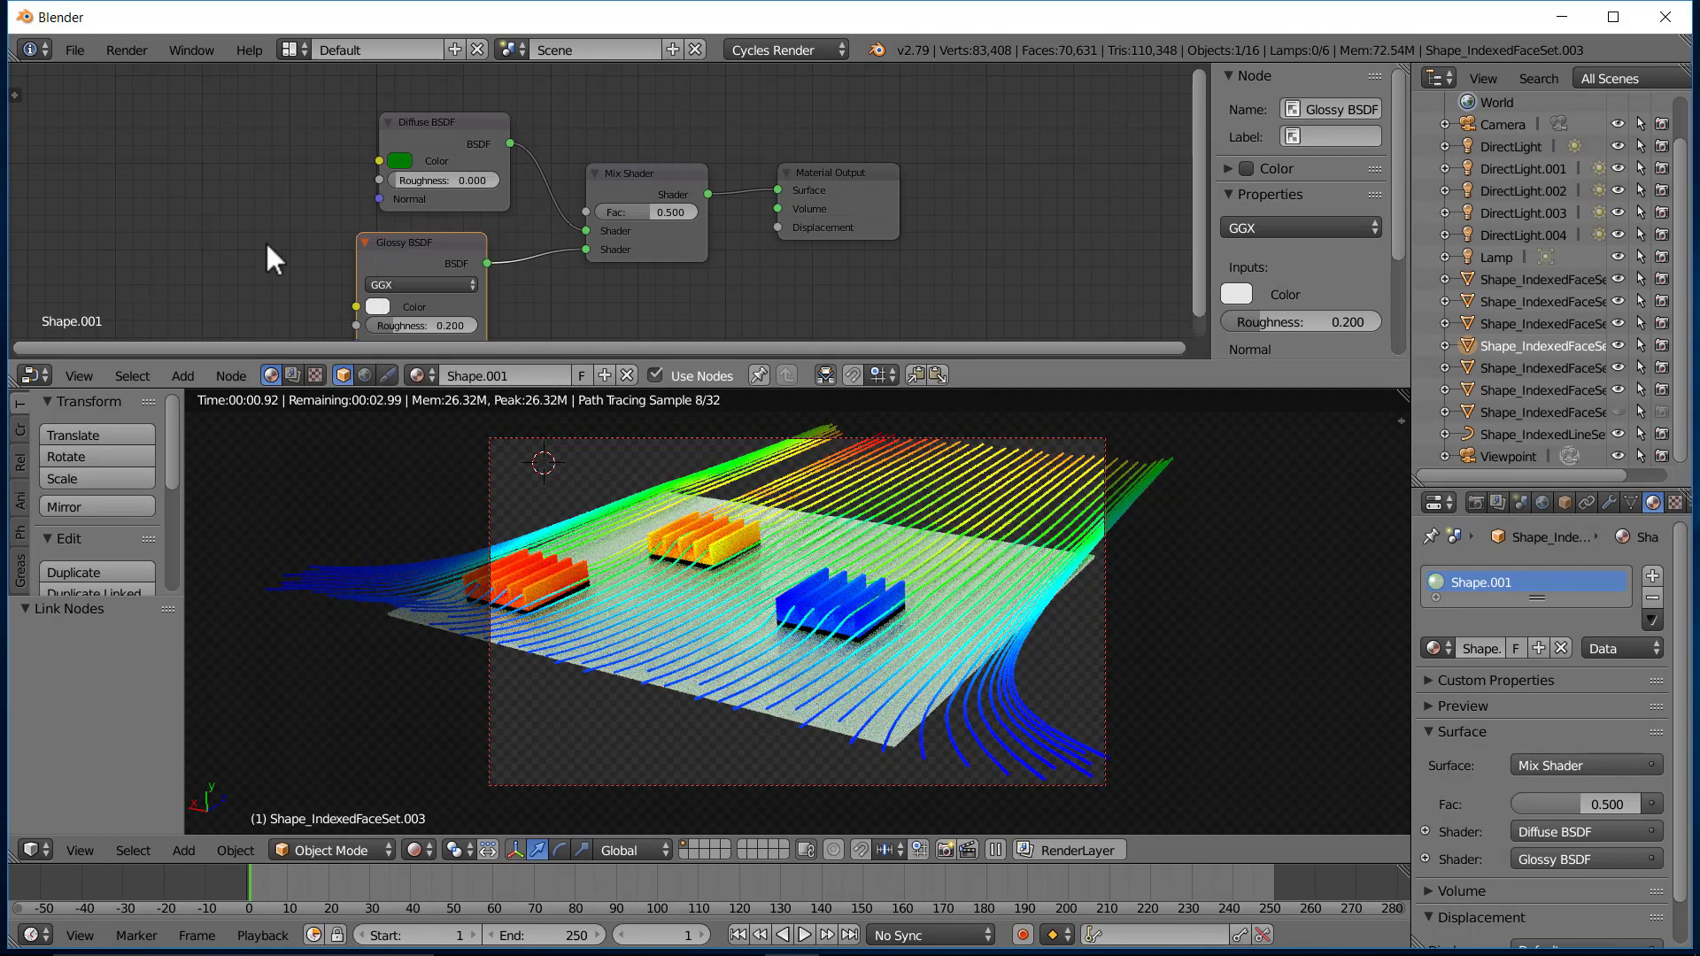
{"action": "left_click", "coordinate": [378, 306]}
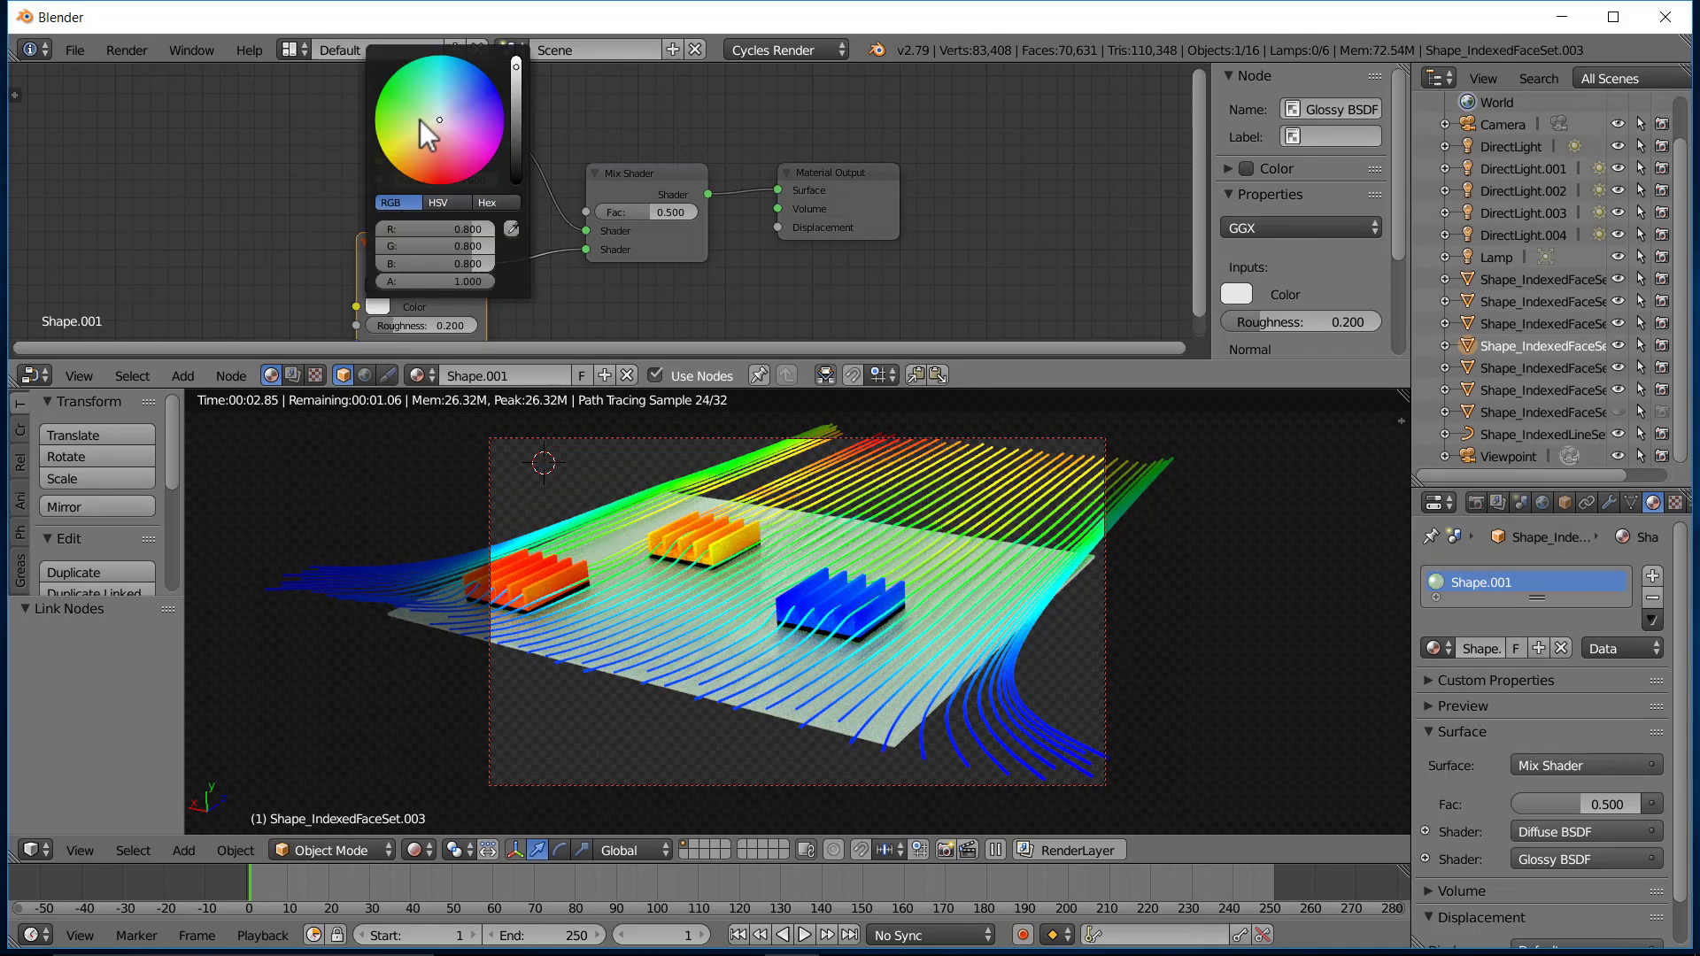
{"action": "left_click_drag", "start_coordinate": [439, 115], "coordinate": [399, 113]}
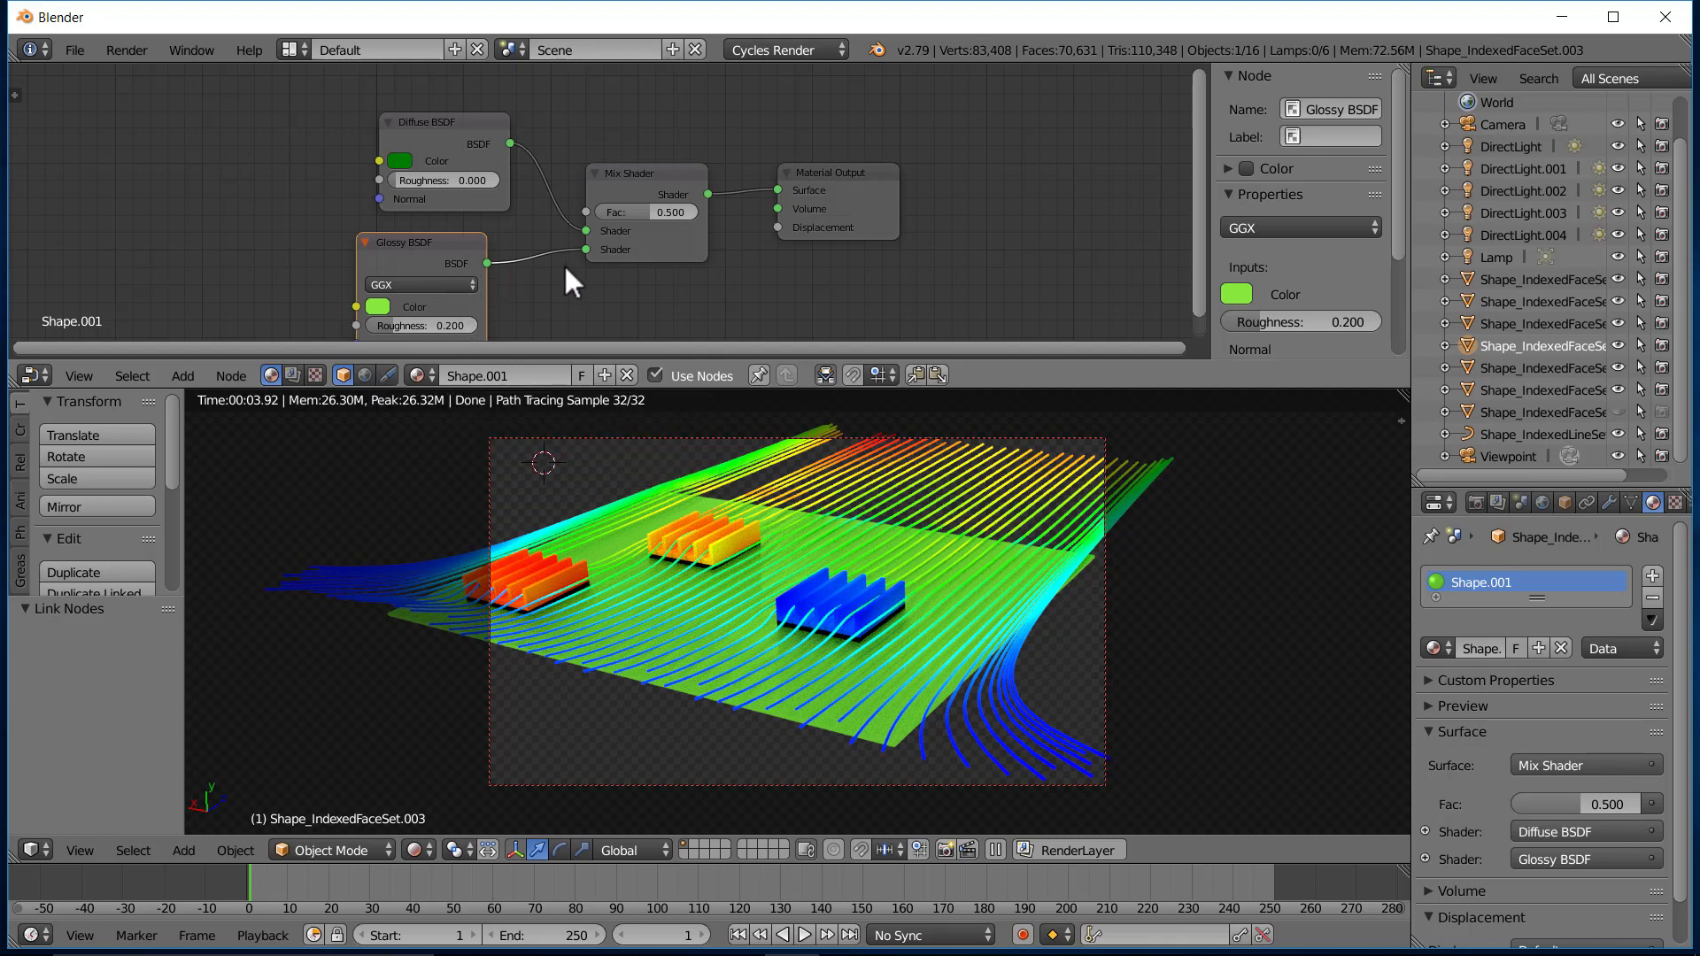
Add an unconnected Transparent BSDF node beside the Material Output node.
{"action": "key", "text": "shift+a"}
{"action": "mouse_move", "coordinate": [561, 264]}
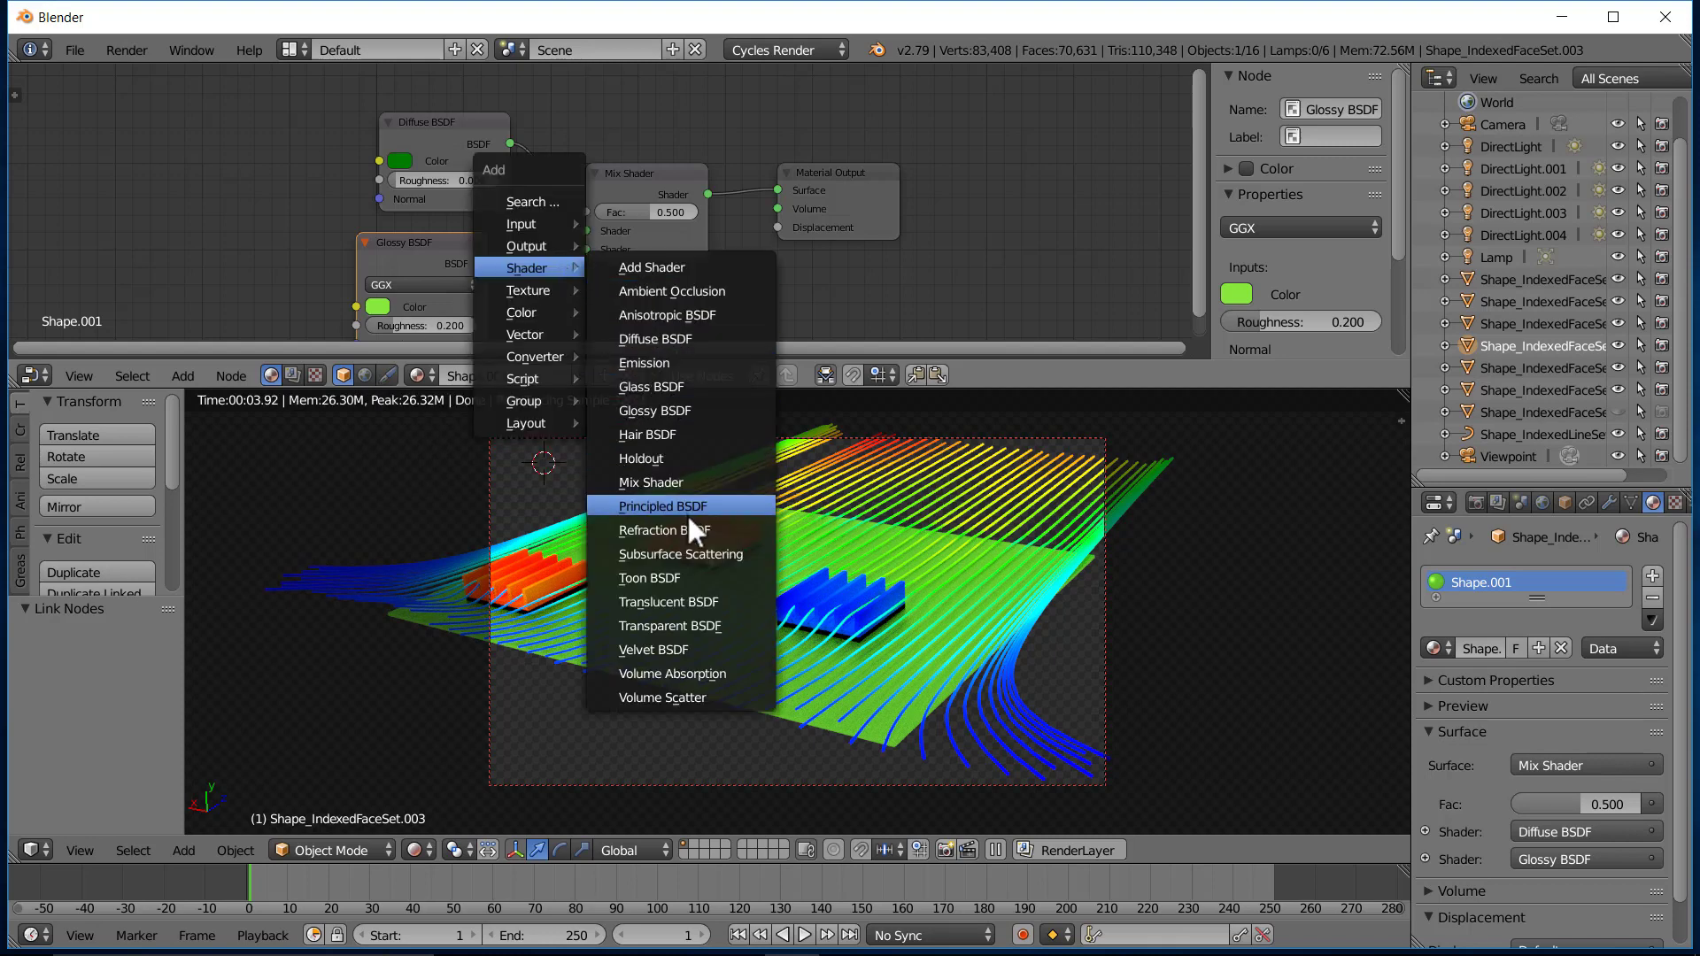
{"action": "left_click", "coordinate": [702, 627]}
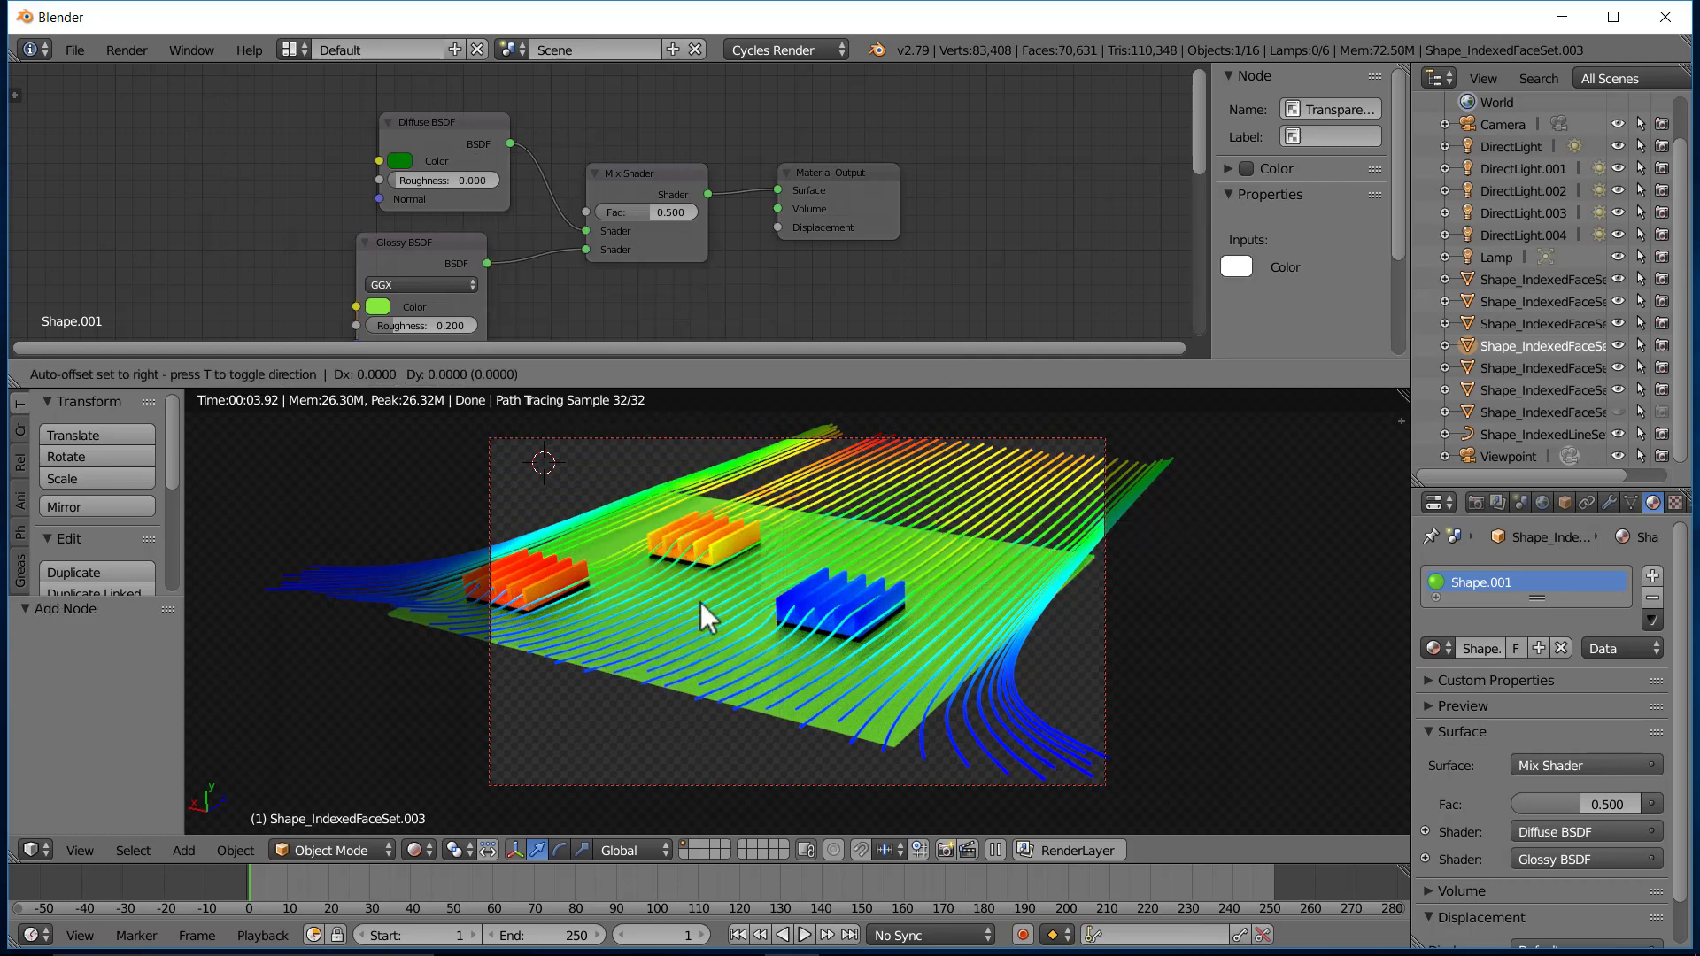
{"action": "left_click", "coordinate": [939, 202]}
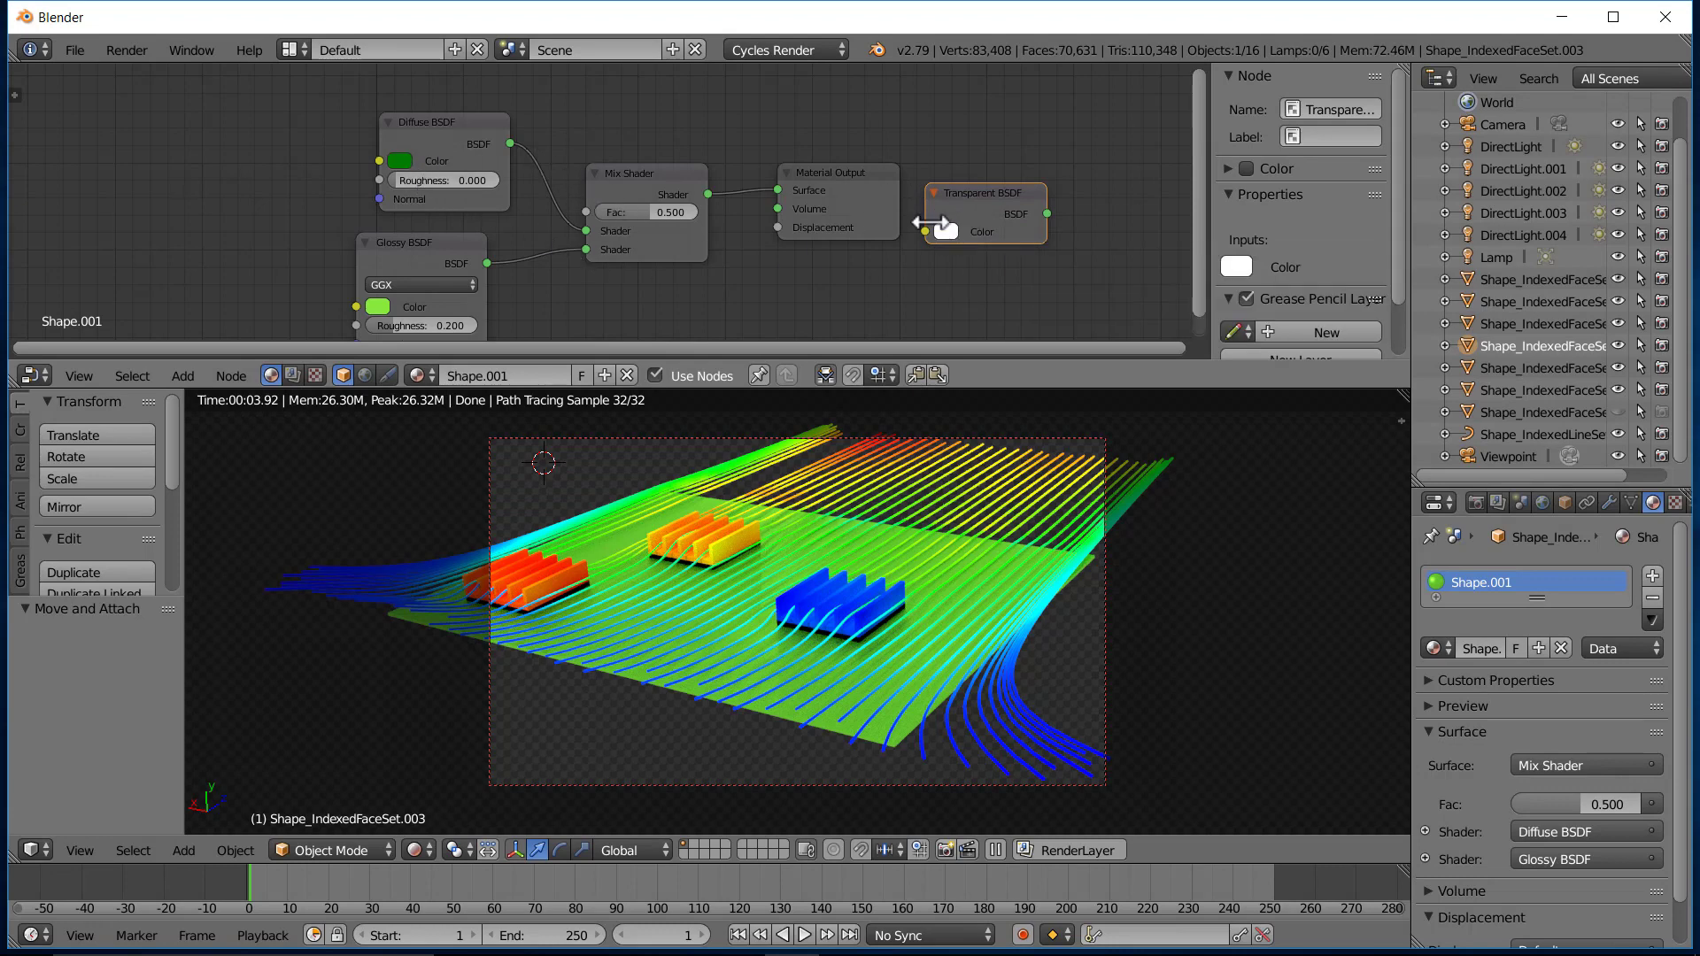
Try Mix Shader factors of 0.1 and 0.413, and leave the factor at 0.558.
{"action": "left_click", "coordinate": [657, 211]}
{"action": "type", "text": "0.1"}
{"action": "key", "text": "Return"}
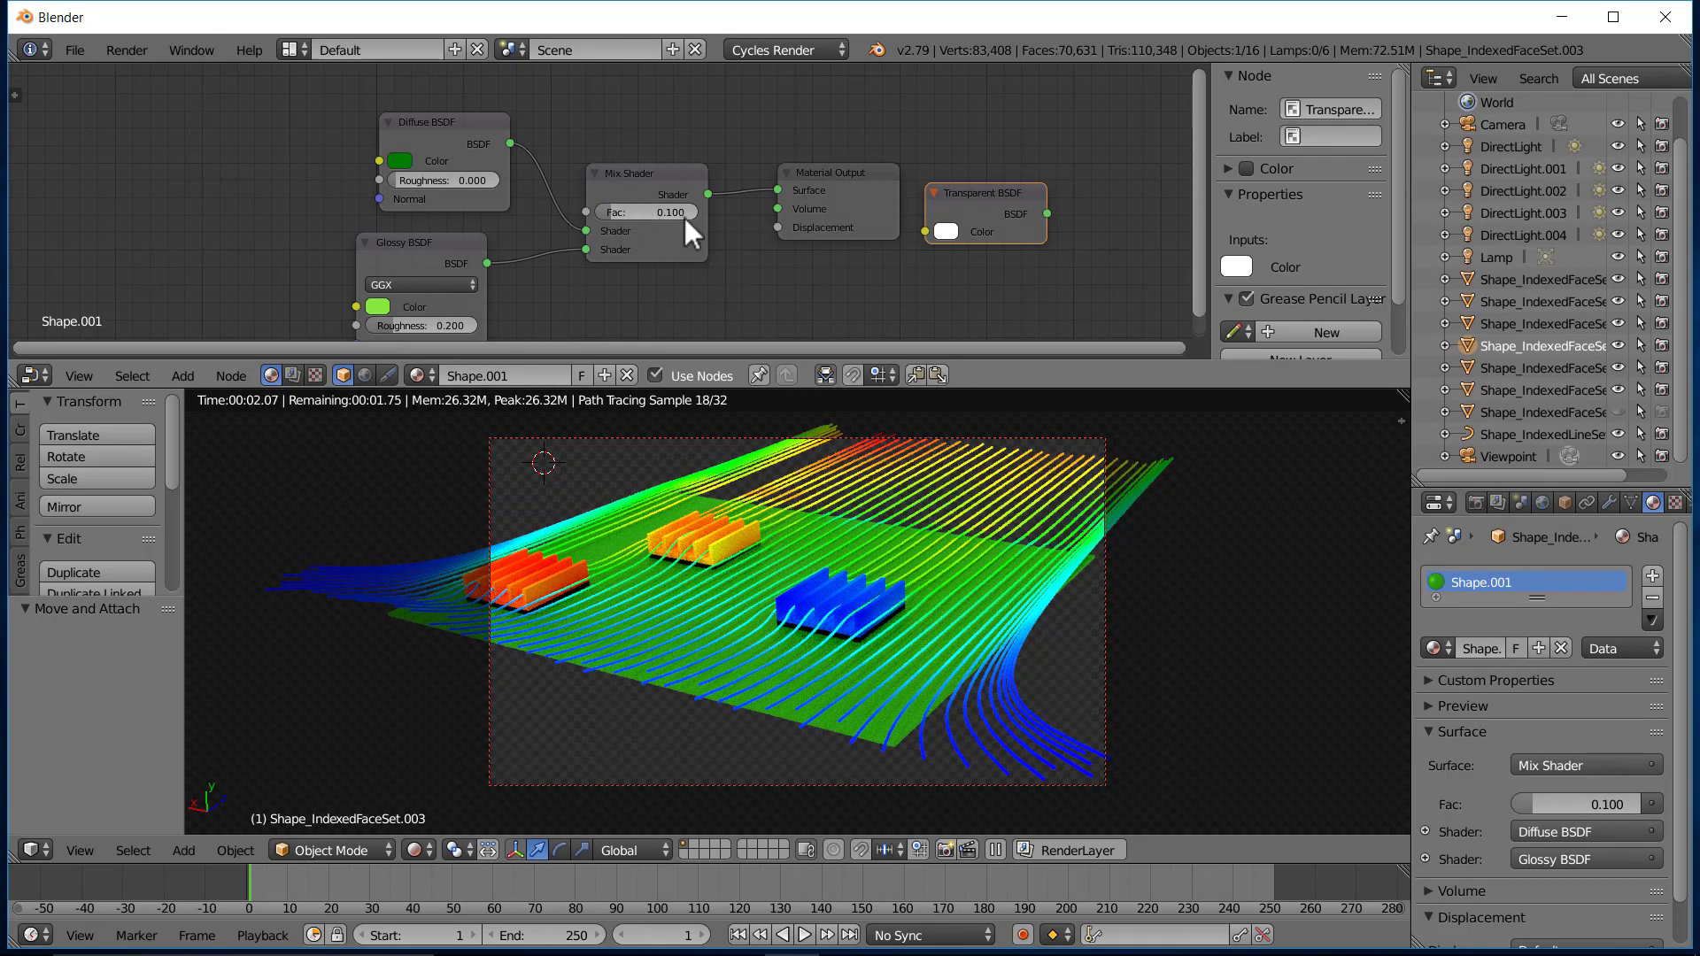
{"action": "left_click_drag", "start_coordinate": [607, 209], "coordinate": [639, 210]}
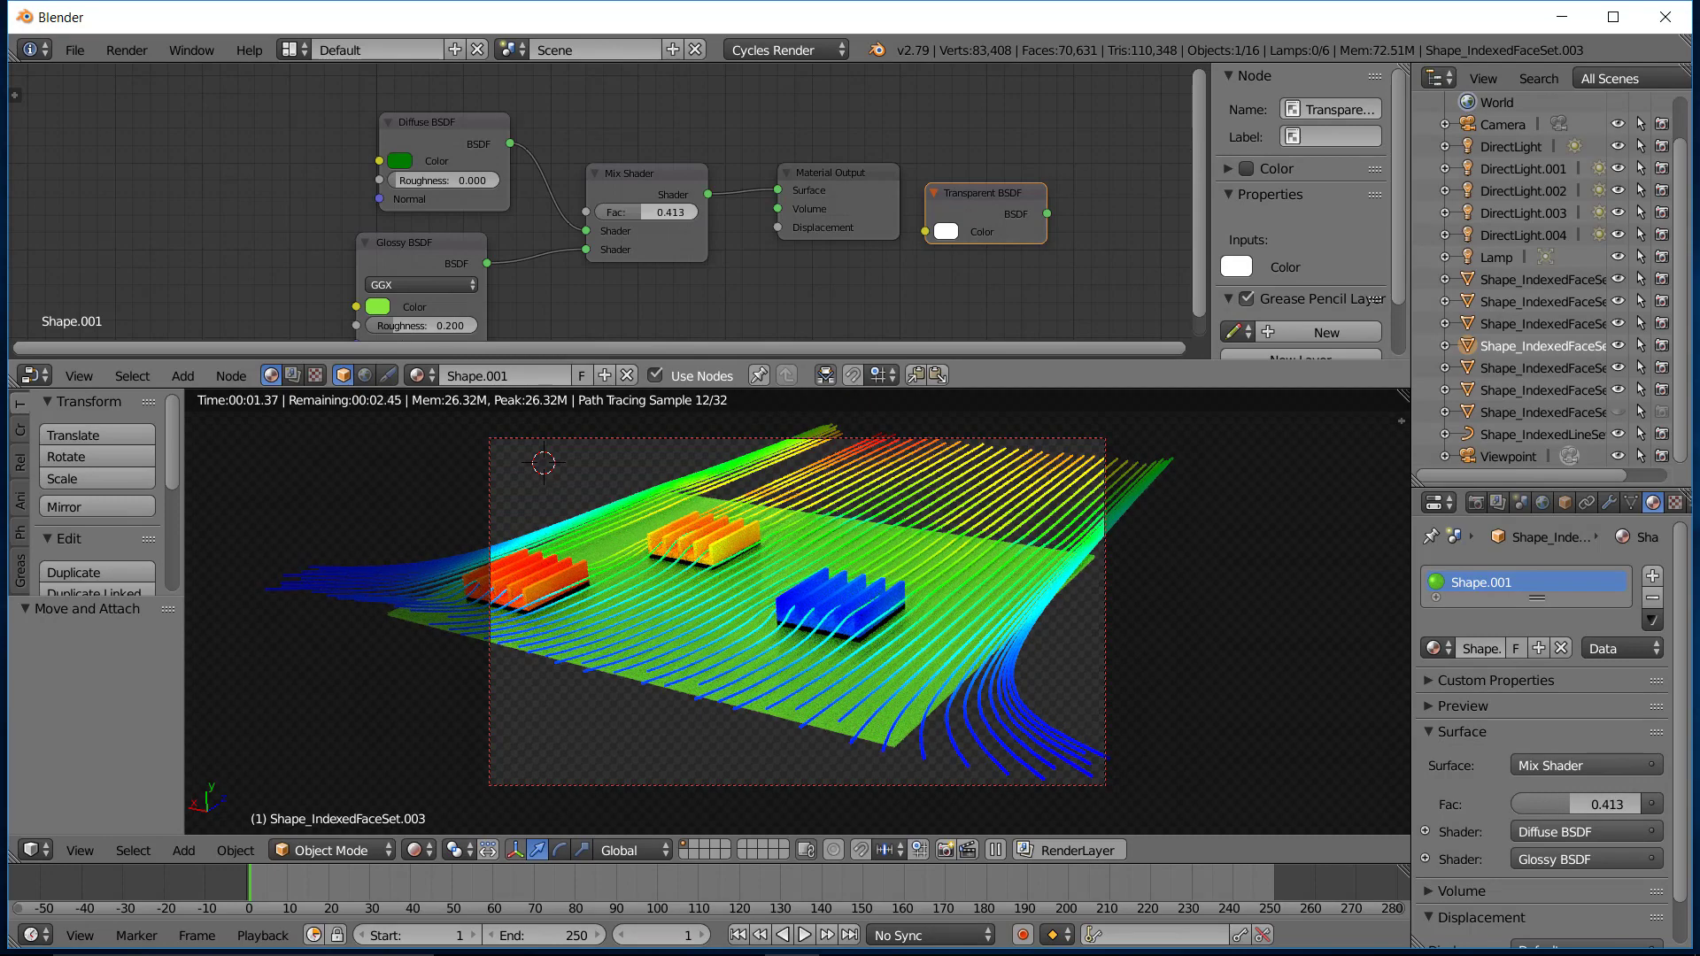
{"action": "left_click_drag", "start_coordinate": [642, 212], "coordinate": [660, 212]}
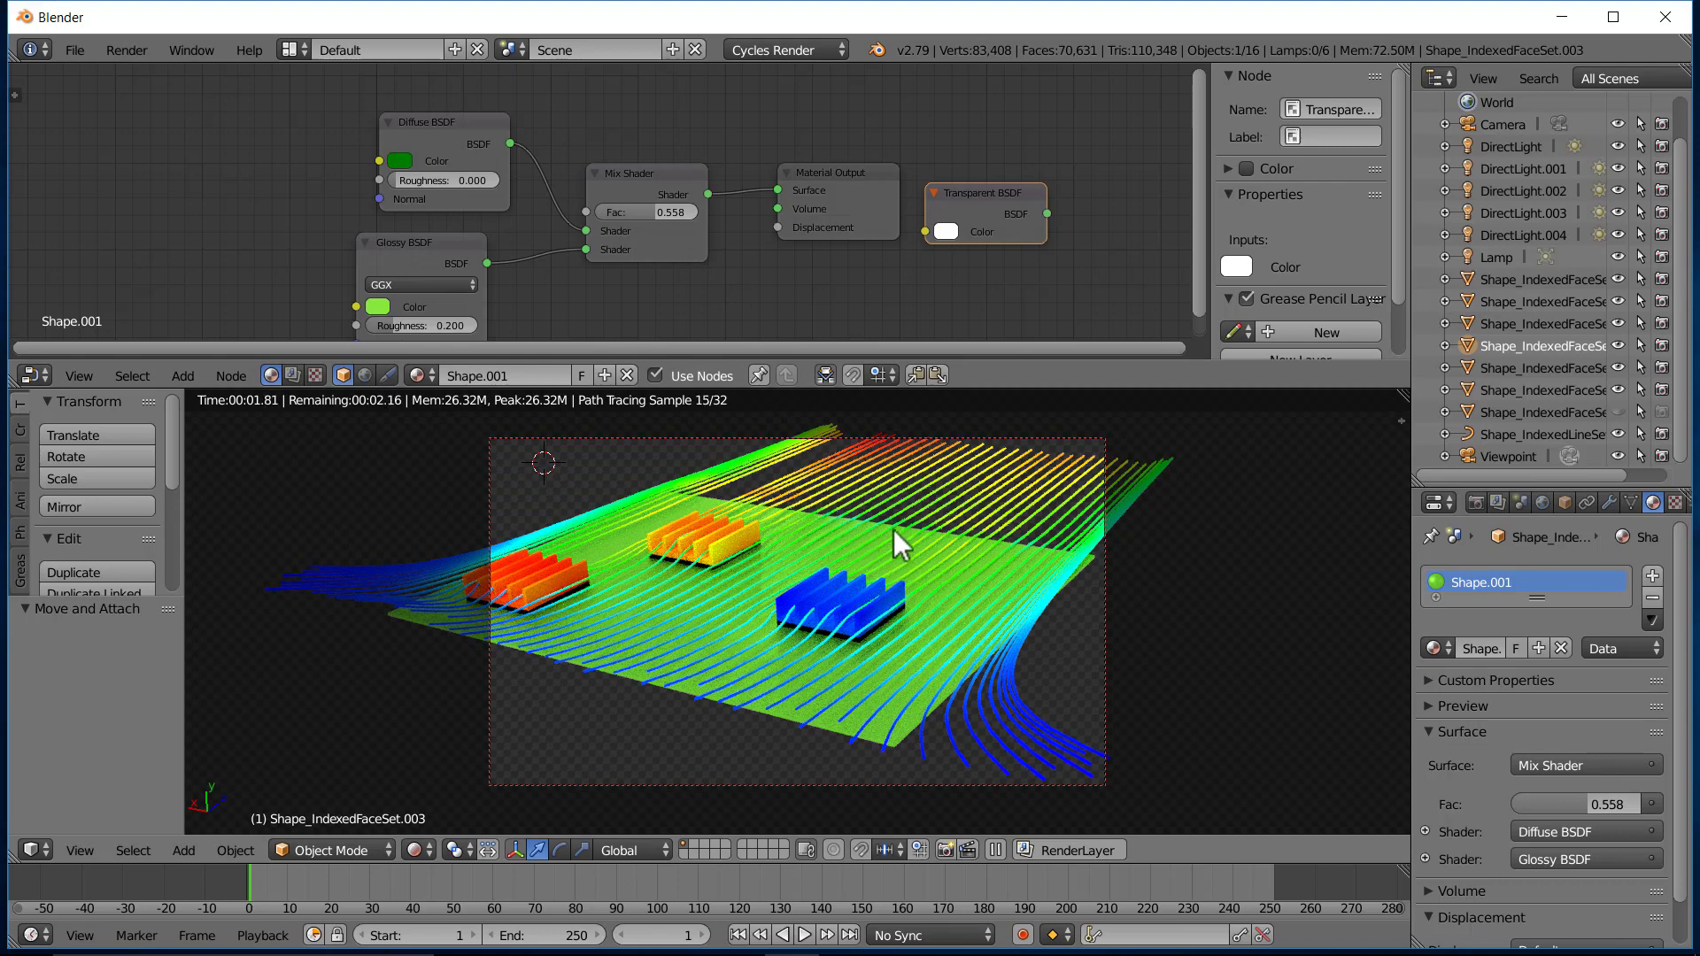
Raise the render resolution percentage to full size in the render settings and expand the Sampling settings.
{"action": "left_click", "coordinate": [1478, 504]}
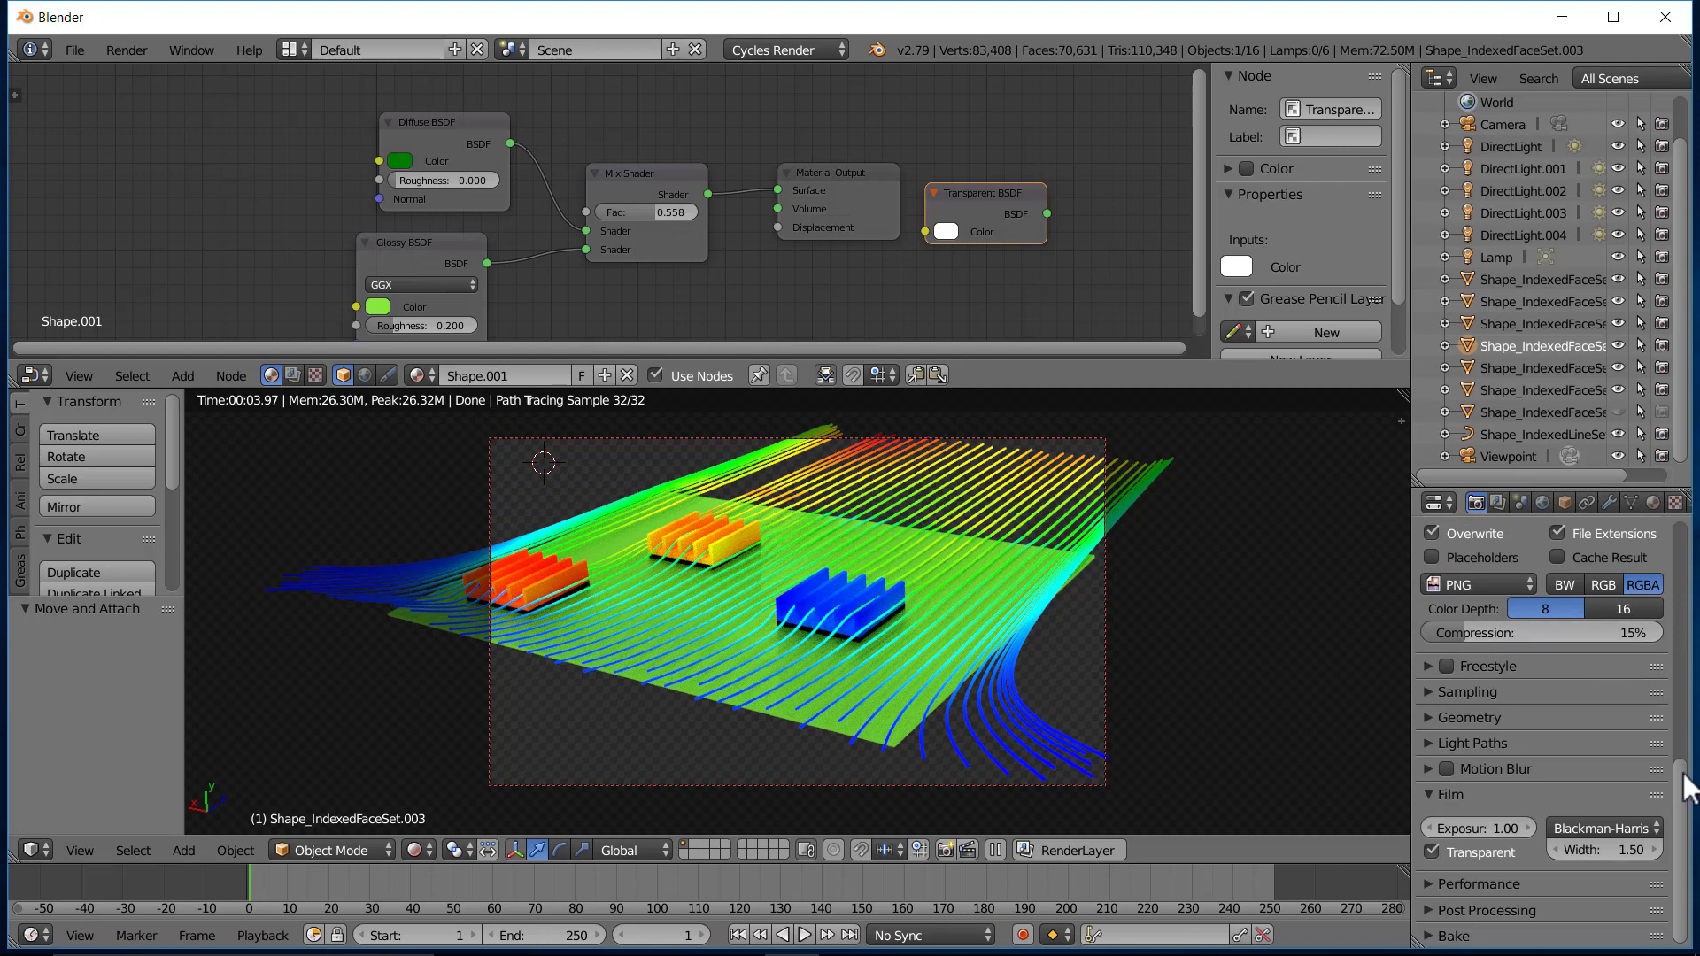
{"action": "left_click_drag", "start_coordinate": [1686, 786], "coordinate": [1693, 635]}
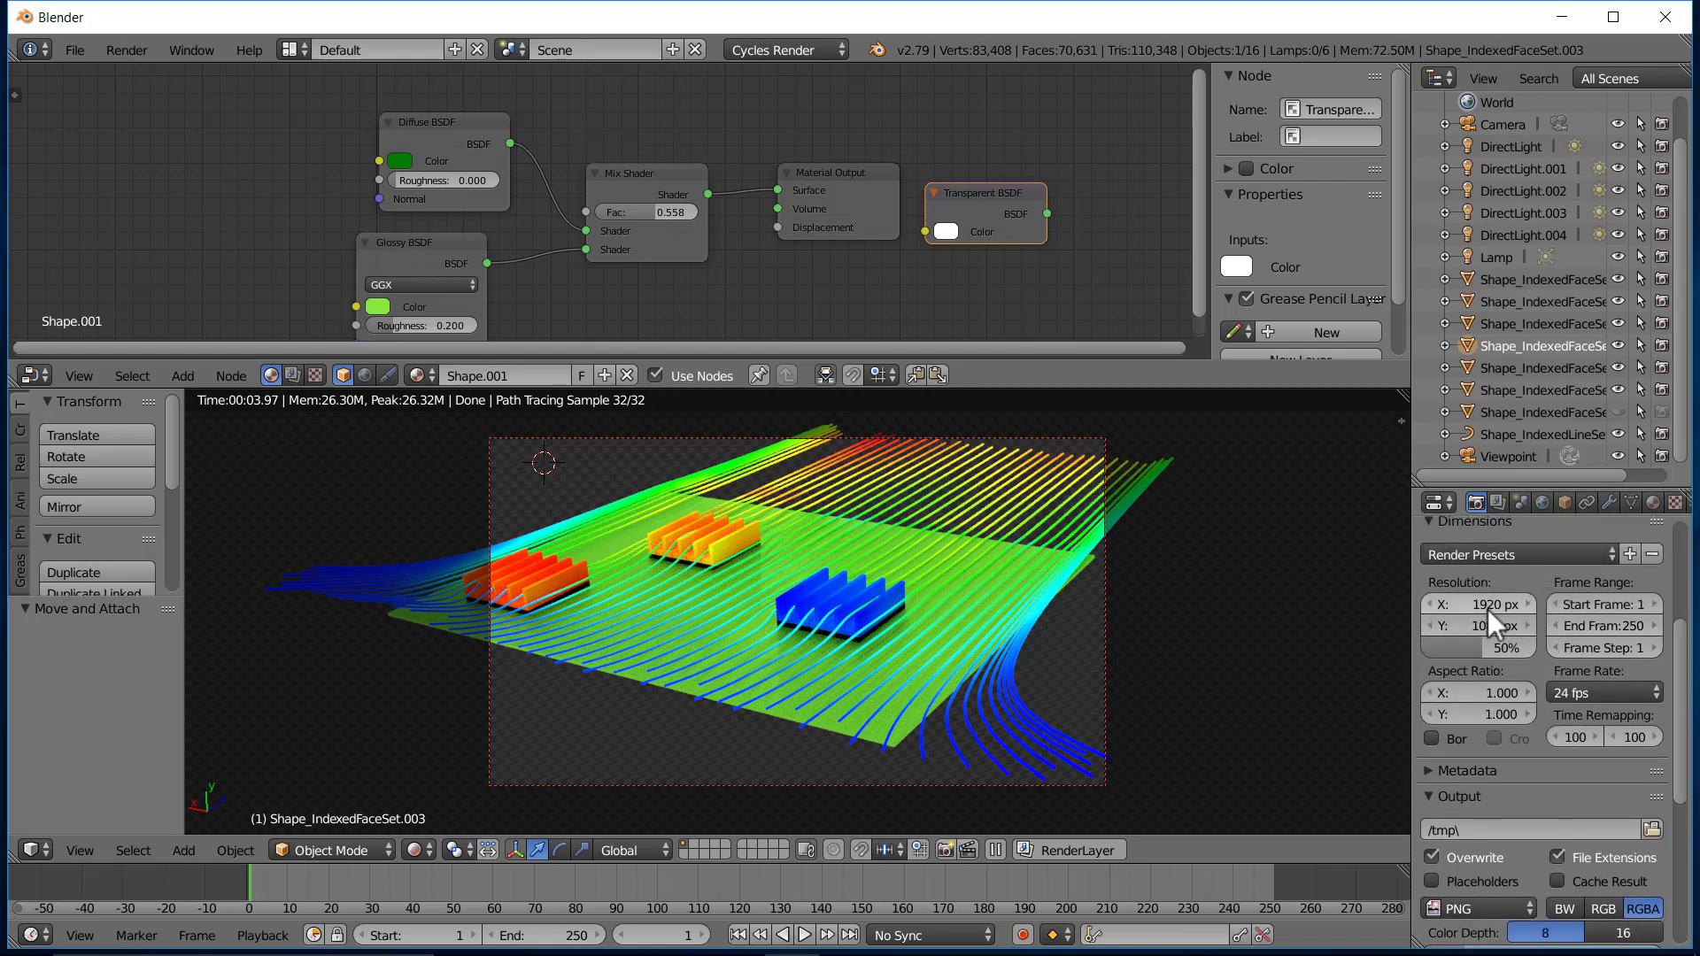
{"action": "left_click_drag", "start_coordinate": [1482, 650], "coordinate": [1685, 813]}
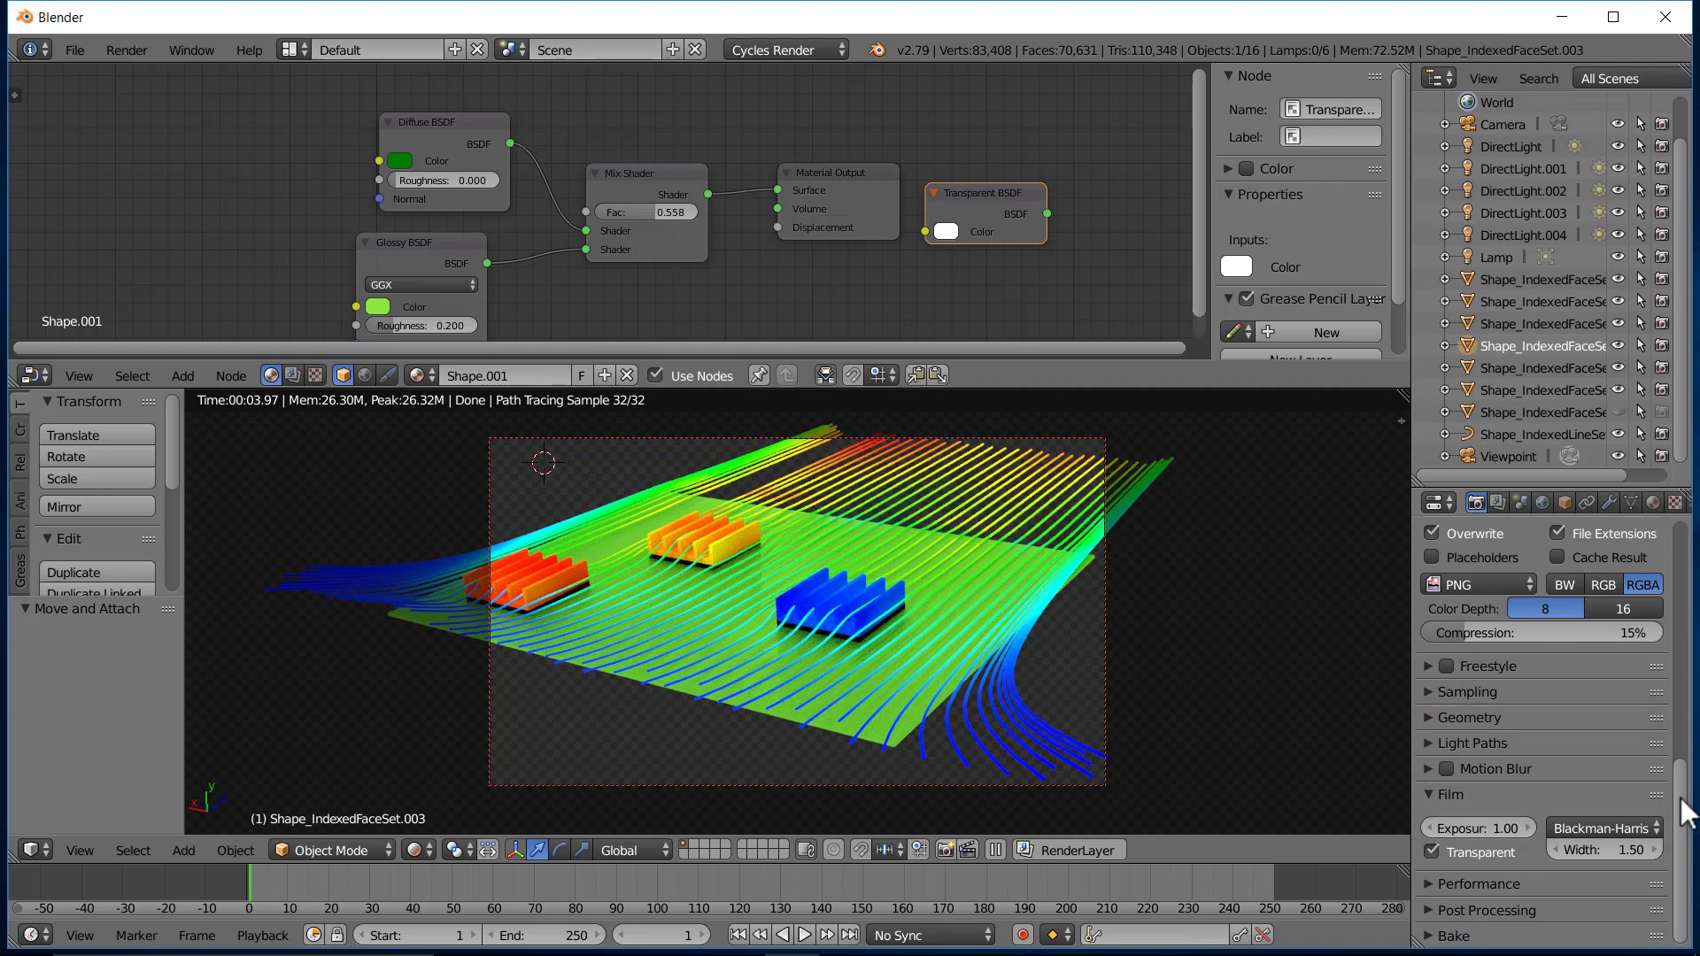
{"action": "left_click", "coordinate": [1484, 694]}
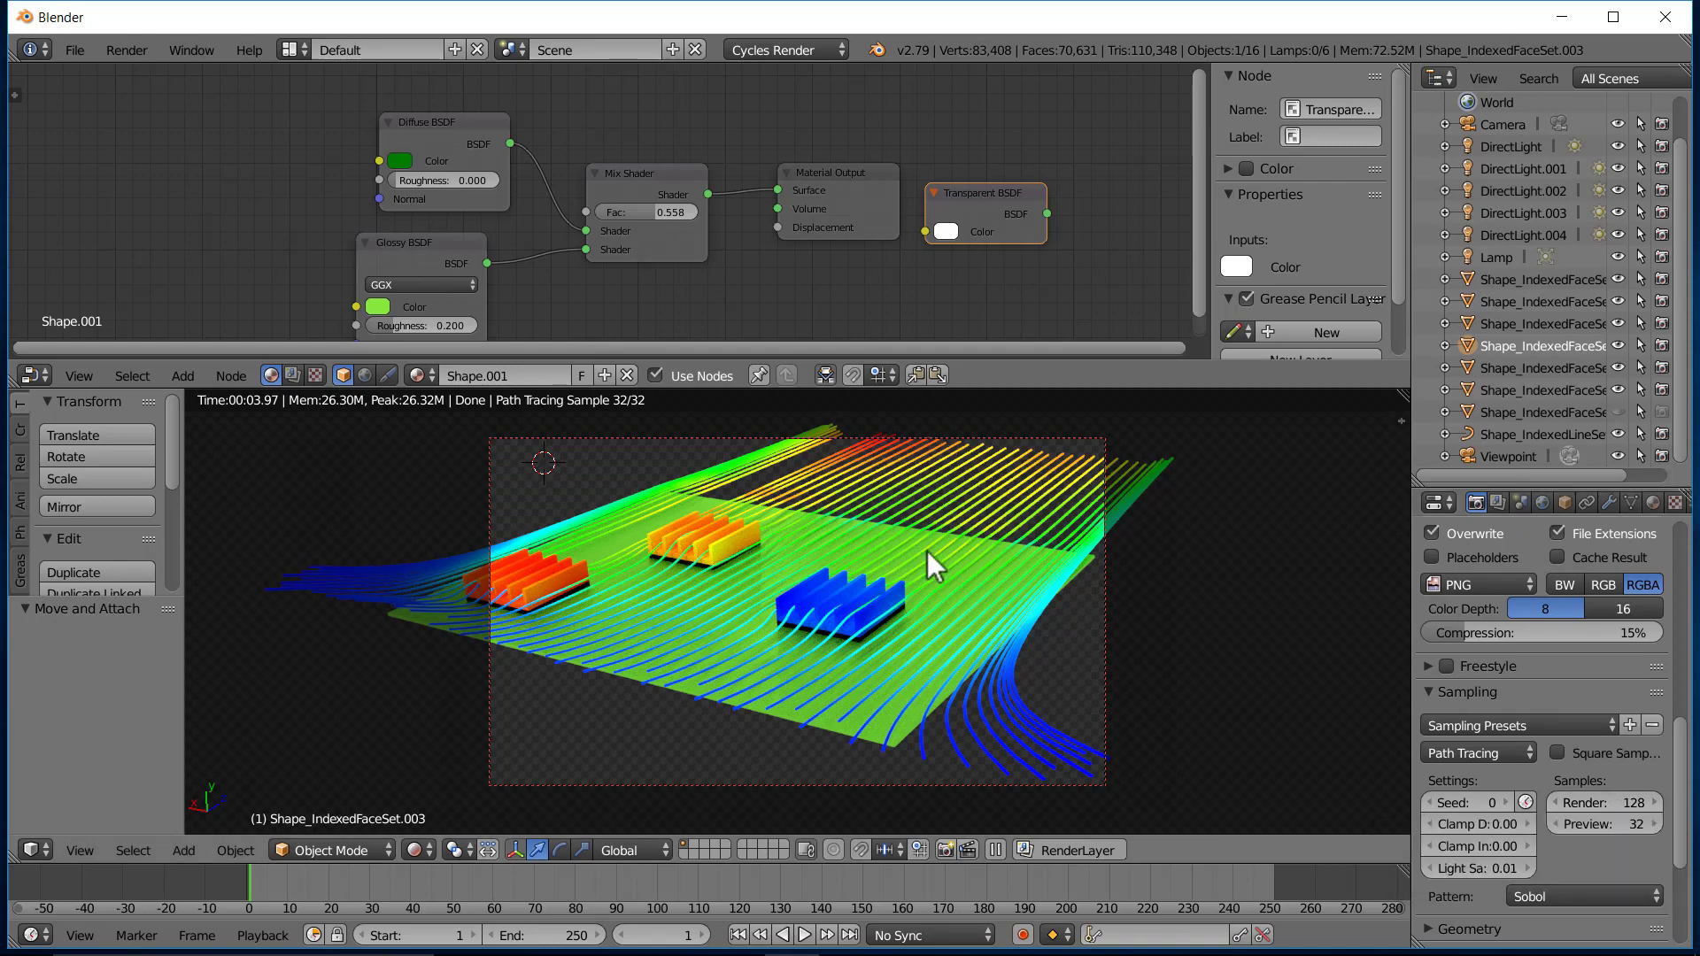
{"action": "left_click", "coordinate": [134, 49]}
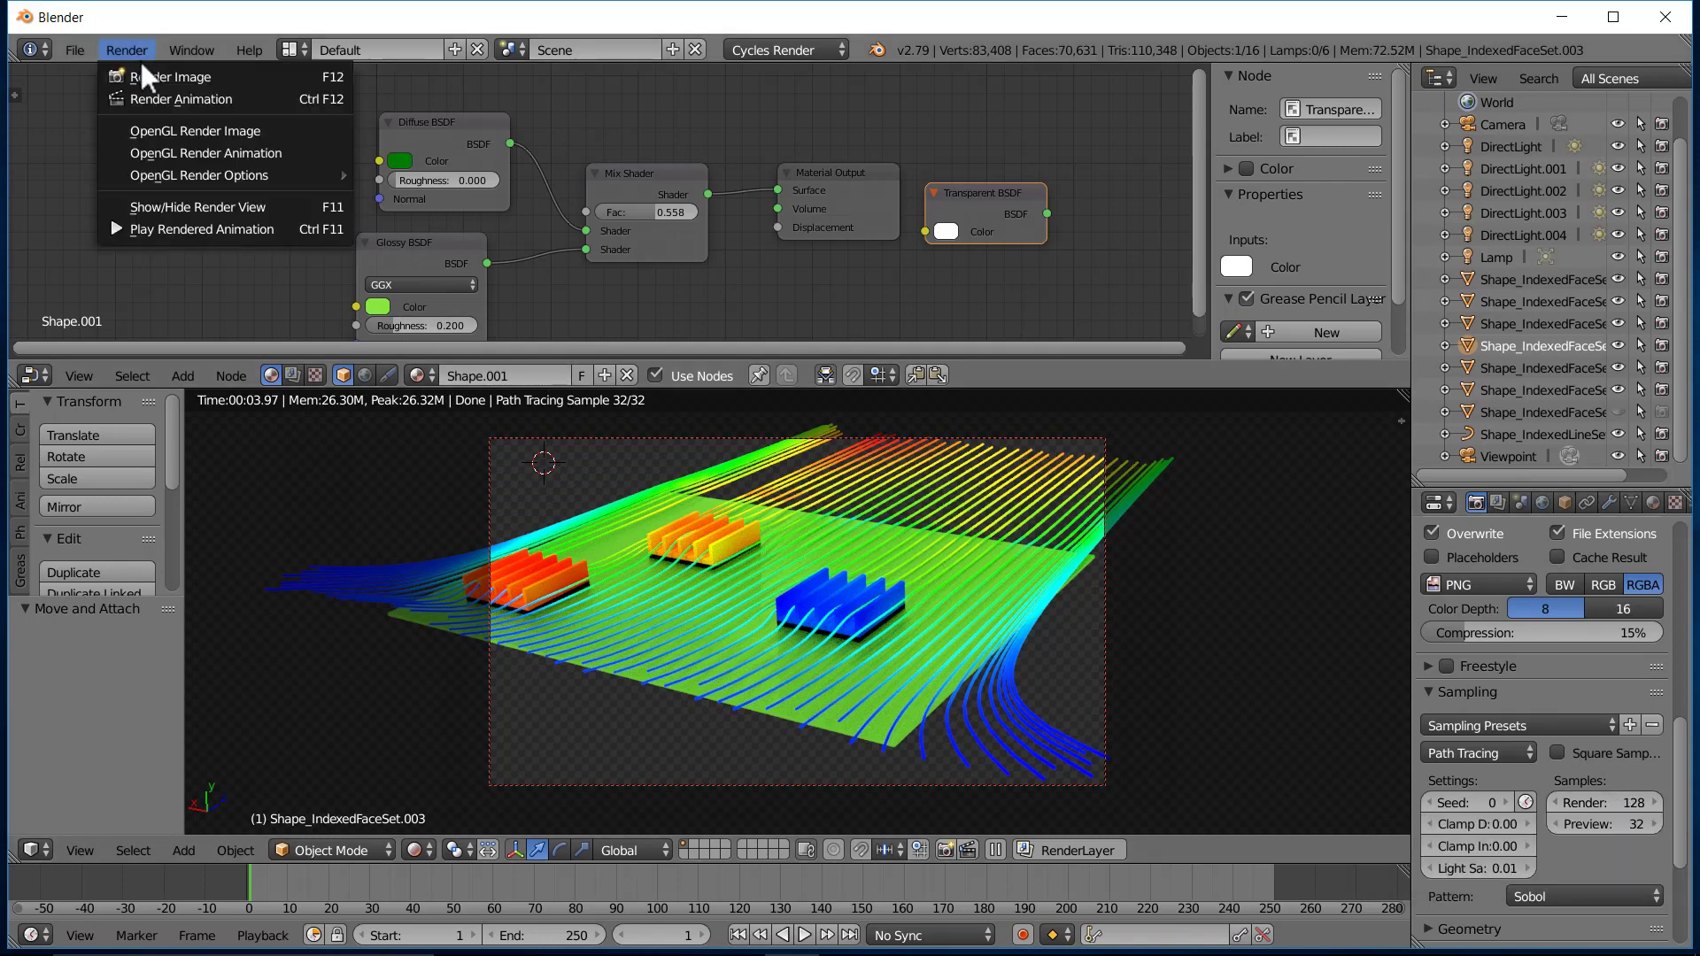
{"action": "left_click", "coordinate": [149, 76]}
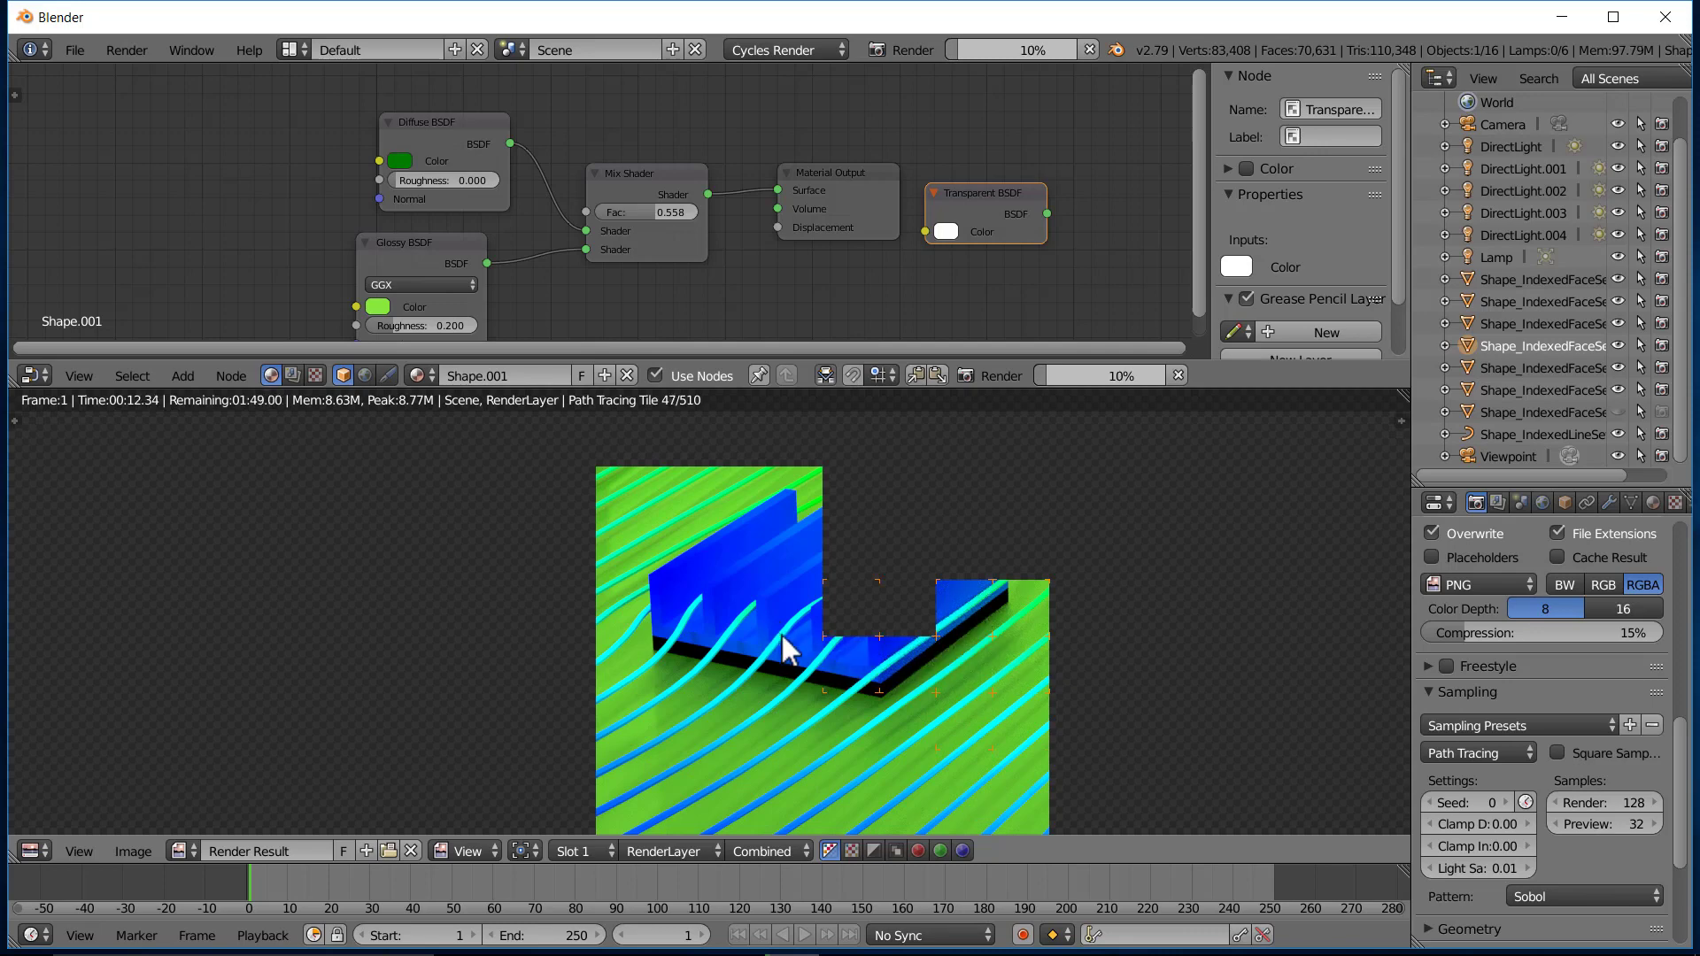
{"action": "key", "text": "Escape"}
{"action": "key", "text": "Escape"}
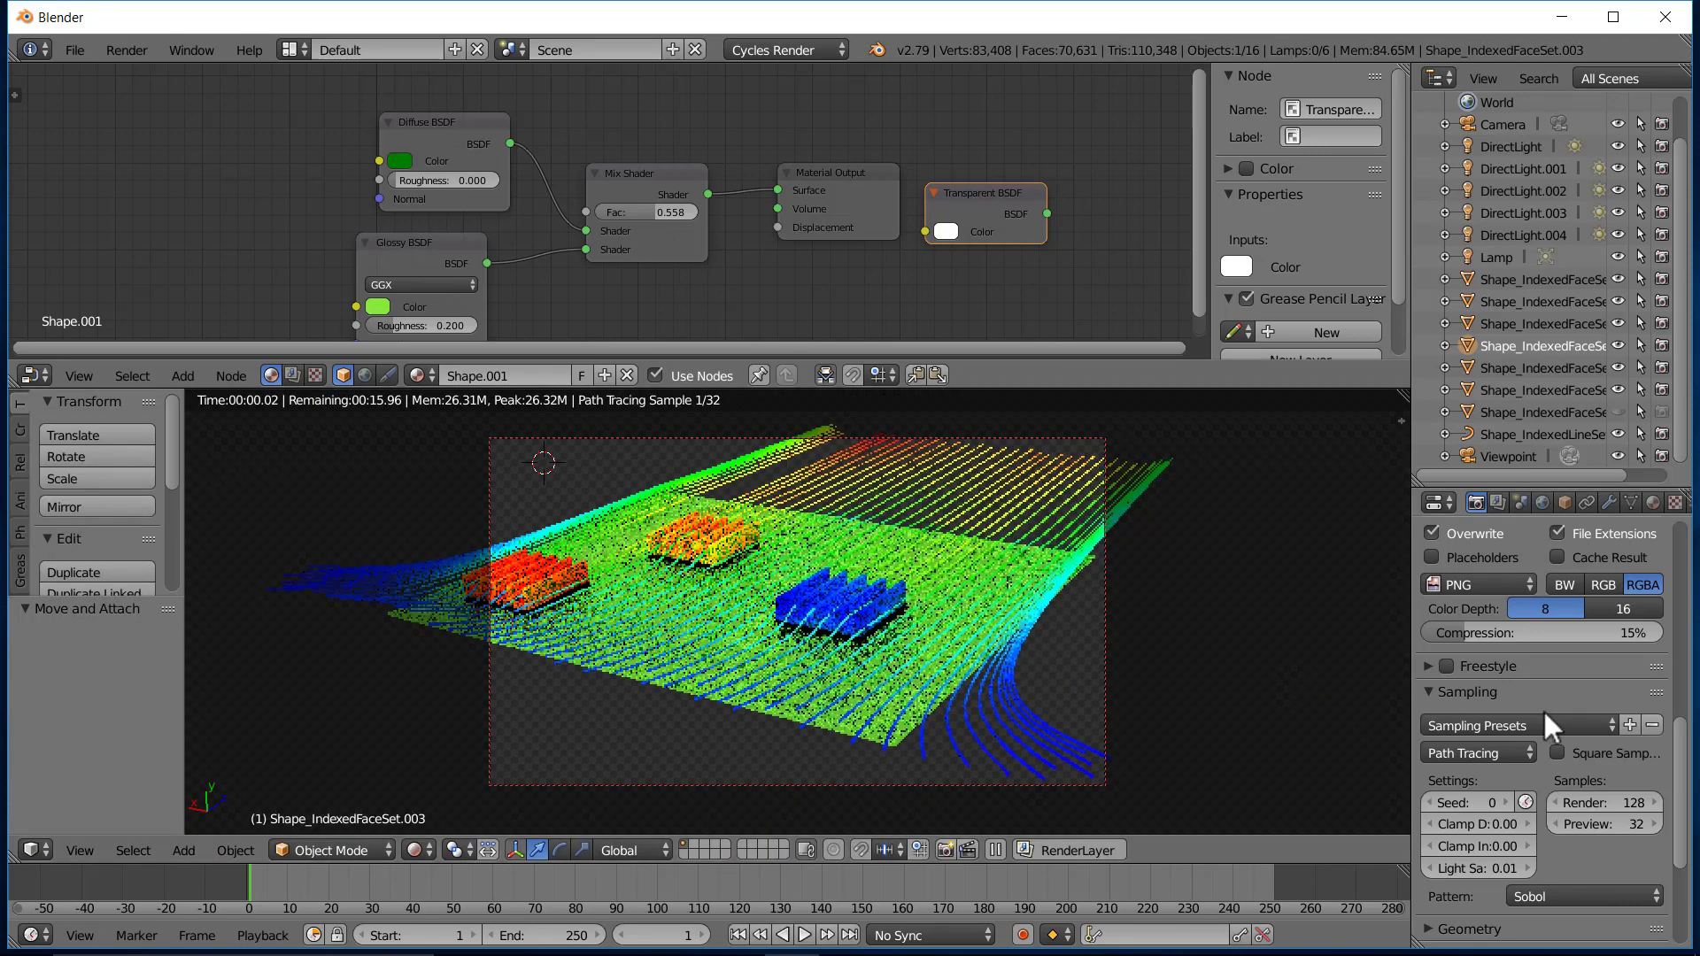
Set the Cycles render samples to 300 and render the still image.
{"action": "left_click", "coordinate": [1634, 804]}
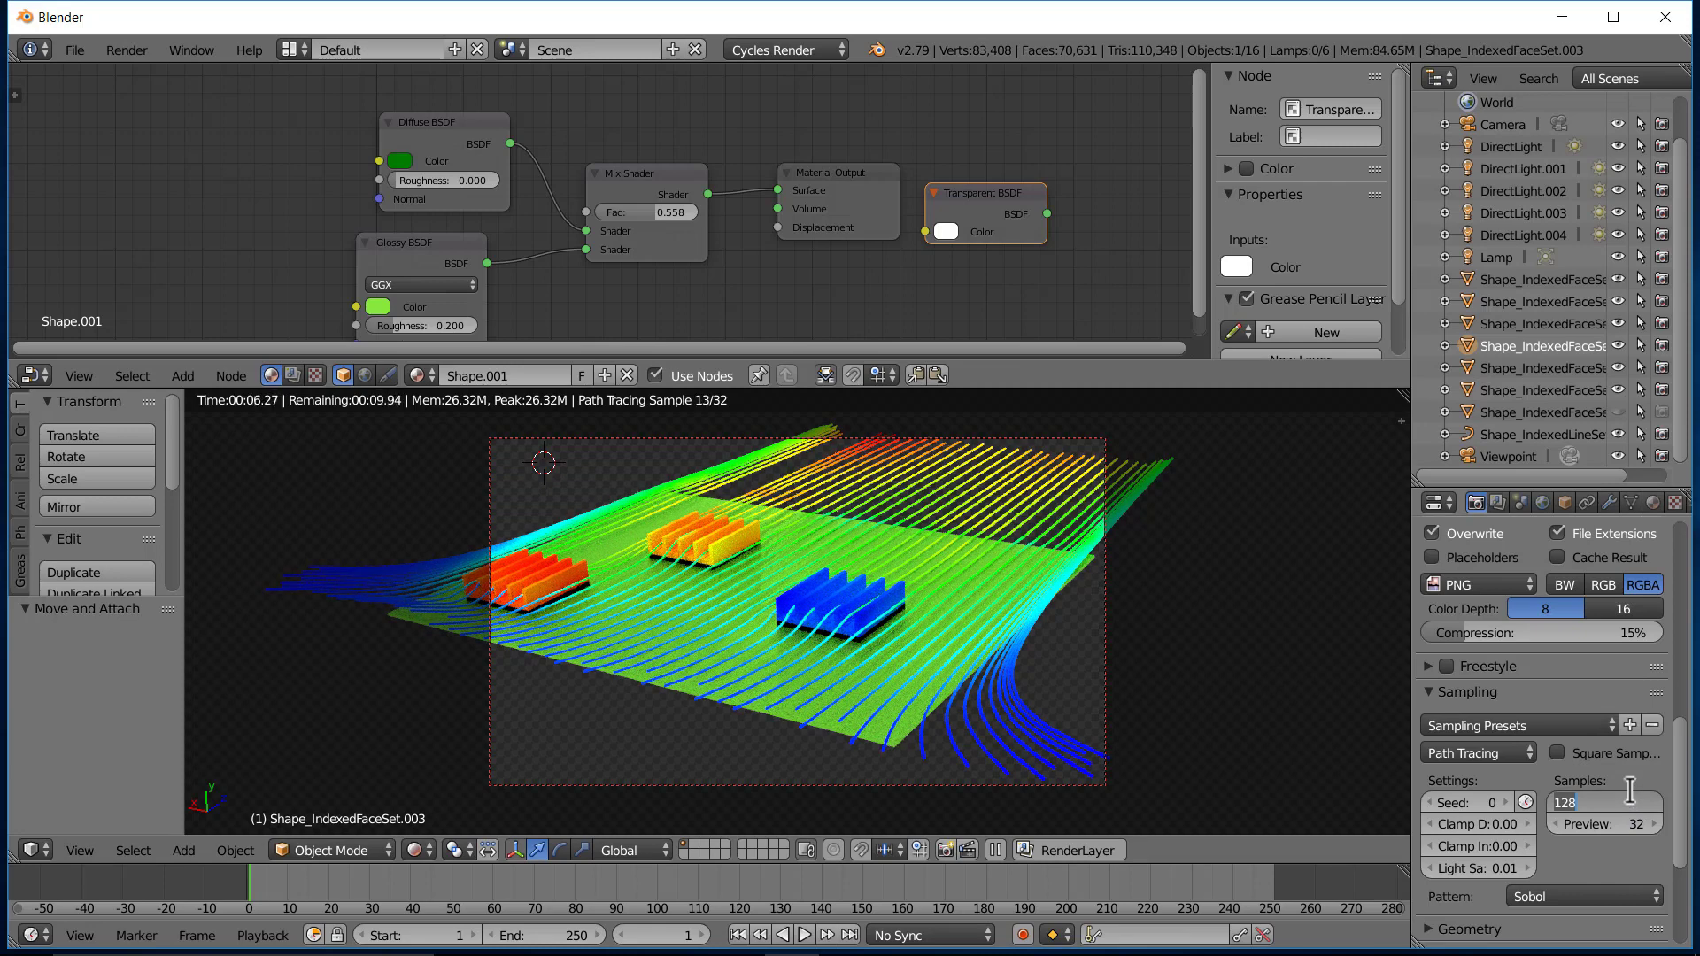
{"action": "type", "text": "500"}
{"action": "key", "text": "Return"}
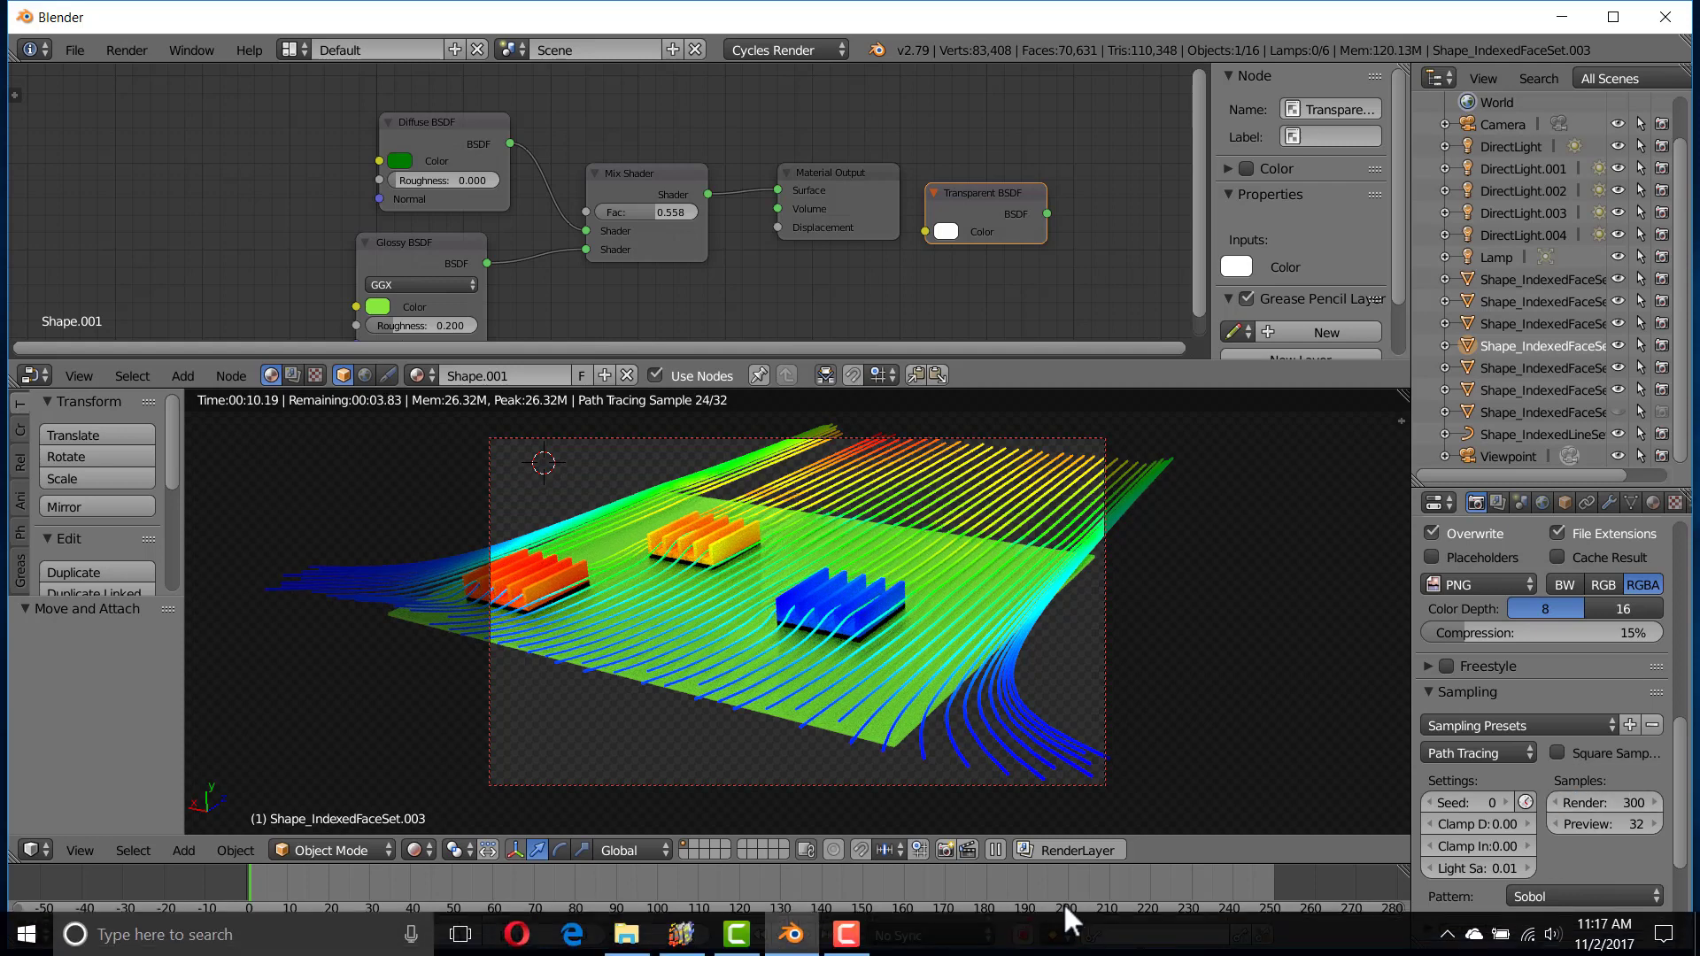
{"action": "left_click", "coordinate": [120, 52]}
{"action": "left_click", "coordinate": [175, 77]}
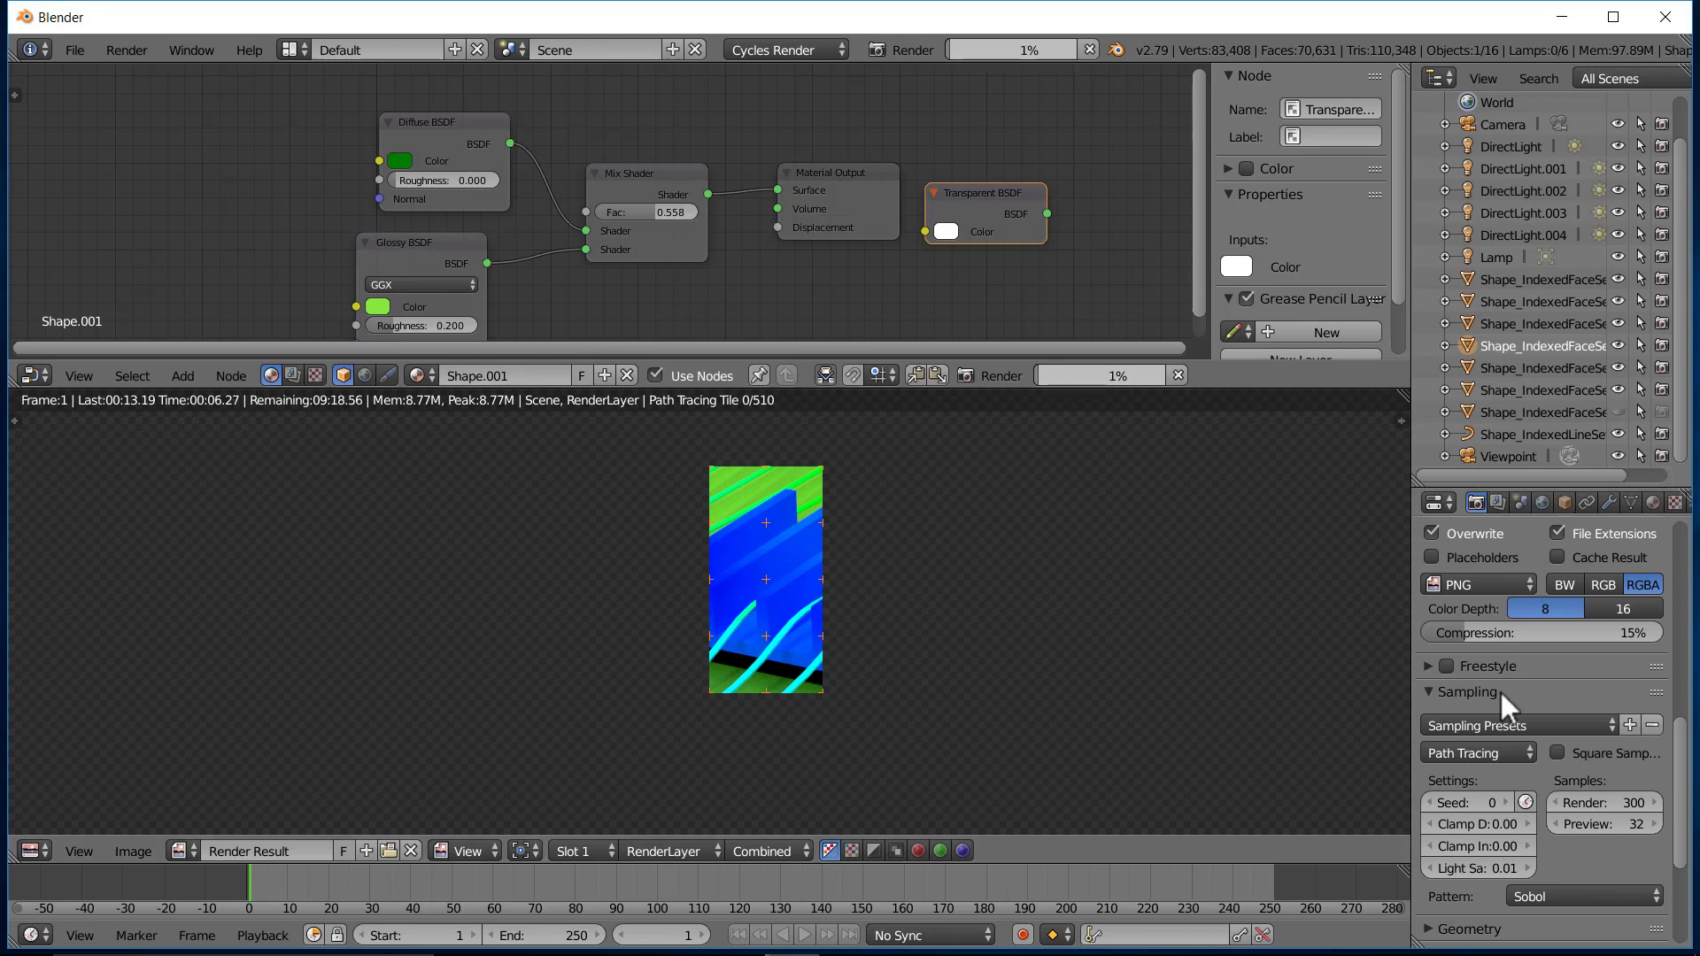
Check the render Performance settings, trying Fixed threads and returning to Auto-detect.
{"action": "left_click_drag", "start_coordinate": [1685, 760], "coordinate": [1688, 861]}
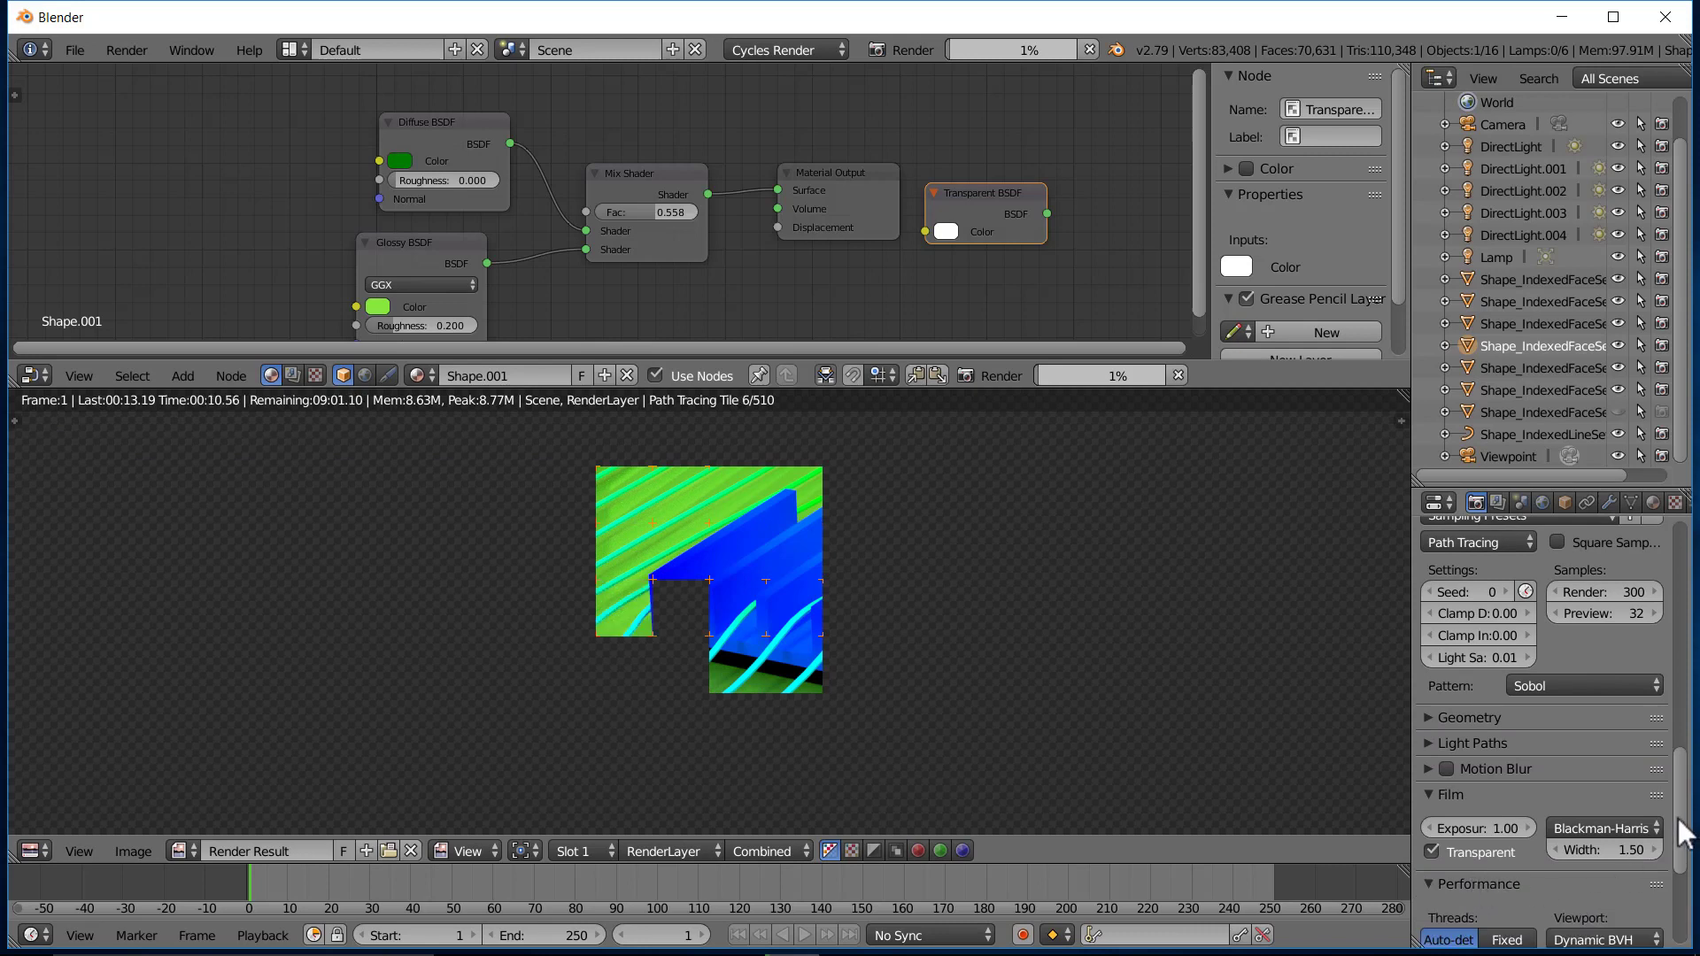
{"action": "left_click_drag", "start_coordinate": [1684, 841], "coordinate": [1684, 908]}
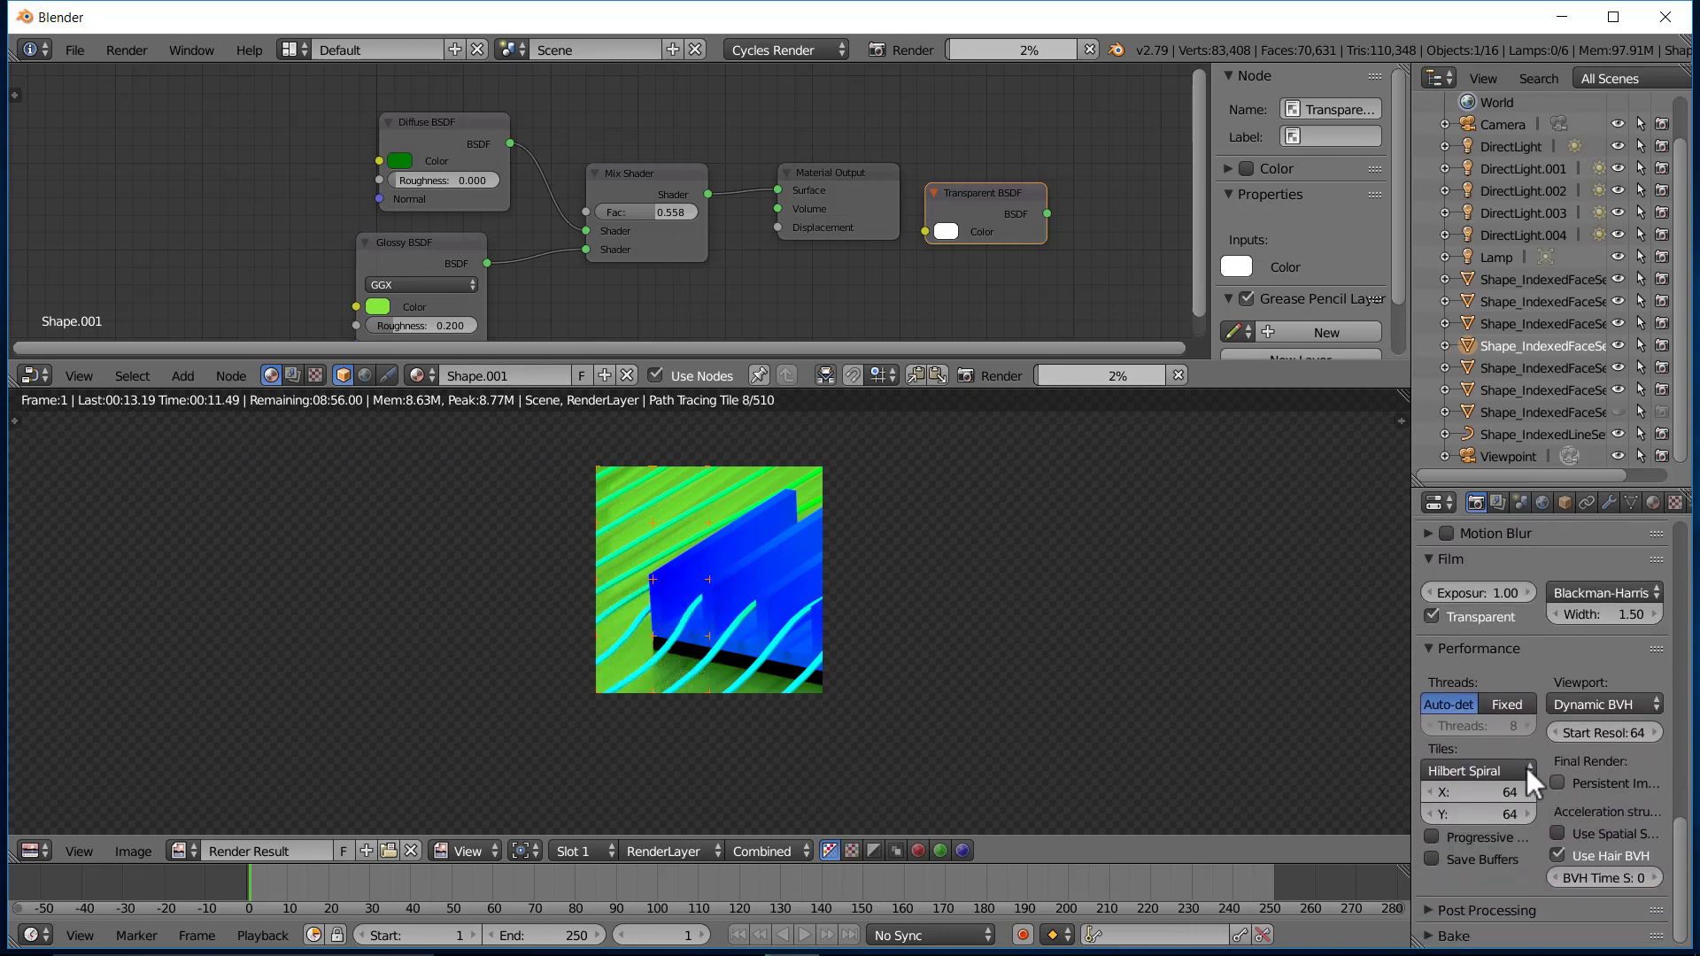
{"action": "left_click", "coordinate": [1514, 703]}
{"action": "left_click", "coordinate": [1459, 703]}
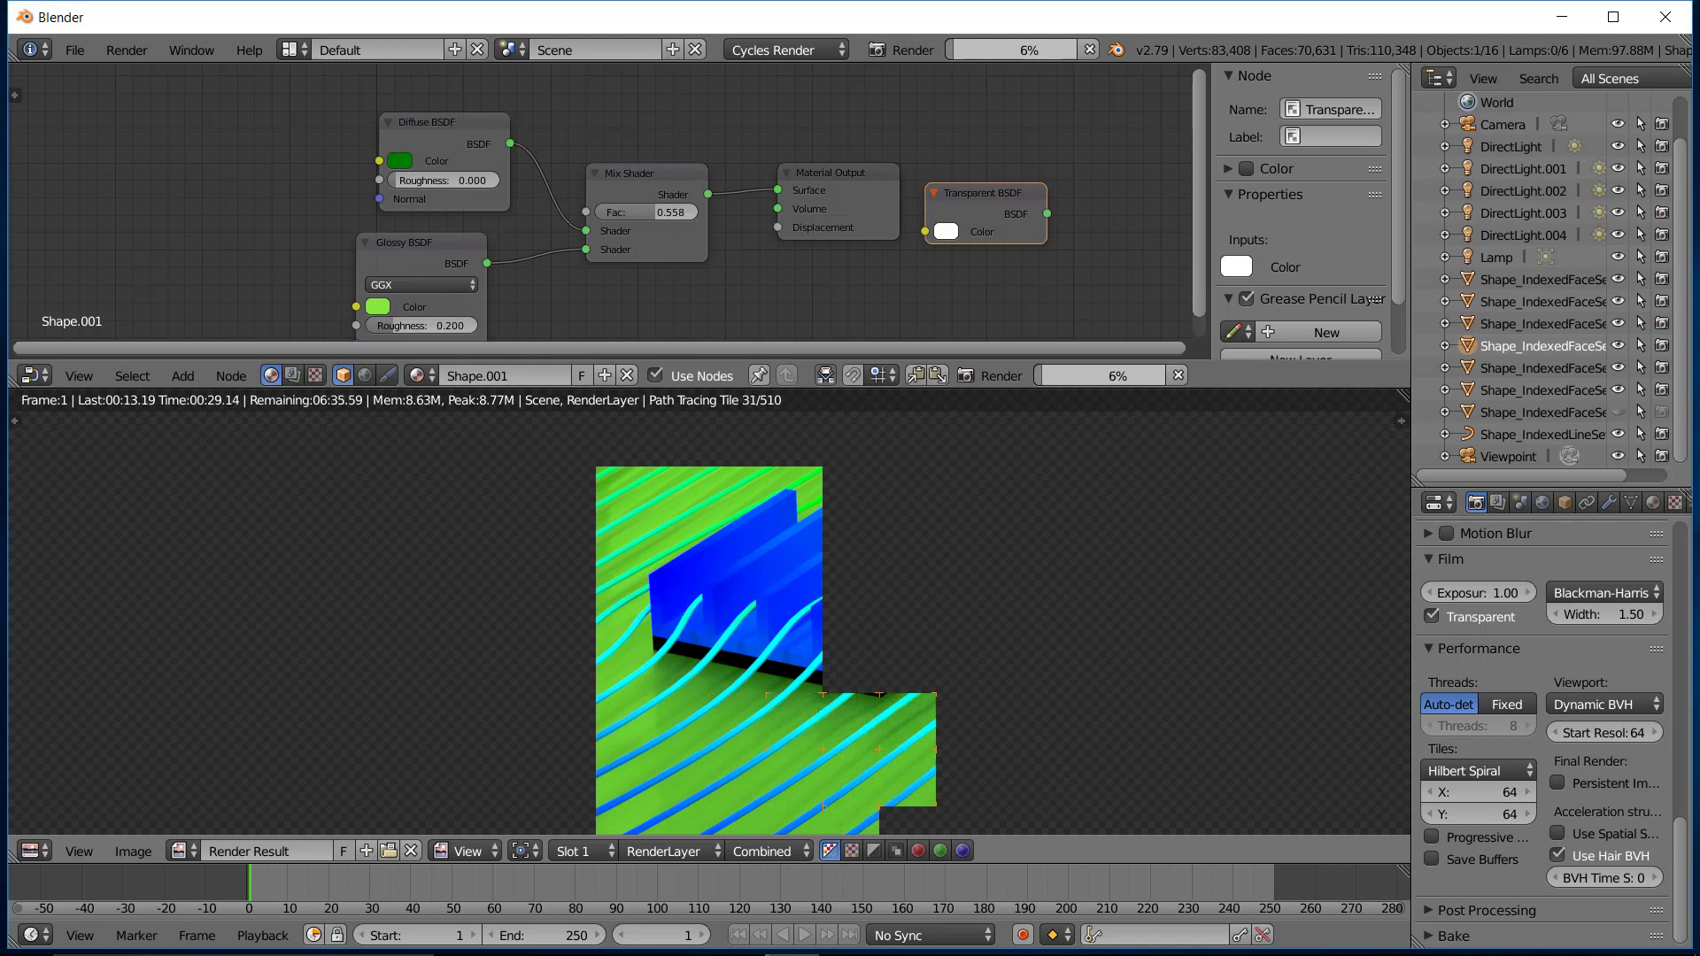
Save the finished render as a PNG image named Tut01 in the Paraview_Results folder and return to the 3D view.
{"action": "scroll", "coordinate": [709, 622], "scroll_direction": "down", "scroll_amount": 2}
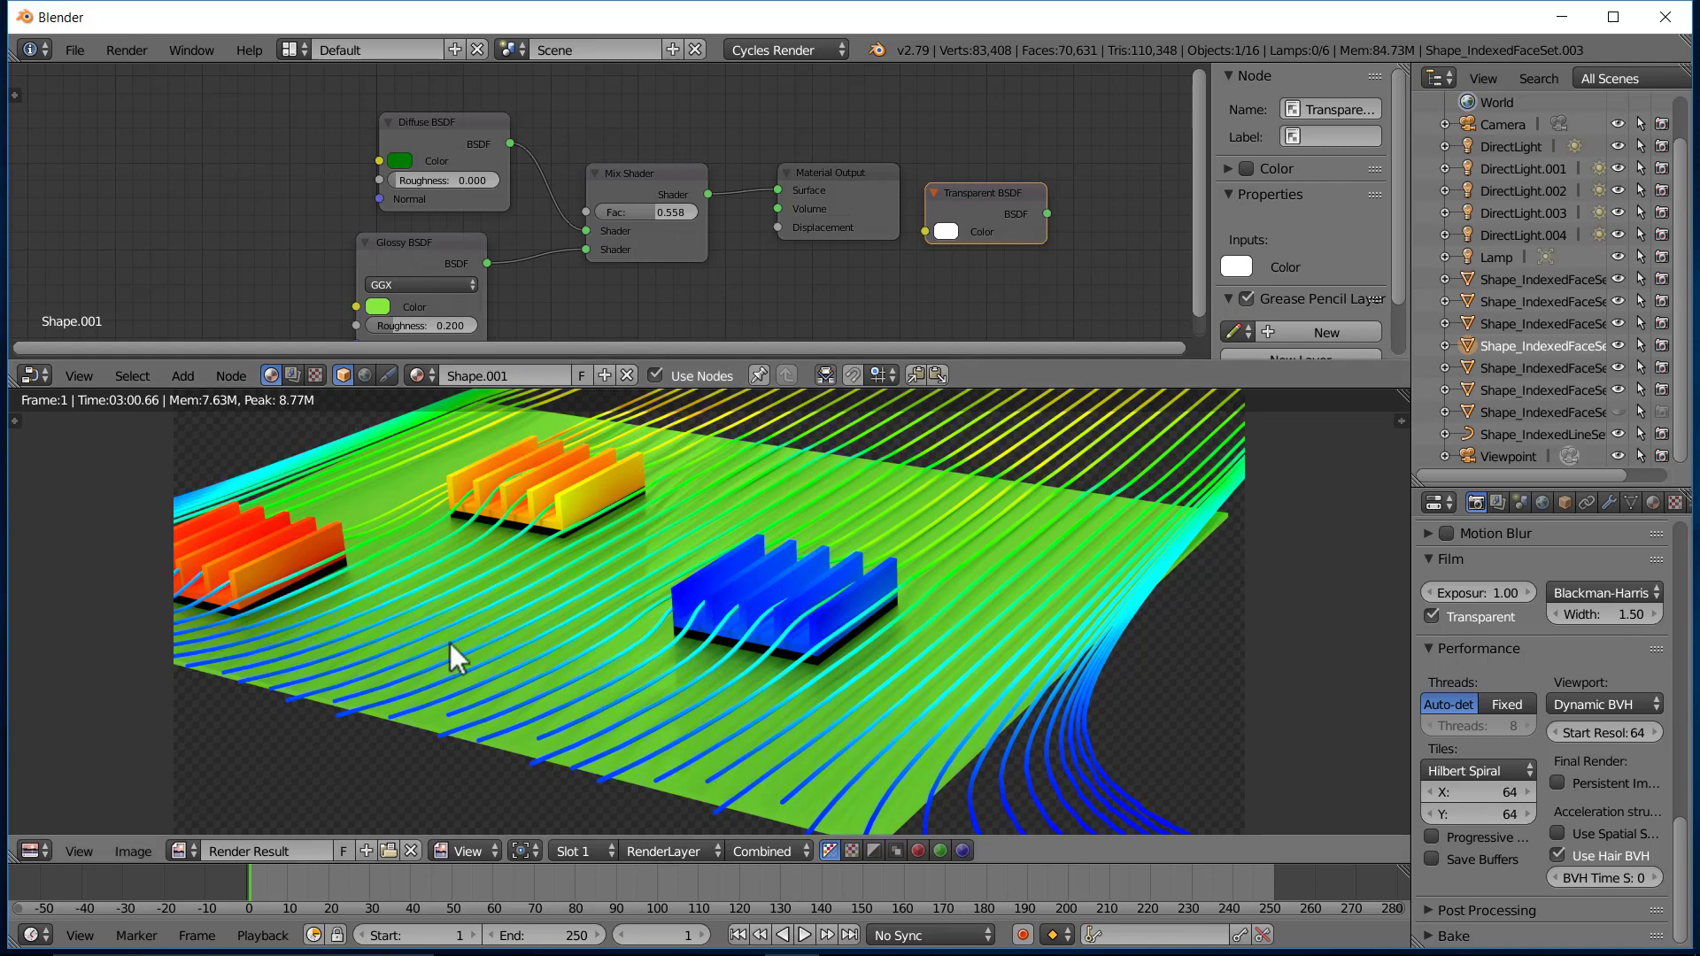
{"action": "left_click", "coordinate": [138, 848]}
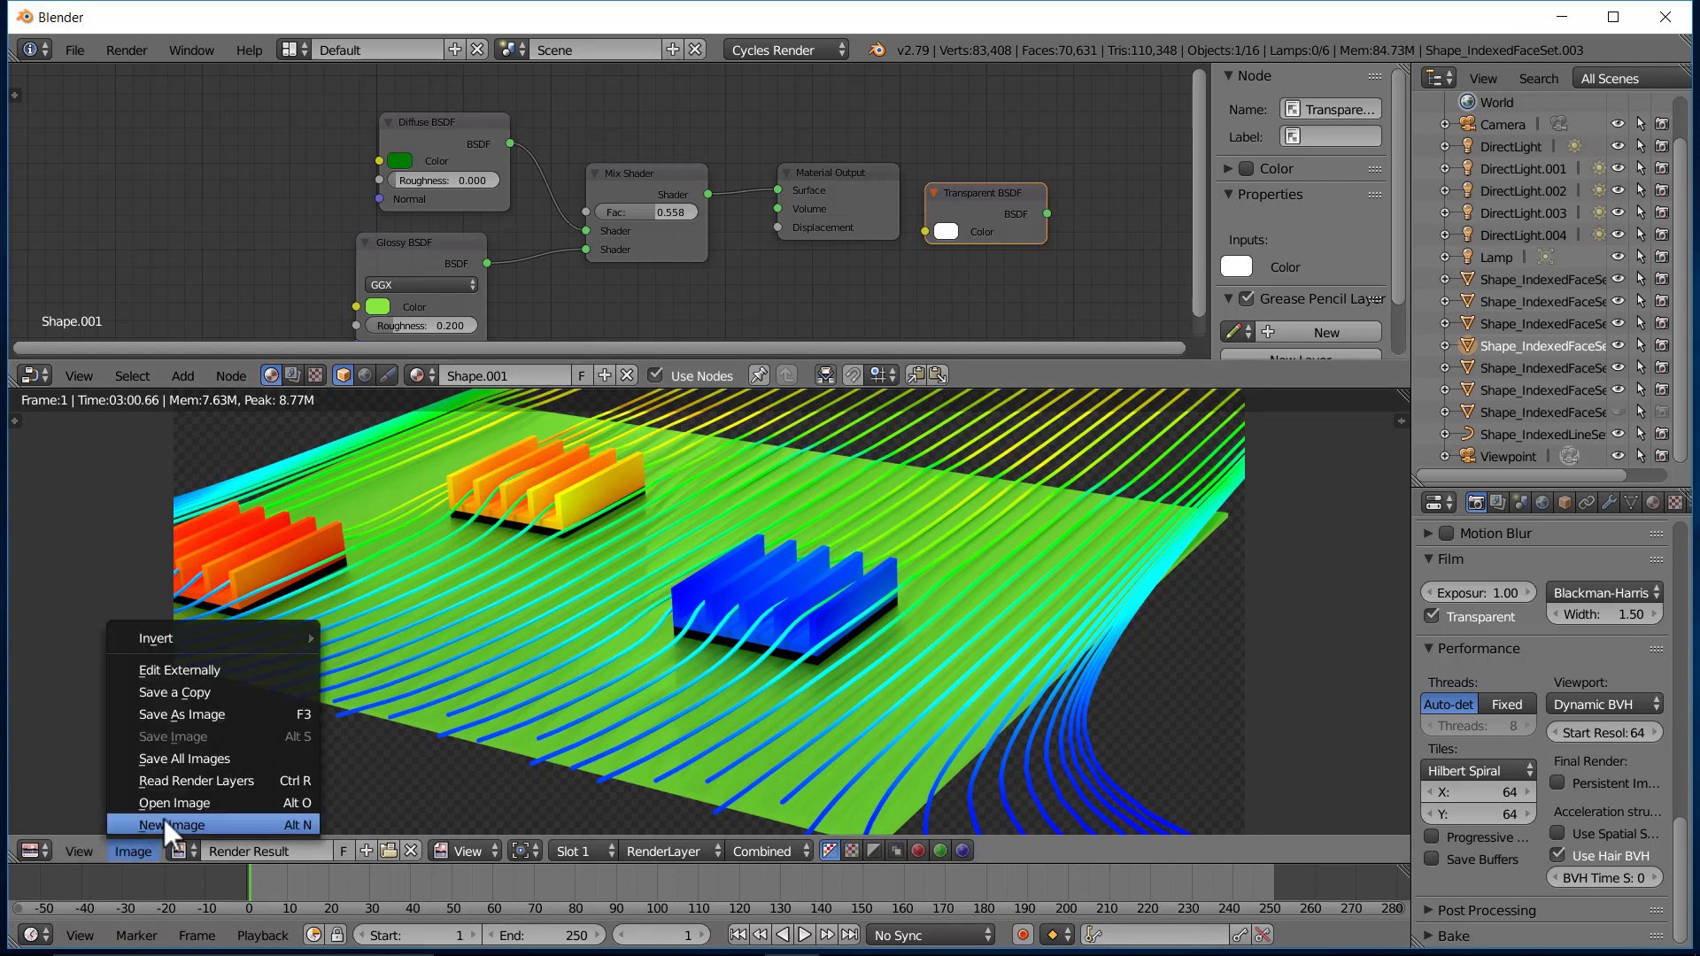
{"action": "left_click", "coordinate": [237, 714]}
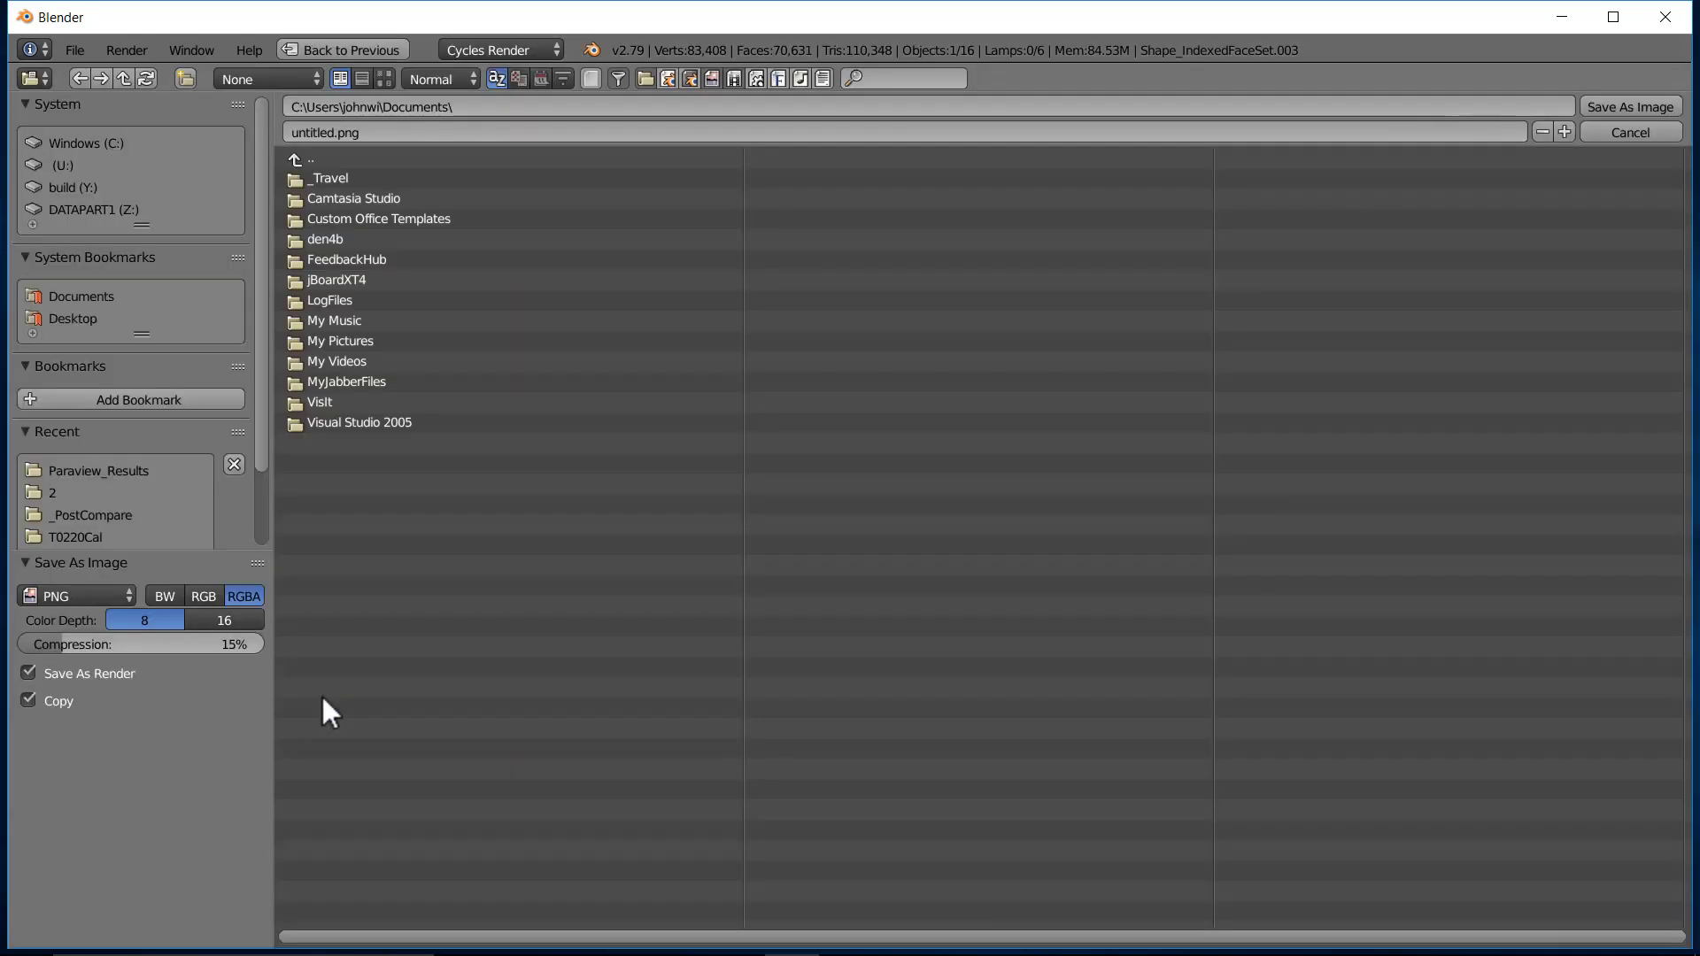
{"action": "left_click", "coordinate": [99, 473]}
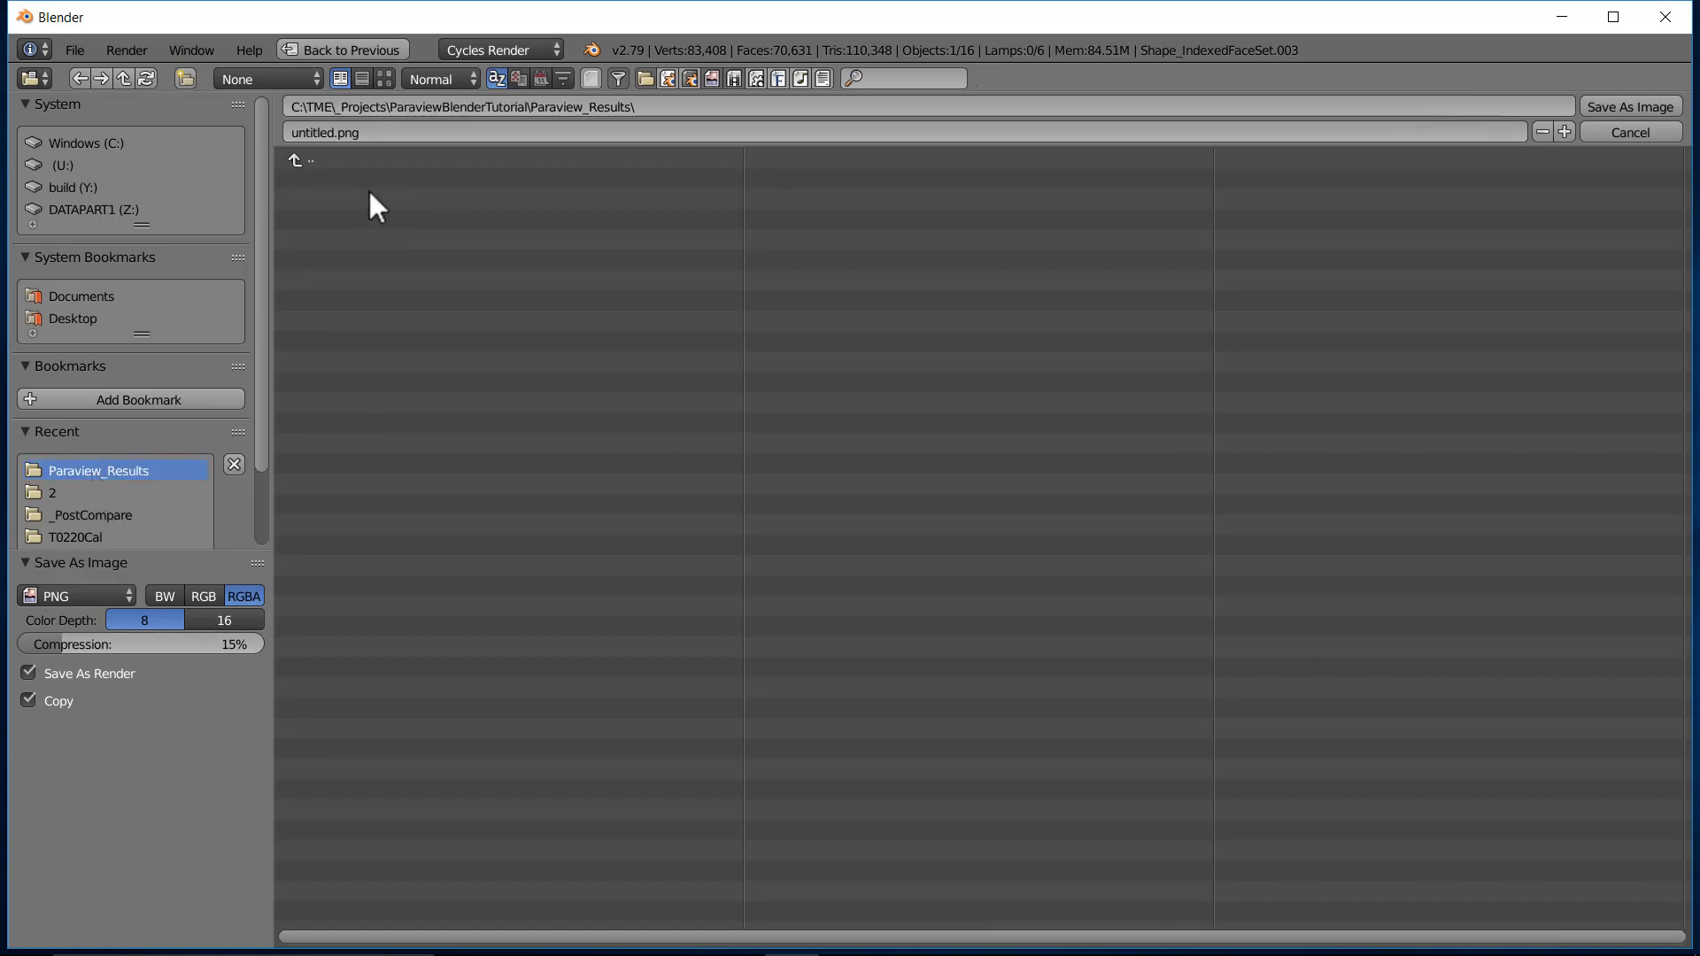
{"action": "left_click", "coordinate": [354, 133]}
{"action": "type", "text": "Tut"}
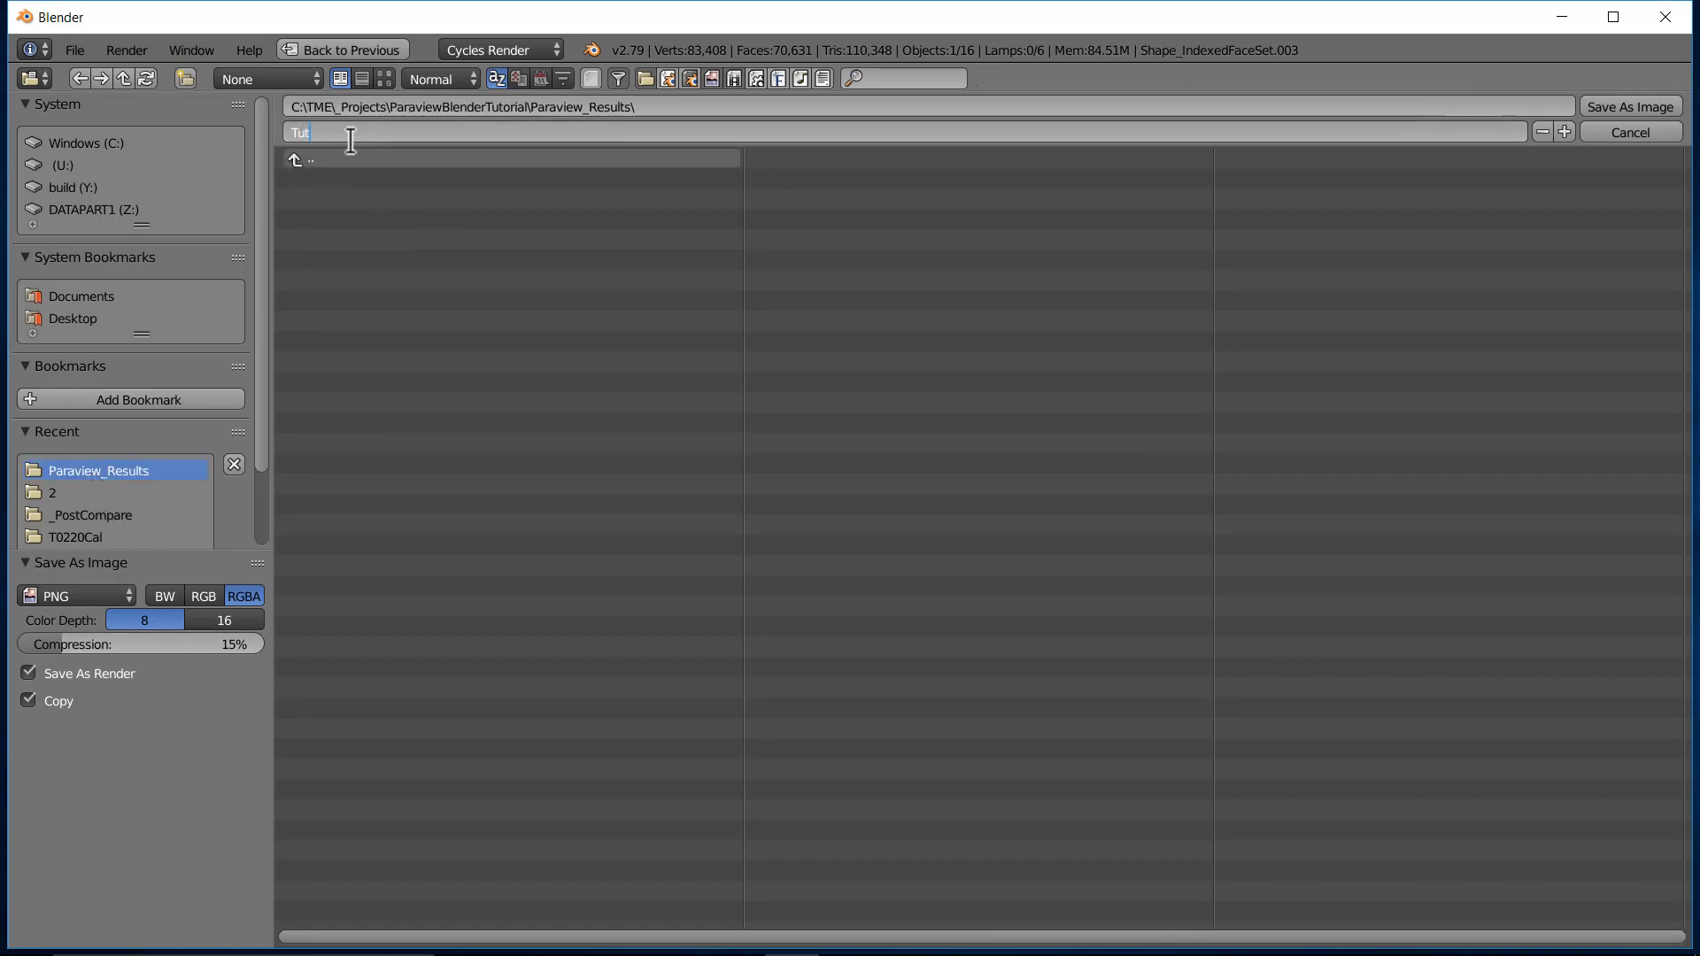
{"action": "type", "text": "01"}
{"action": "key", "text": "Return"}
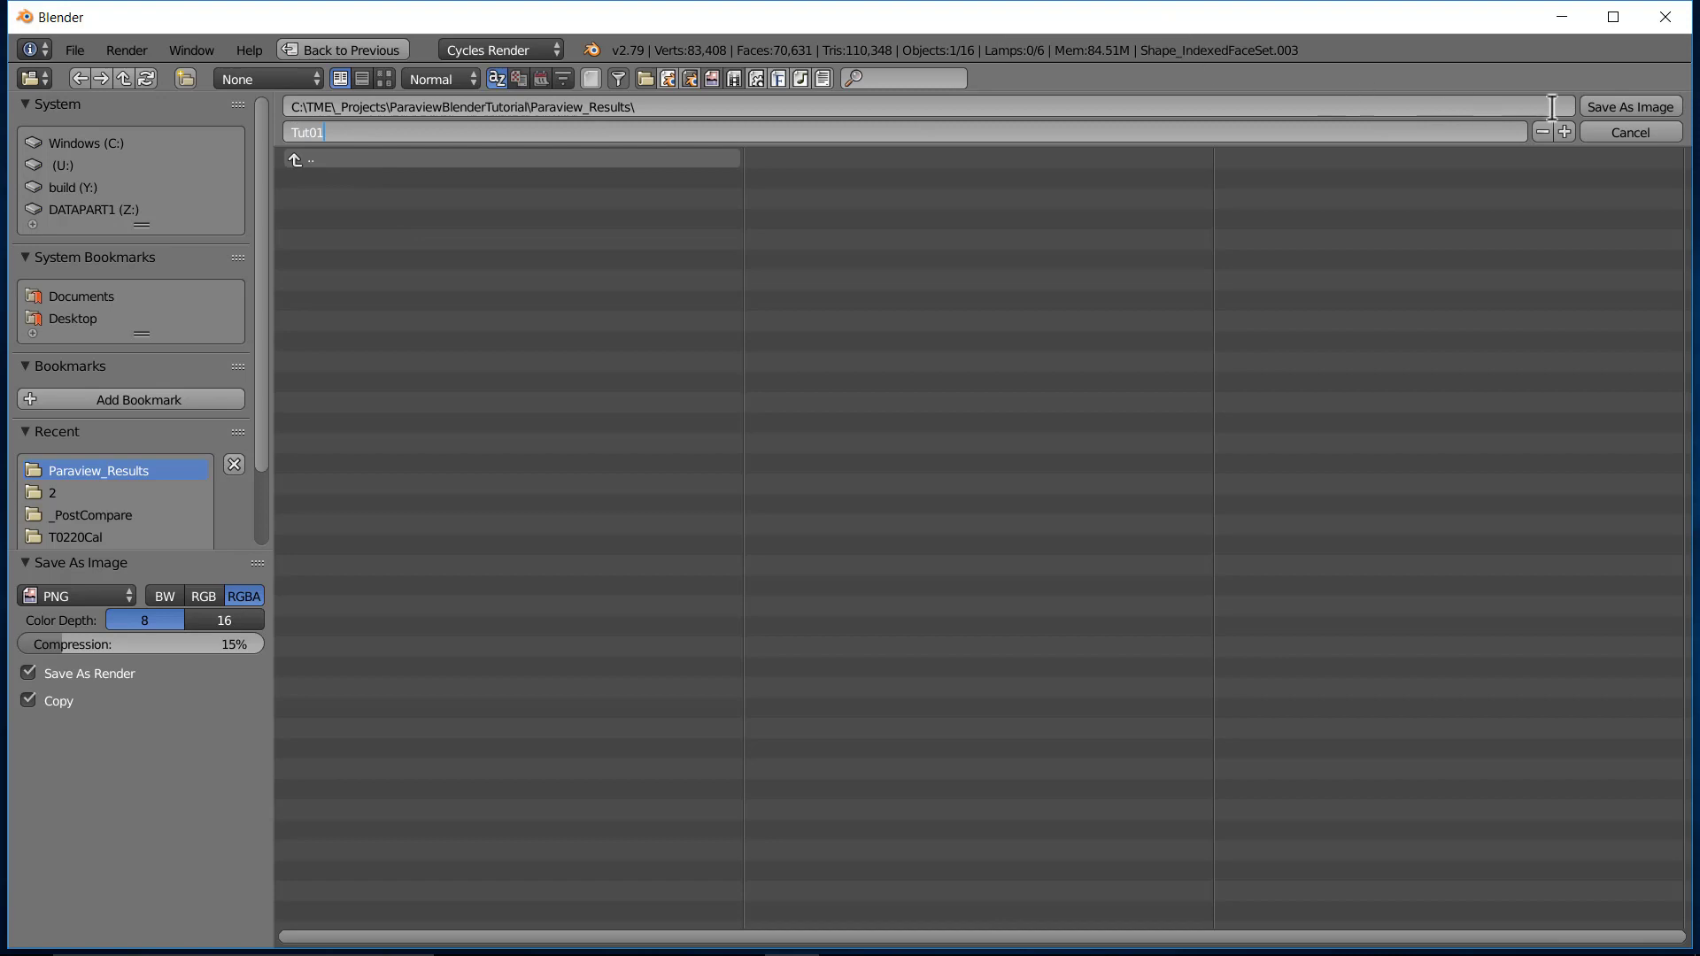
{"action": "left_click", "coordinate": [1617, 106]}
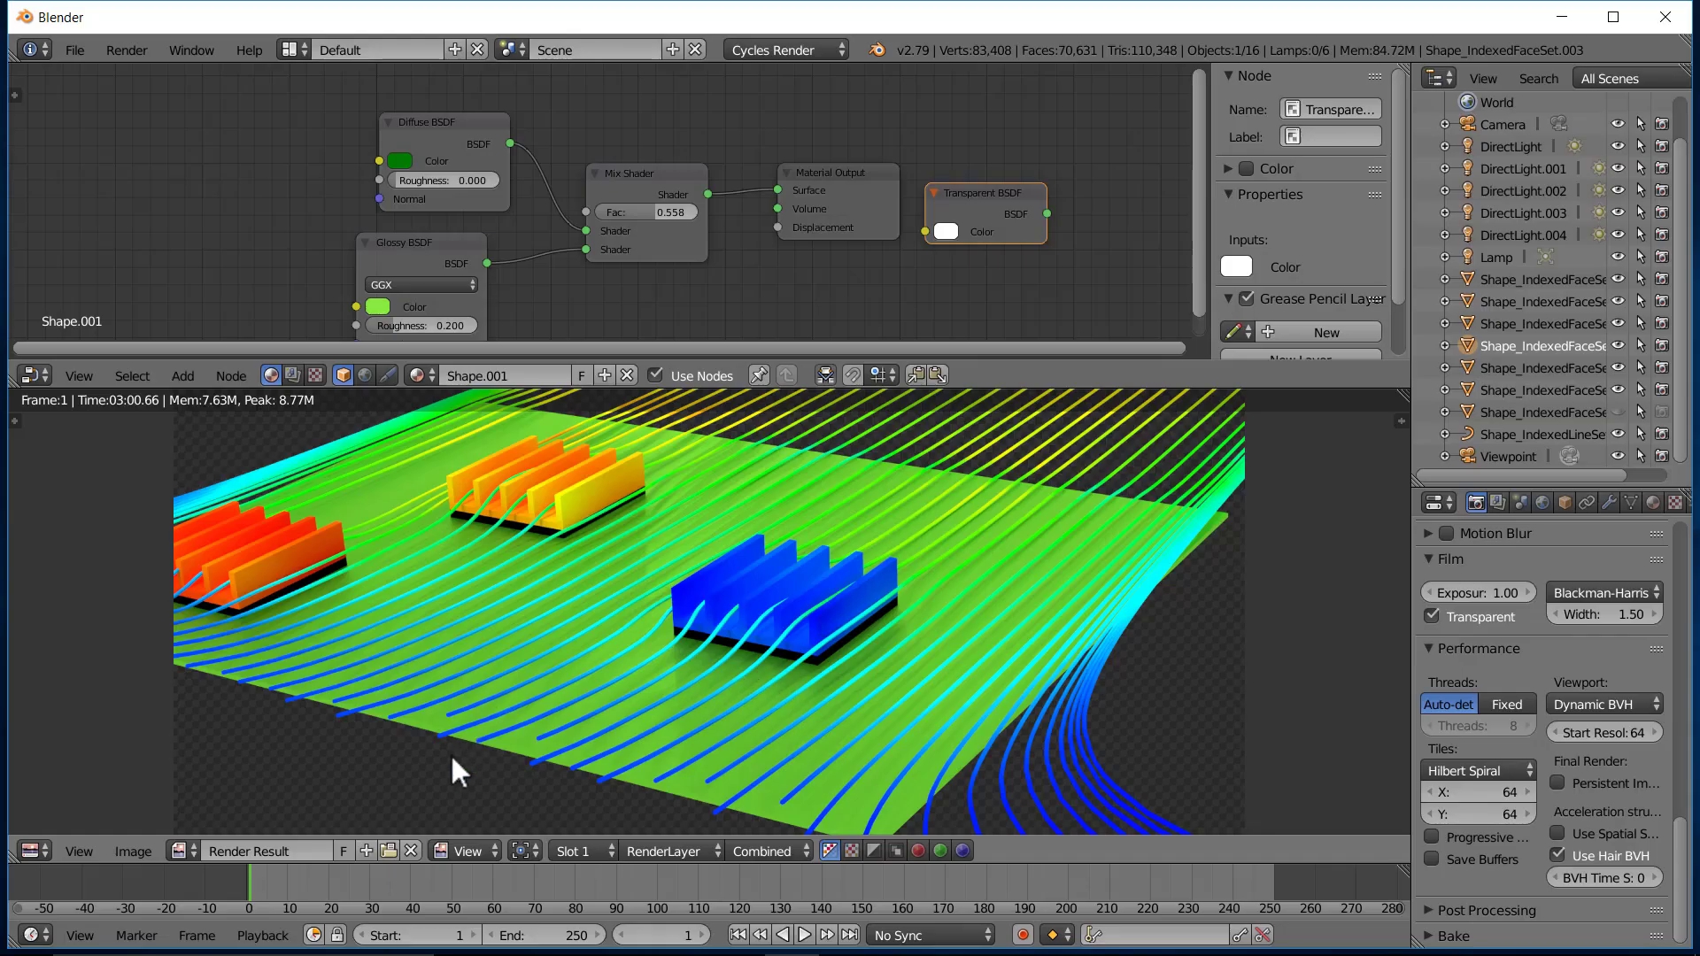
{"action": "key", "text": "Escape"}
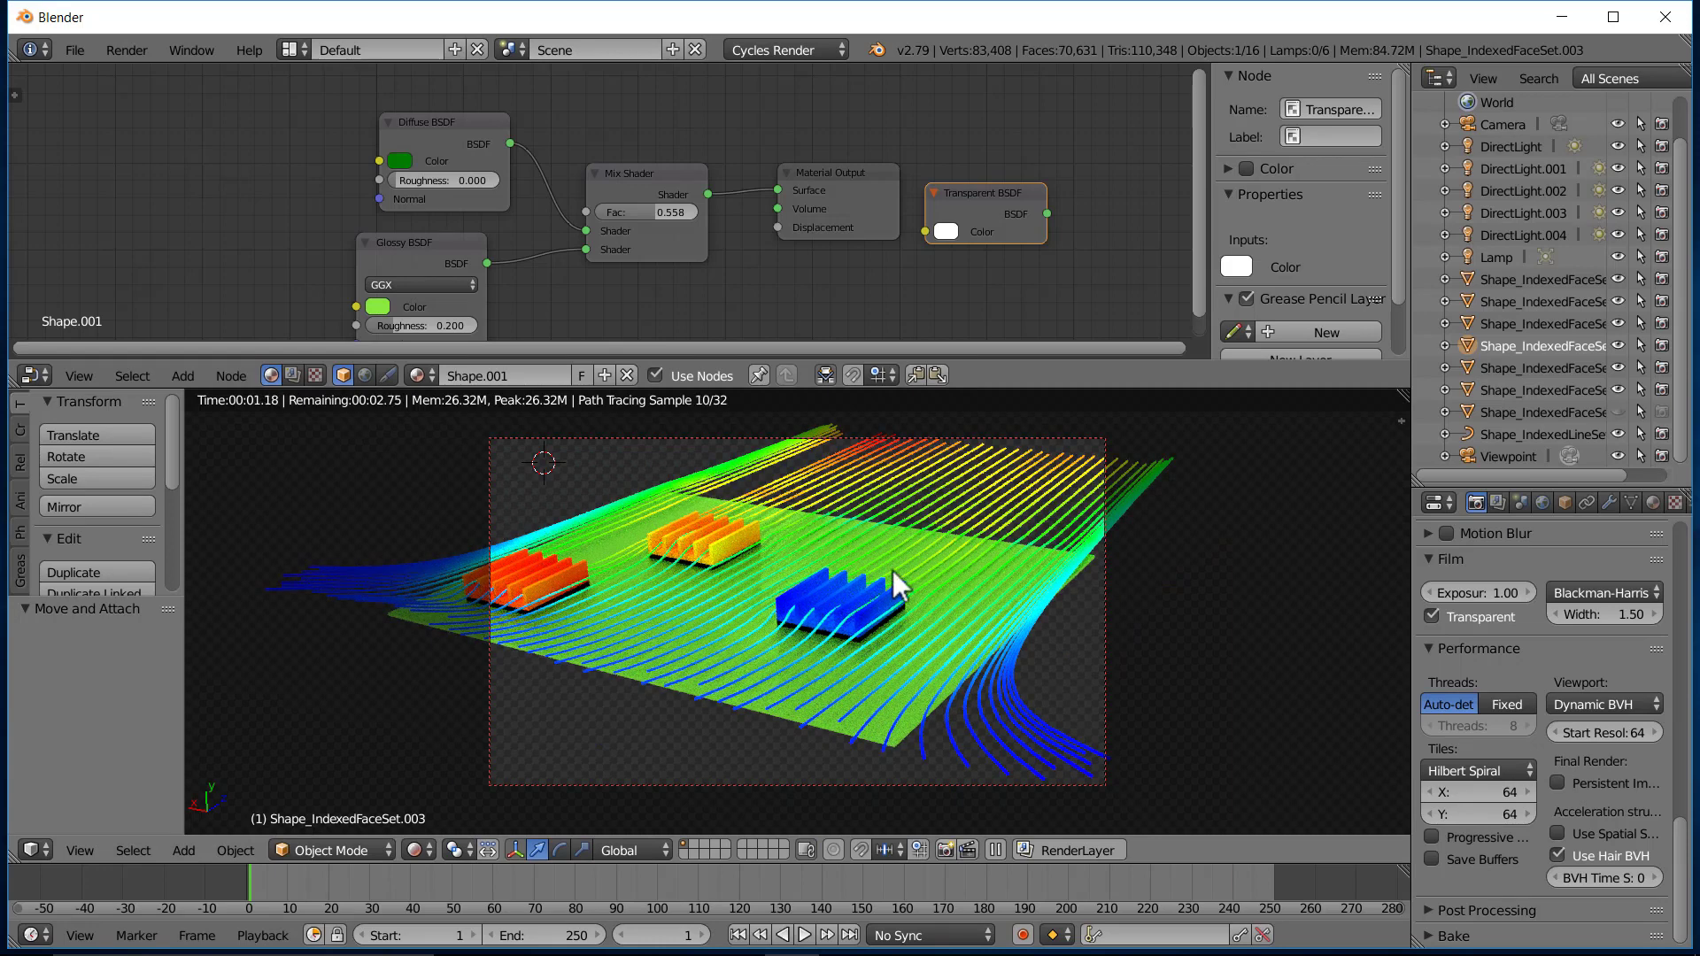